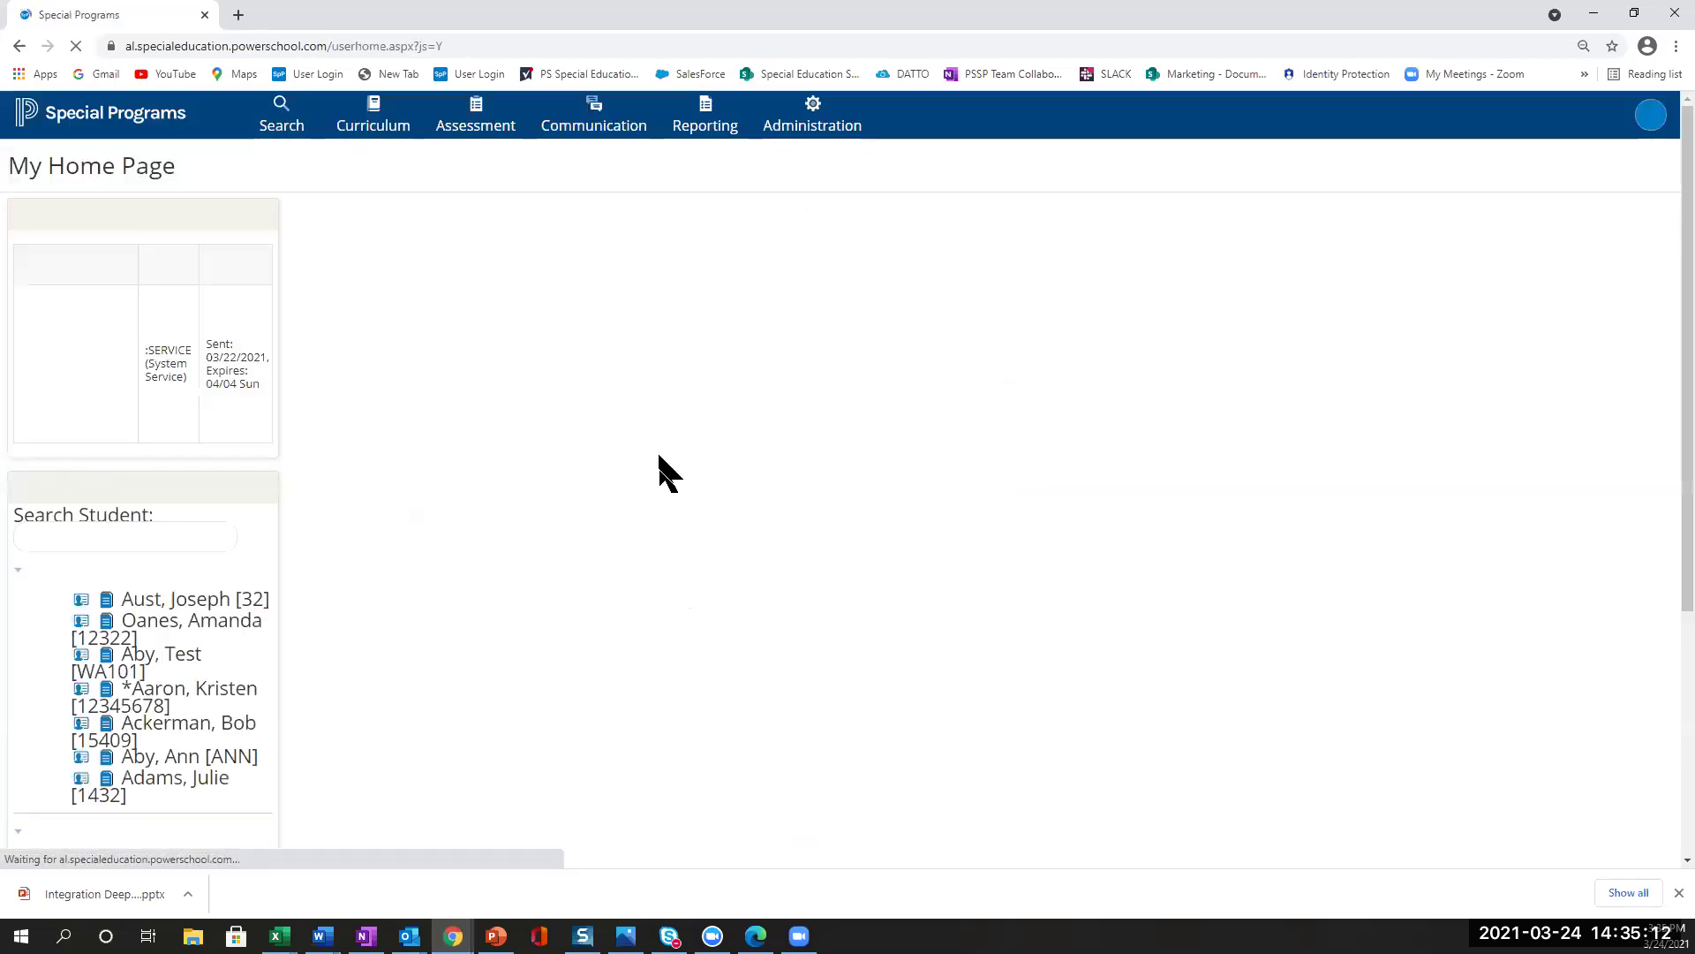
# - Log out, then sign back in to ALDEMO with the administrator user ID and password
pyautogui.click(1649, 115)
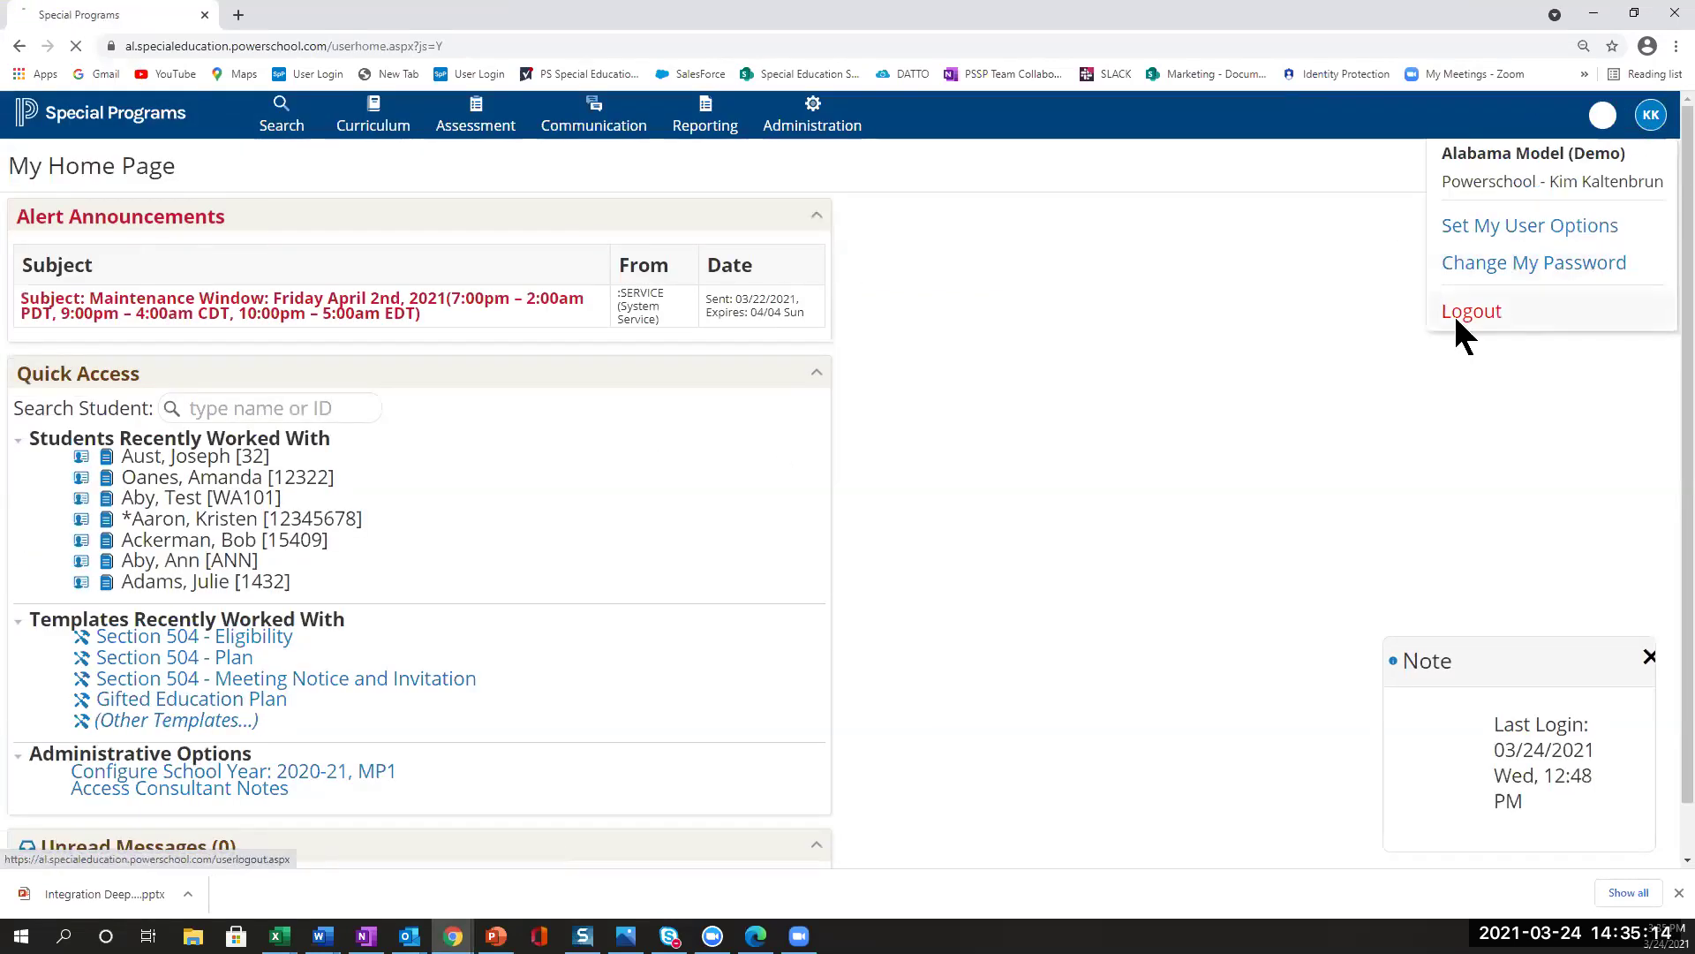
pyautogui.click(1461, 313)
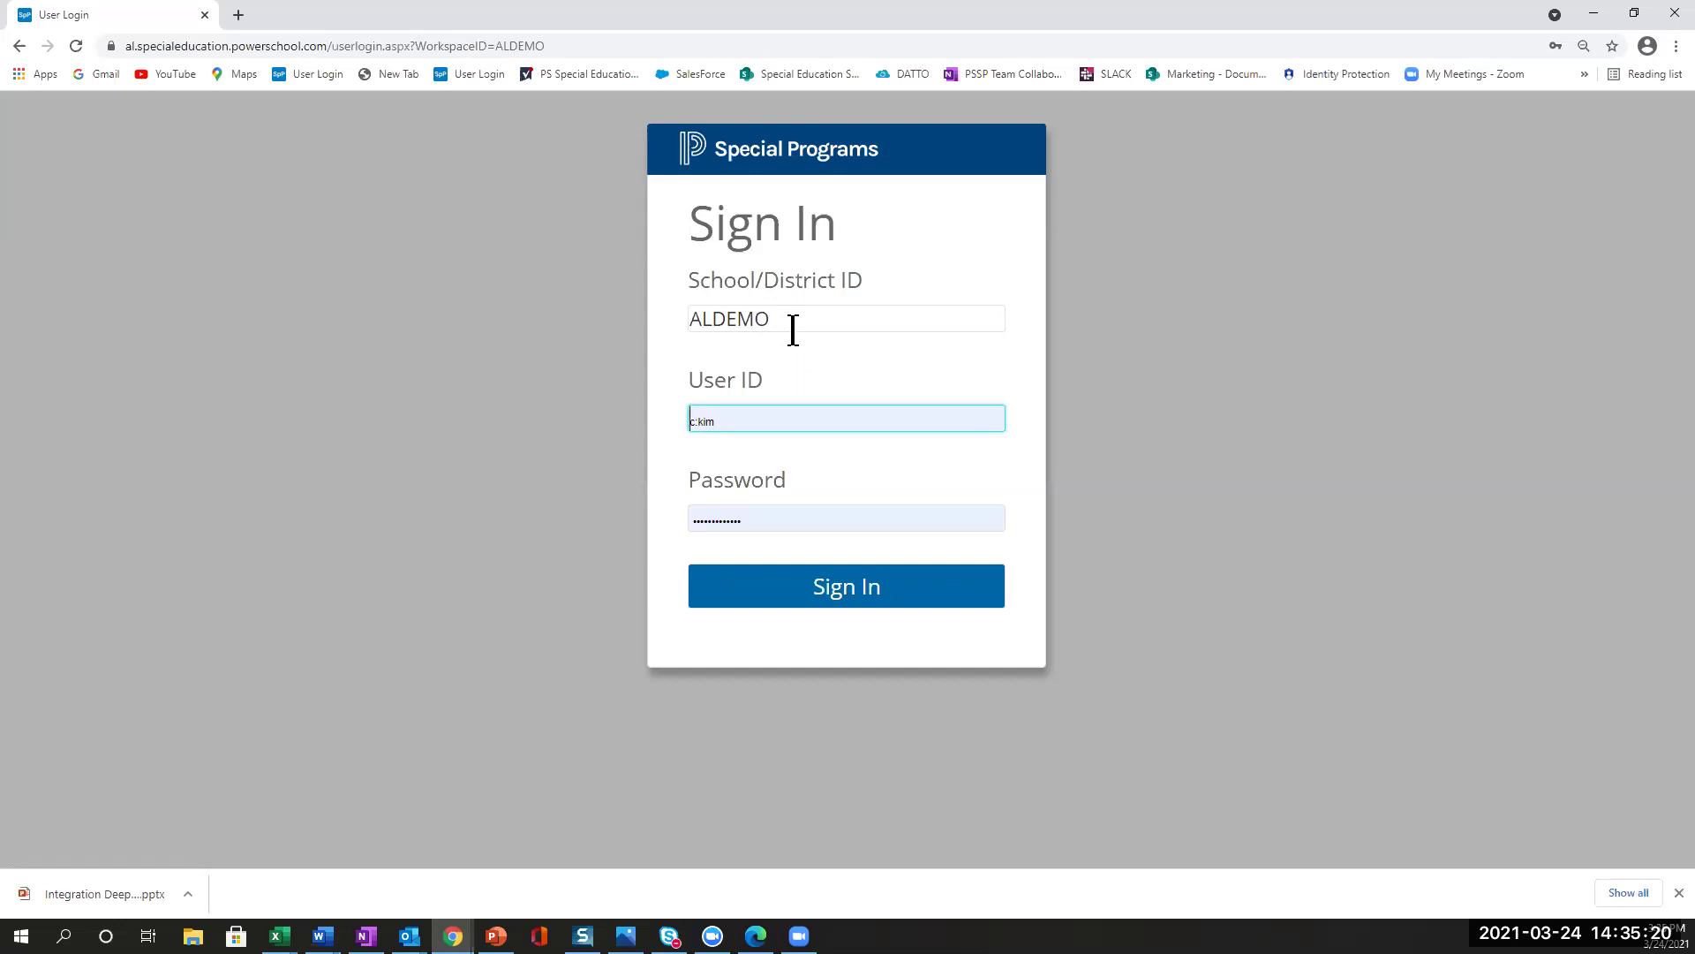
pyautogui.moveTo(738, 419); pyautogui.dragTo(547, 410)
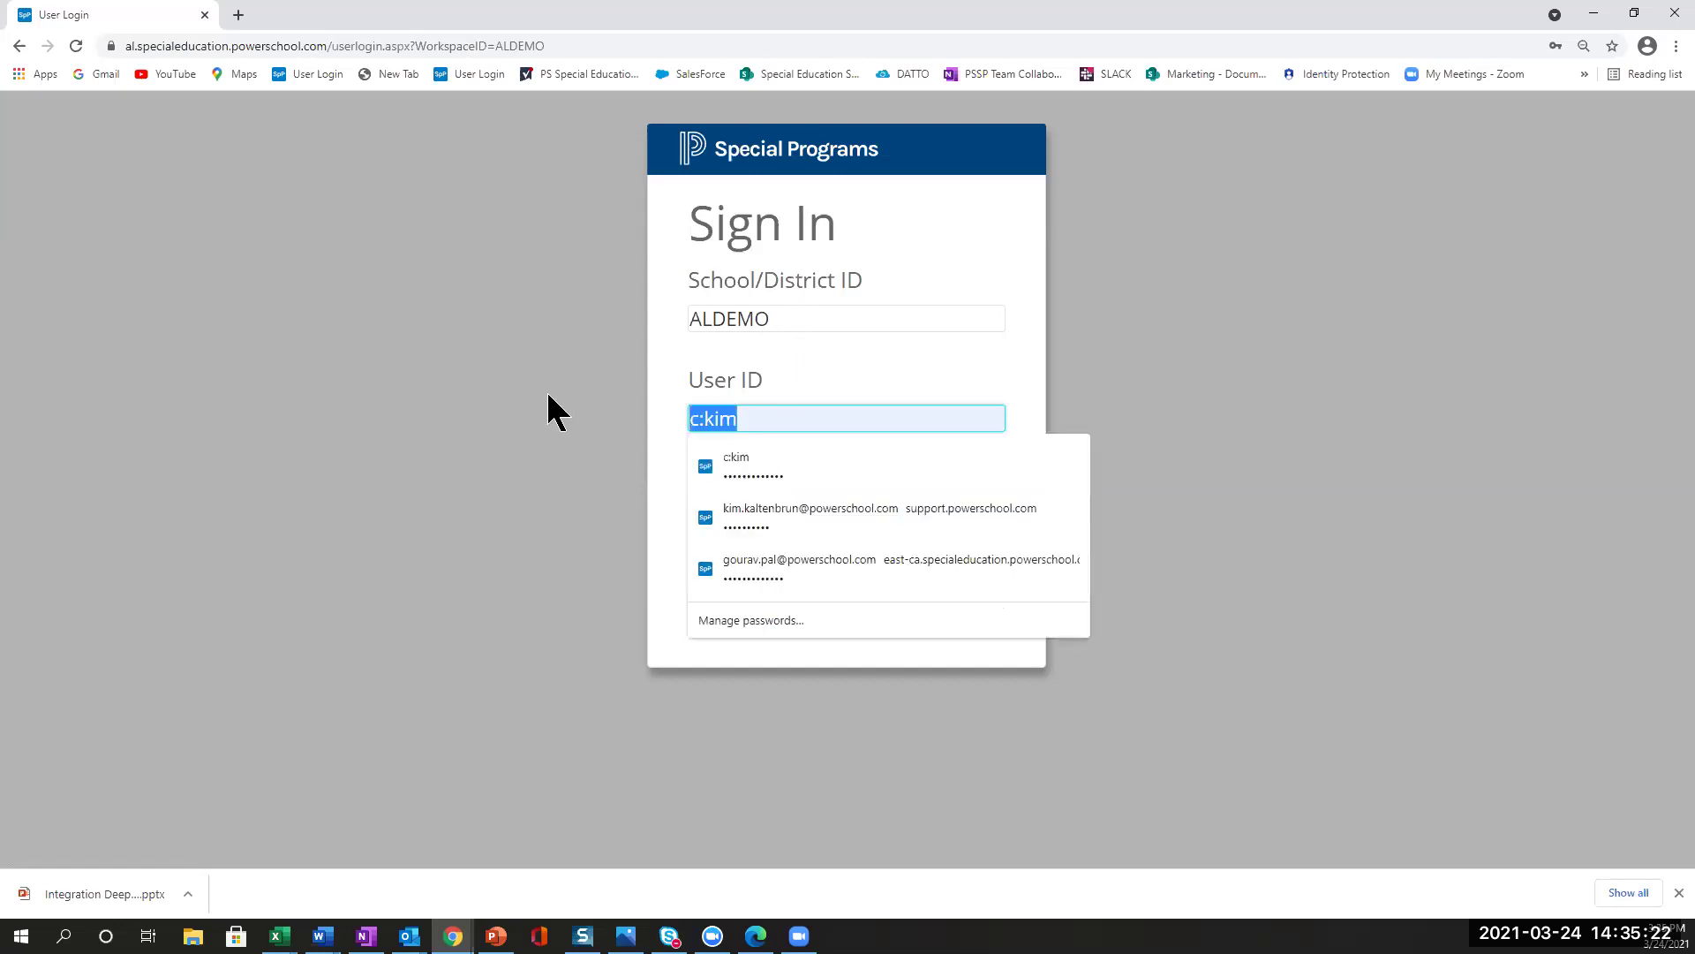
pyautogui.write('admin')
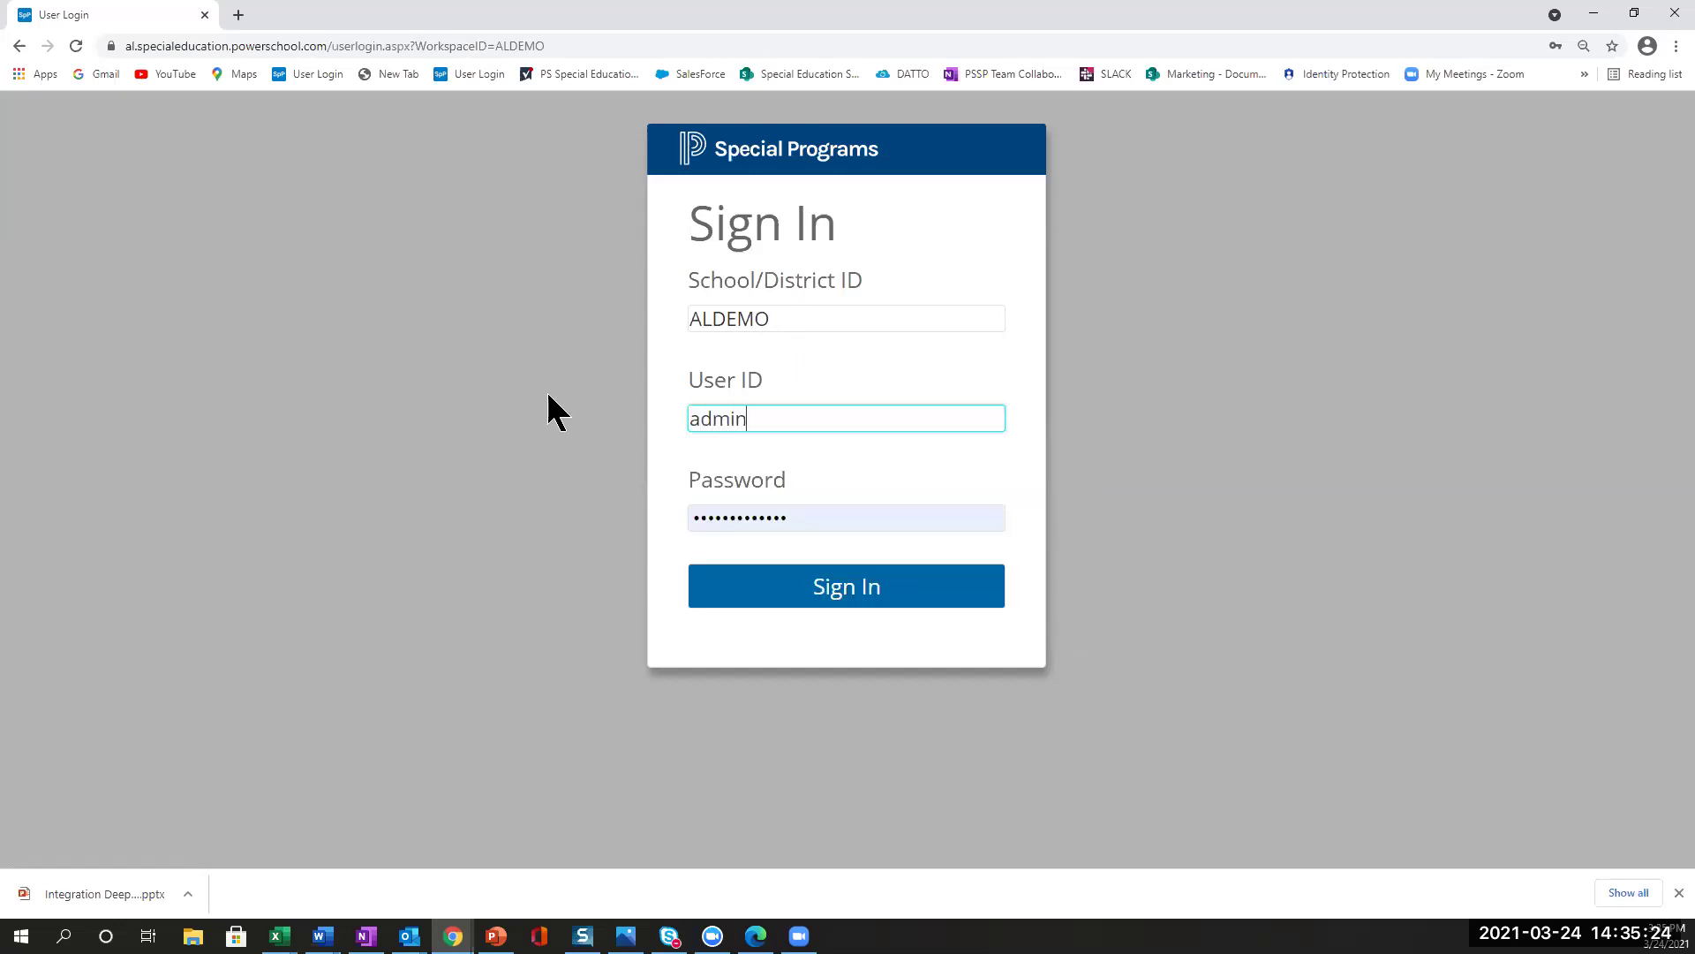
pyautogui.press('Tab')
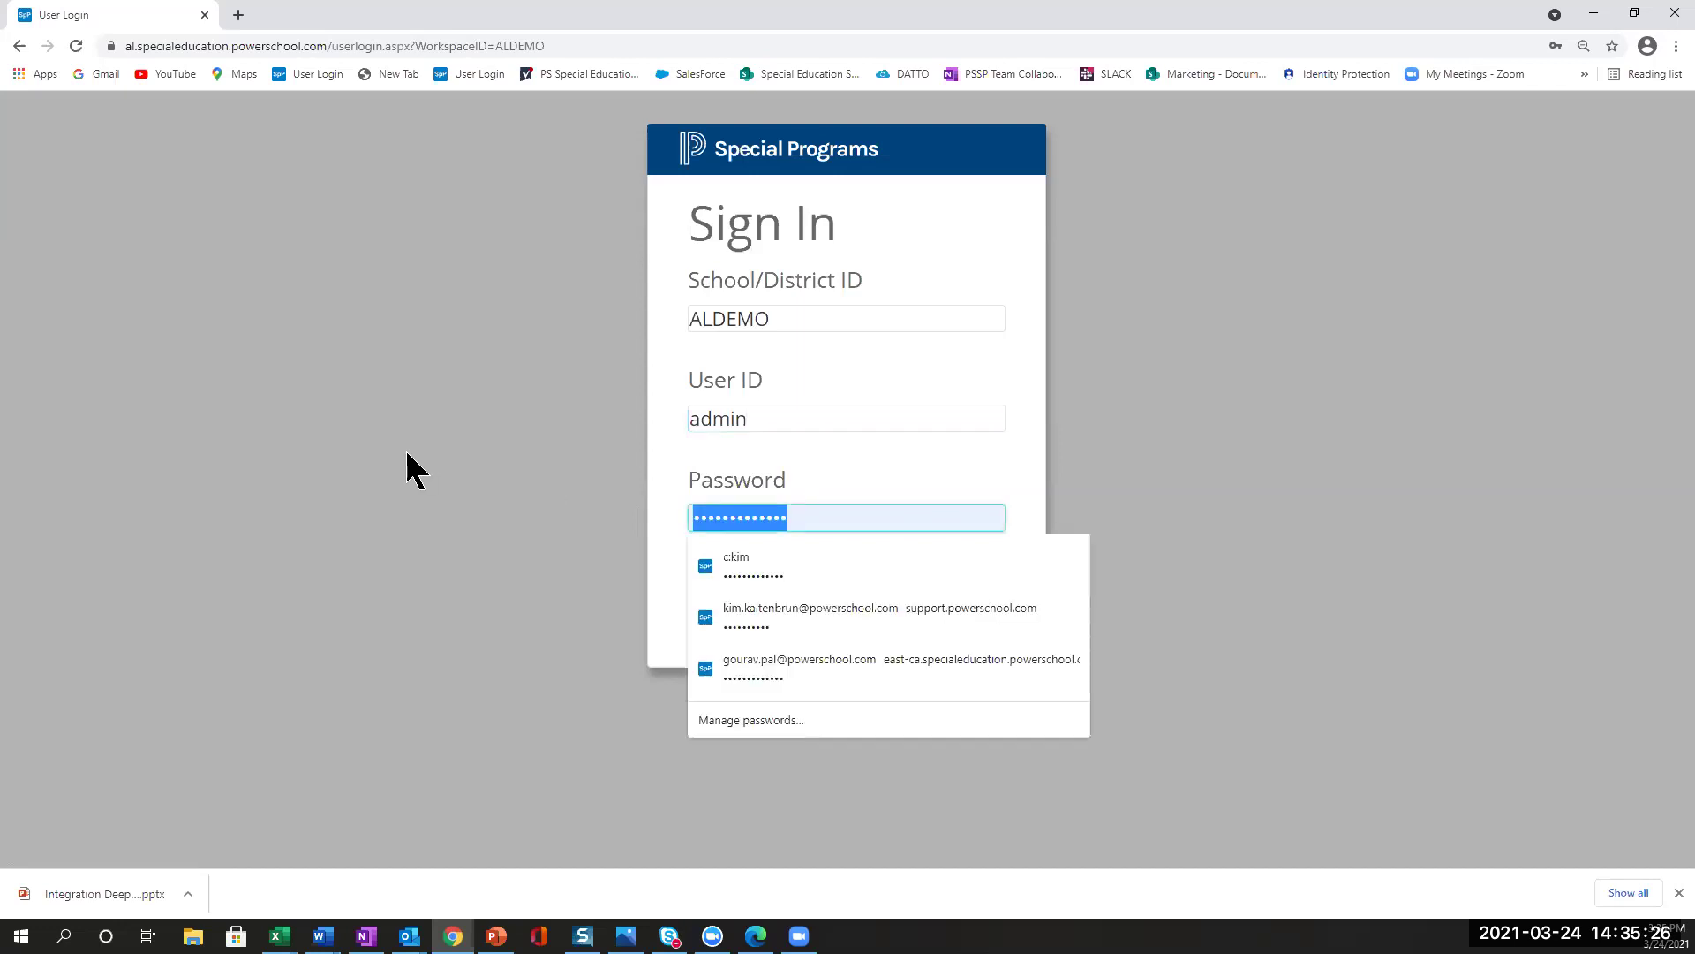
pyautogui.write('*********')
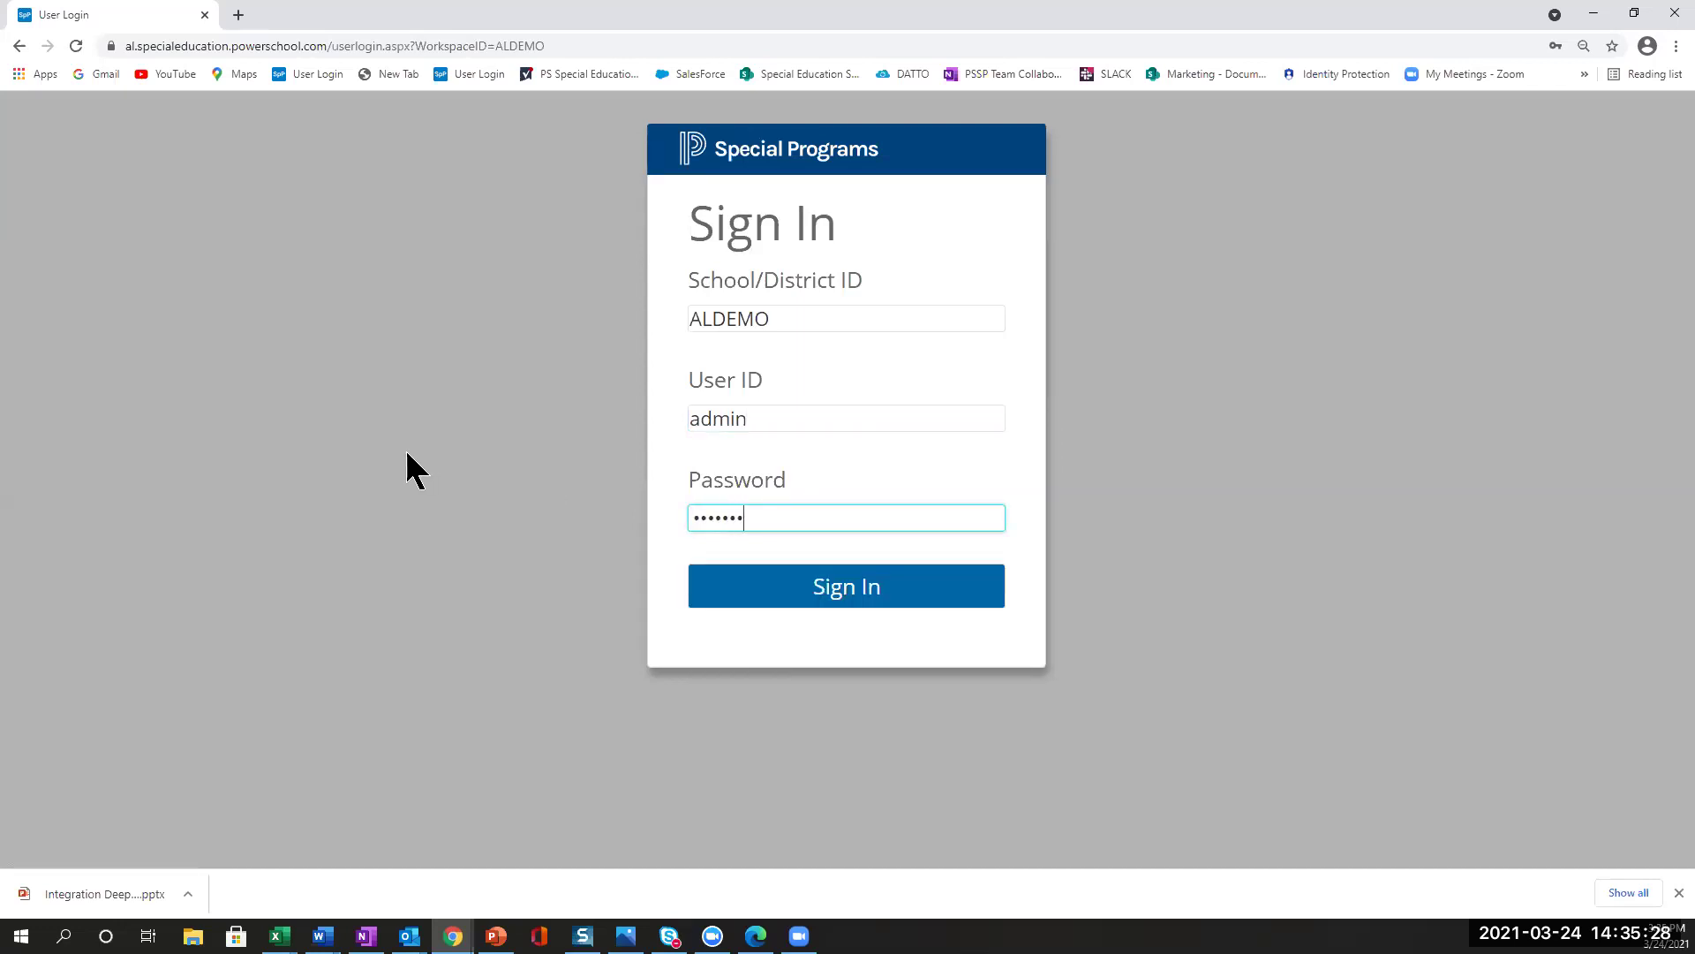
pyautogui.click(800, 593)
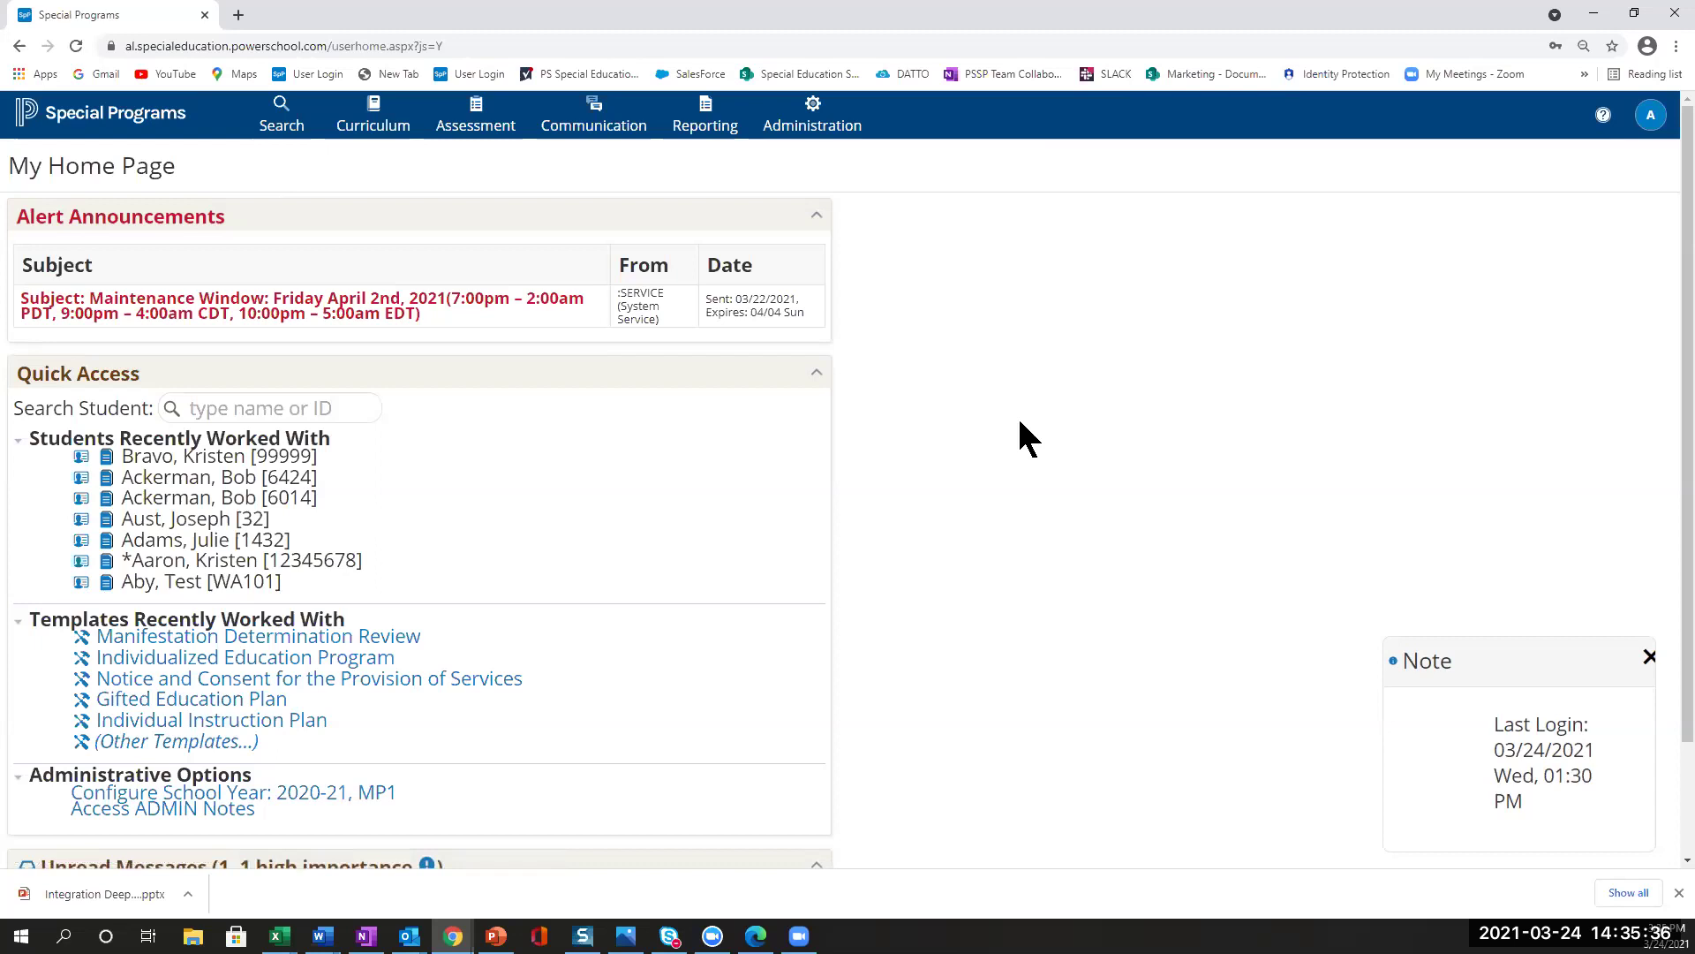
# - Go to Administration > Utilities to reach the Students Data Utilities page
pyautogui.moveTo(809, 132)
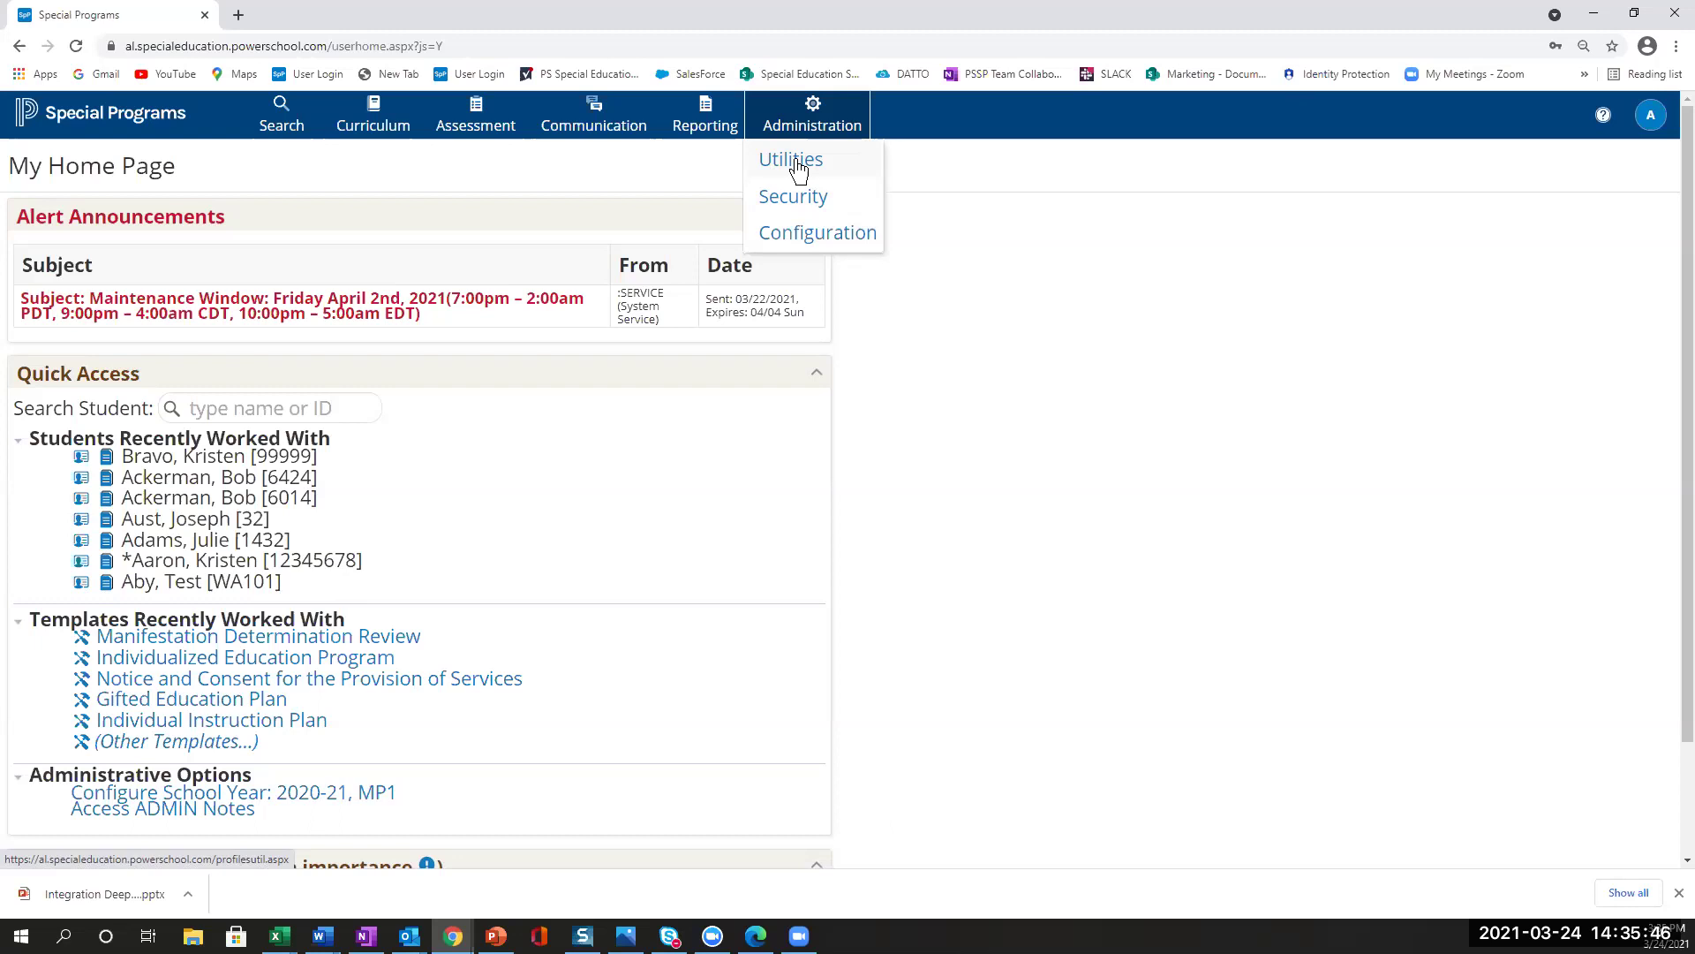
pyautogui.click(798, 166)
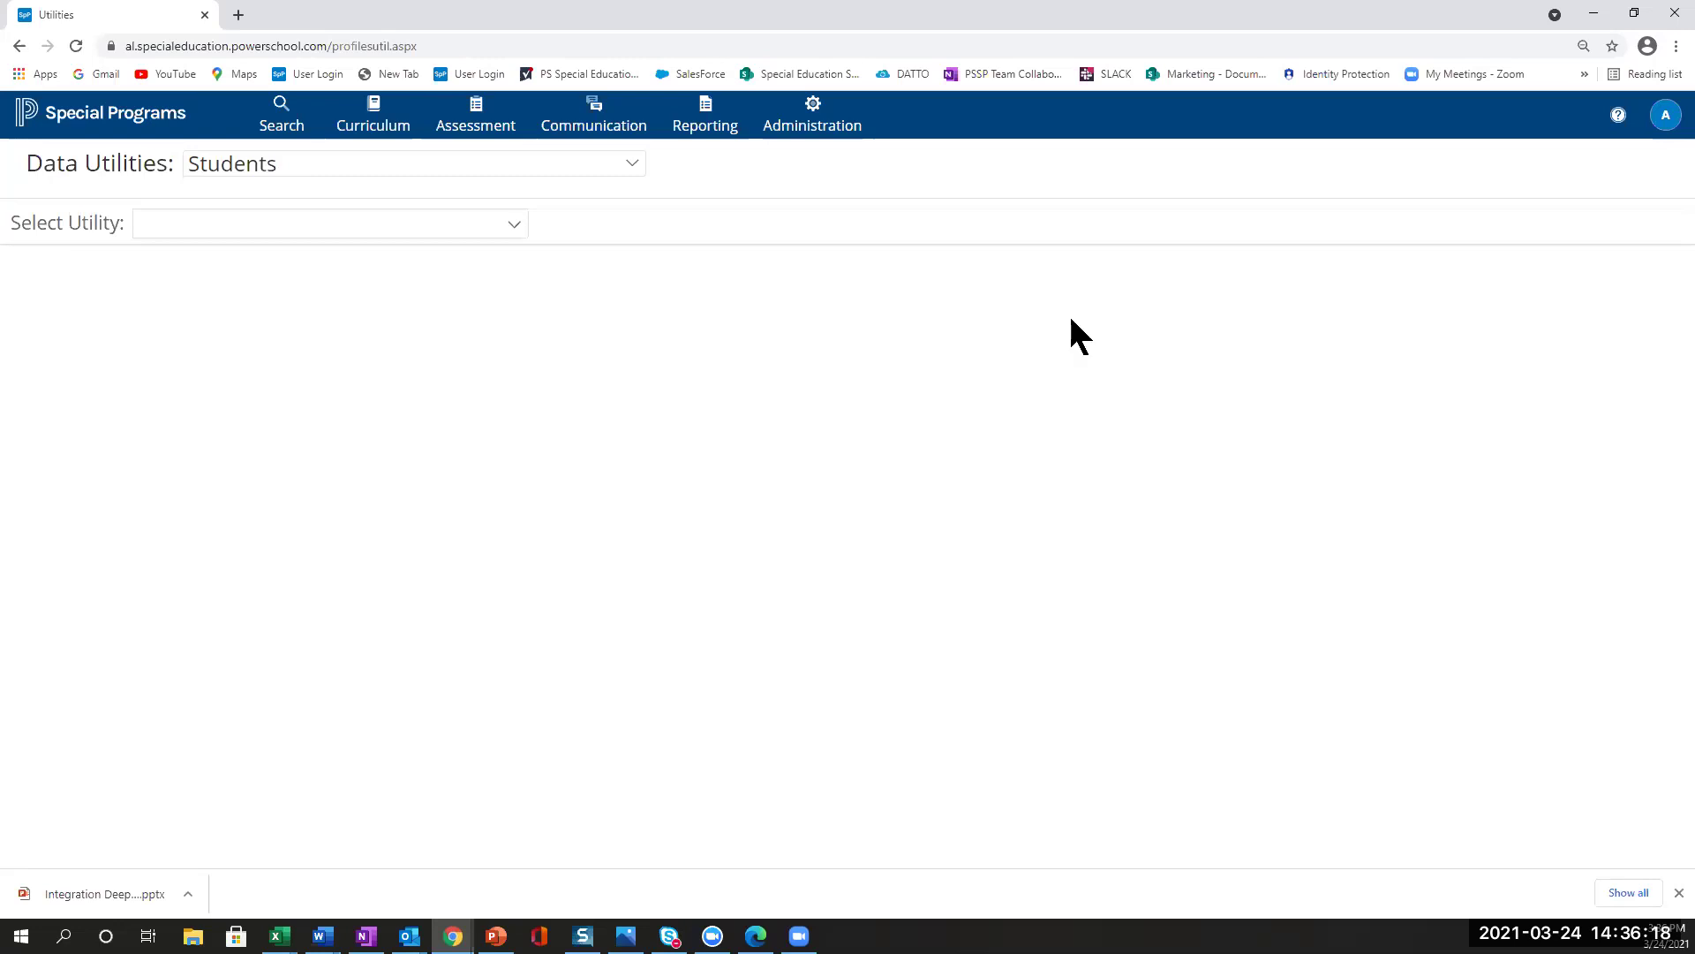
# - Leave Students as the data category and expand the Select Utility list
pyautogui.click(632, 165)
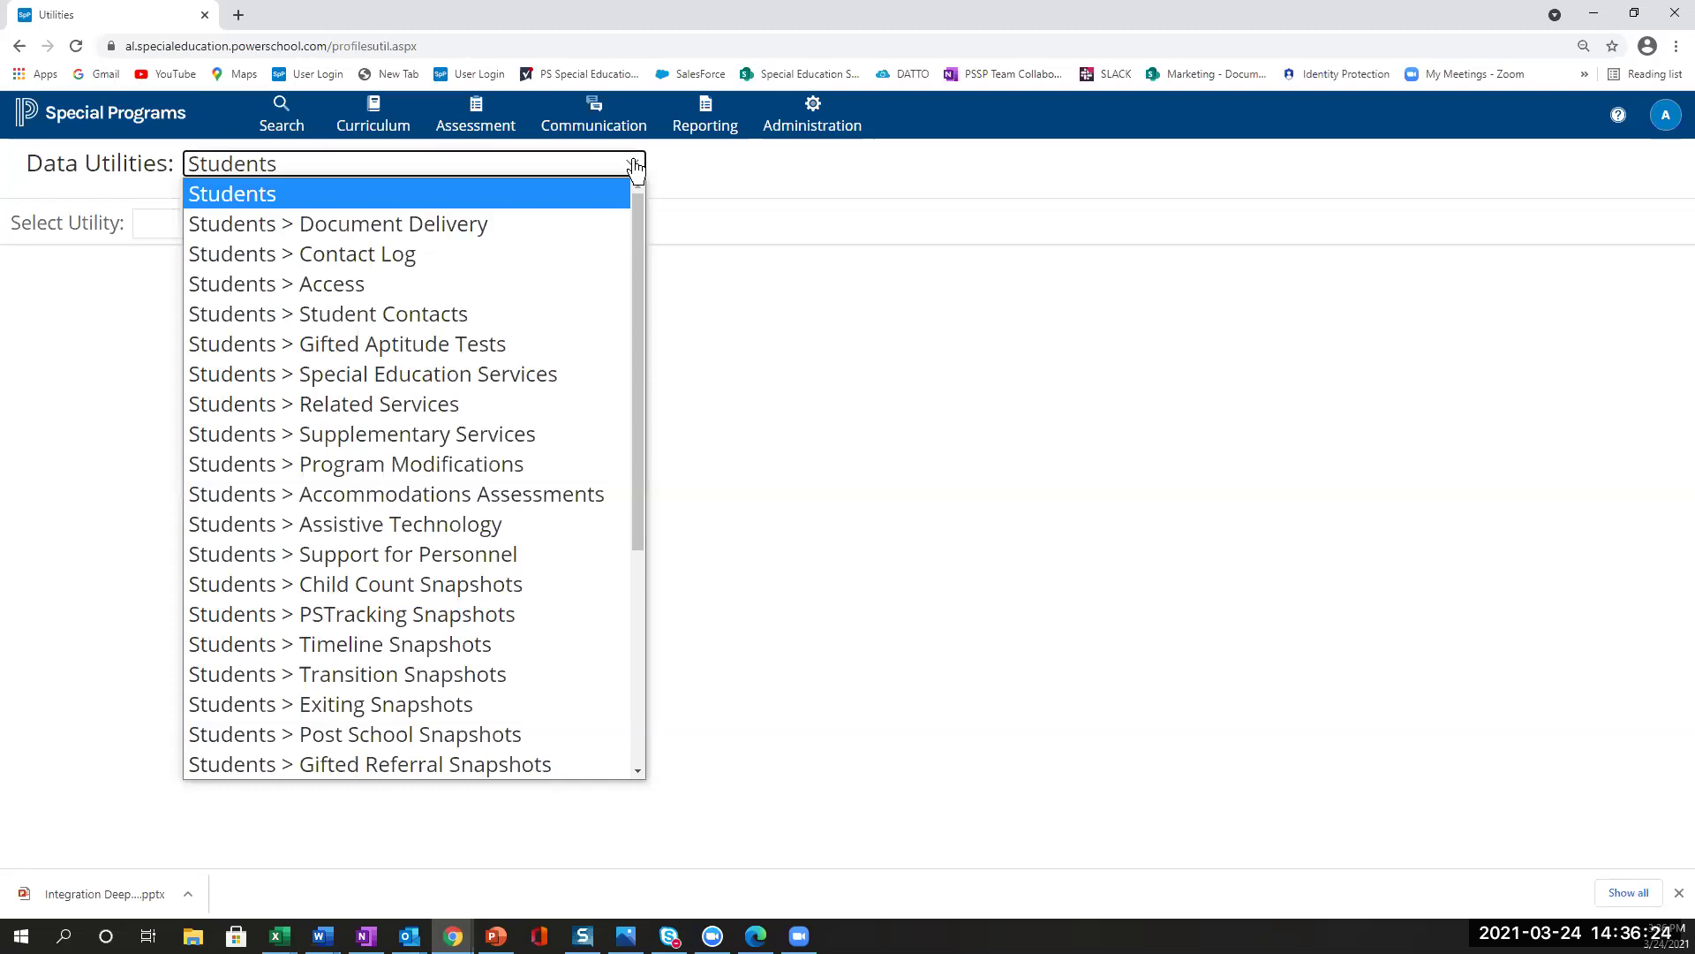
pyautogui.press('Down')
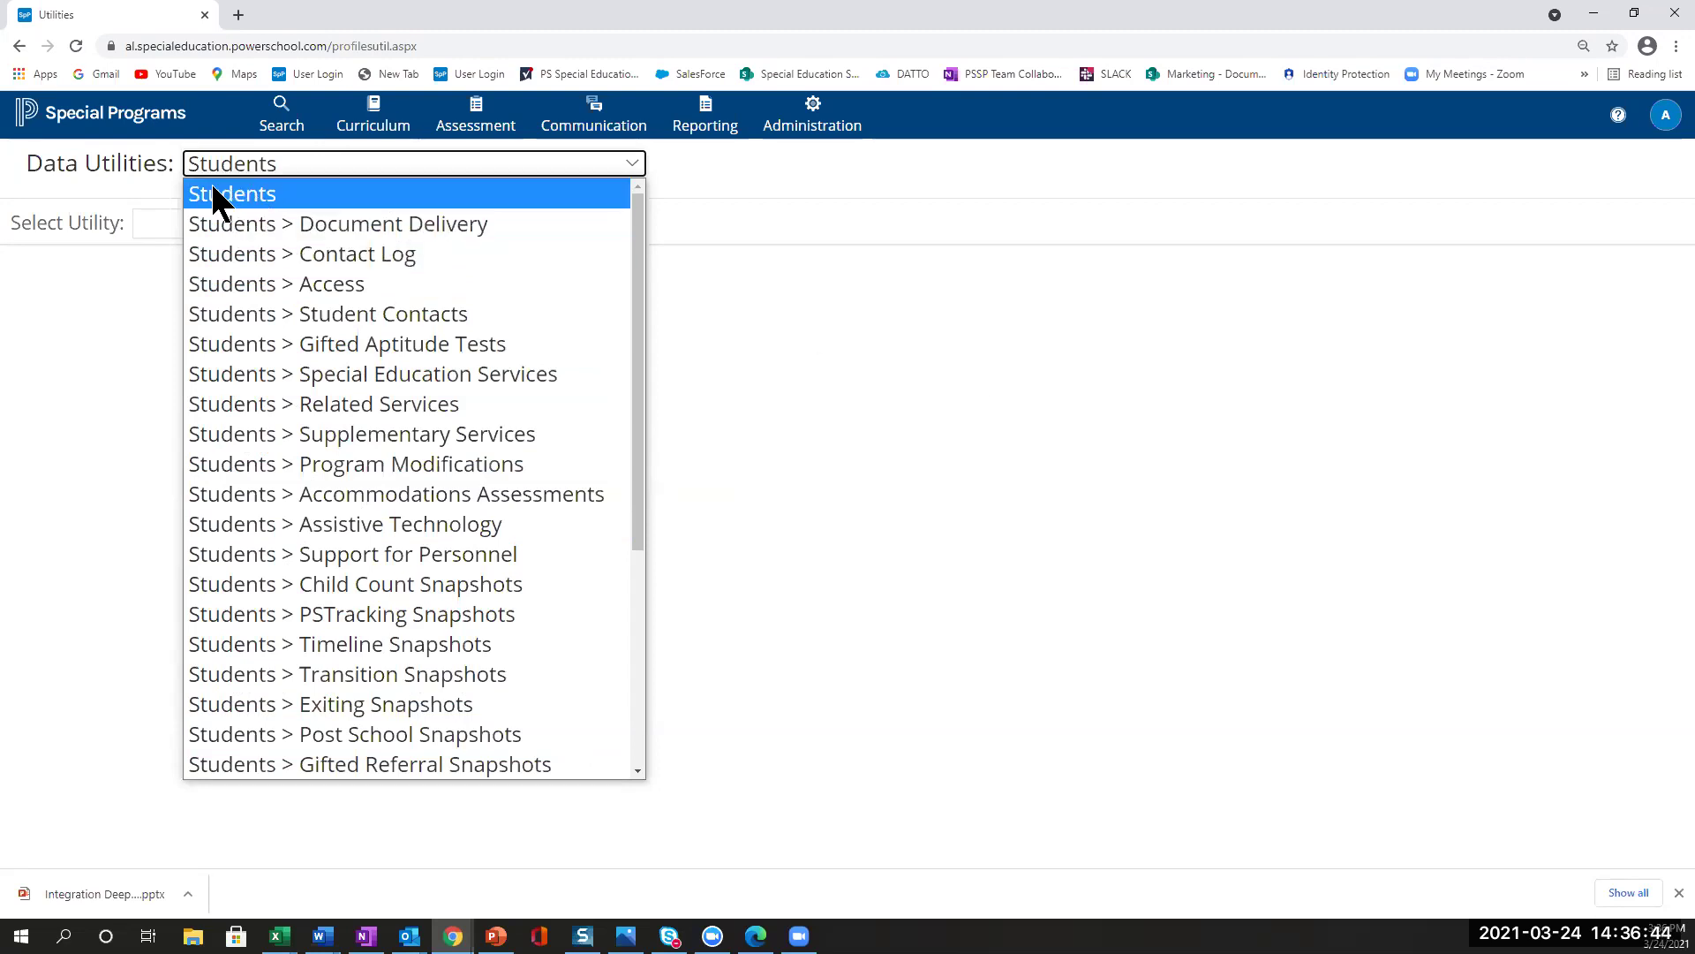
pyautogui.click(269, 204)
pyautogui.click(448, 222)
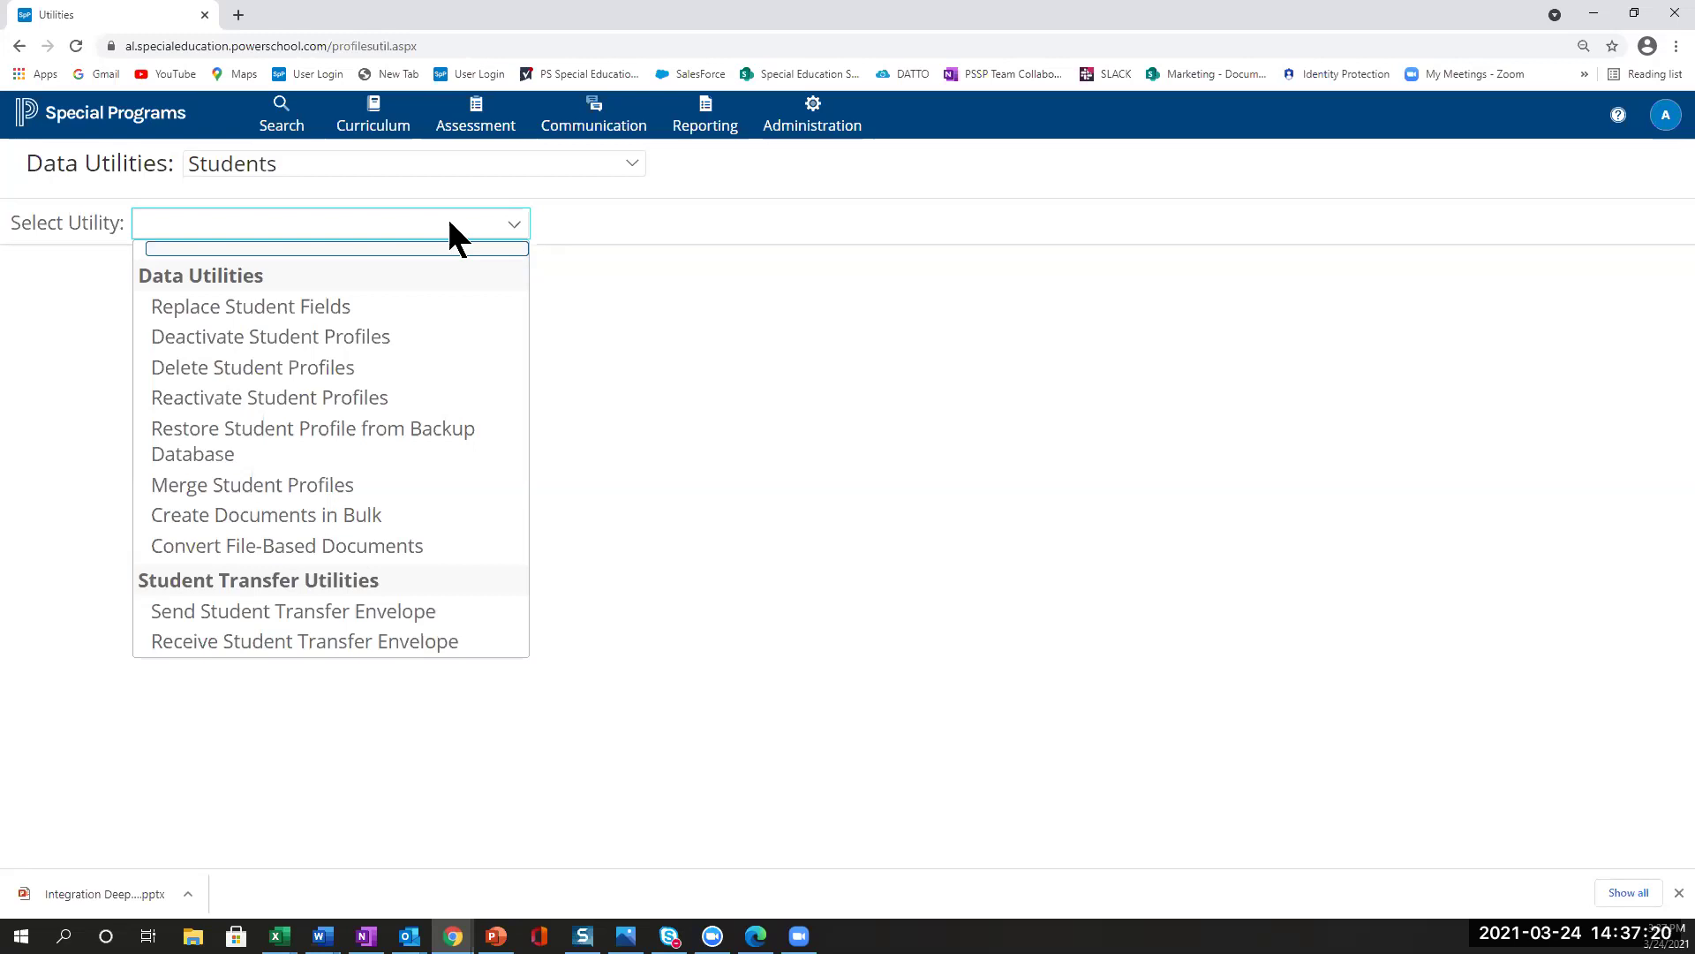
pyautogui.click(819, 520)
pyautogui.click(511, 222)
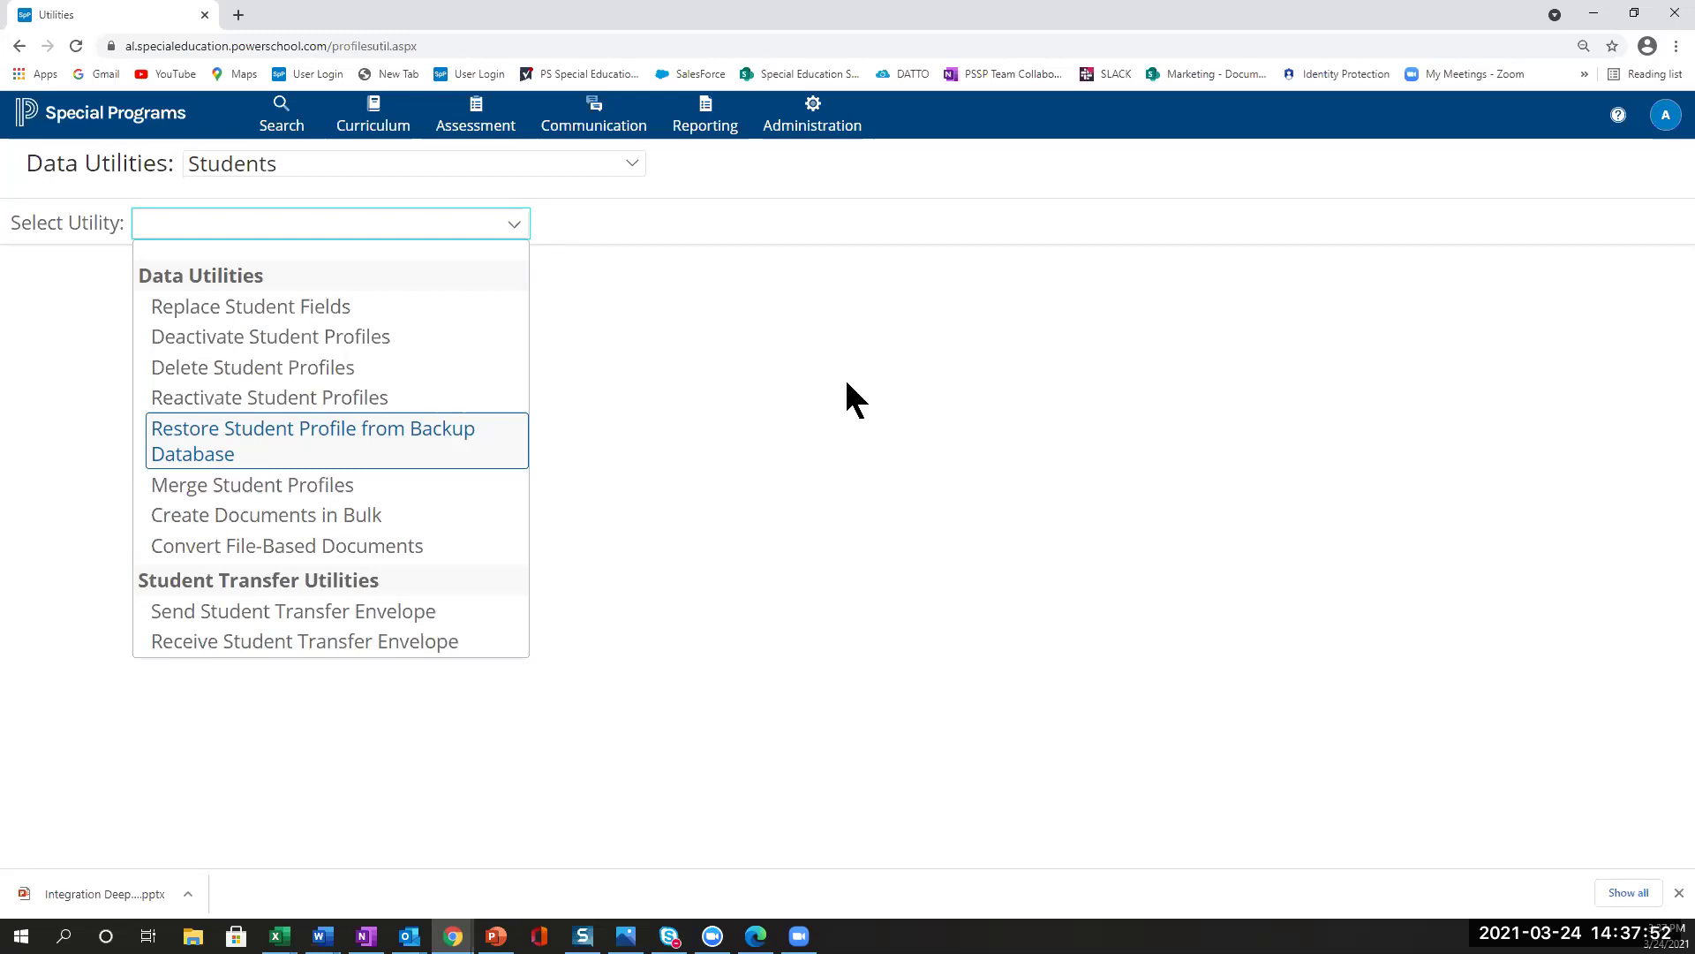
pyautogui.press('Down')
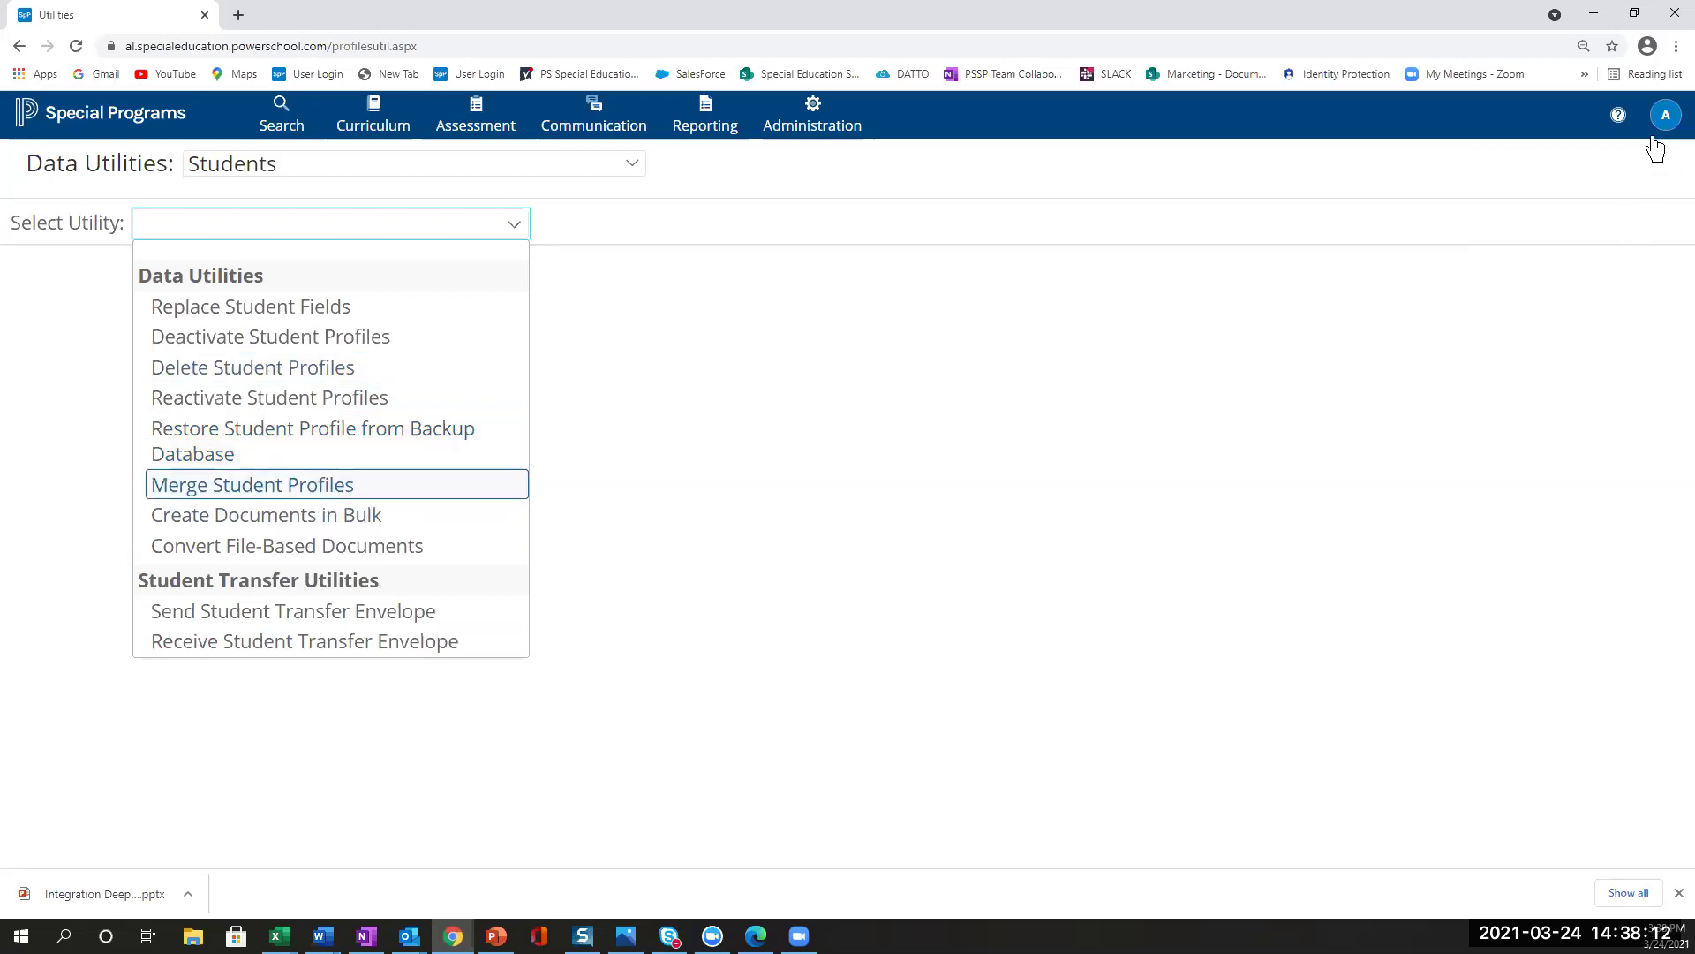
pyautogui.moveTo(1655, 148)
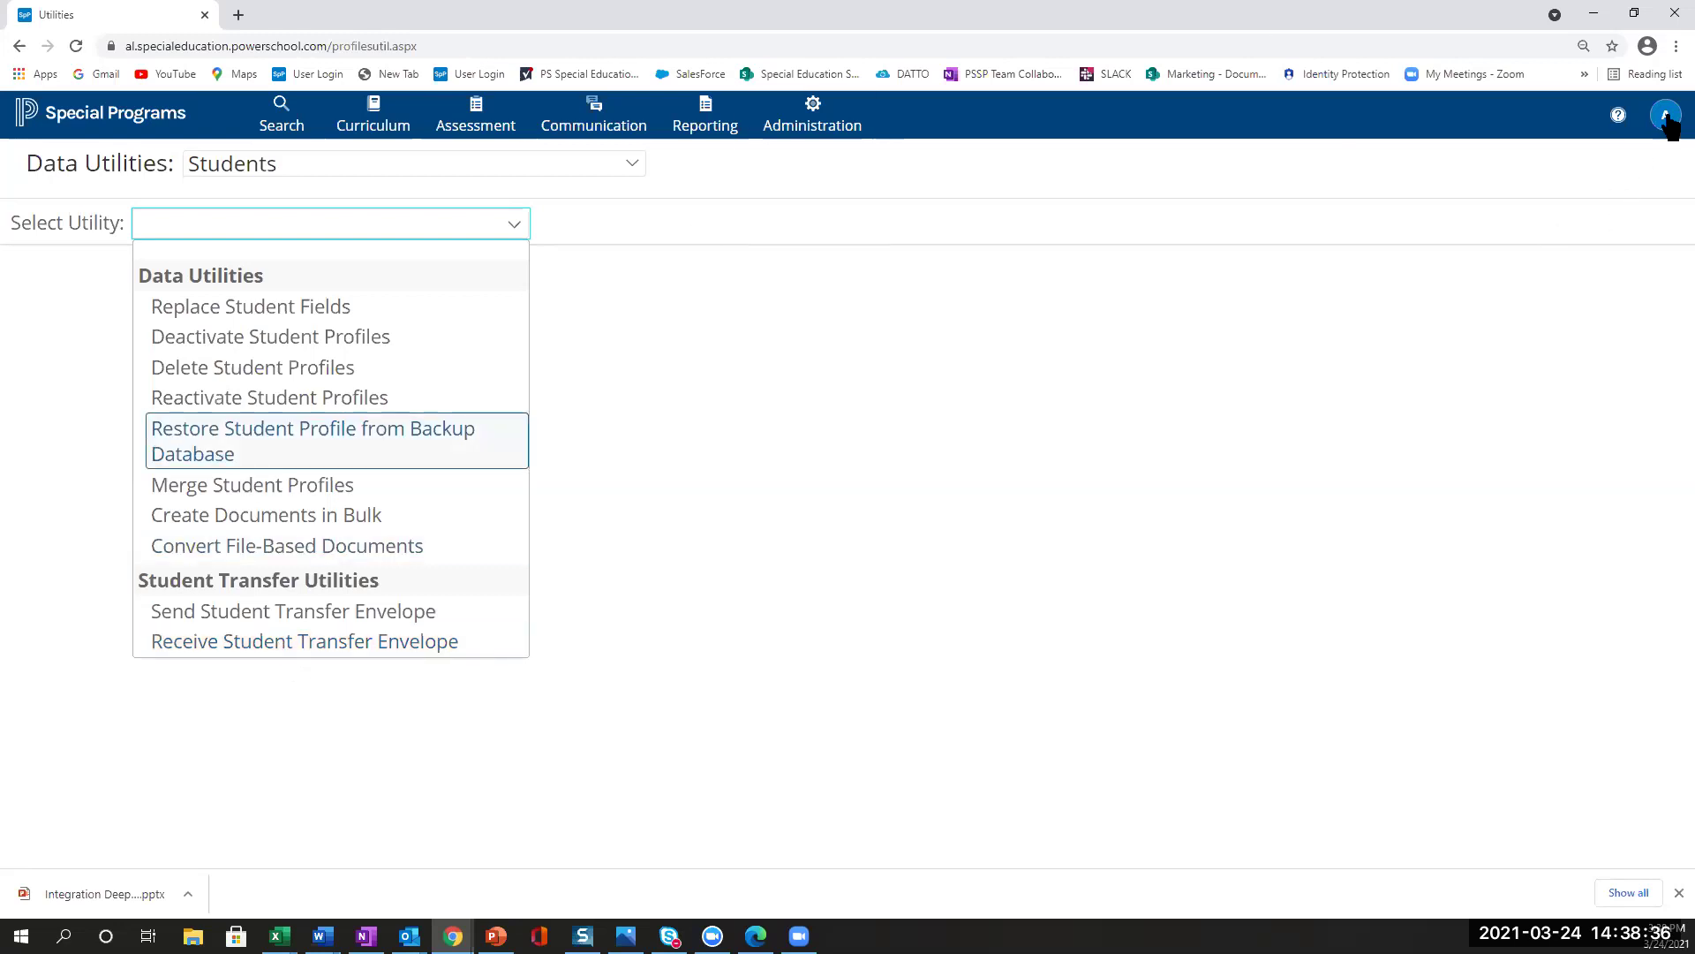
pyautogui.moveTo(1666, 117)
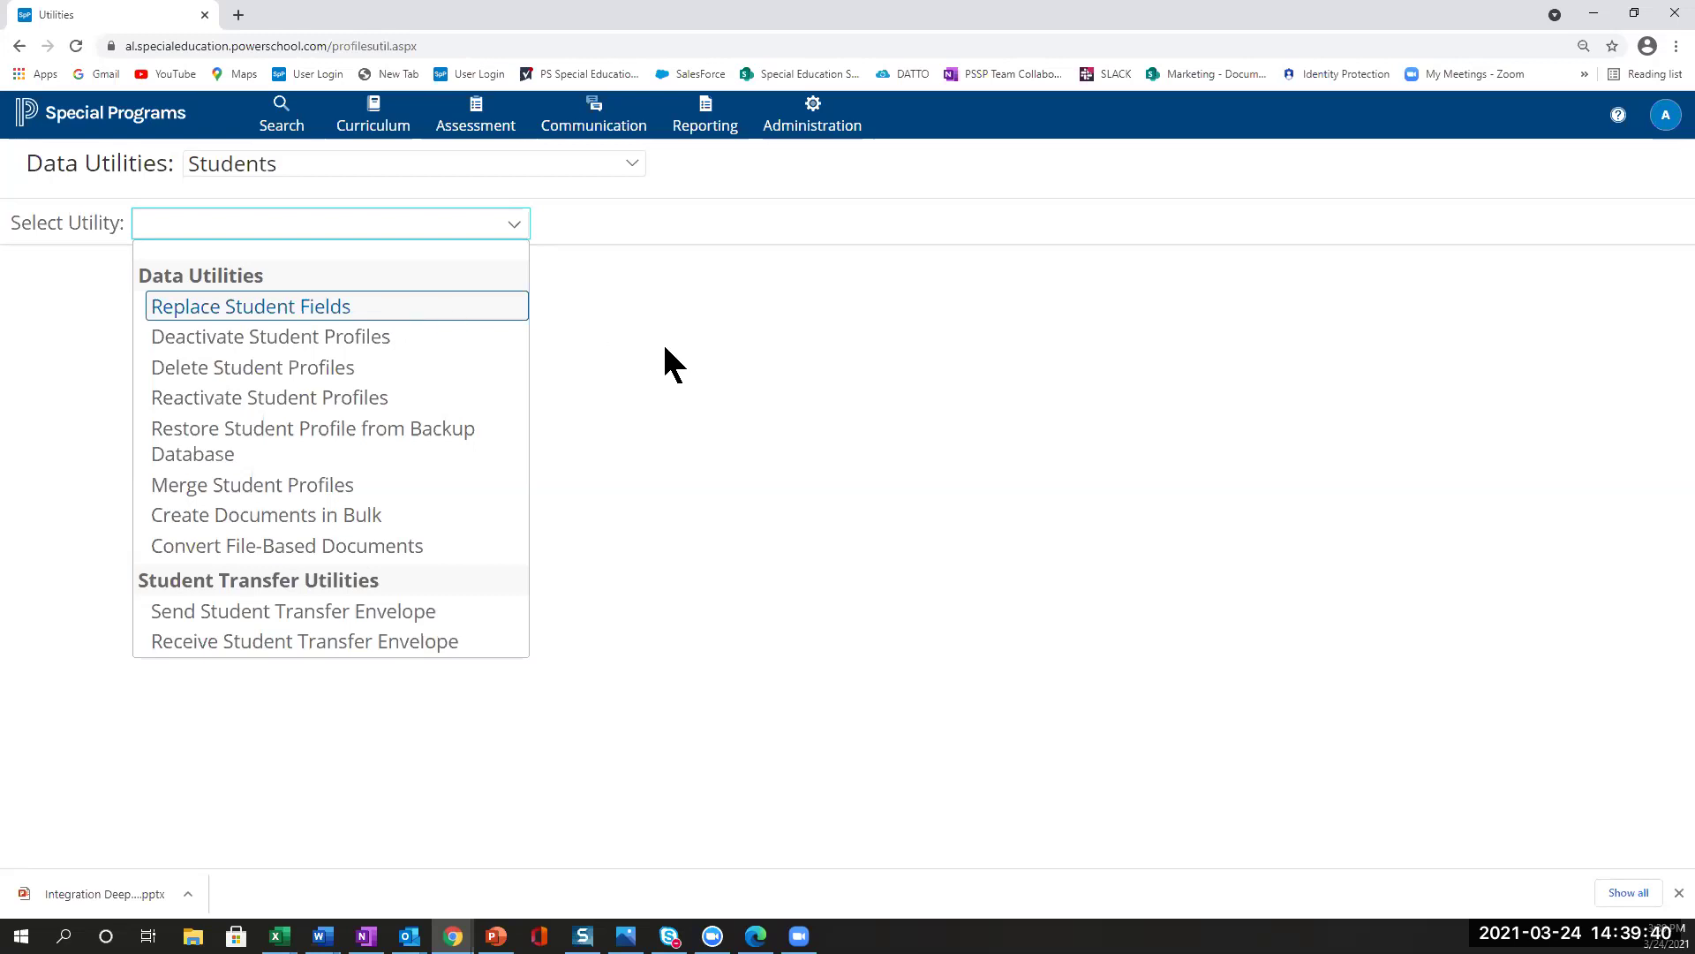
# - Pick Replace Student Fields from the Select Utility list
pyautogui.click(194, 307)
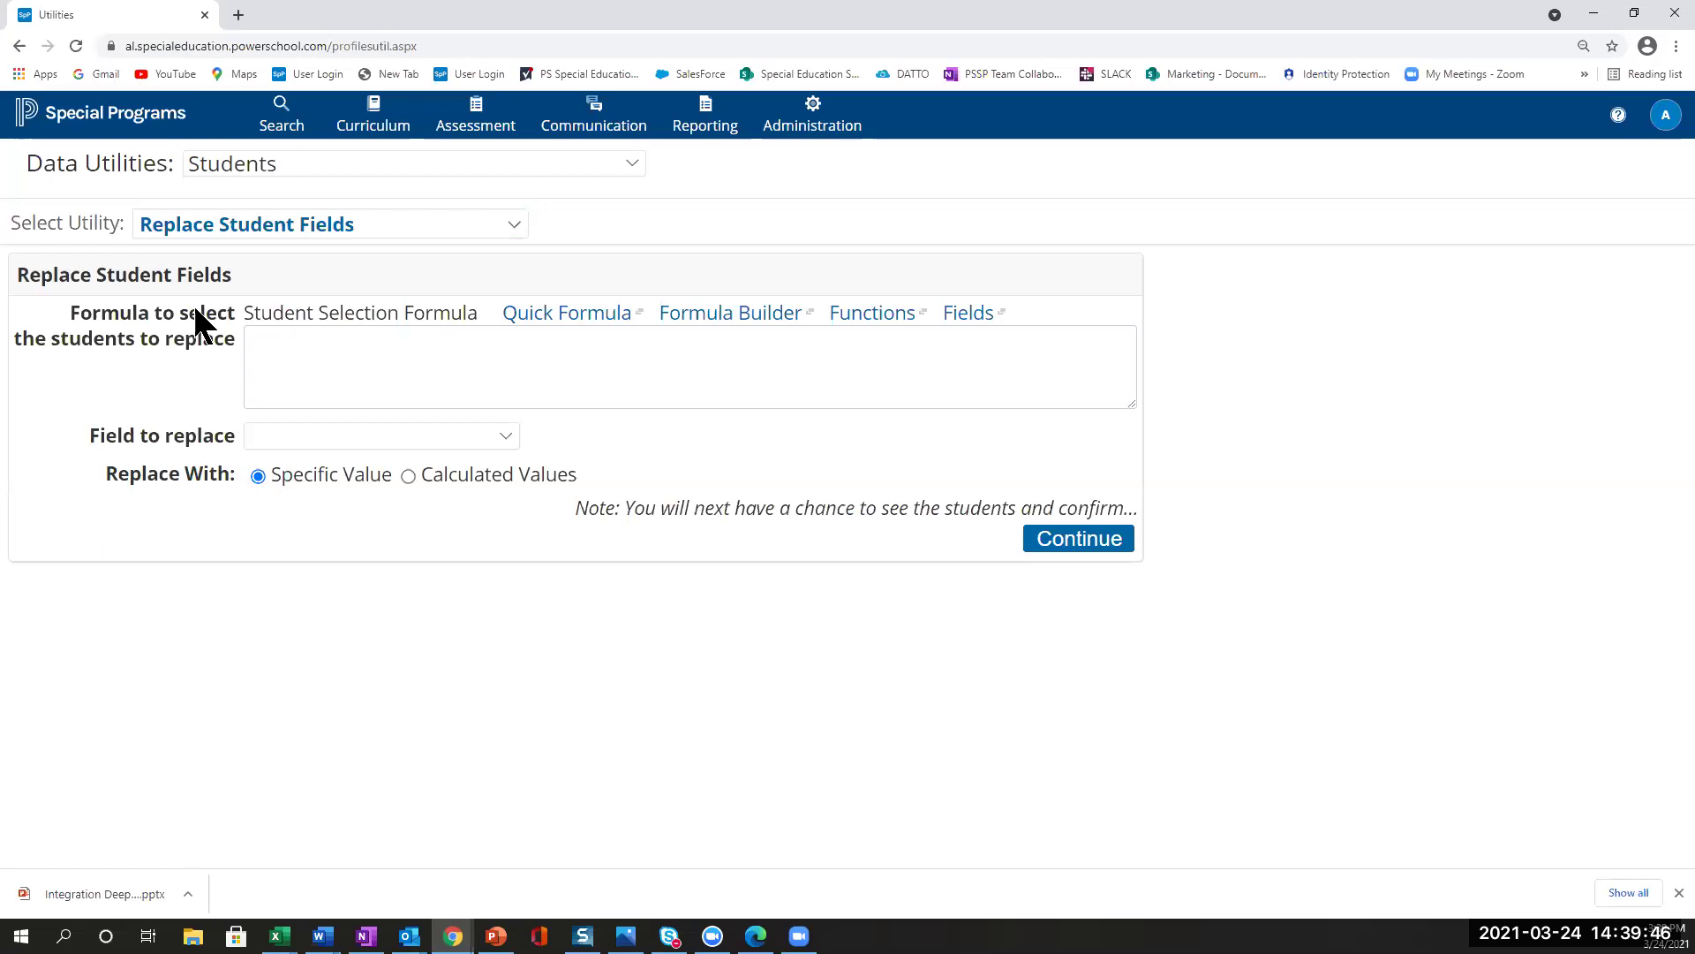
# - Review the utility list again, then close it to return to the Replace Student Fields form
pyautogui.click(389, 228)
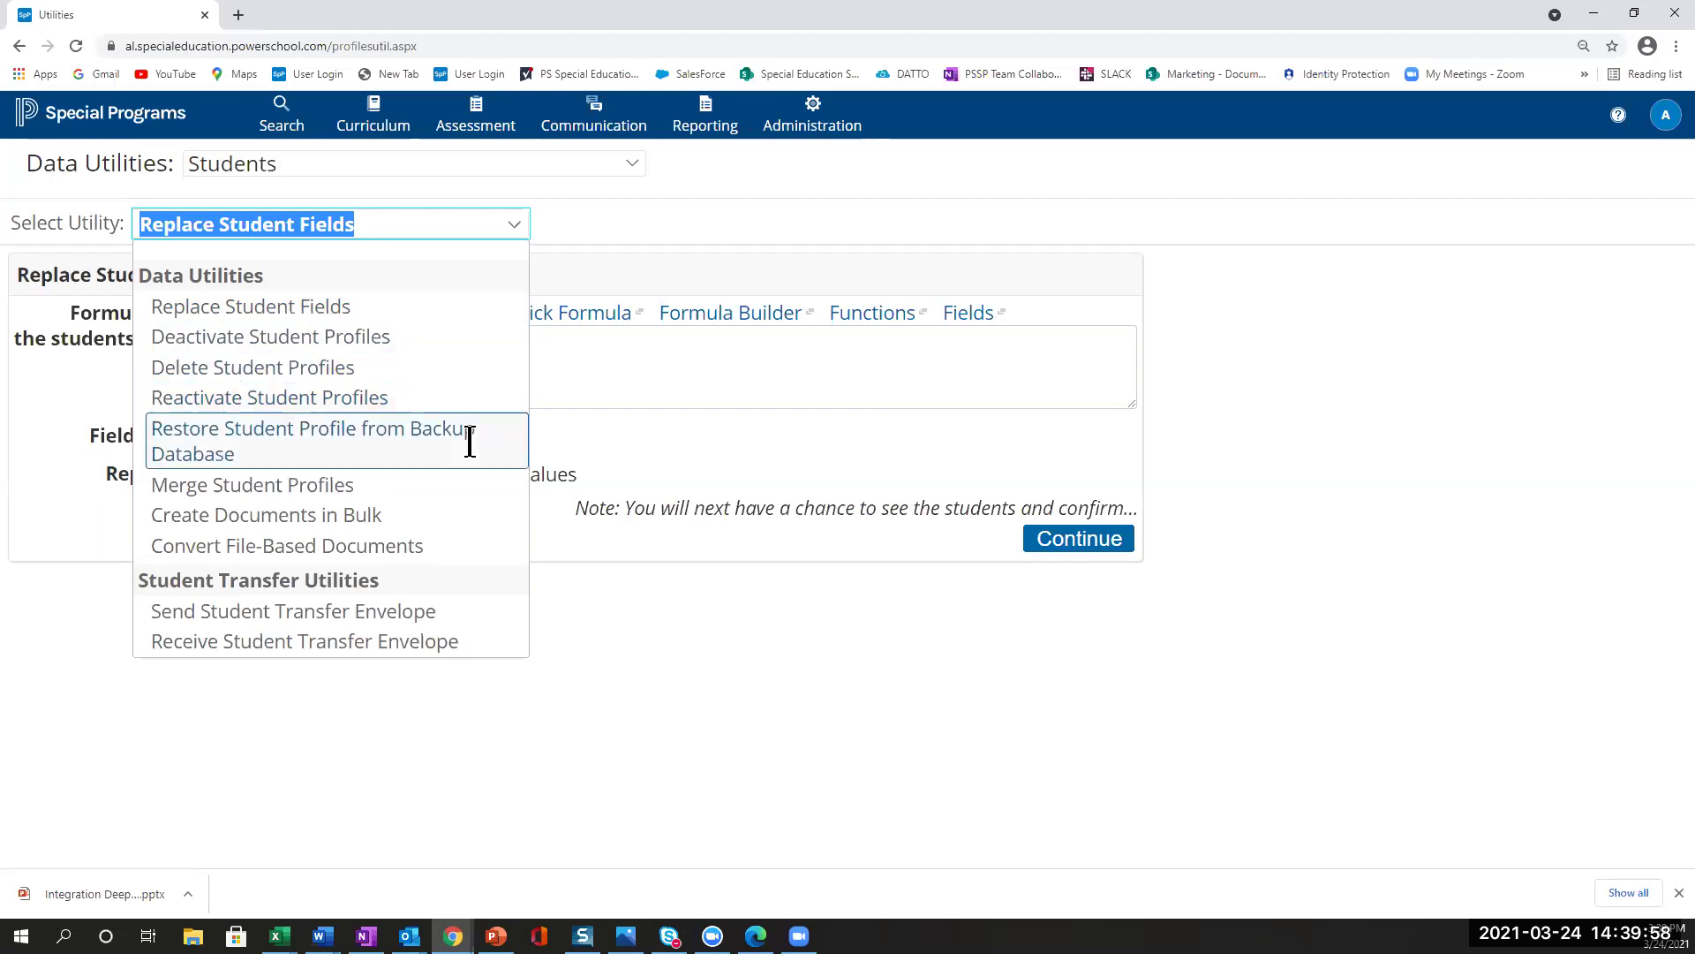
pyautogui.scroll(-2, 765, 389)
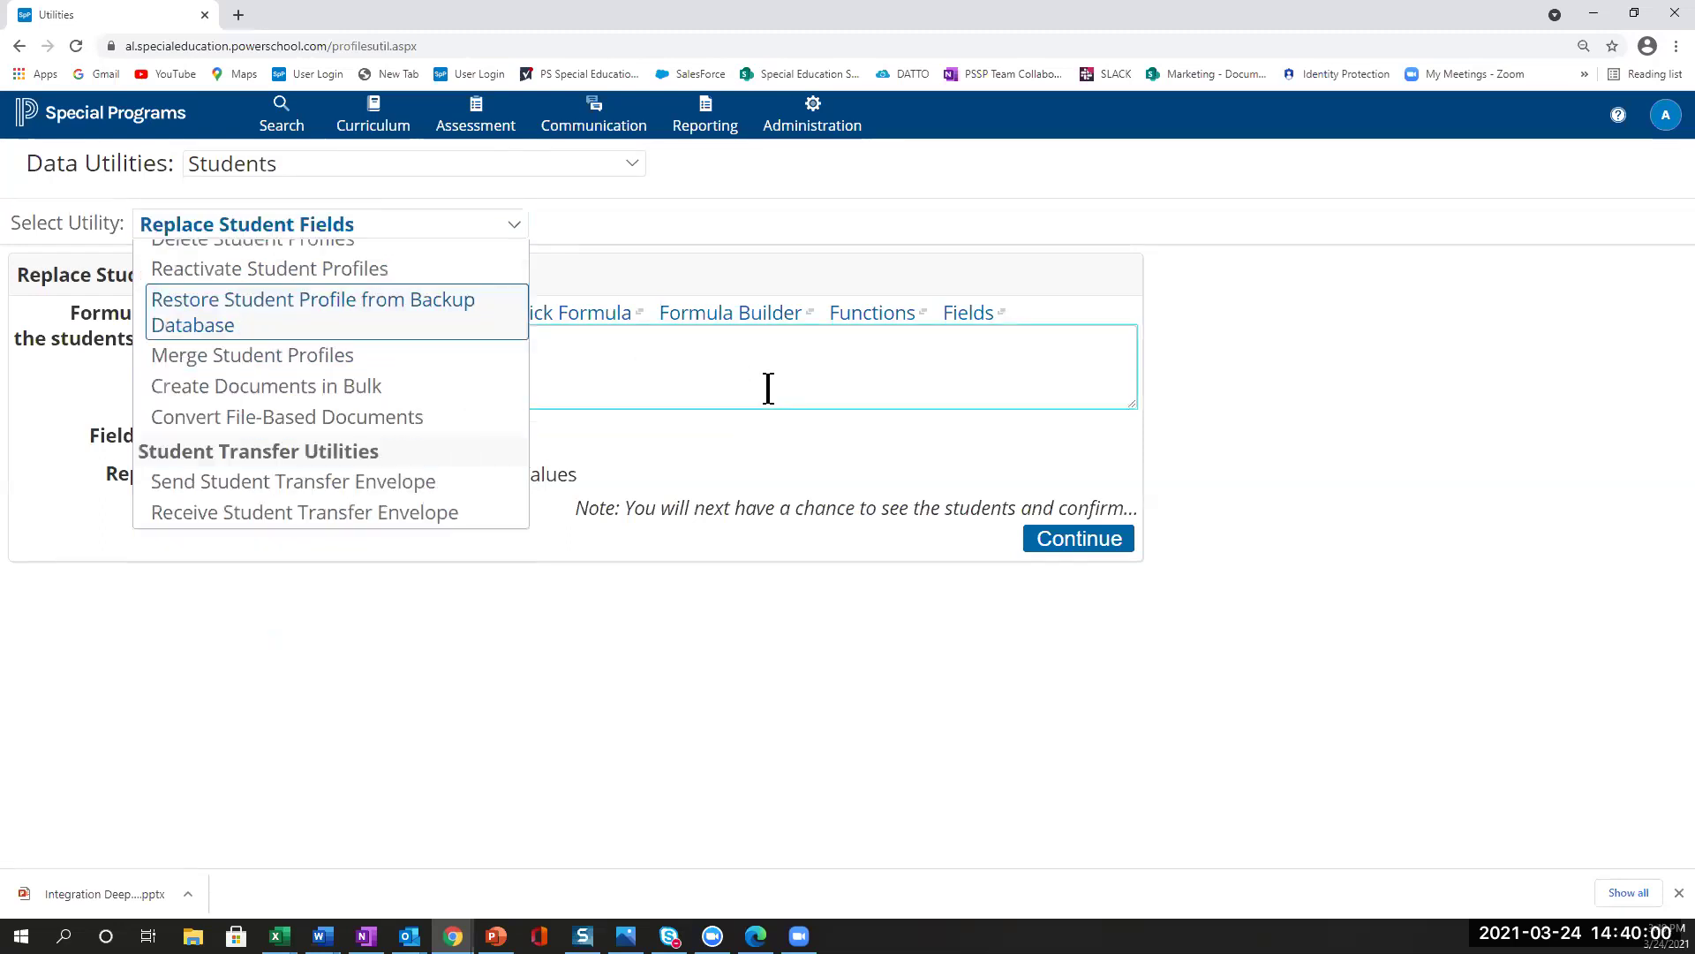
pyautogui.click(768, 389)
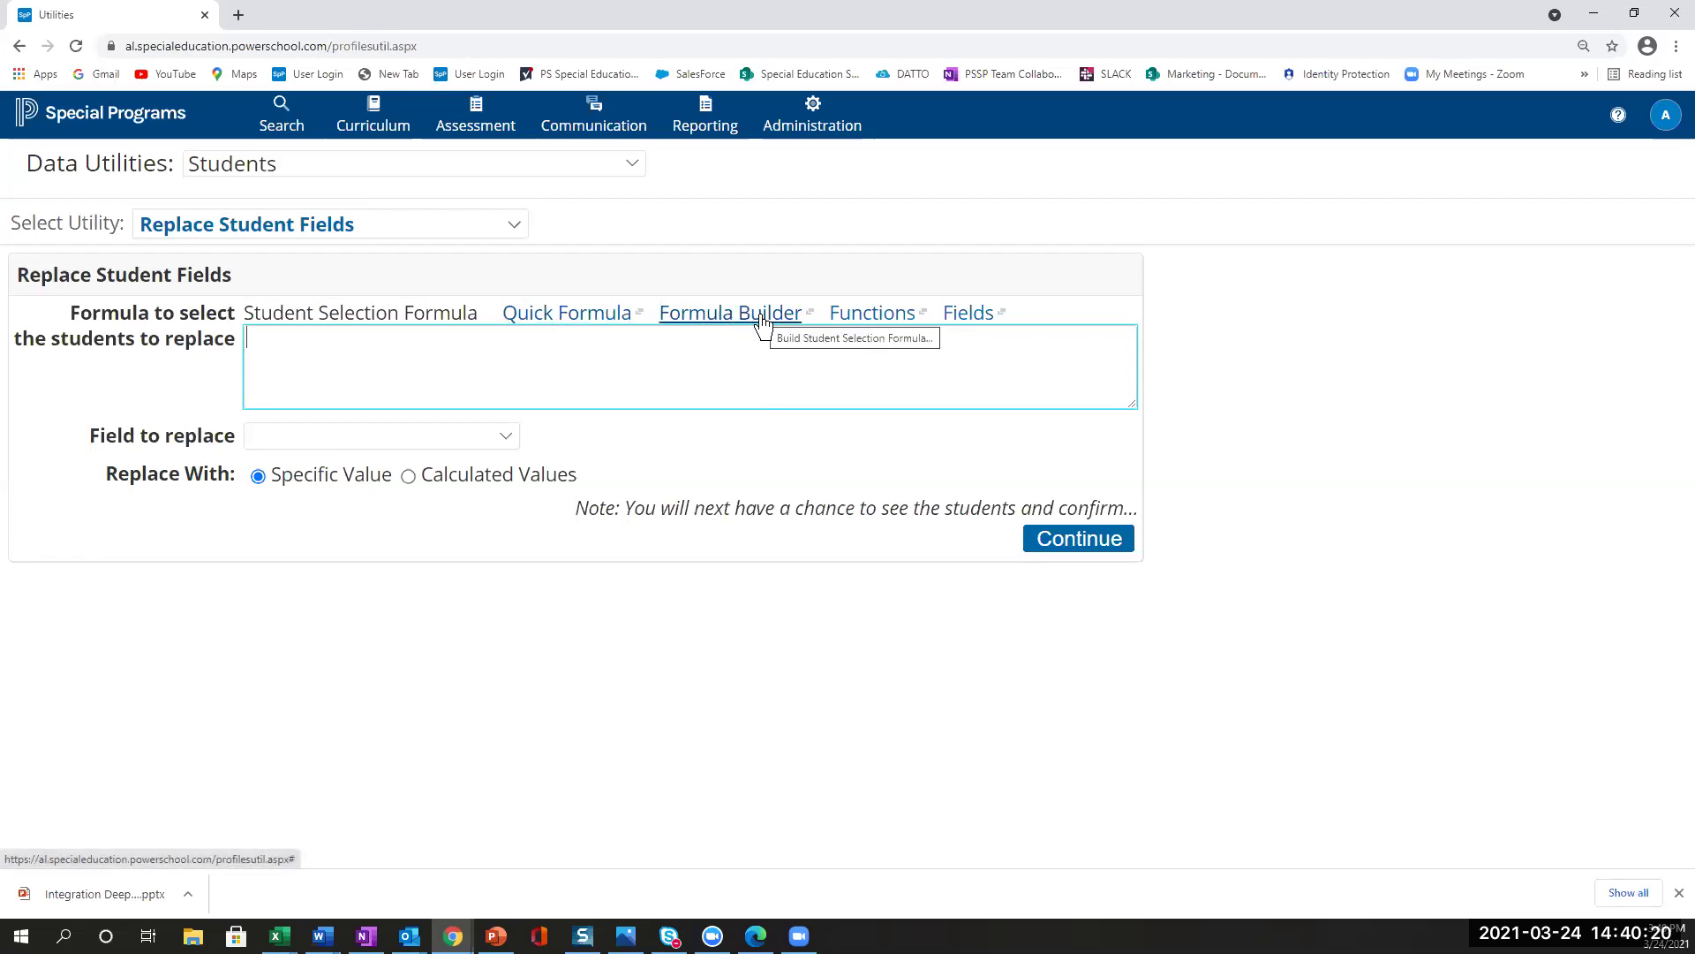
# - Open the Quick Formula student search window, adjust its layout, and close it unused
pyautogui.click(592, 323)
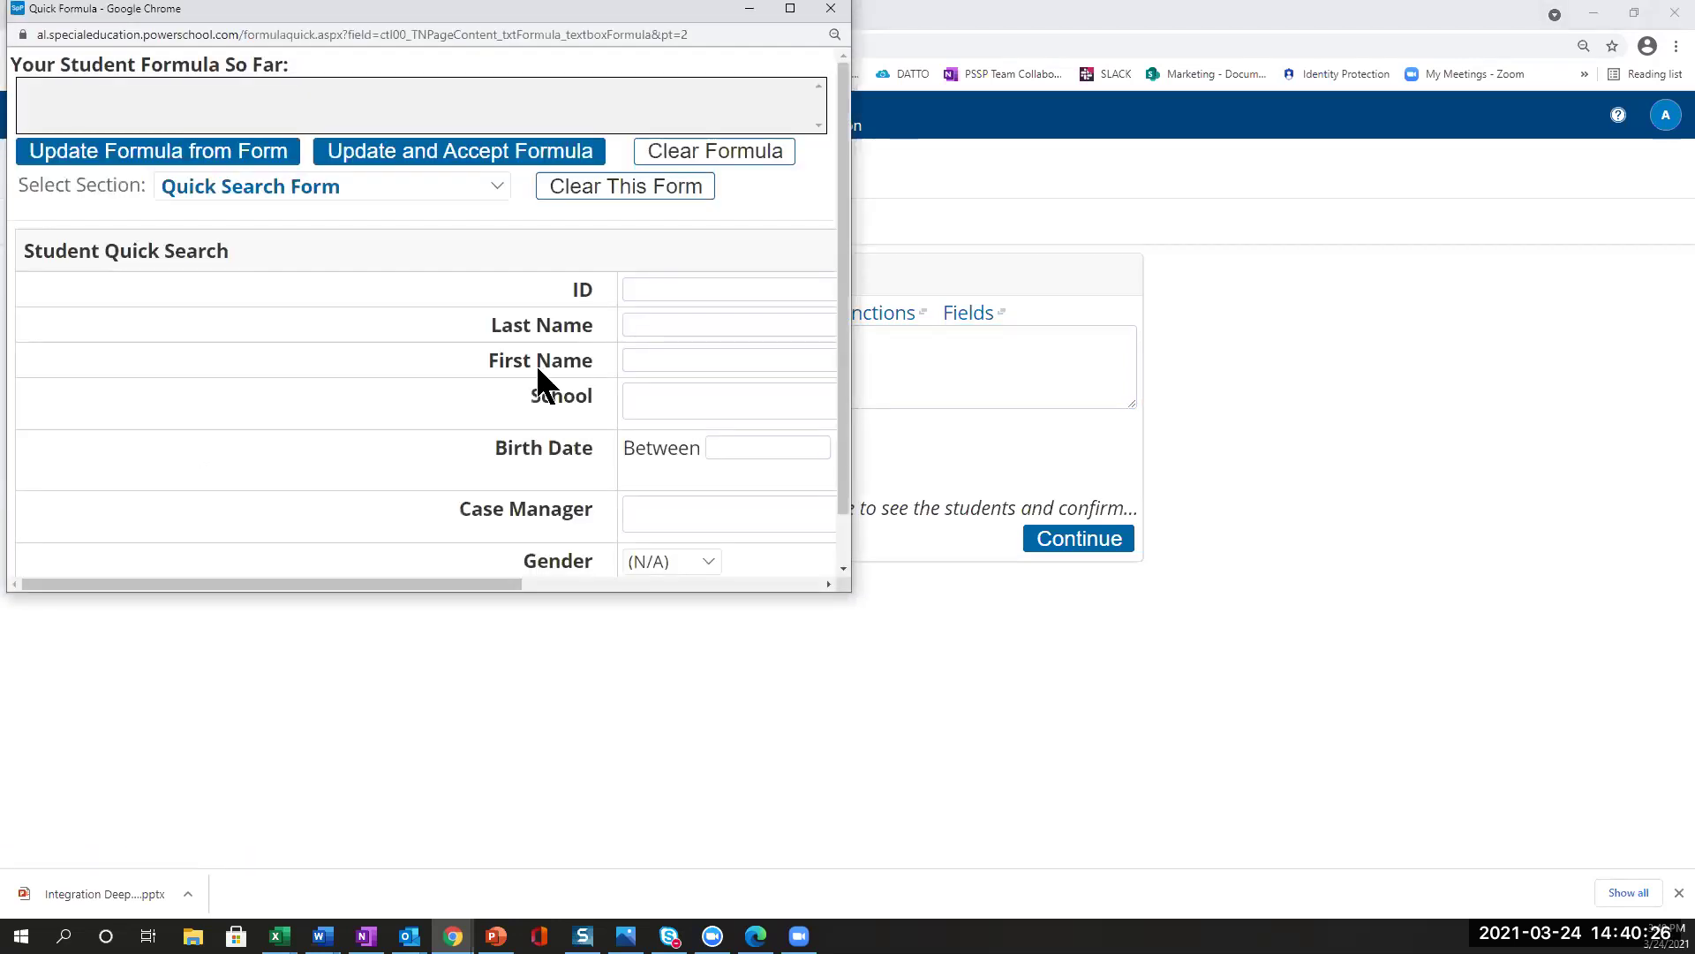
pyautogui.click(663, 583)
pyautogui.moveTo(662, 581); pyautogui.dragTo(568, 447)
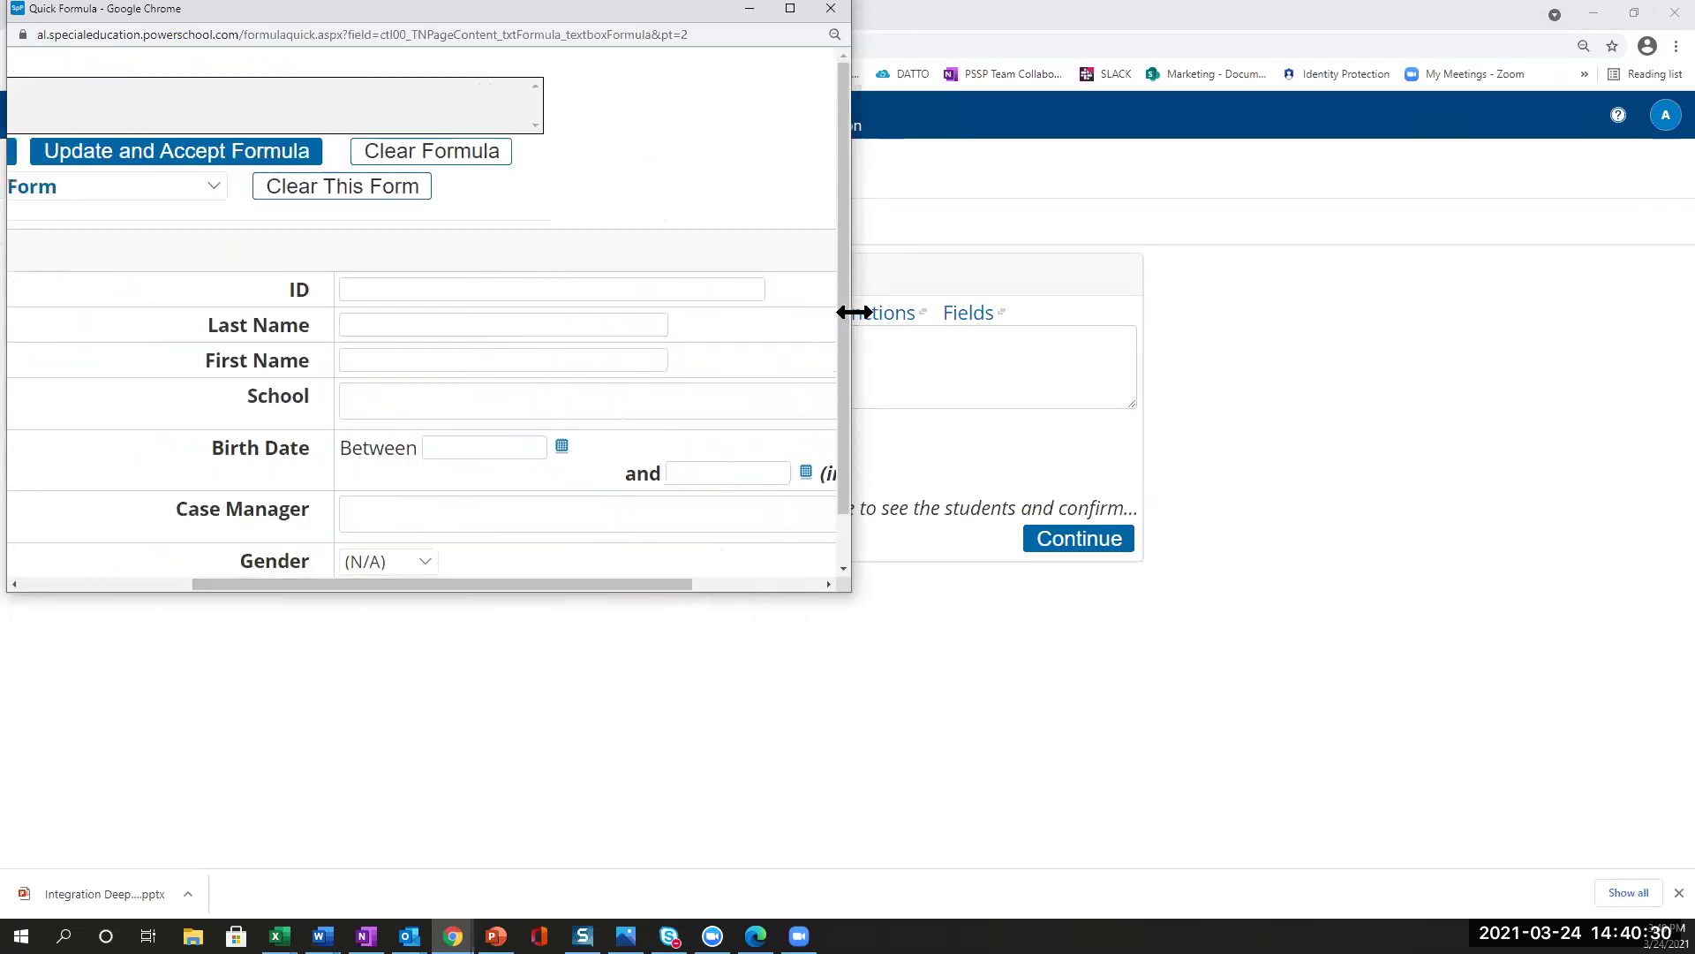
pyautogui.scroll(-1, 846, 354)
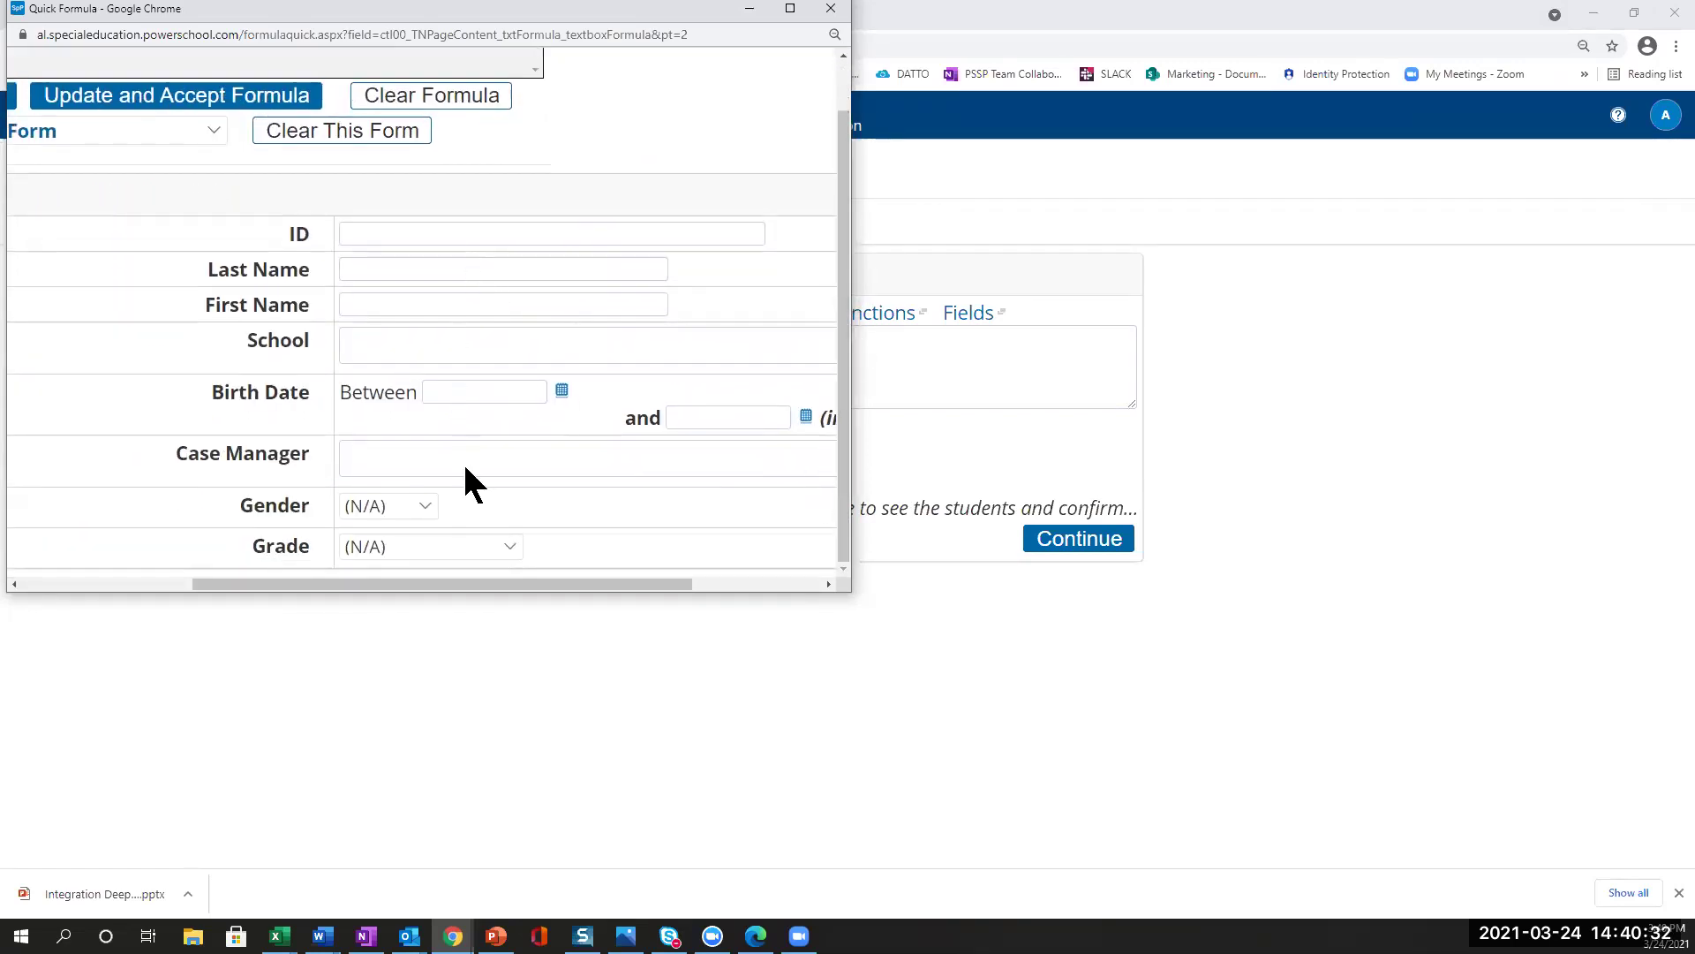
pyautogui.moveTo(450, 583); pyautogui.dragTo(208, 530)
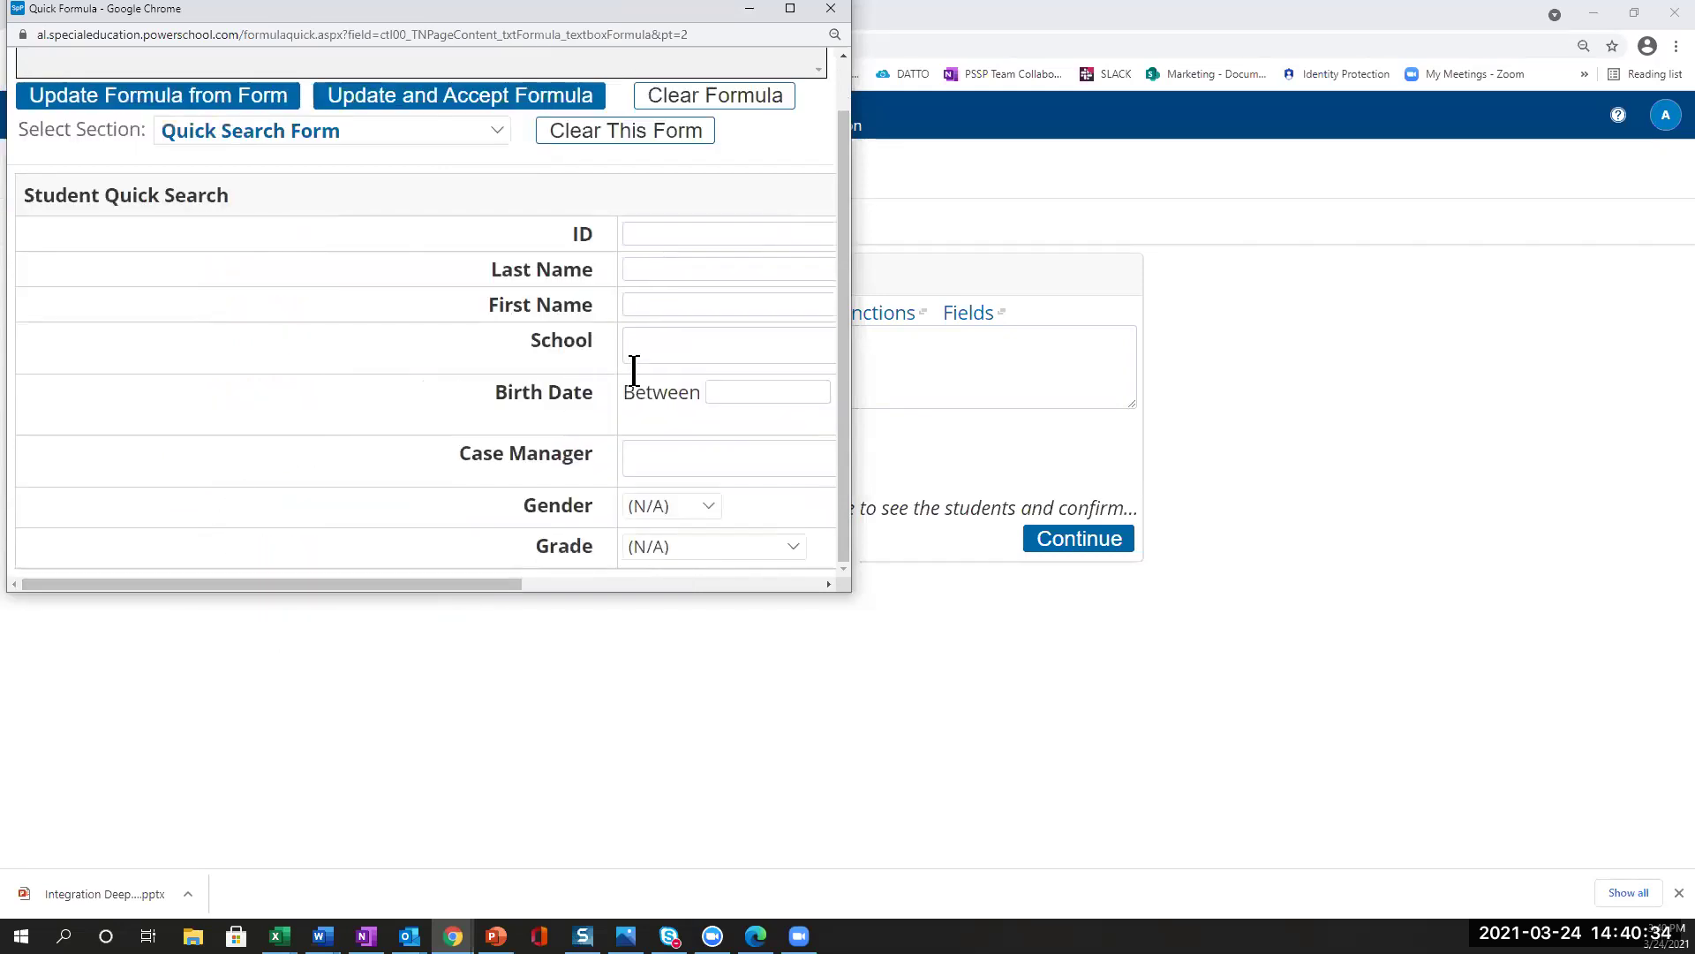
pyautogui.moveTo(420, 581); pyautogui.dragTo(621, 595)
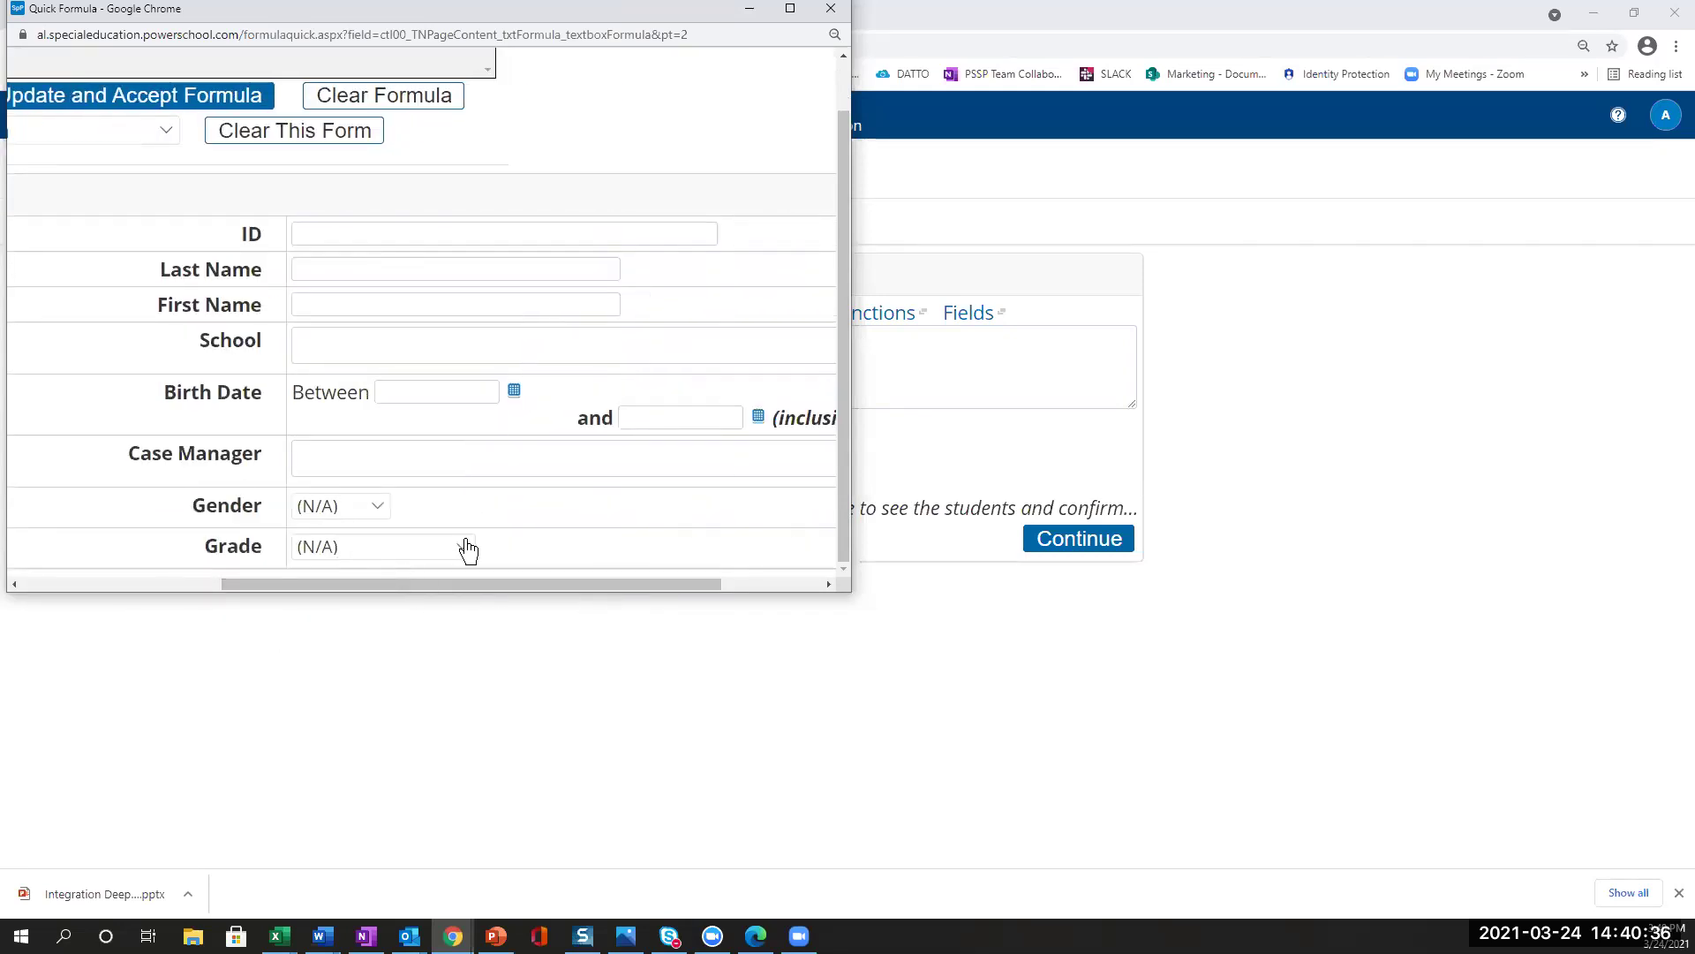
pyautogui.moveTo(449, 583); pyautogui.dragTo(263, 569)
pyautogui.scroll(1, 570, 466)
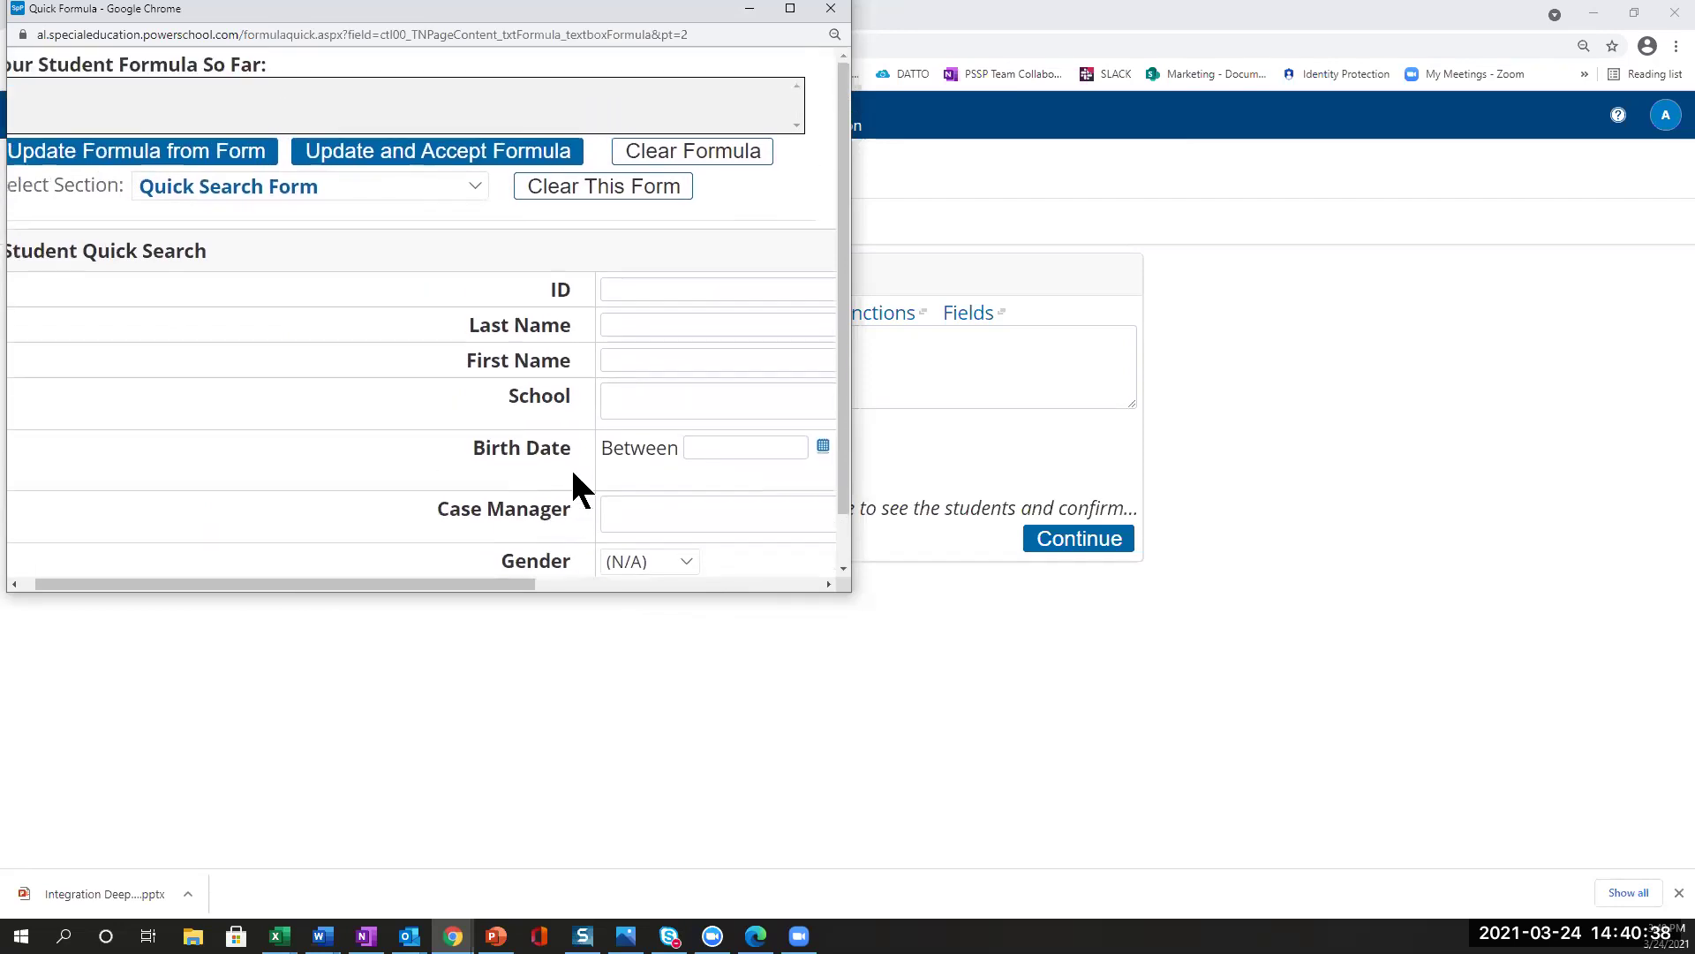
pyautogui.click(831, 9)
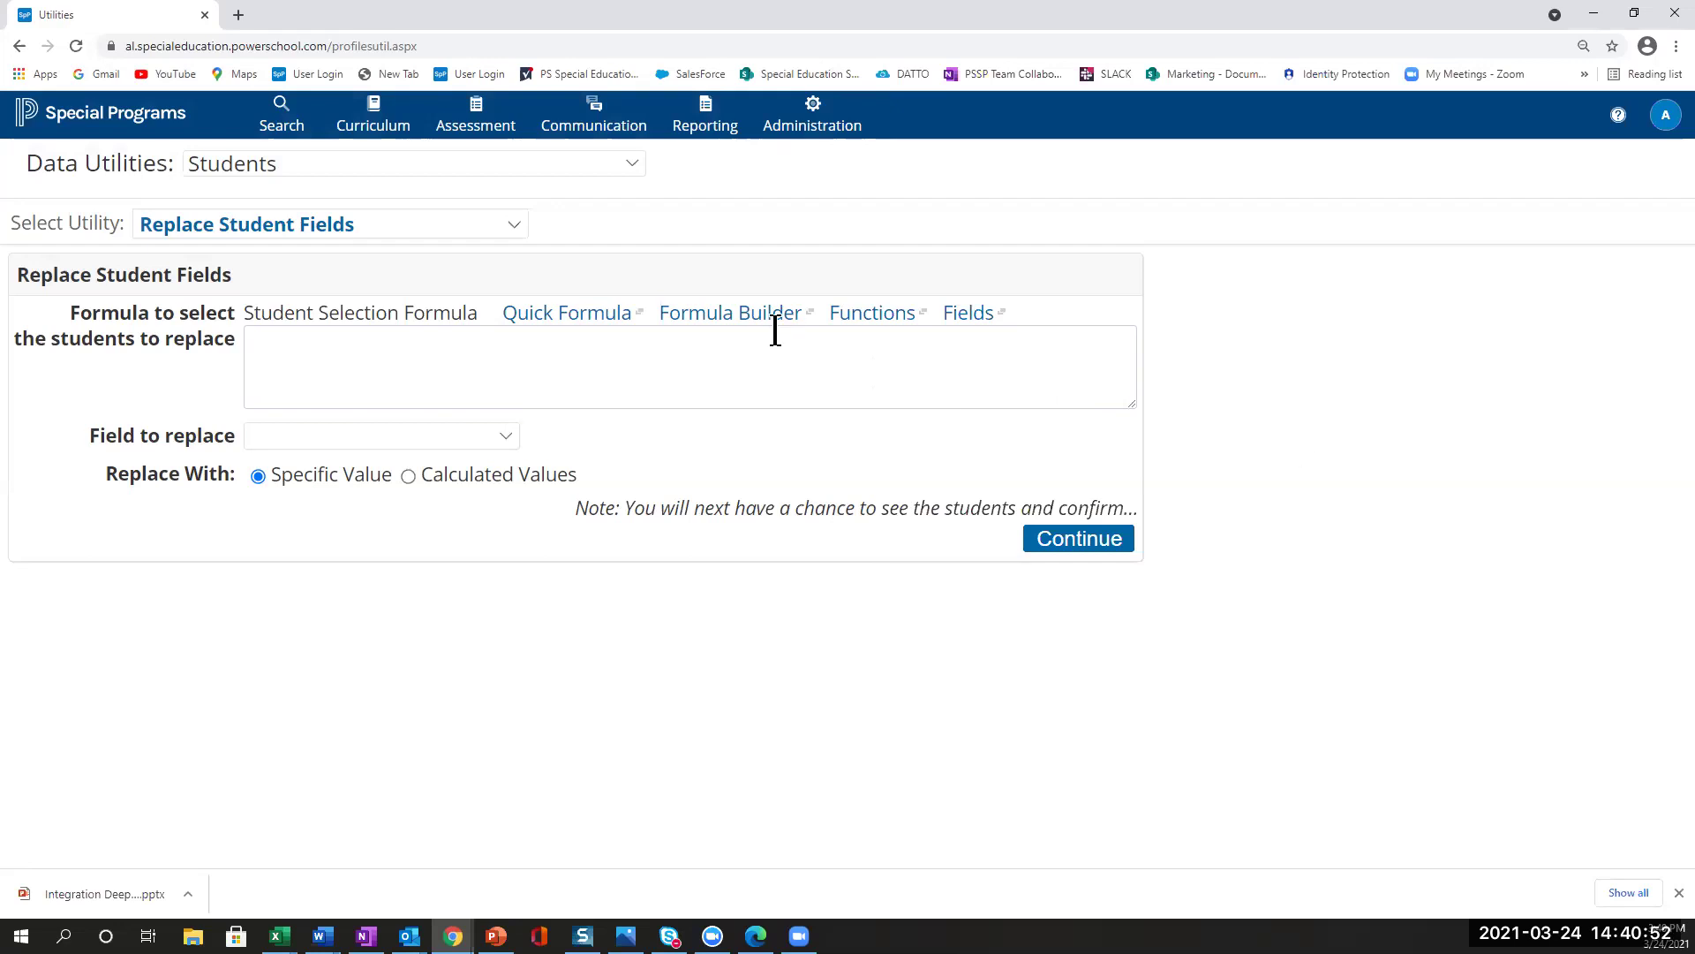
# - In Formula Builder, set the condition Grade = G04 and add an empty second condition row
pyautogui.click(740, 327)
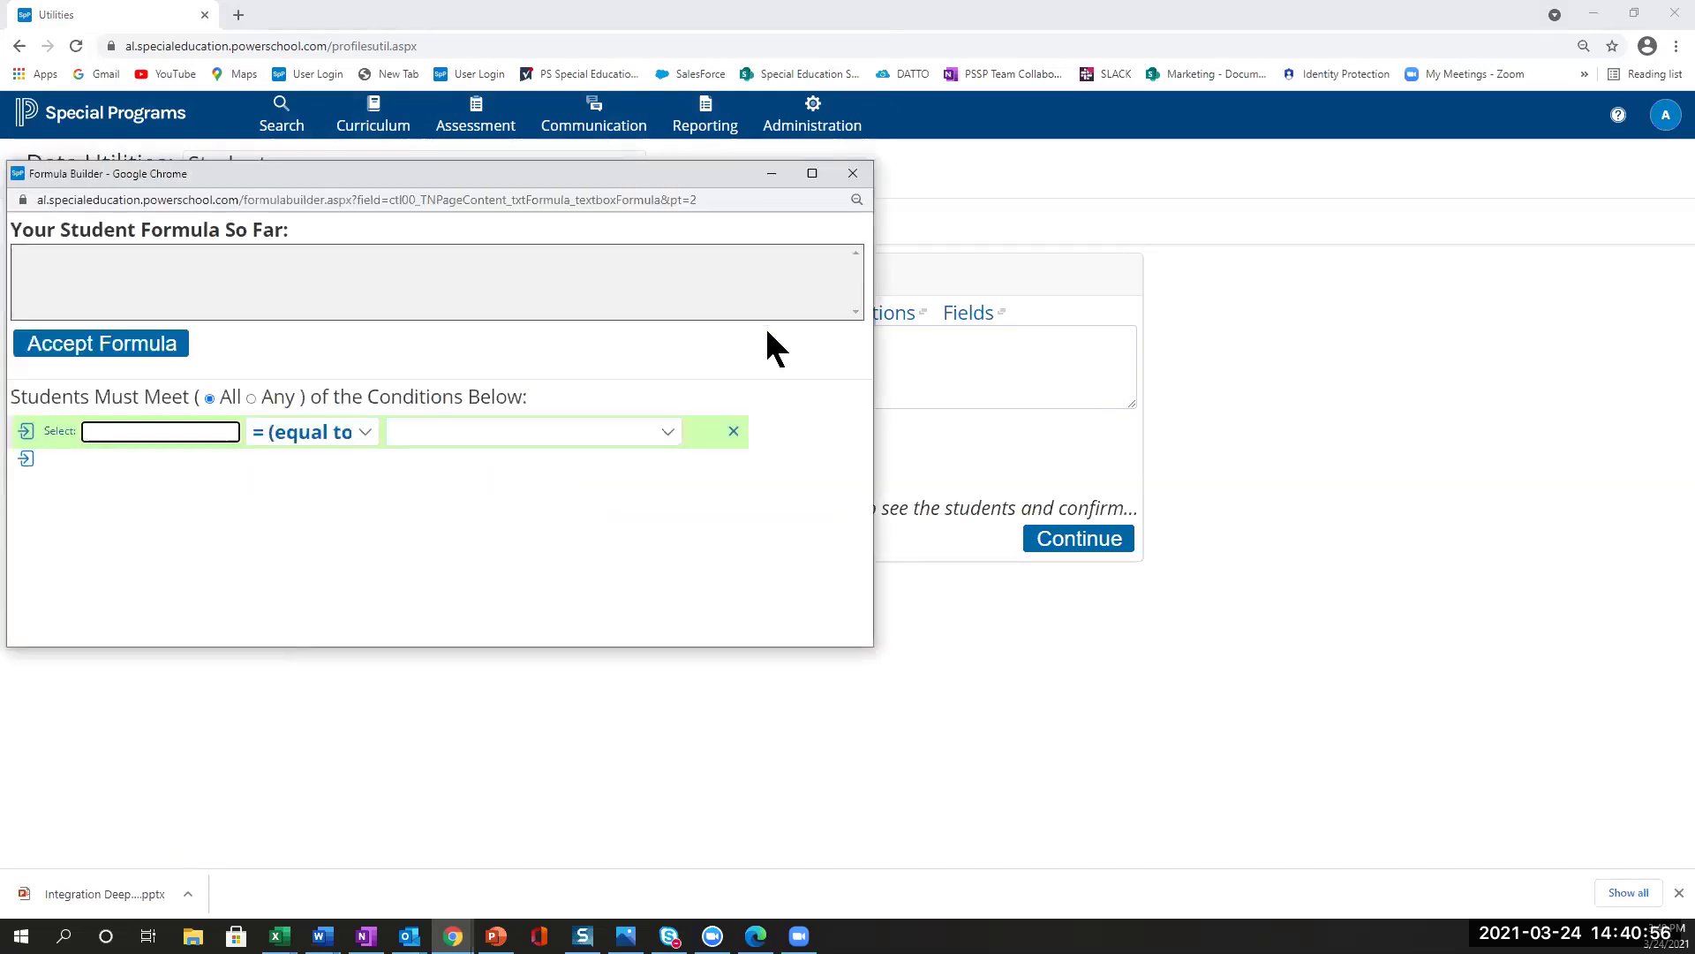
pyautogui.click(53, 433)
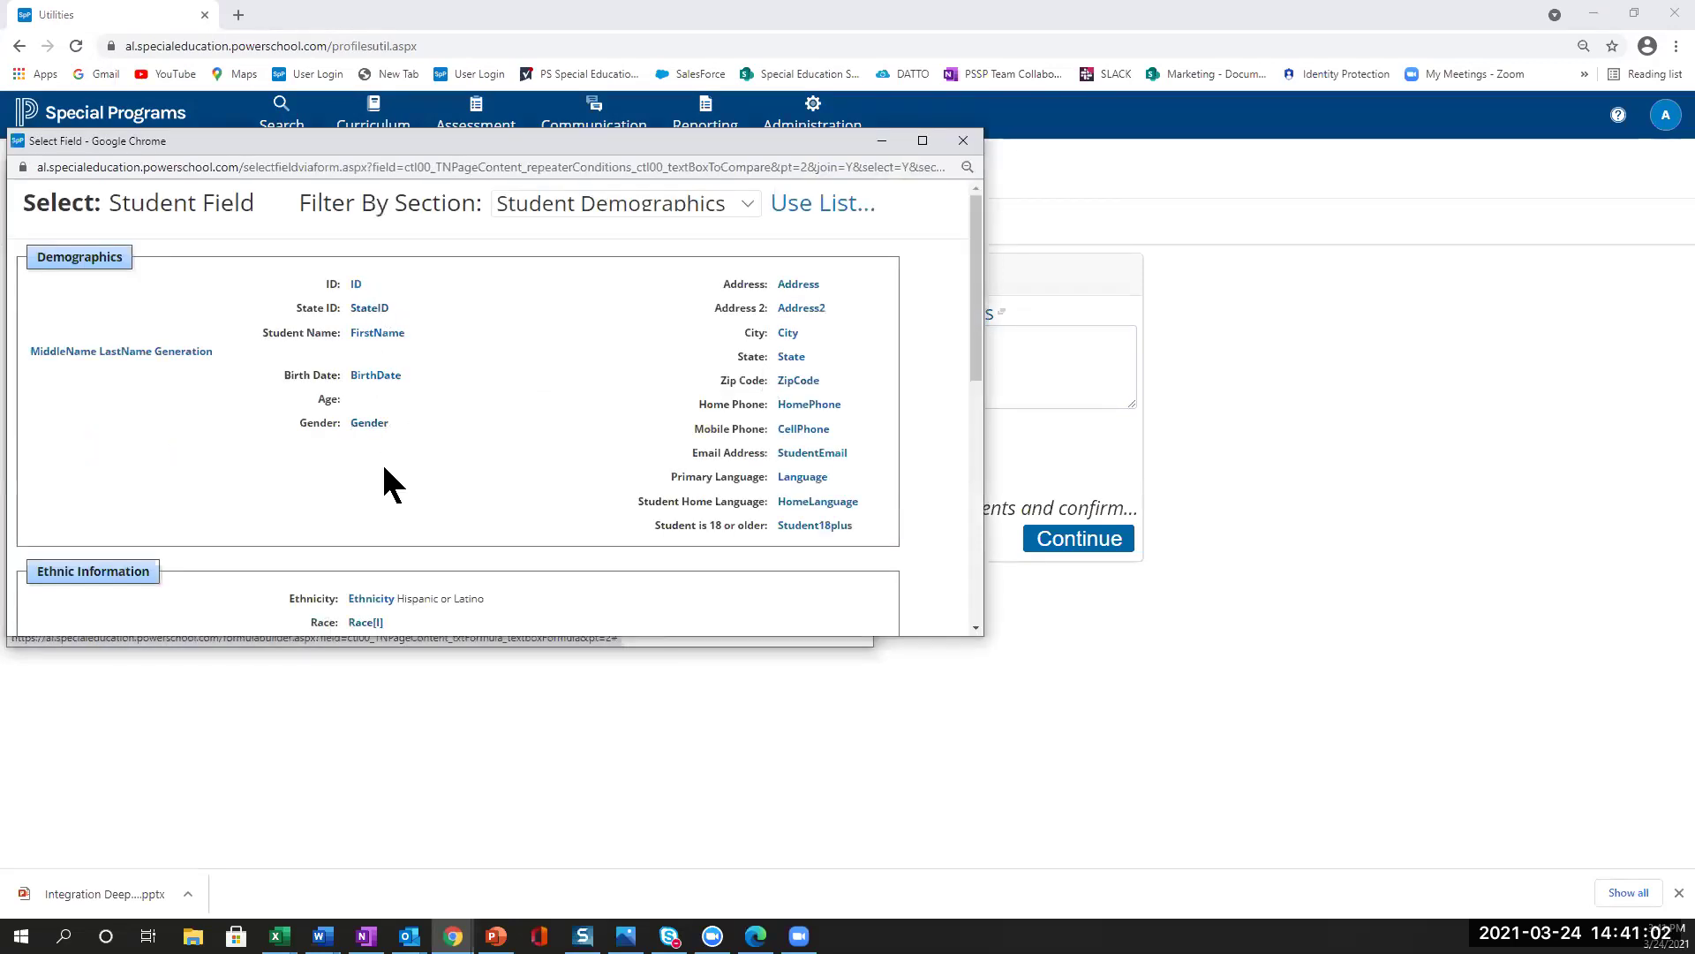
pyautogui.scroll(-5, 385, 469)
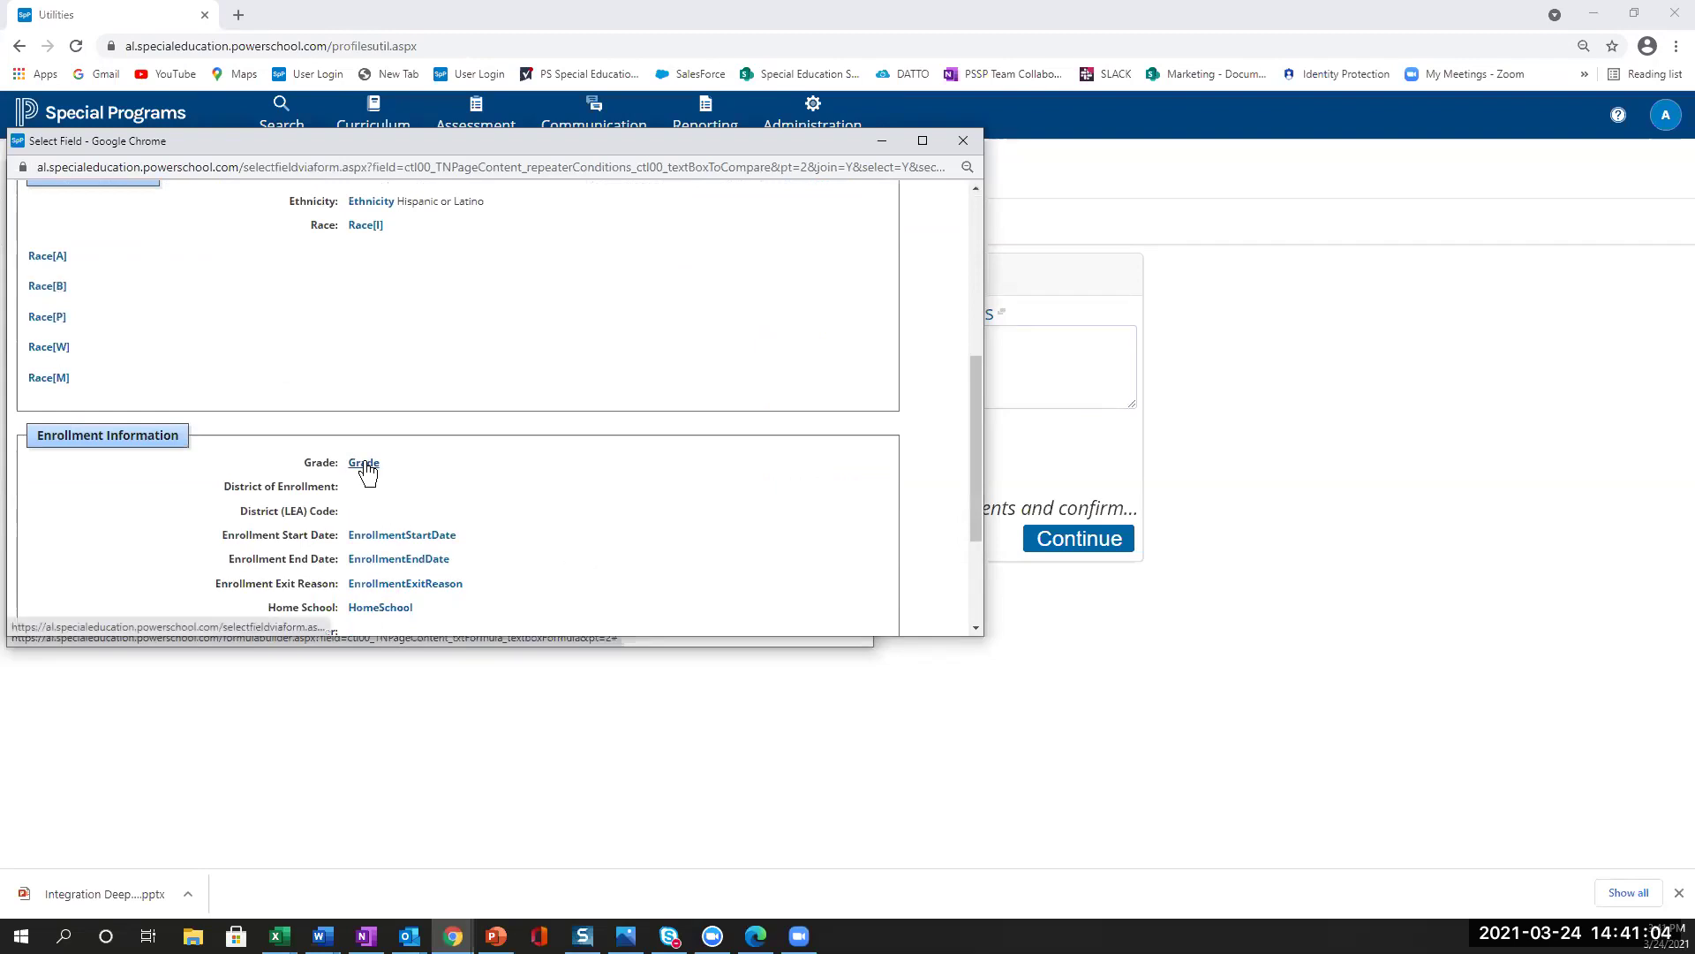
pyautogui.click(364, 462)
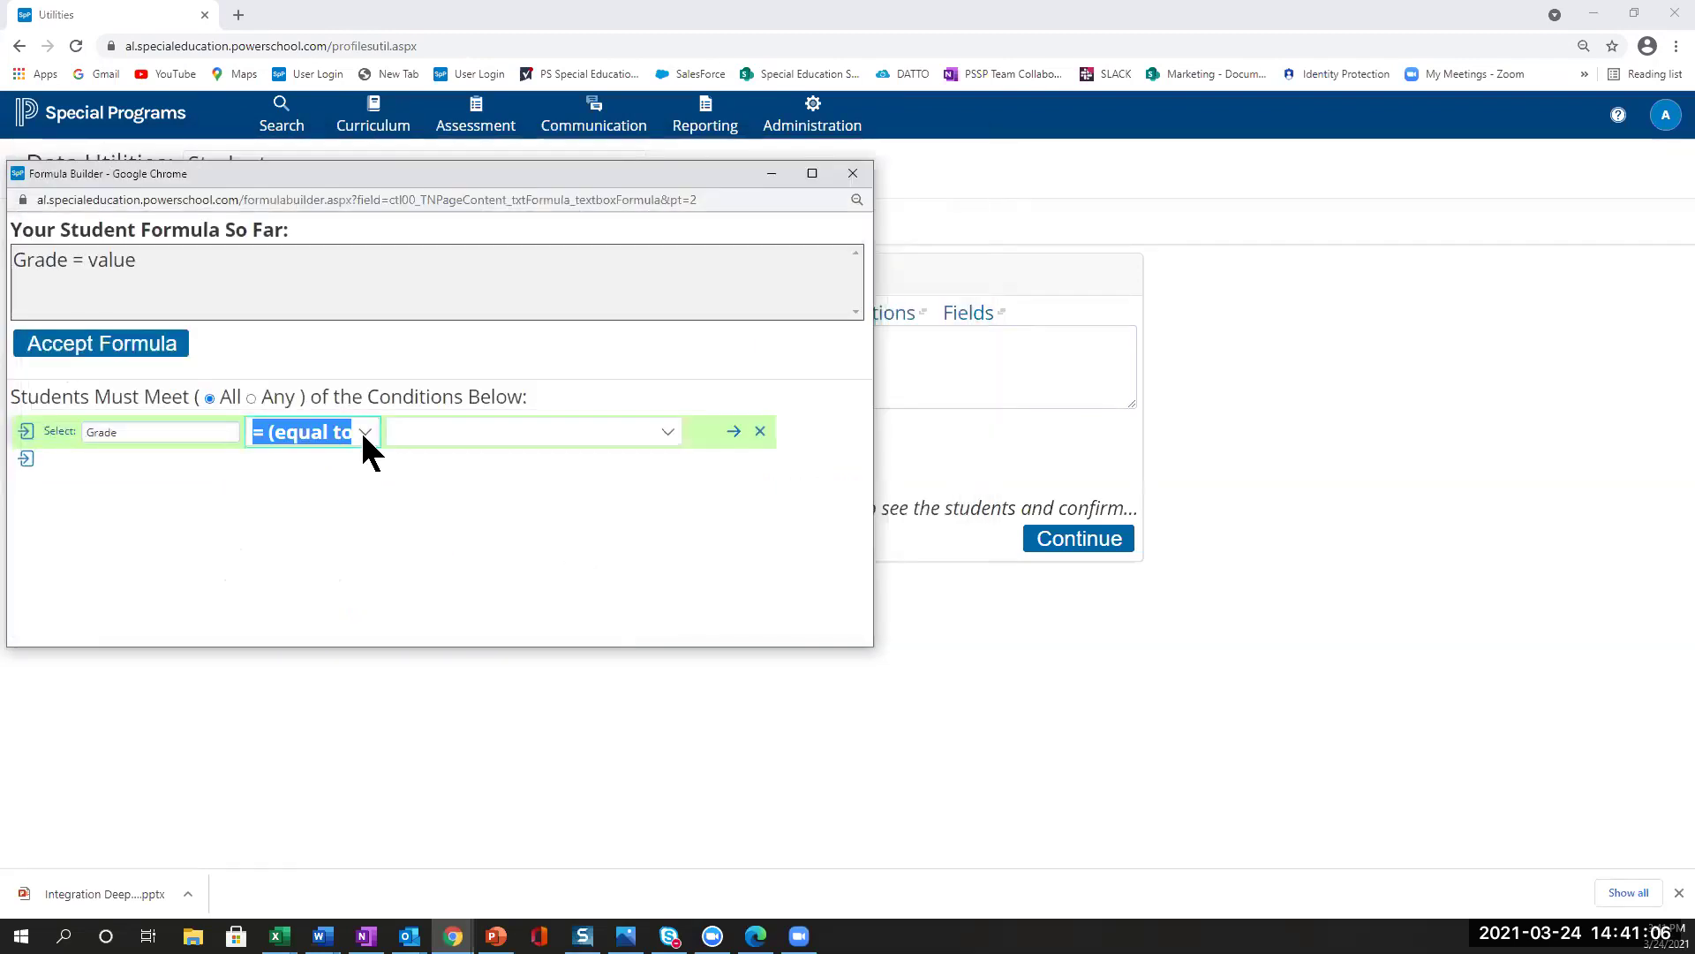
pyautogui.click(362, 431)
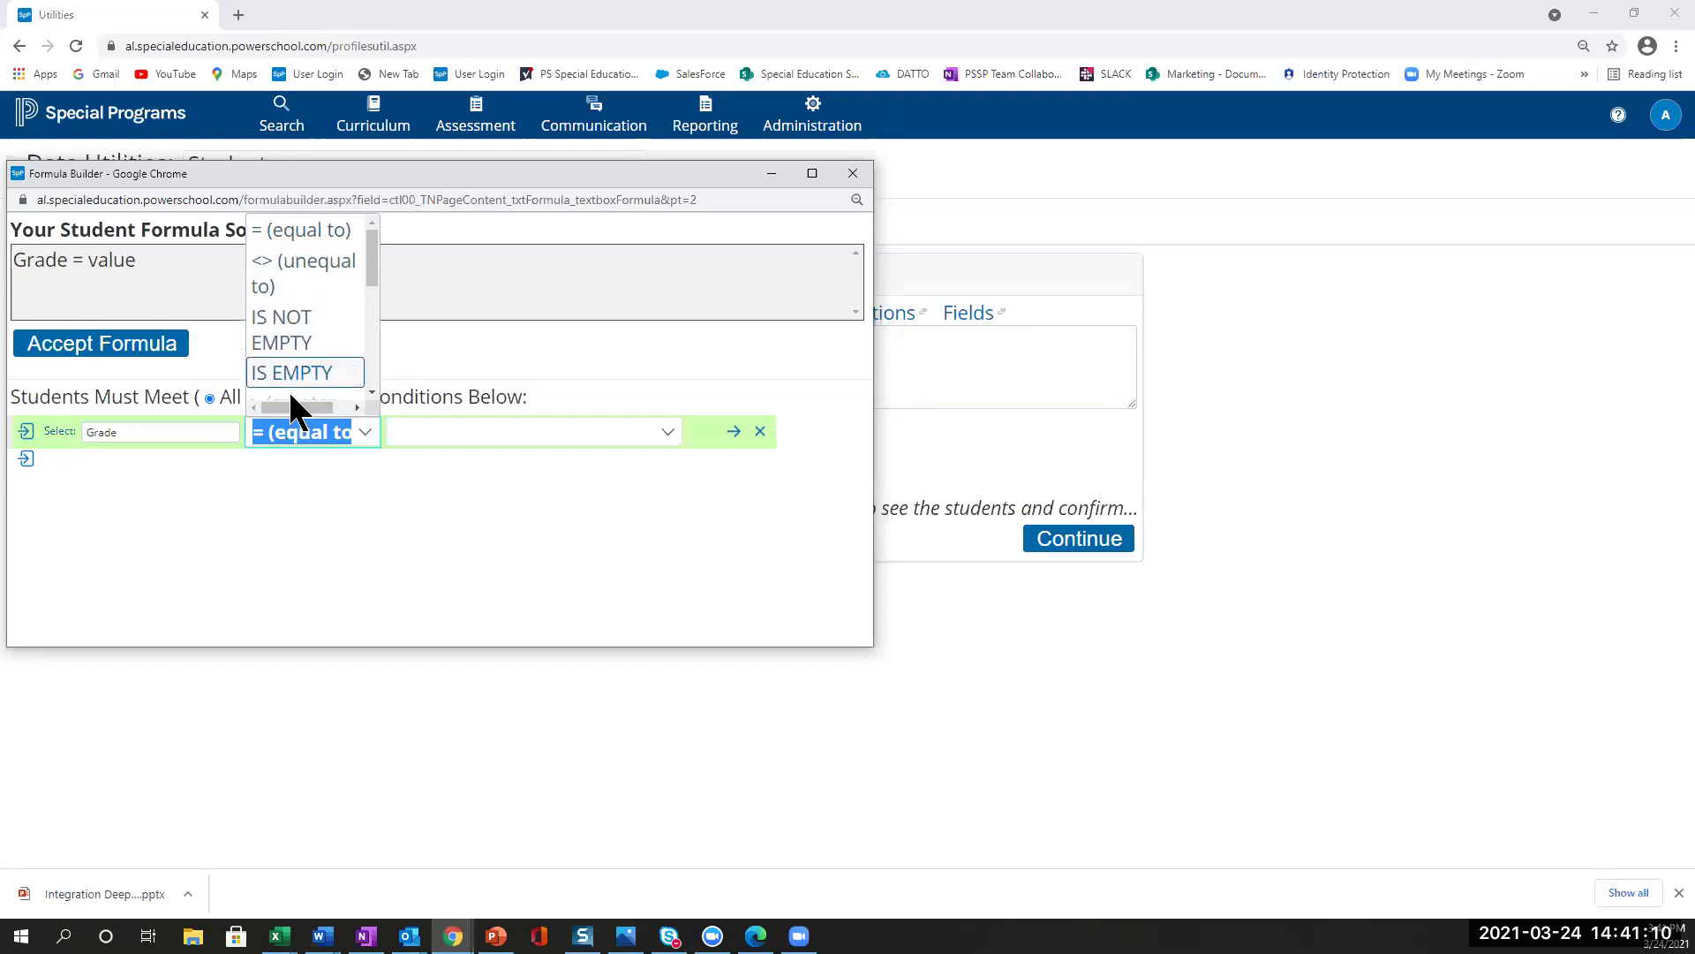
pyautogui.click(664, 430)
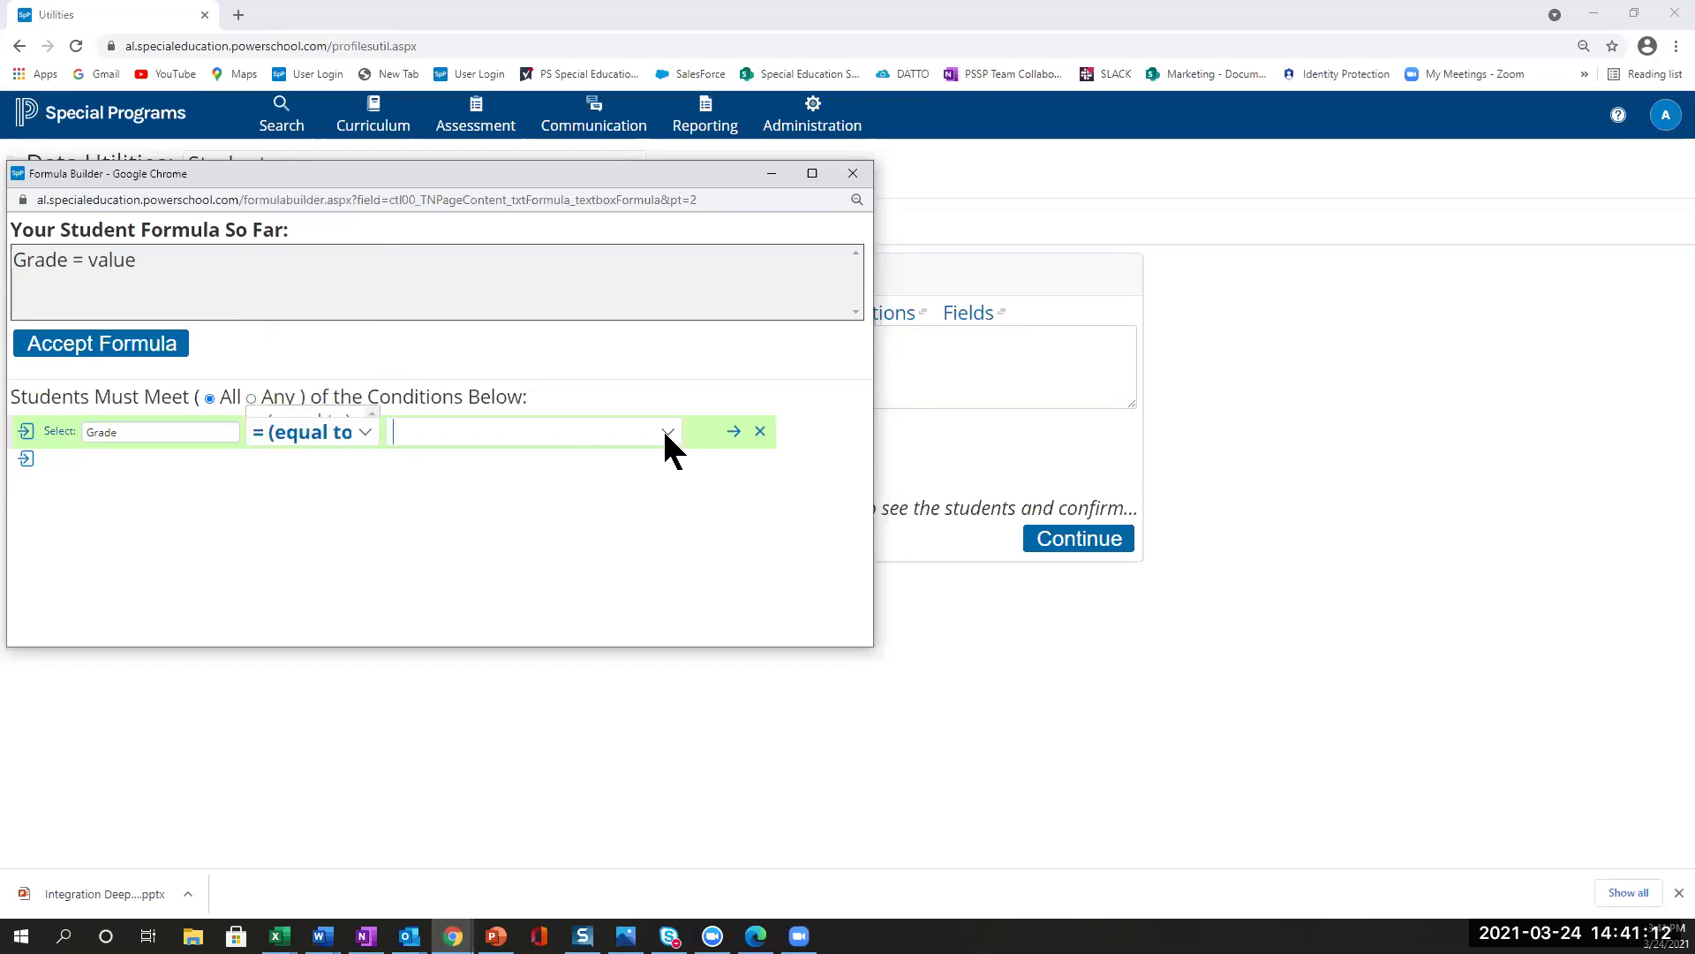
pyautogui.scroll(-1, 569, 375)
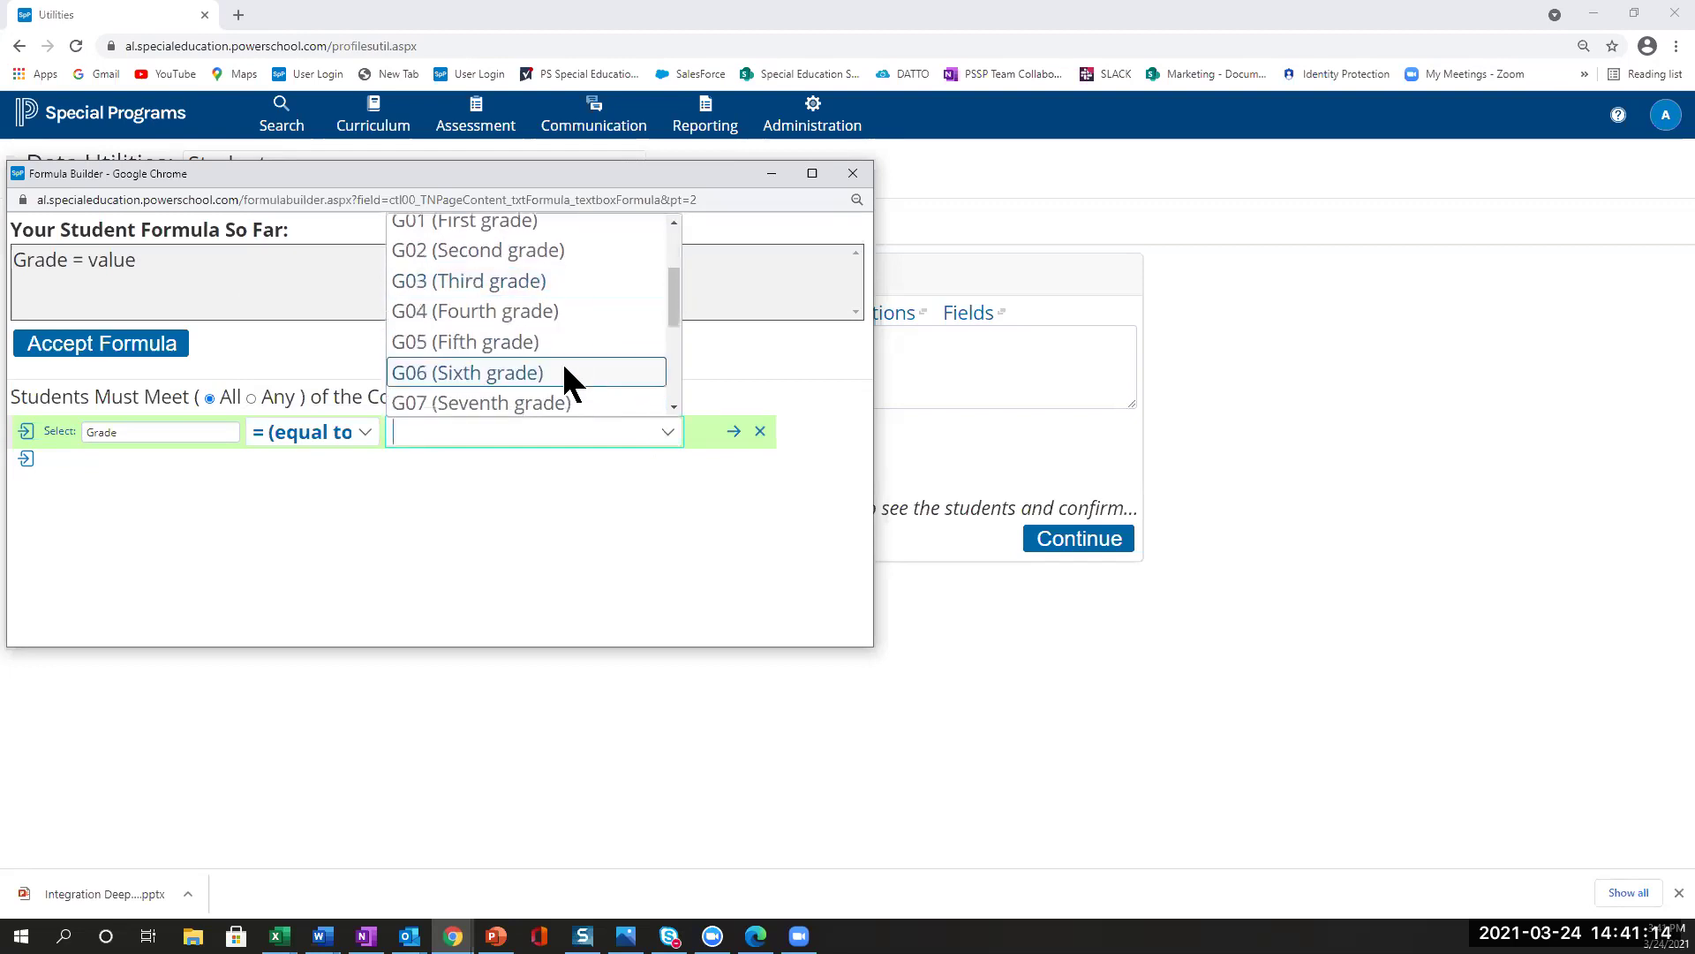
pyautogui.click(513, 316)
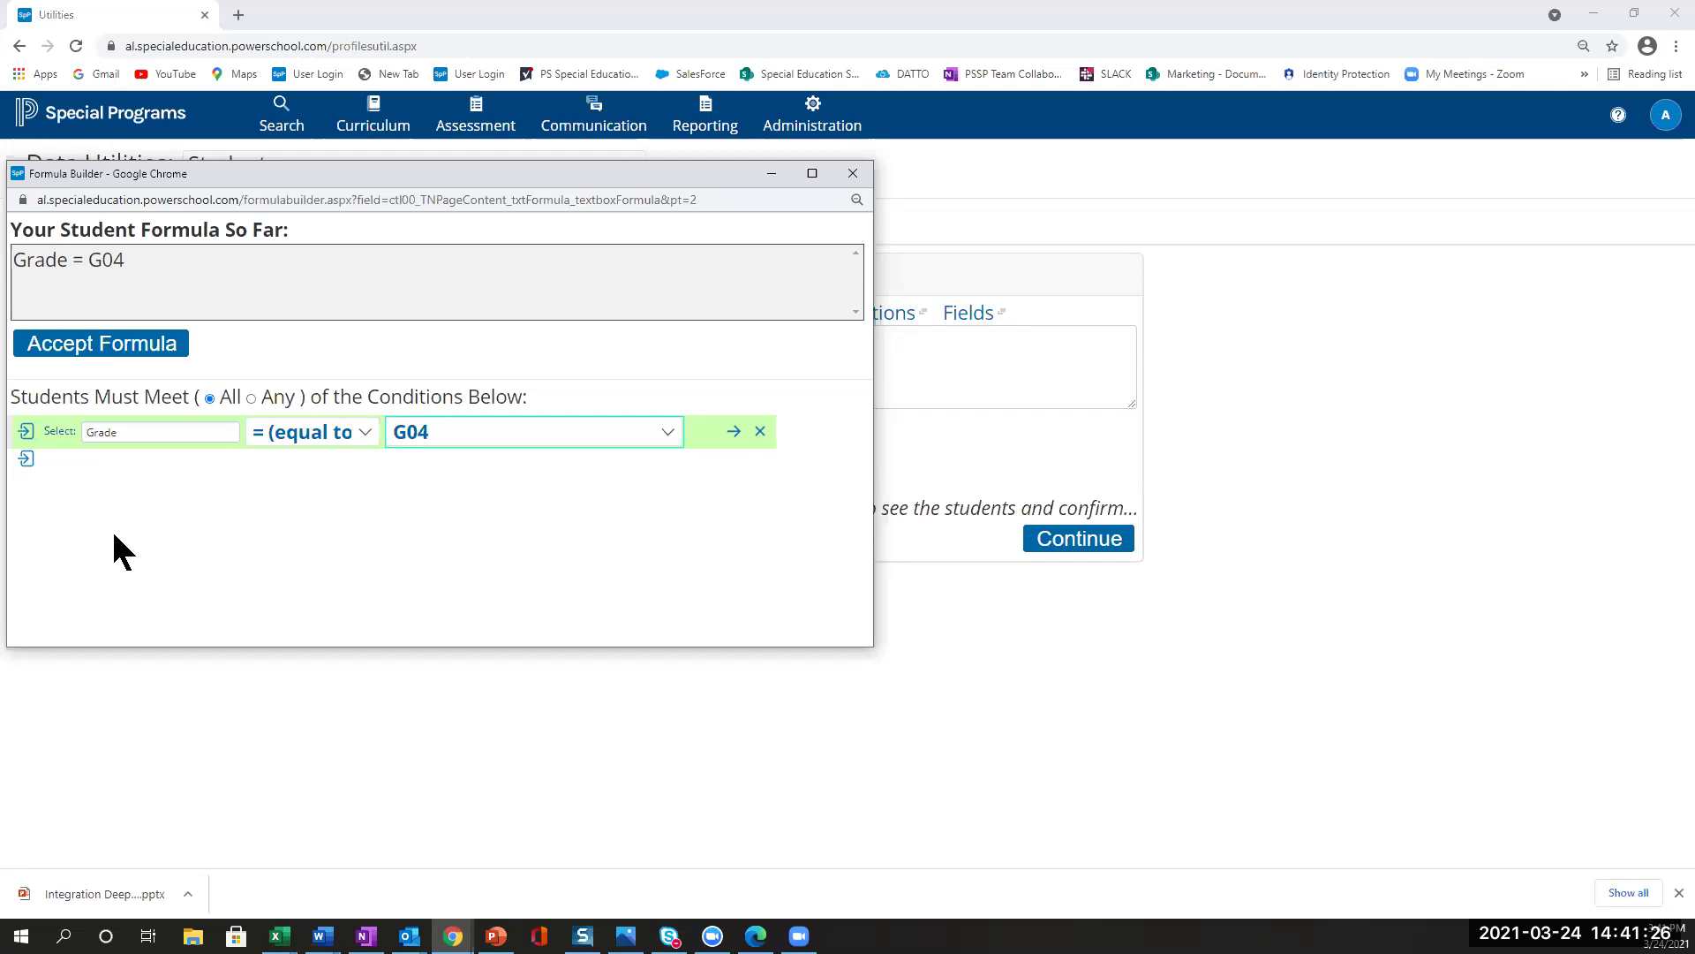
pyautogui.click(27, 459)
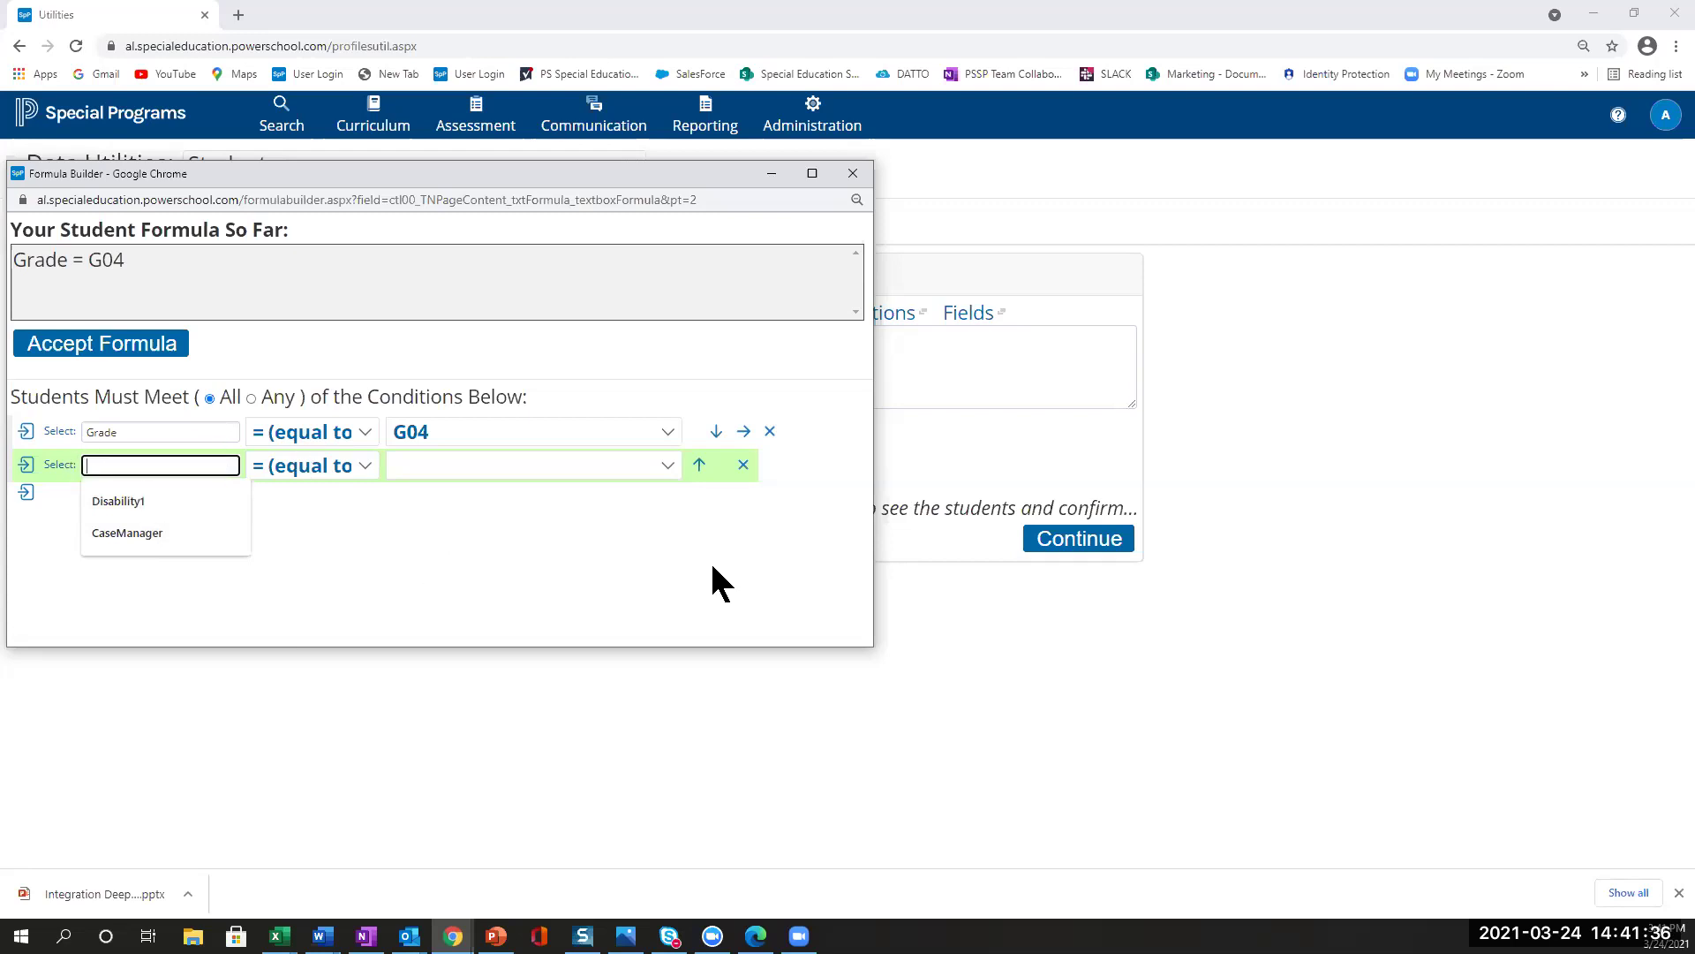
pyautogui.click(521, 585)
# - Accept the formula so the selection box reads Grade = G04
pyautogui.click(153, 350)
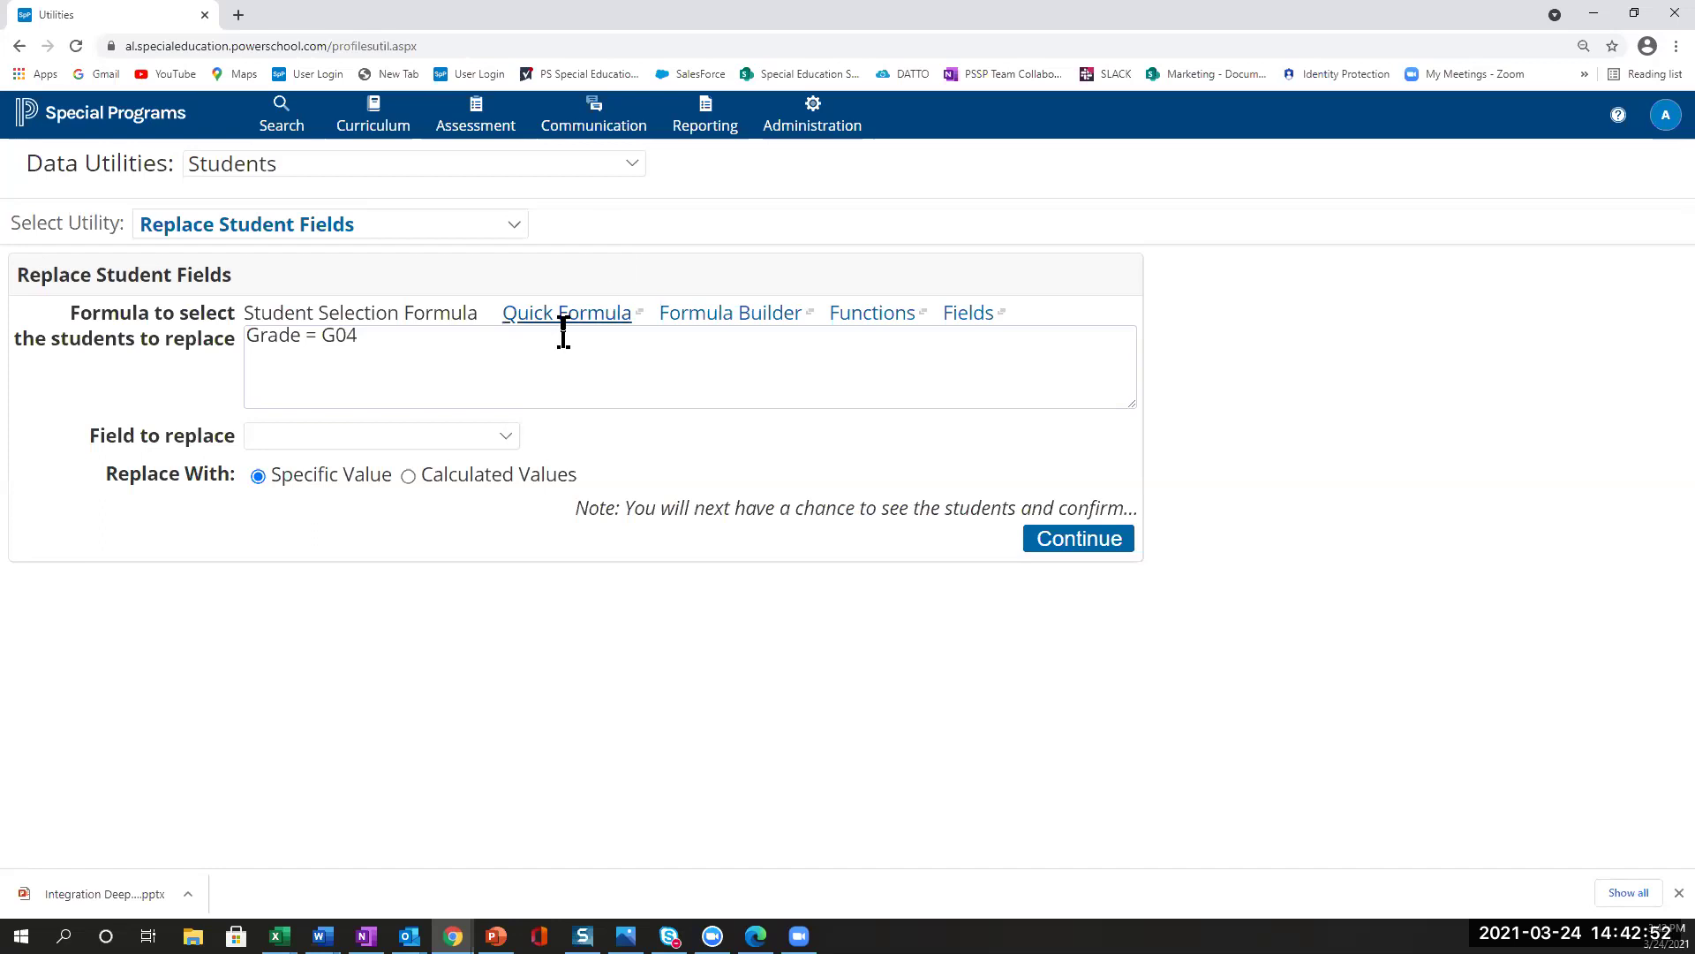
# - Reopen Formula Builder and add a CaseManager = TRAIN0 condition
pyautogui.moveTo(424, 344); pyautogui.dragTo(210, 315)
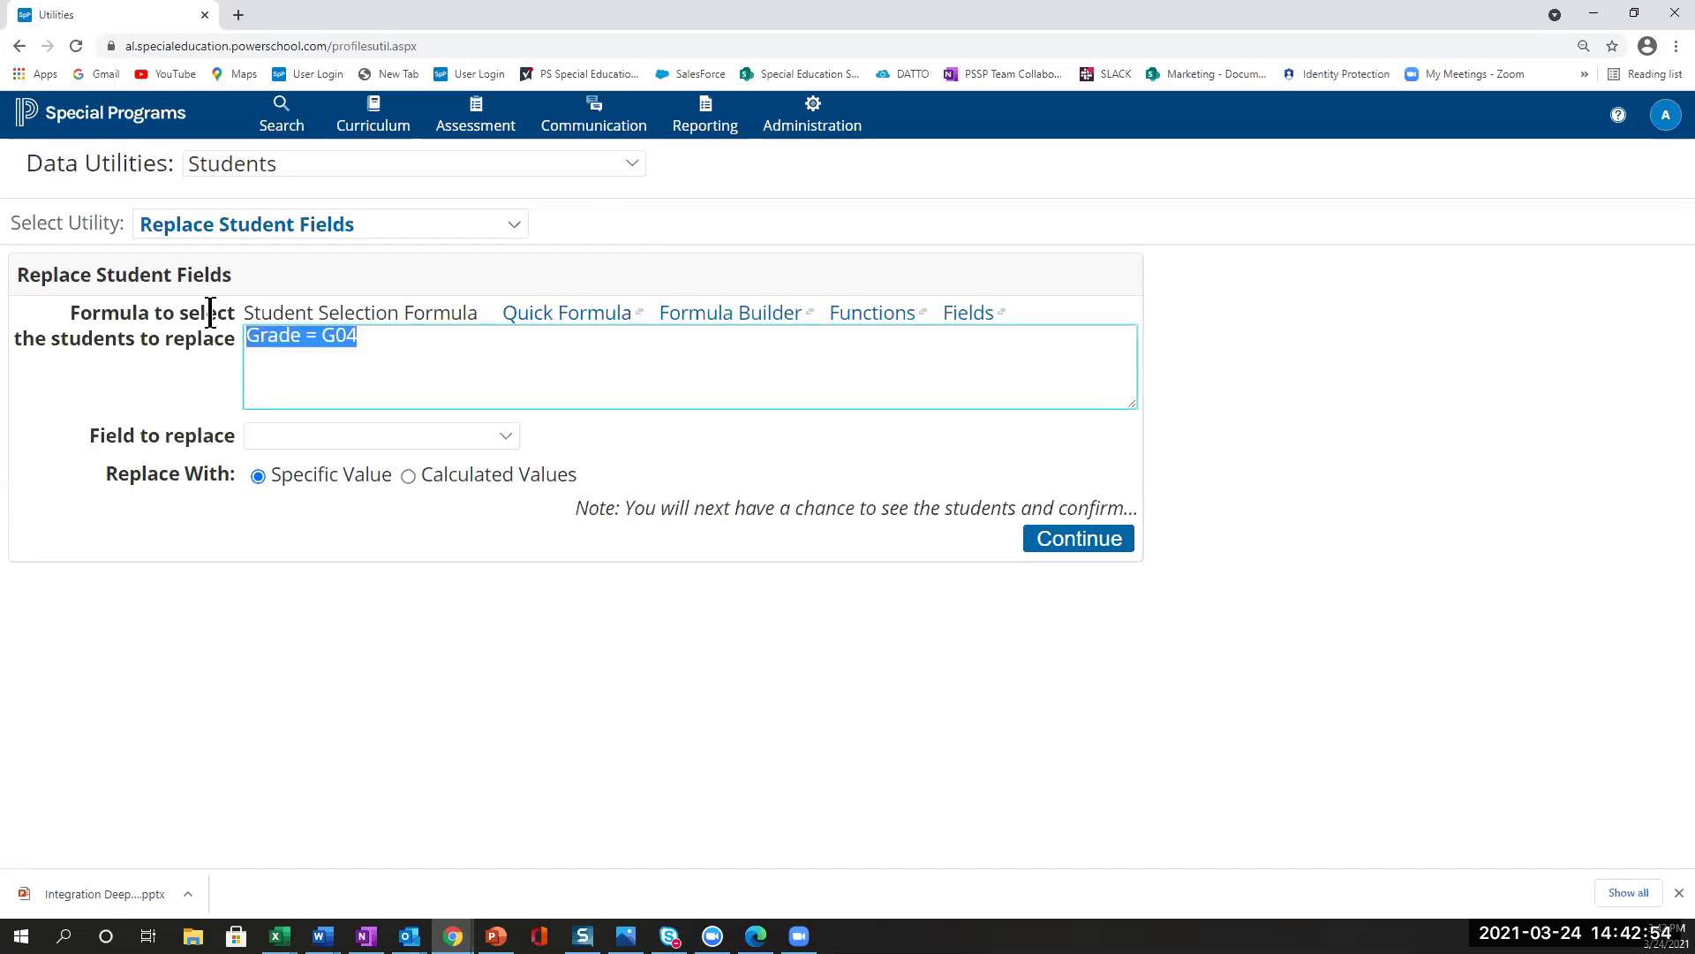
pyautogui.click(738, 314)
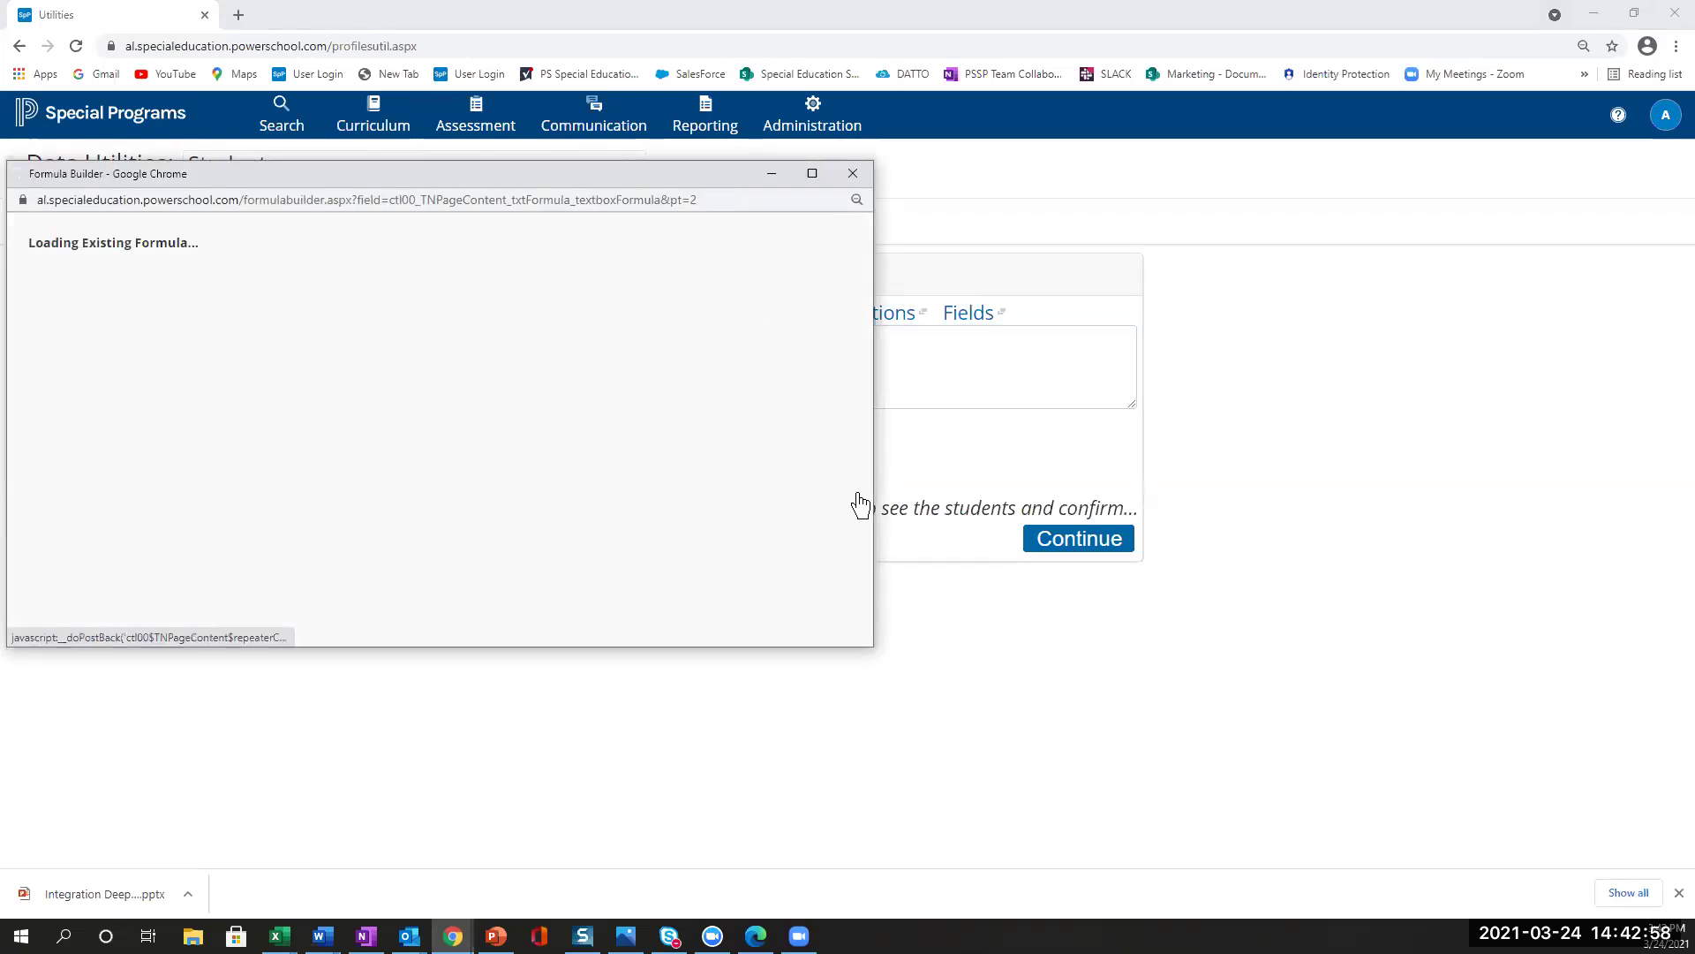
pyautogui.click(27, 460)
pyautogui.click(130, 535)
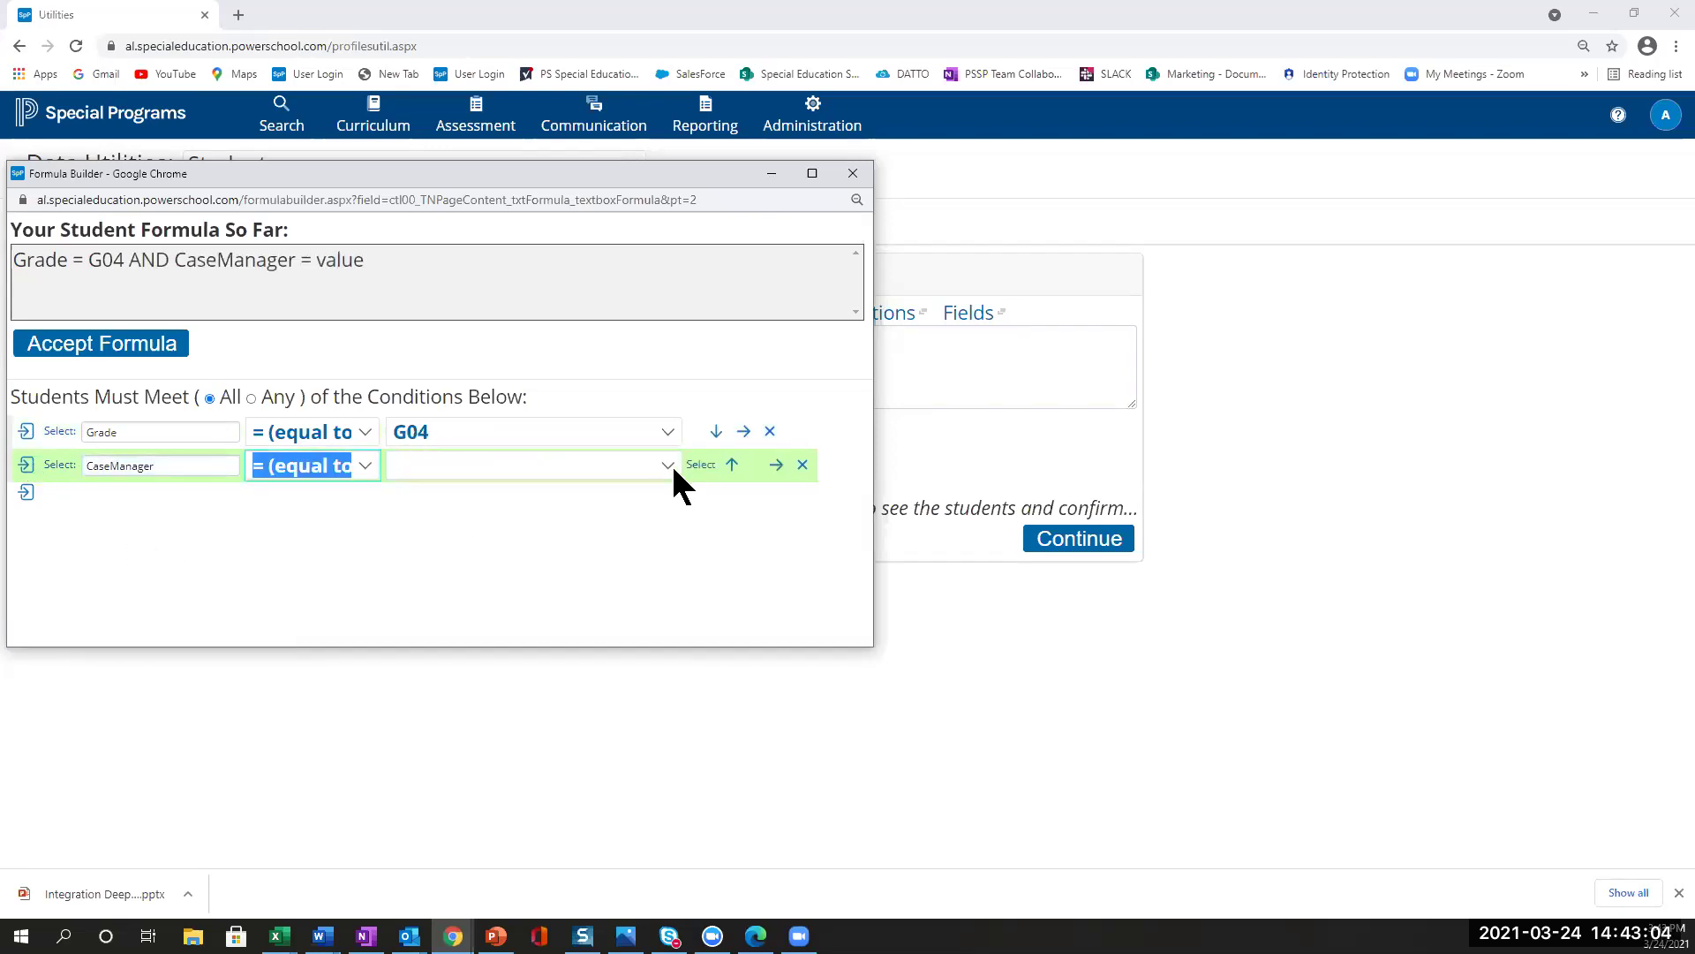
pyautogui.click(689, 466)
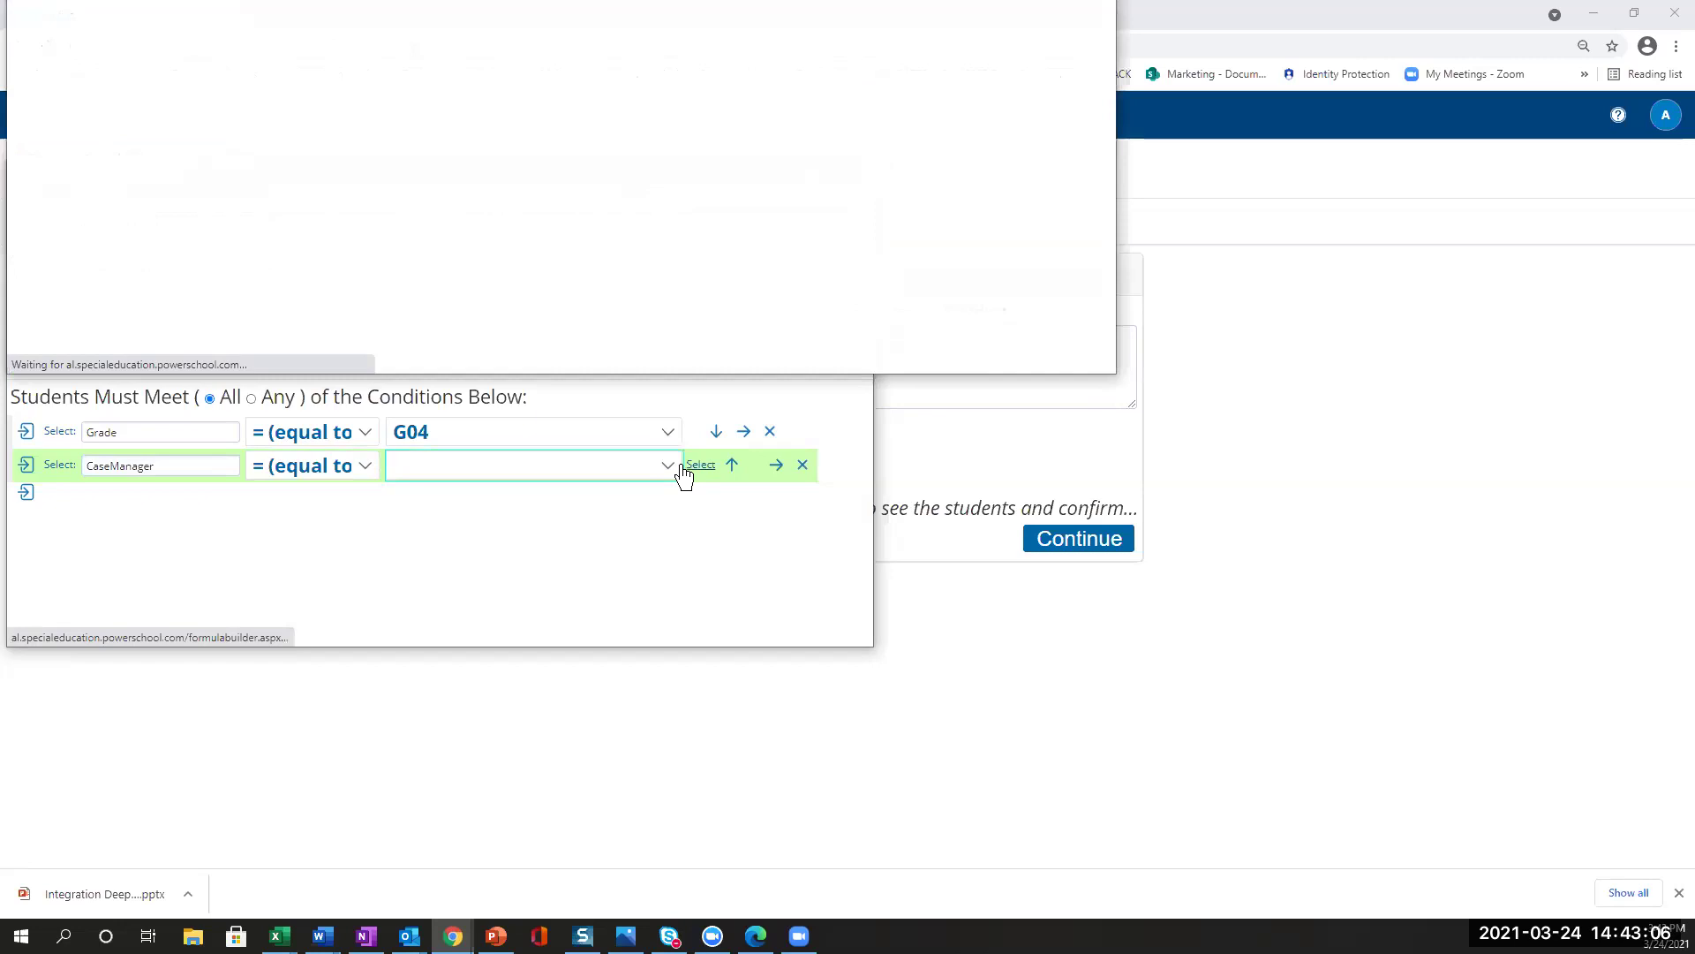
pyautogui.click(466, 465)
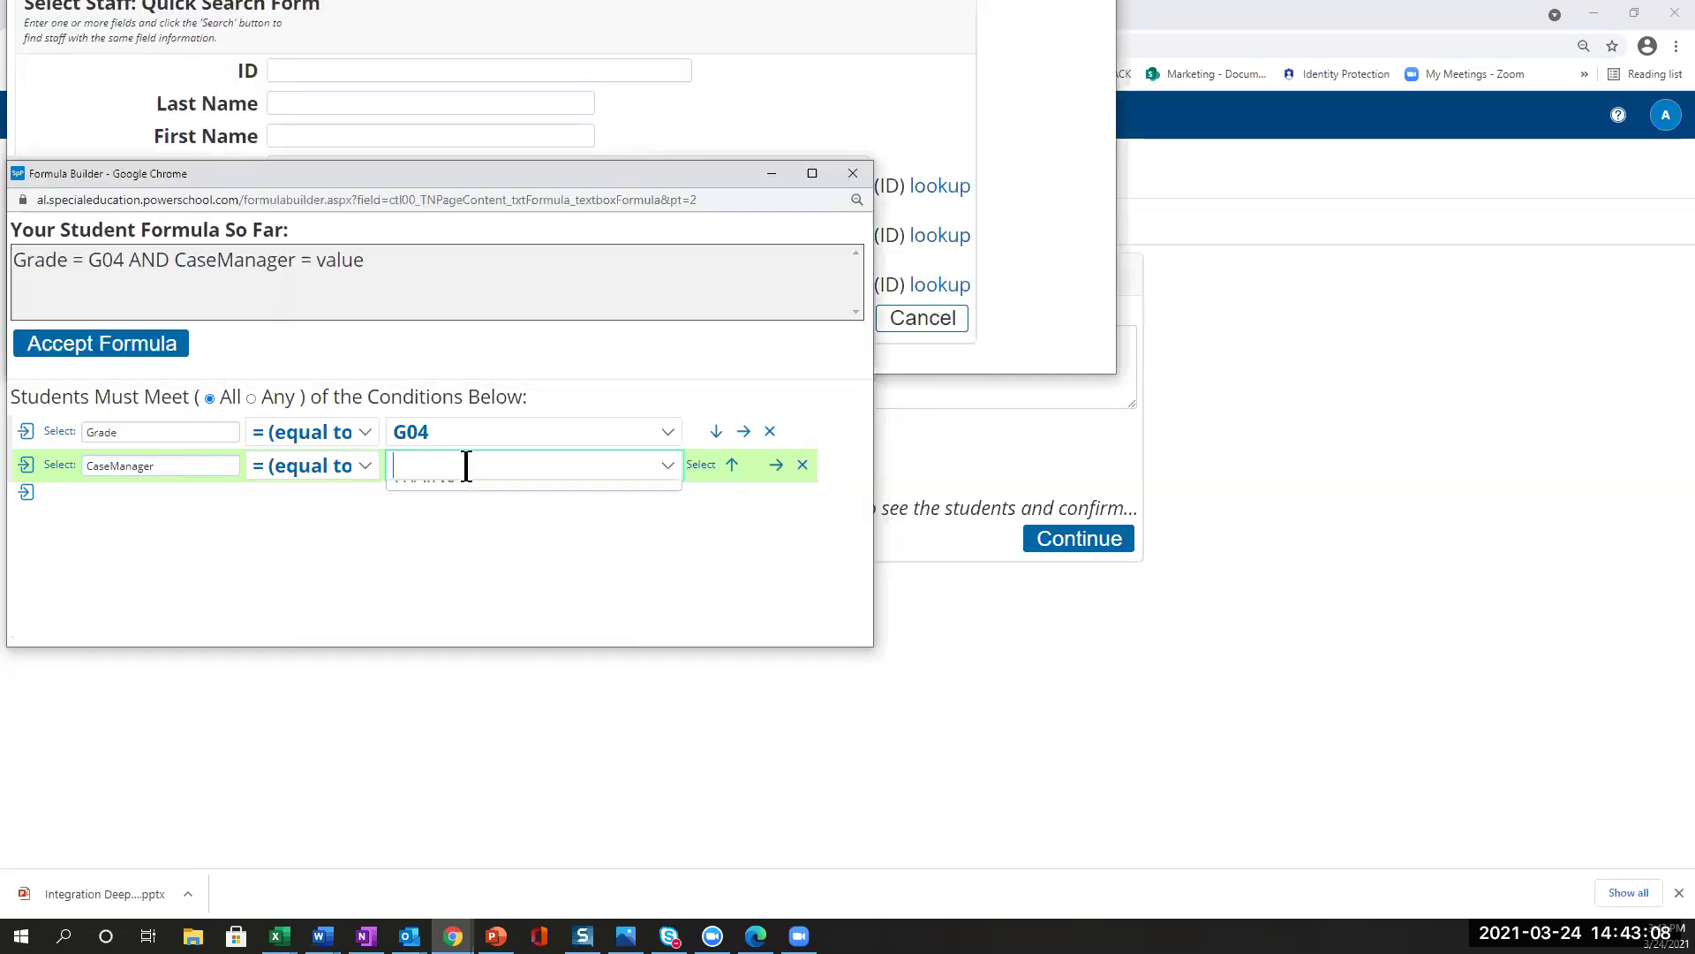
pyautogui.click(432, 533)
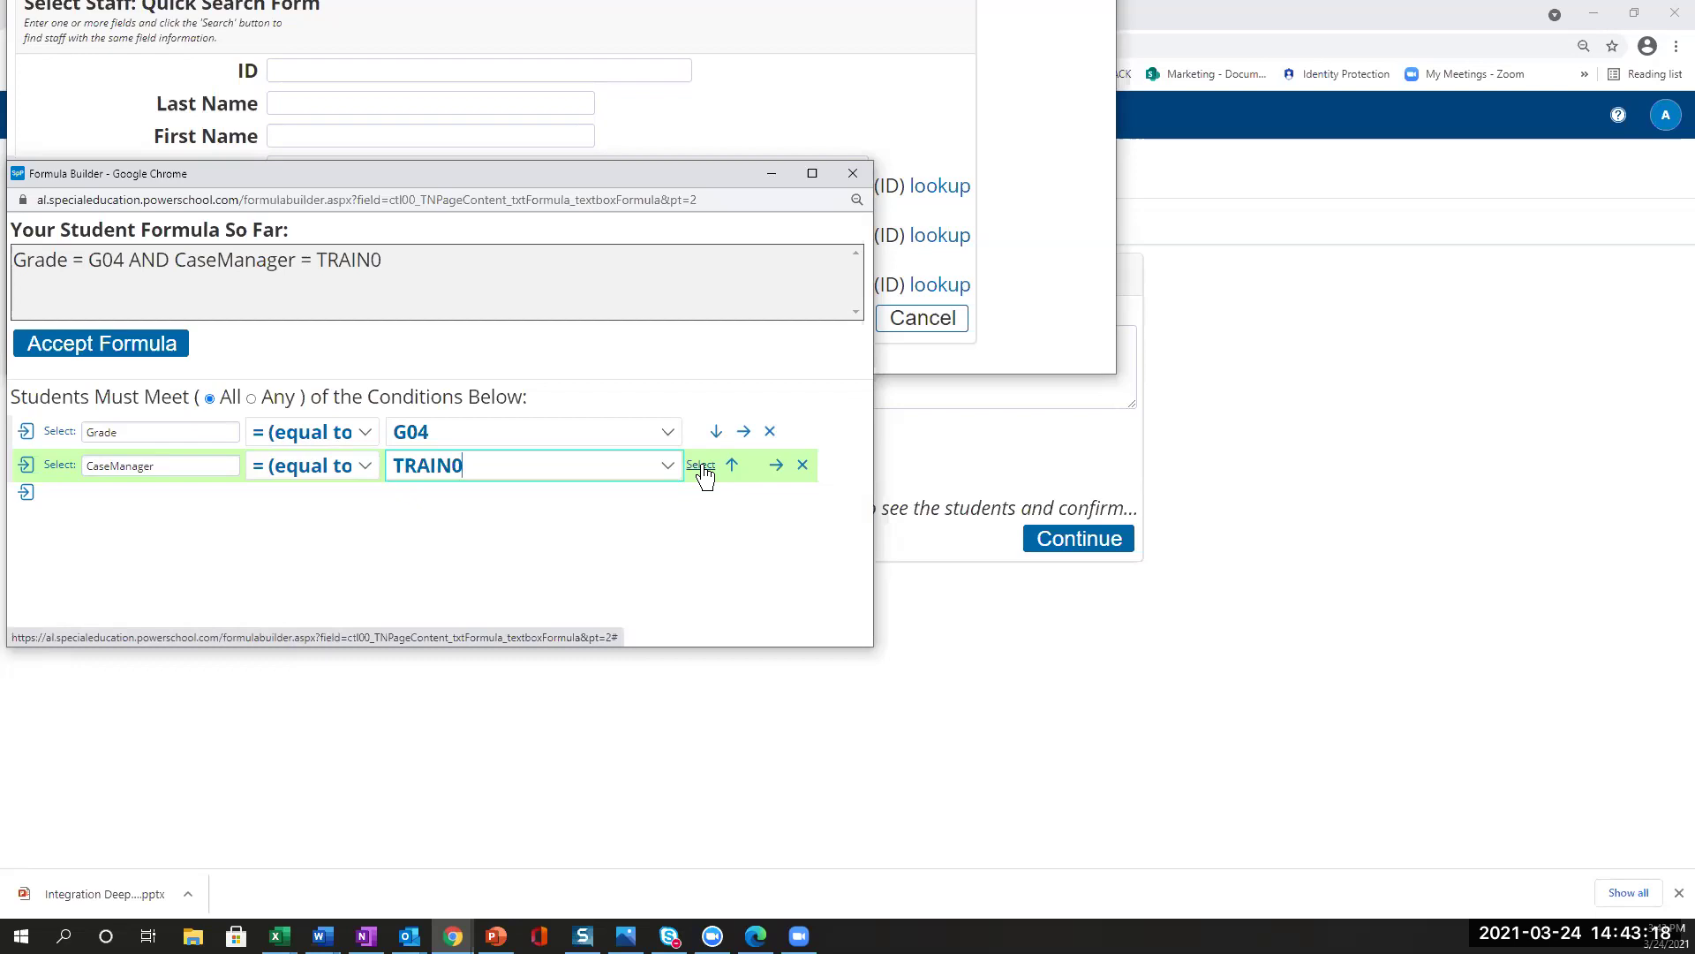
pyautogui.click(521, 579)
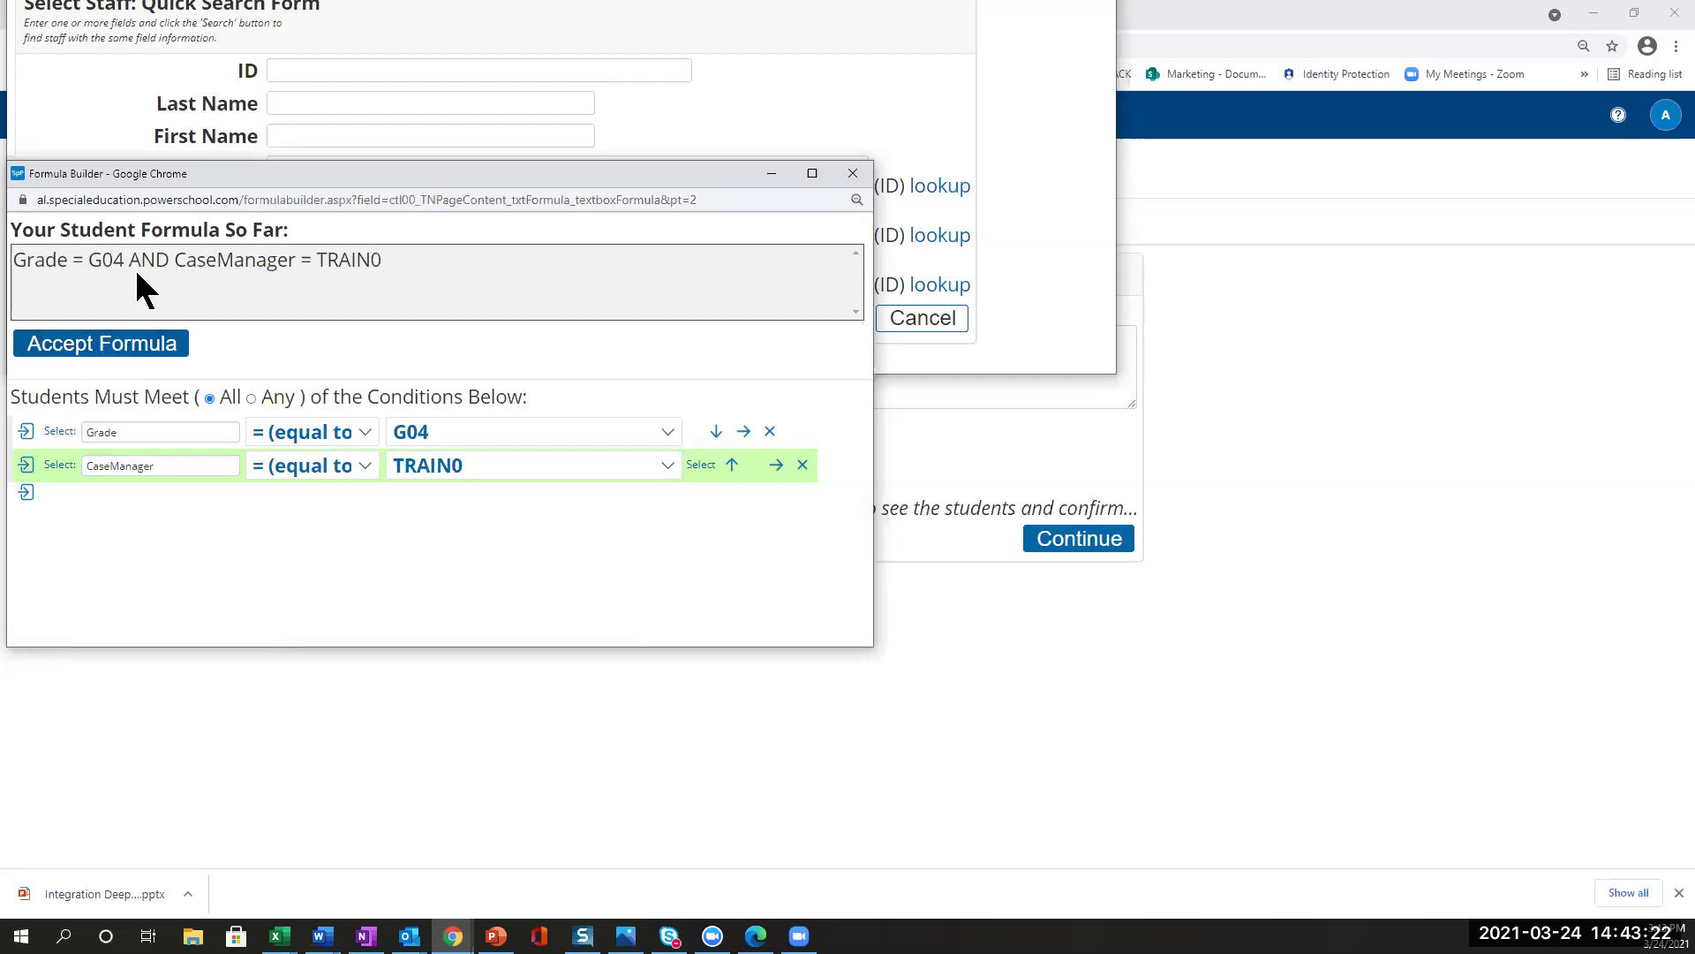
# - Delete the Grade = G04 row and accept the CaseManager = TRAIN0 formula
pyautogui.moveTo(176, 257); pyautogui.dragTo(15, 256)
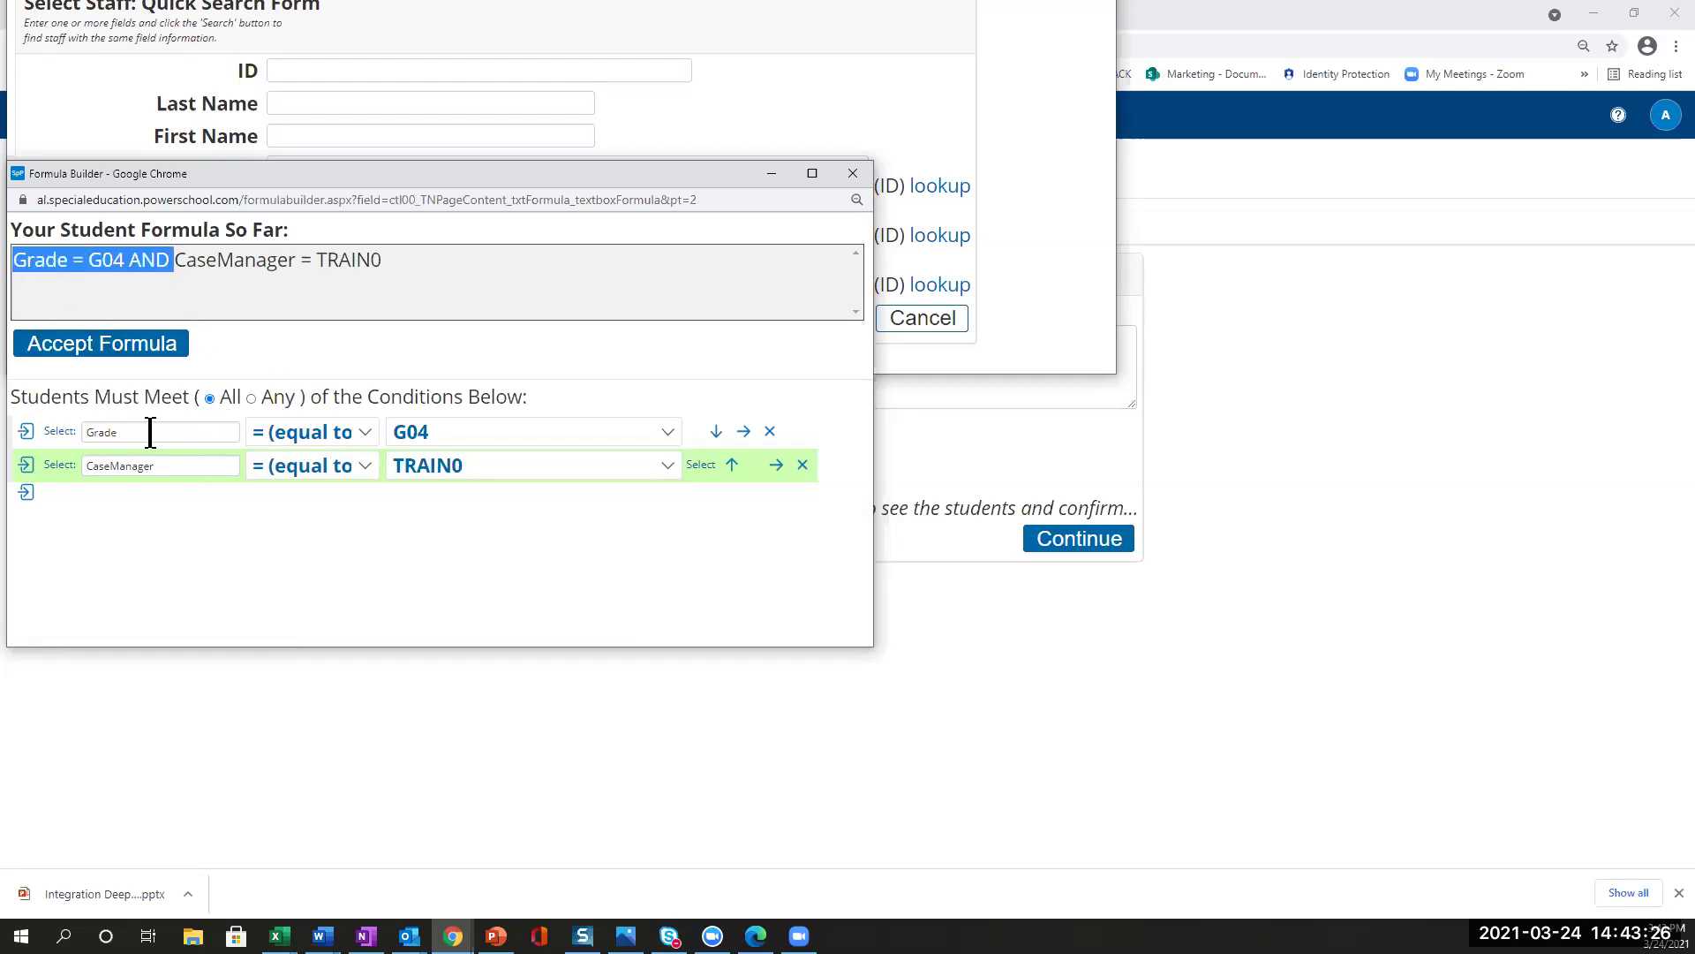
pyautogui.click(770, 431)
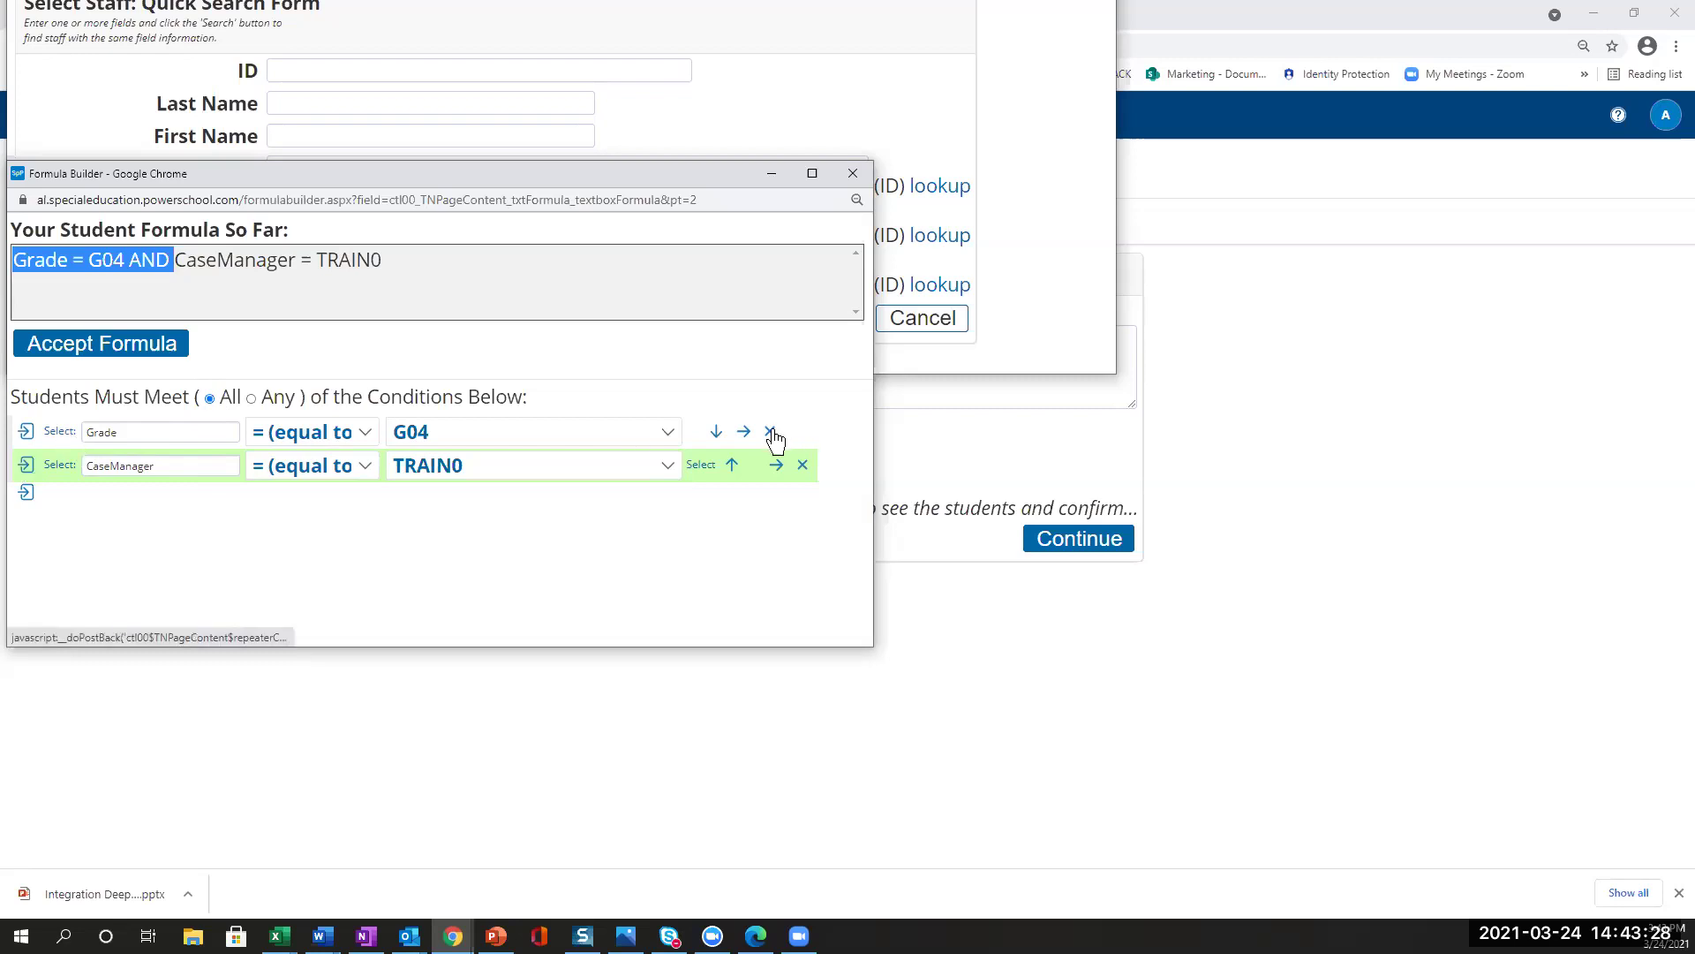
pyautogui.click(106, 342)
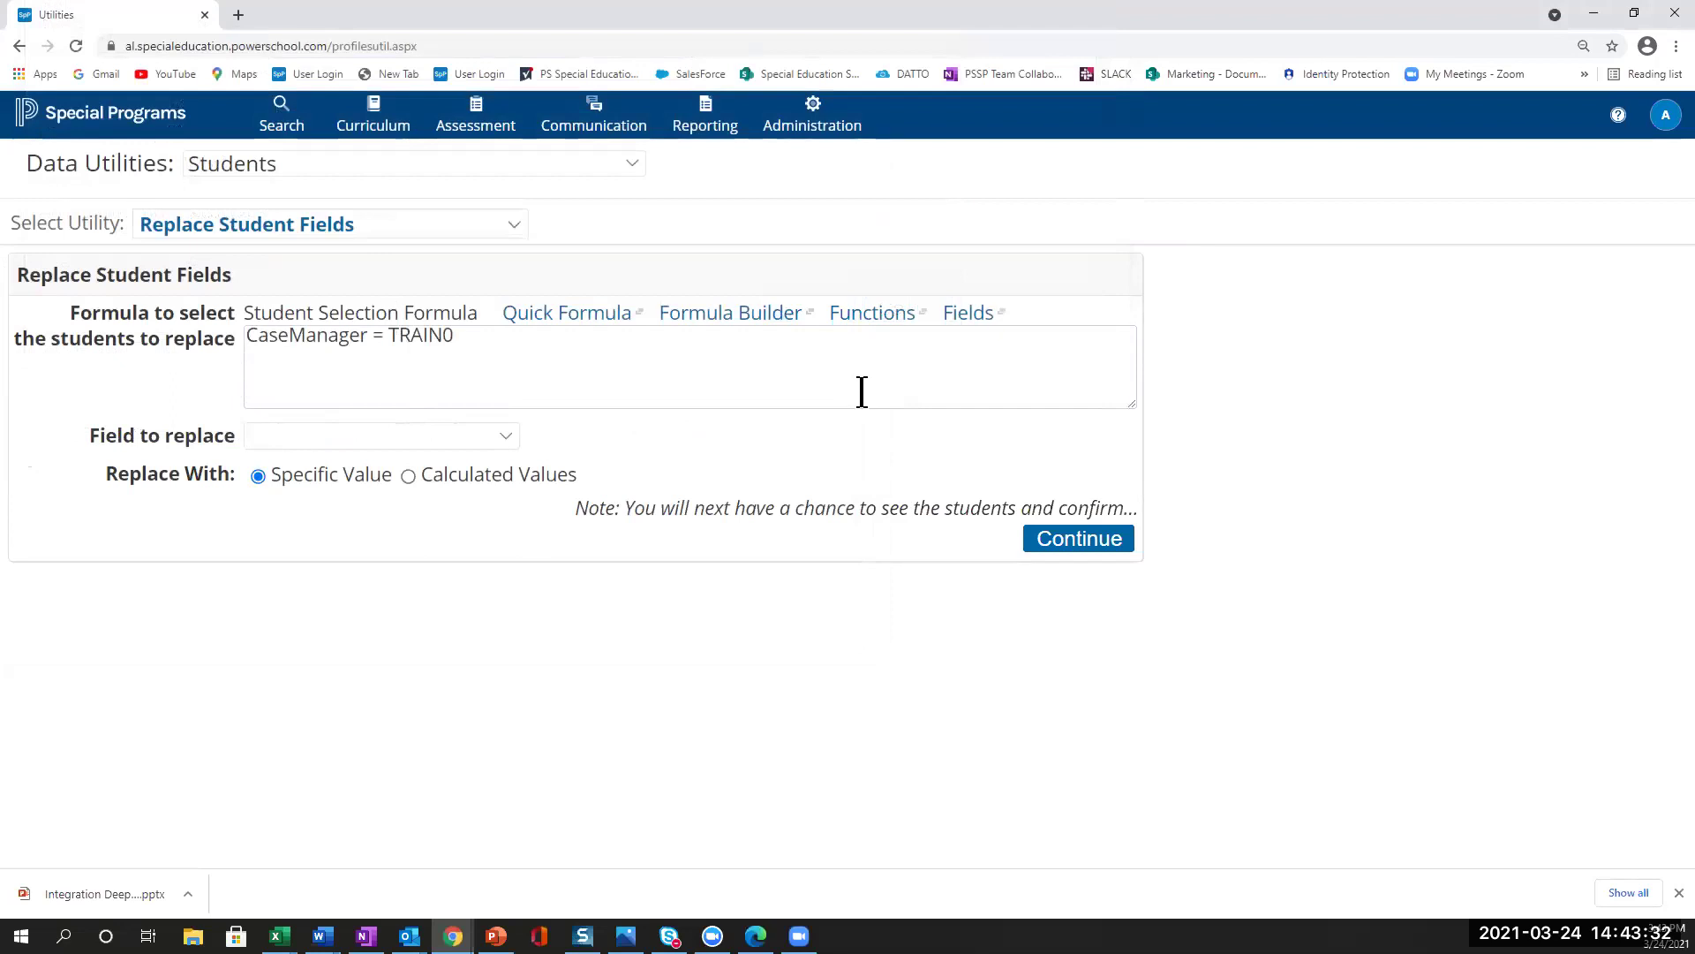
pyautogui.click(445, 441)
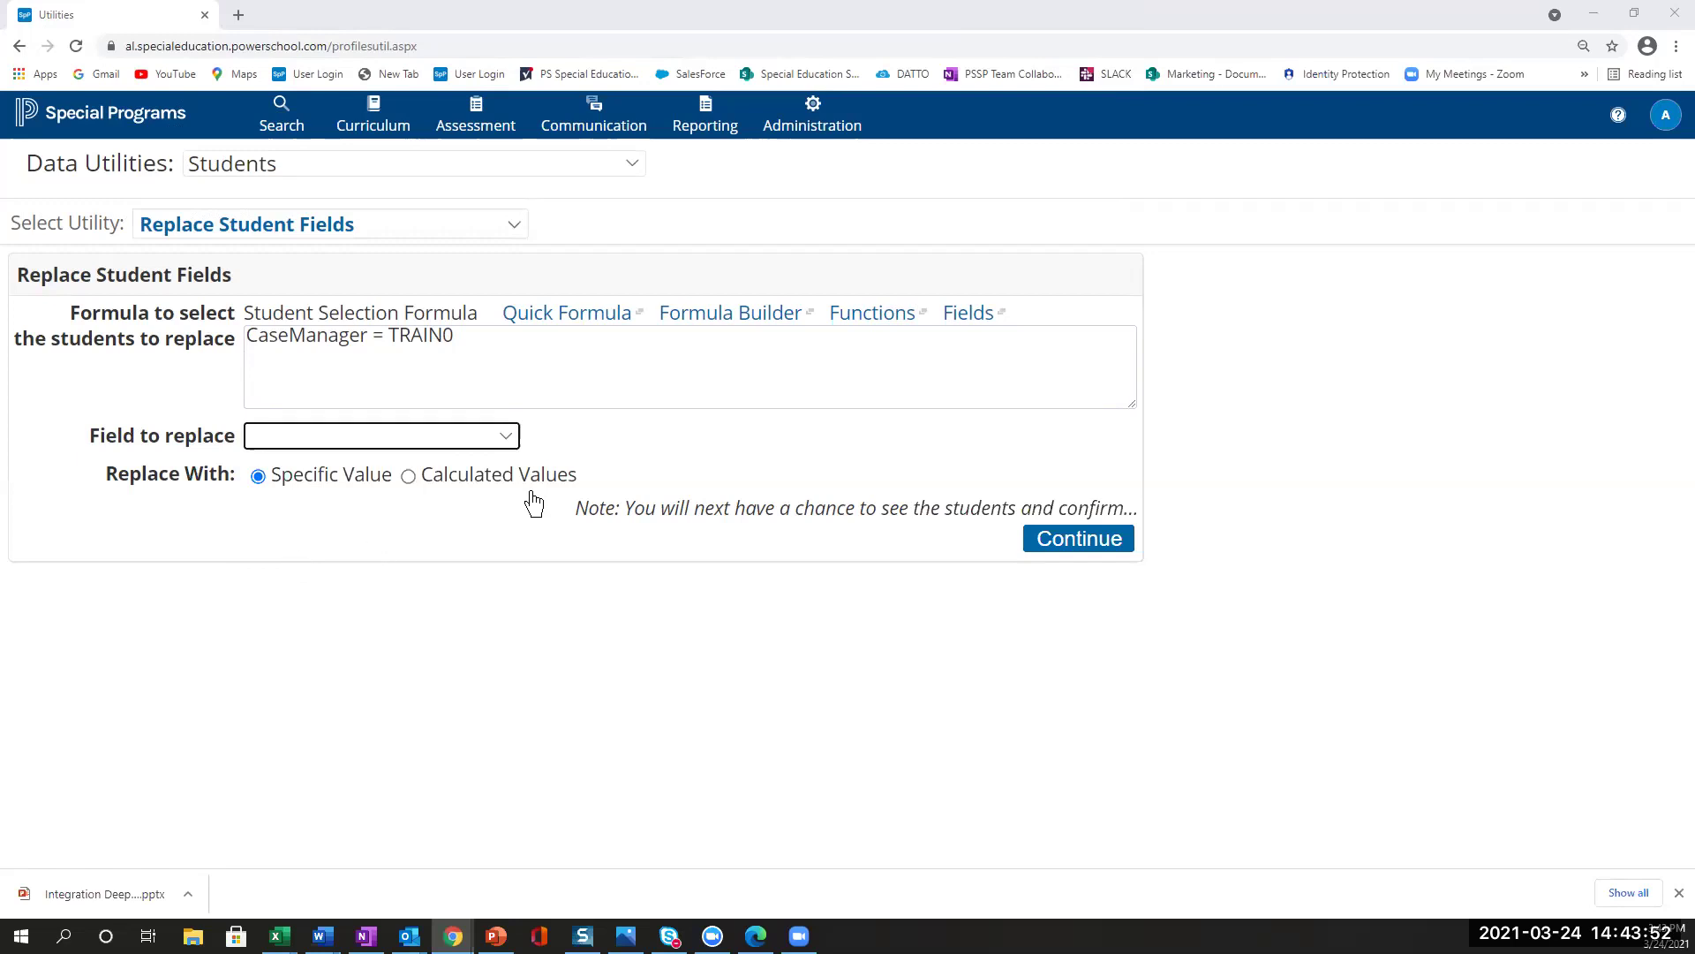
pyautogui.click(511, 447)
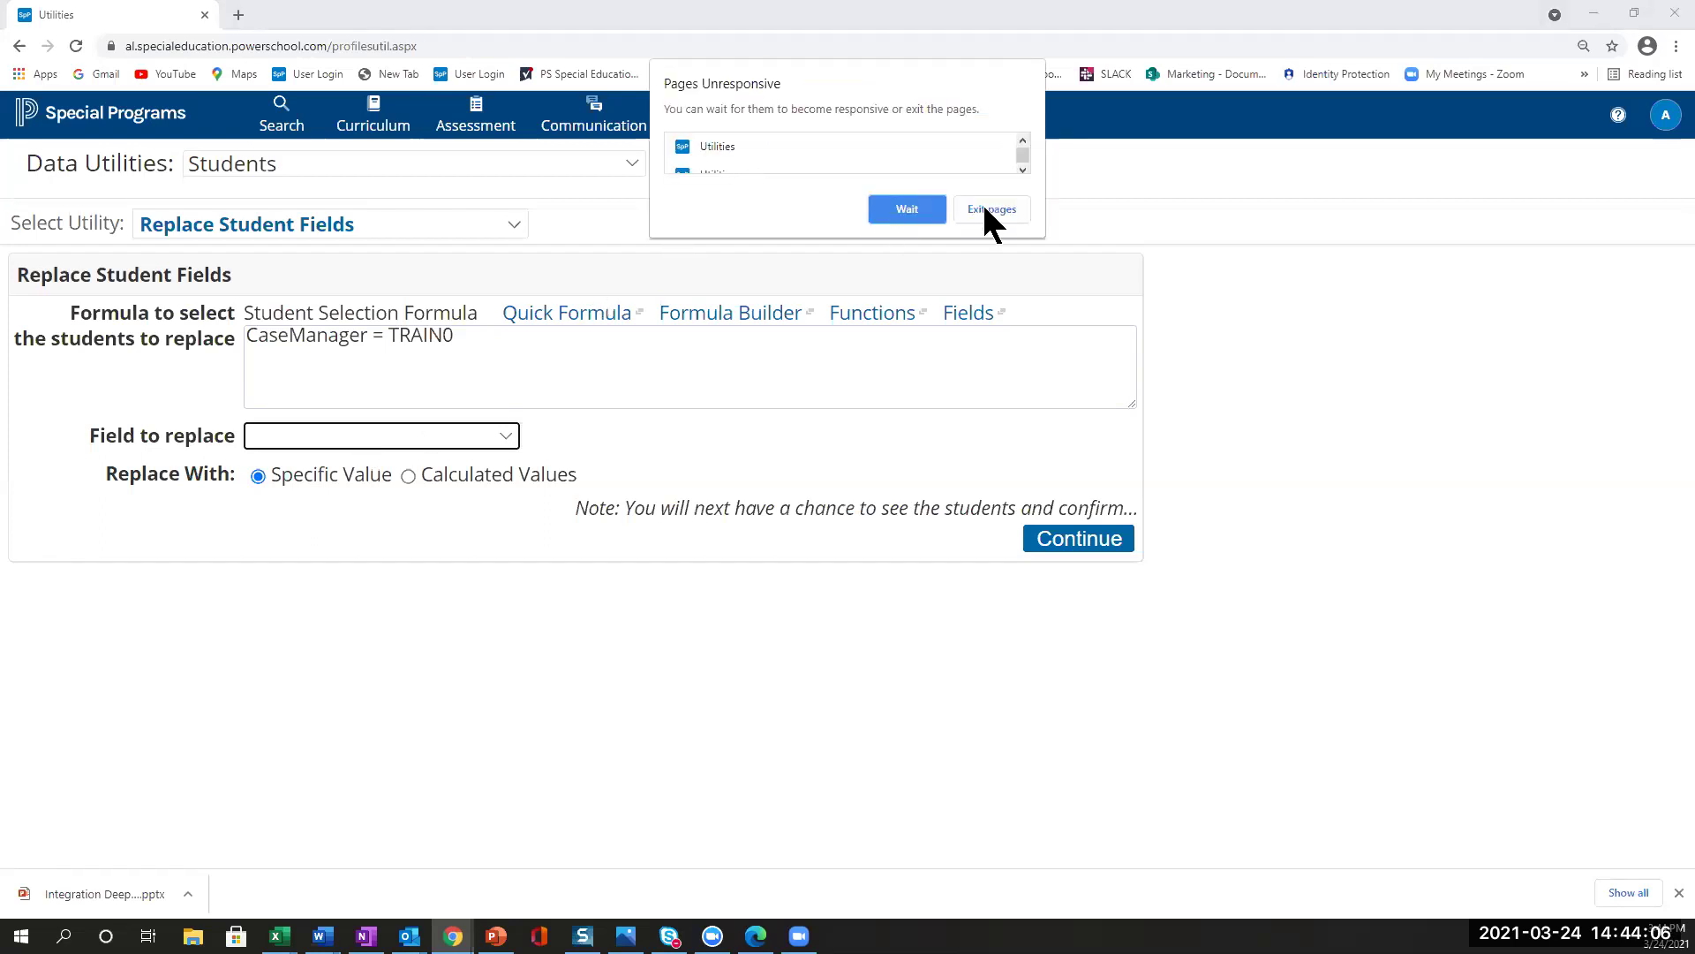
pyautogui.click(1025, 215)
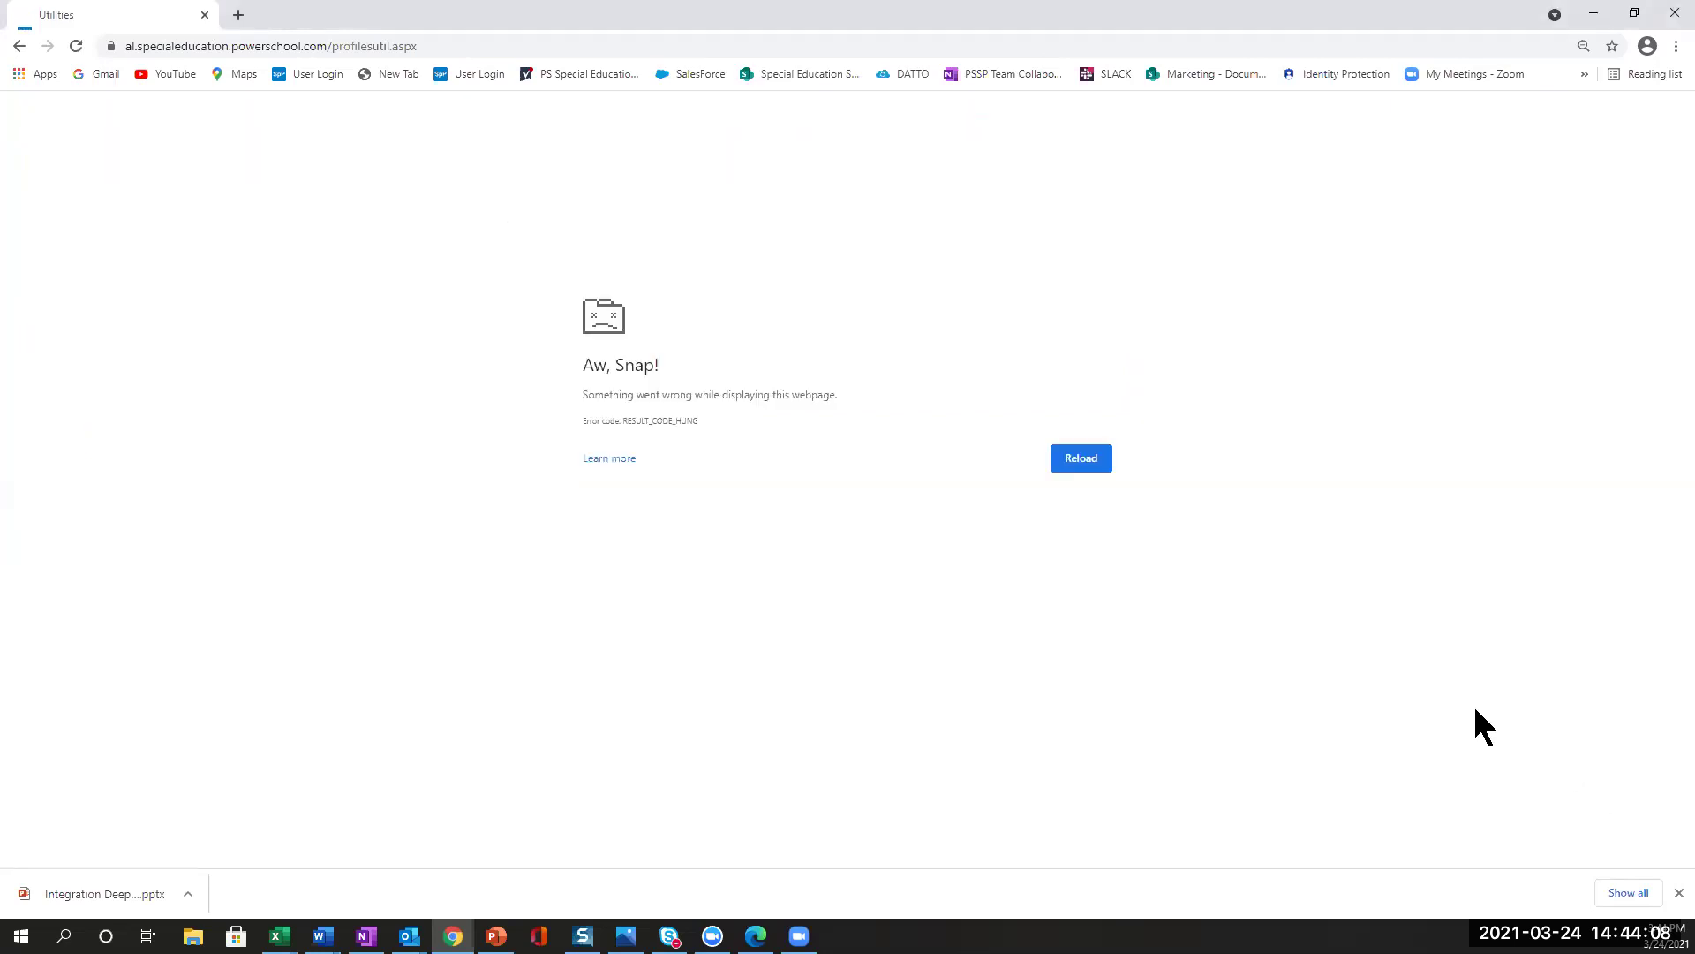
# - Reload the page and sign back in with the administrator login
pyautogui.click(322, 51)
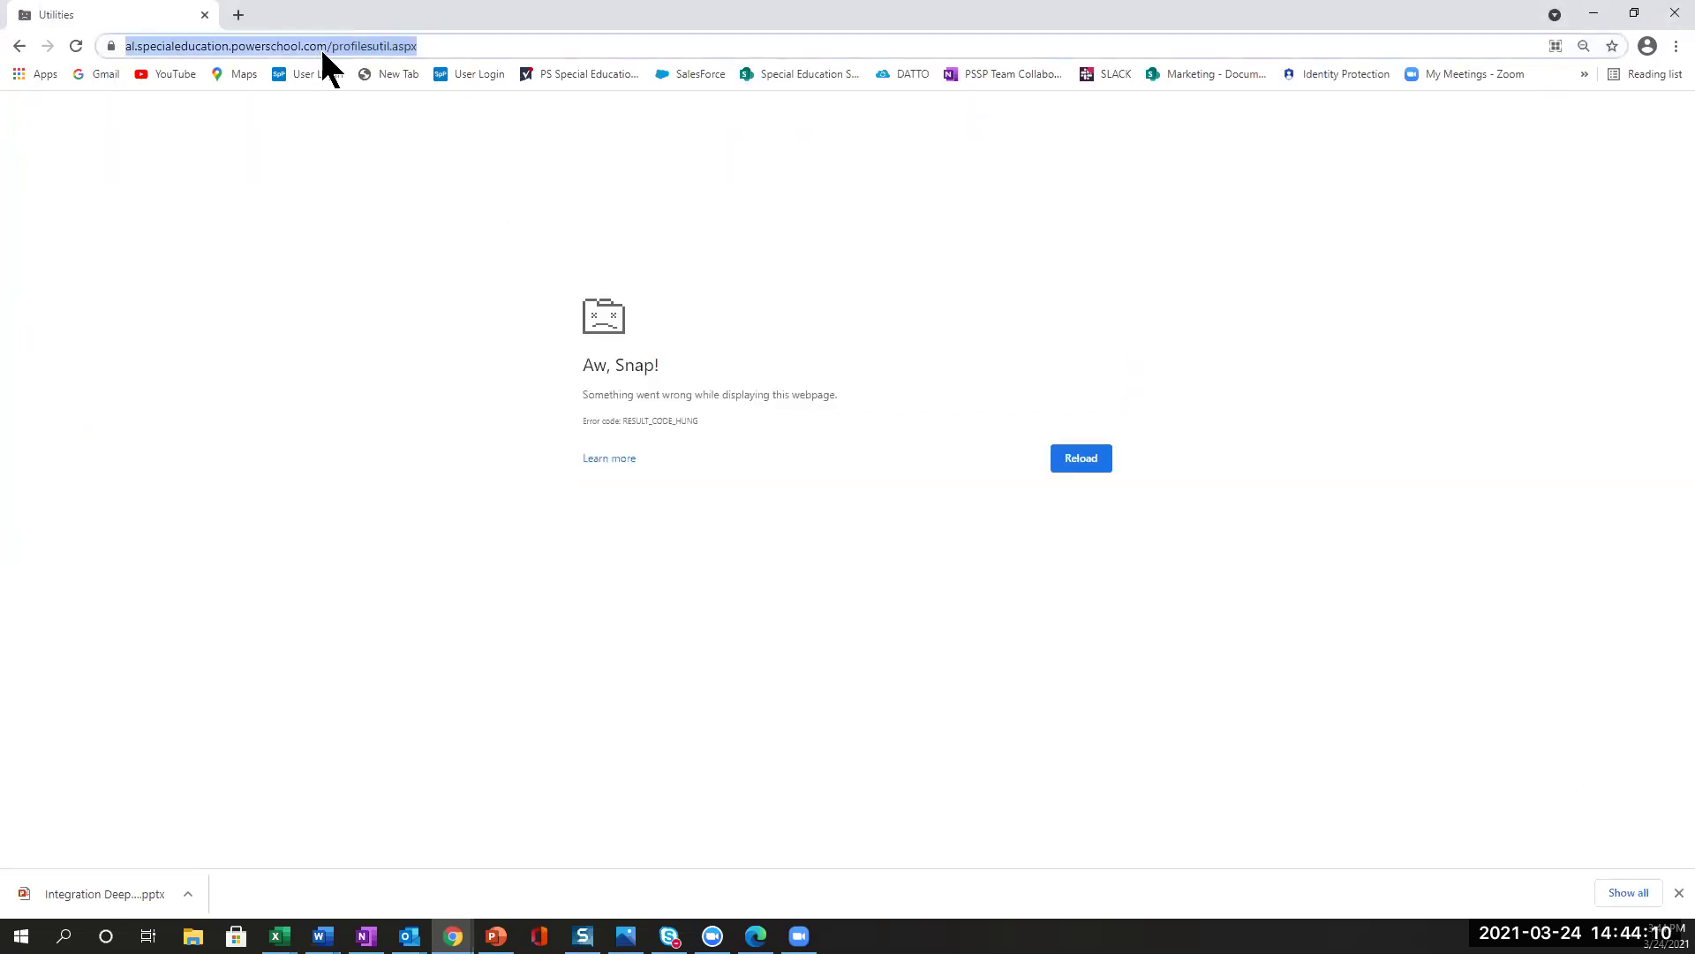
pyautogui.press('Return')
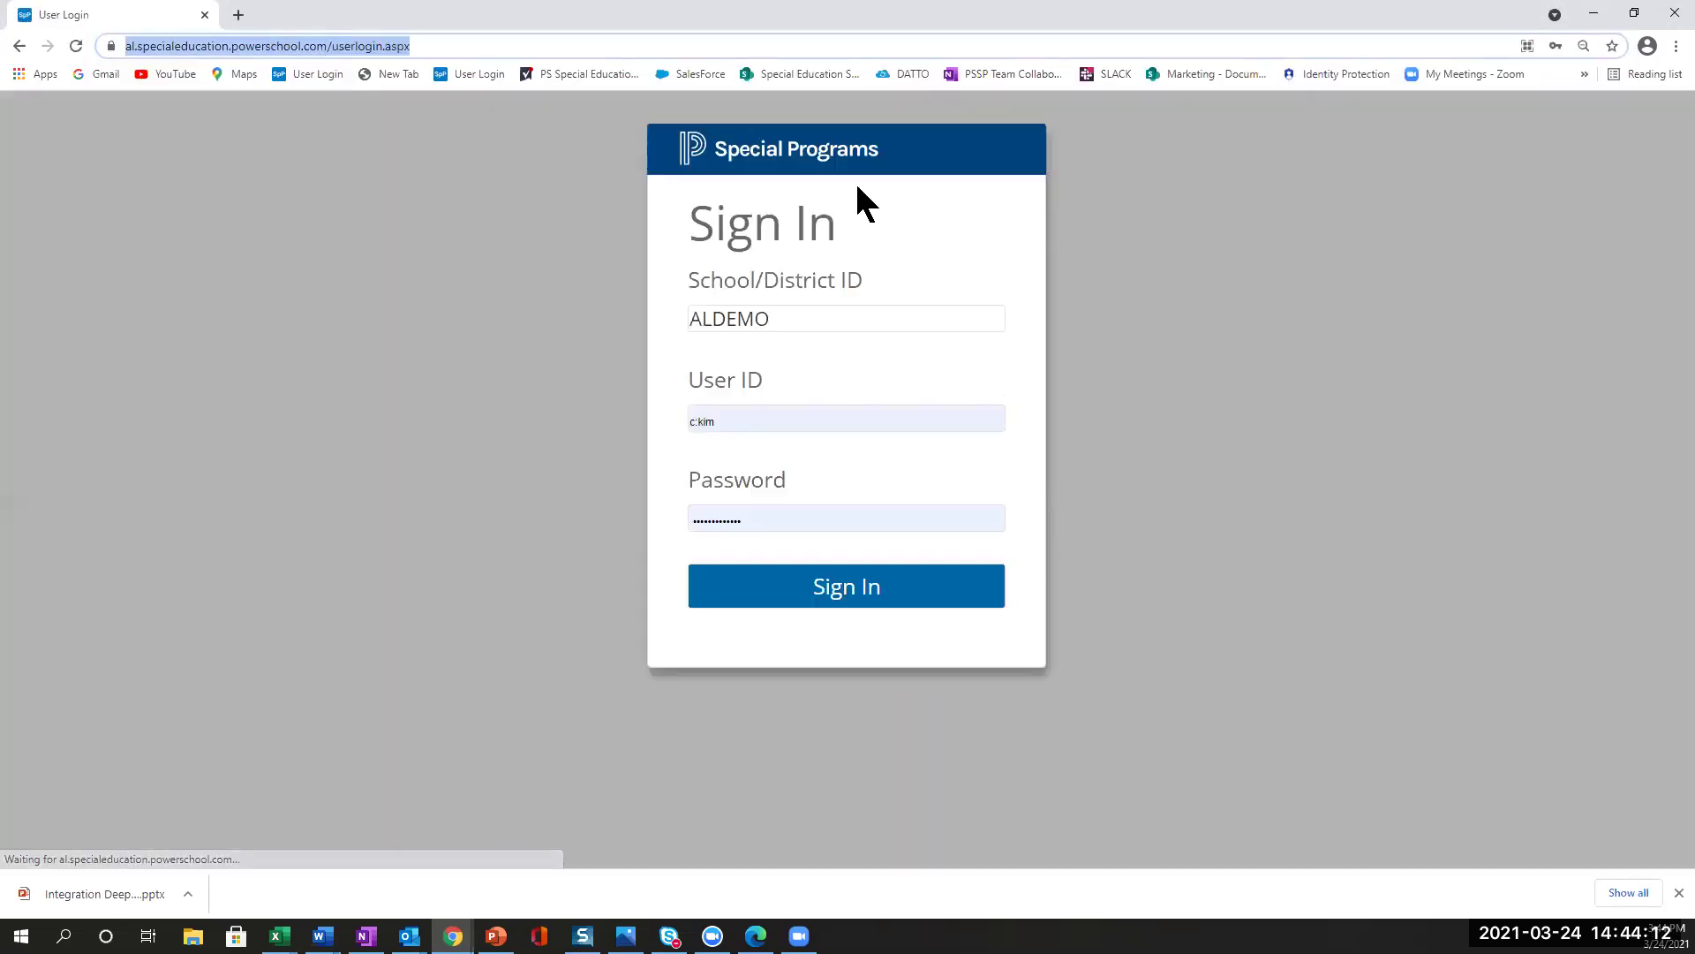
pyautogui.click(713, 418)
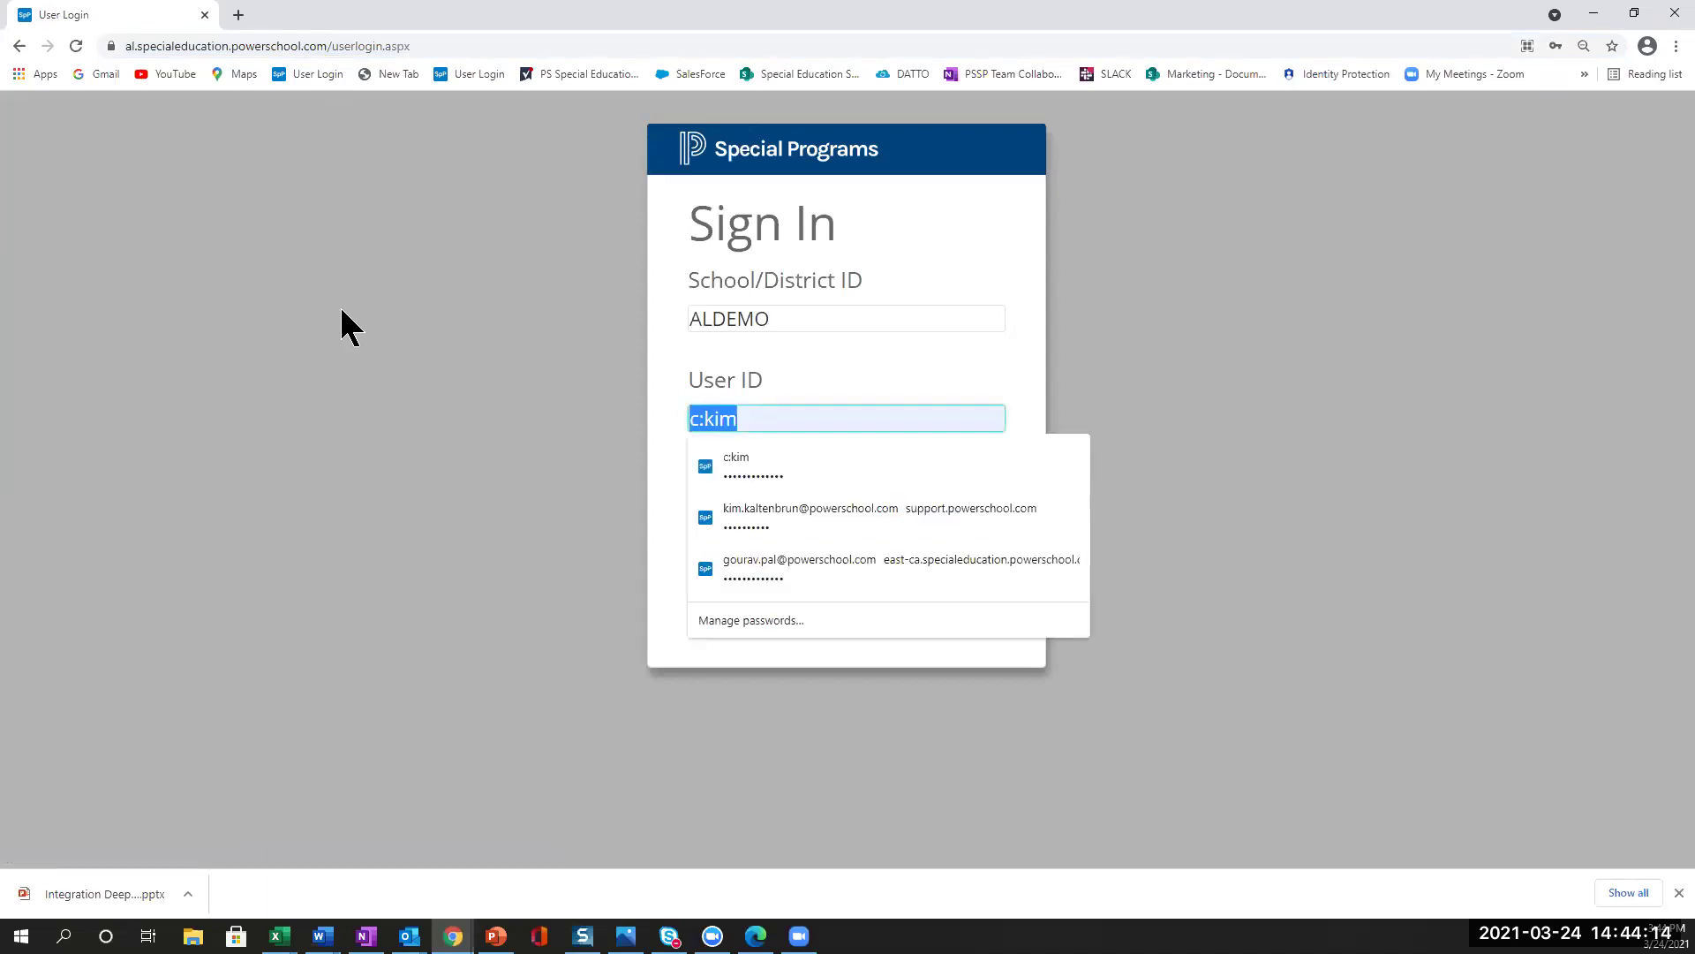
pyautogui.write('admin;C:kim')
pyautogui.click(839, 607)
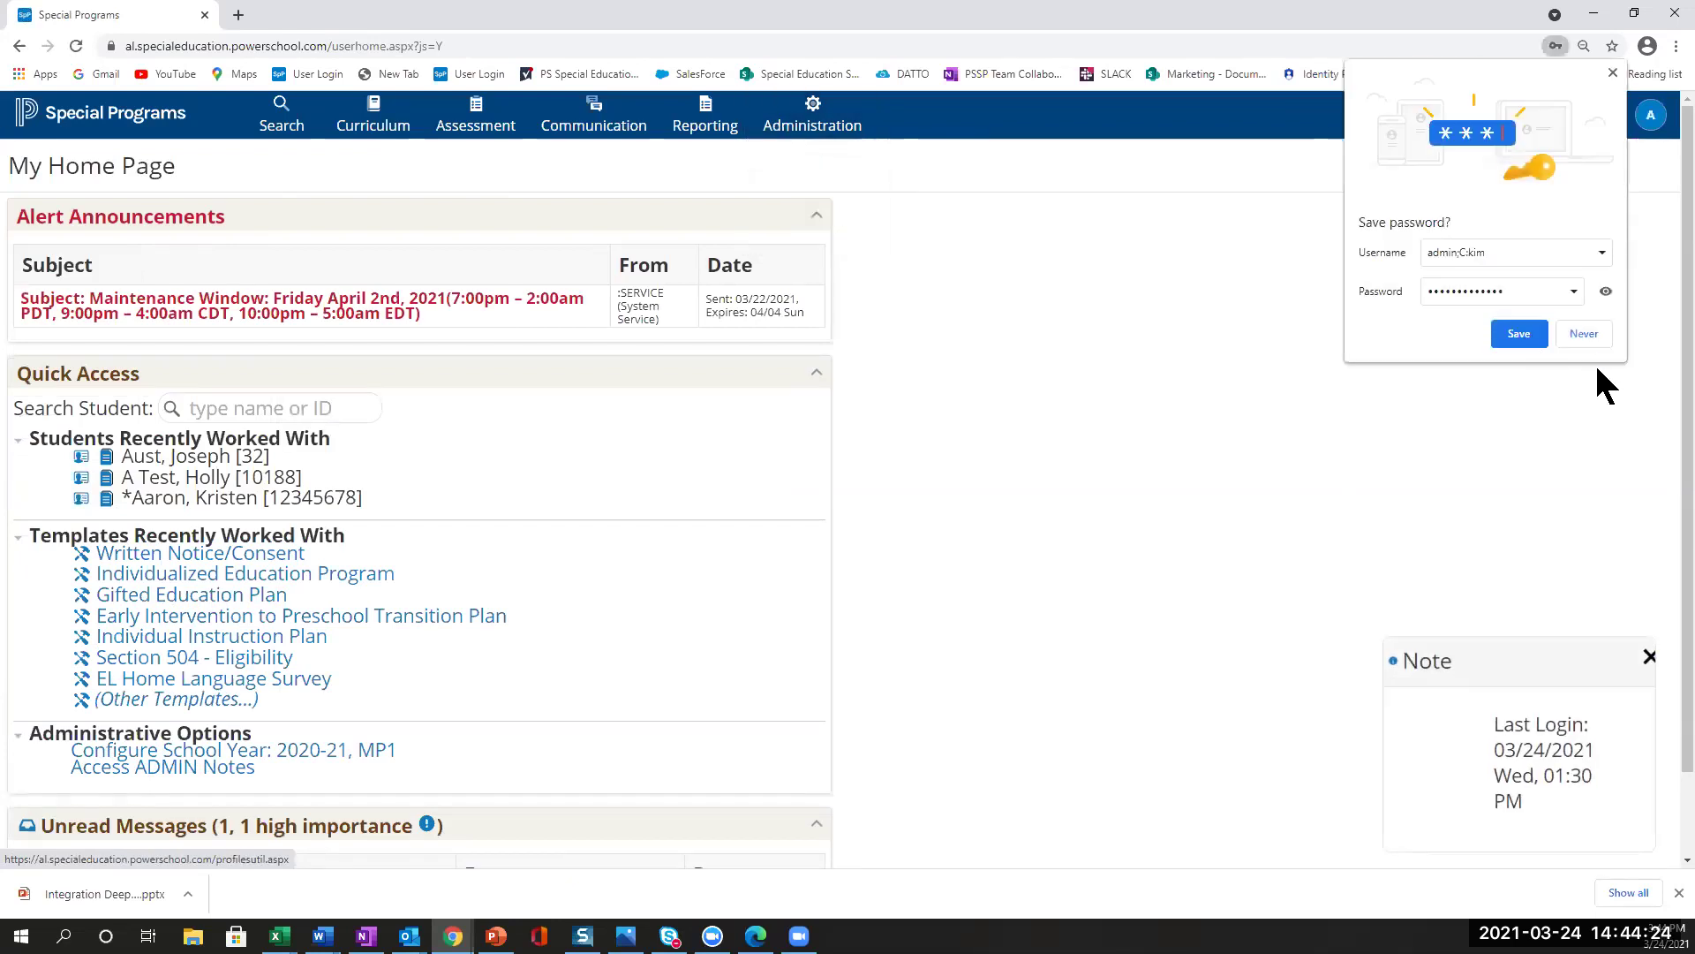
# - Go to Administration > Utilities and expand the Students utility list
pyautogui.click(1185, 246)
pyautogui.click(800, 163)
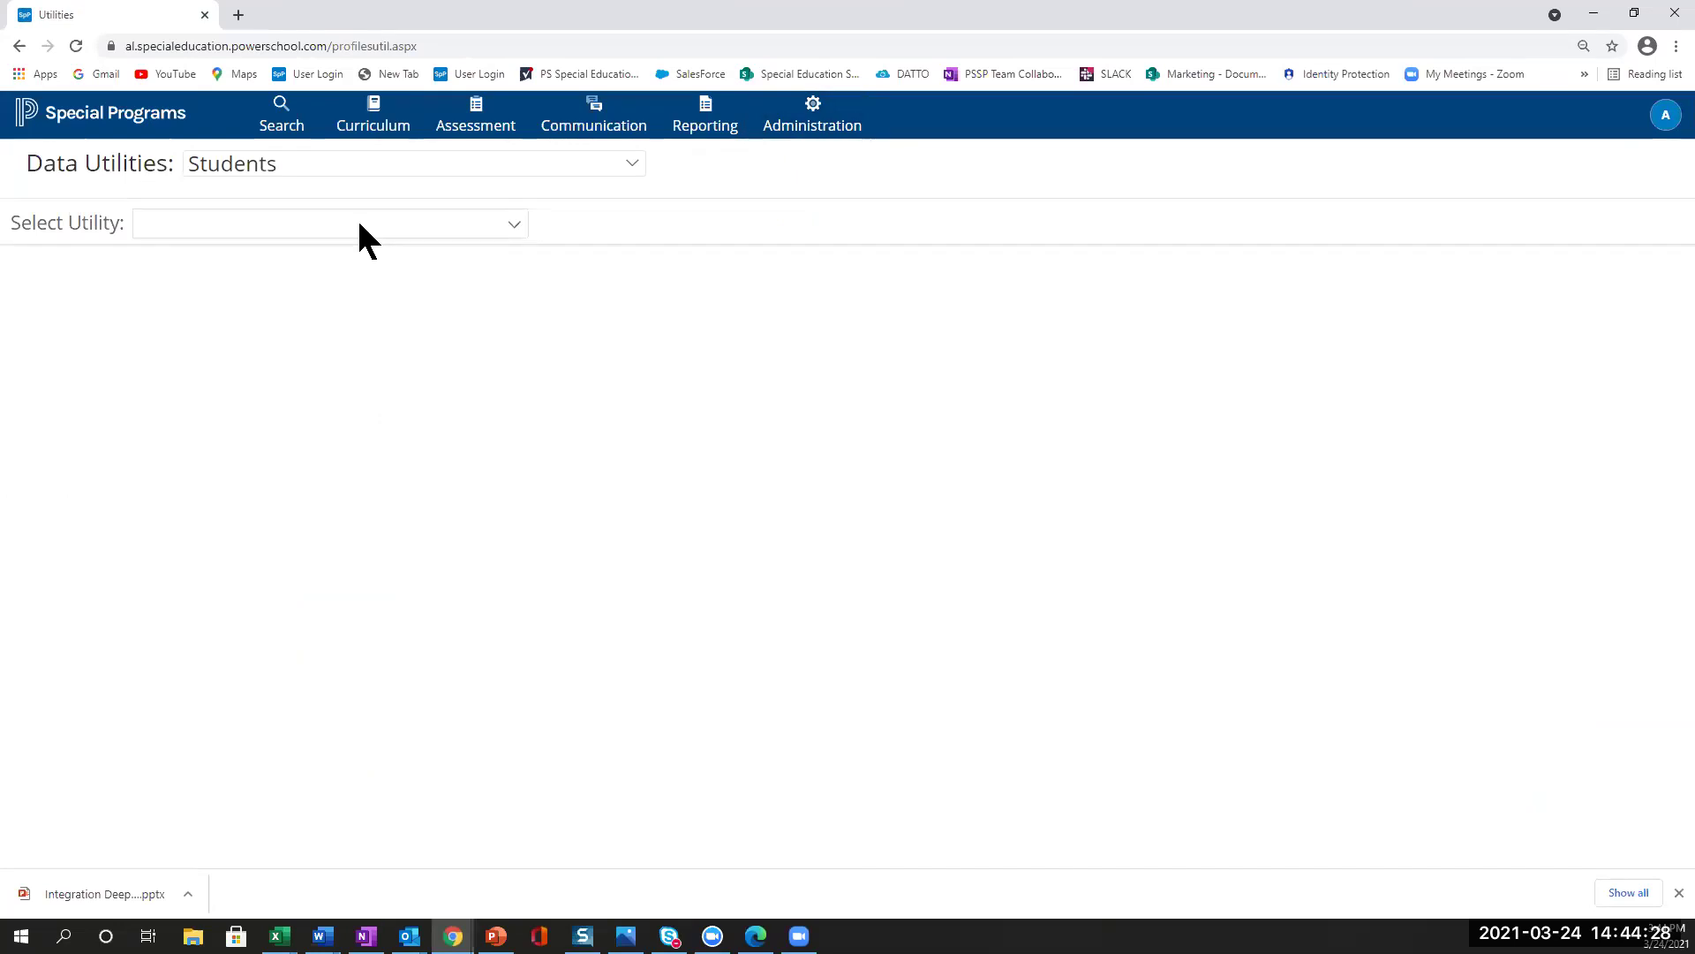
pyautogui.click(359, 226)
# - Choose Replace Student Fields and accept the Special Education CaseManager = train0 selection formula
pyautogui.click(236, 309)
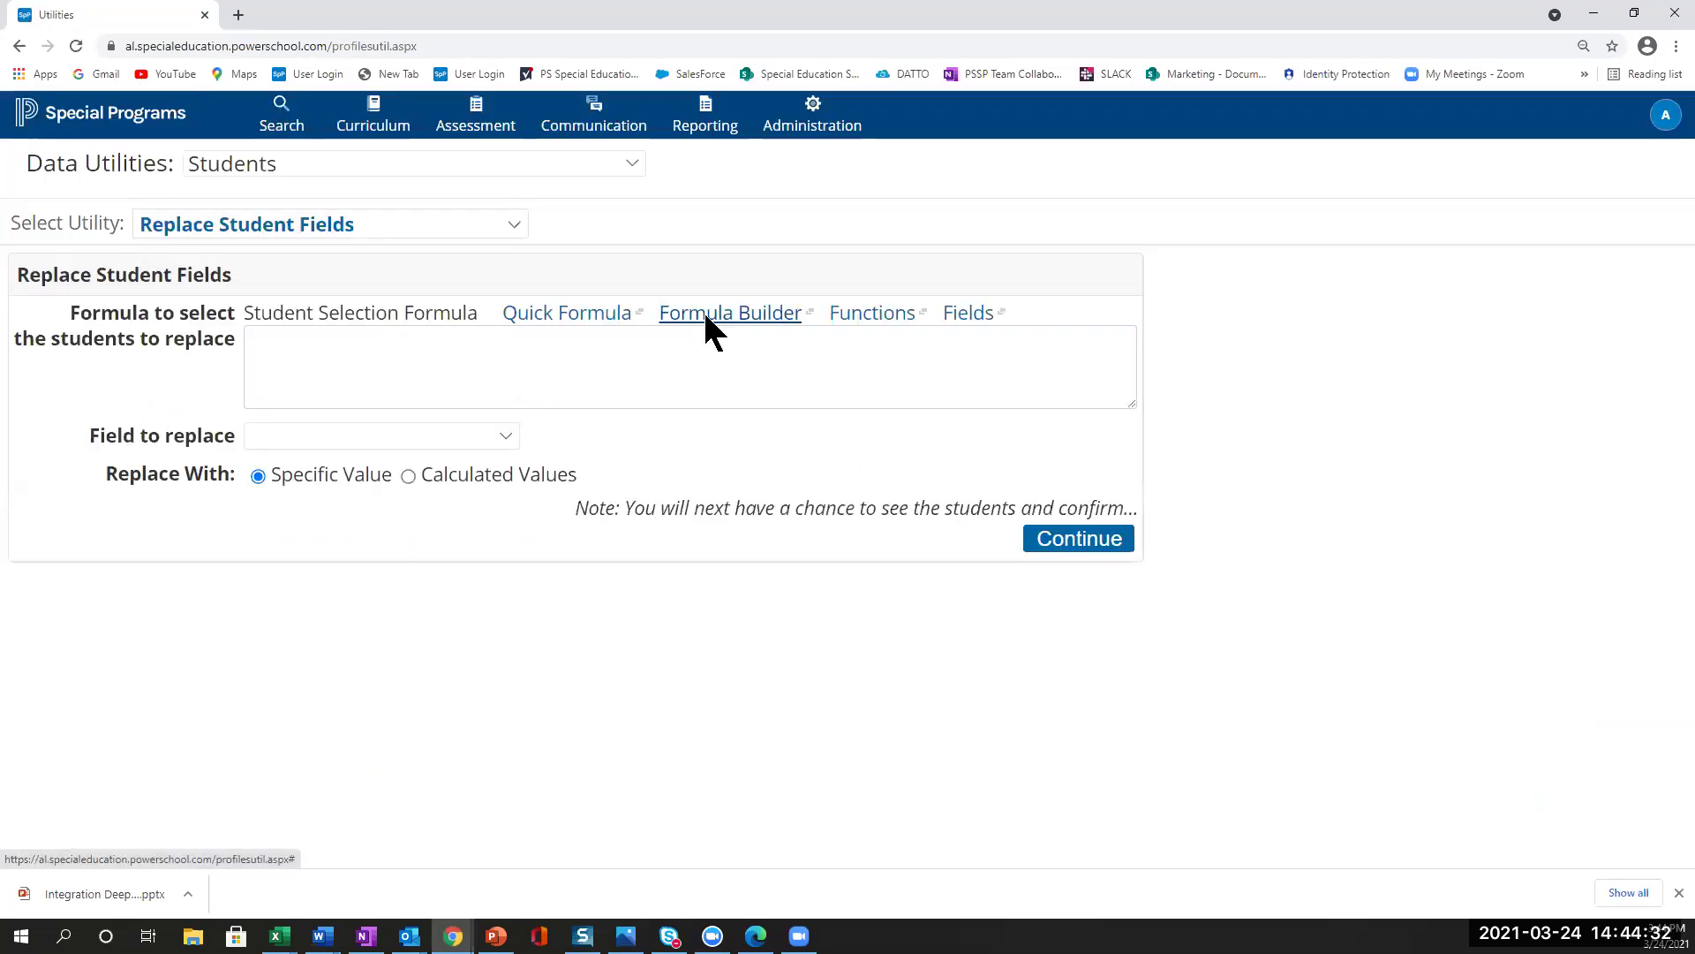
pyautogui.click(709, 318)
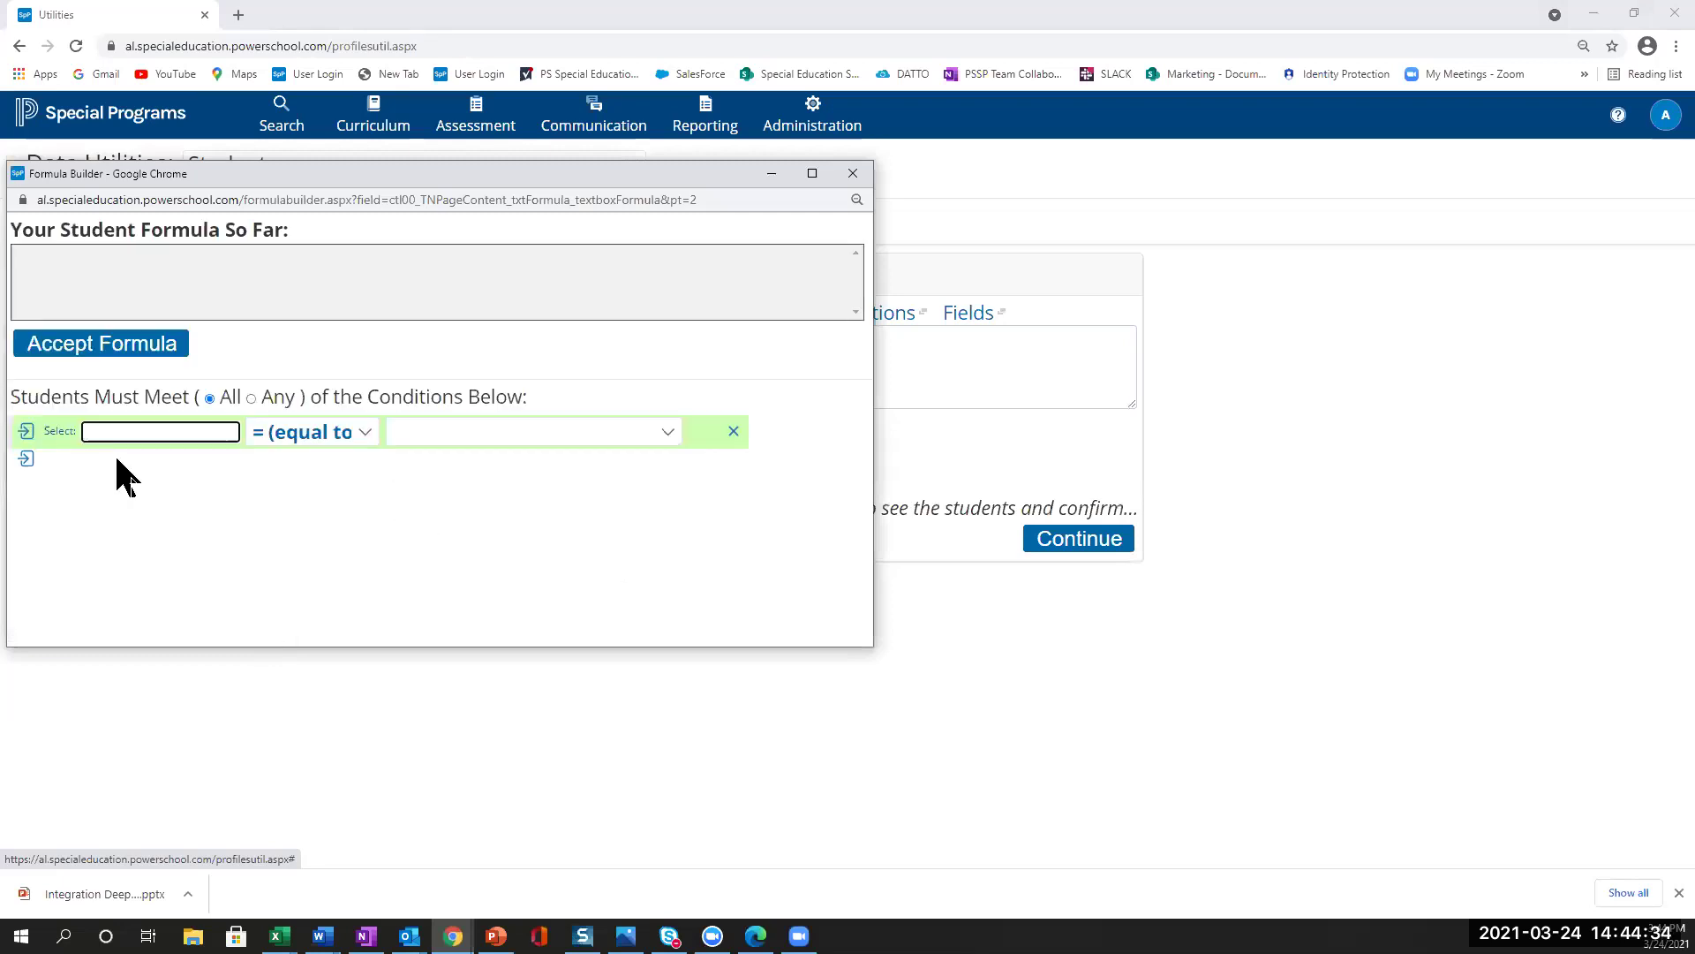
pyautogui.click(54, 429)
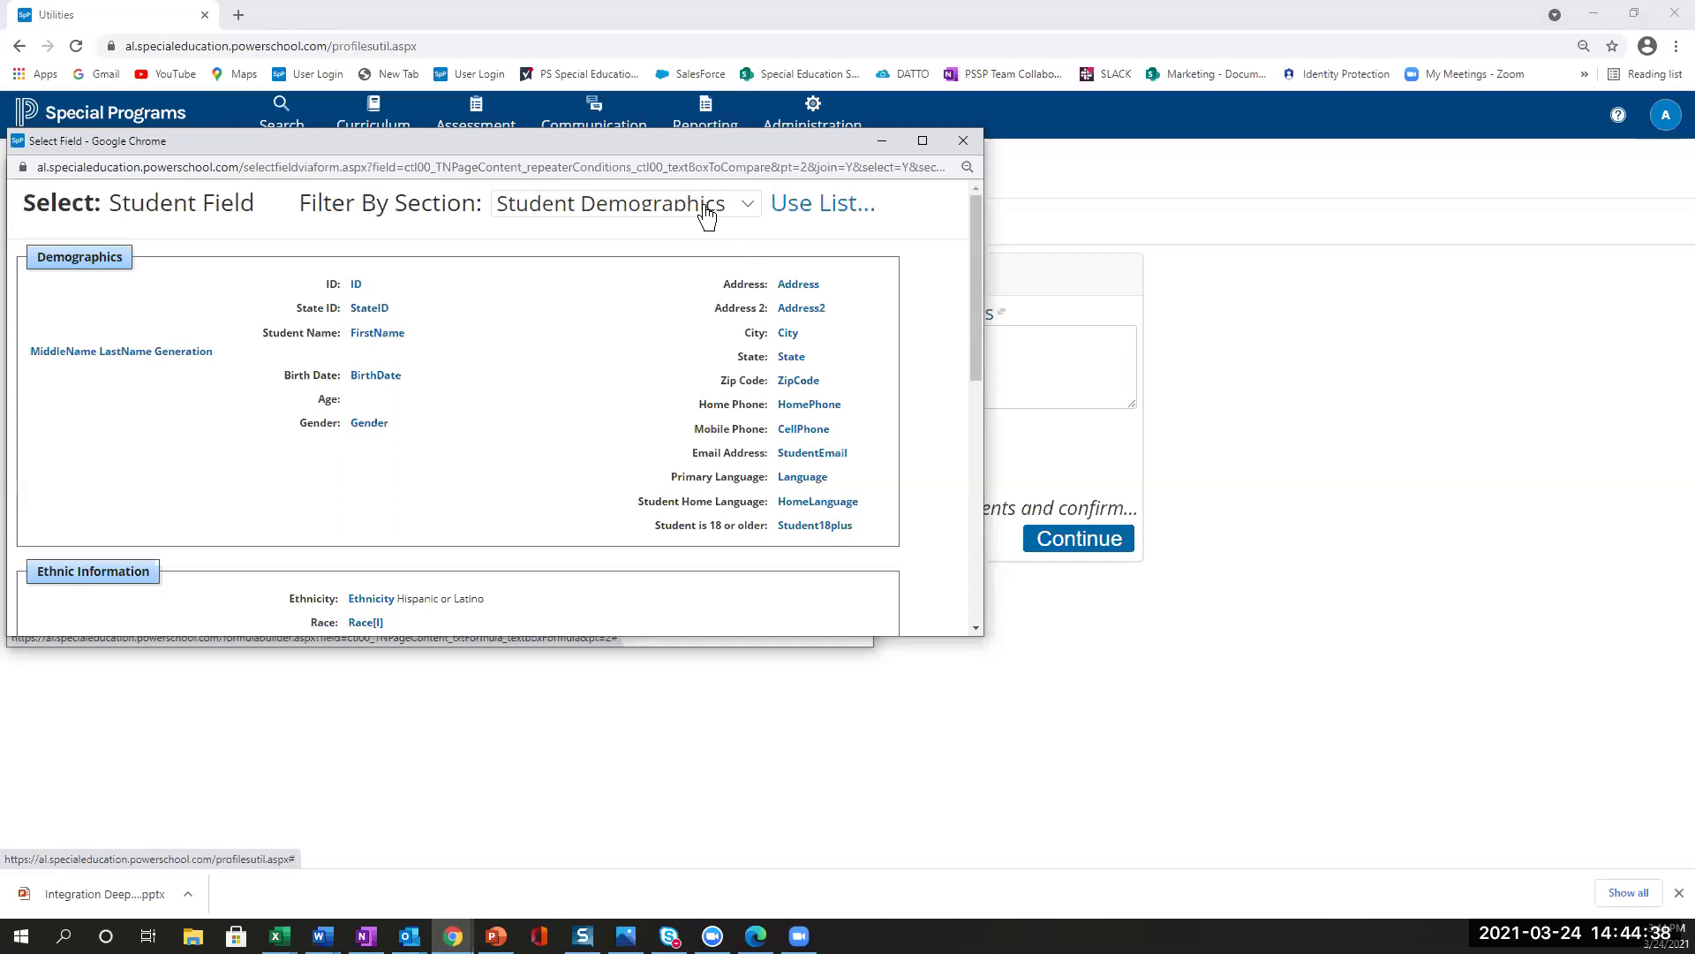
pyautogui.click(706, 211)
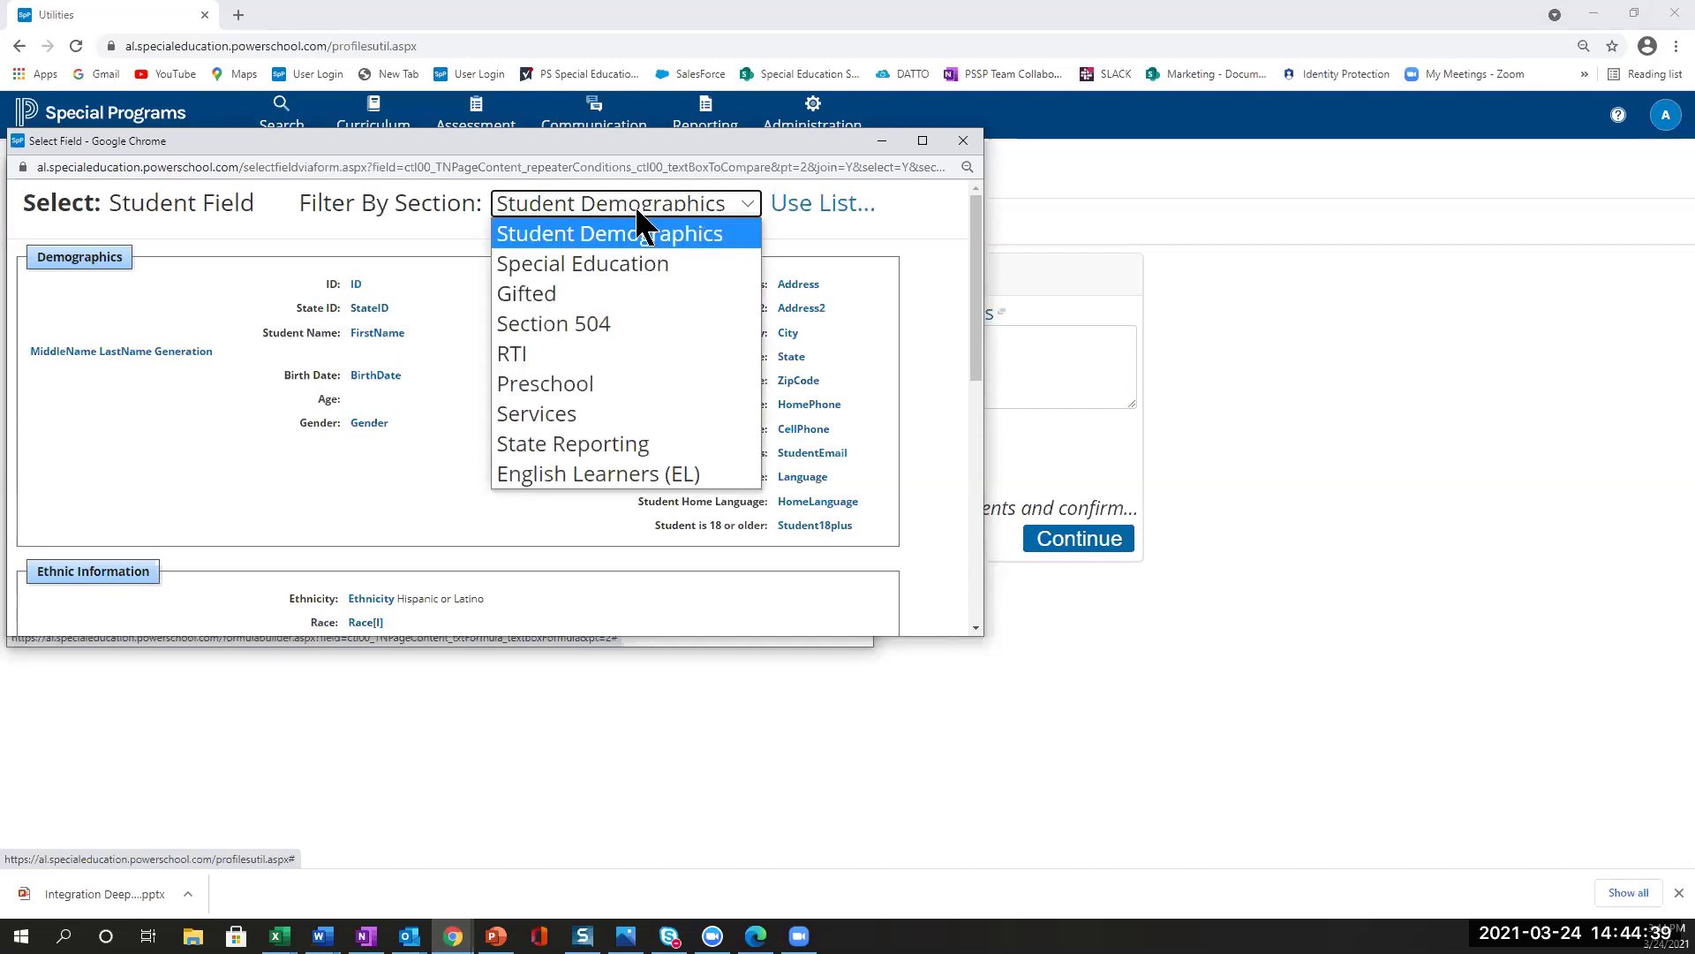
pyautogui.click(565, 263)
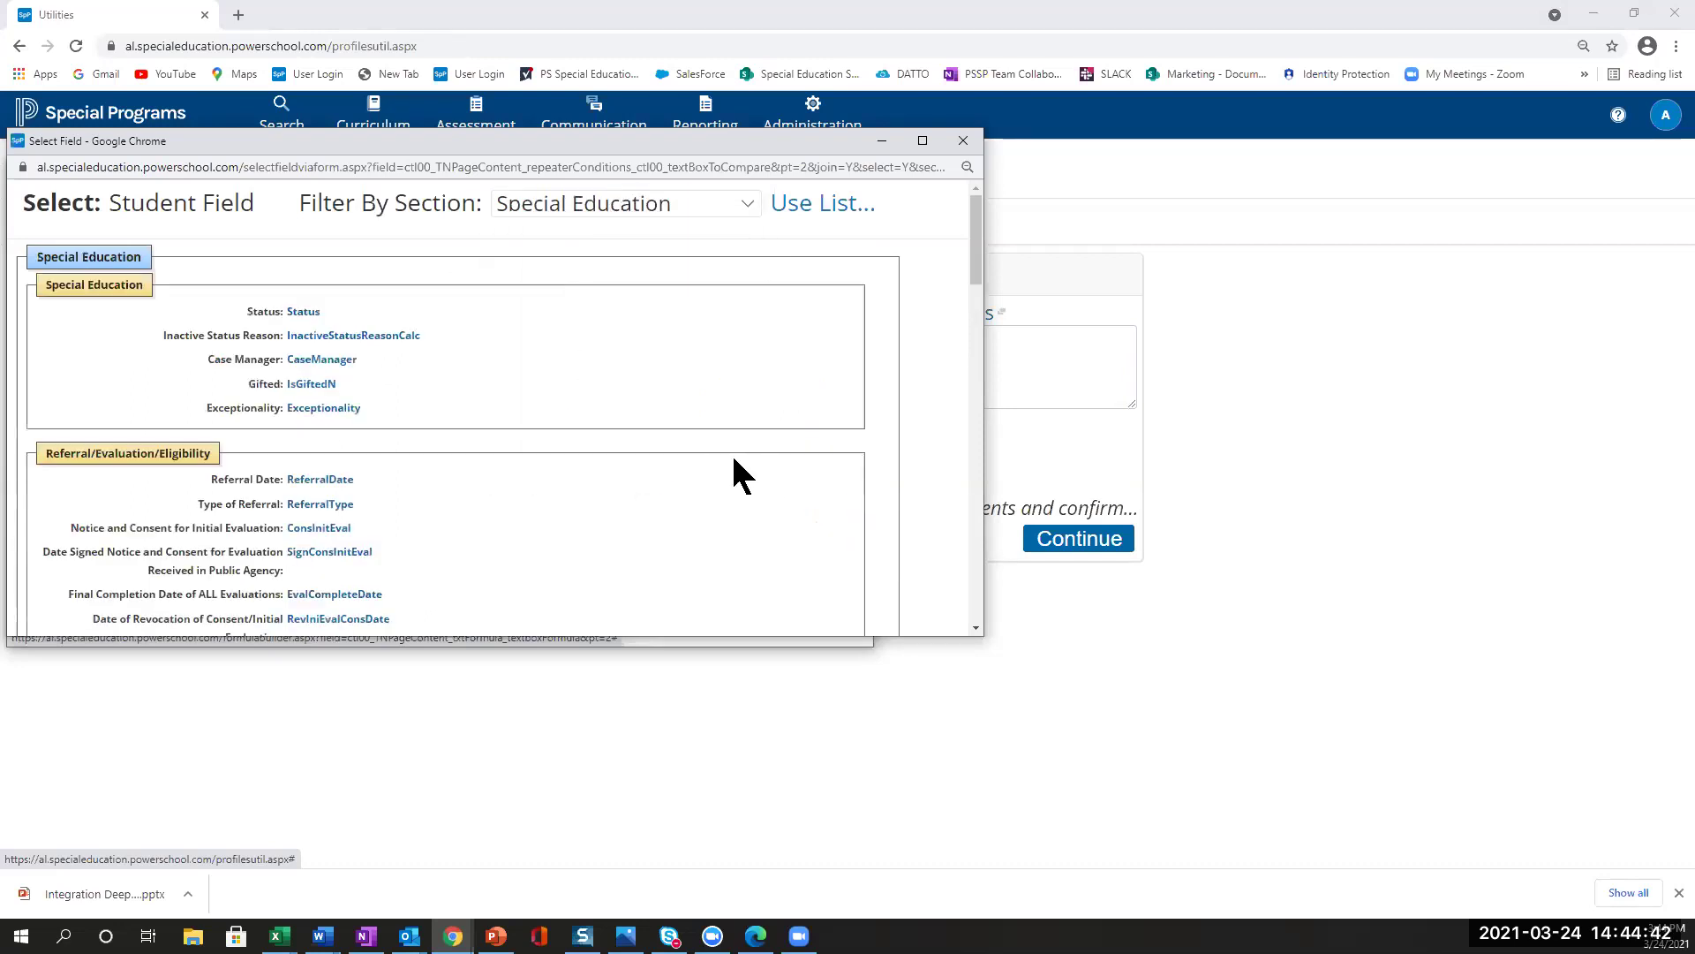
pyautogui.click(339, 366)
pyautogui.click(451, 431)
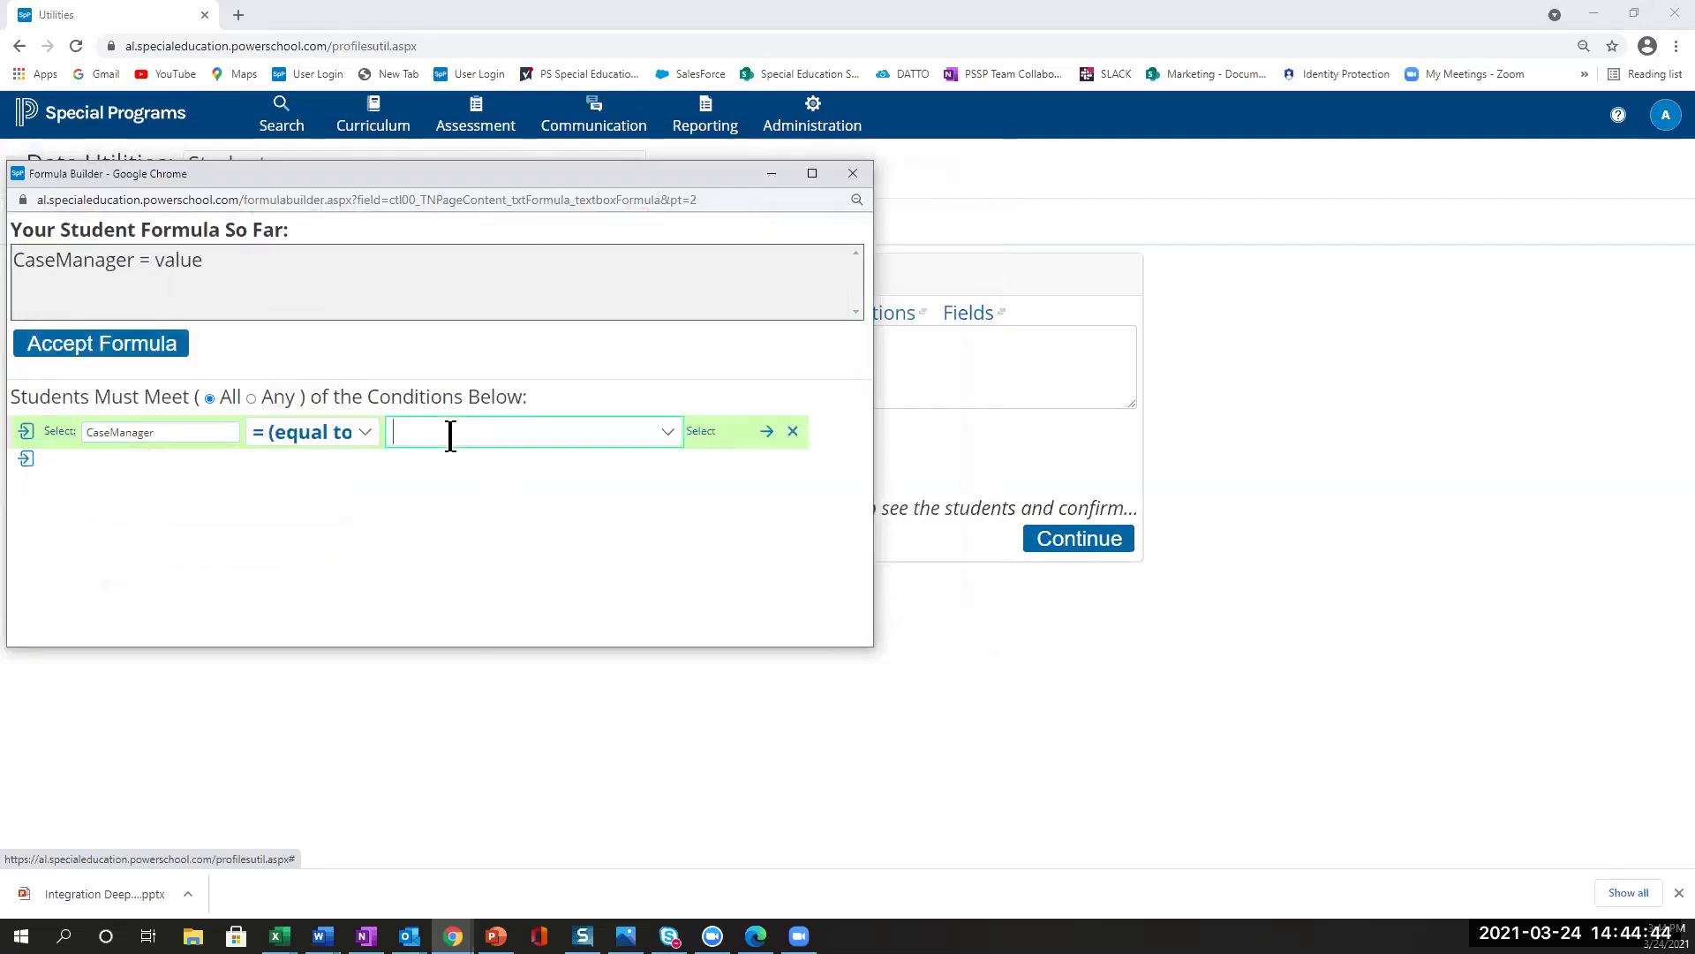
pyautogui.write('t')
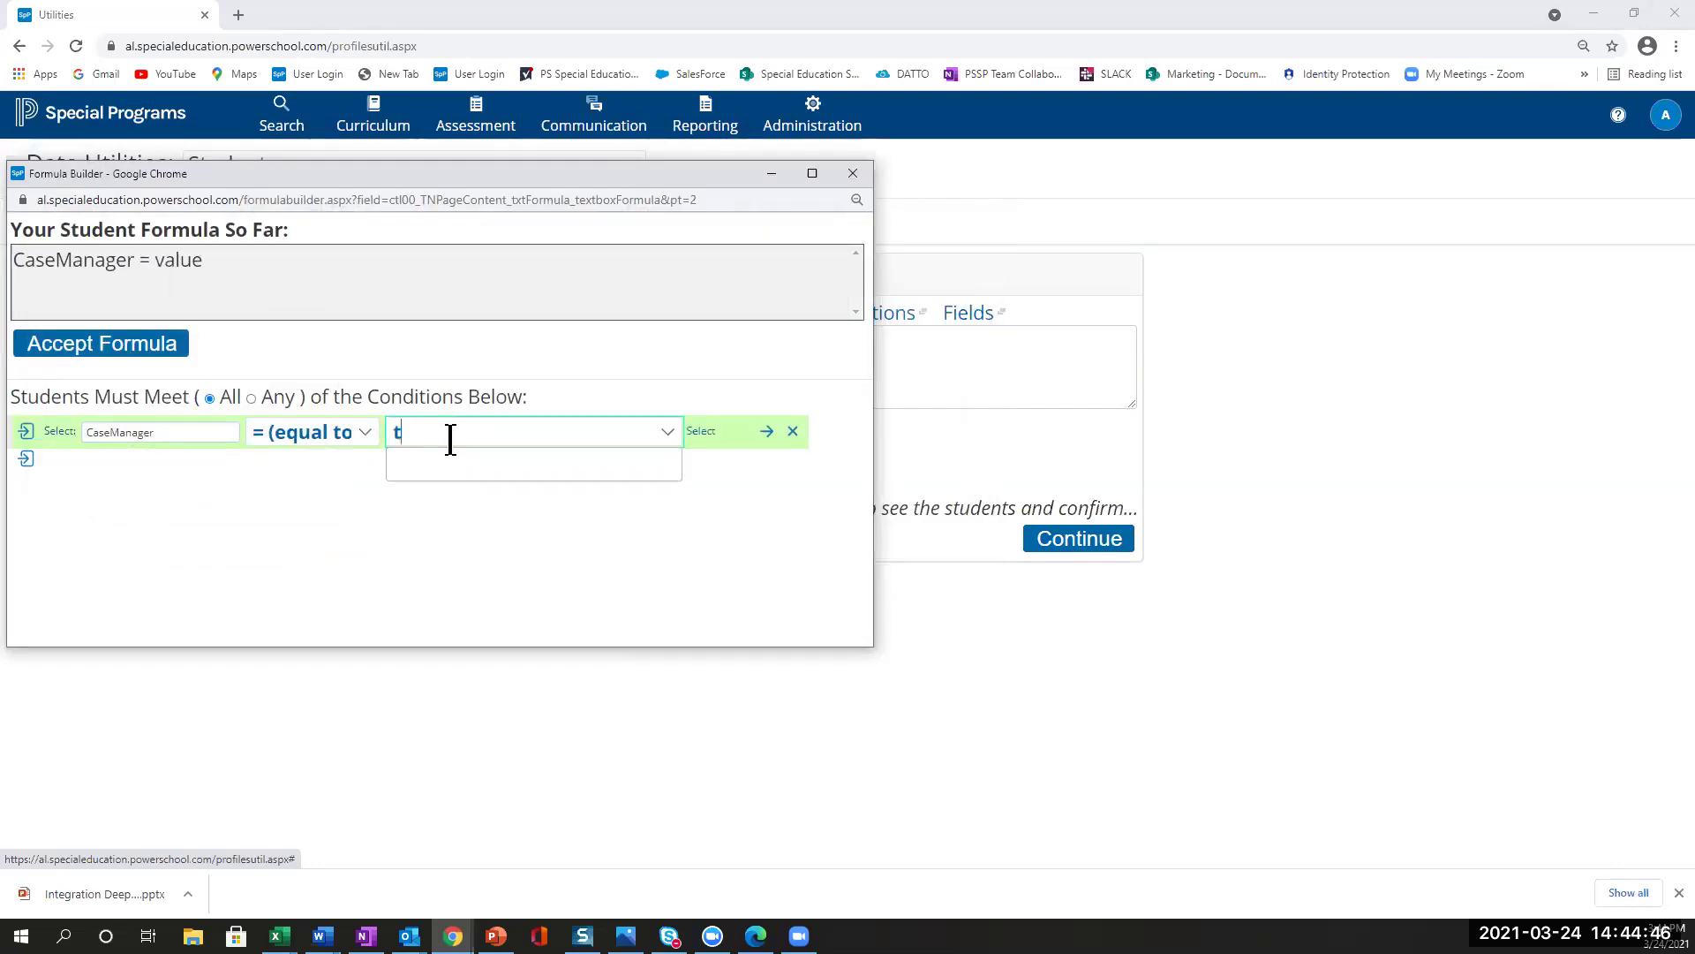
pyautogui.write('rain0')
pyautogui.click(162, 335)
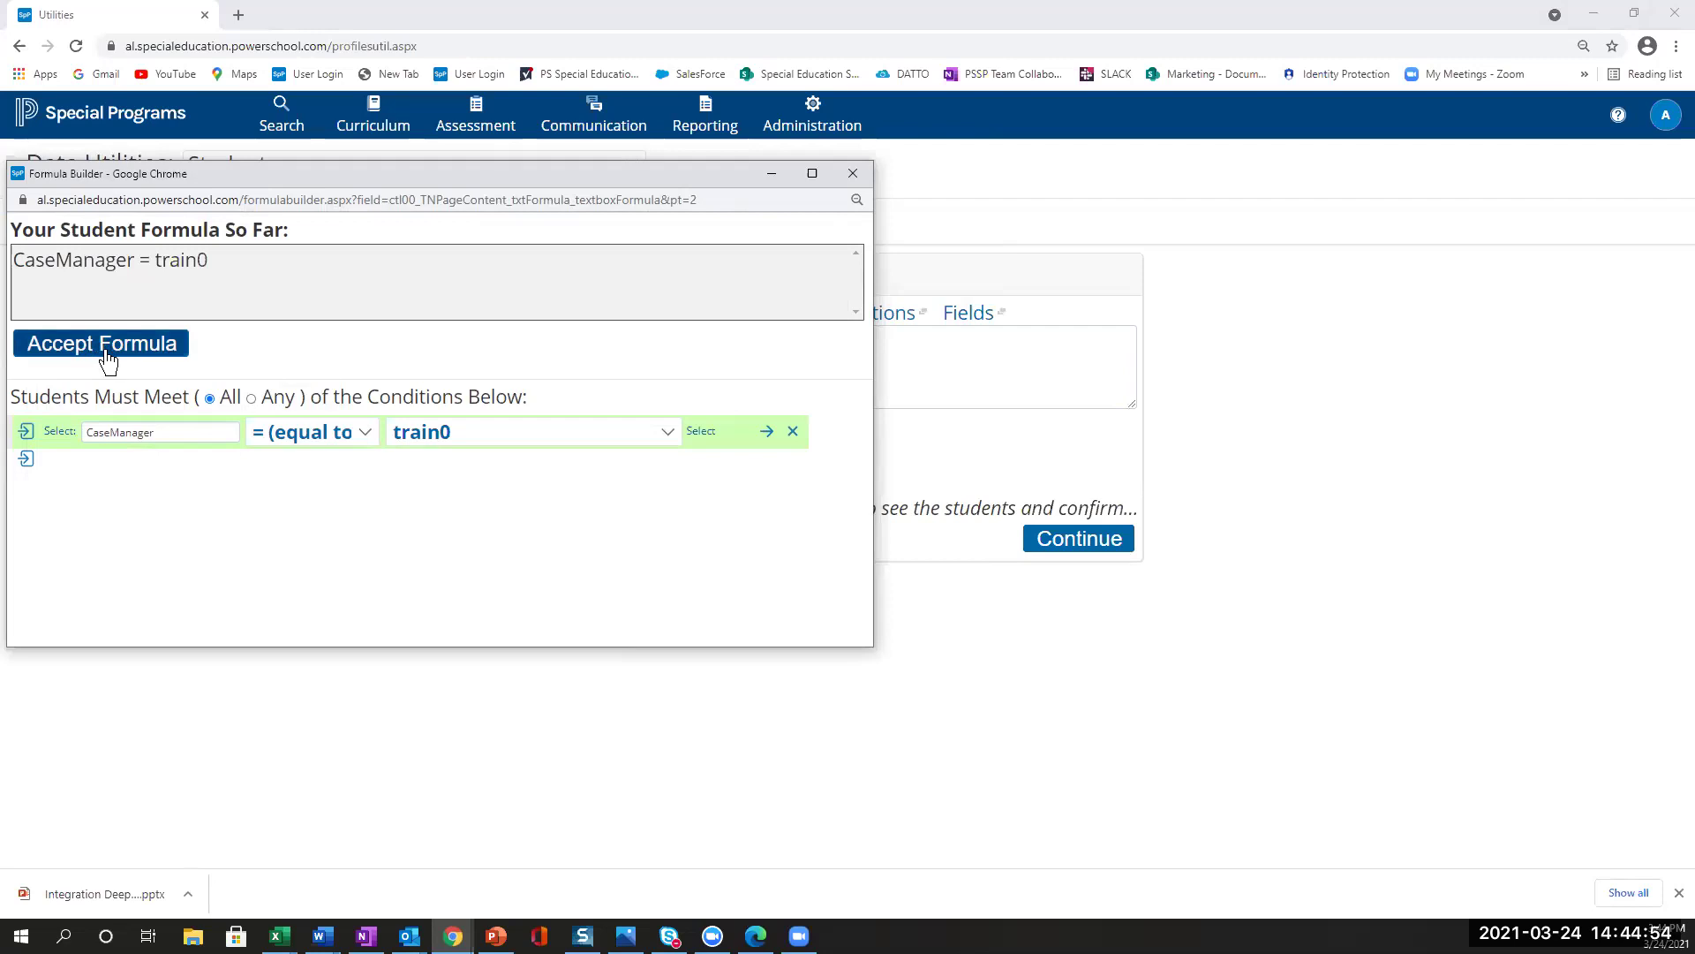
pyautogui.click(102, 344)
# - Pick CaseManager as the field to replace and continue to the four matching students
pyautogui.click(437, 437)
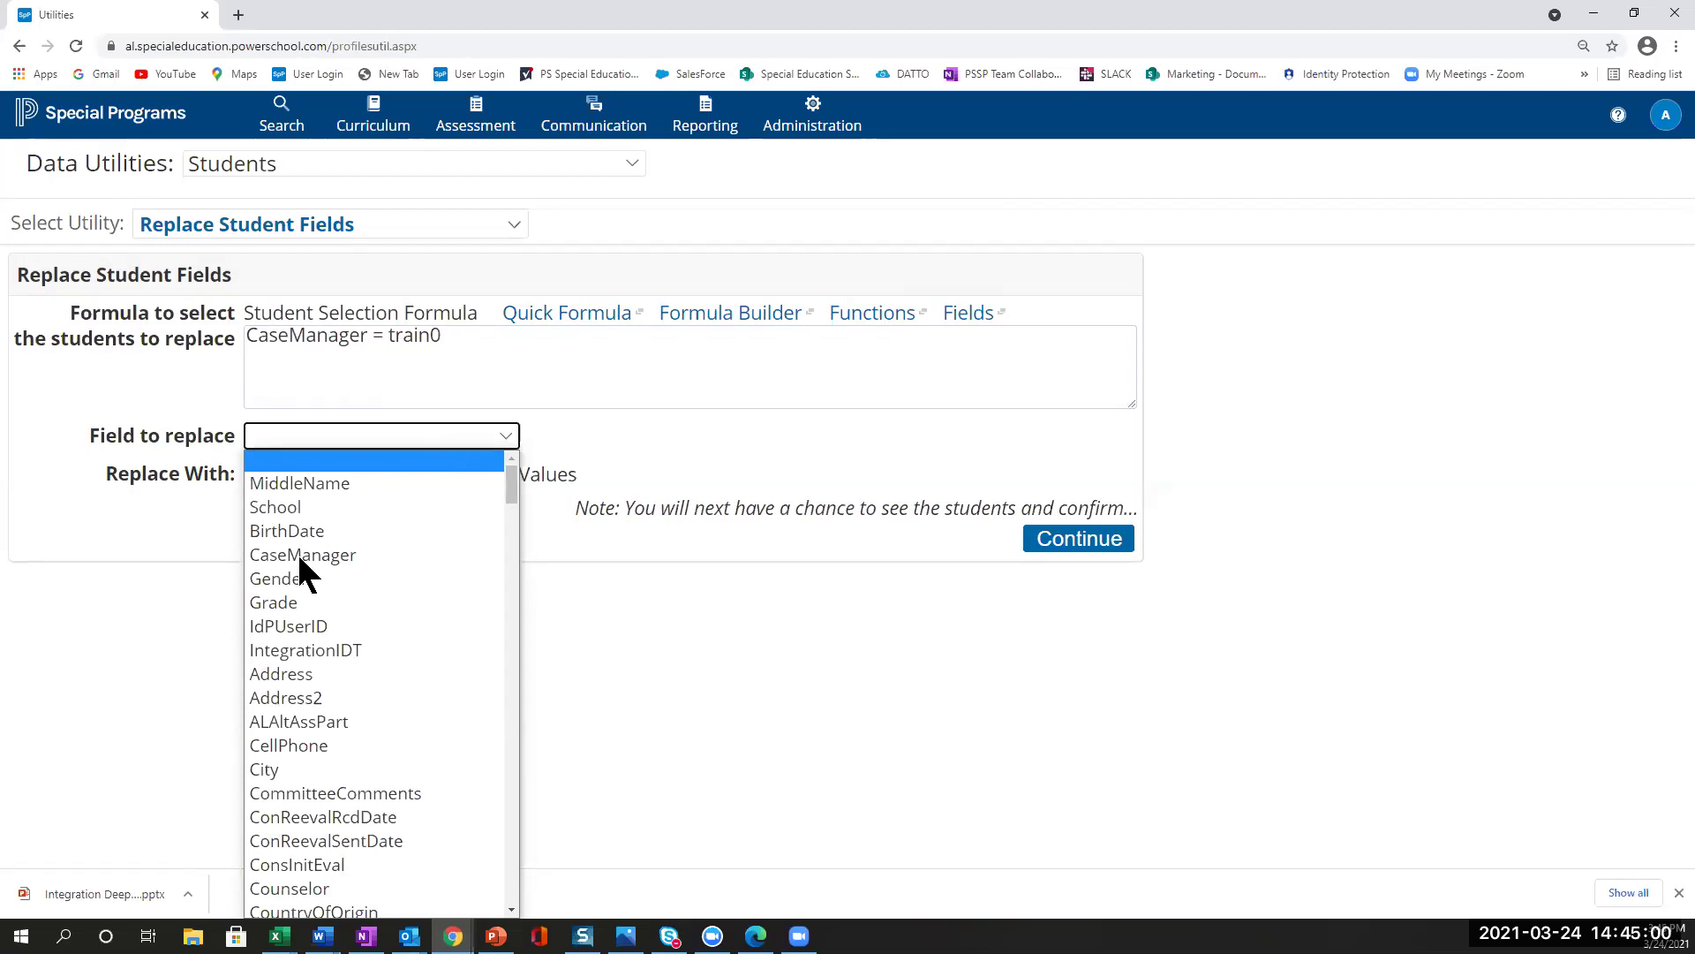
pyautogui.click(300, 556)
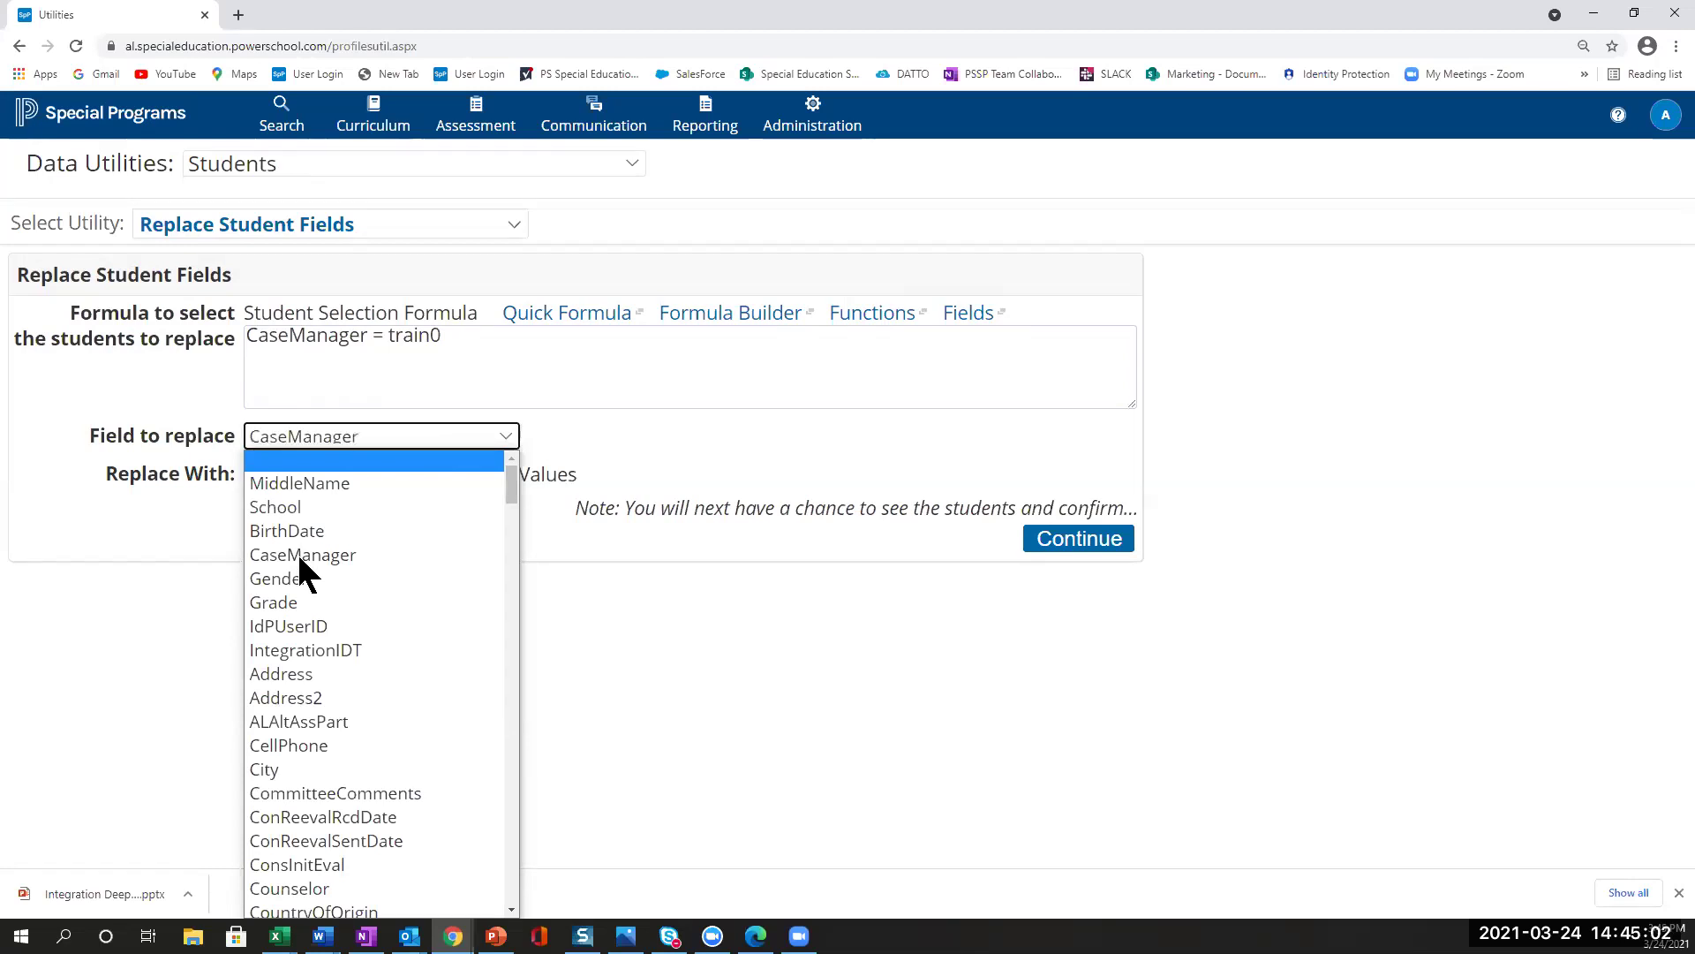
pyautogui.click(1073, 541)
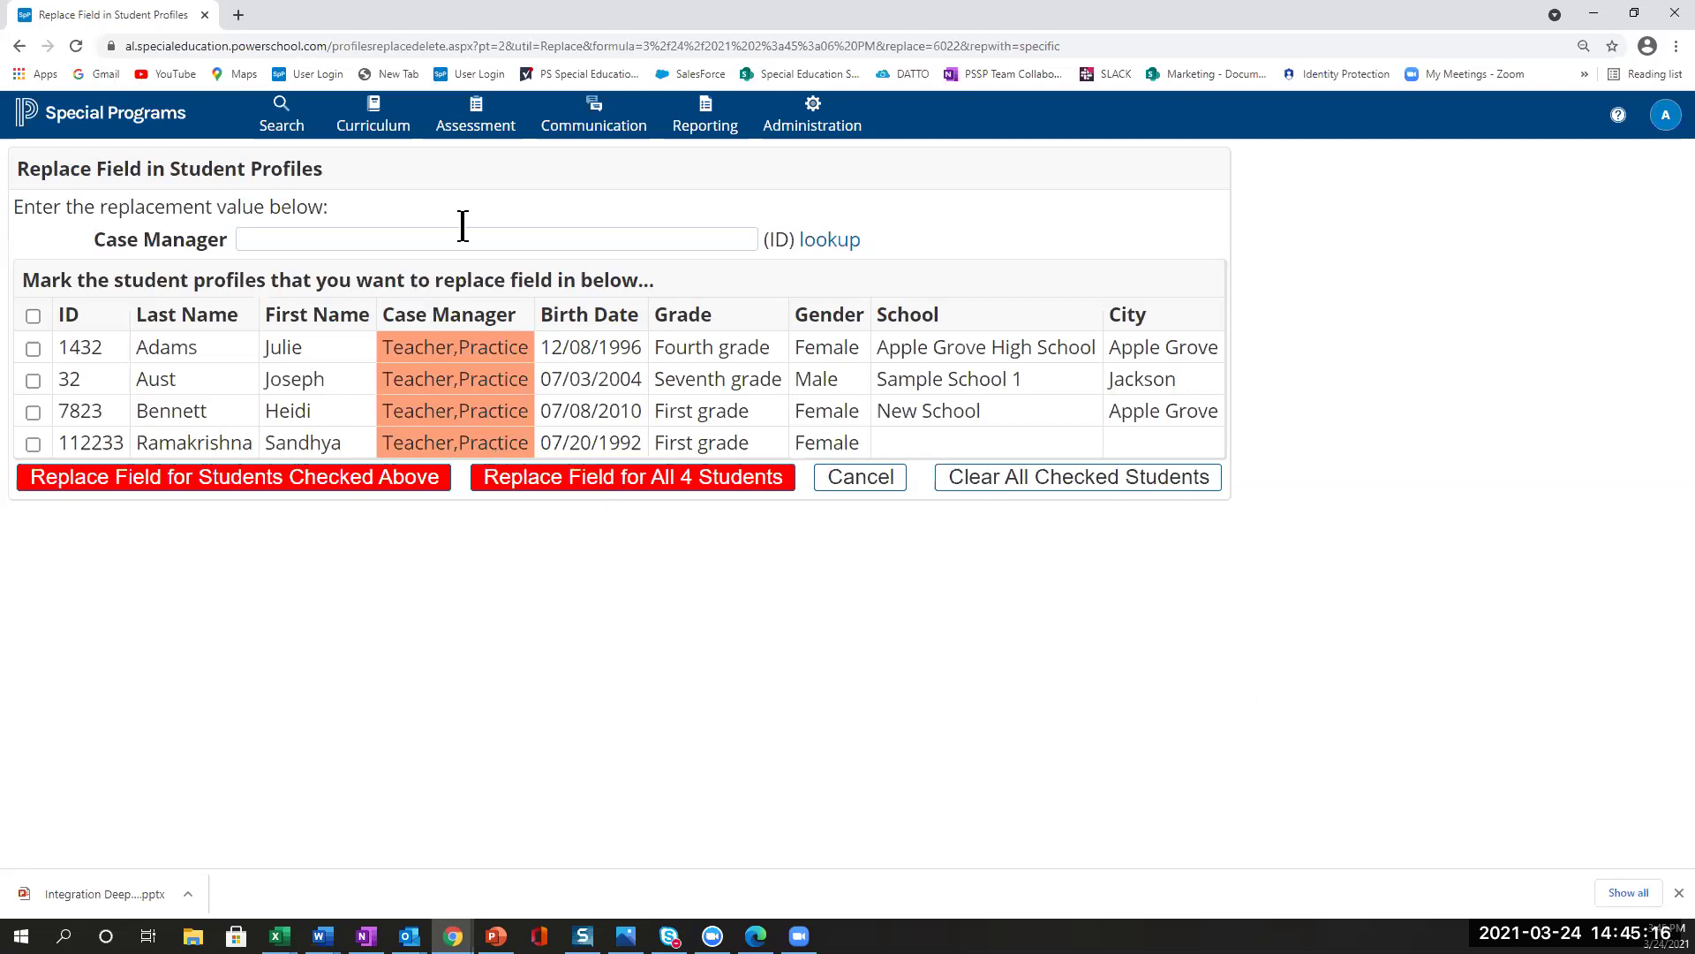
pyautogui.click(832, 240)
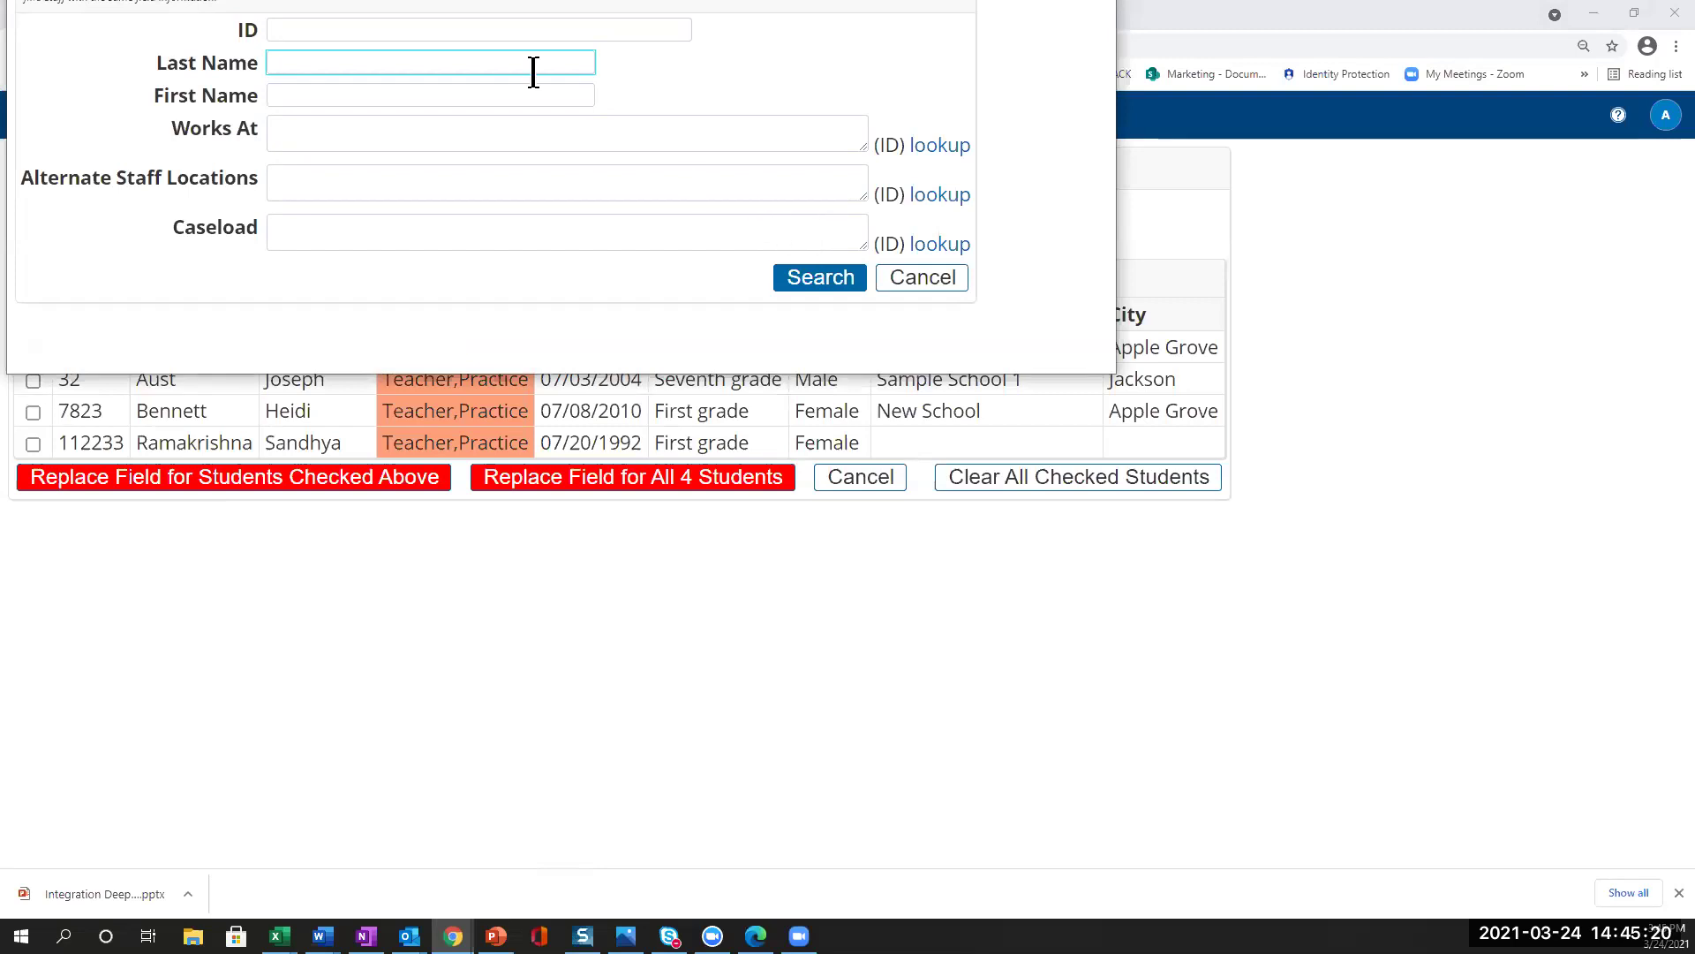
pyautogui.click(389, 56)
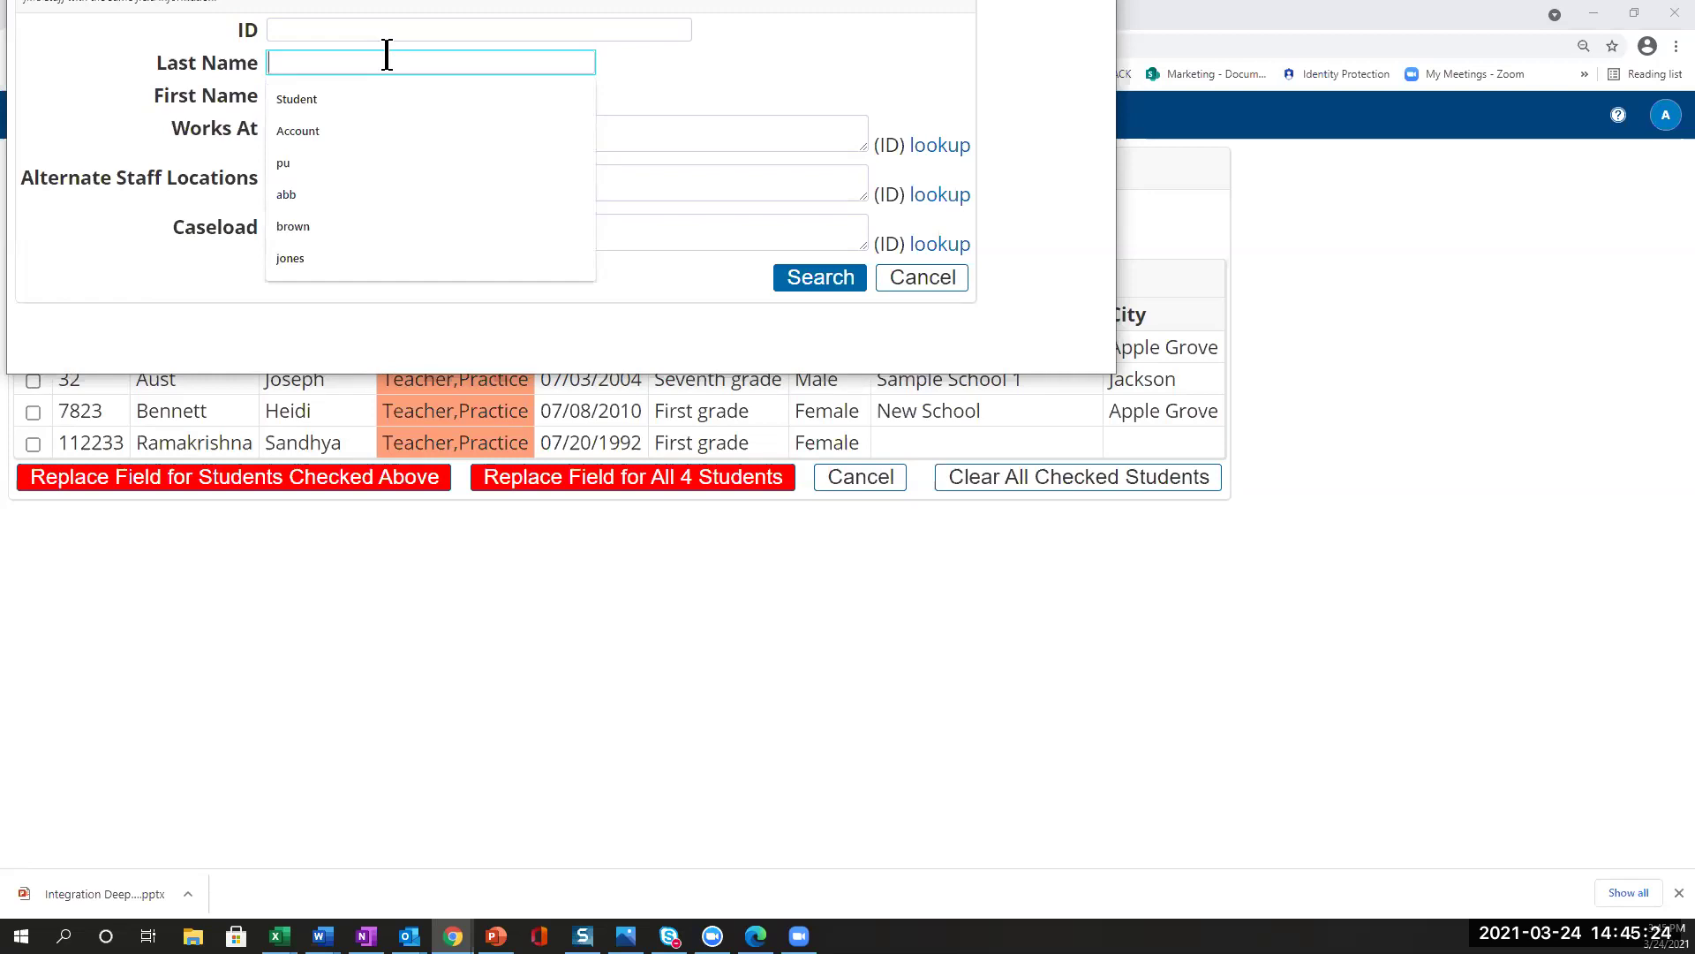
pyautogui.write('us')
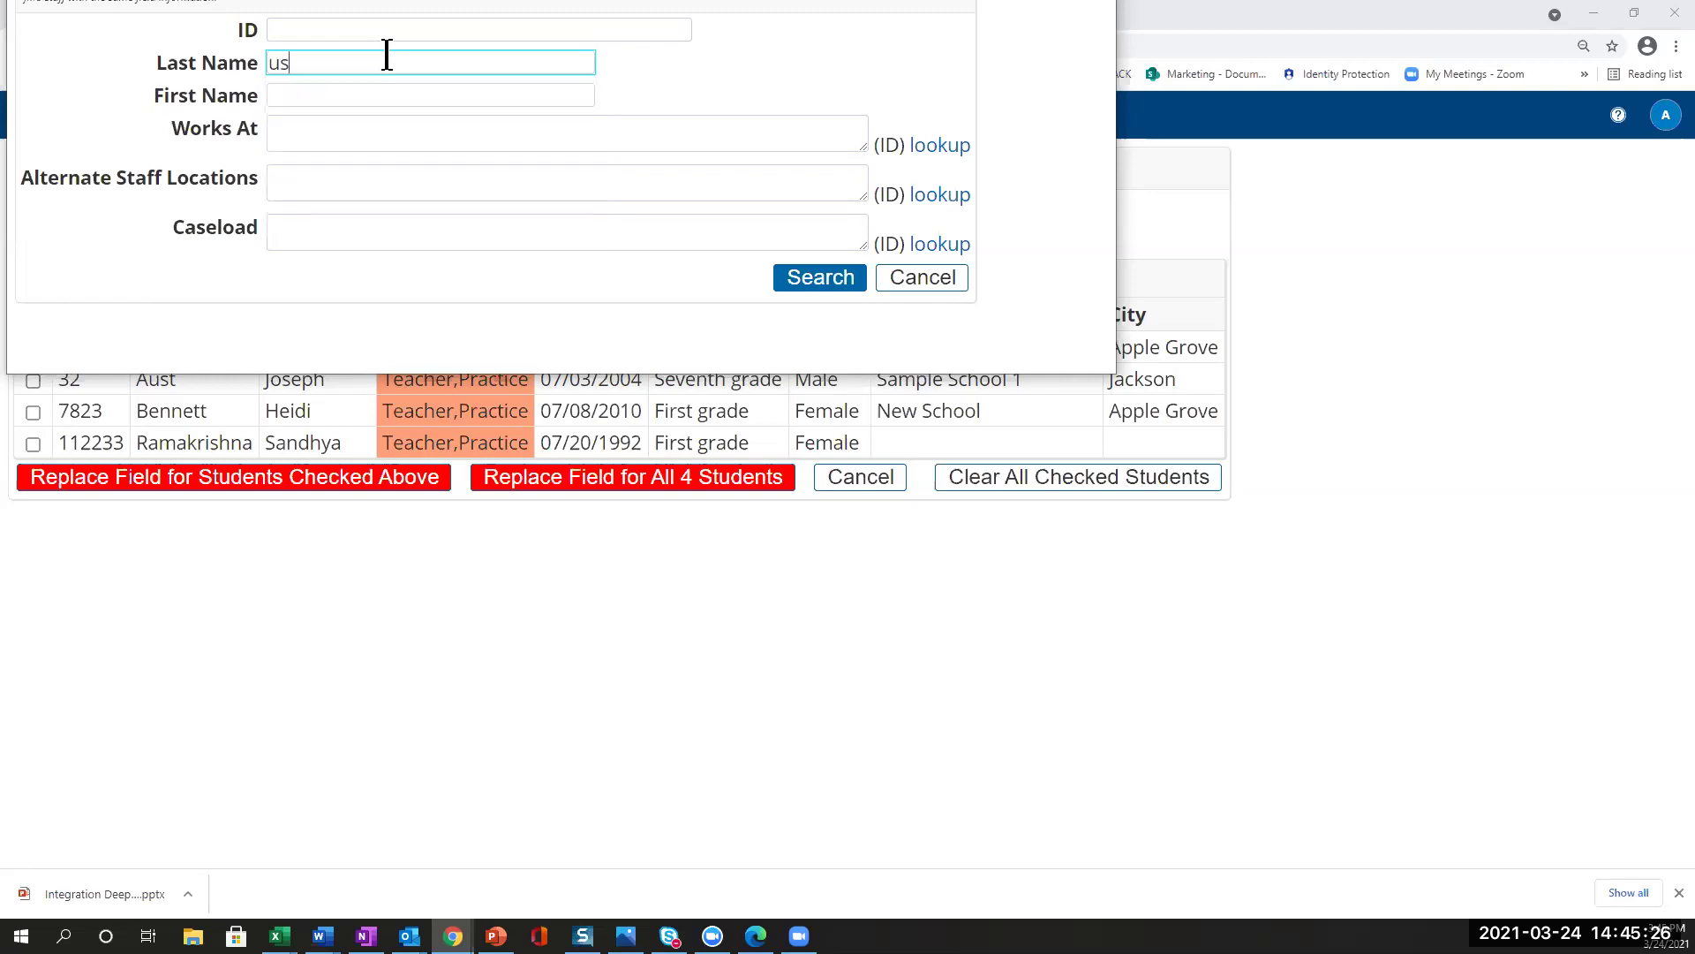
pyautogui.click(839, 280)
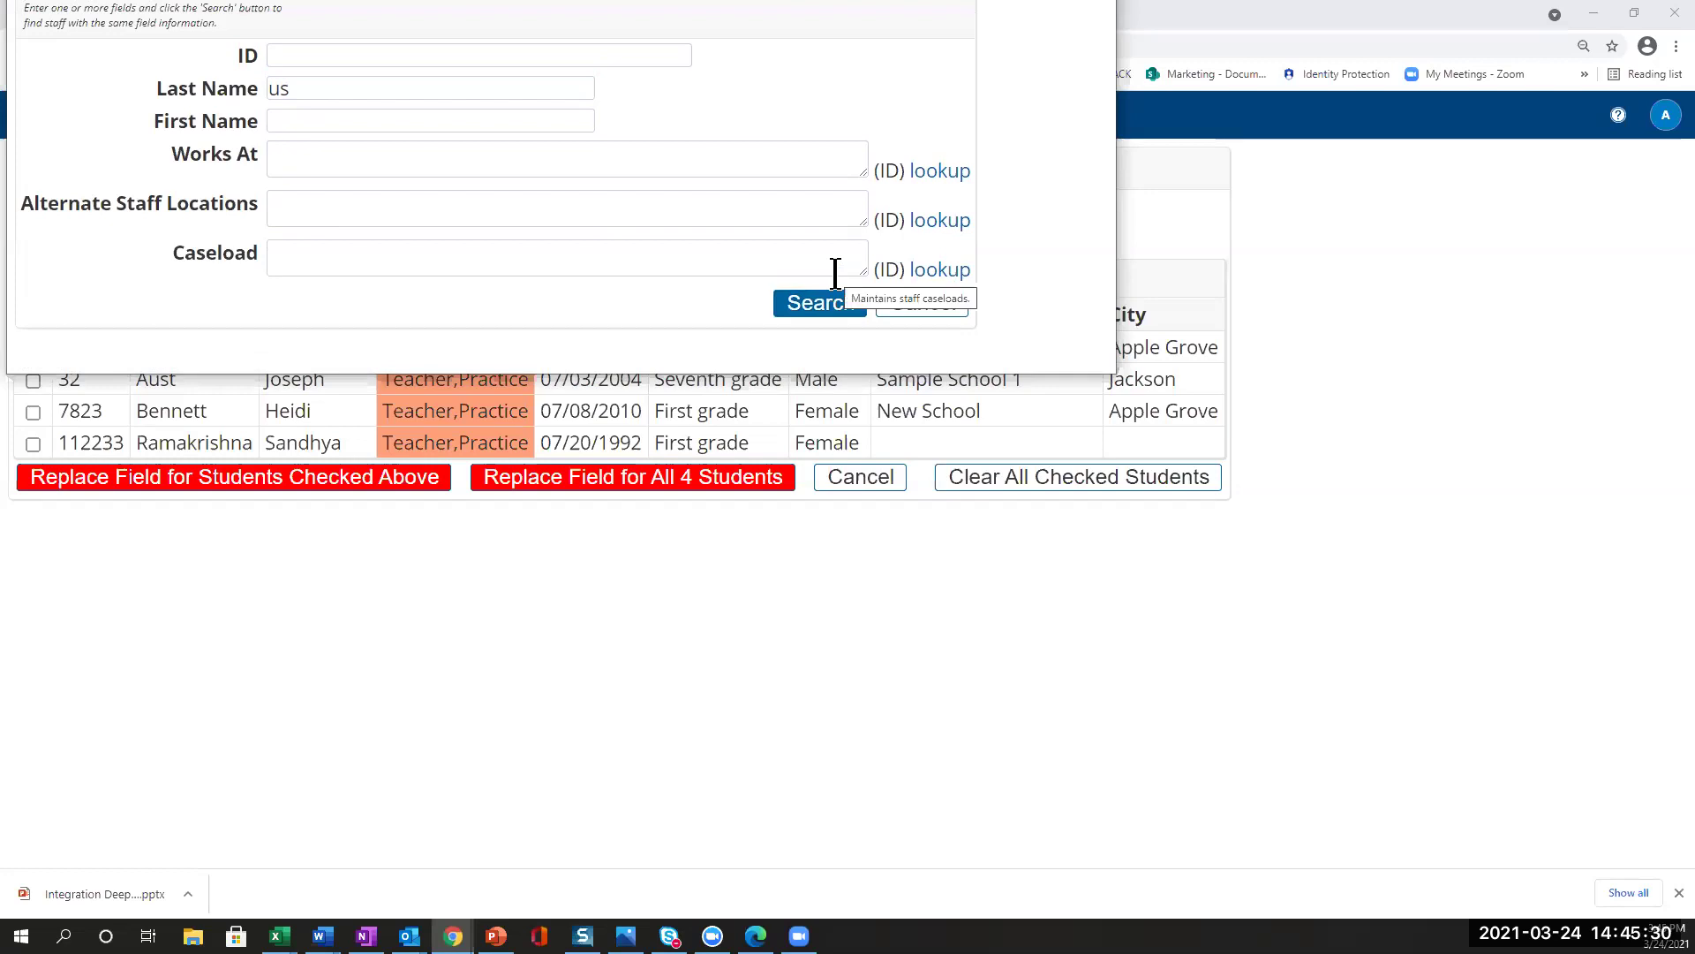
pyautogui.click(320, 85)
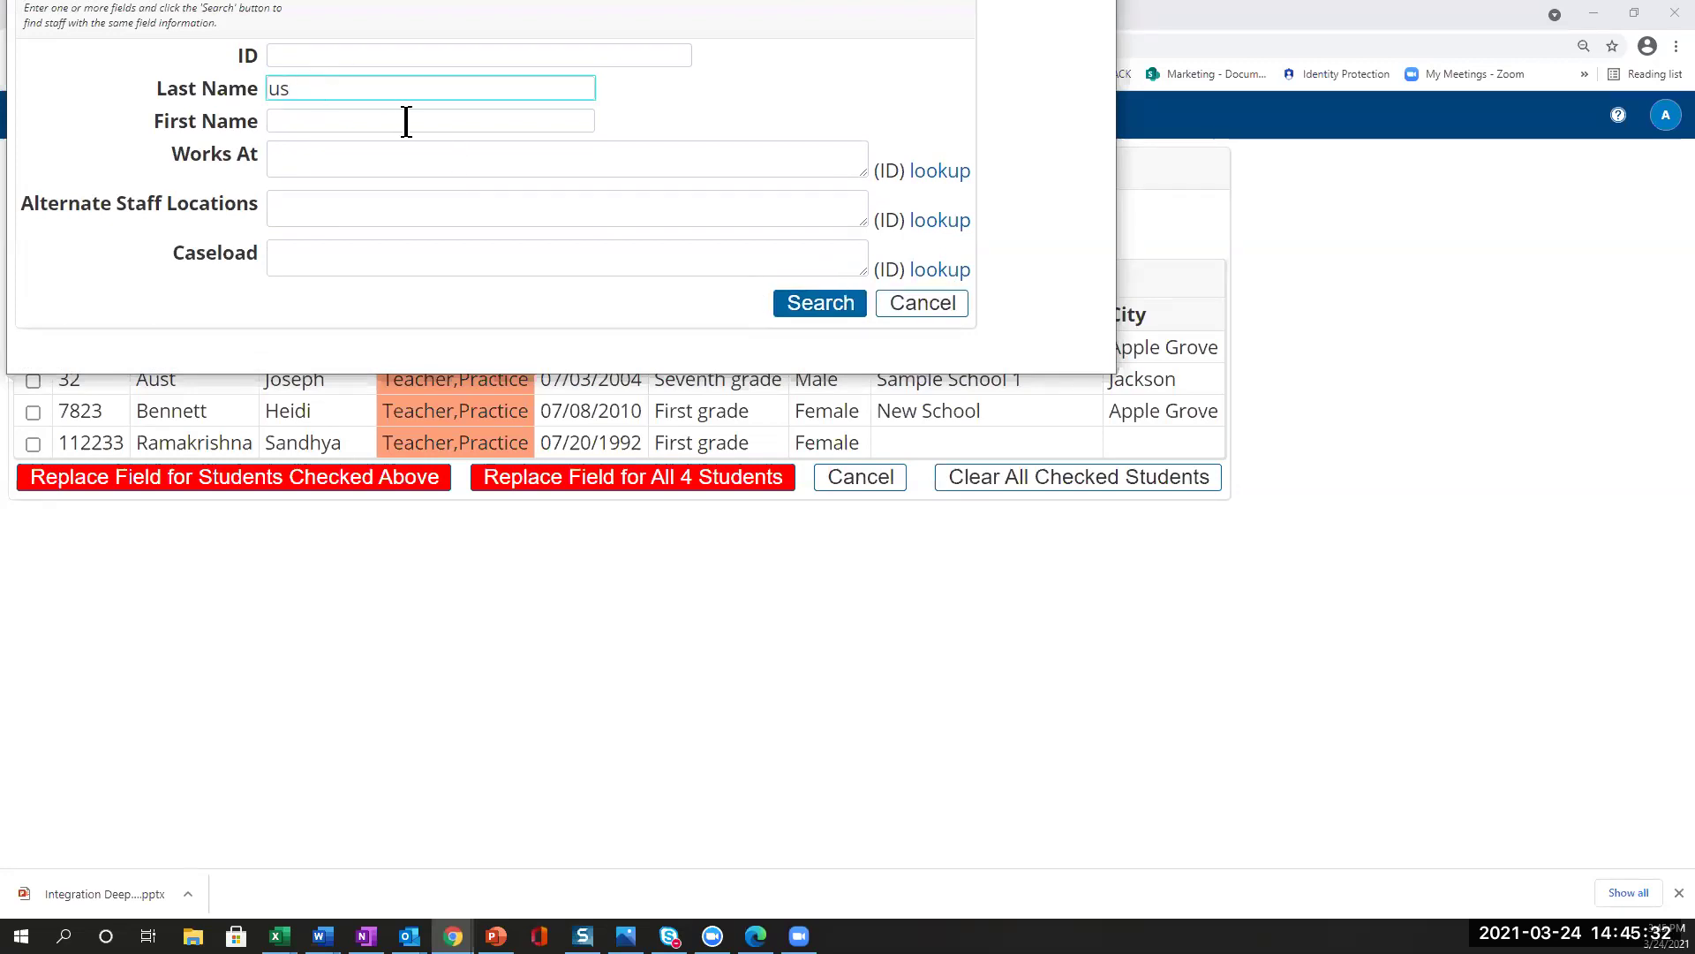
pyautogui.write('er')
pyautogui.click(811, 308)
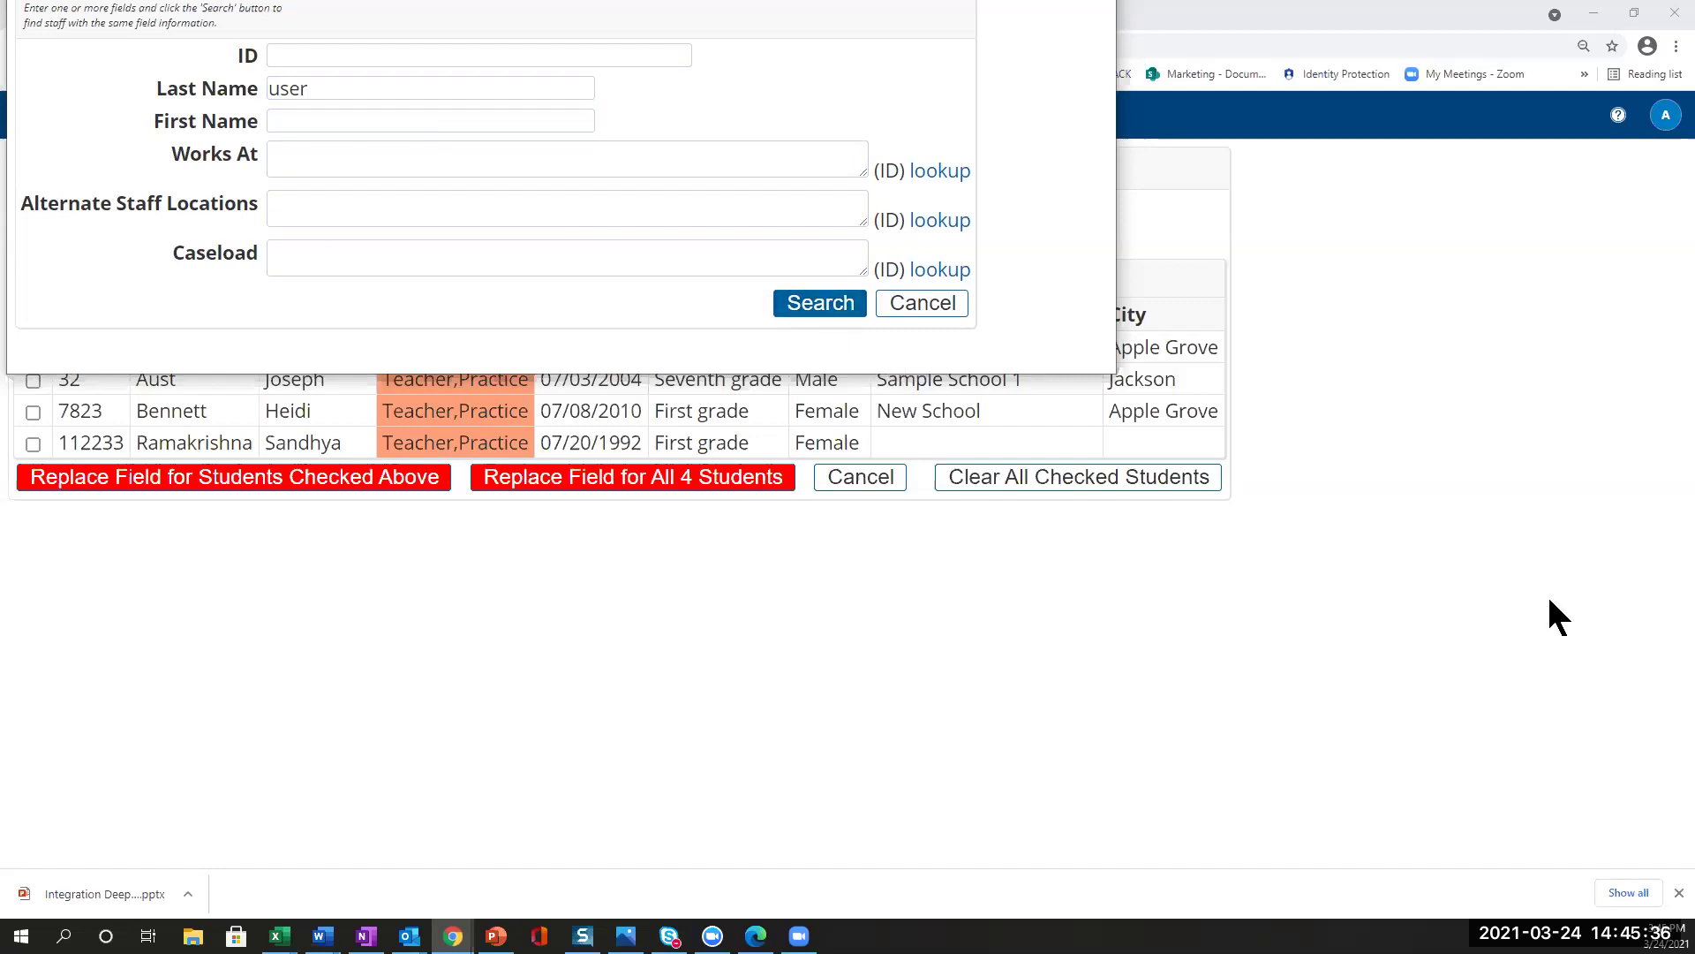
pyautogui.hotkey('ctrl', '-')
pyautogui.hotkey('ctrl', '-')
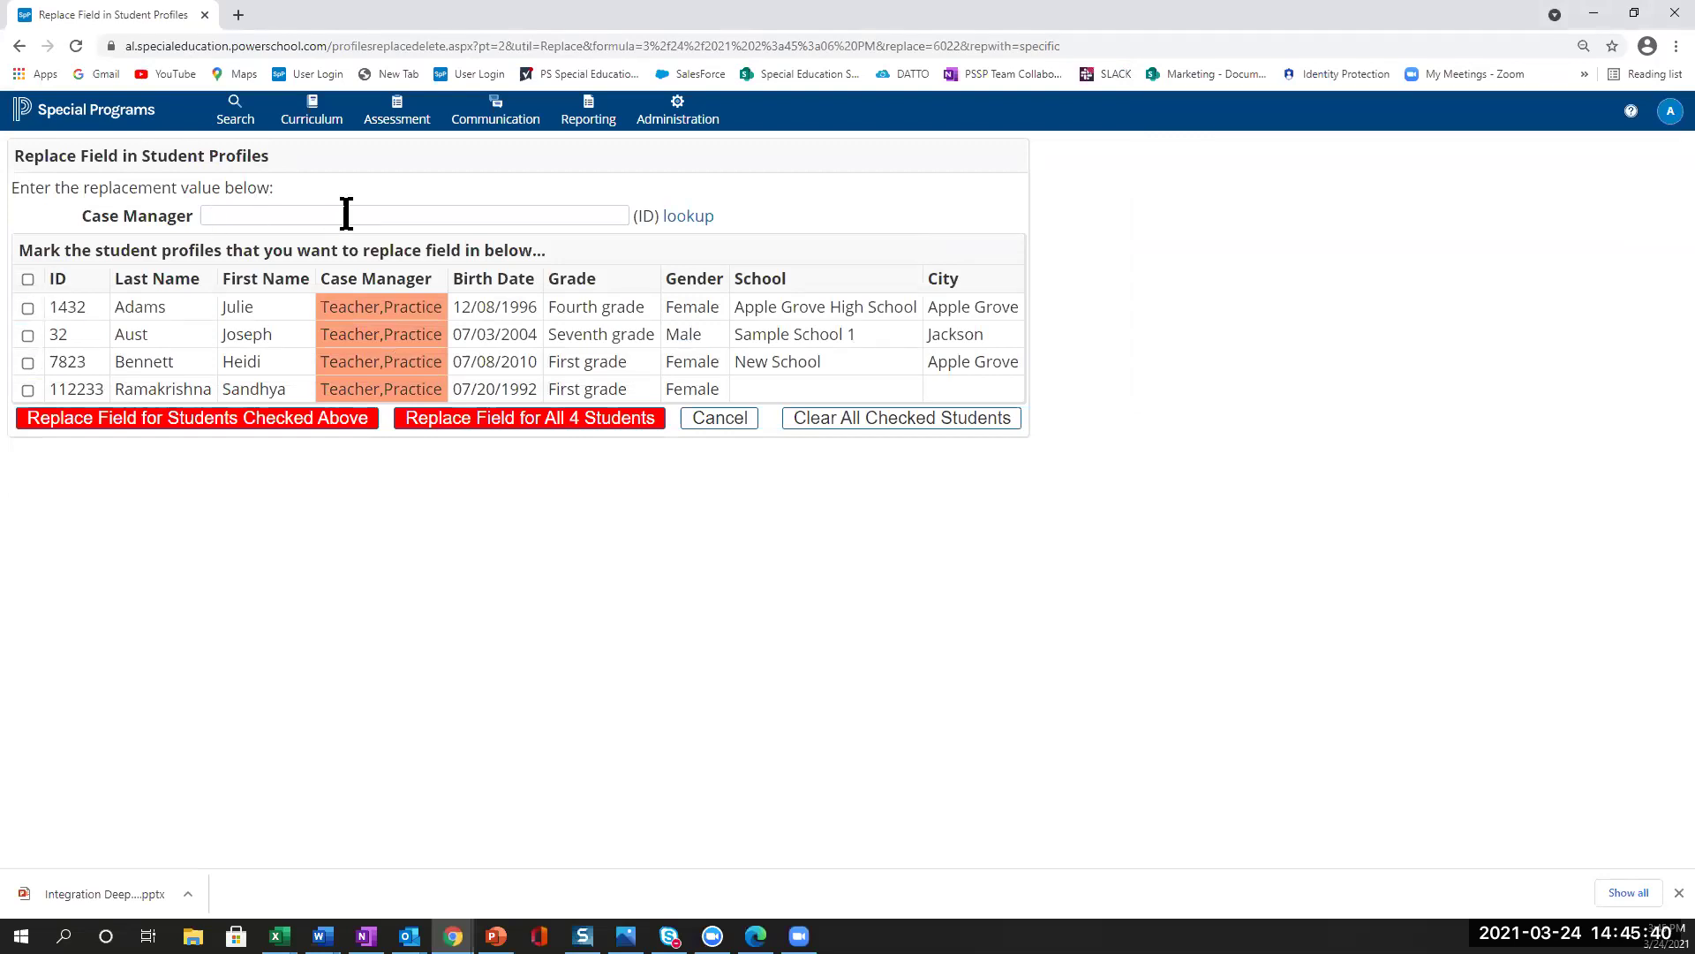
pyautogui.click(346, 213)
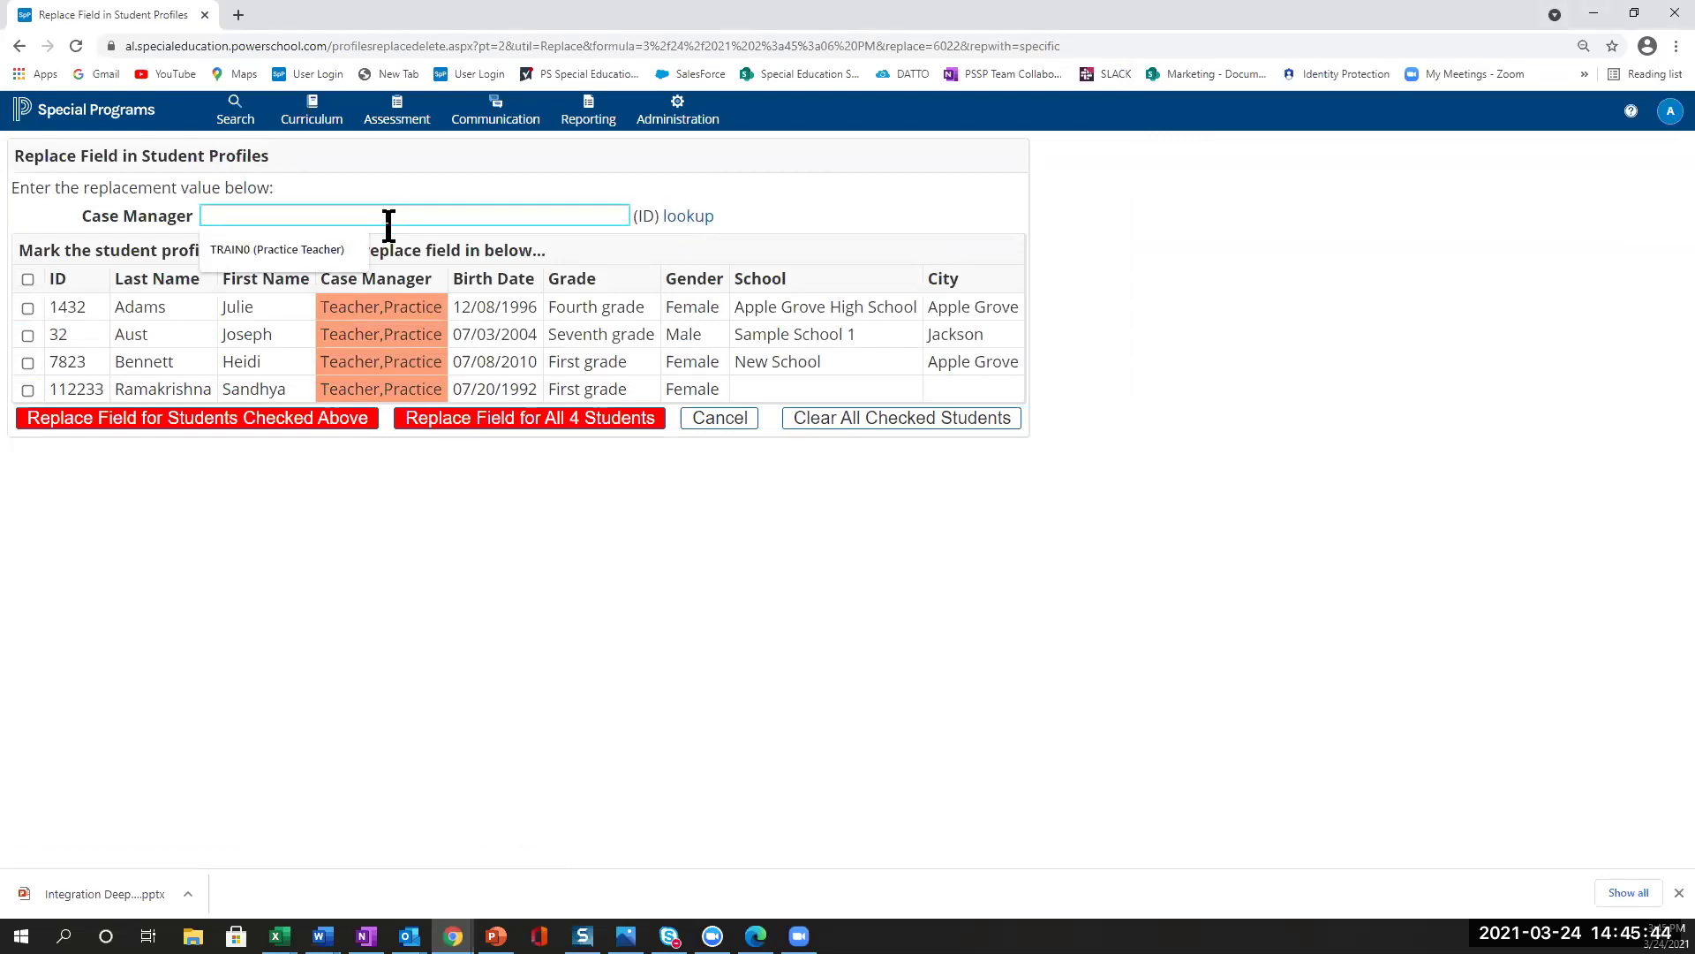
# - Enter 'user' as the Case Manager replacement, open its staff lookup, and shrink the browser window
pyautogui.write('user')
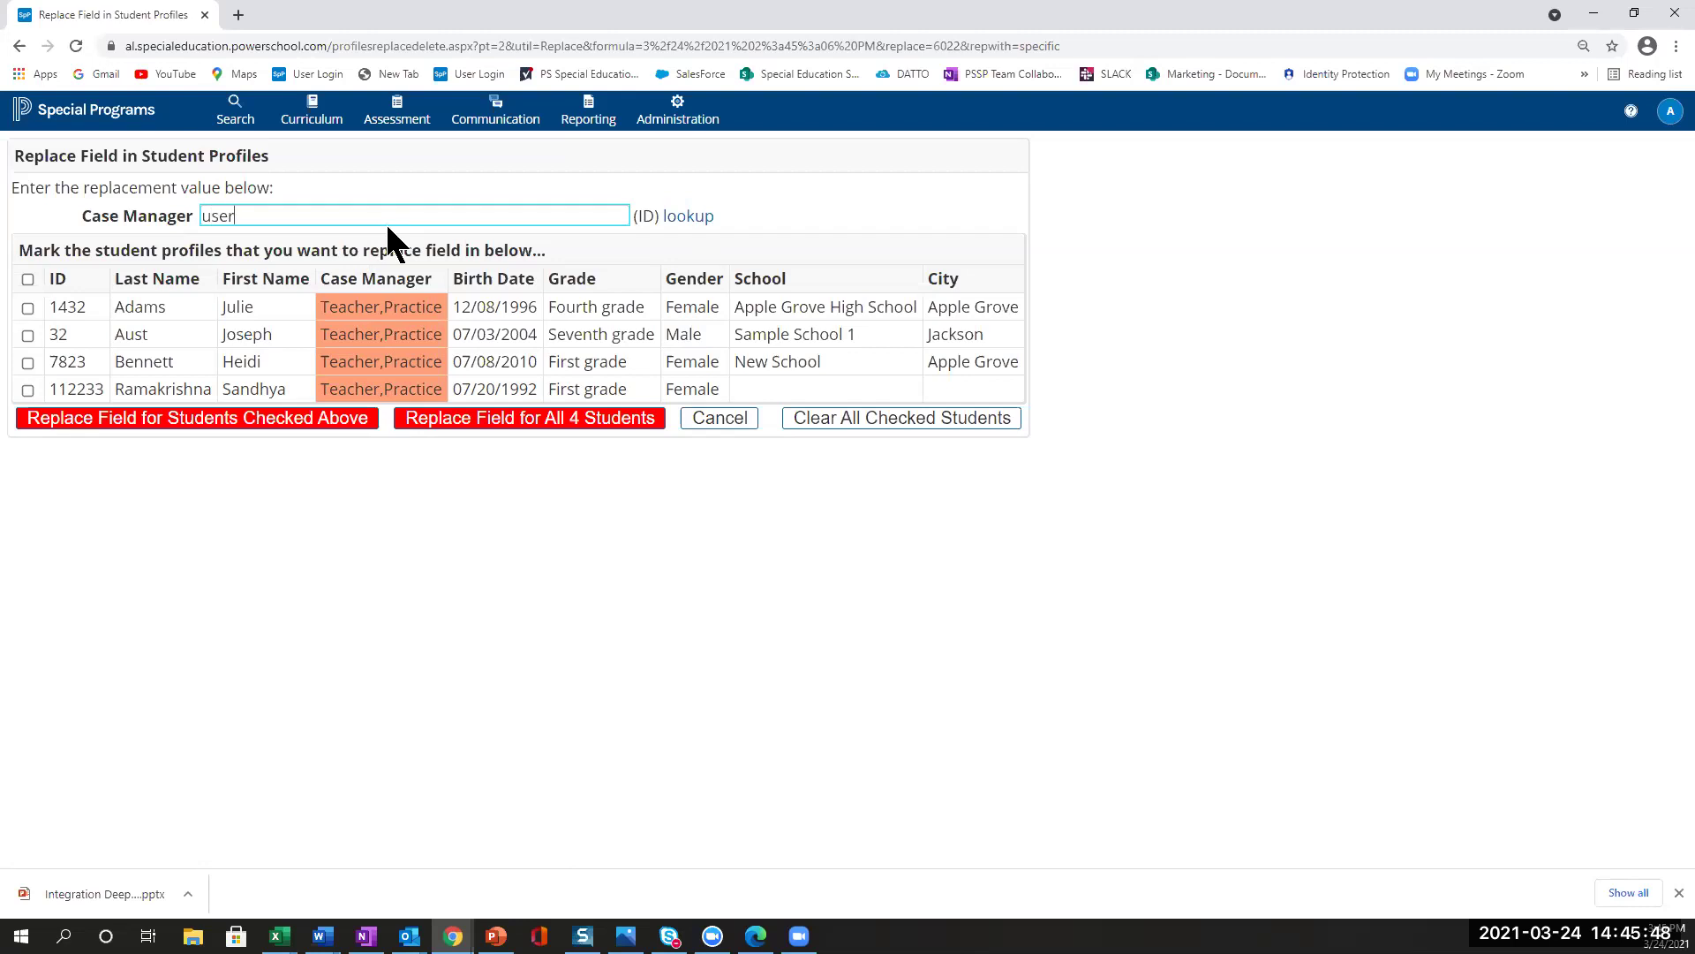
pyautogui.click(688, 216)
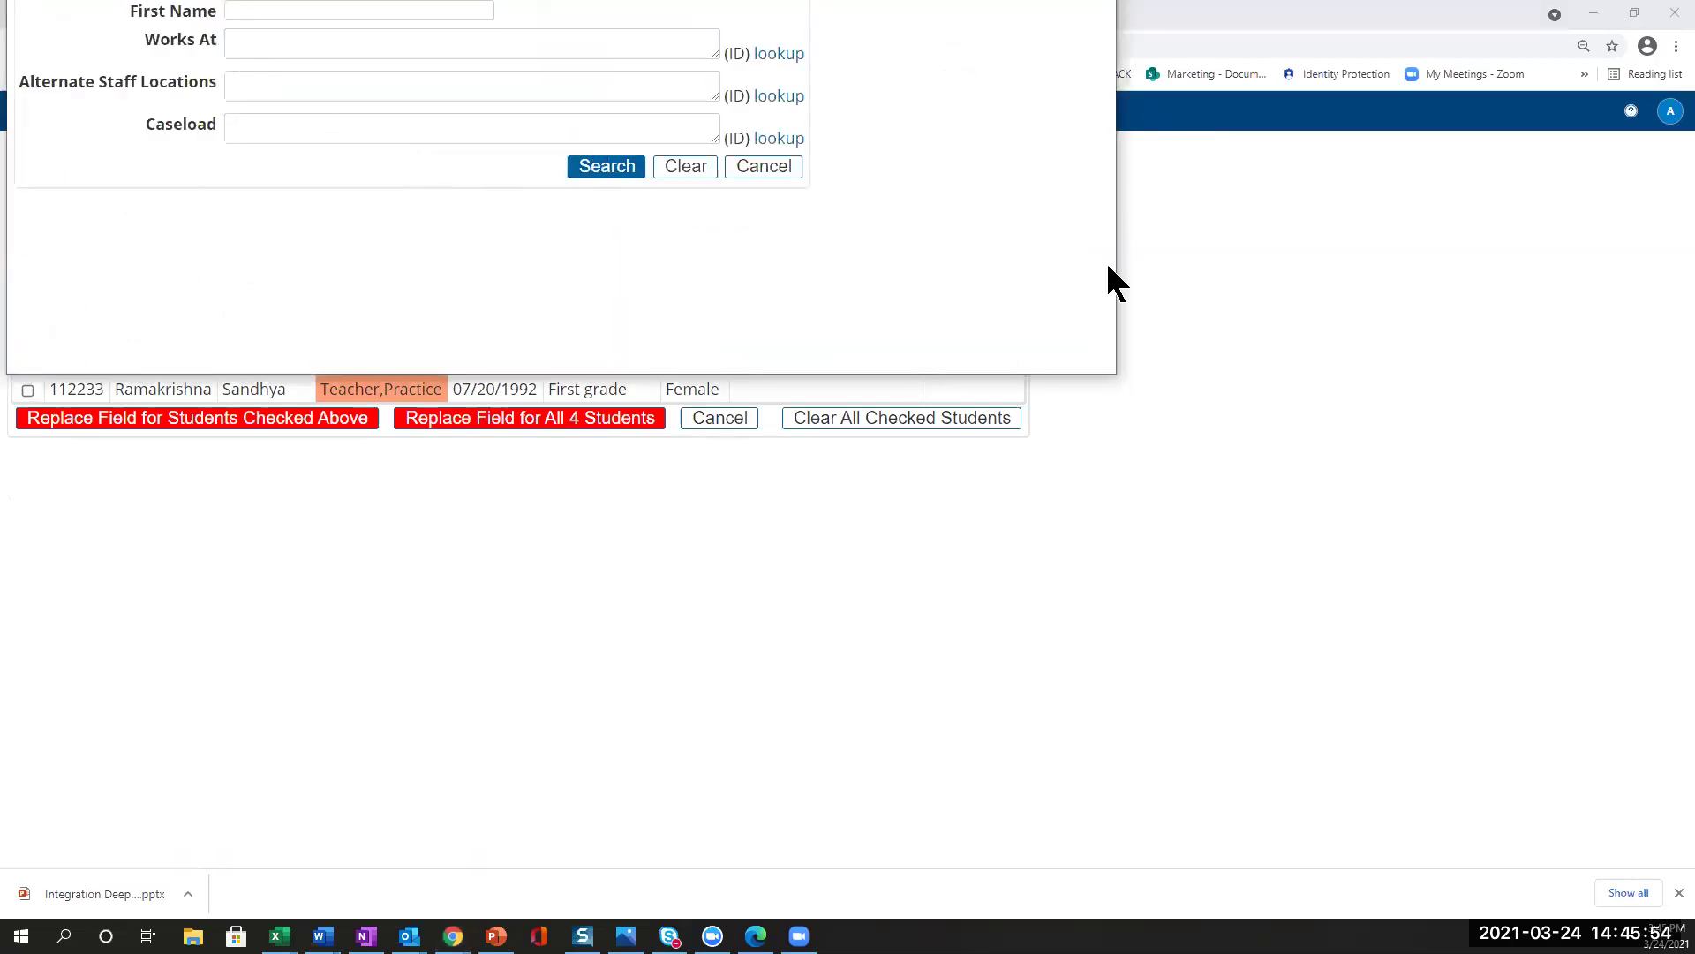
pyautogui.moveTo(628, 18); pyautogui.dragTo(900, 64)
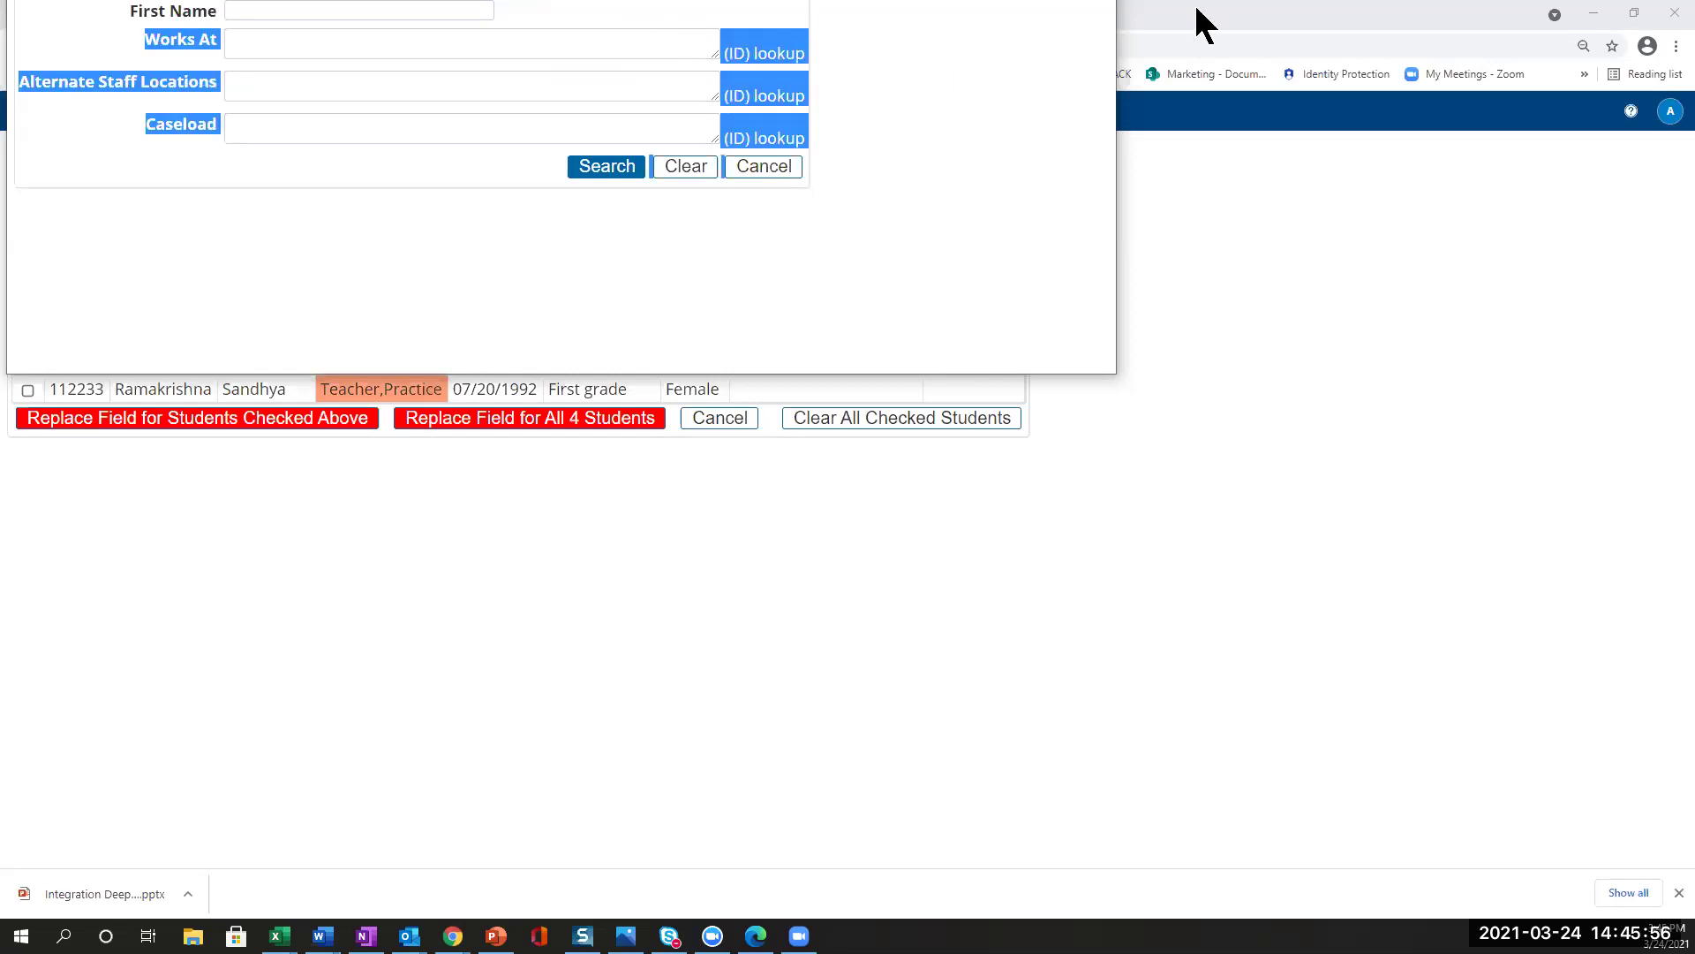
pyautogui.click(1204, 23)
pyautogui.doubleClick(813, 18)
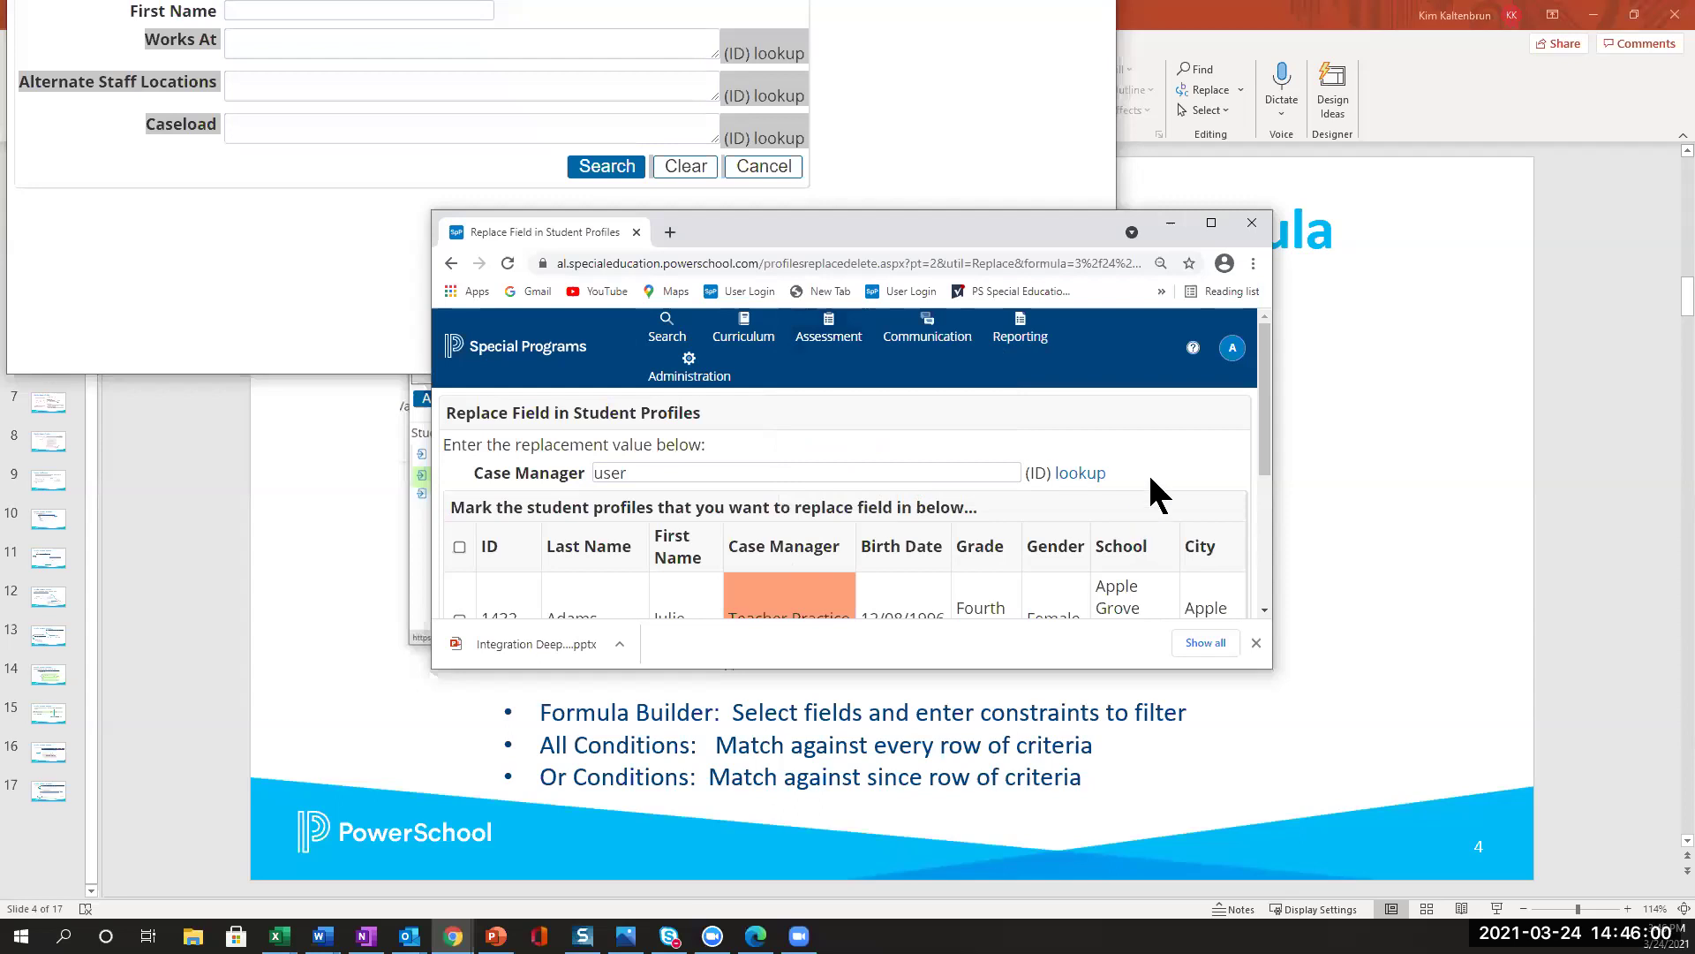
# - Cancel the Case Manager staff lookup and switch over to the Zoom Launch Meeting page
pyautogui.click(1076, 475)
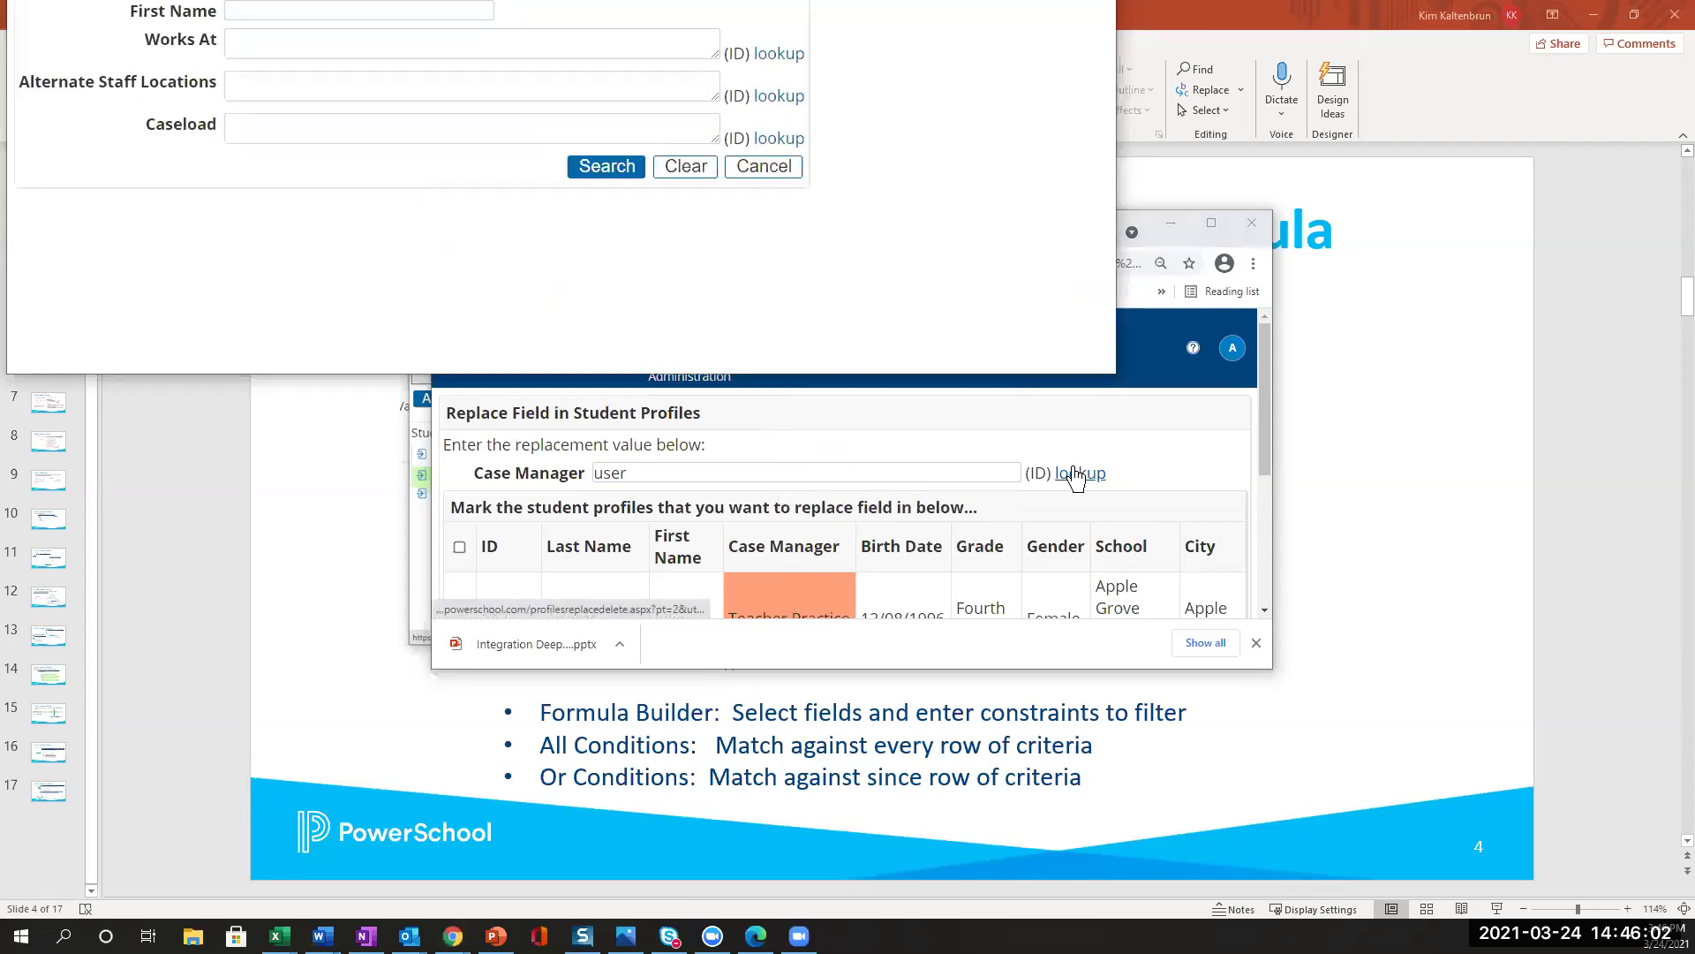
pyautogui.click(757, 165)
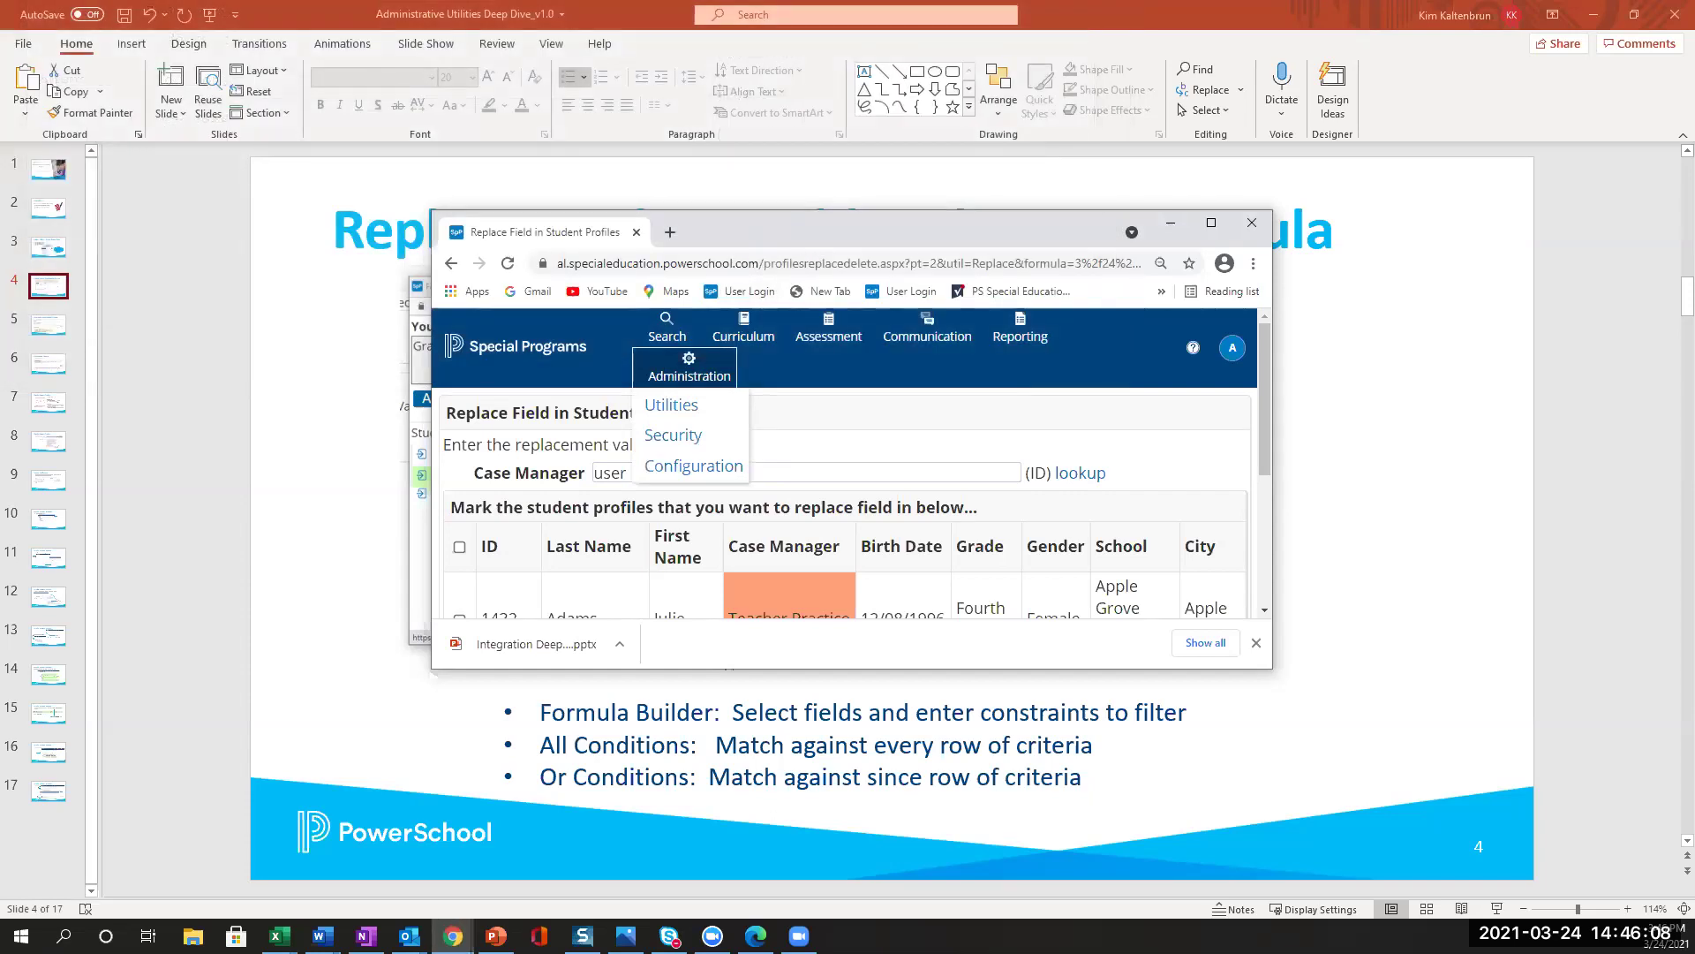
pyautogui.hotkey('alt', 'Tab')
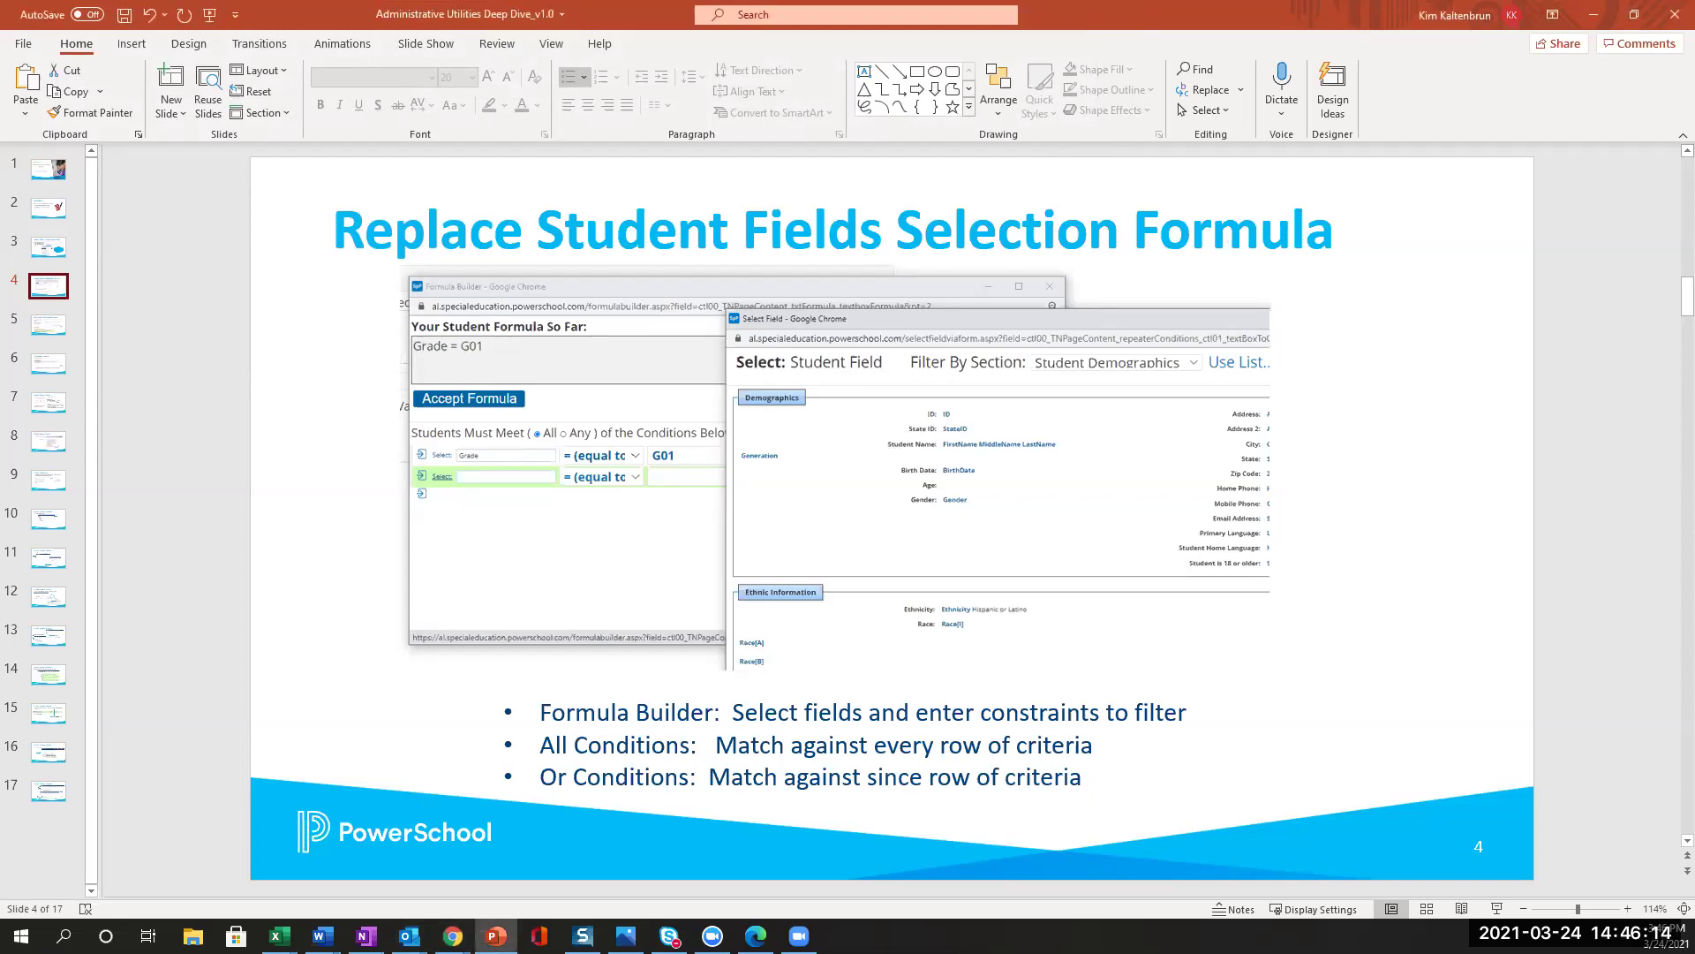
pyautogui.hotkey('alt', 'Tab')
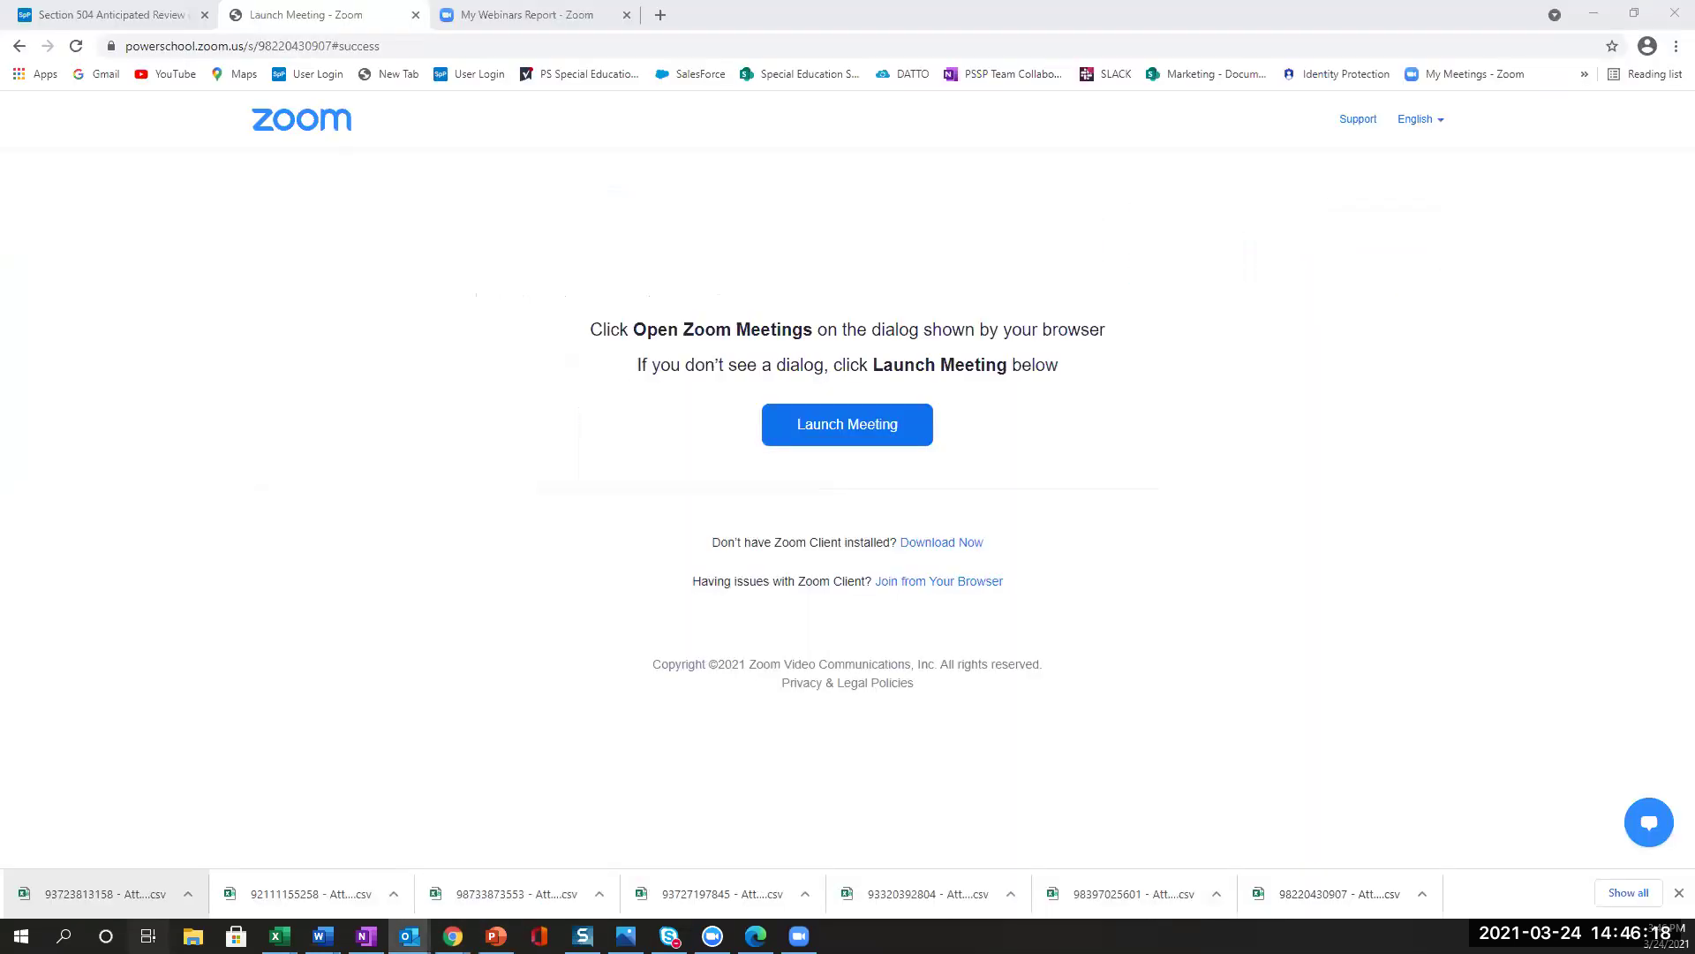
# - Review the open windows, then return to the PowerSchool Replace Field in Student Profiles window
pyautogui.press('super+Tab')
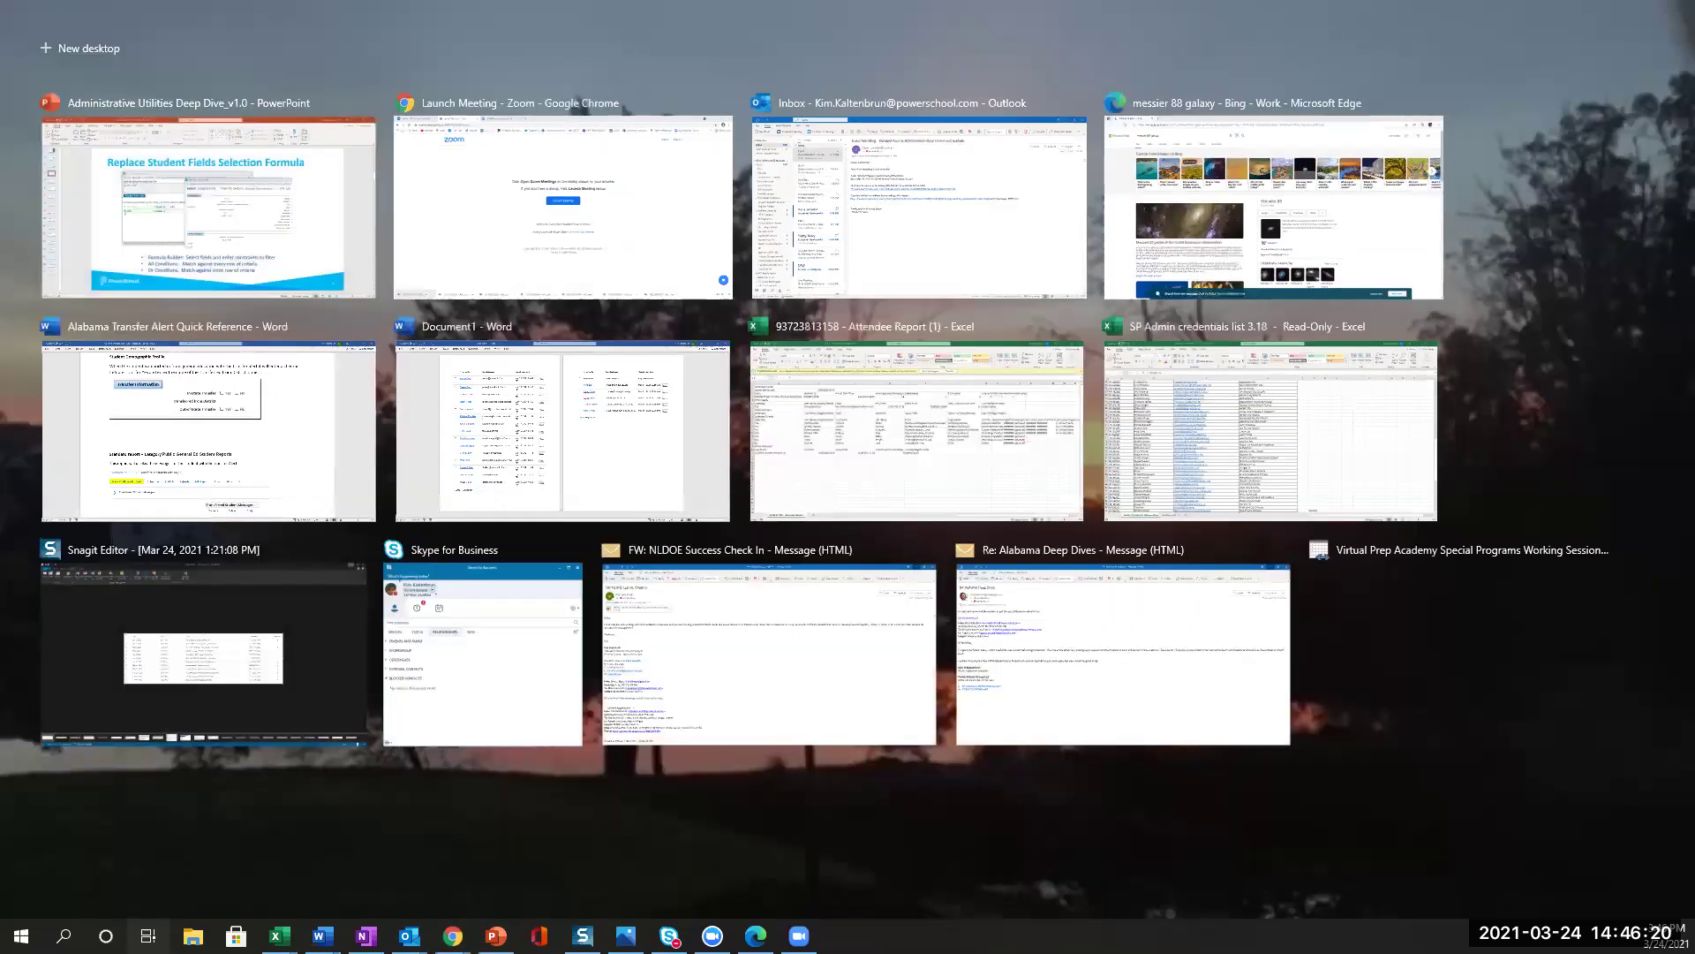
pyautogui.press('Escape')
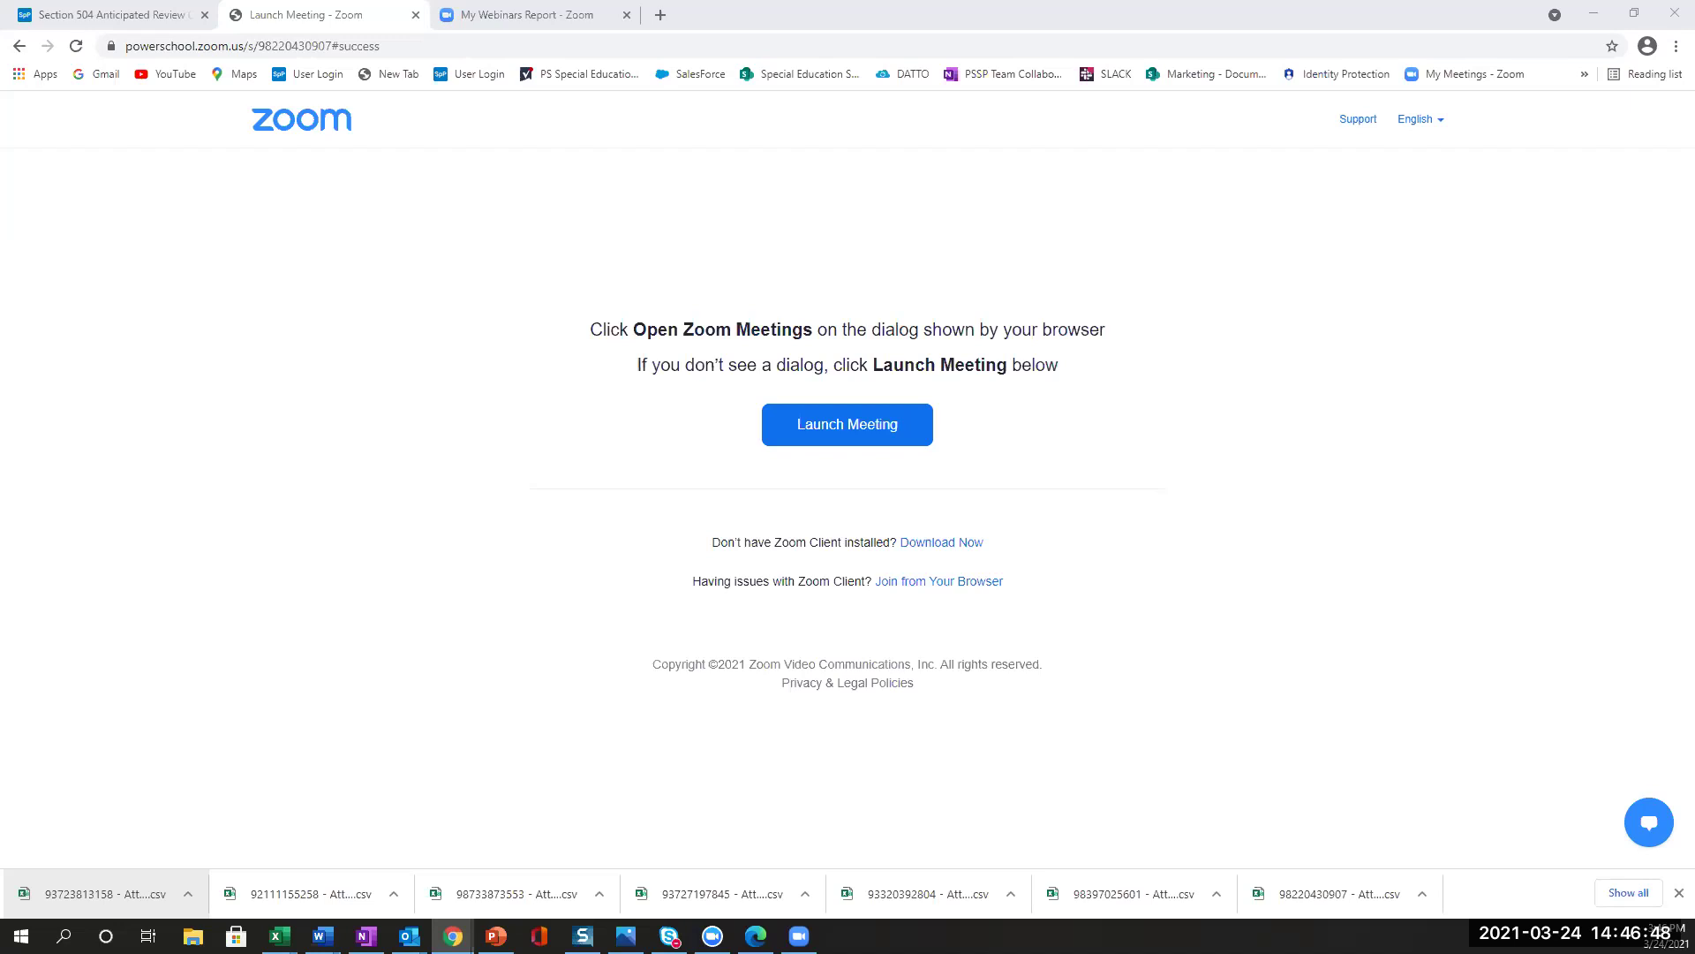
pyautogui.hotkey('alt', 'Tab')
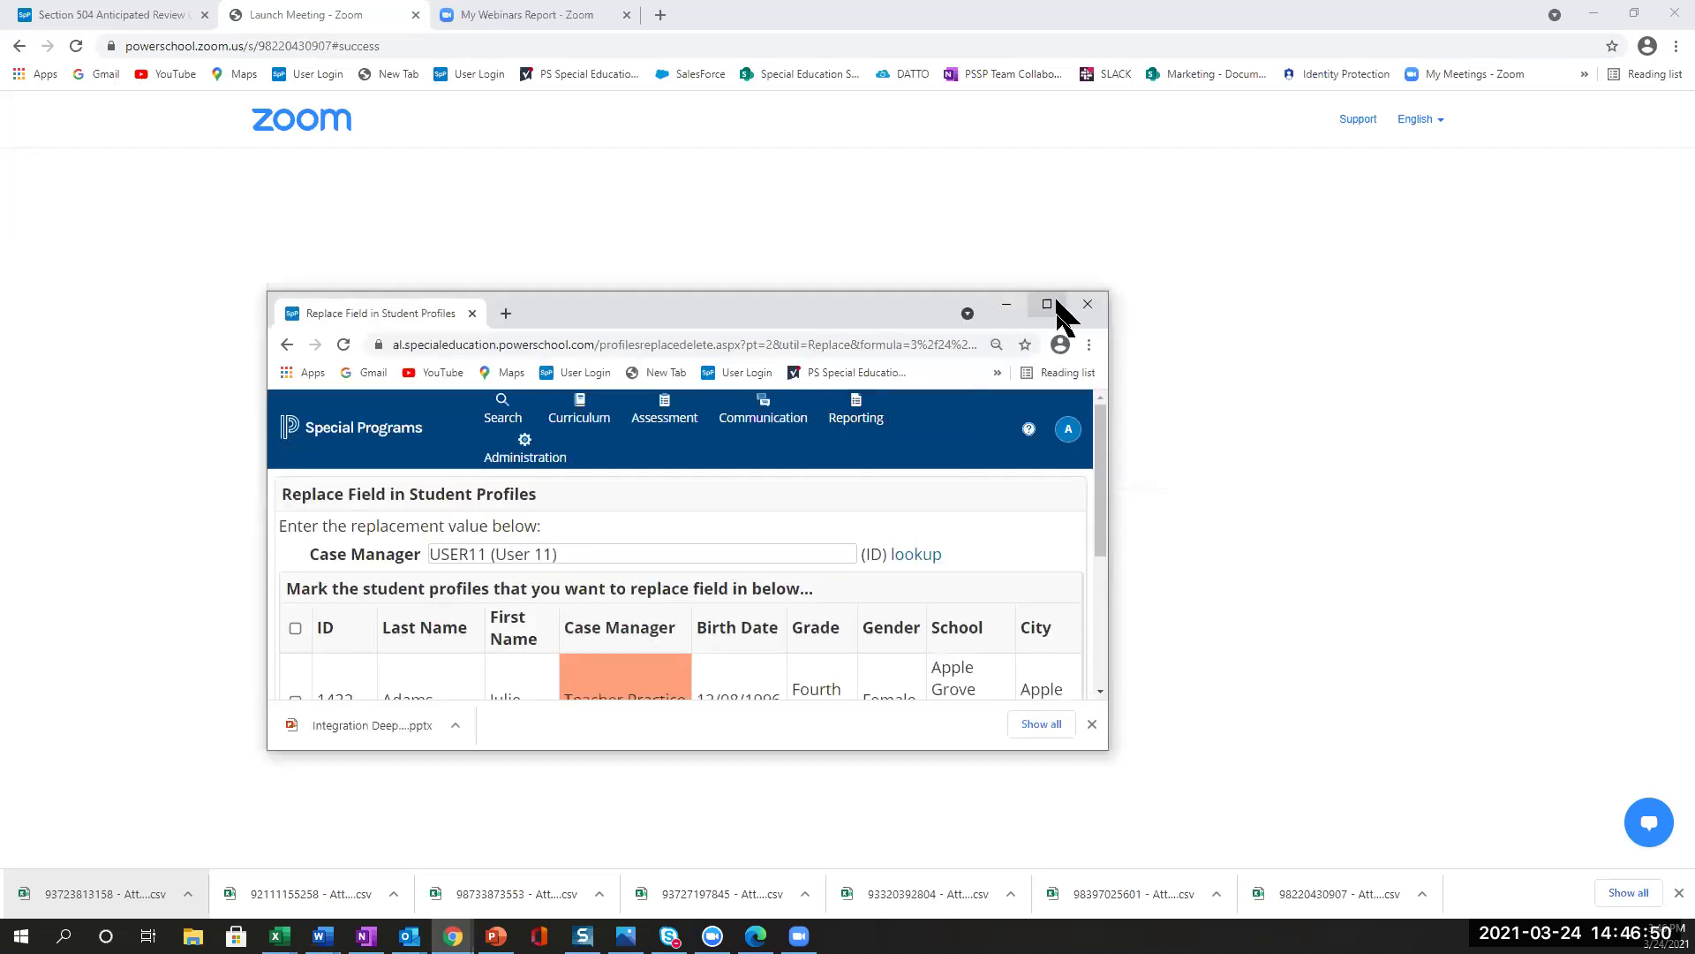
# - Maximize the window, check only the Bennett and Ramakrishna rows, and choose Replace Field for All 4 Students
pyautogui.press('super+Up')
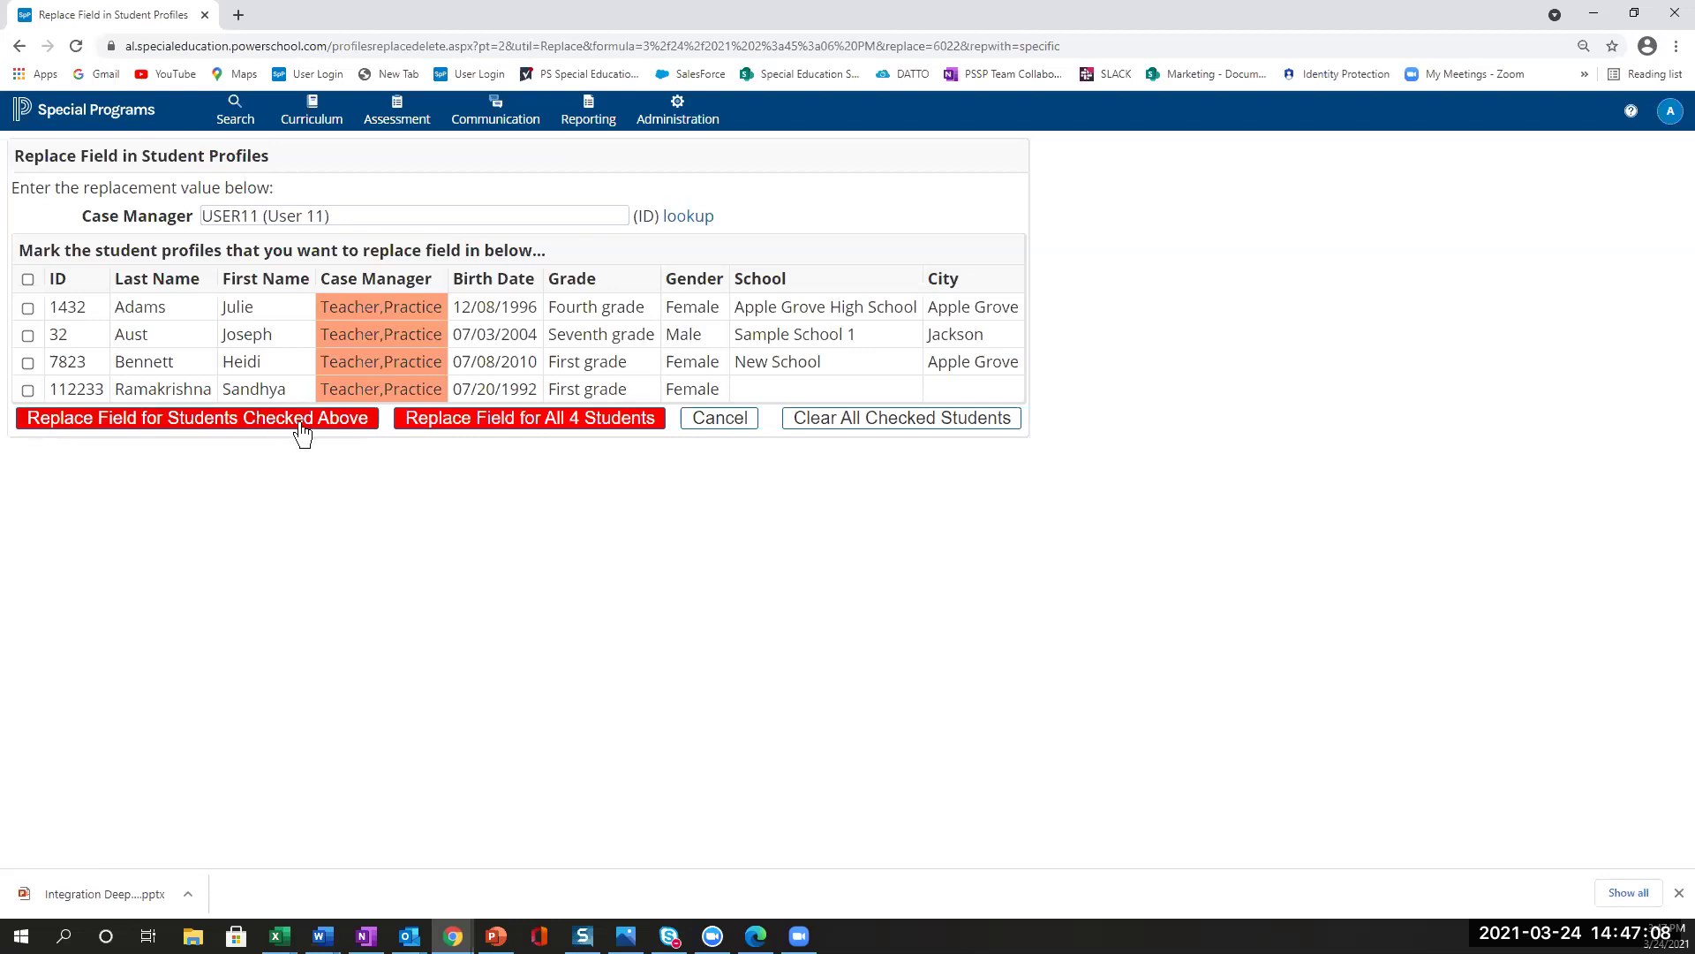
pyautogui.click(28, 279)
pyautogui.click(27, 279)
pyautogui.click(27, 335)
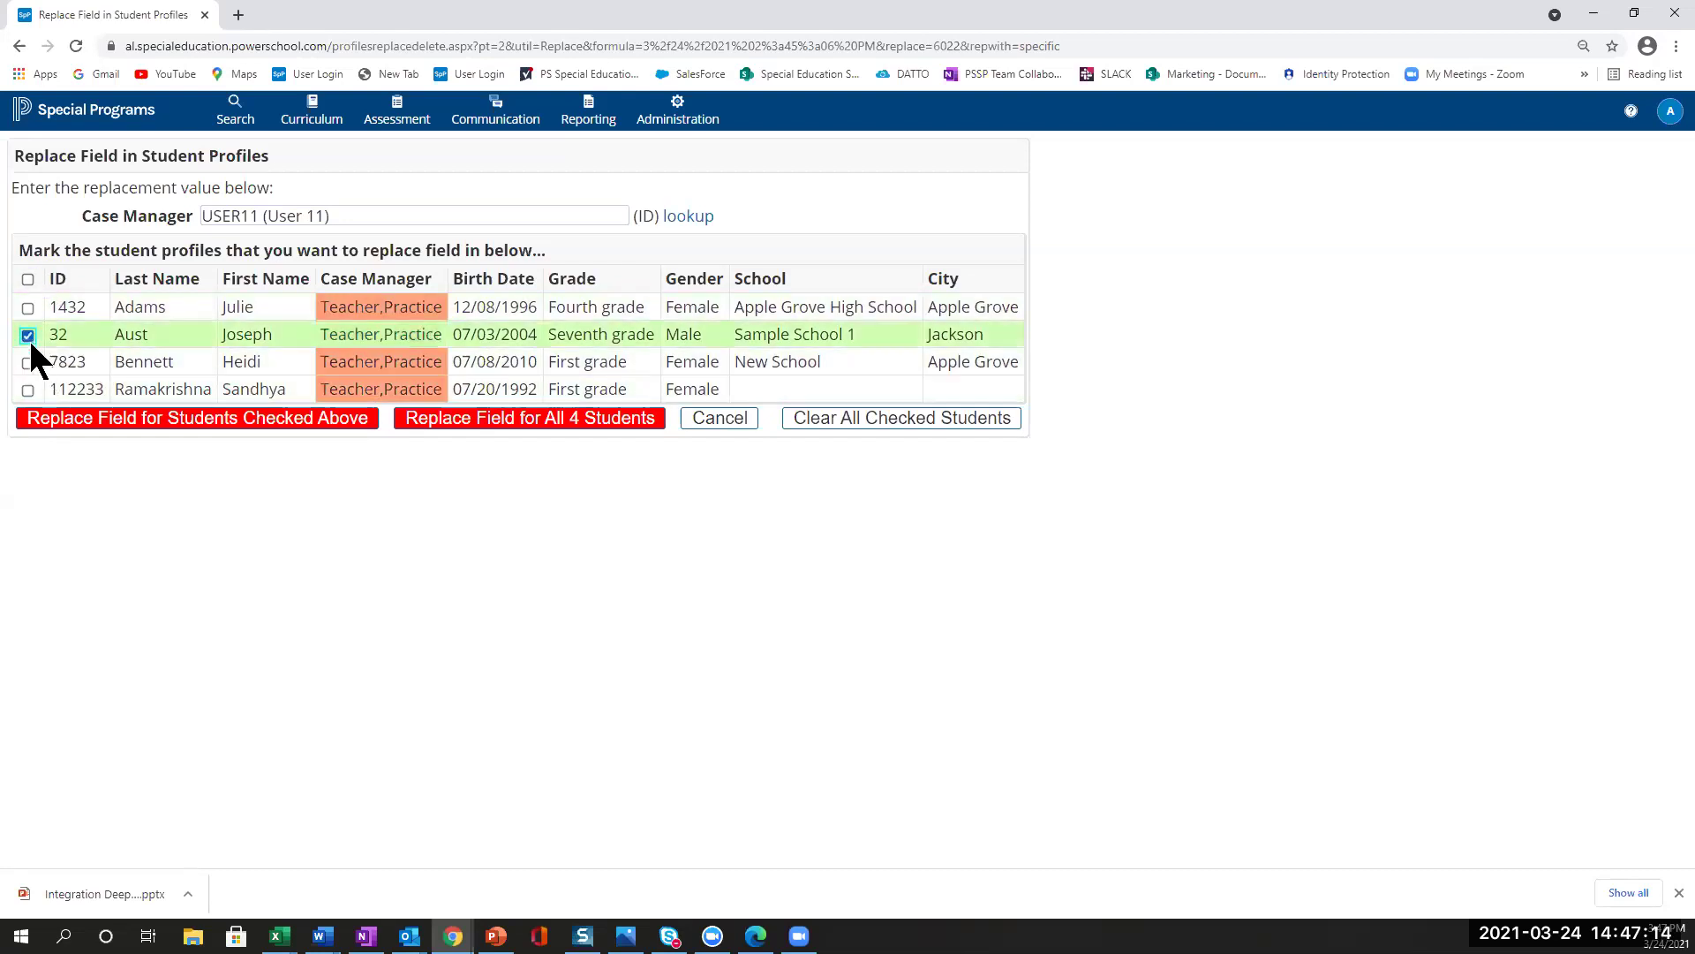
pyautogui.click(28, 390)
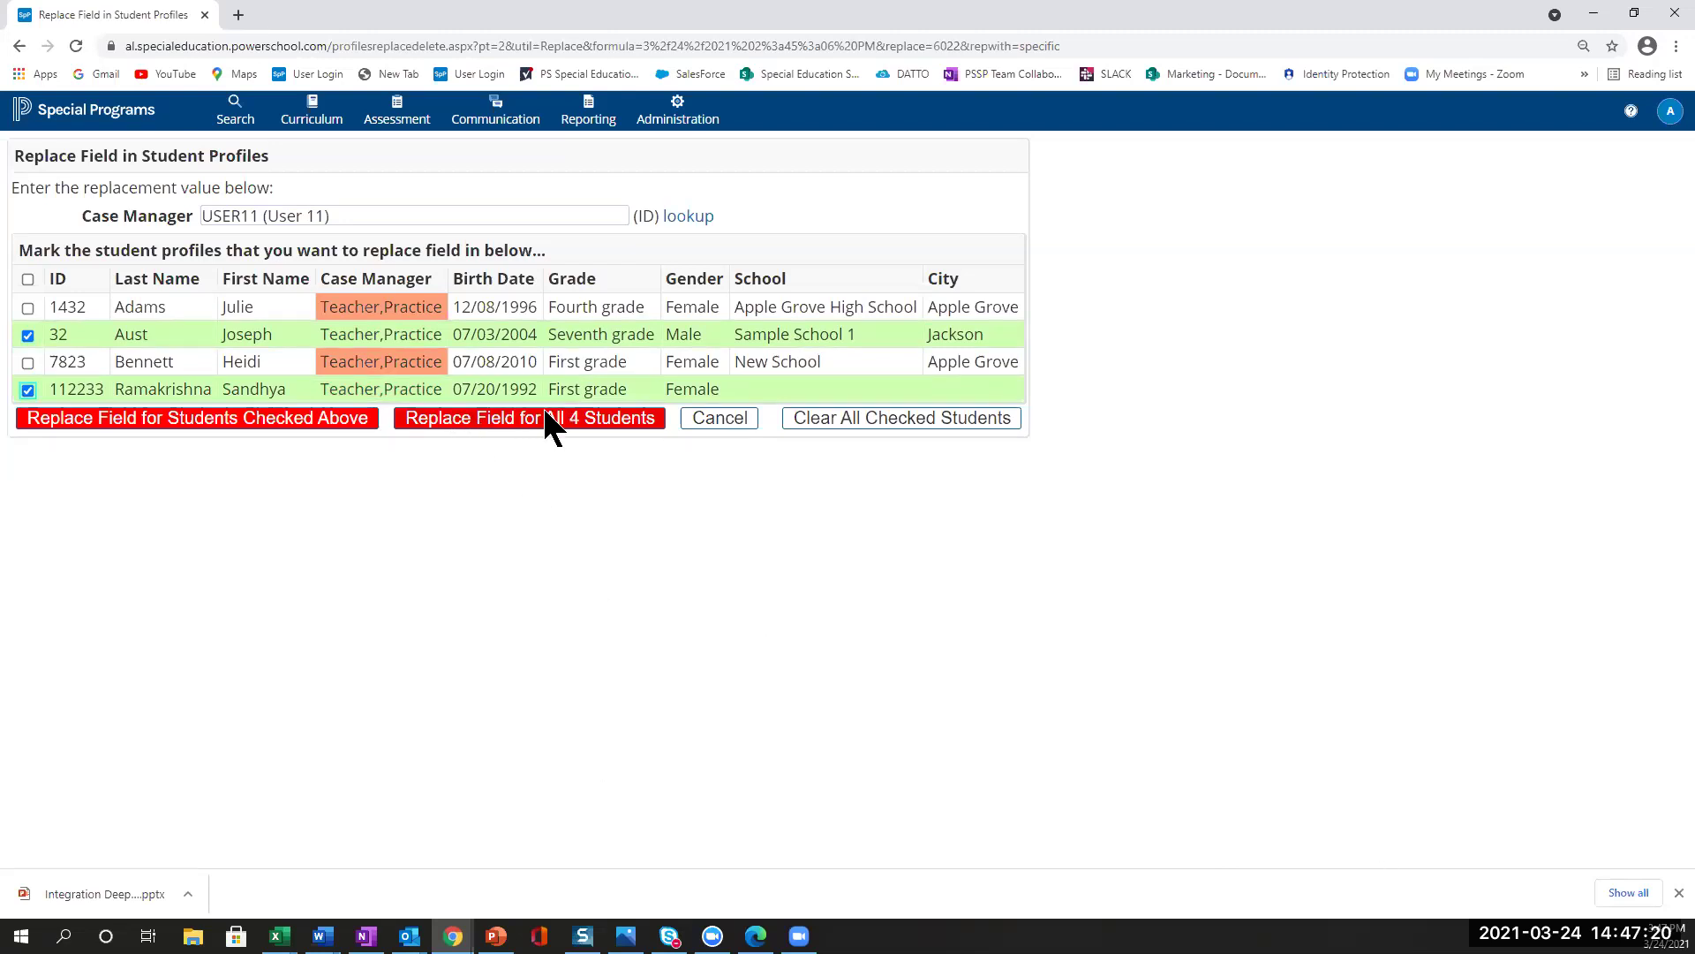
pyautogui.click(27, 336)
pyautogui.click(27, 363)
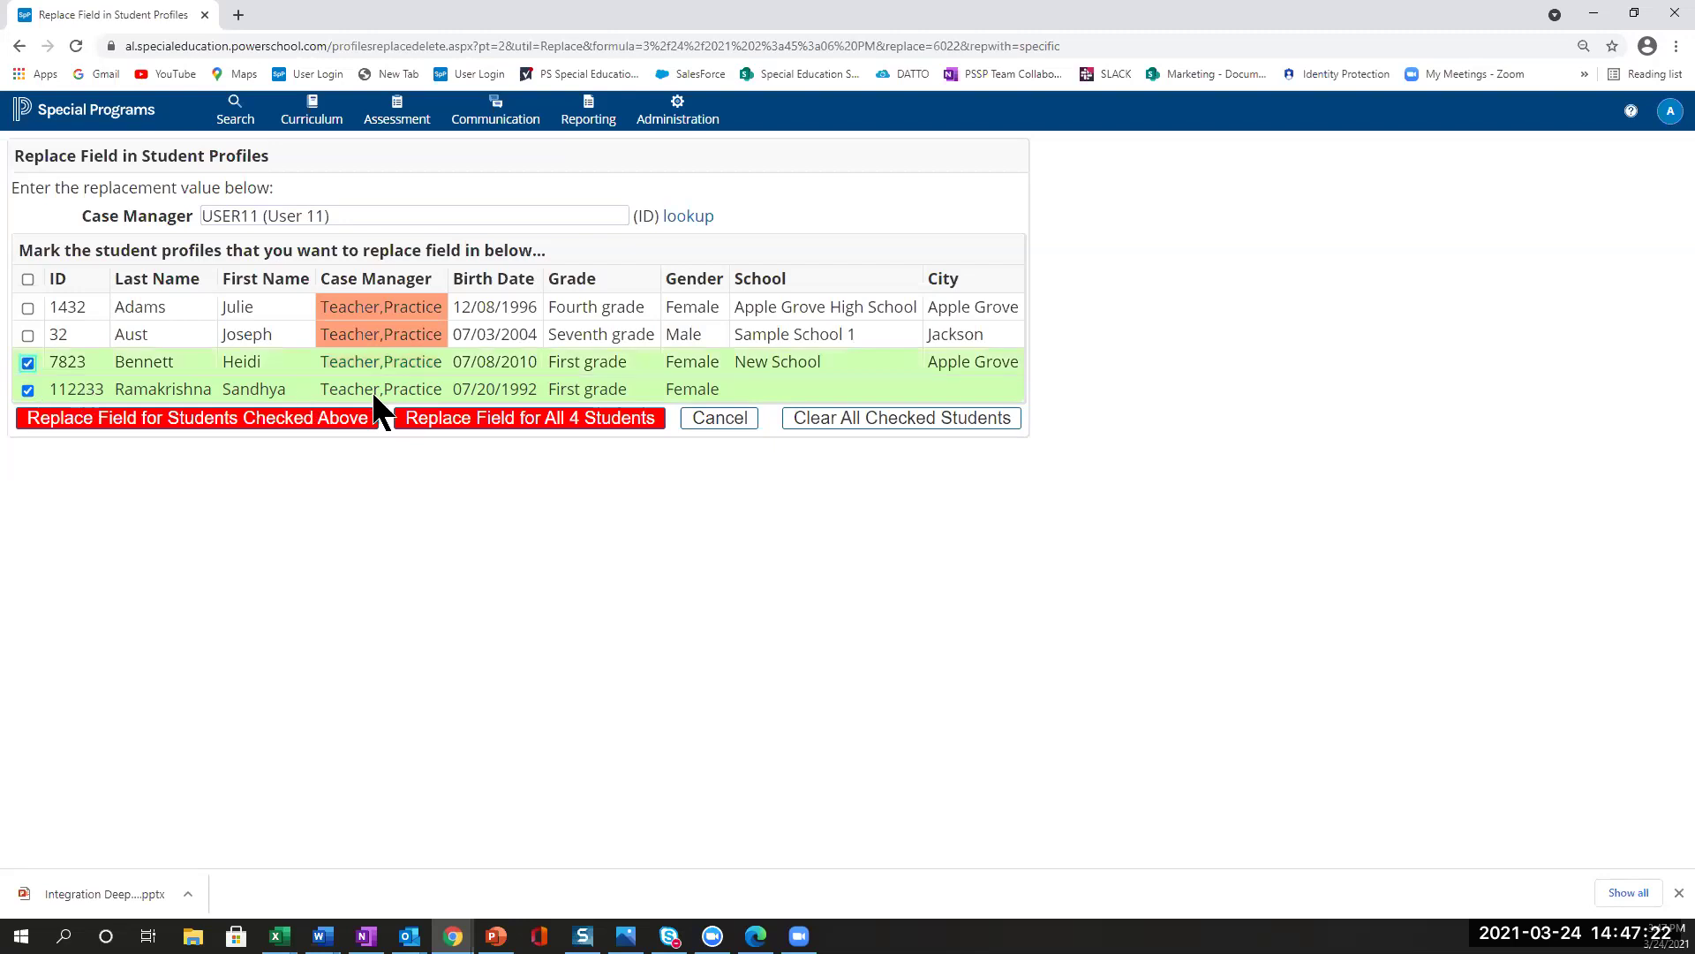
pyautogui.click(494, 424)
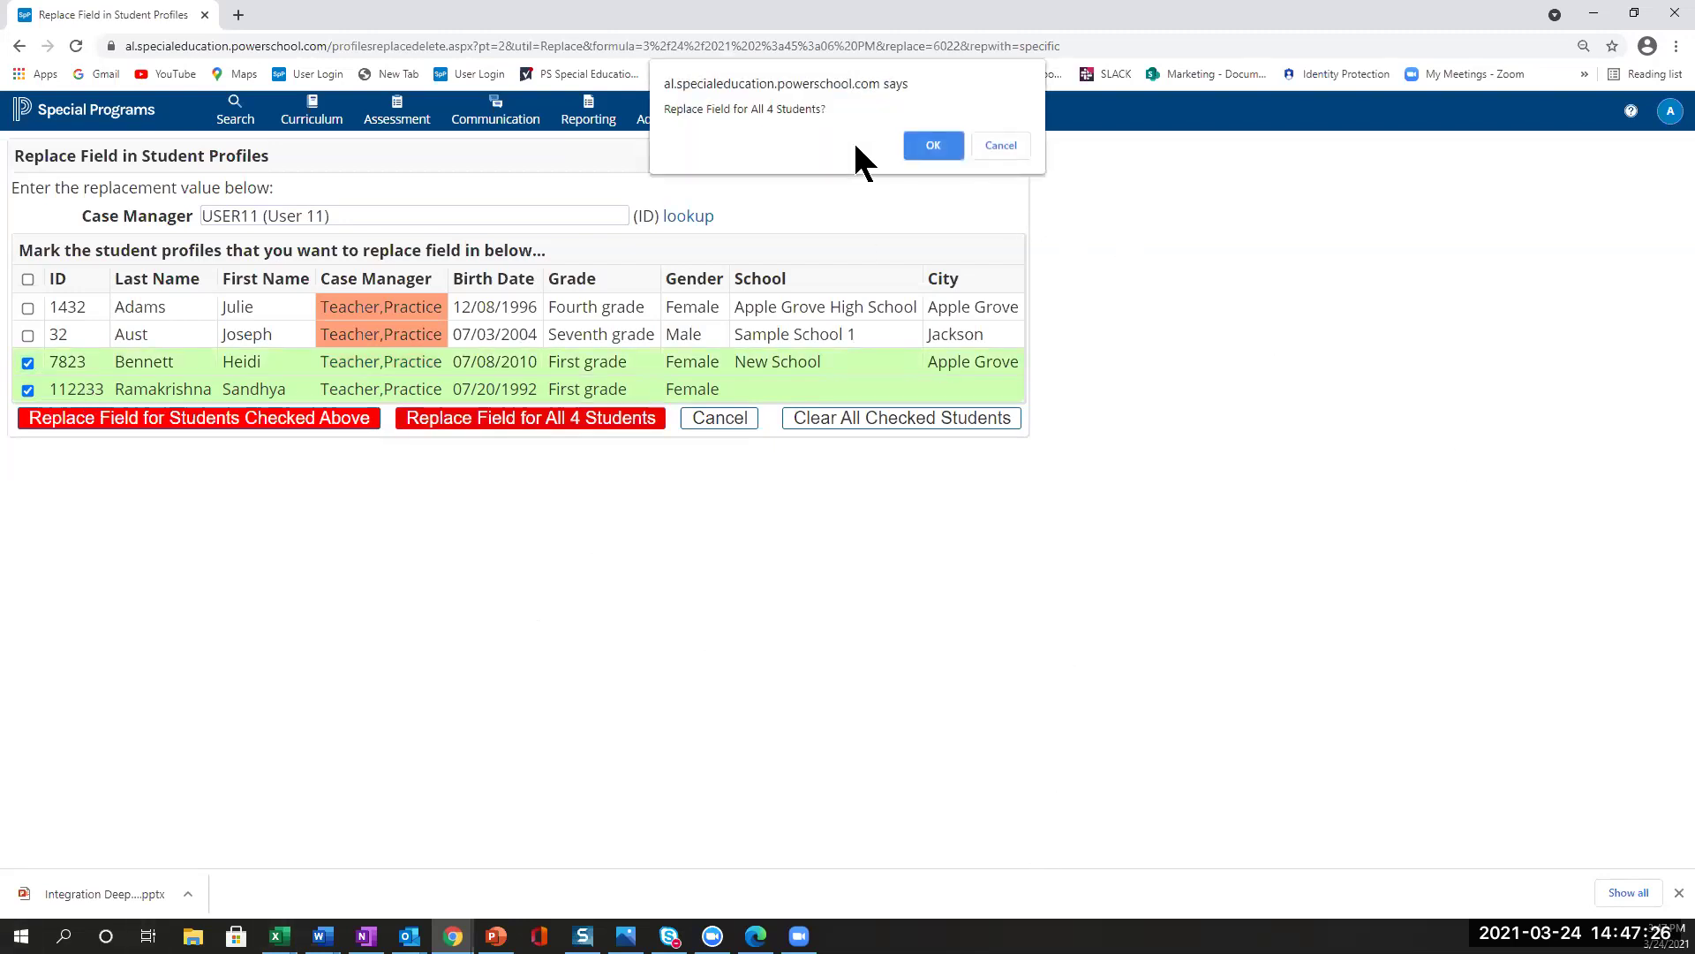
# - Cancel the all-students prompt and replace Case Manager for only the two checked students
pyautogui.click(1002, 146)
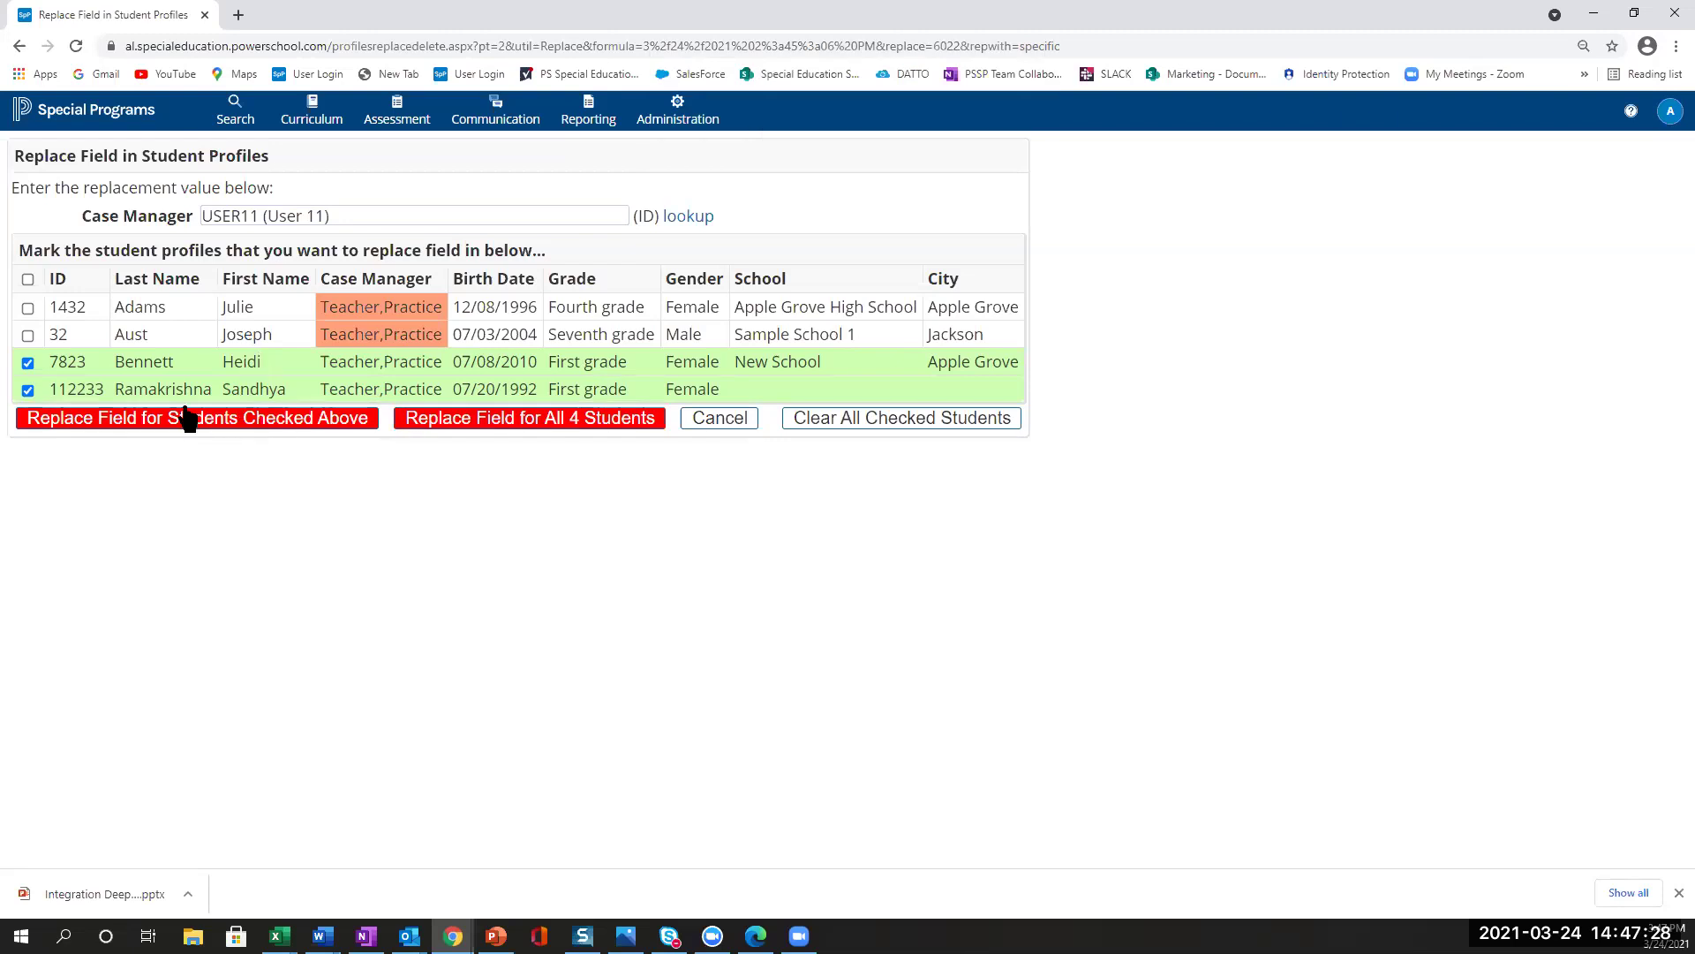
pyautogui.click(186, 417)
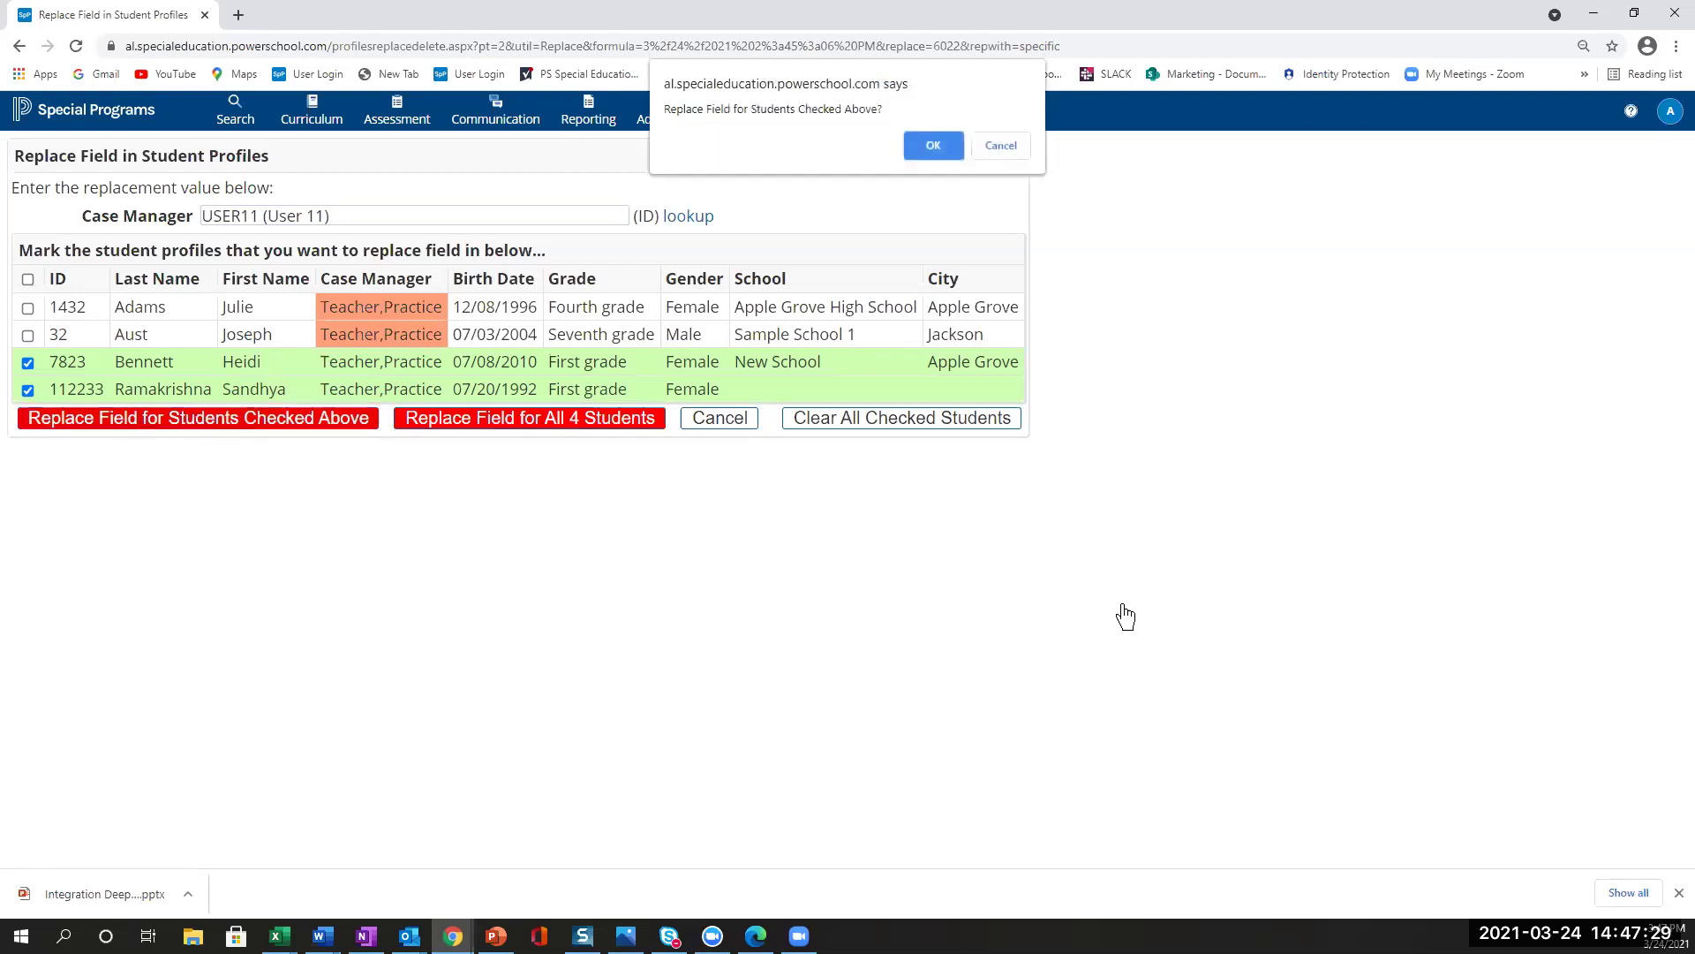
pyautogui.click(918, 148)
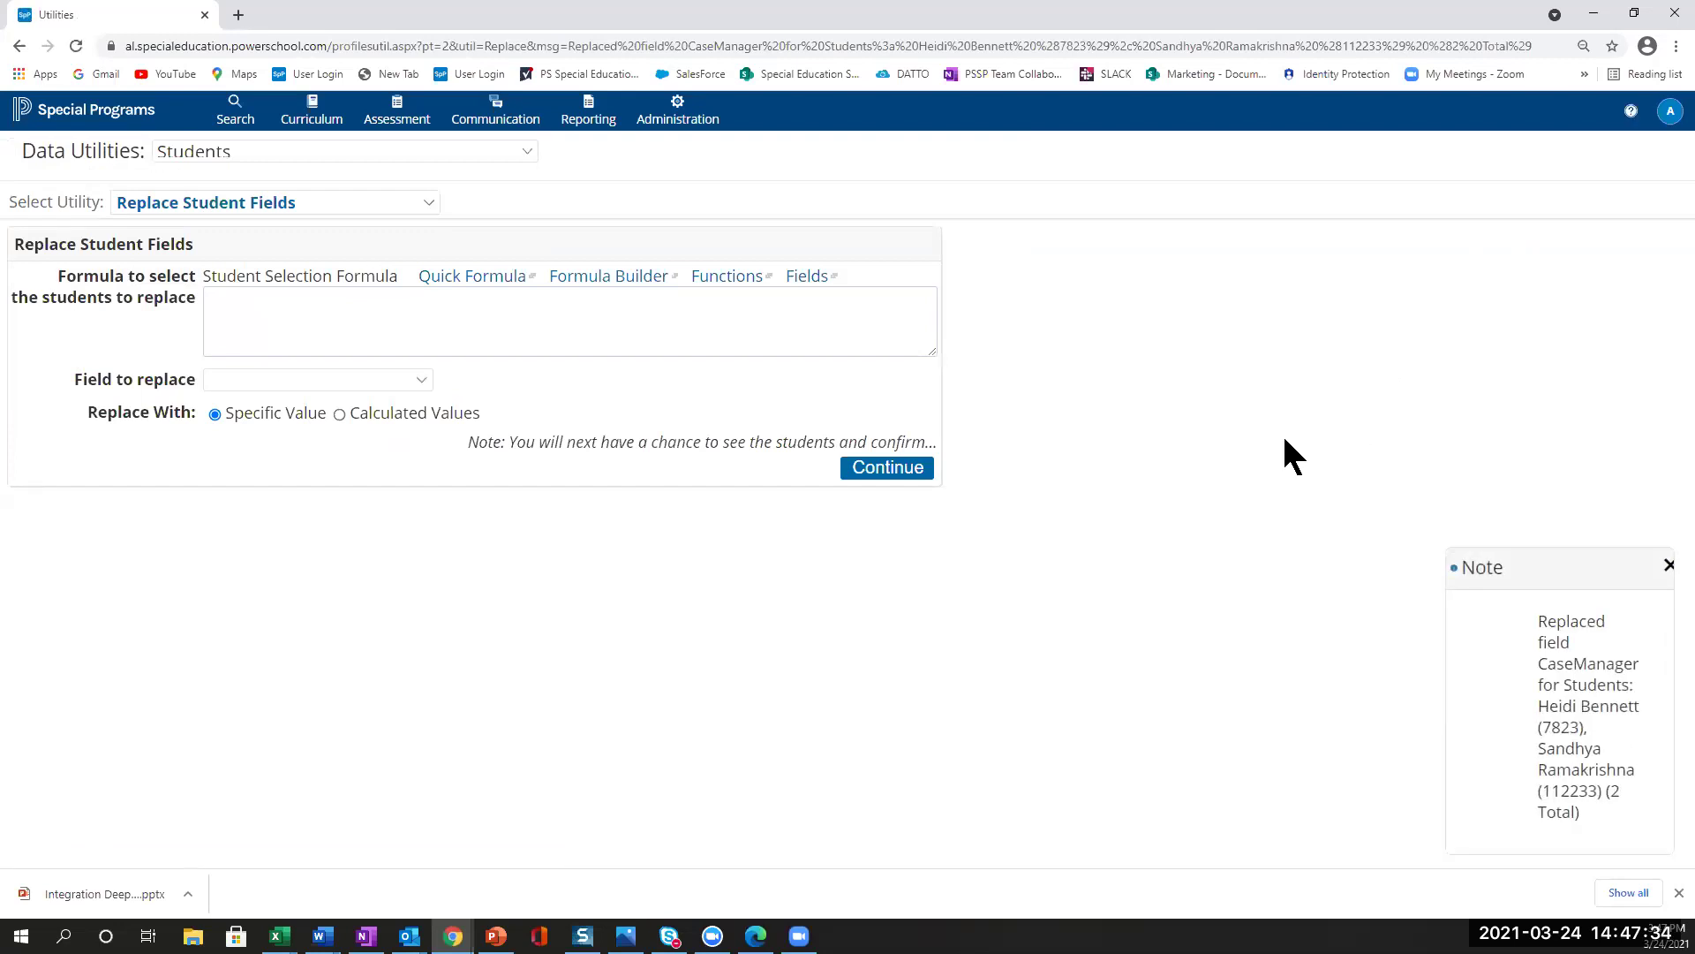
# - Return to the PowerPoint presentation's slide 3, Replace Student Fields
pyautogui.click(496, 935)
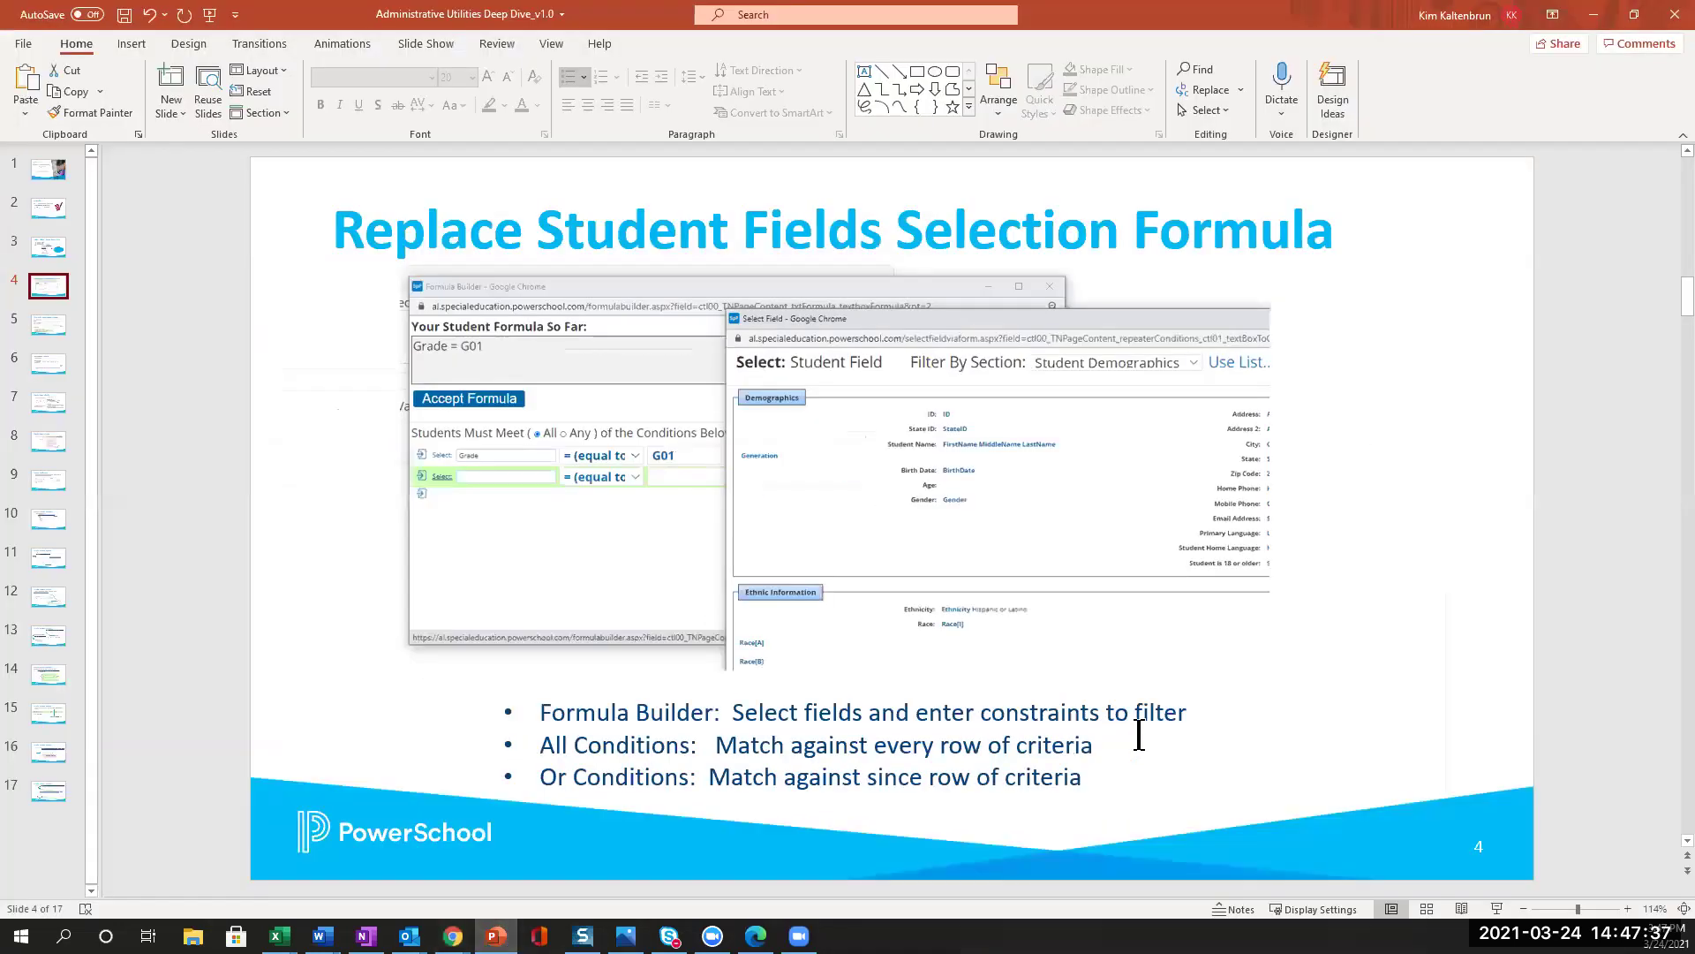
pyautogui.click(1139, 744)
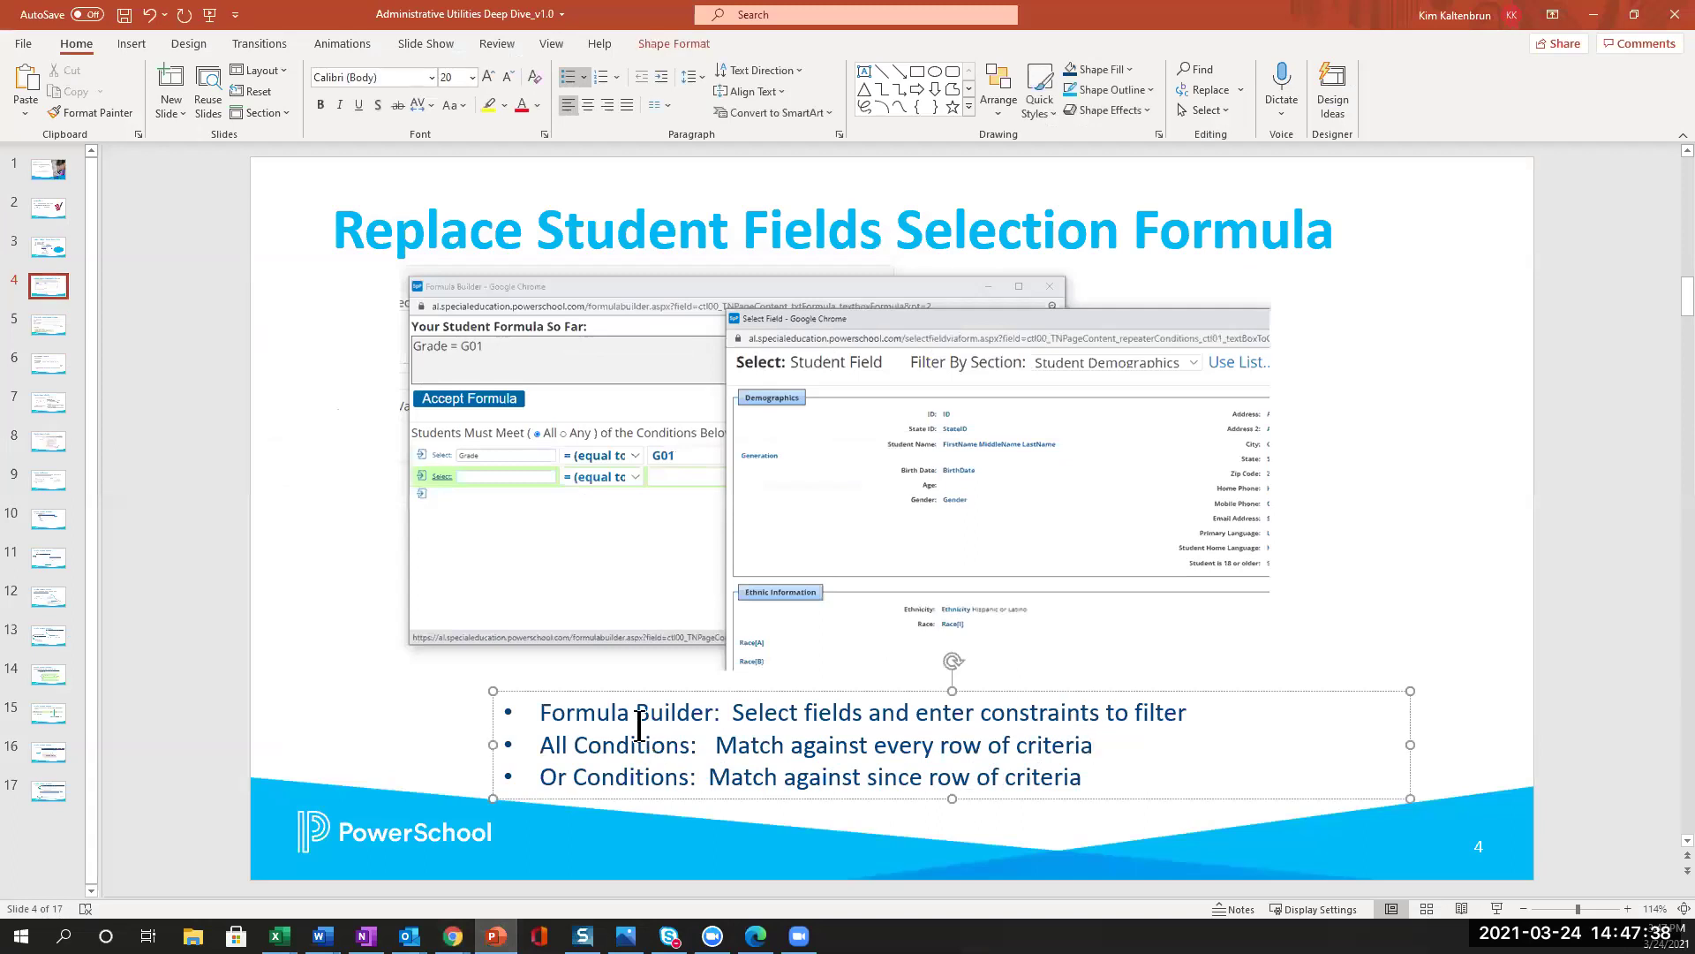
pyautogui.press('pageup')
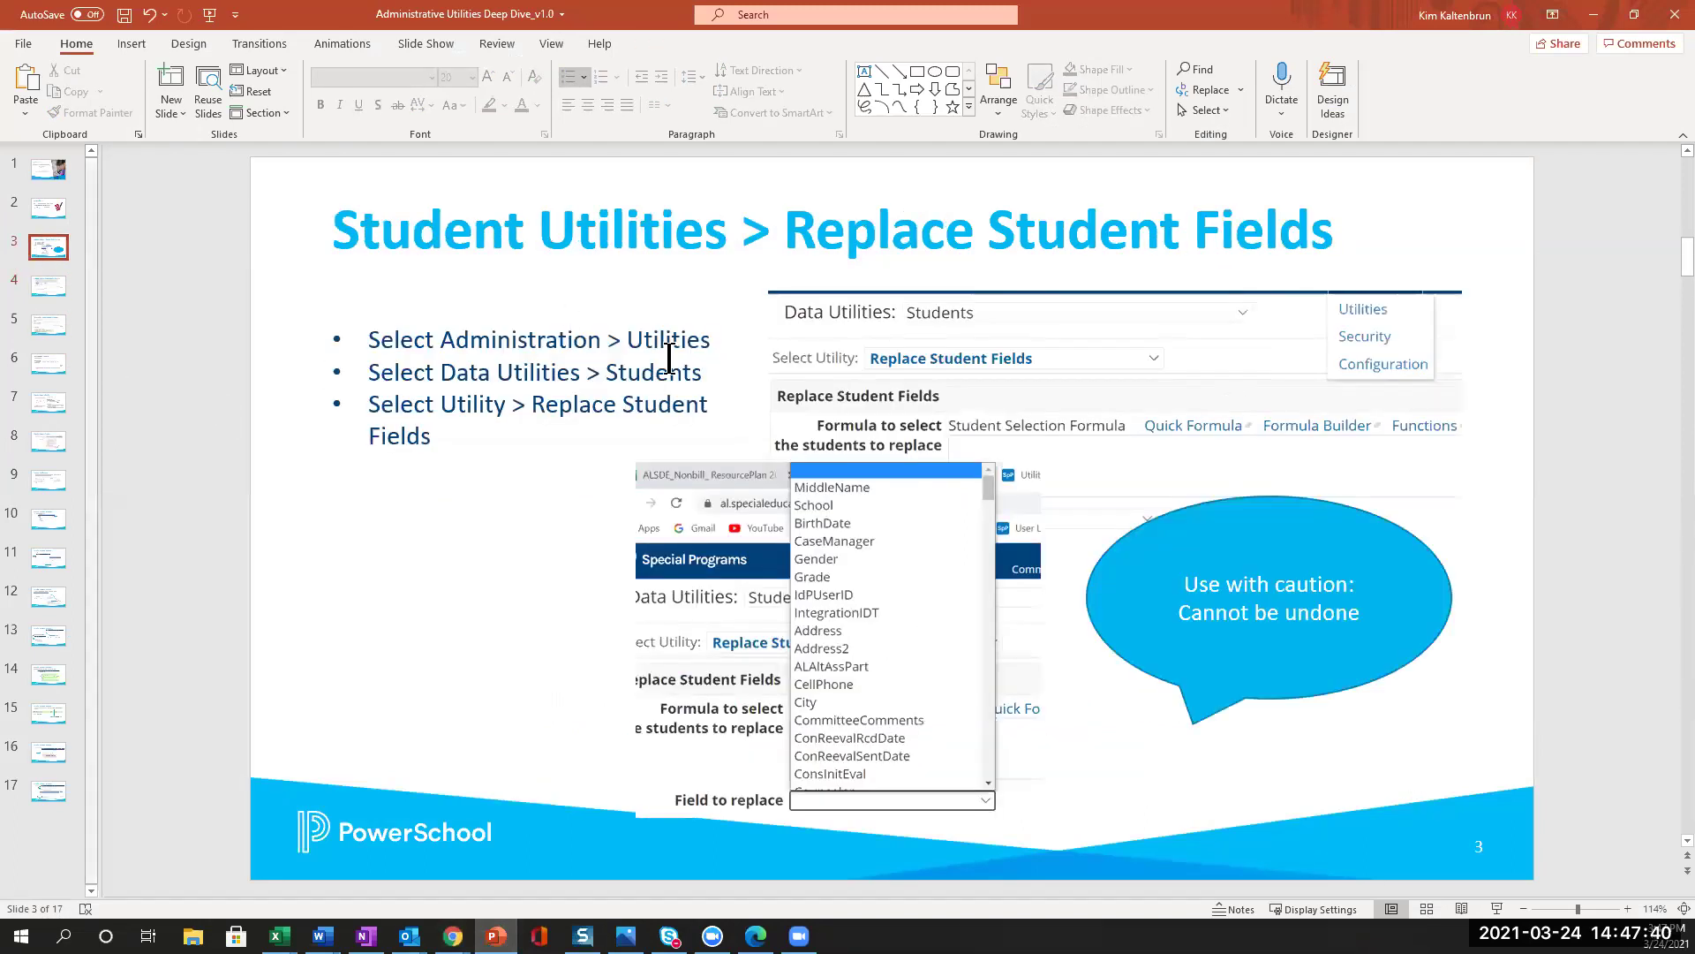
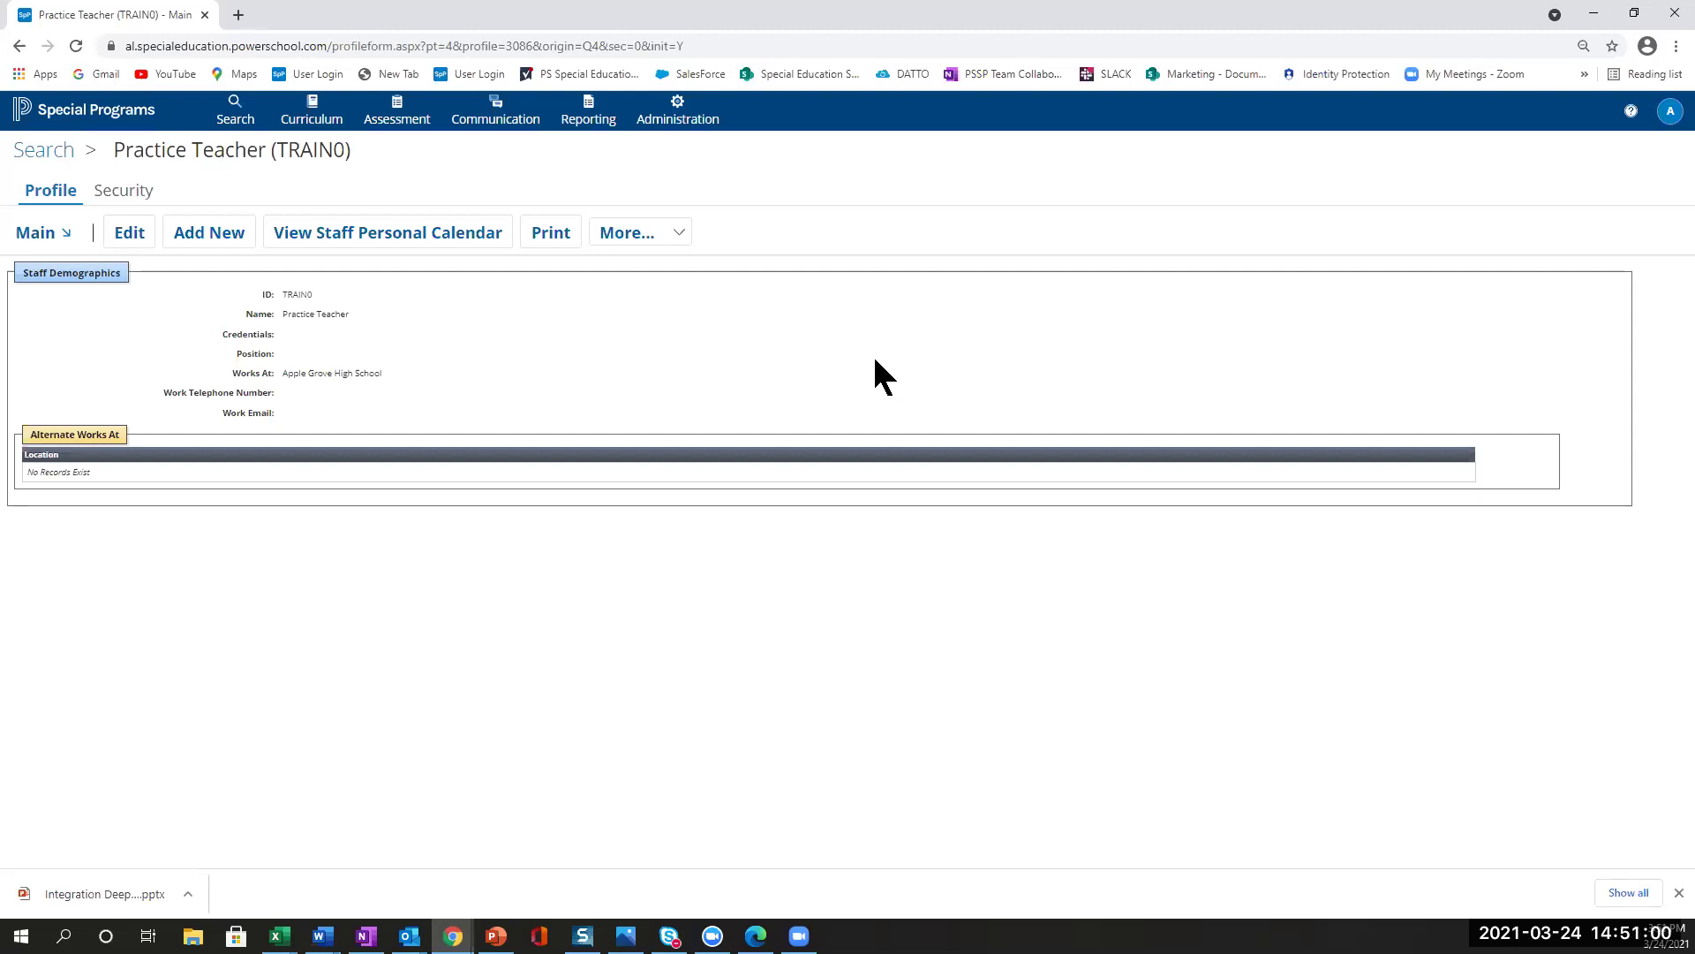
# - Open the TRAIN0 staff profile for editing, view the Position list, and zoom the page in
pyautogui.click(132, 240)
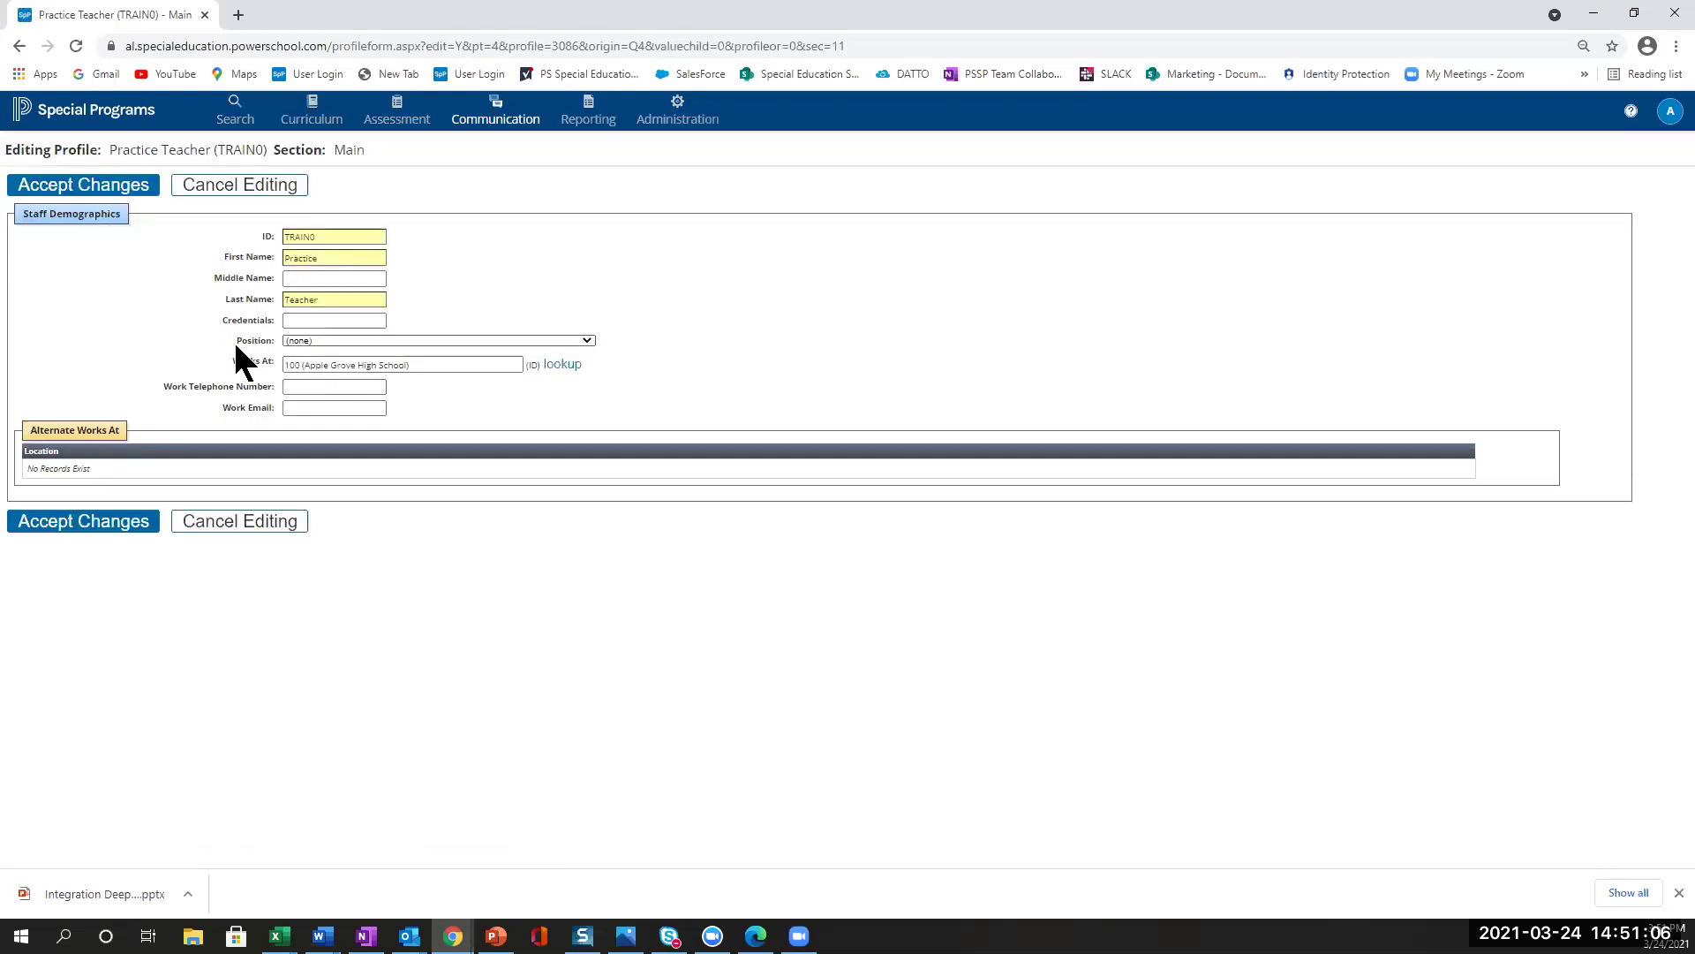
pyautogui.click(349, 341)
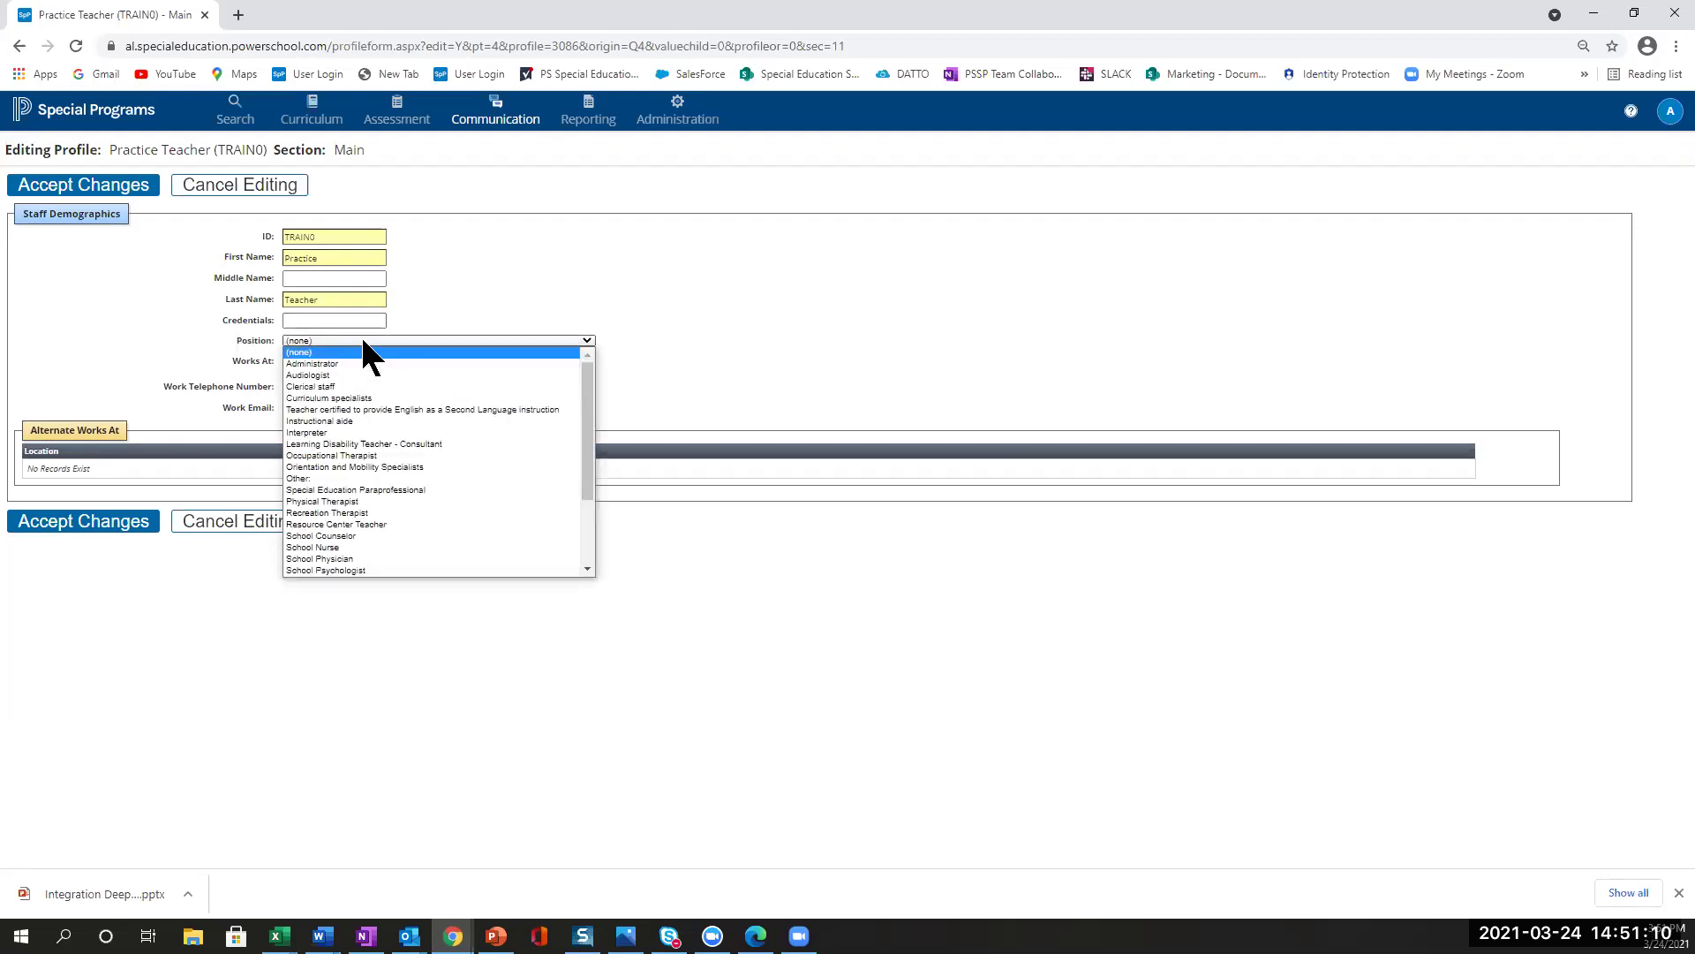
pyautogui.hotkey('ctrl', '+')
pyautogui.hotkey('ctrl', '+')
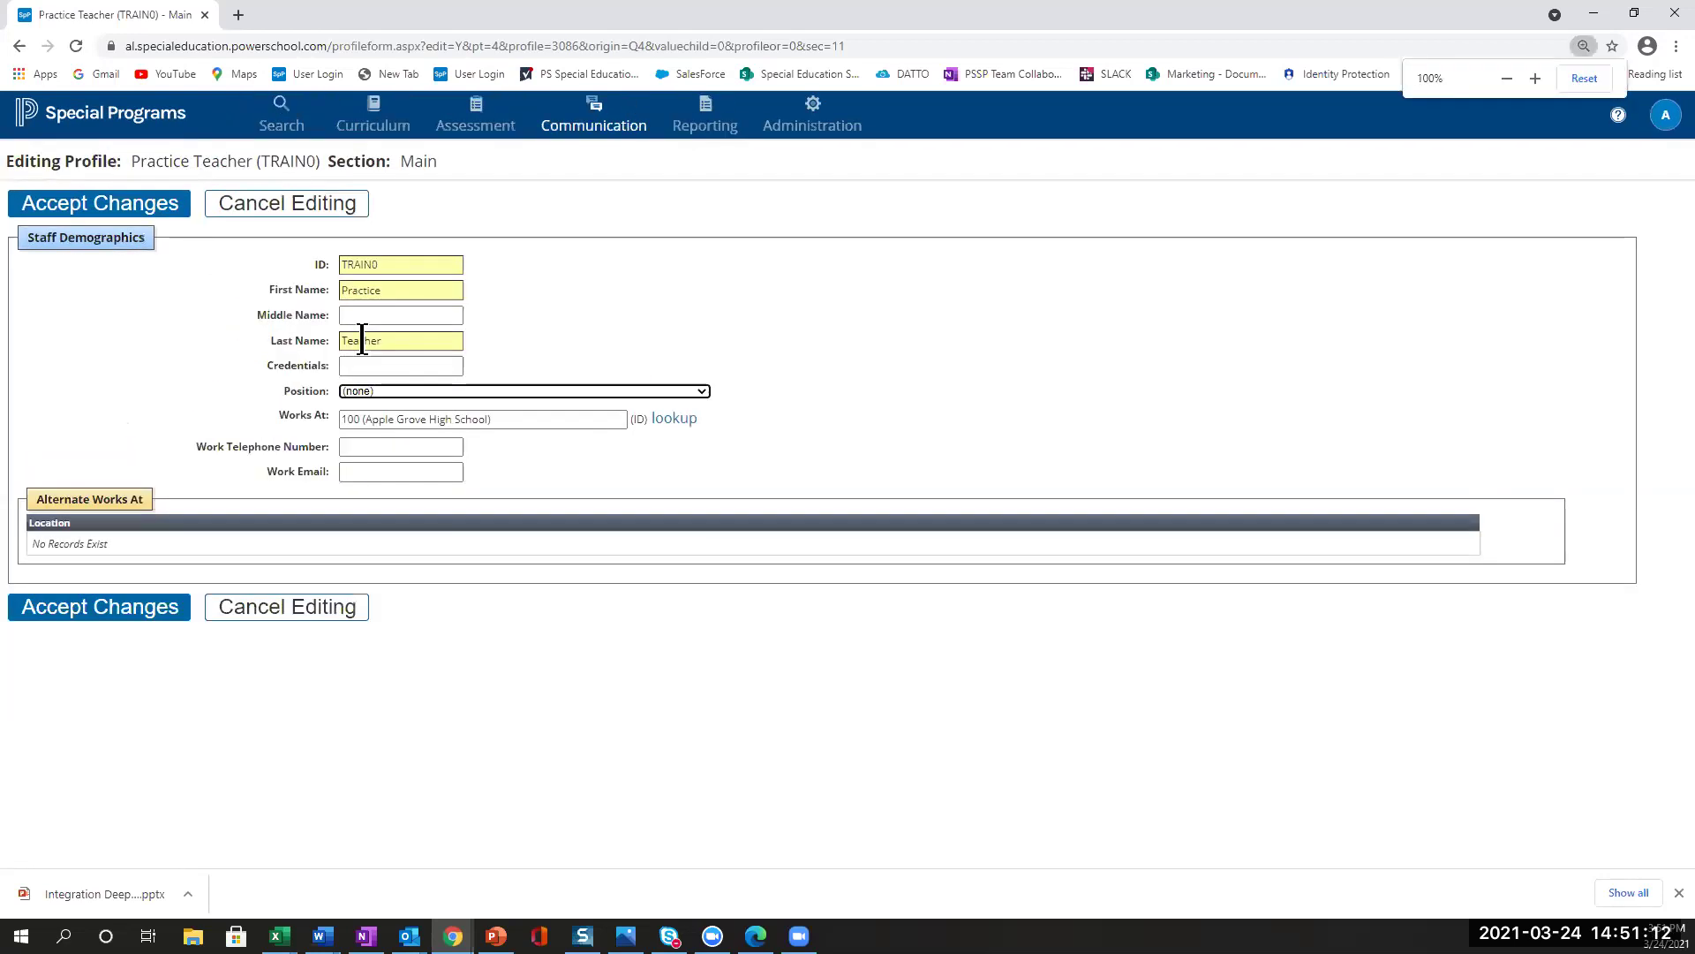
pyautogui.hotkey('ctrl', '+')
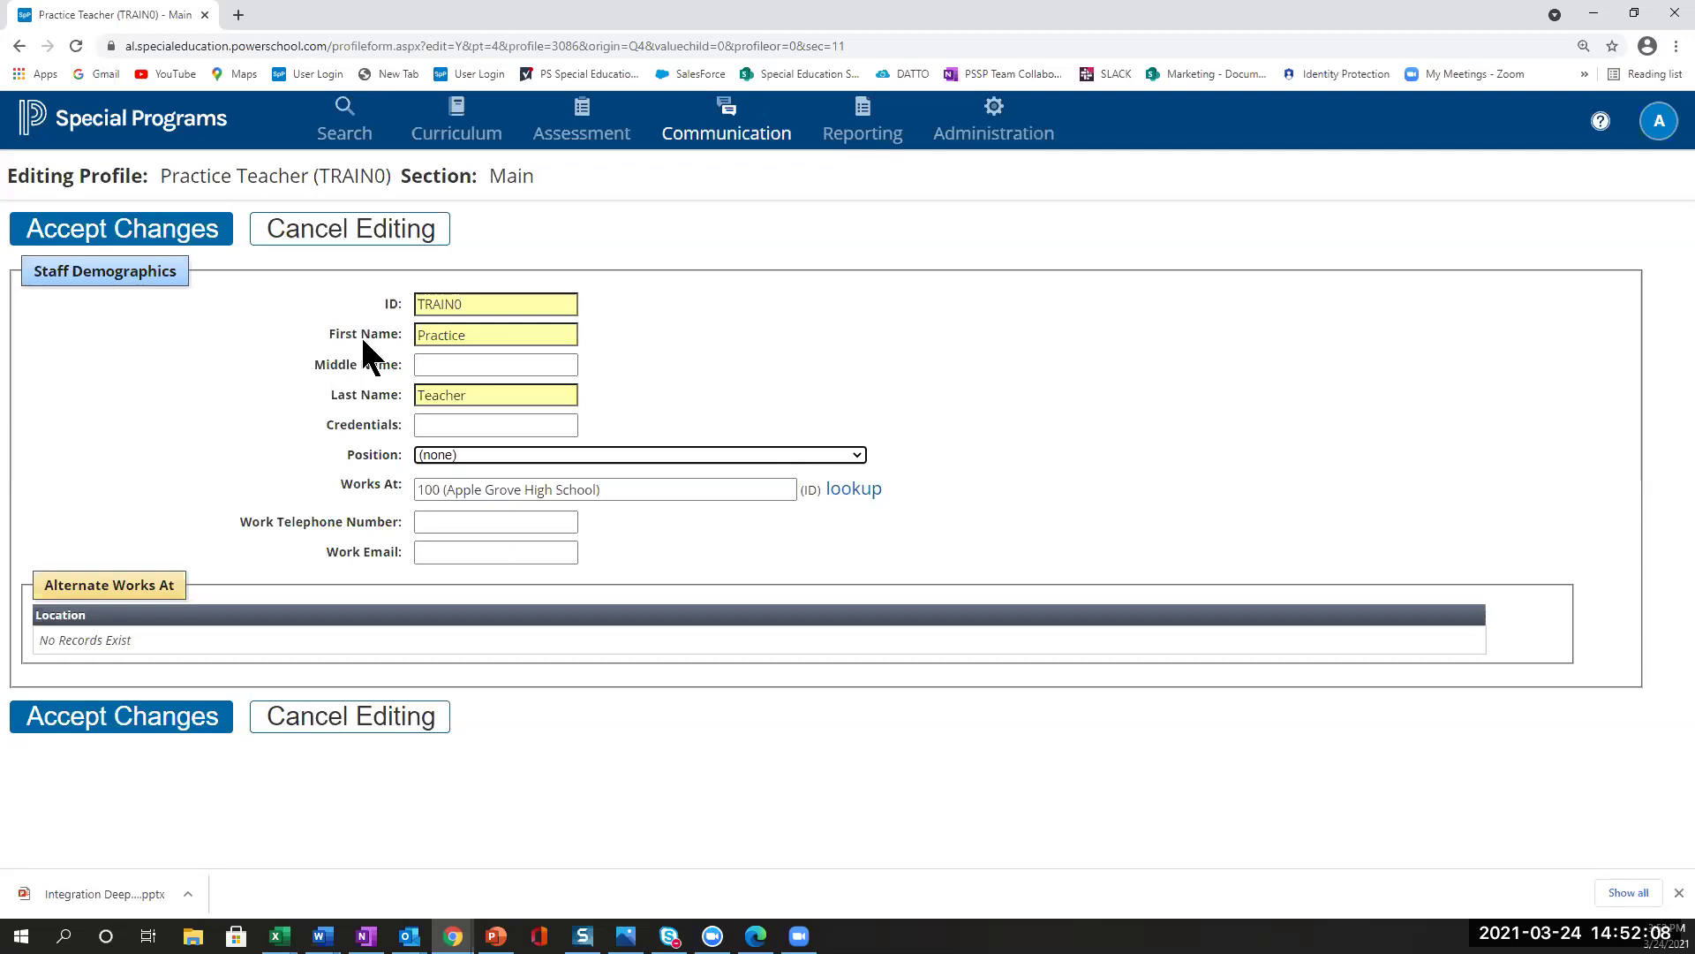
# - Leave Position as (none) and cancel editing the TRAIN0 staff profile
pyautogui.click(667, 454)
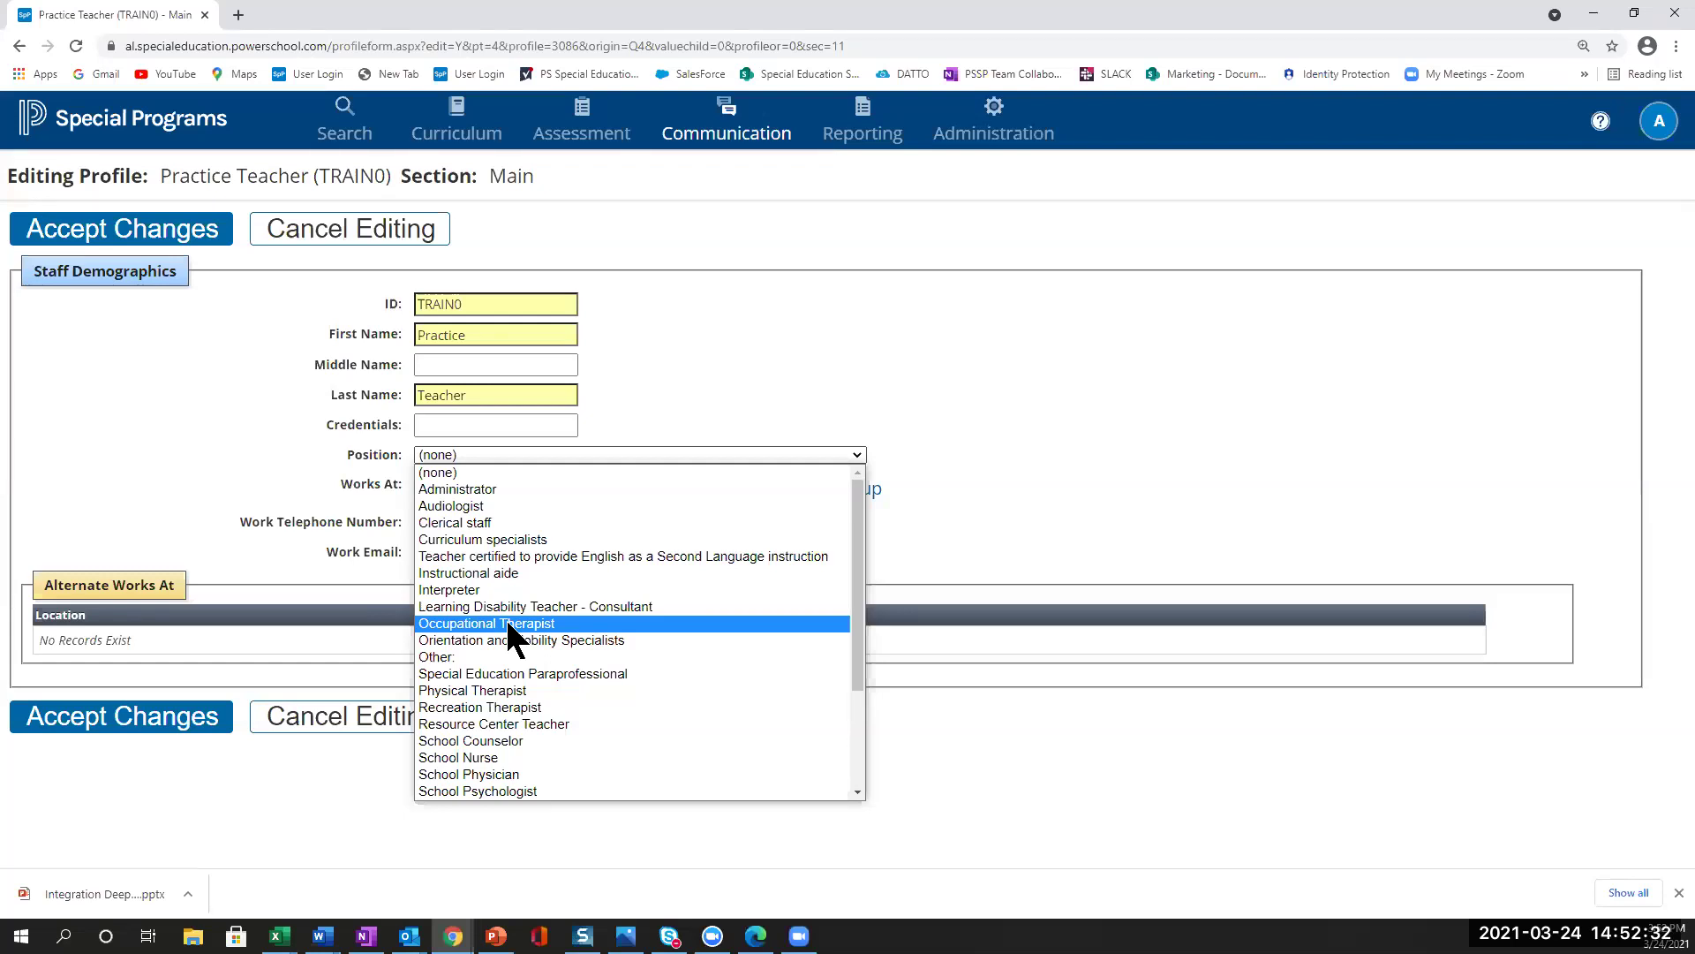
pyautogui.click(1141, 411)
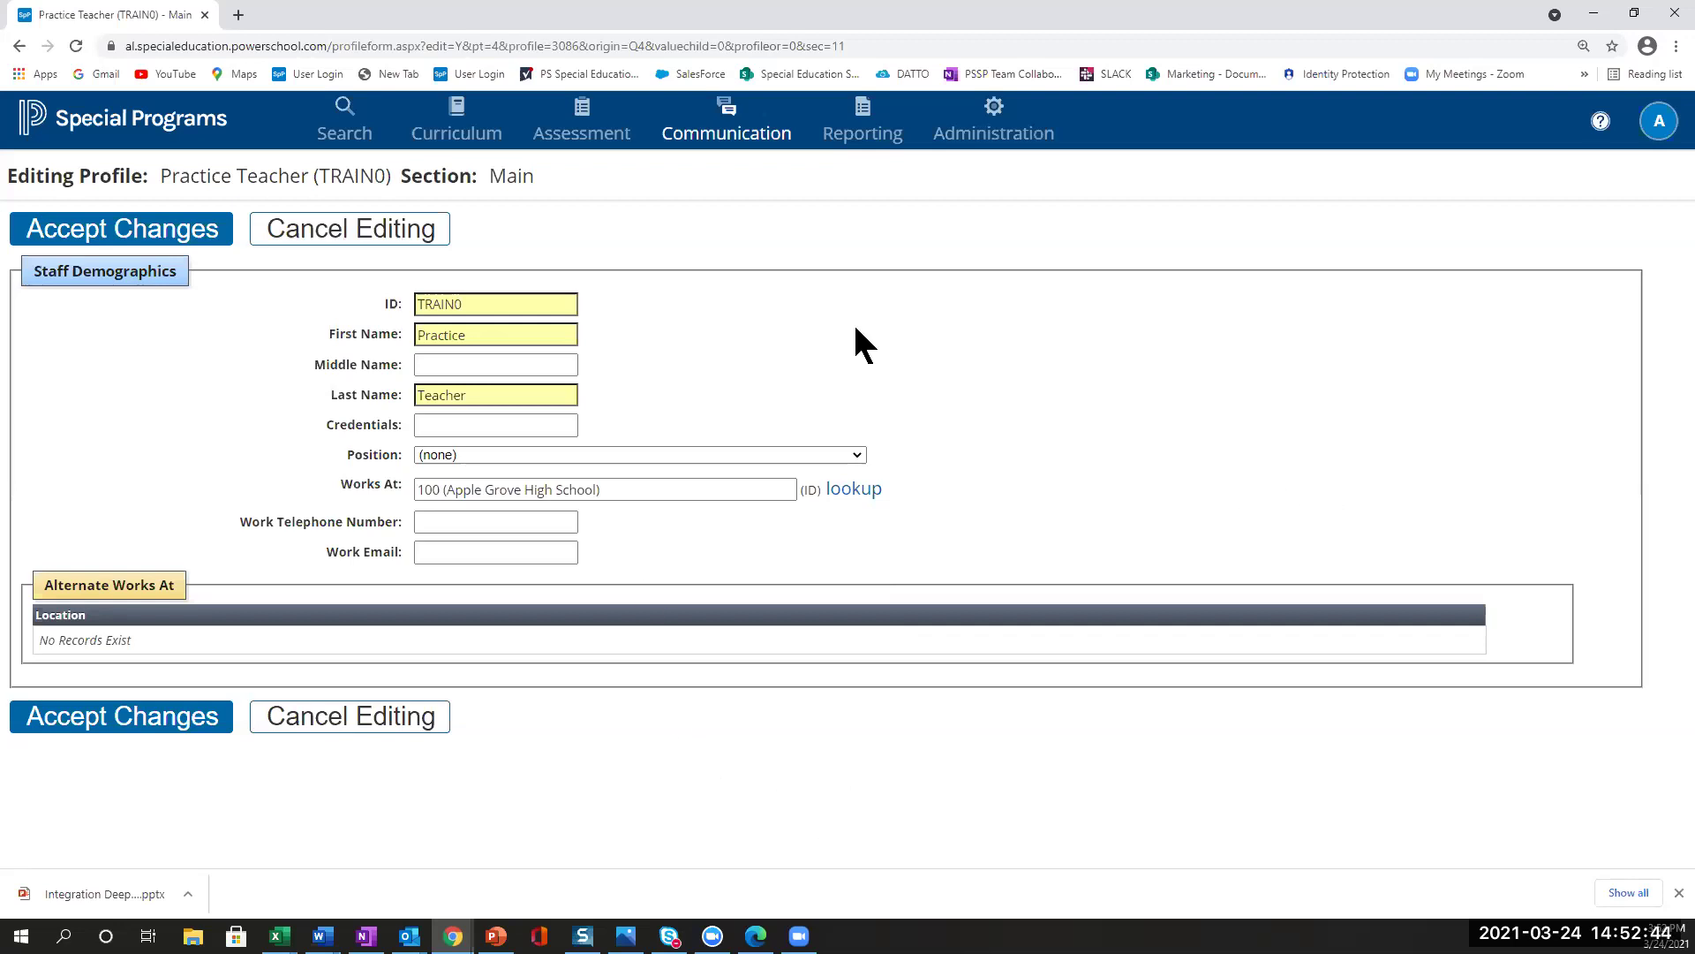
pyautogui.click(333, 714)
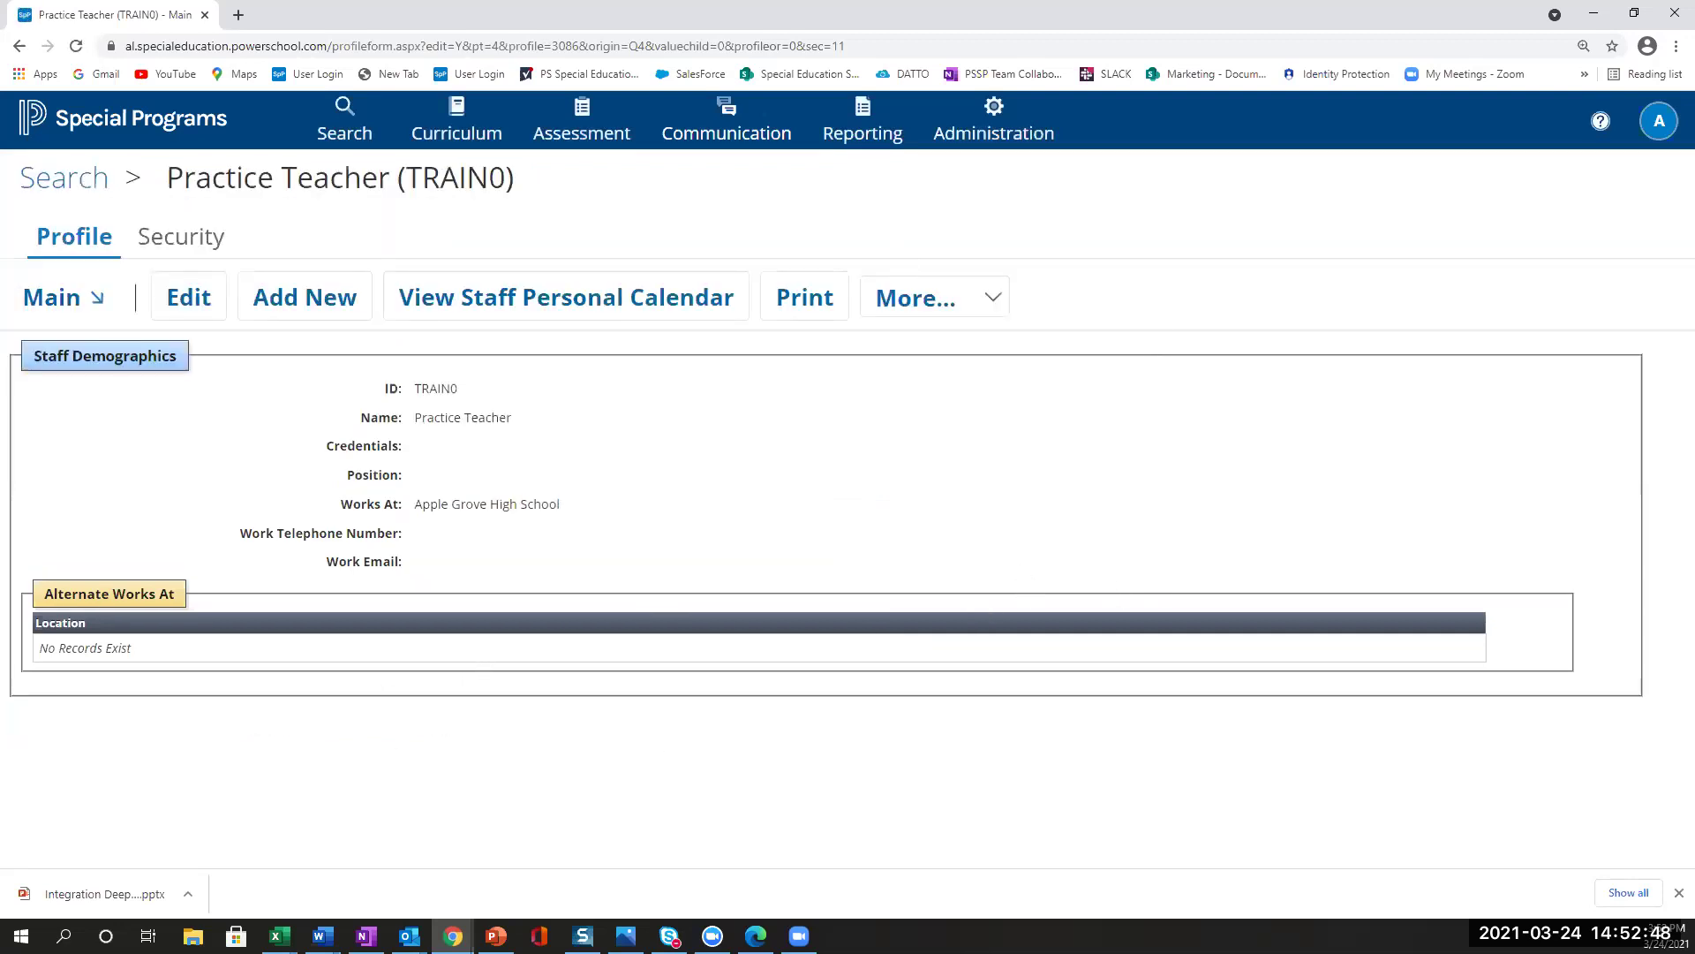
# - Go to Administration > Utilities and list the available student data utilities
pyautogui.moveTo(1033, 141)
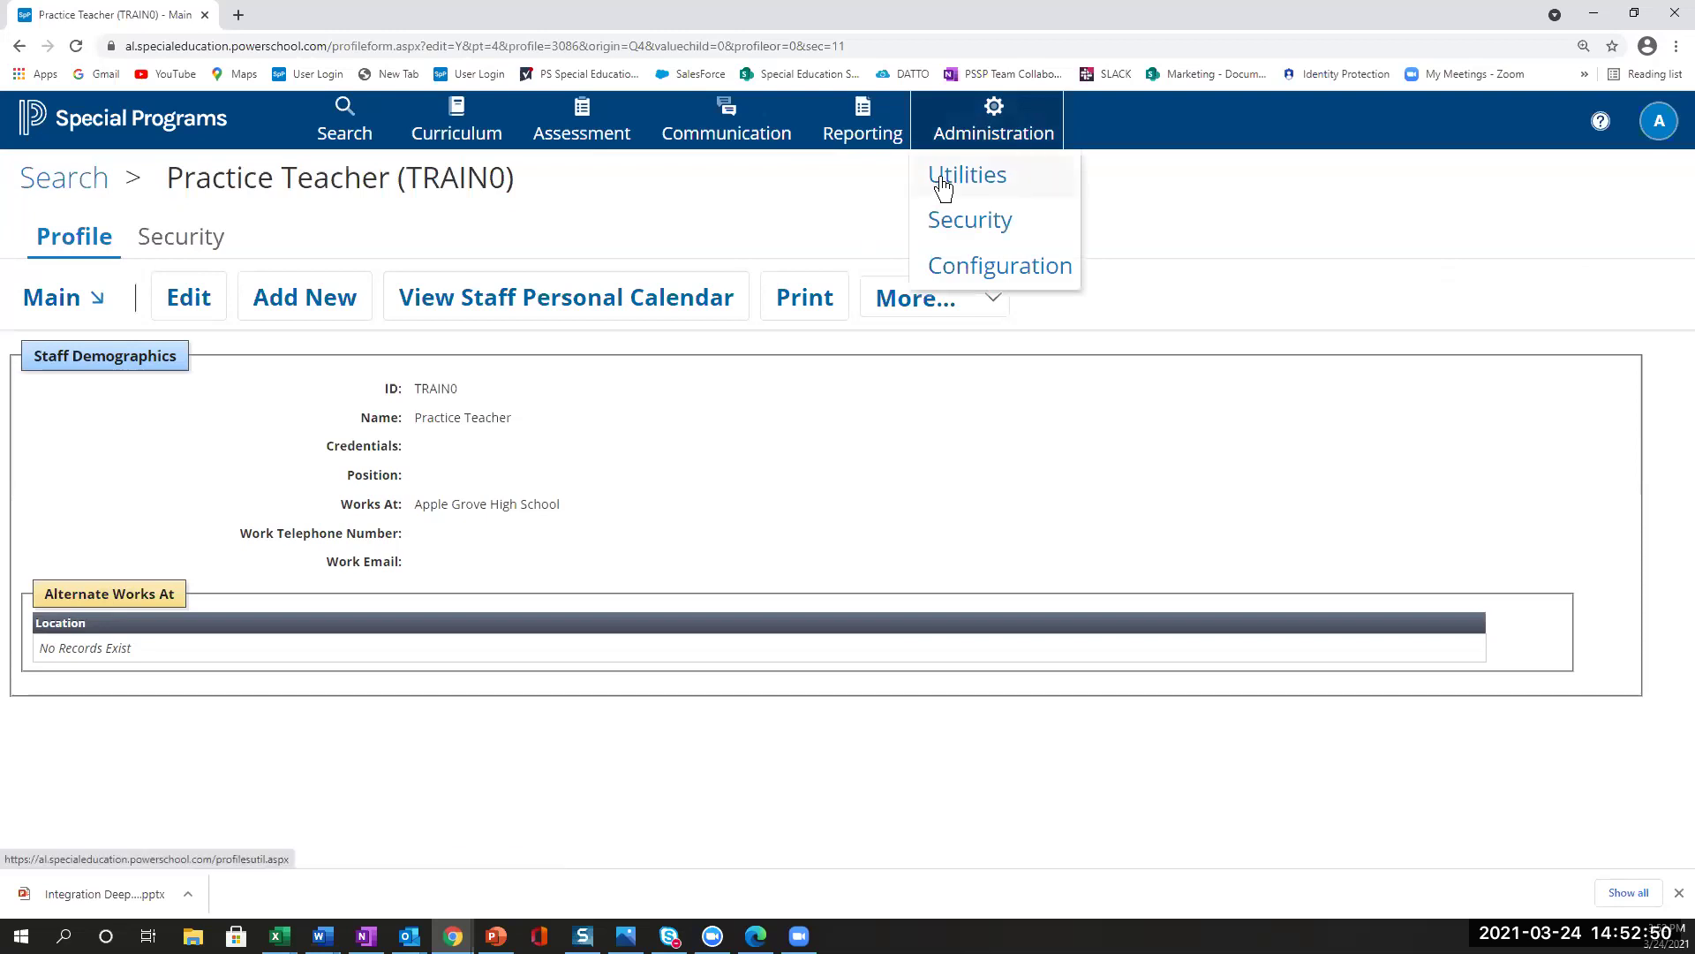
pyautogui.click(939, 185)
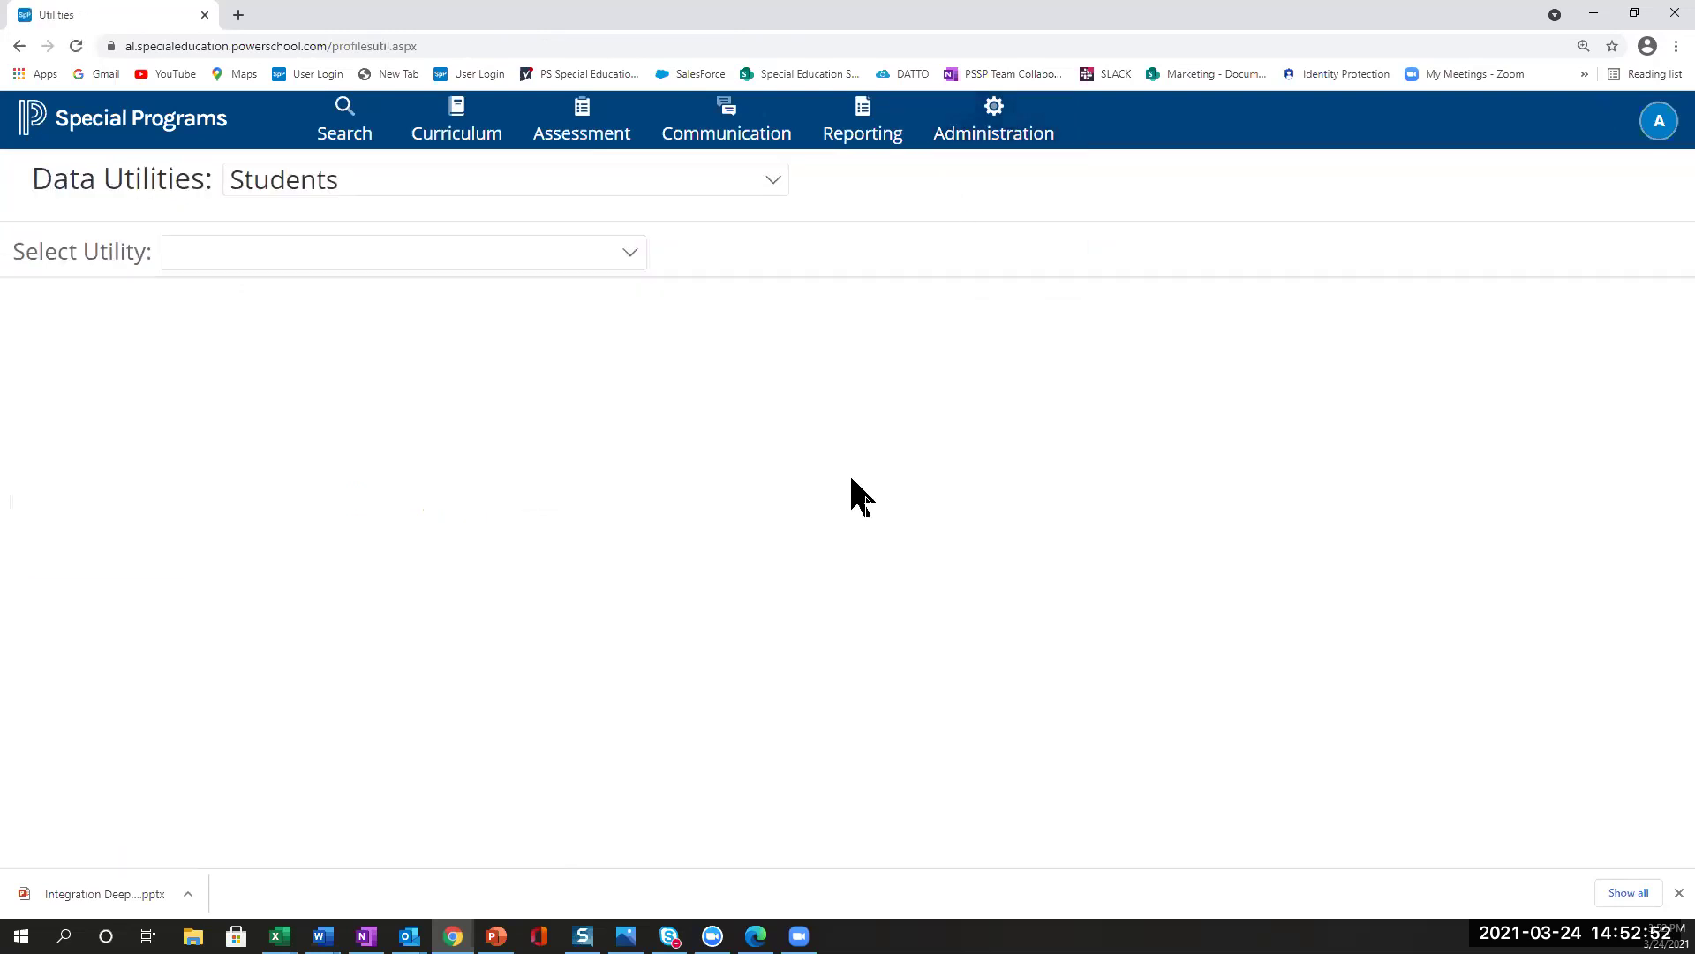
pyautogui.click(540, 242)
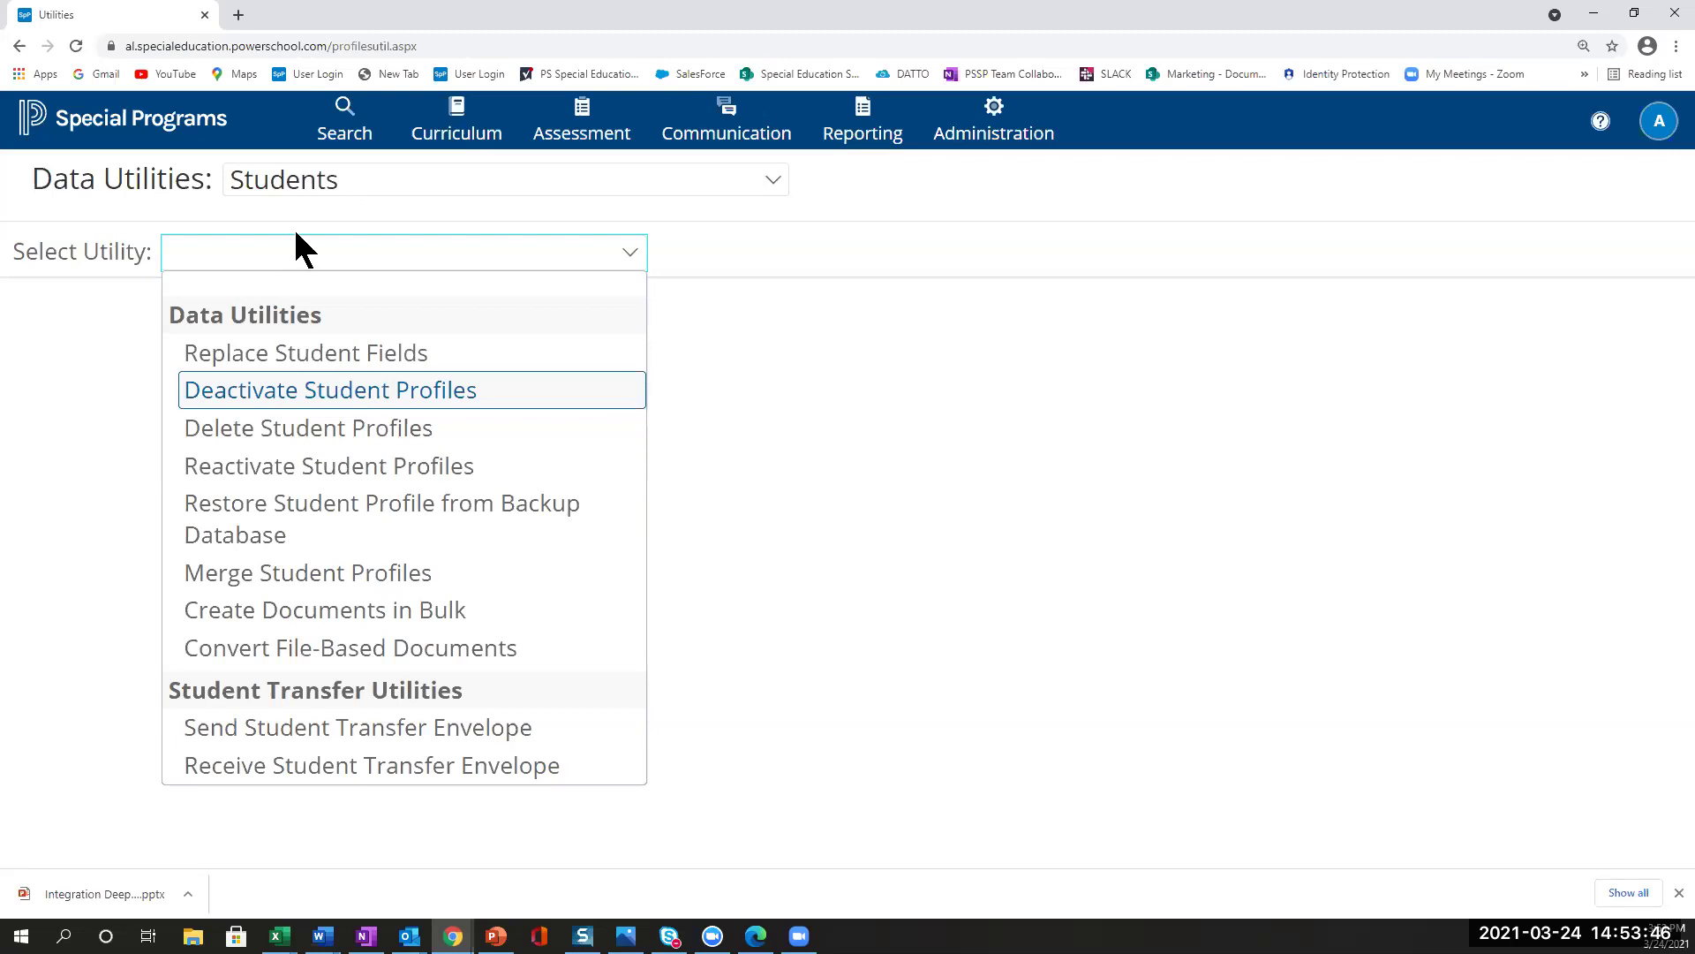
# - Go to Search > Students to reach the Students Quick Search form
pyautogui.moveTo(347, 150)
pyautogui.click(336, 174)
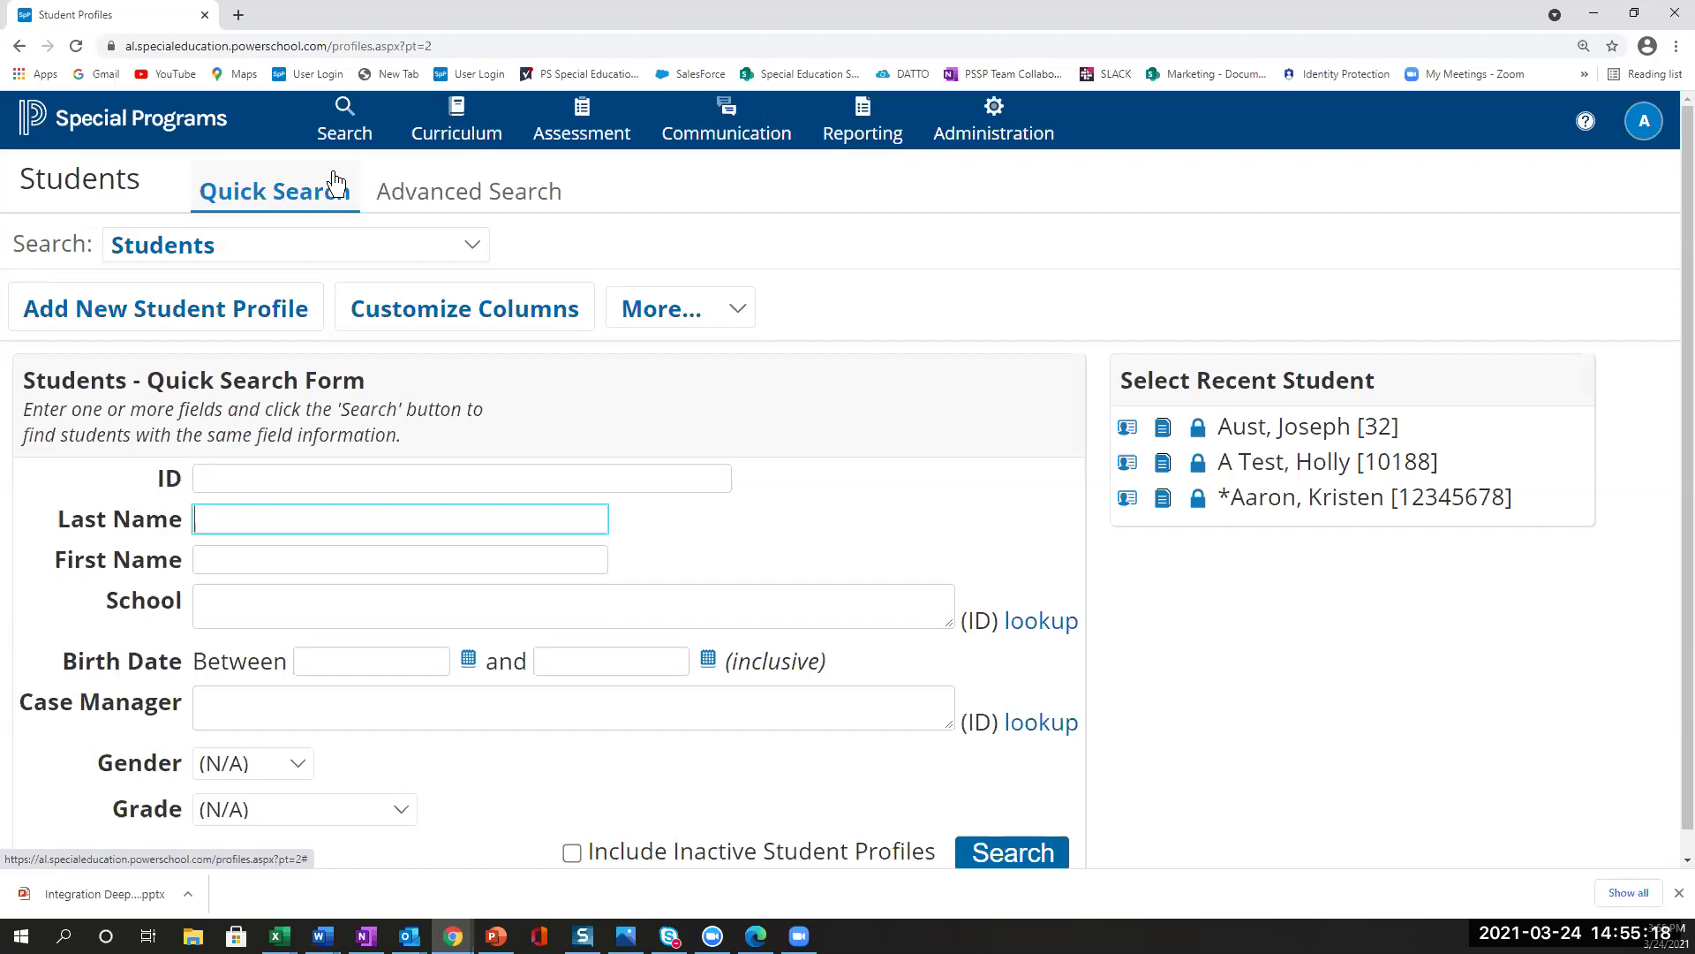
# - Open the recent test student and deactivate the profile via More... > Deactivate Profile
pyautogui.click(1130, 464)
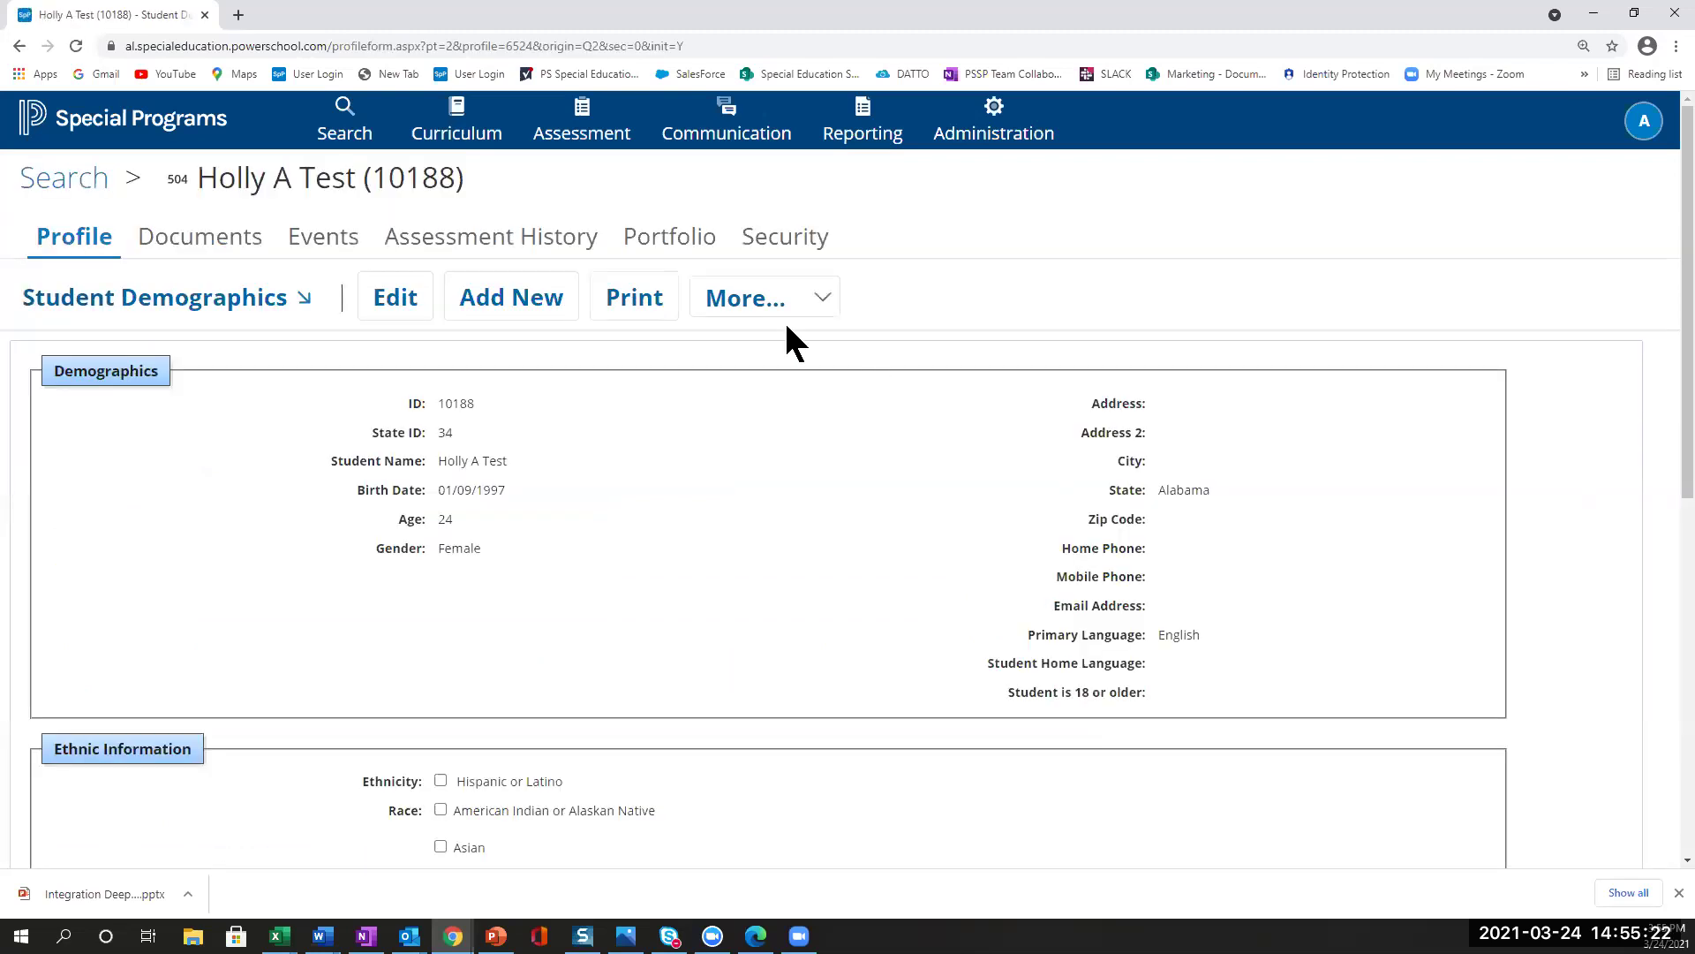
pyautogui.click(745, 298)
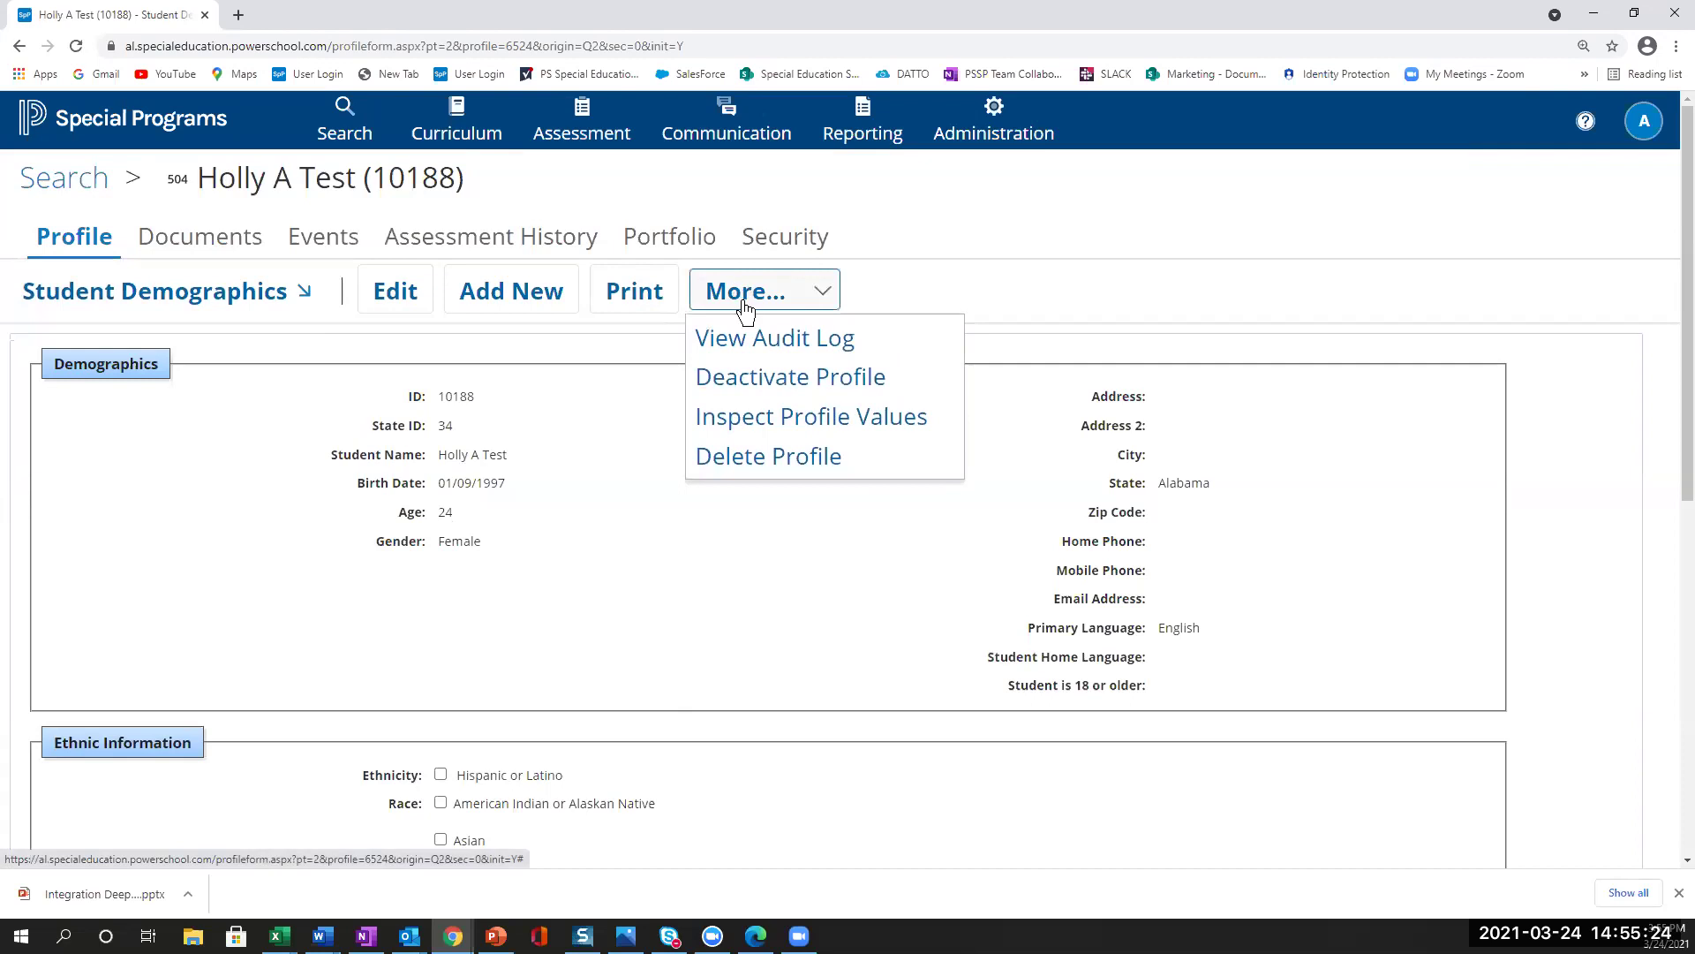
pyautogui.click(752, 376)
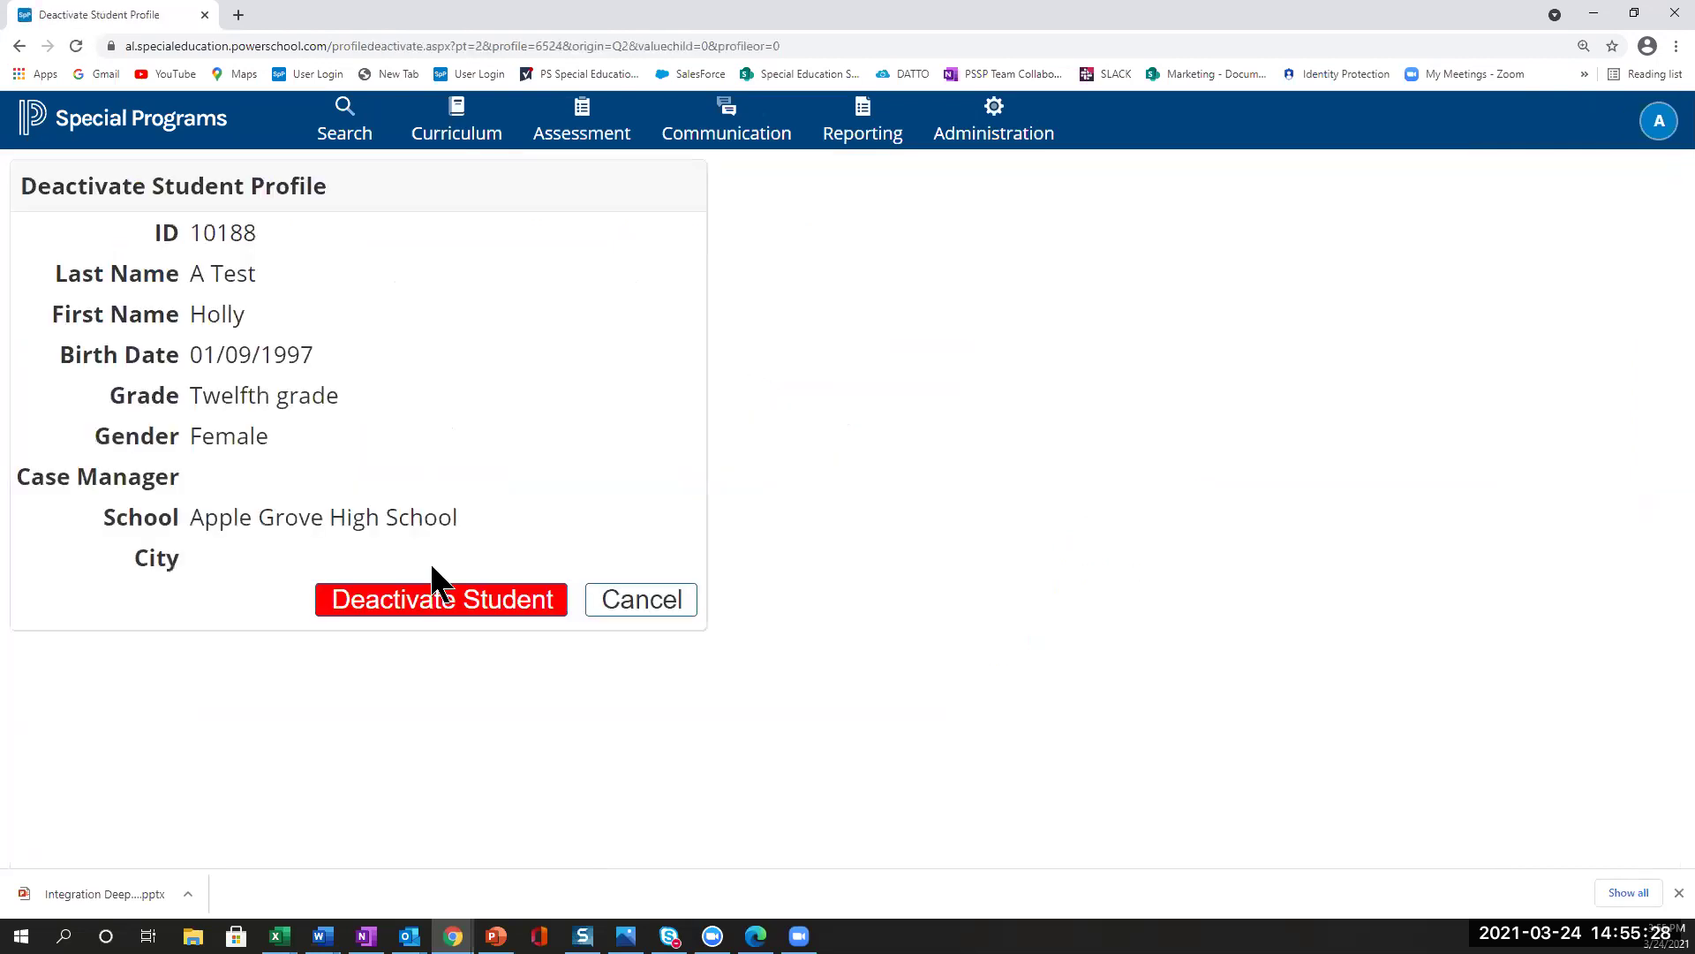
pyautogui.click(430, 609)
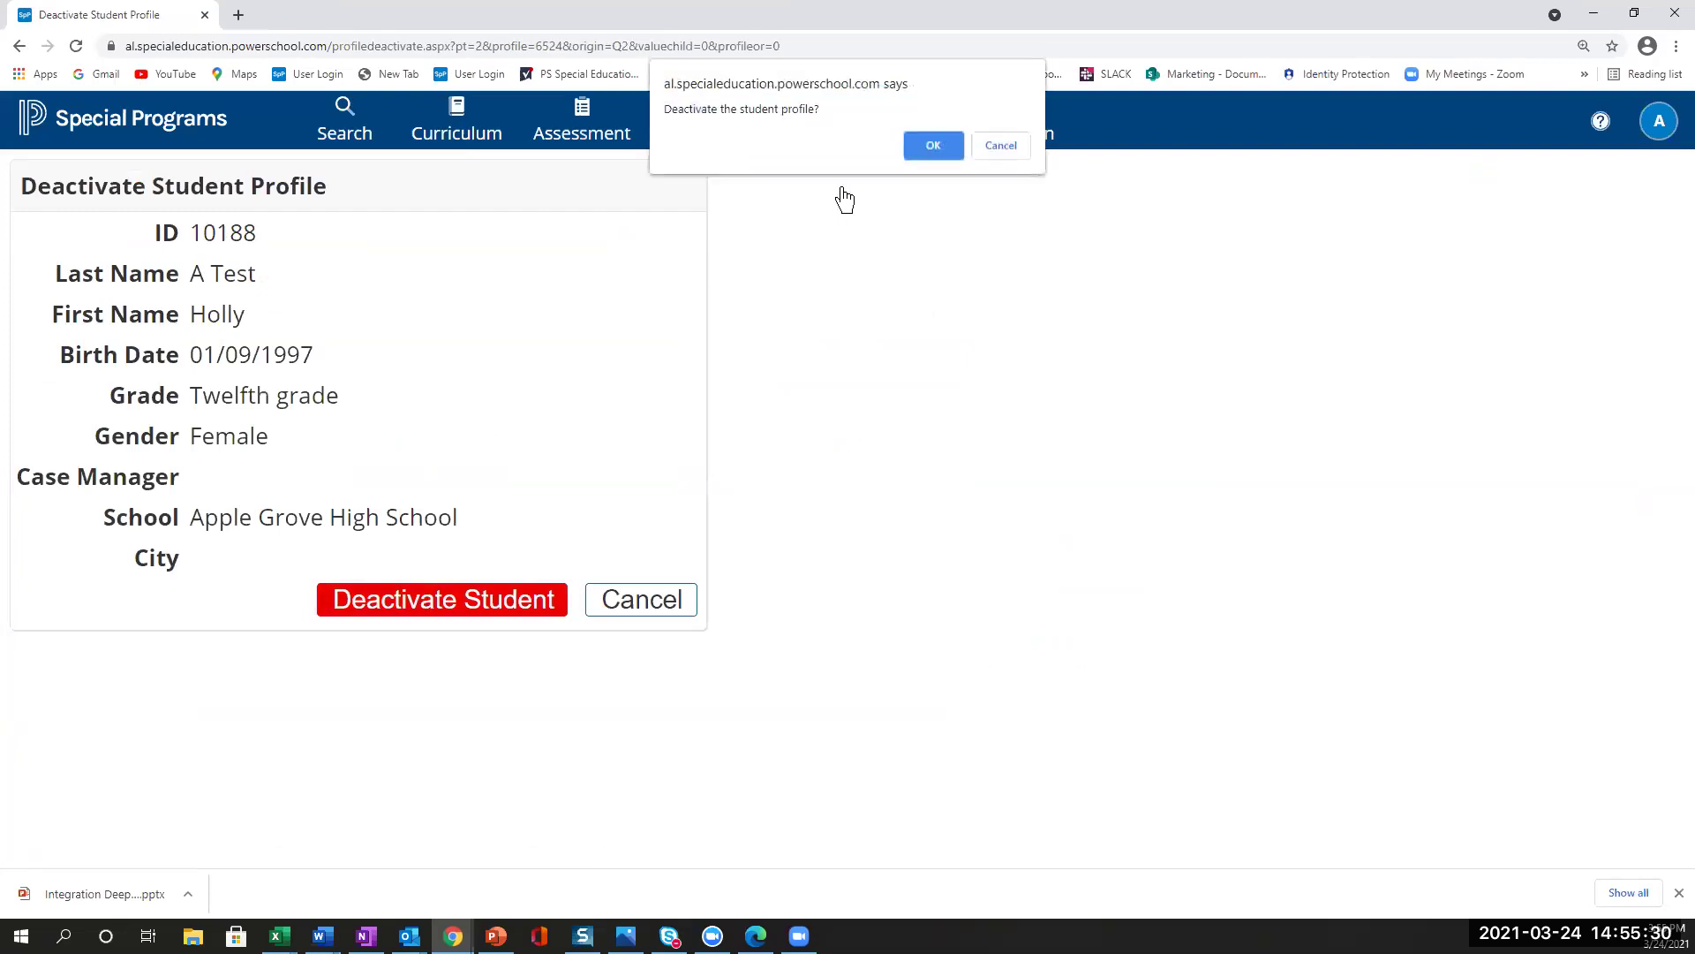
pyautogui.click(920, 147)
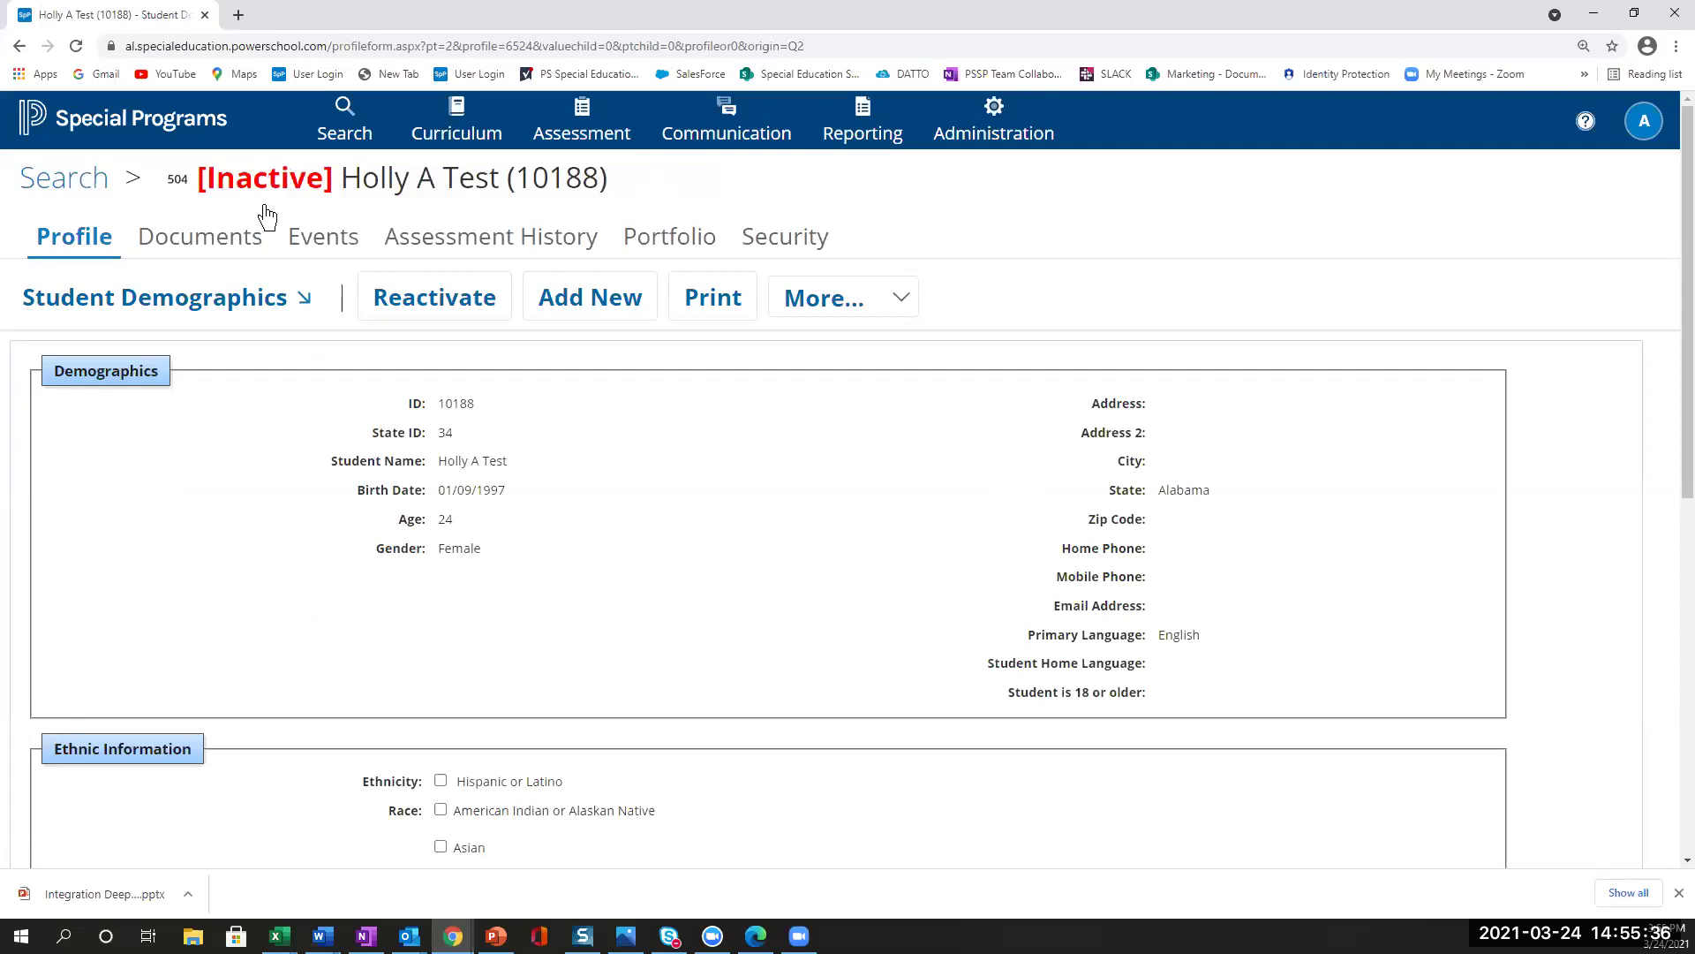
pyautogui.click(334, 137)
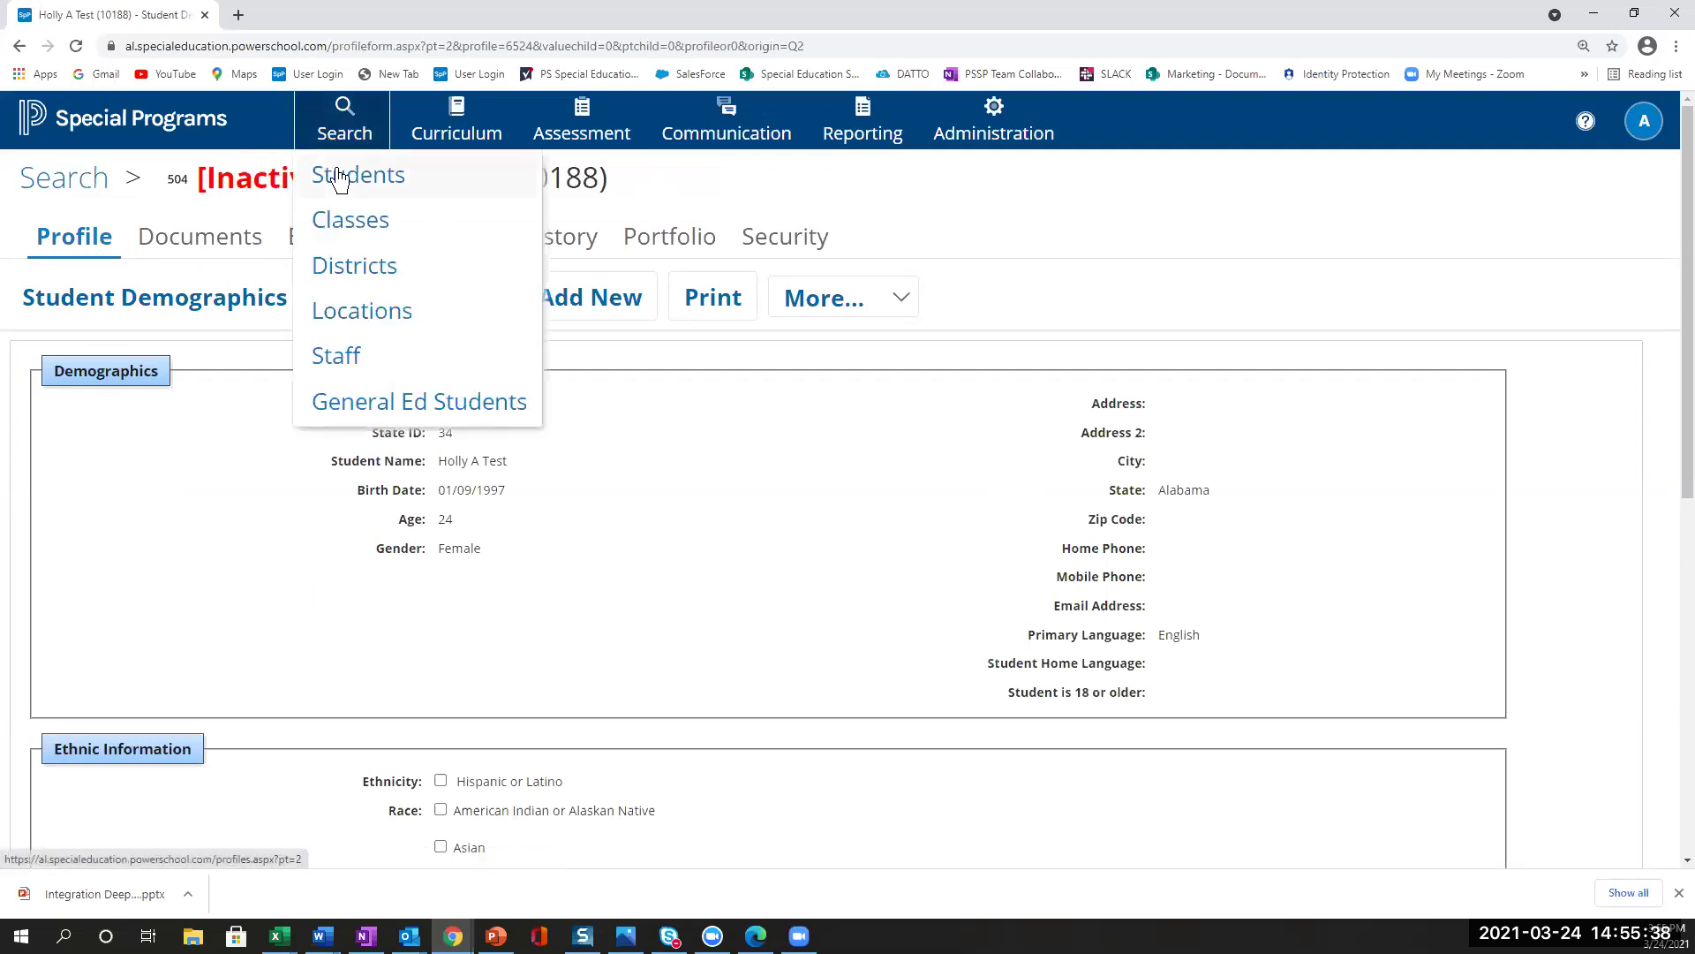
# - Find the inactive test student via Quick Access on My Home Page and reactivate the profile
pyautogui.click(71, 110)
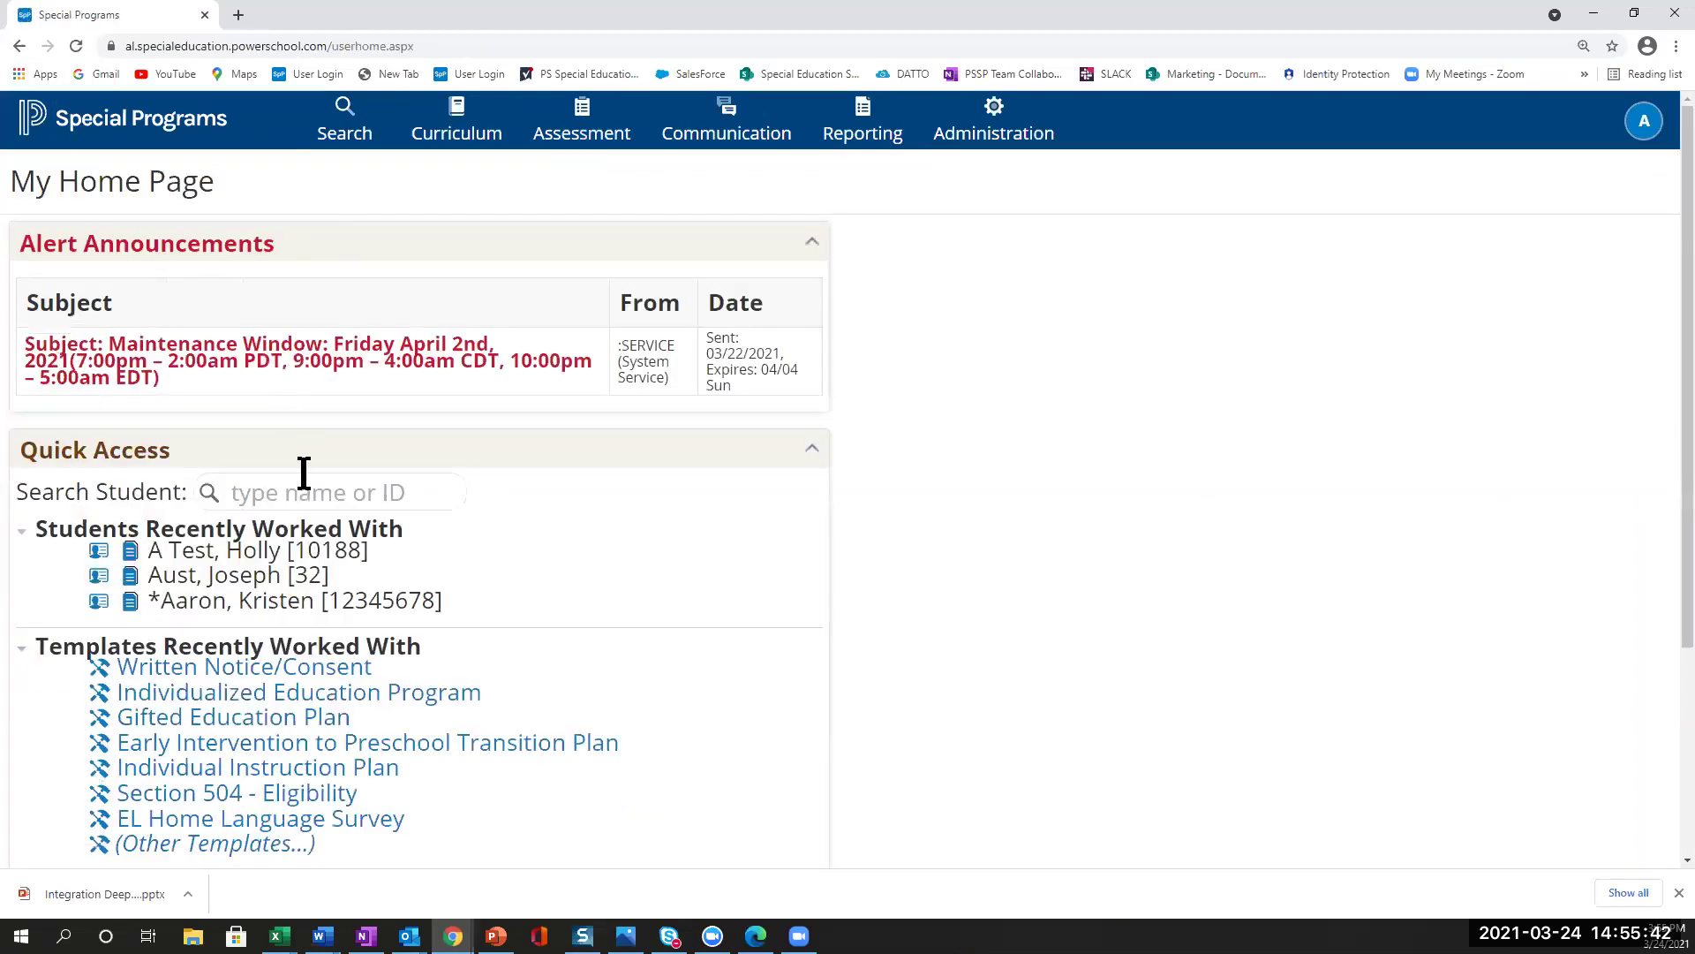
pyautogui.click(303, 476)
pyautogui.write('holl')
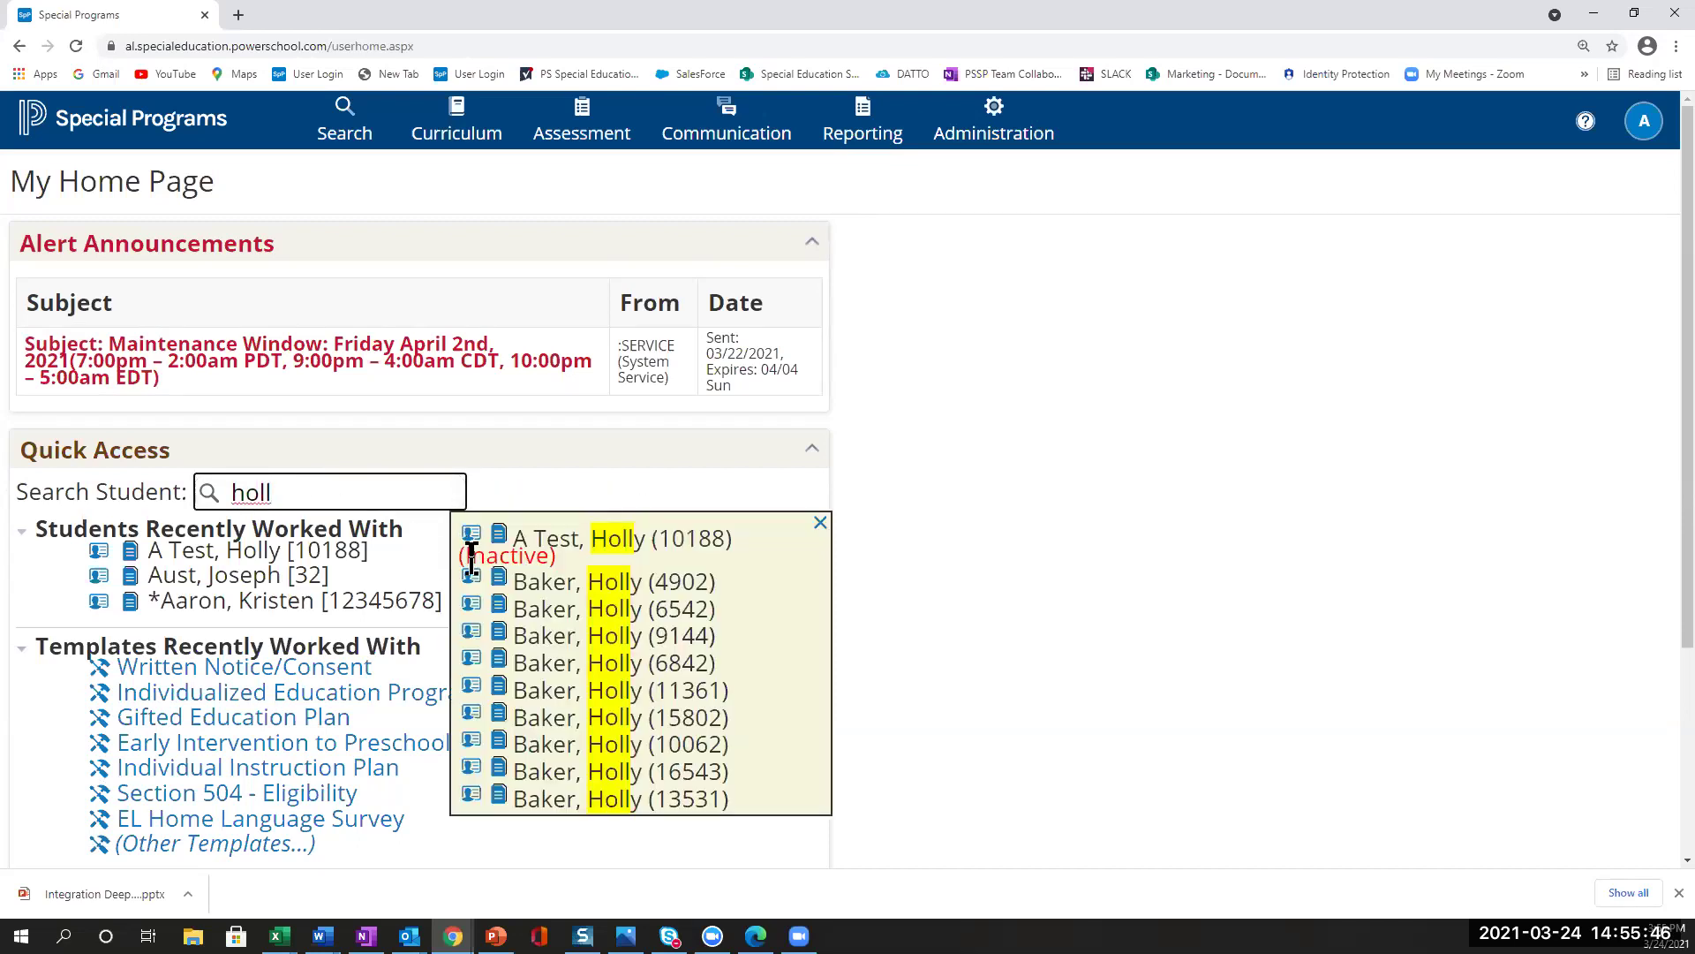
pyautogui.click(474, 541)
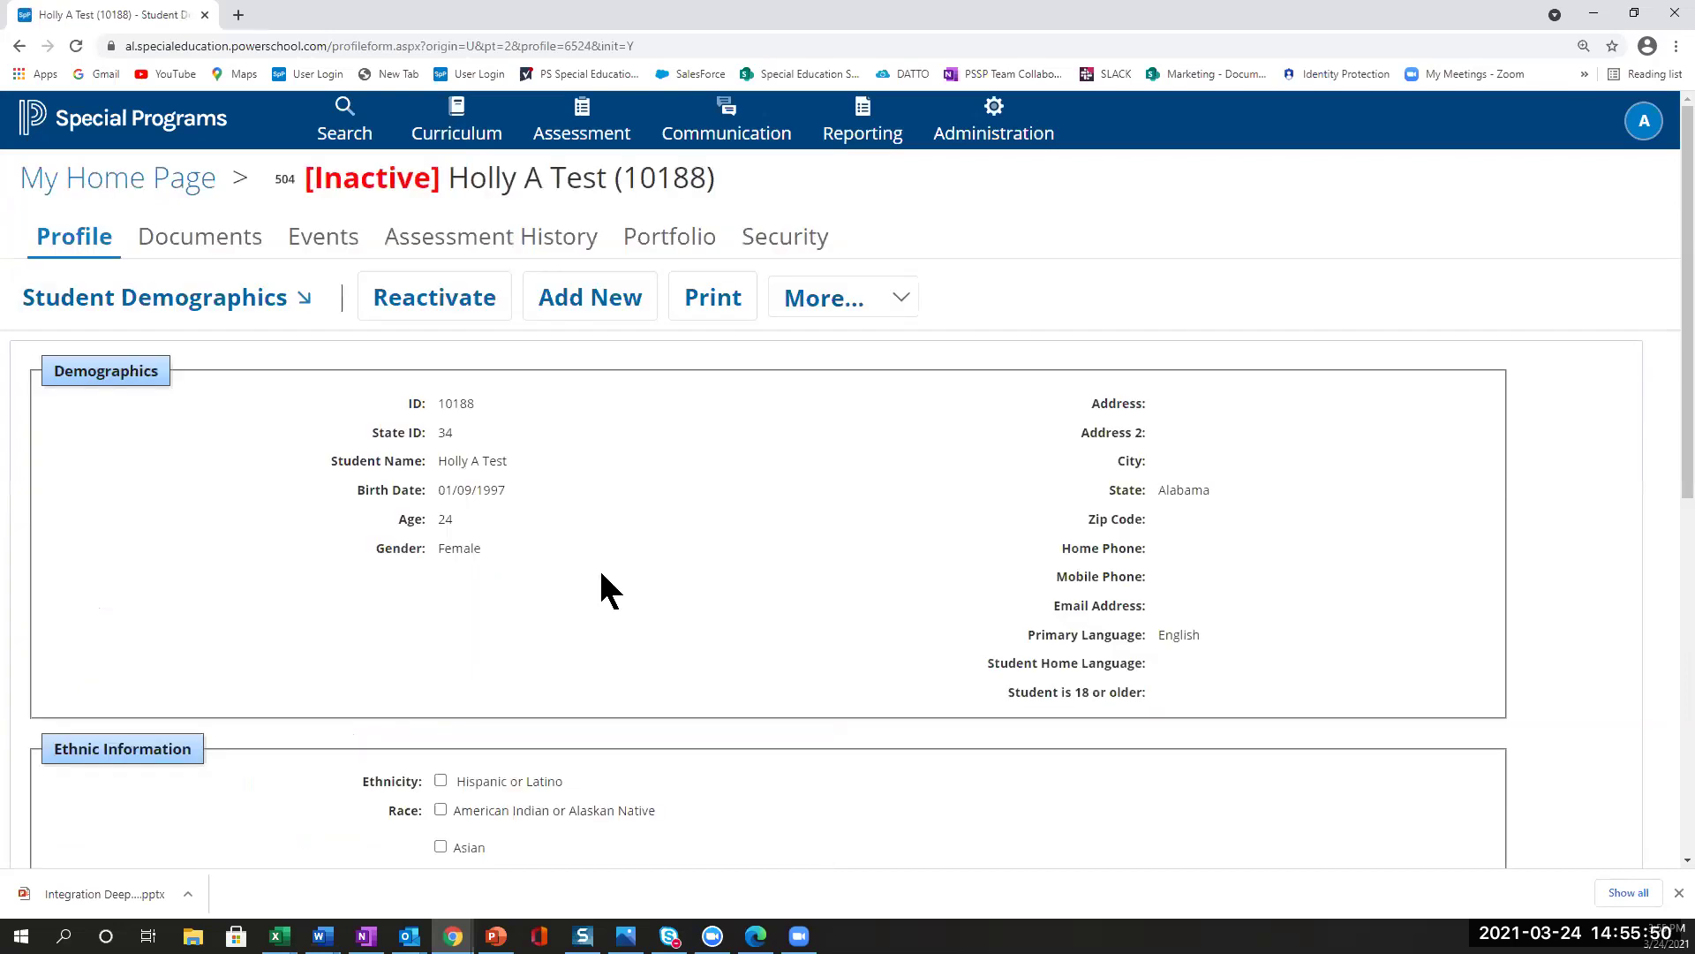
pyautogui.click(454, 291)
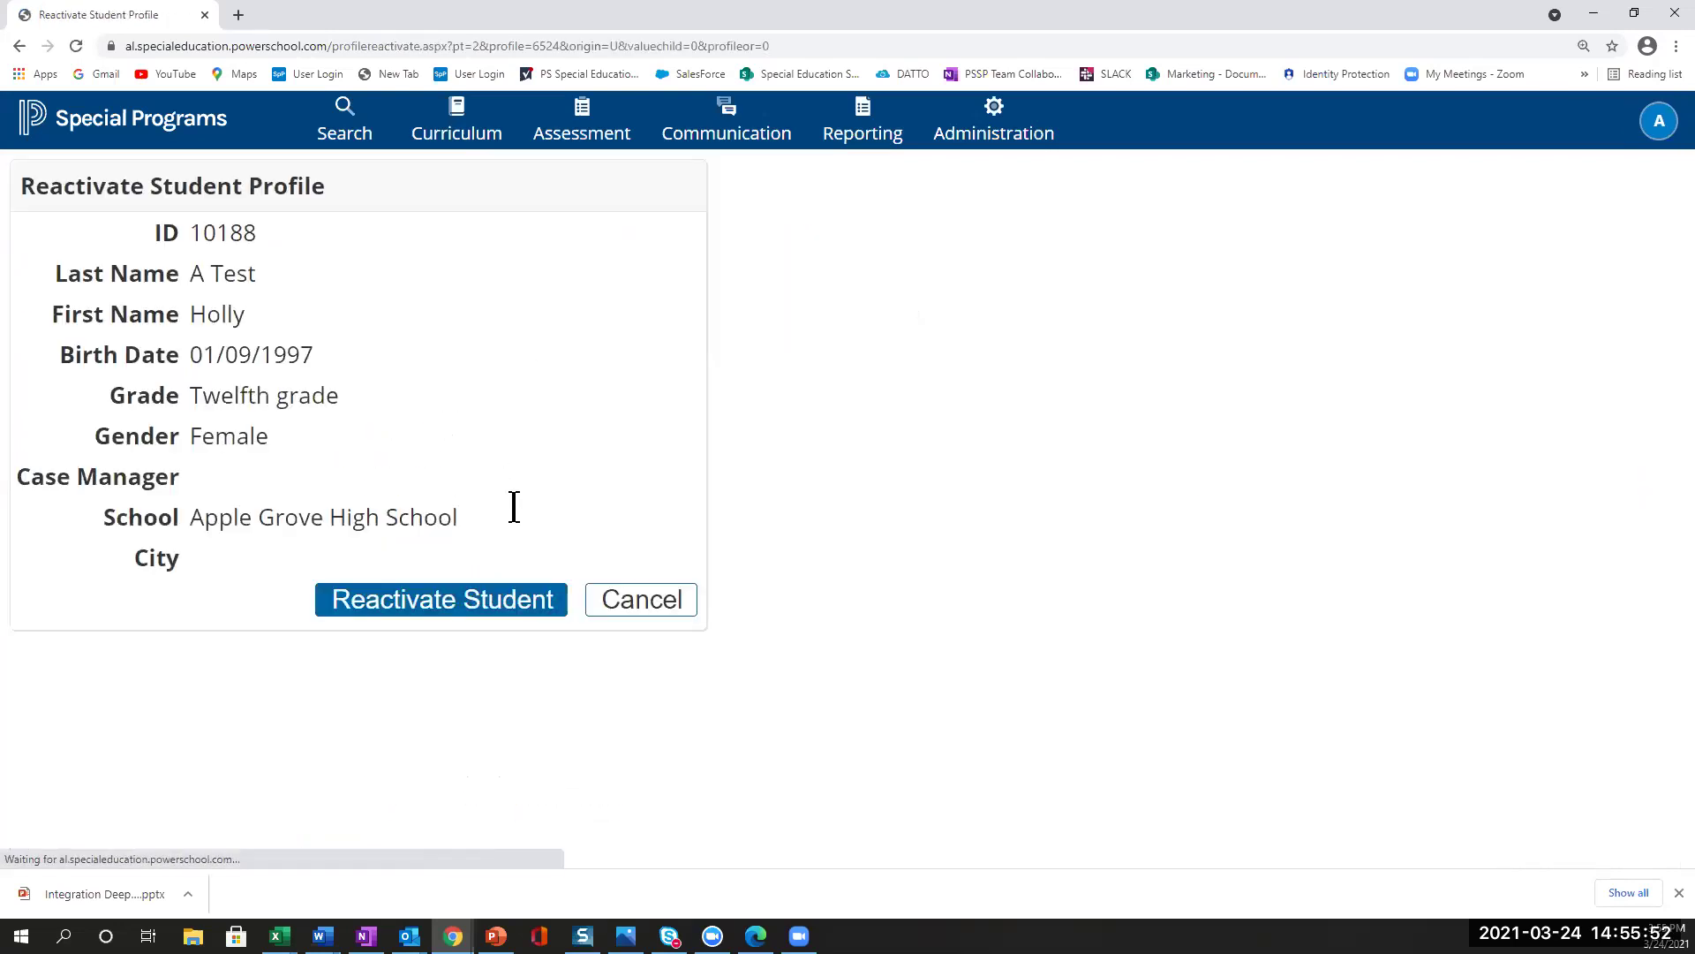
pyautogui.click(490, 604)
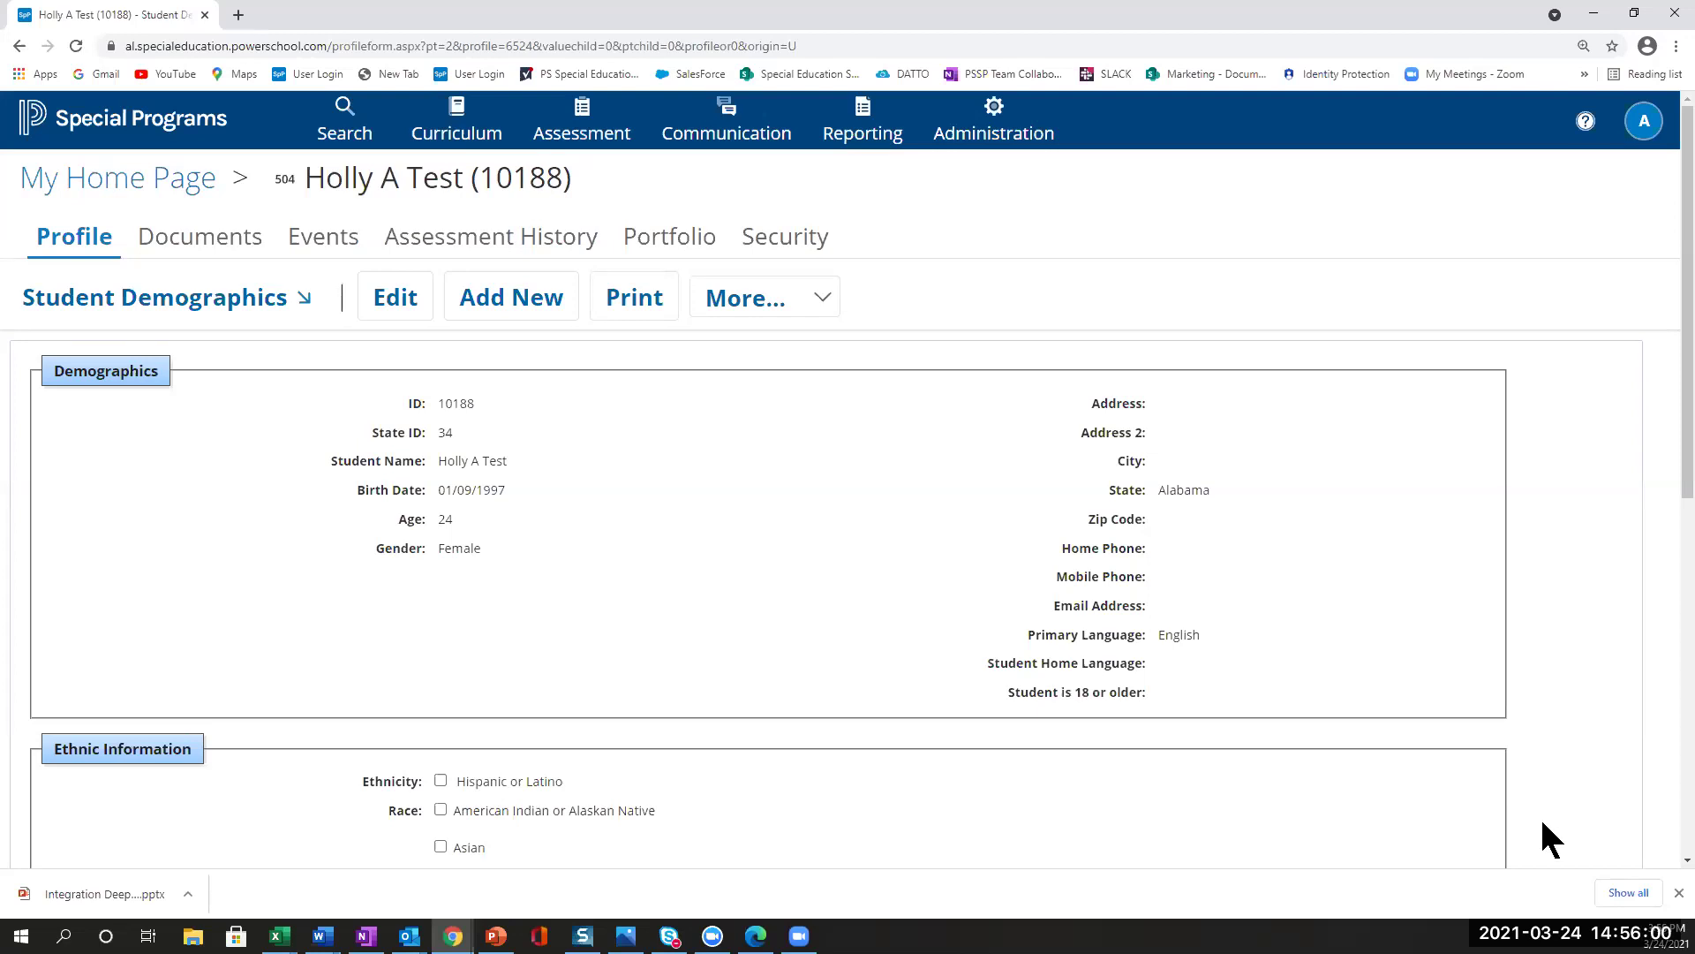
# - Select the Deactivate Student Profiles utility on the Administration > Utilities page
pyautogui.moveTo(998, 137)
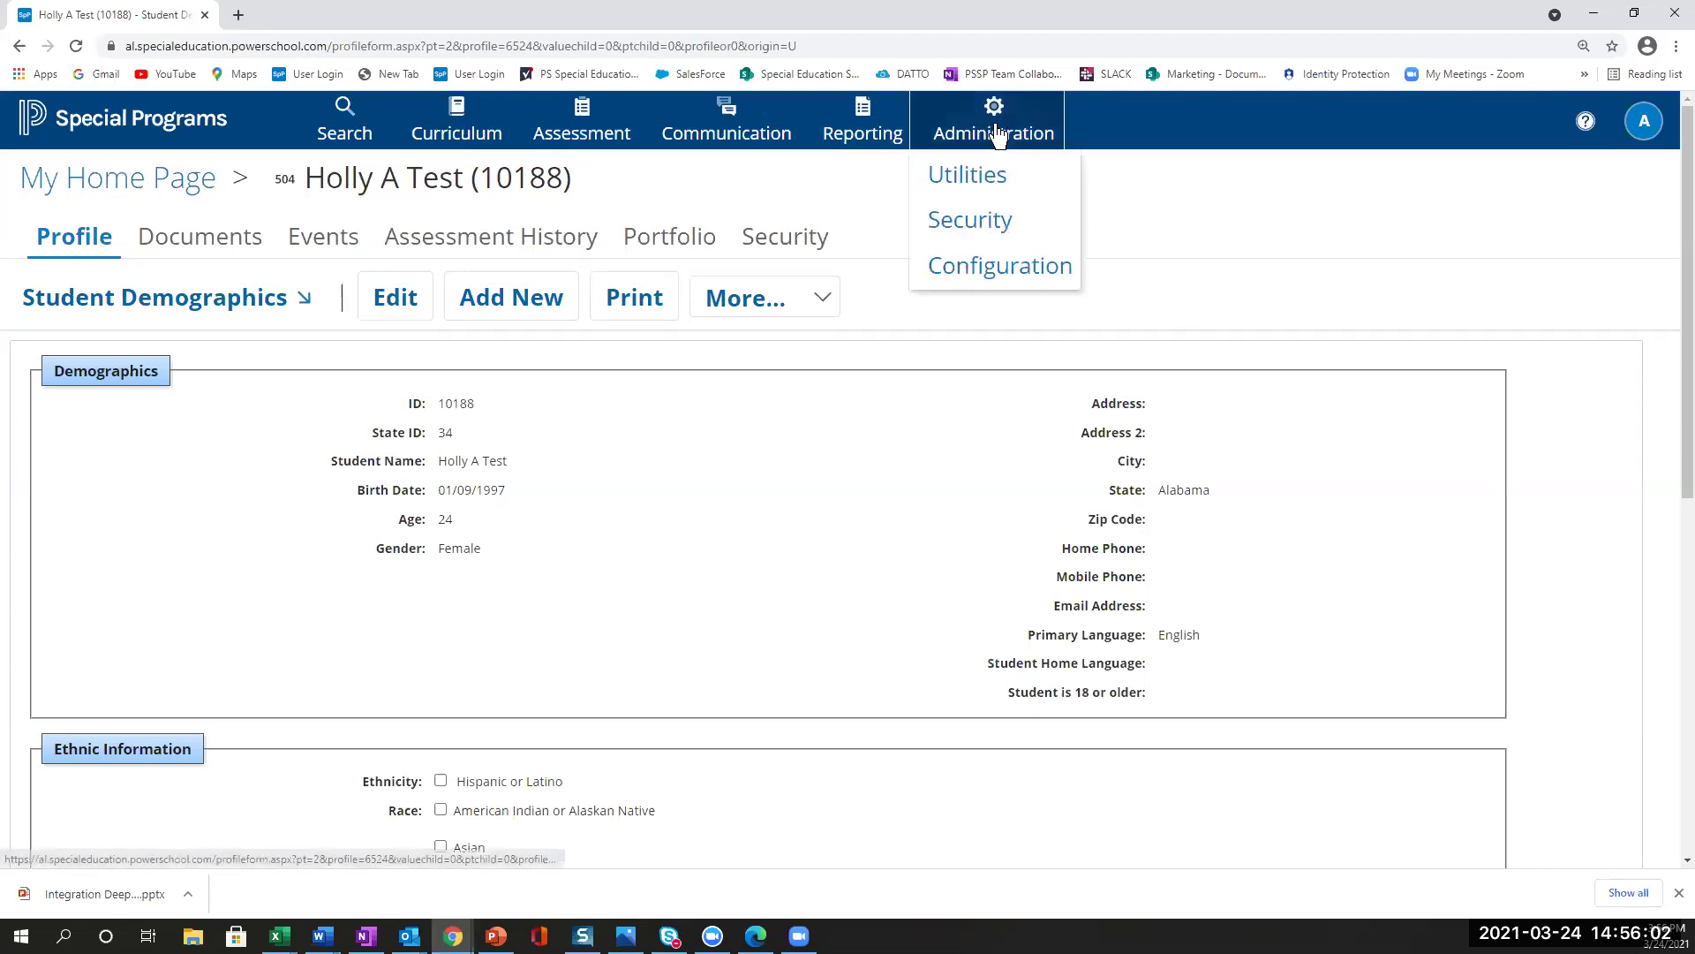
pyautogui.click(971, 177)
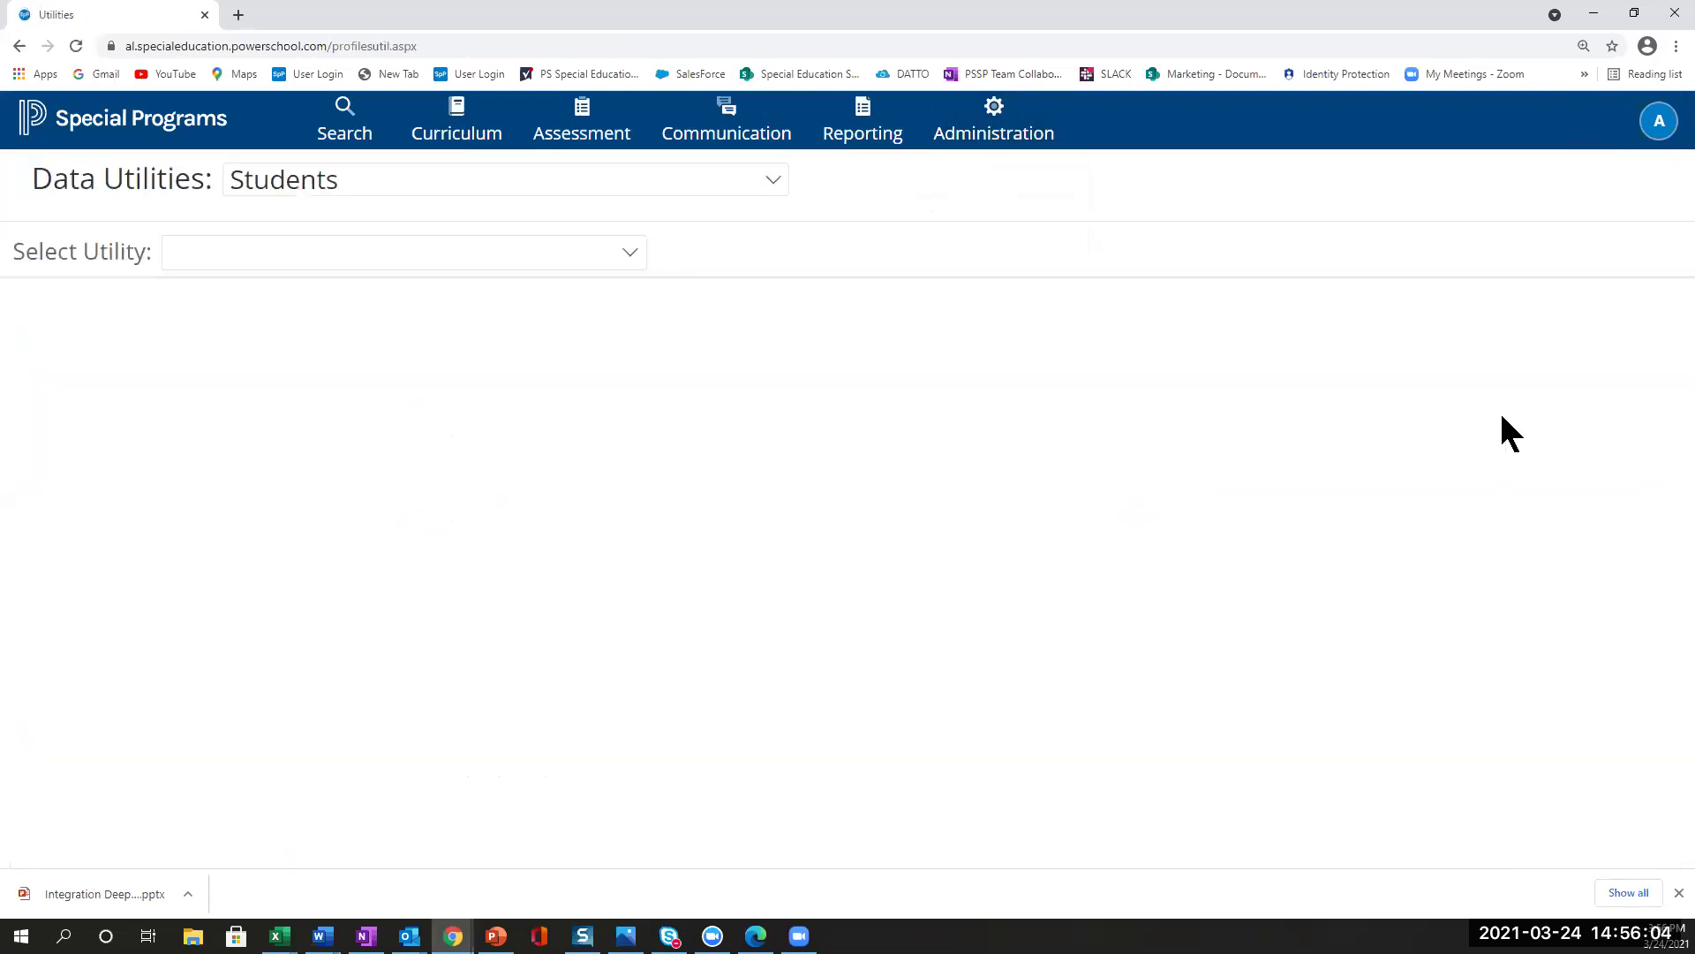
pyautogui.click(536, 247)
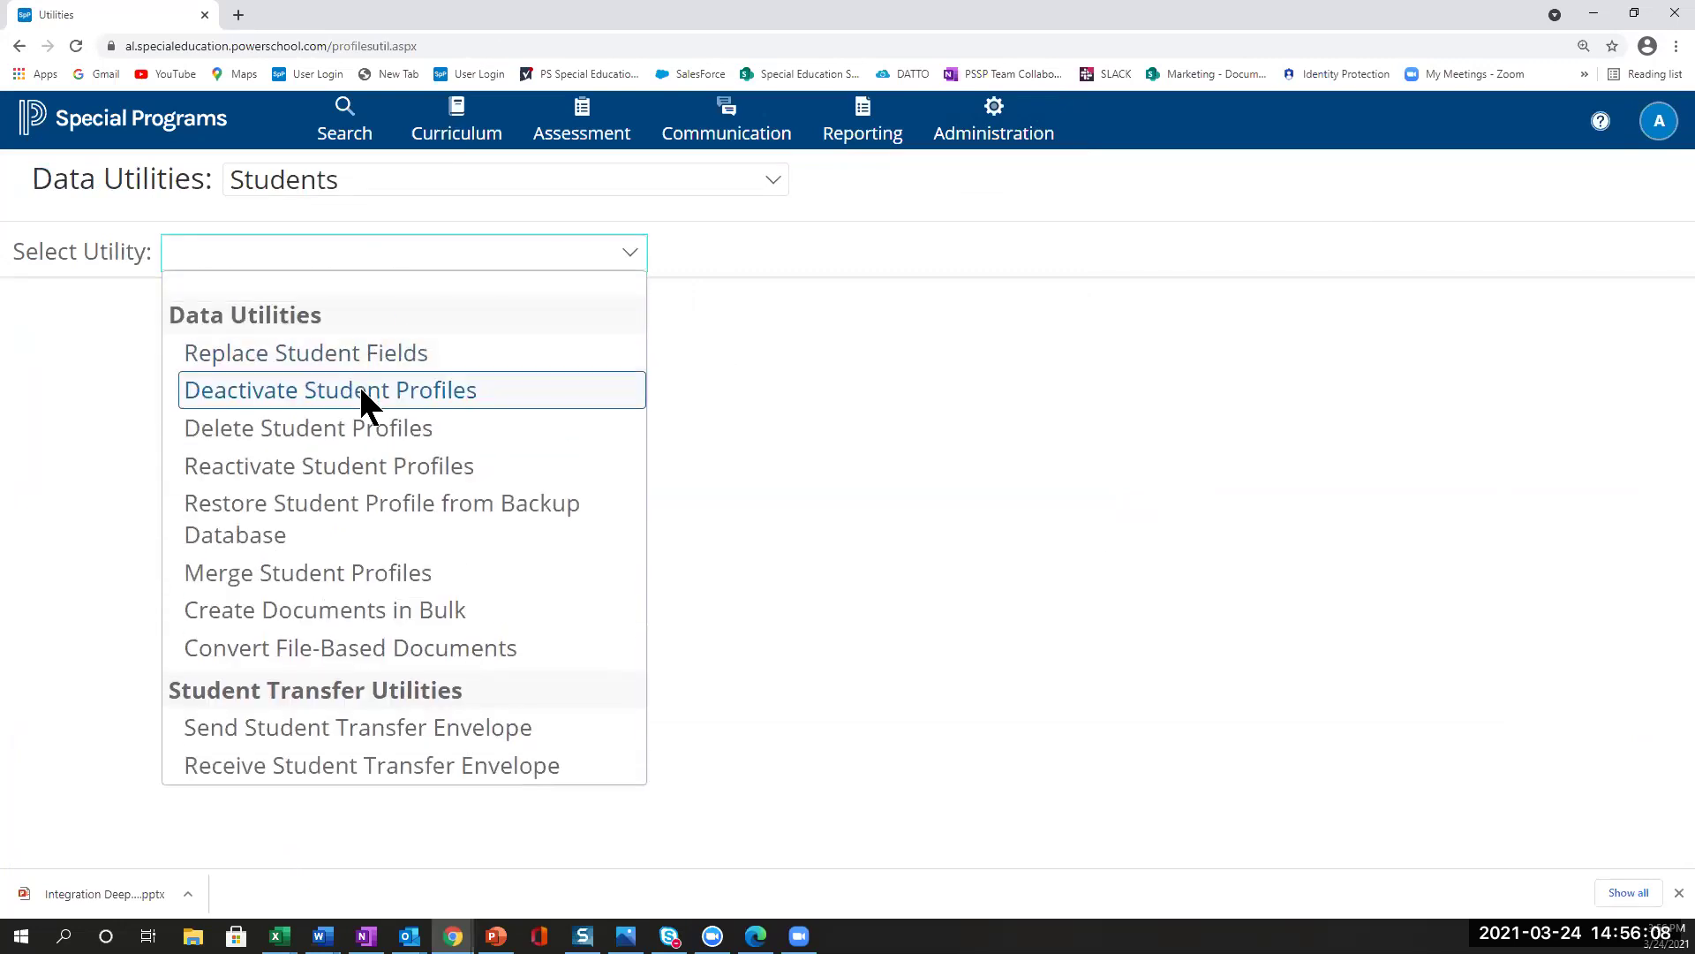
pyautogui.click(362, 391)
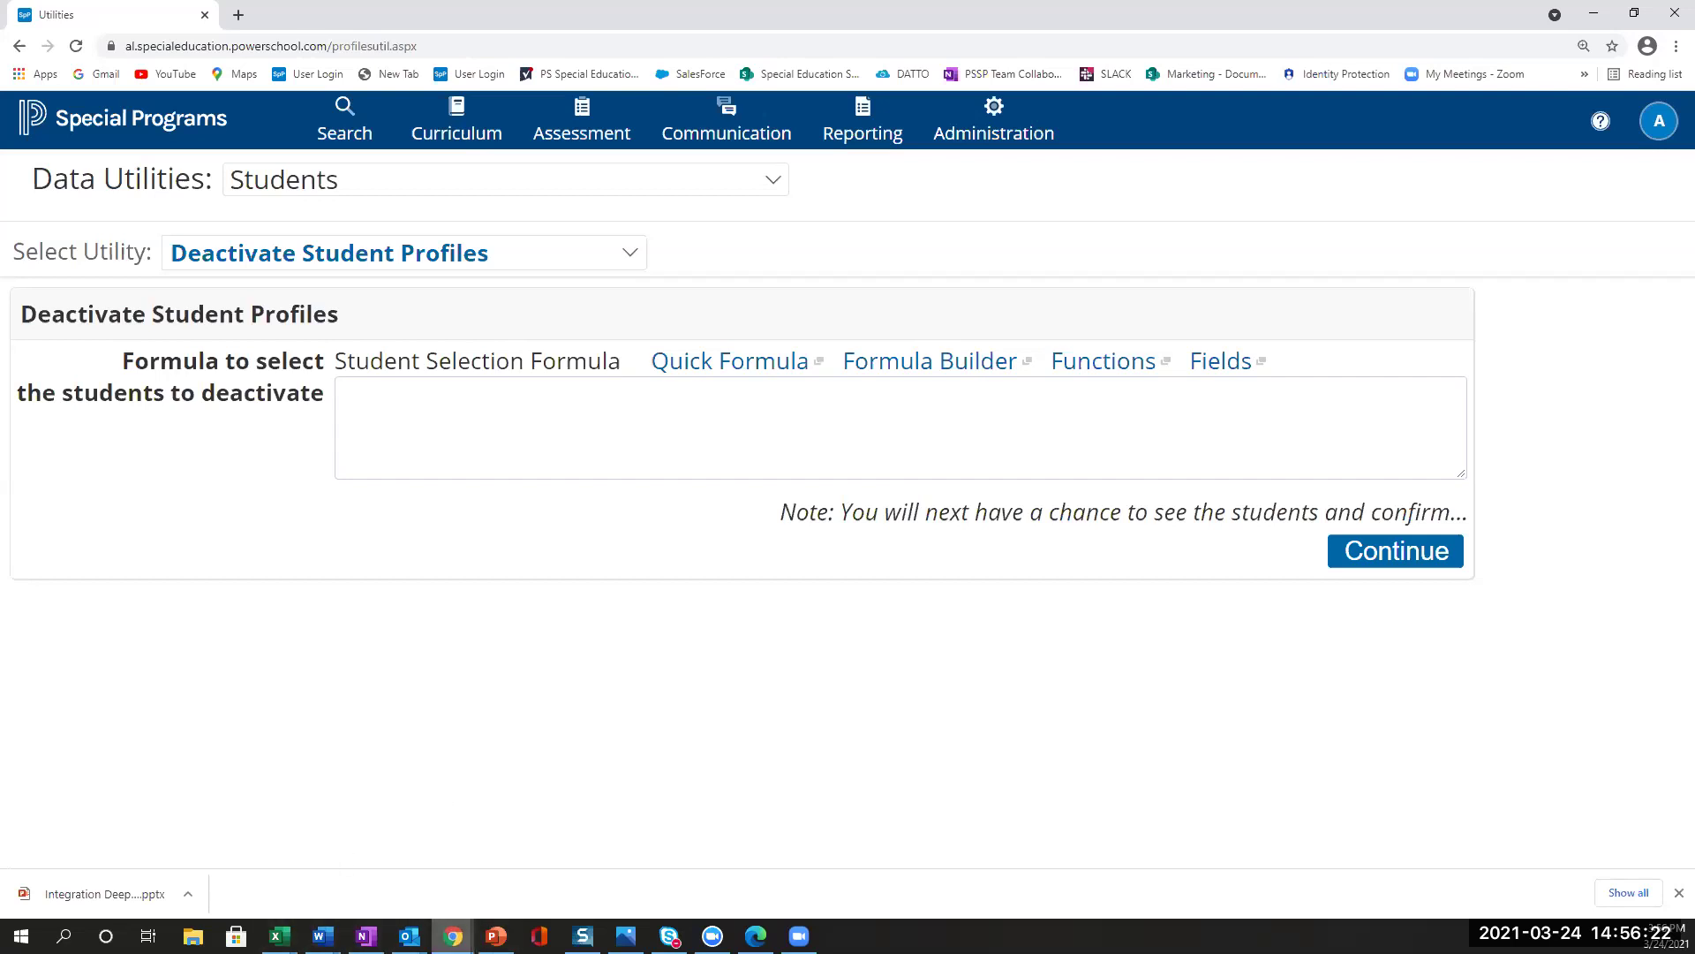
# - Show slide 6, To Deactivate Students, in the PowerPoint training deck
pyautogui.moveTo(409, 936)
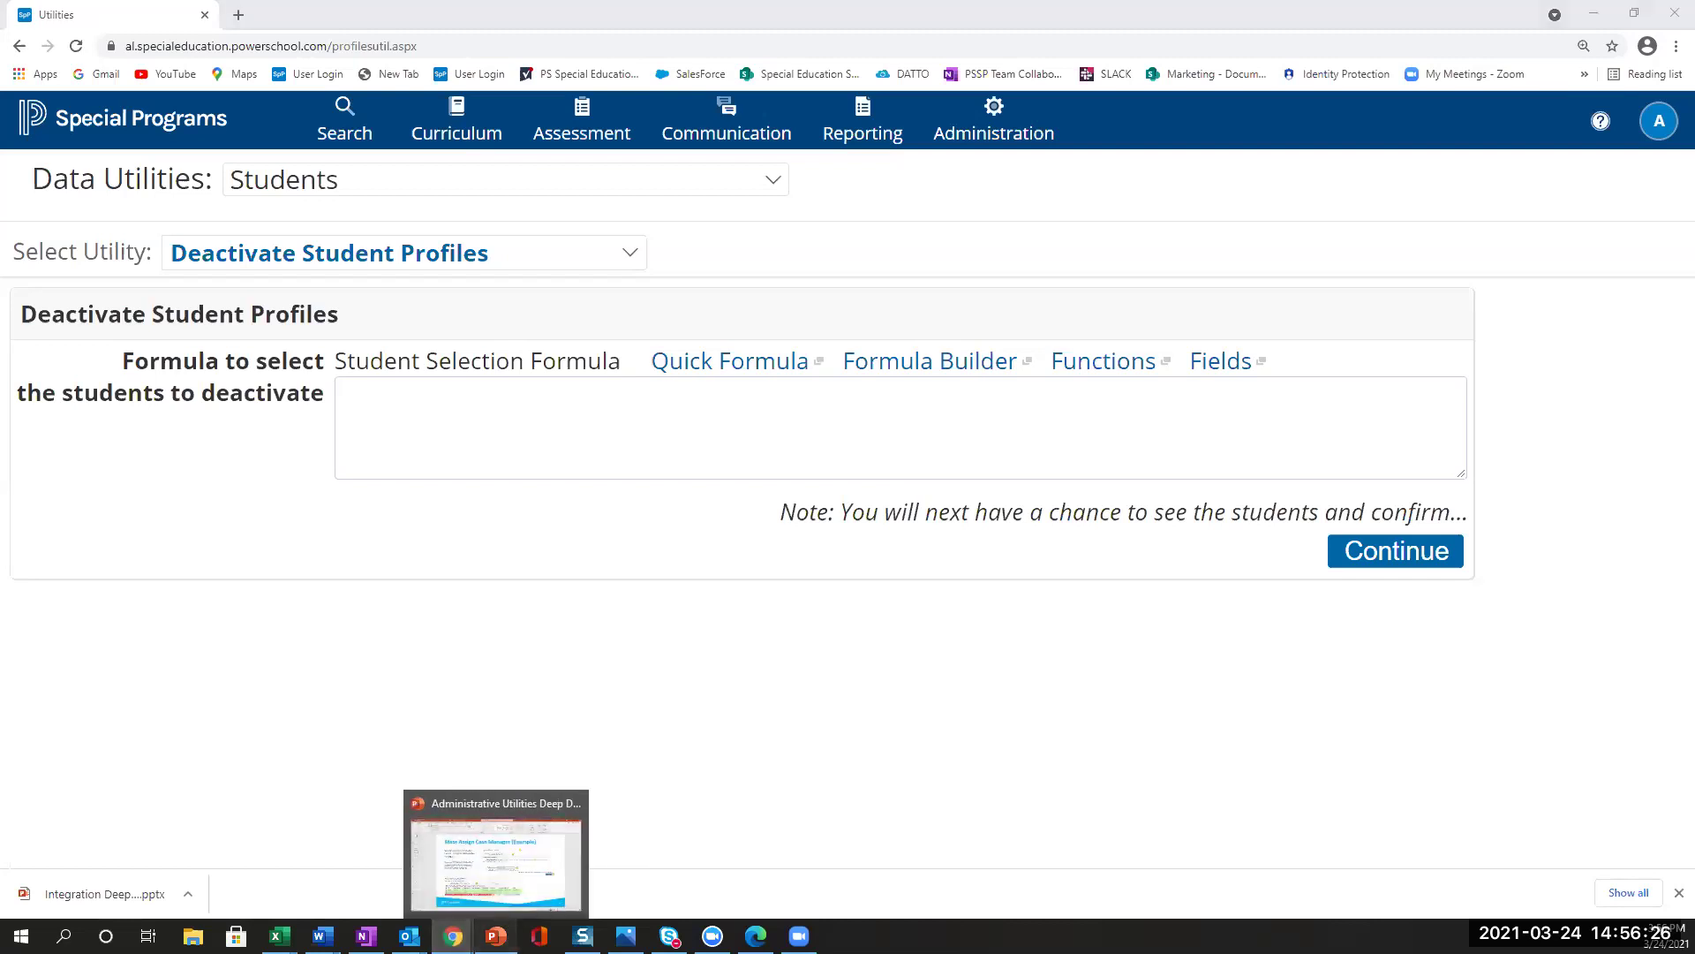
pyautogui.click(497, 936)
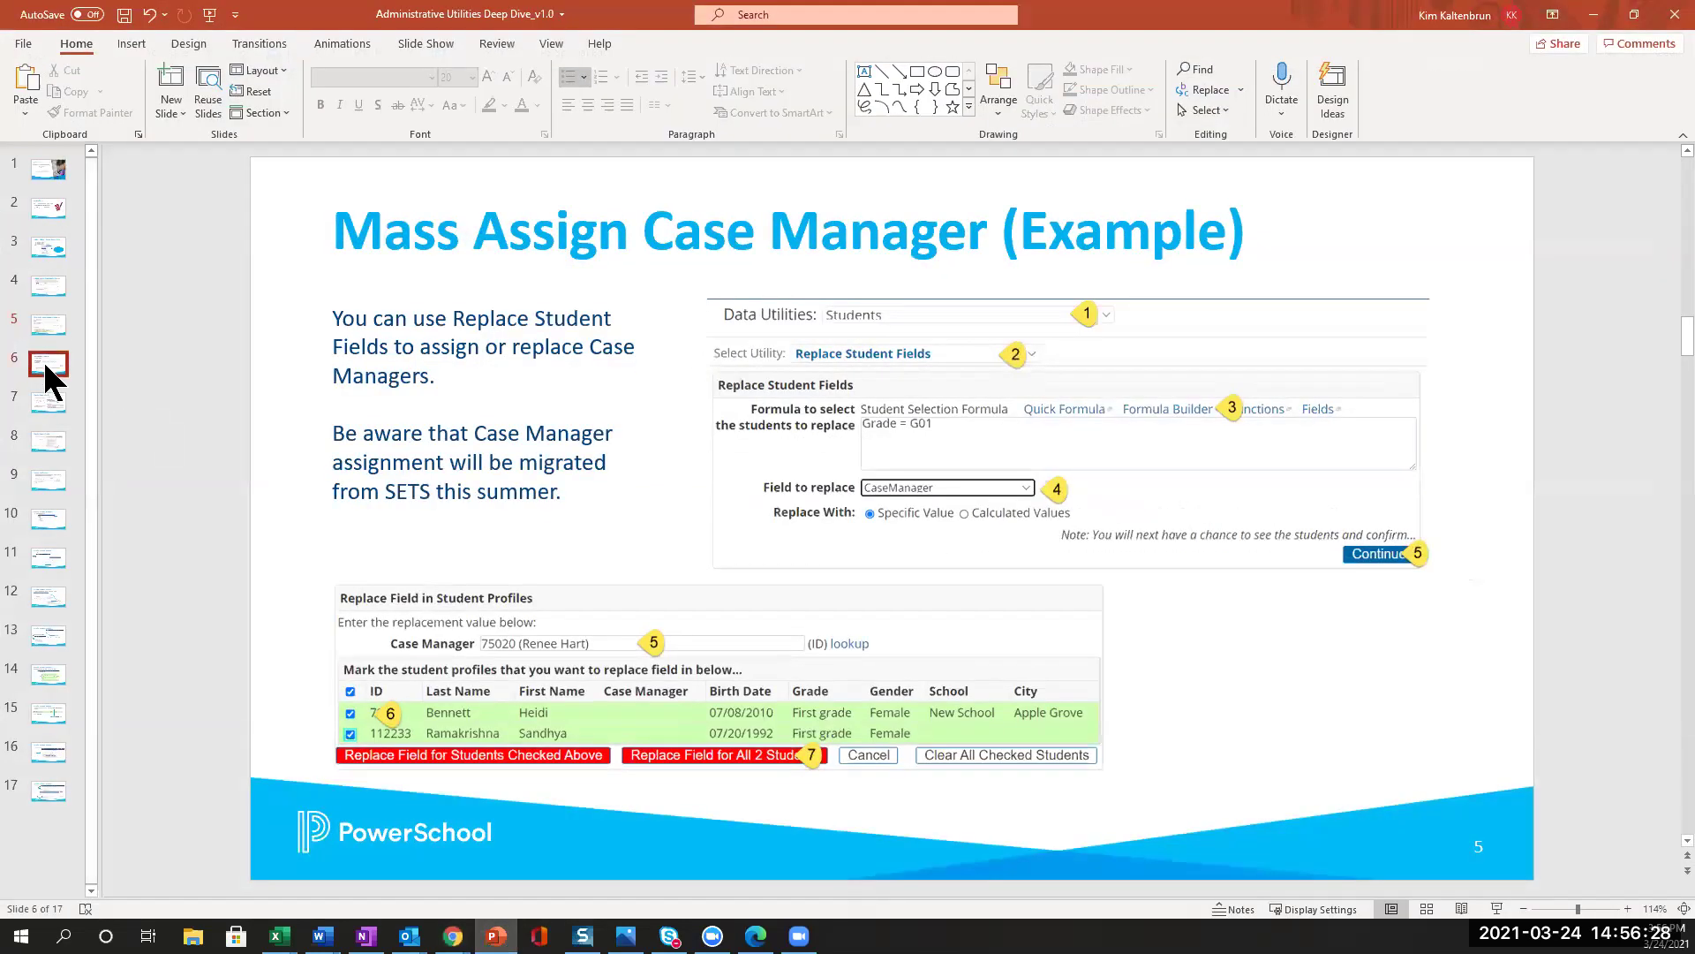
pyautogui.click(42, 358)
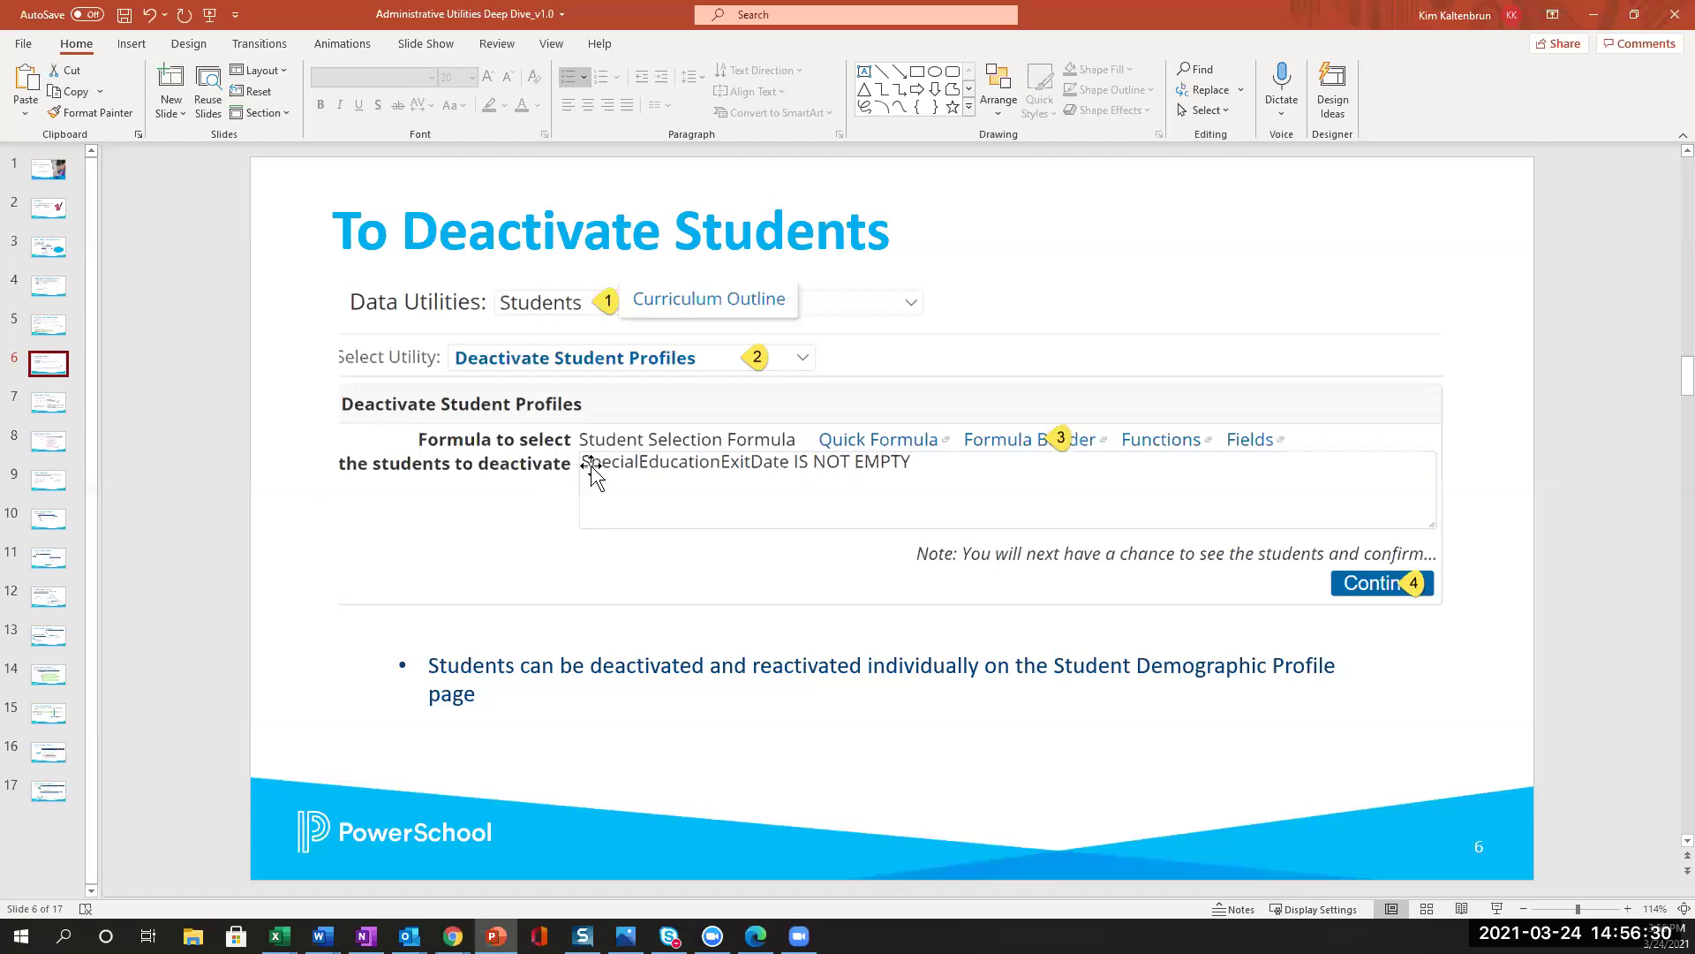
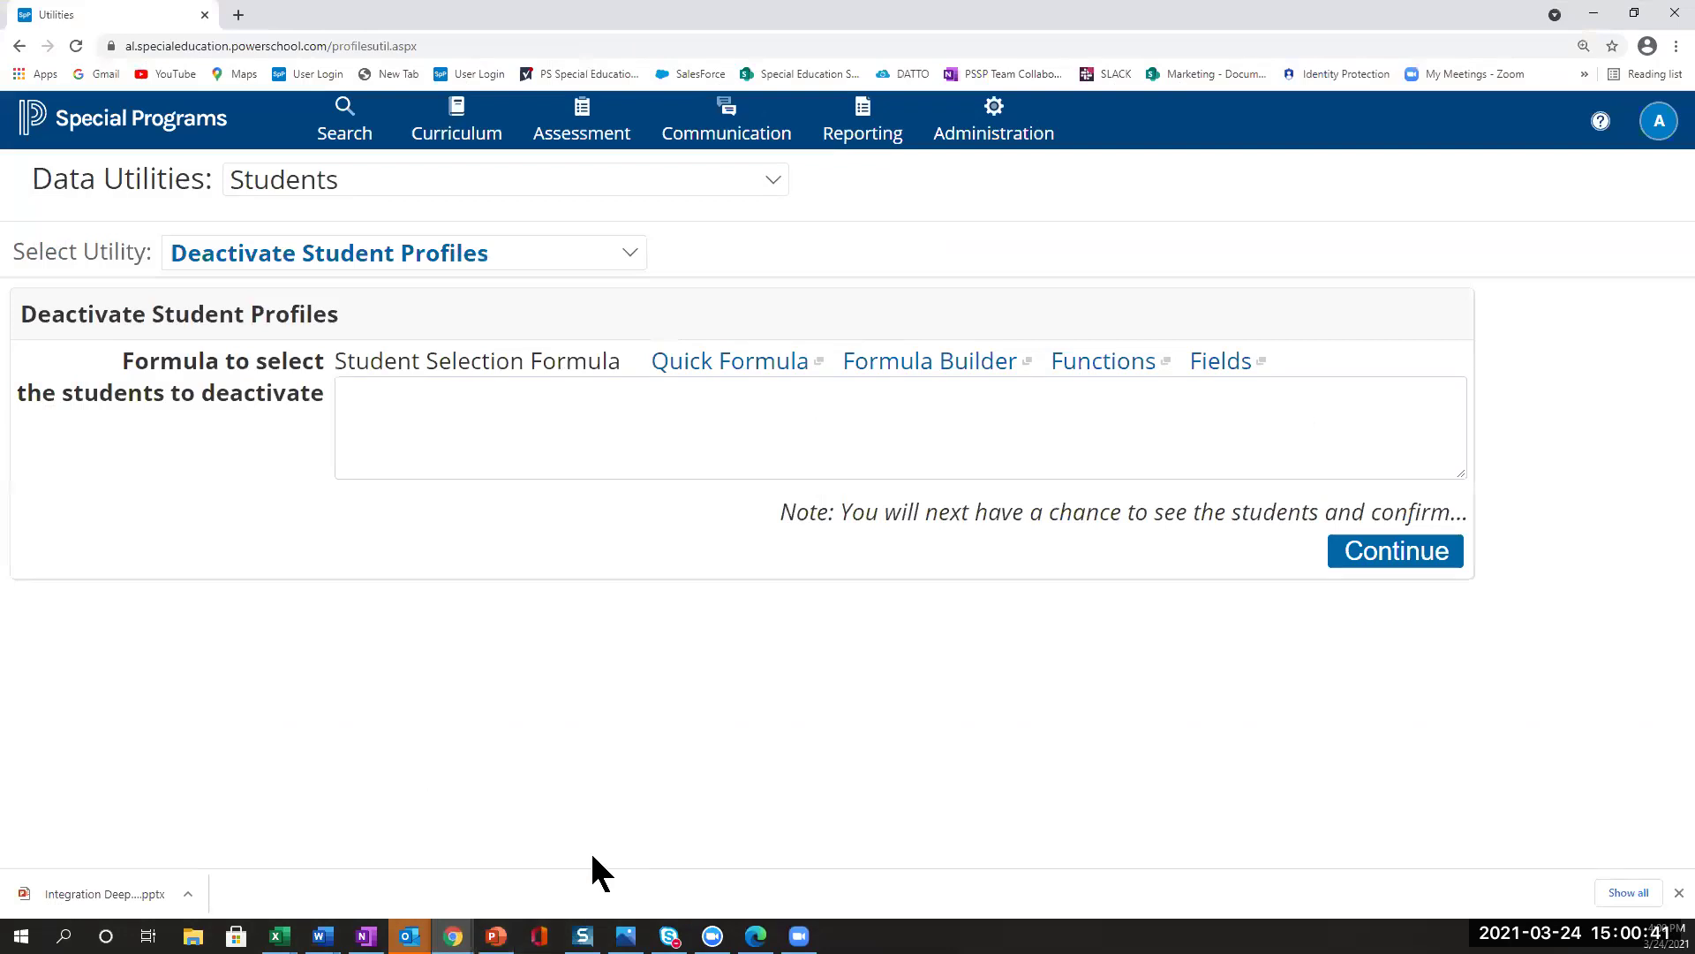
# - Keep the Students category, return home, reopen Administration > Utilities, and list the student utilities
pyautogui.click(569, 189)
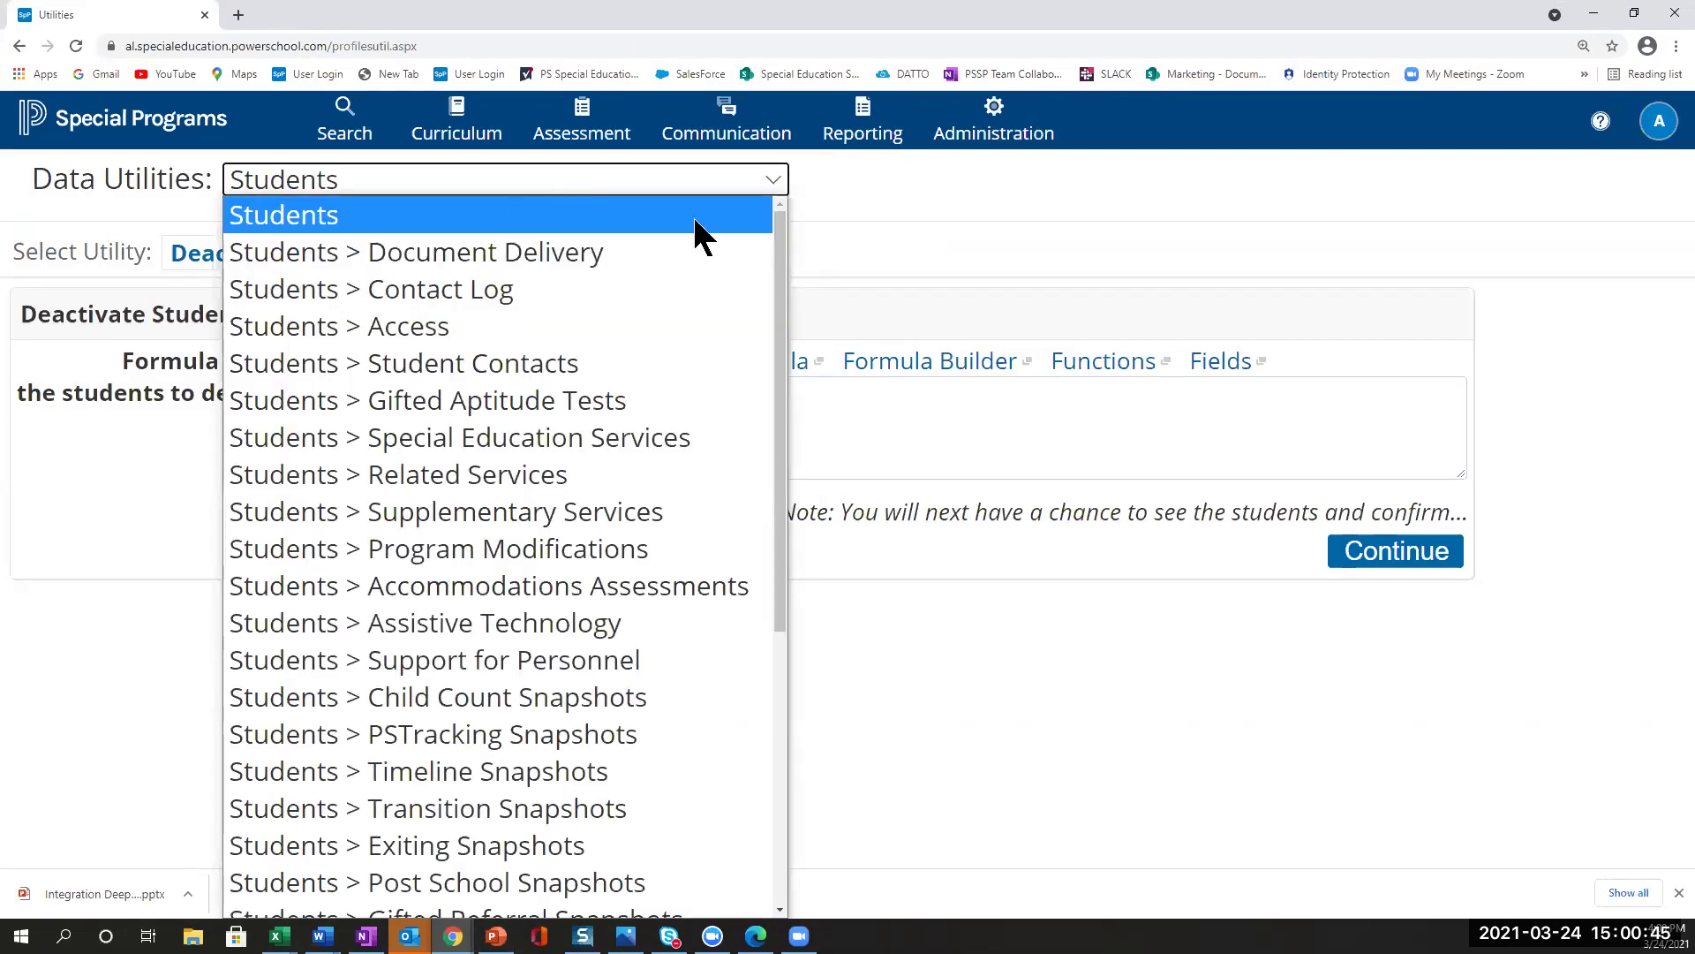
pyautogui.click(692, 216)
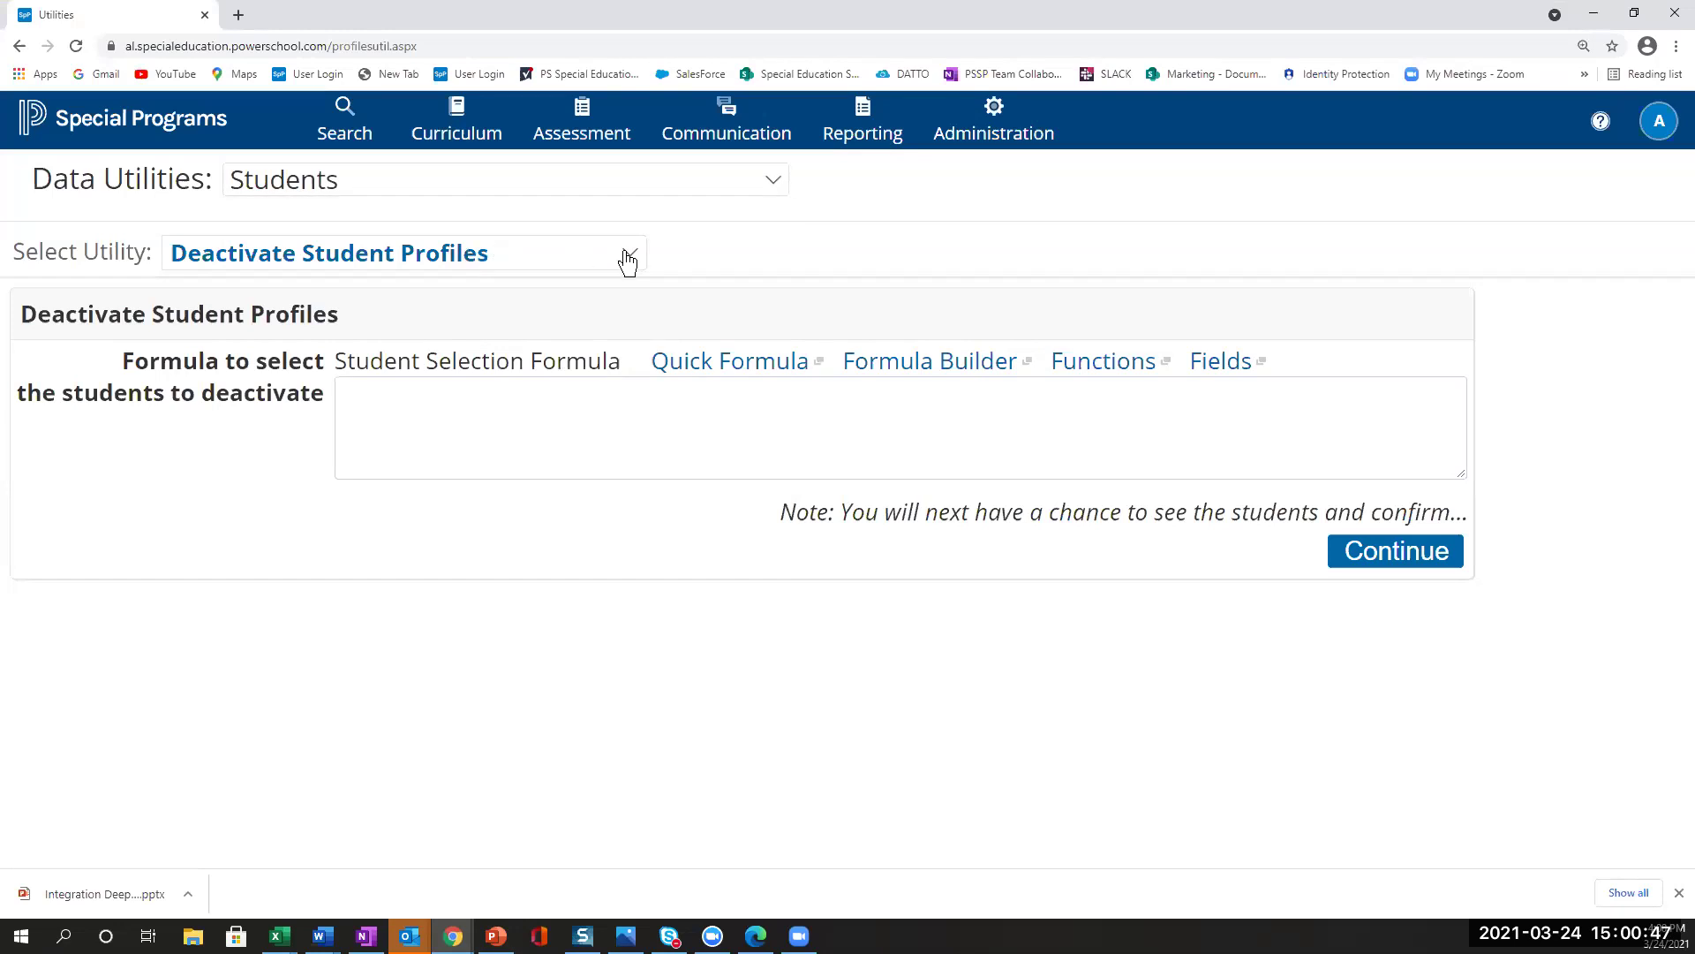
pyautogui.click(168, 129)
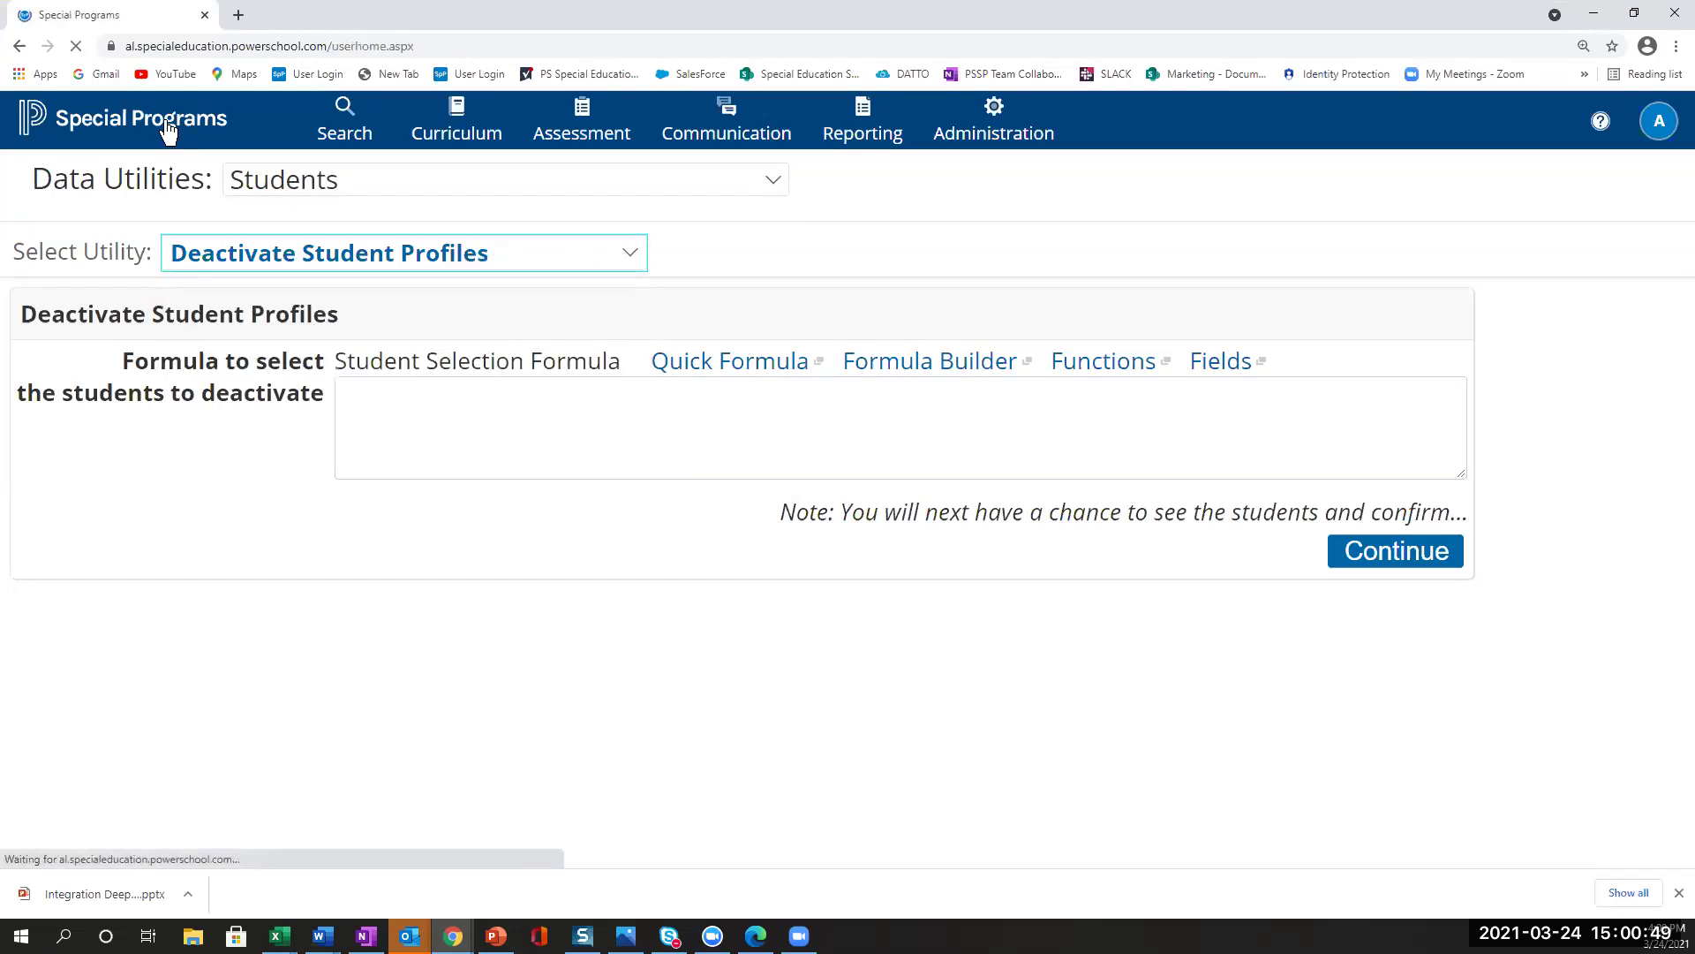
pyautogui.click(993, 124)
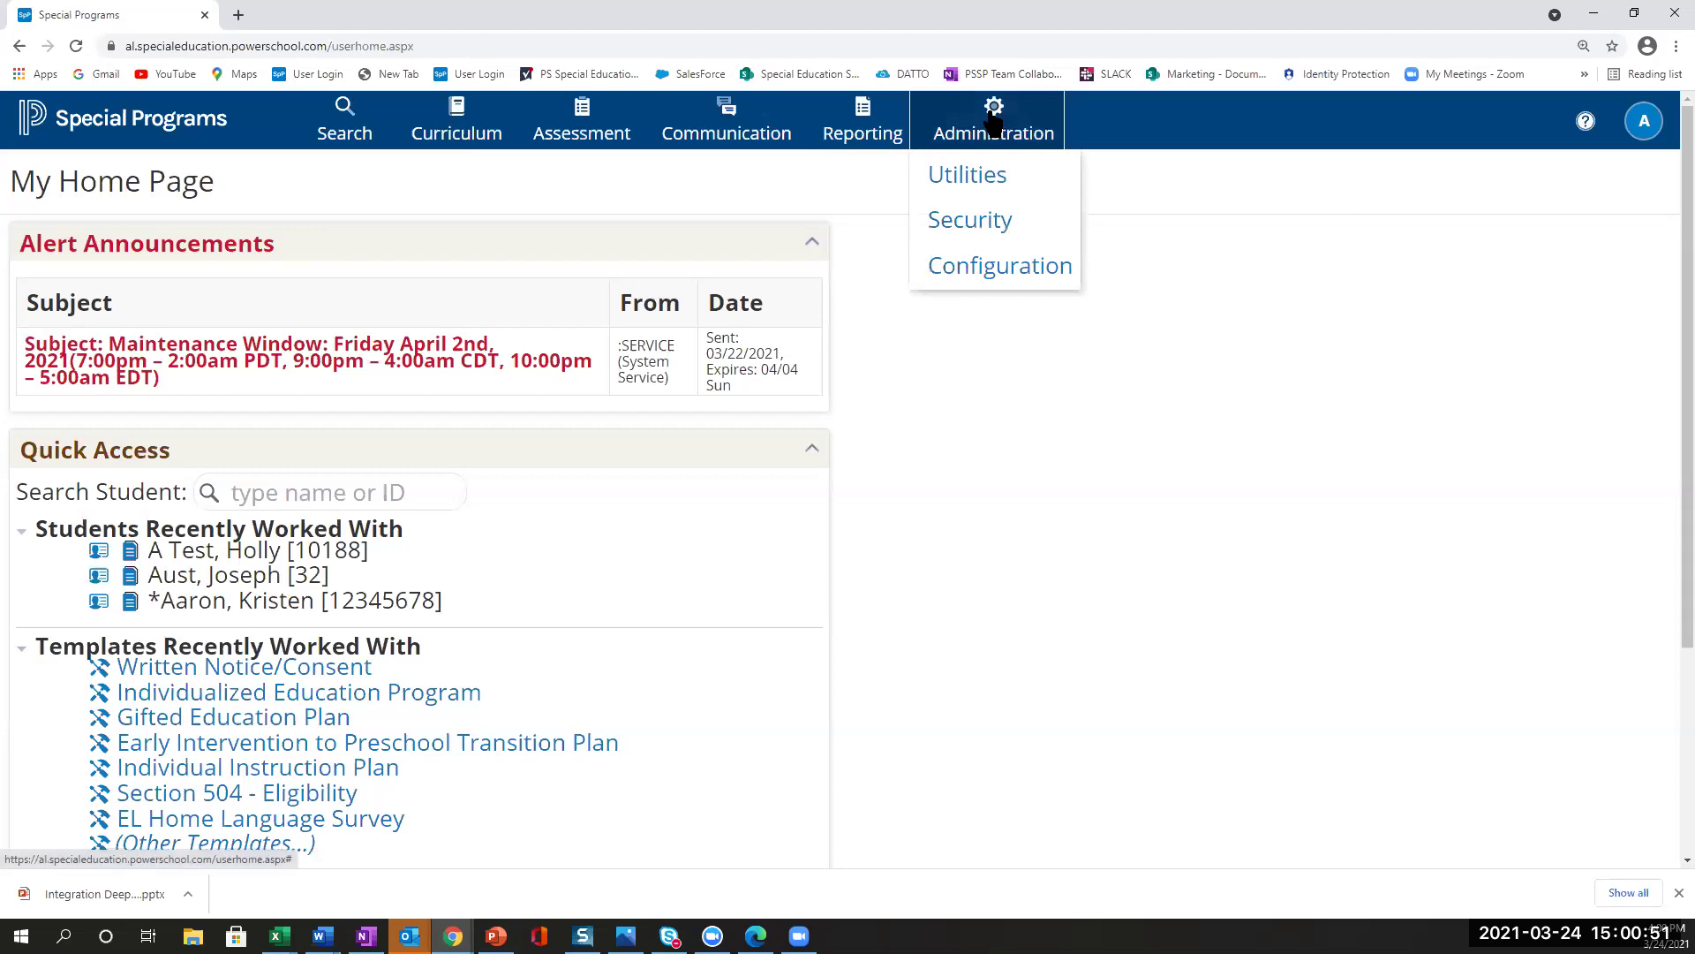
pyautogui.click(969, 176)
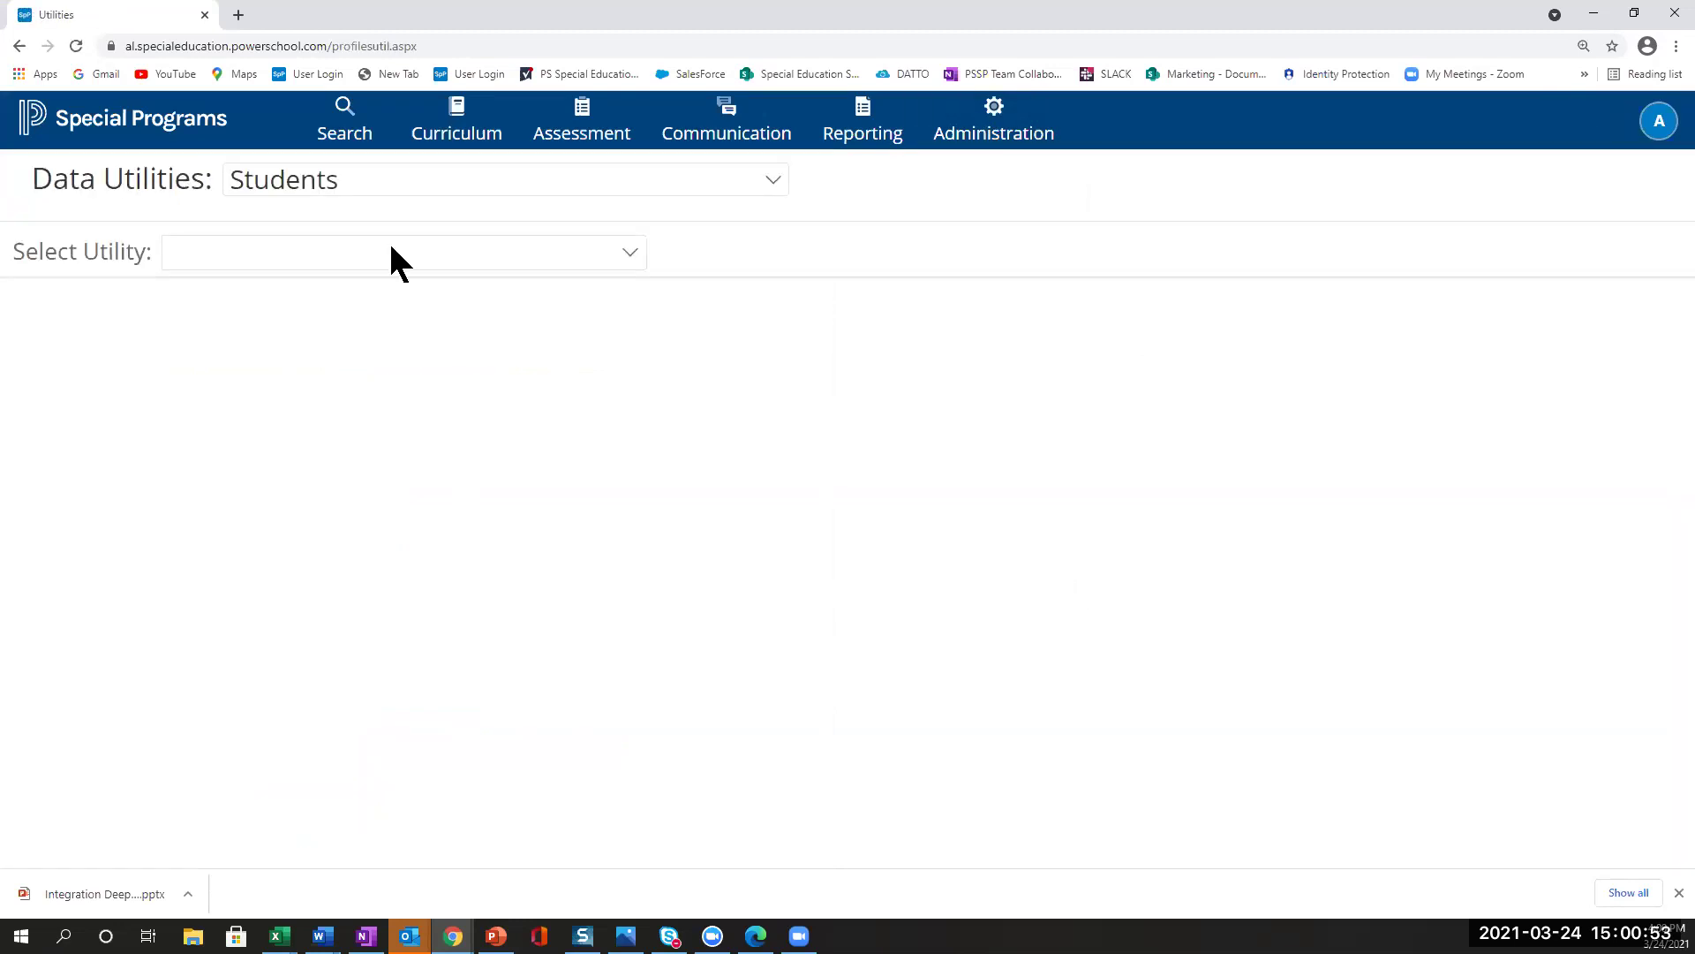
pyautogui.click(400, 258)
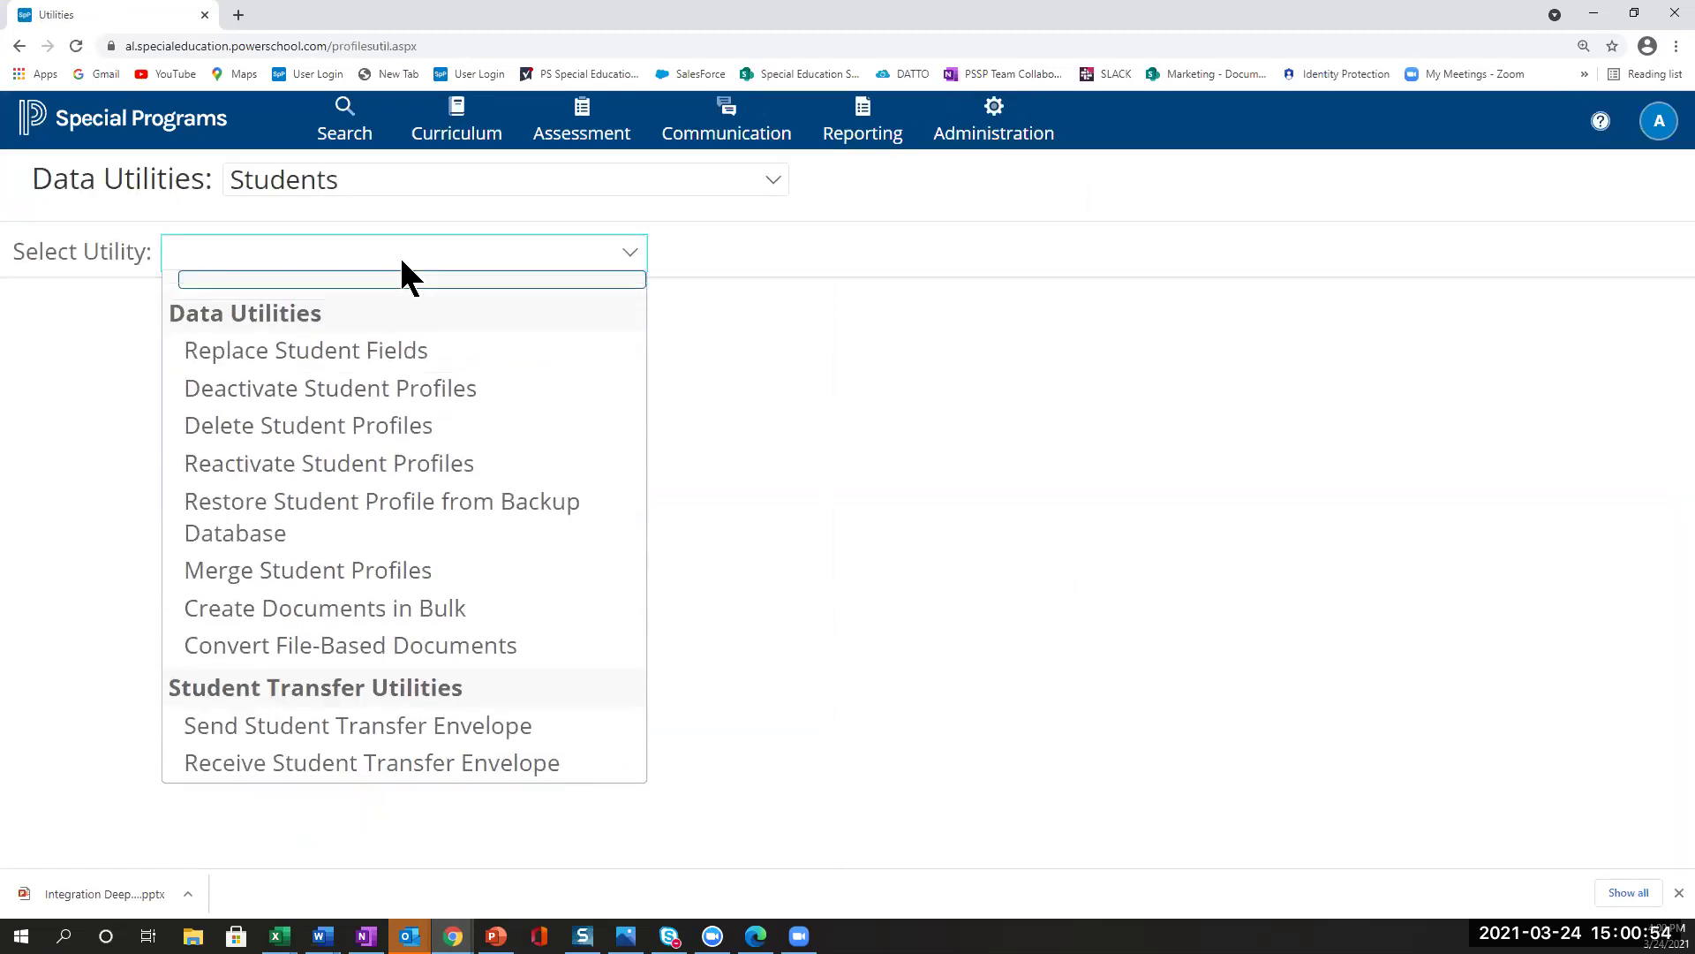
# - Choose Merge Student Profiles, autofill the target student ID, and find its duplicate profiles
pyautogui.click(299, 573)
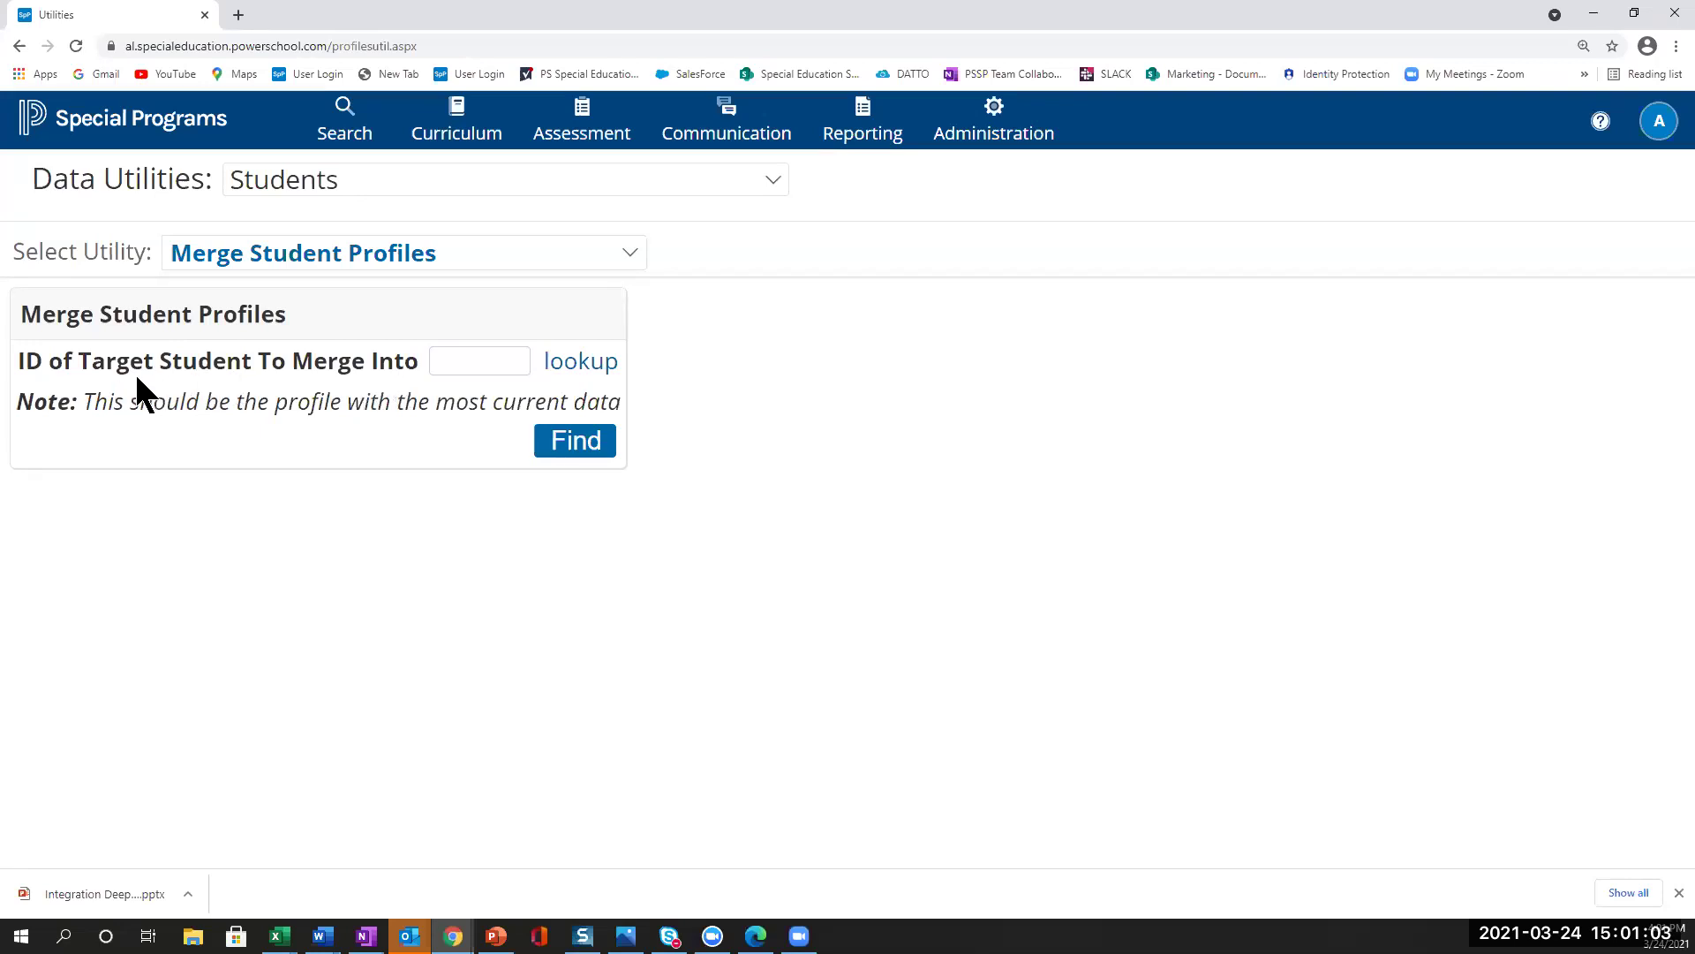
pyautogui.click(463, 362)
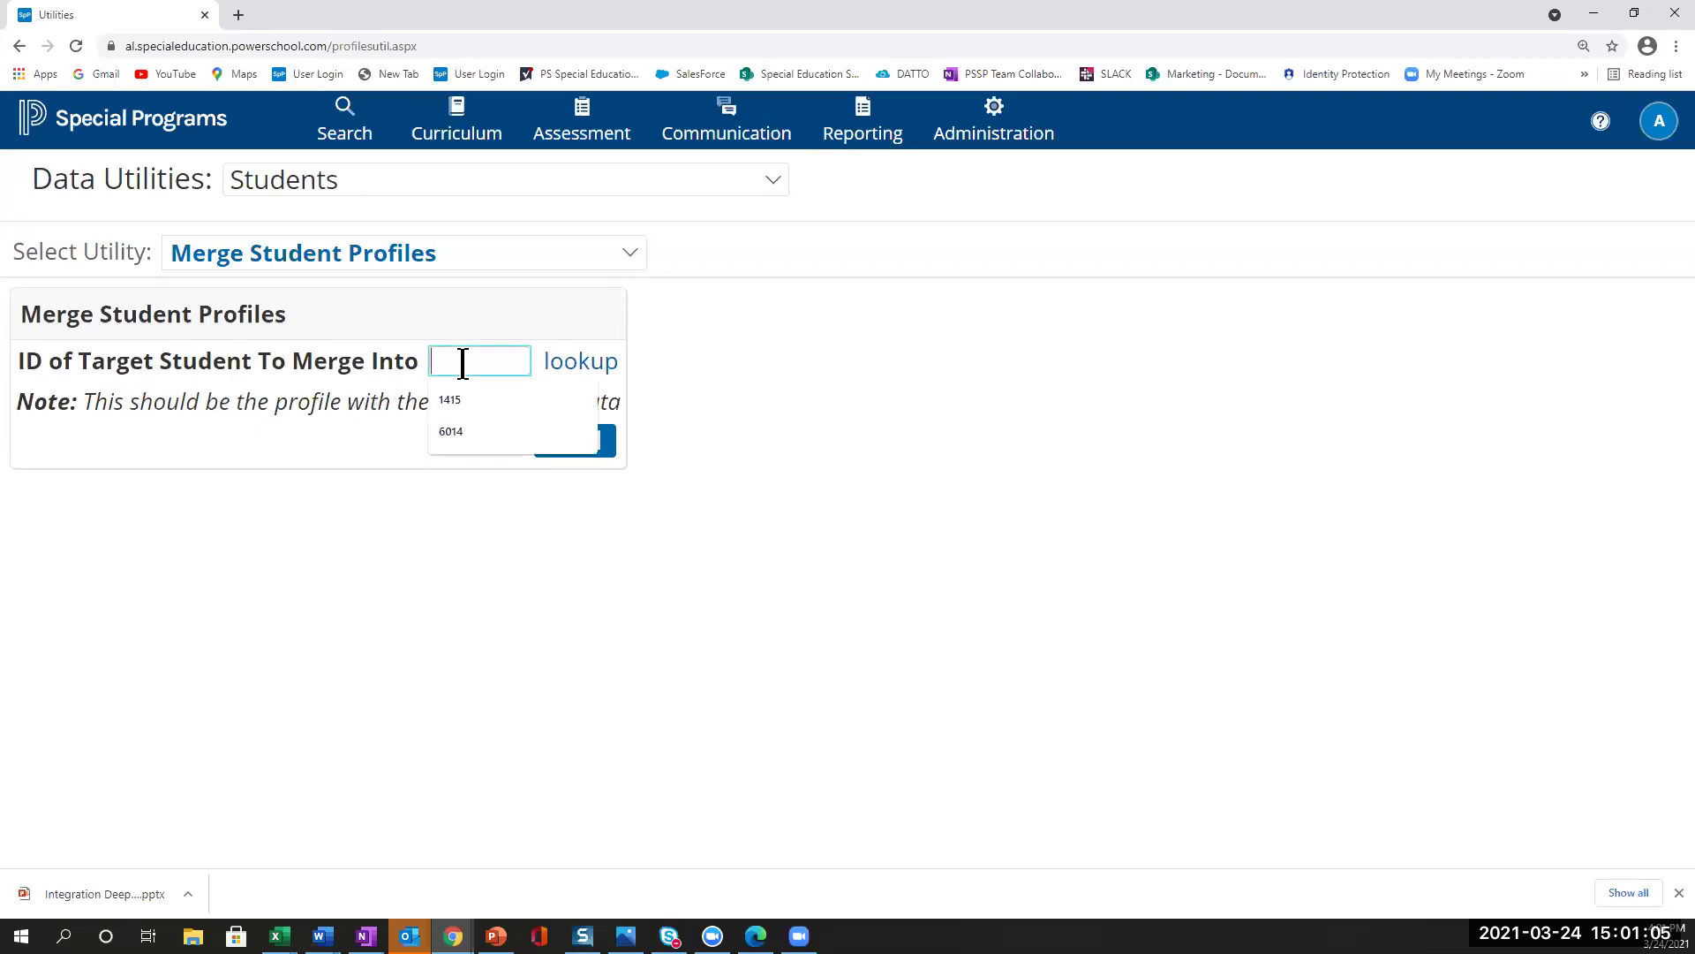
pyautogui.click(468, 426)
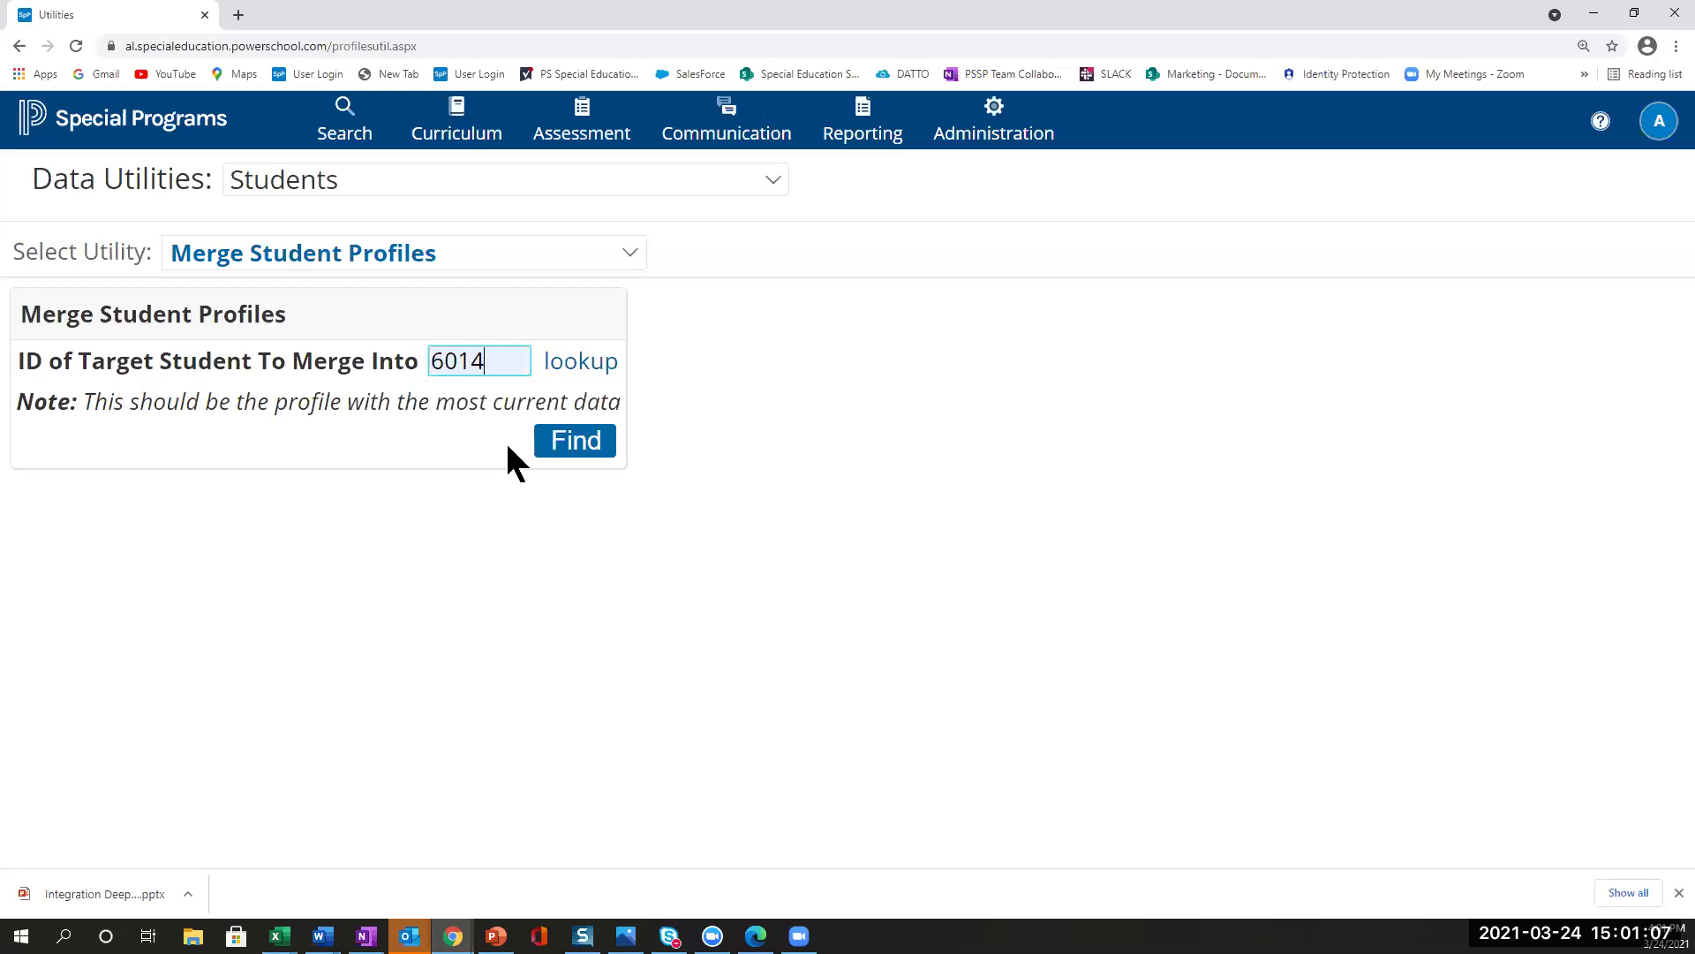
pyautogui.click(566, 459)
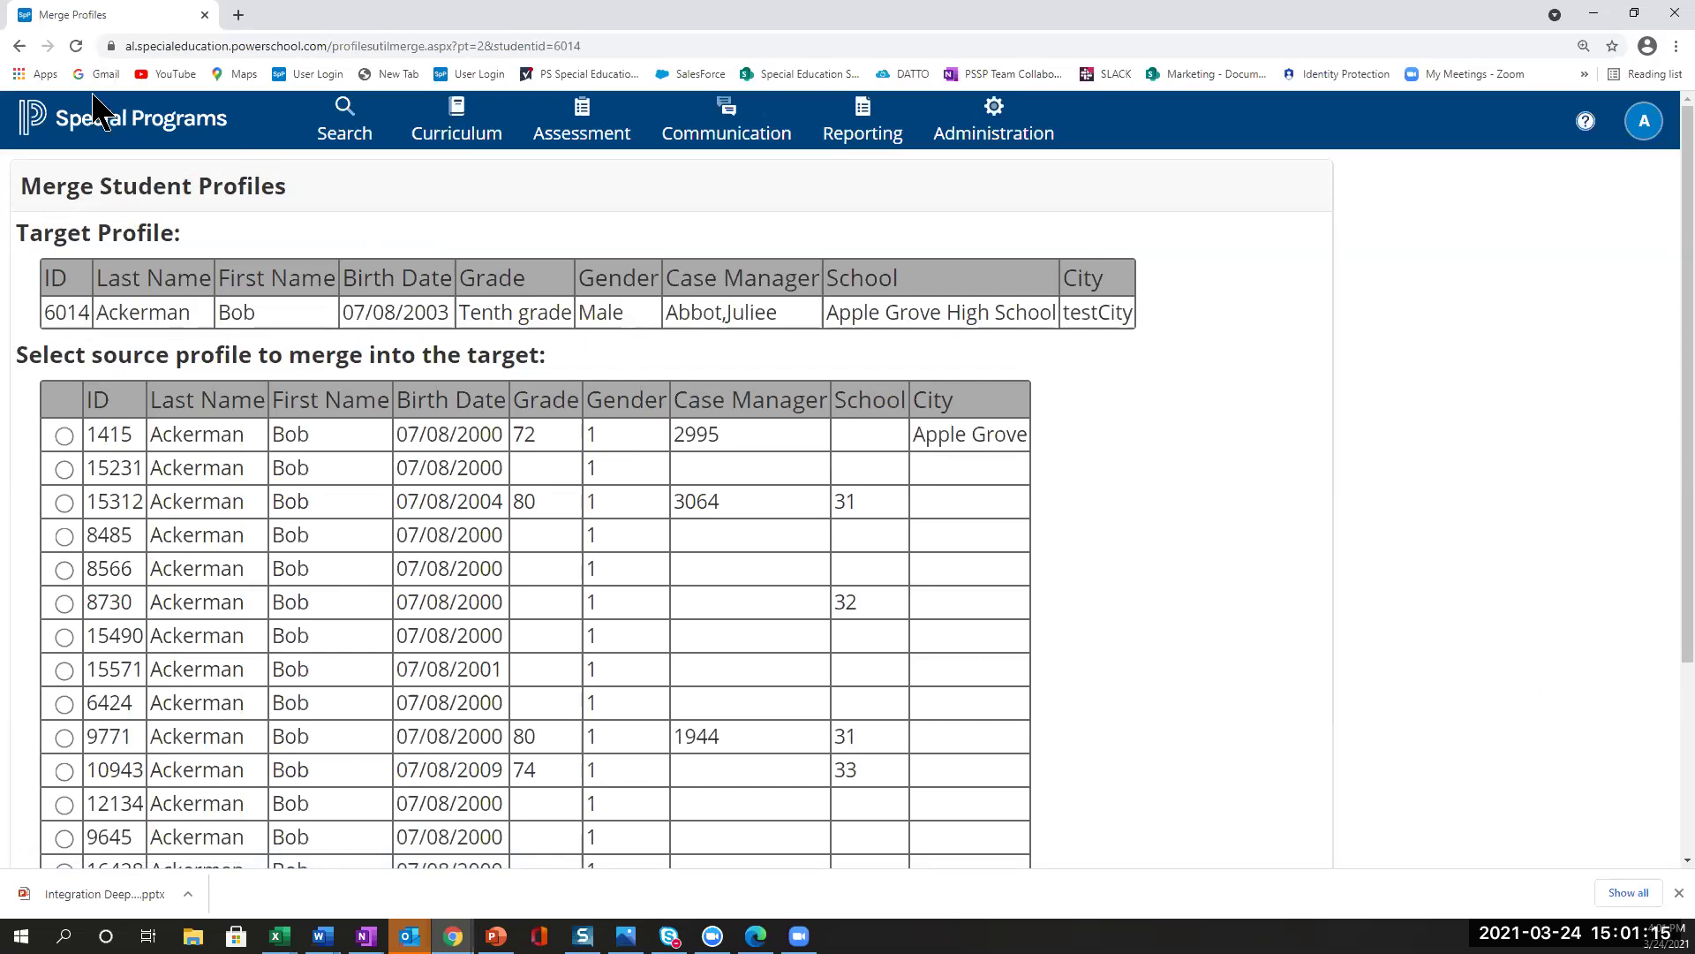
# - Go back, then load the Special Programs sign-in page in a new browser tab
pyautogui.click(18, 46)
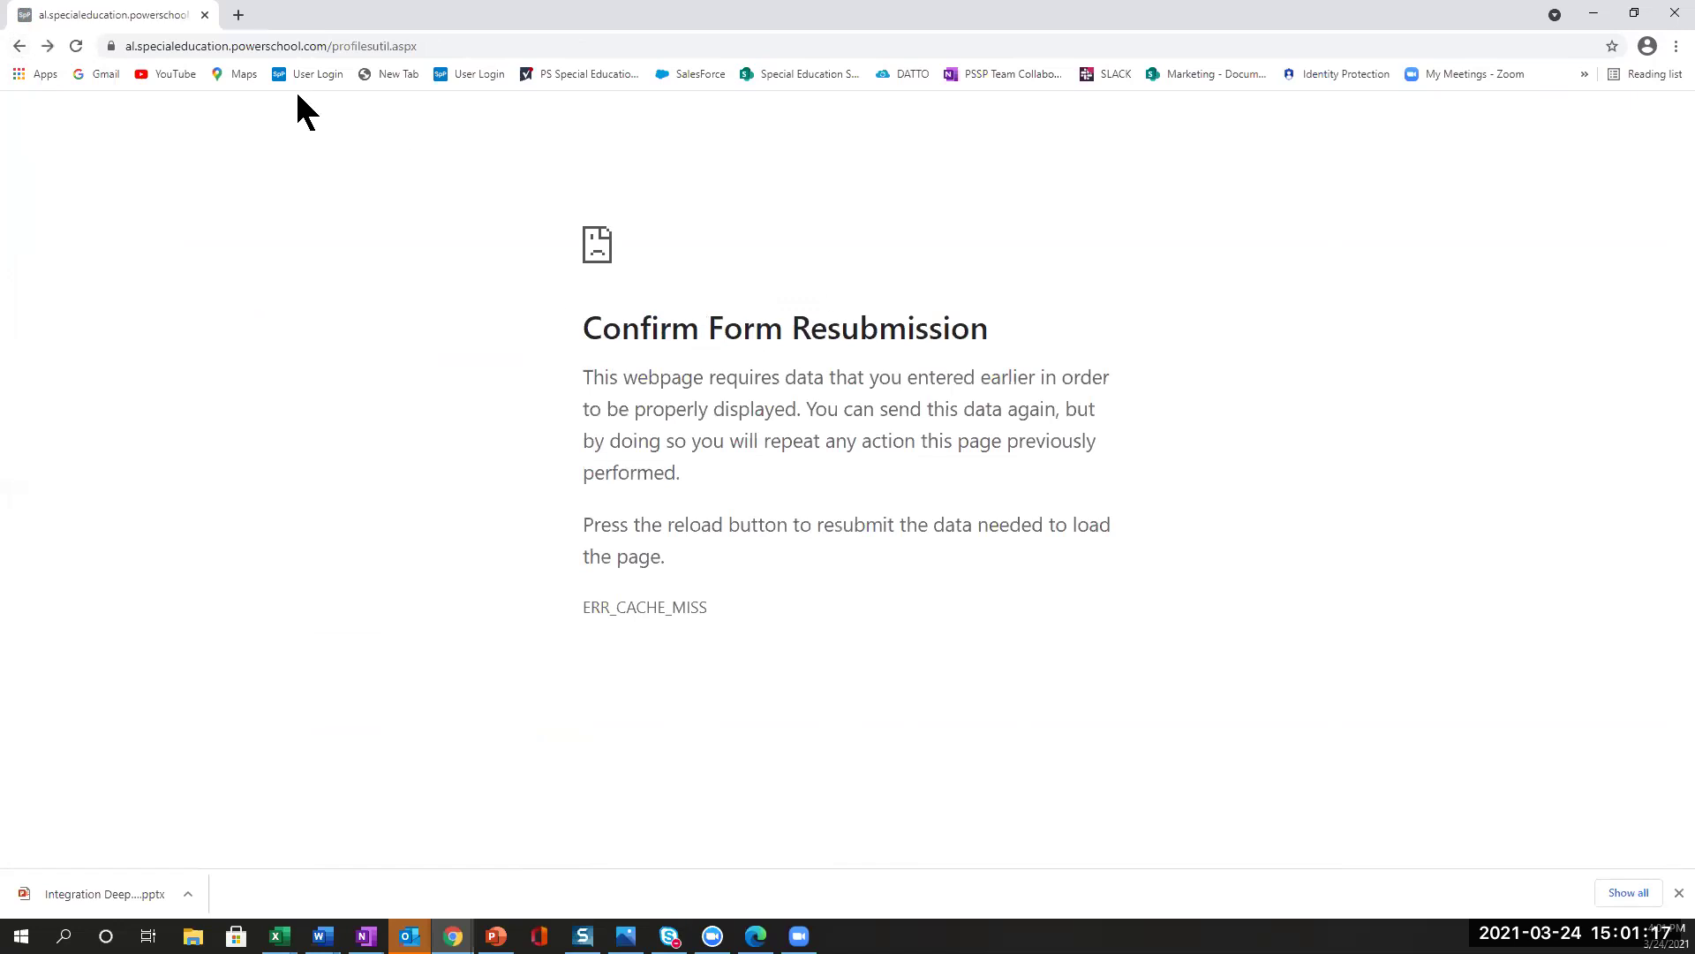
pyautogui.click(239, 15)
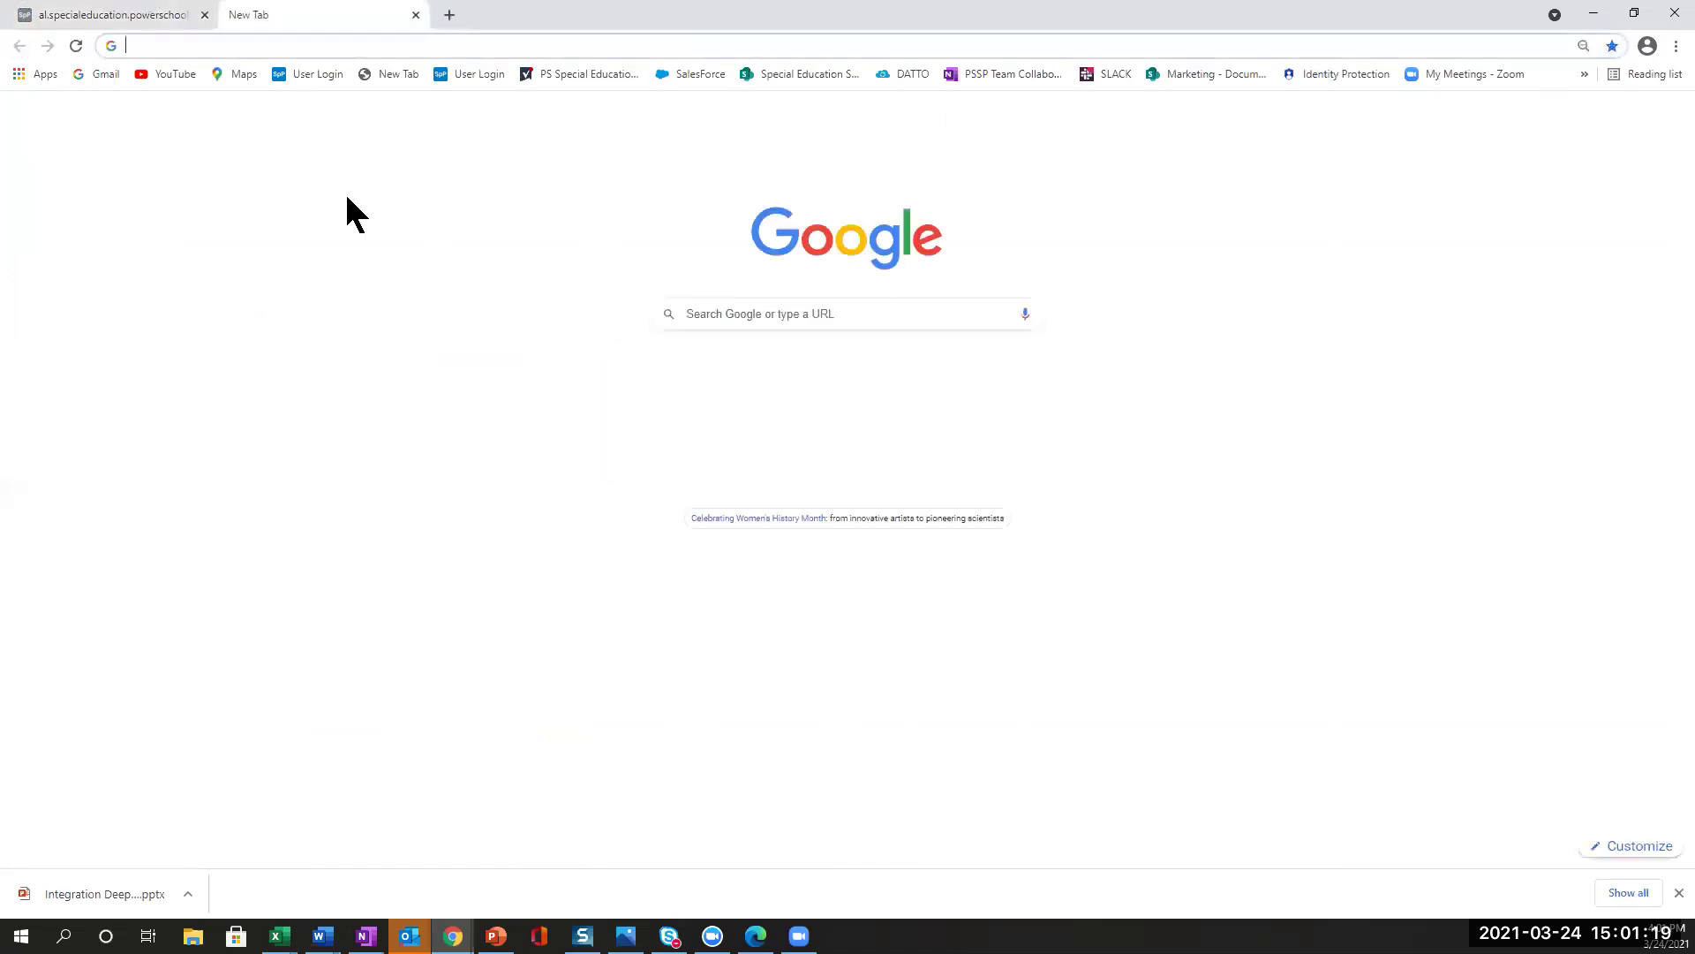
pyautogui.click(286, 53)
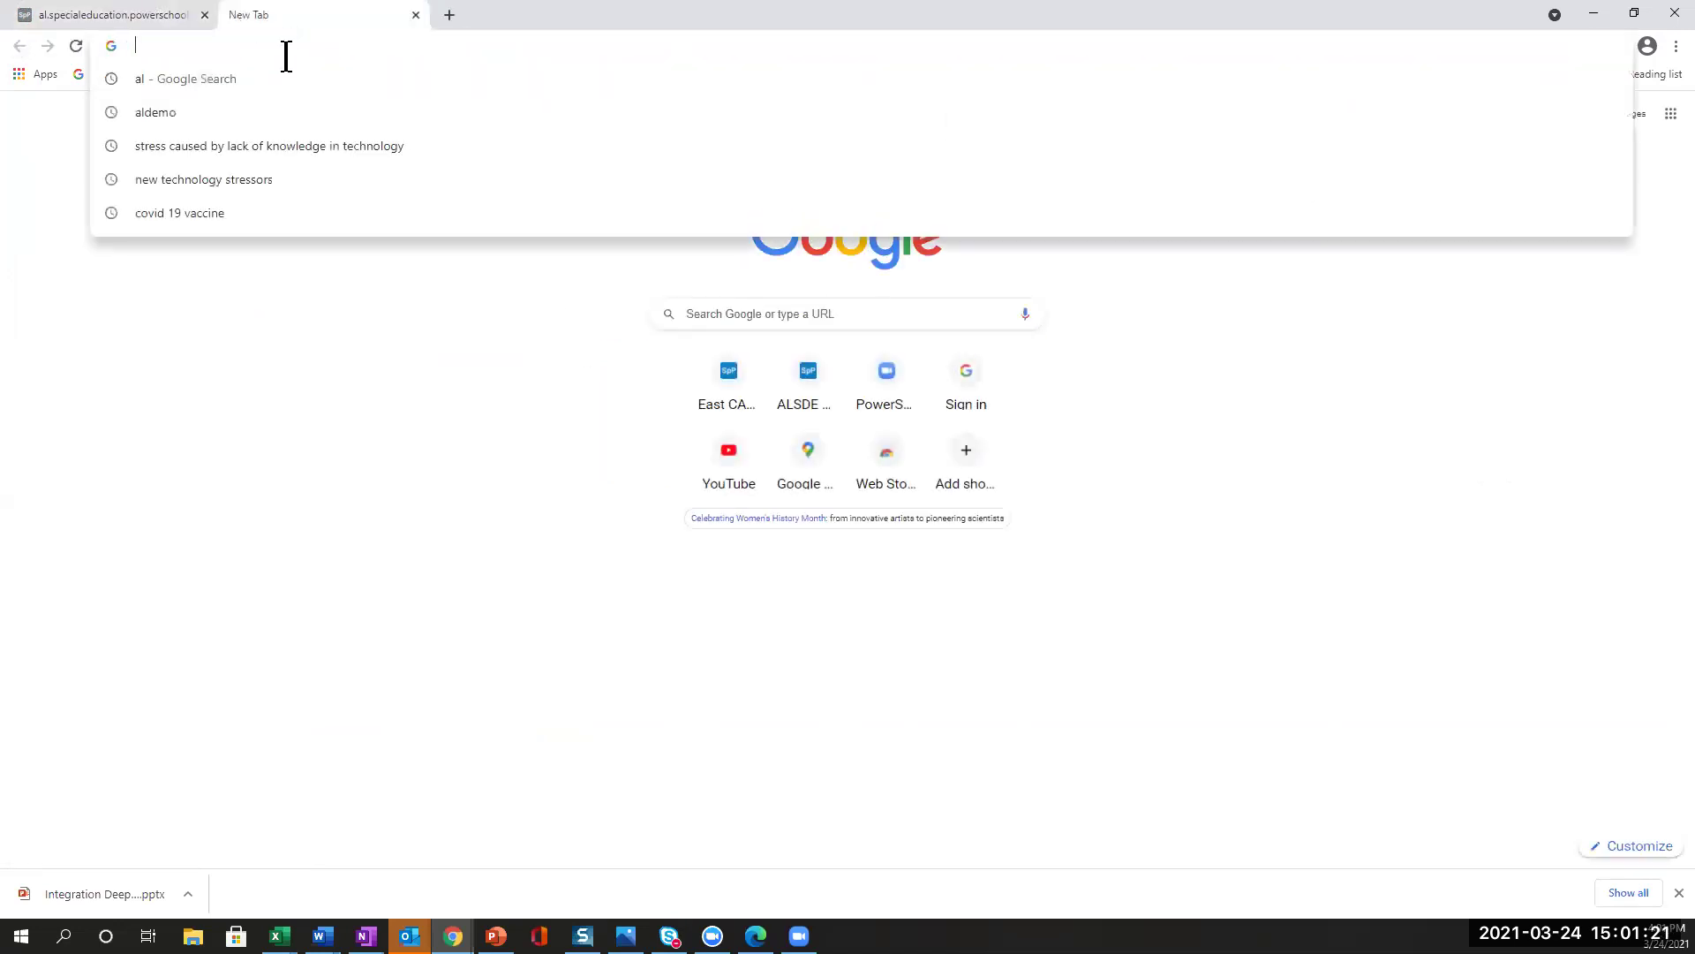
pyautogui.write('al')
pyautogui.press('Return')
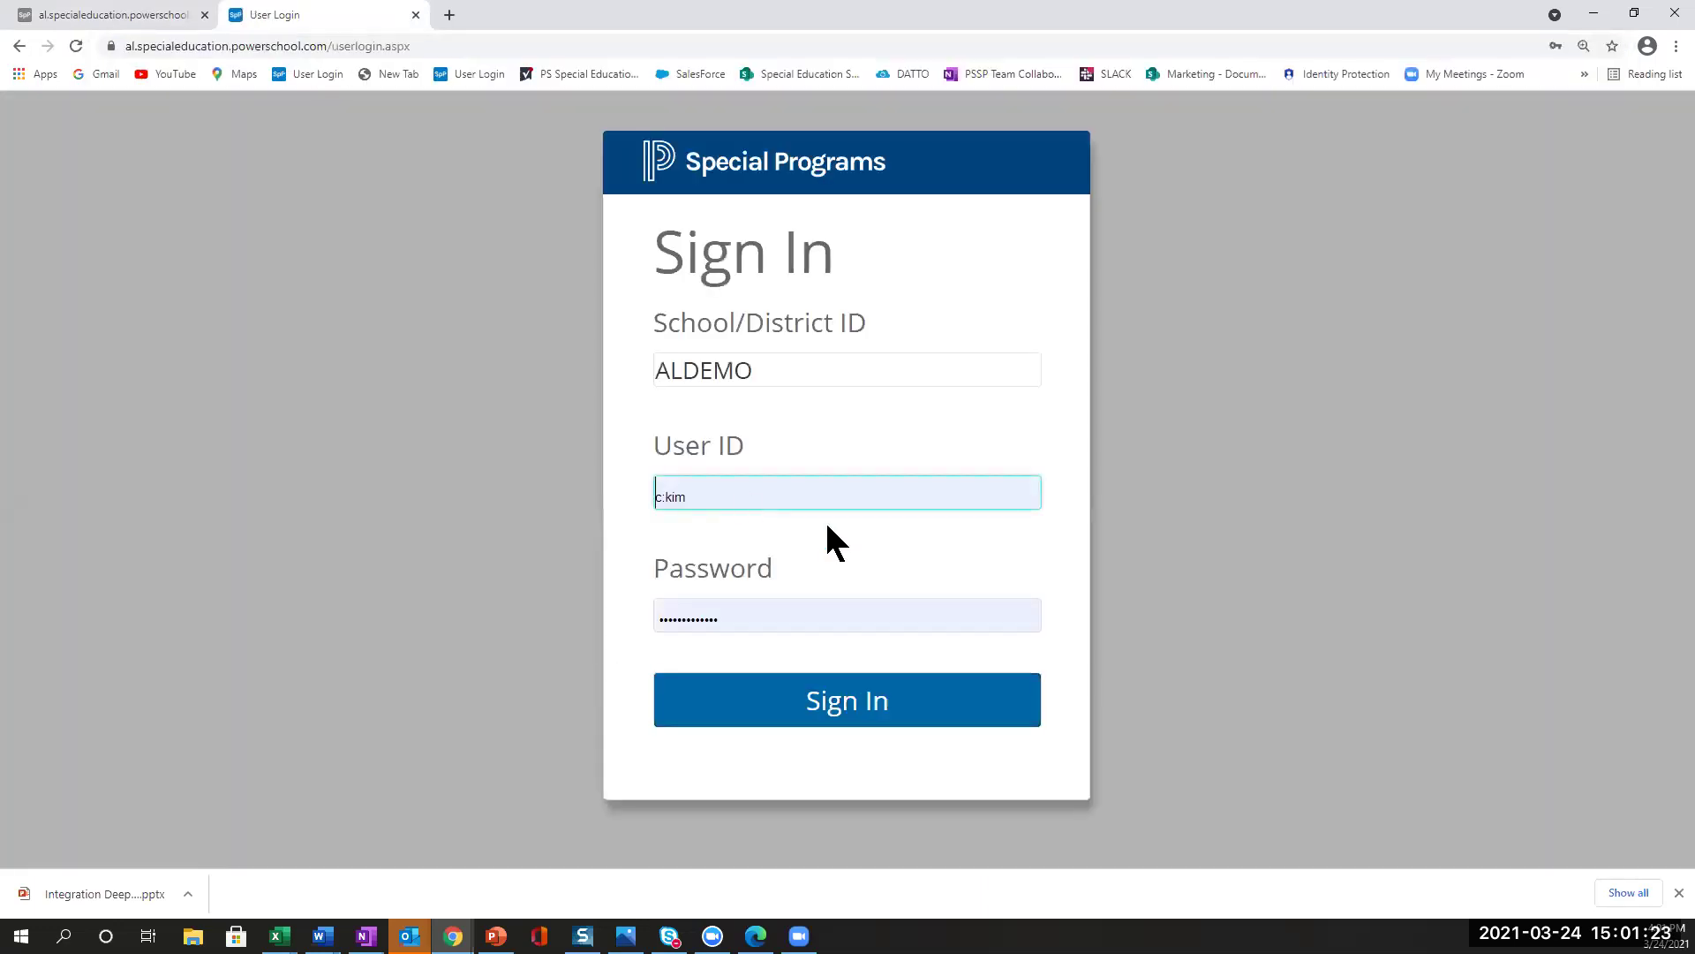
# - Change the User ID to the administrator account and sign in
pyautogui.click(745, 480)
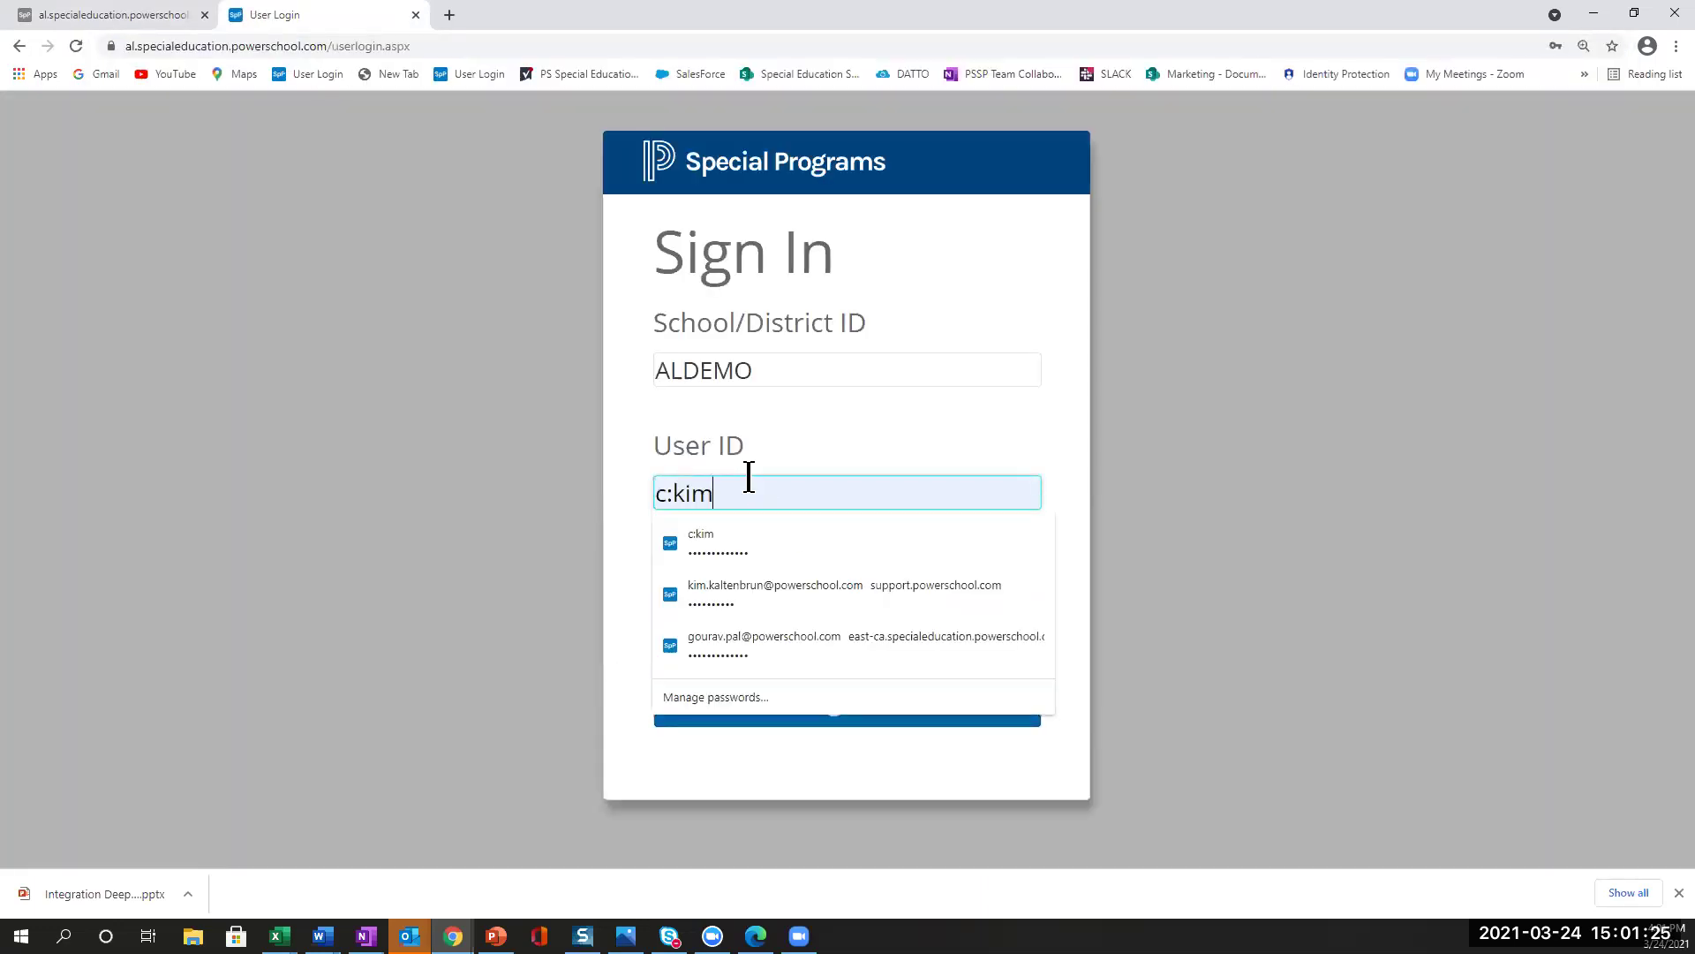
pyautogui.click(655, 495)
pyautogui.write('admin;')
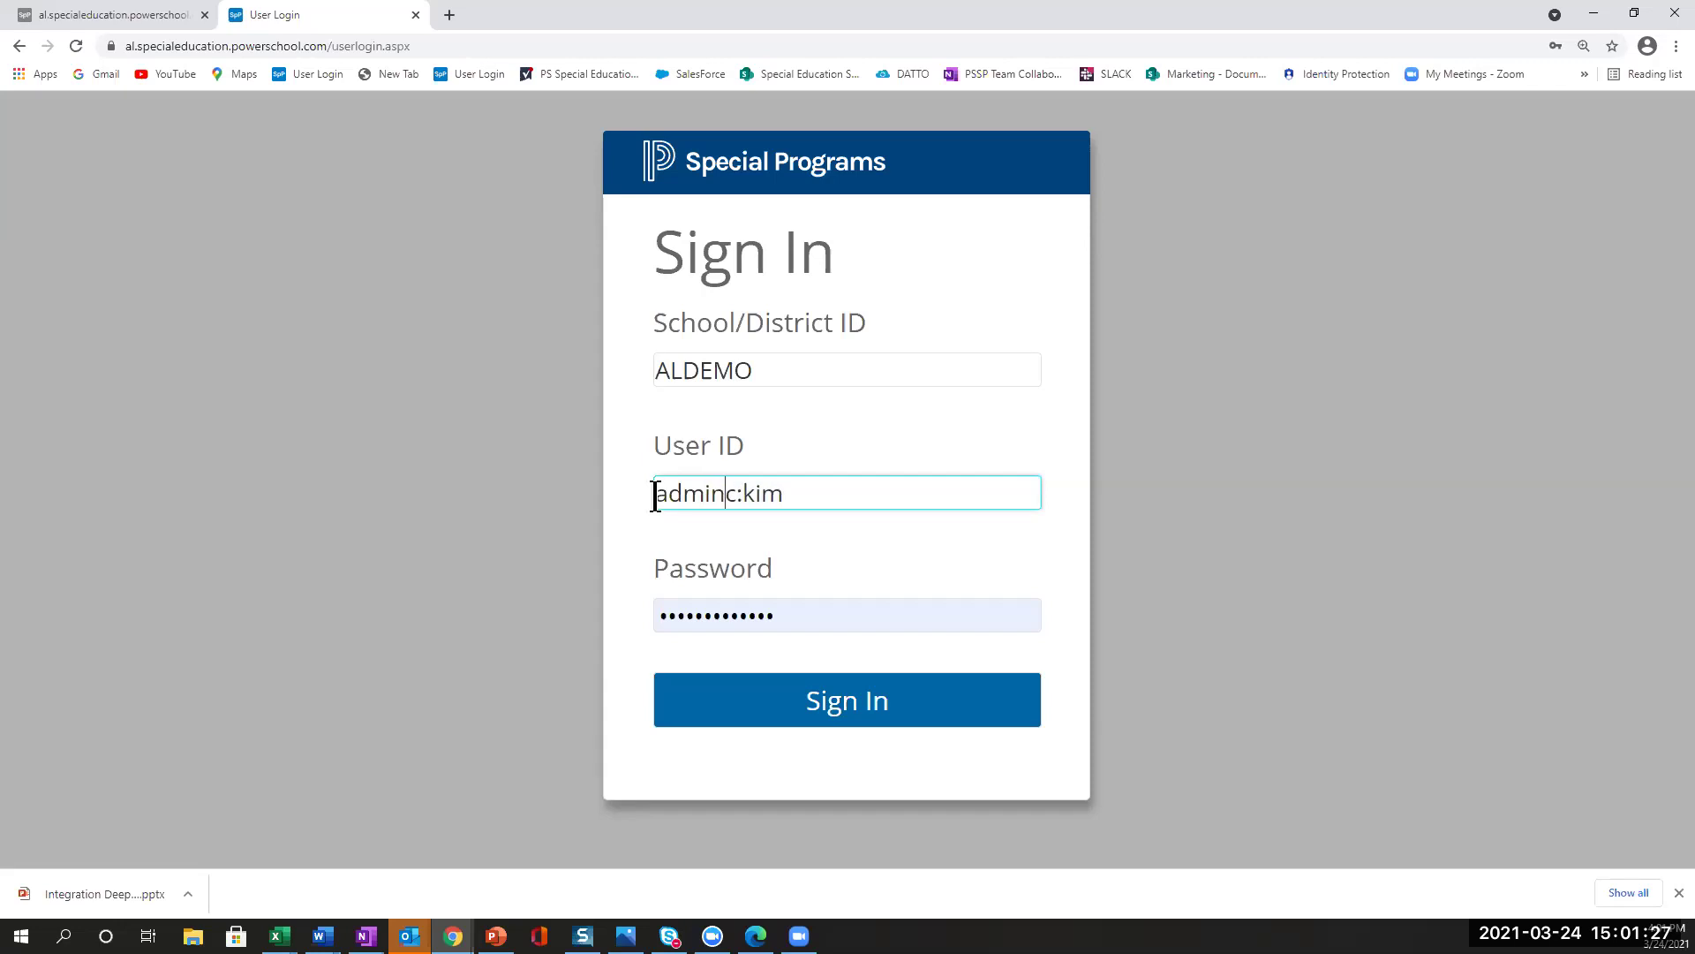
pyautogui.click(826, 717)
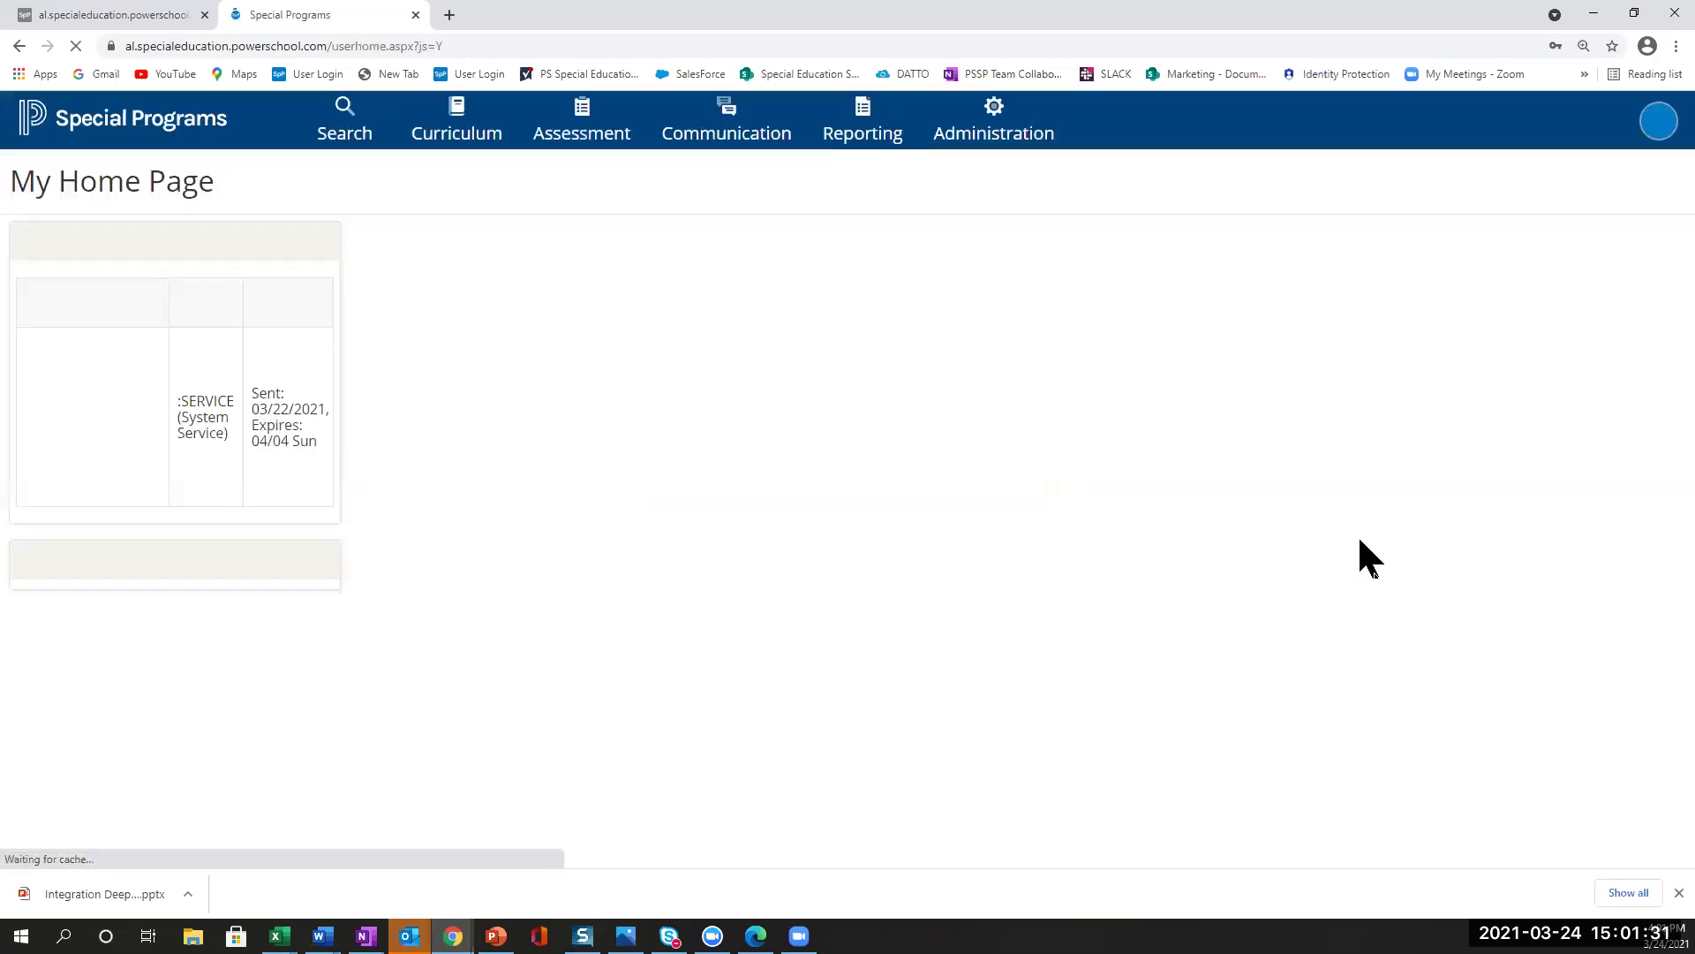
# - Open the Merge Student Profiles utility from Administration > Utilities for Students
pyautogui.click(961, 141)
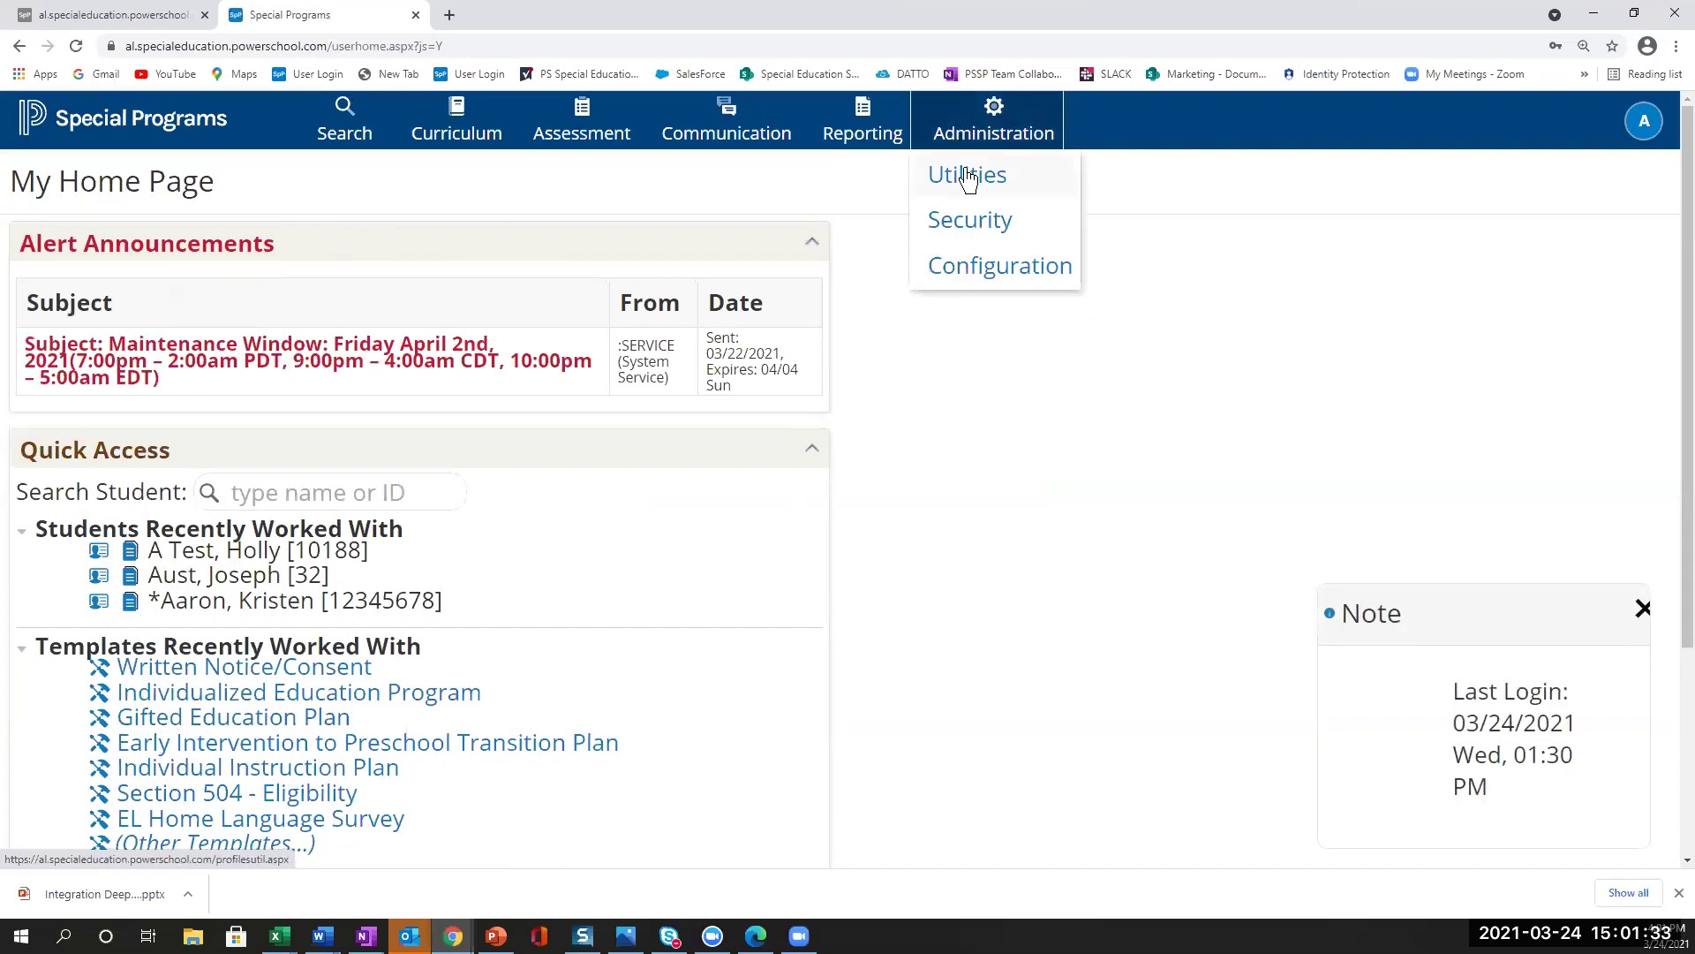
pyautogui.click(967, 177)
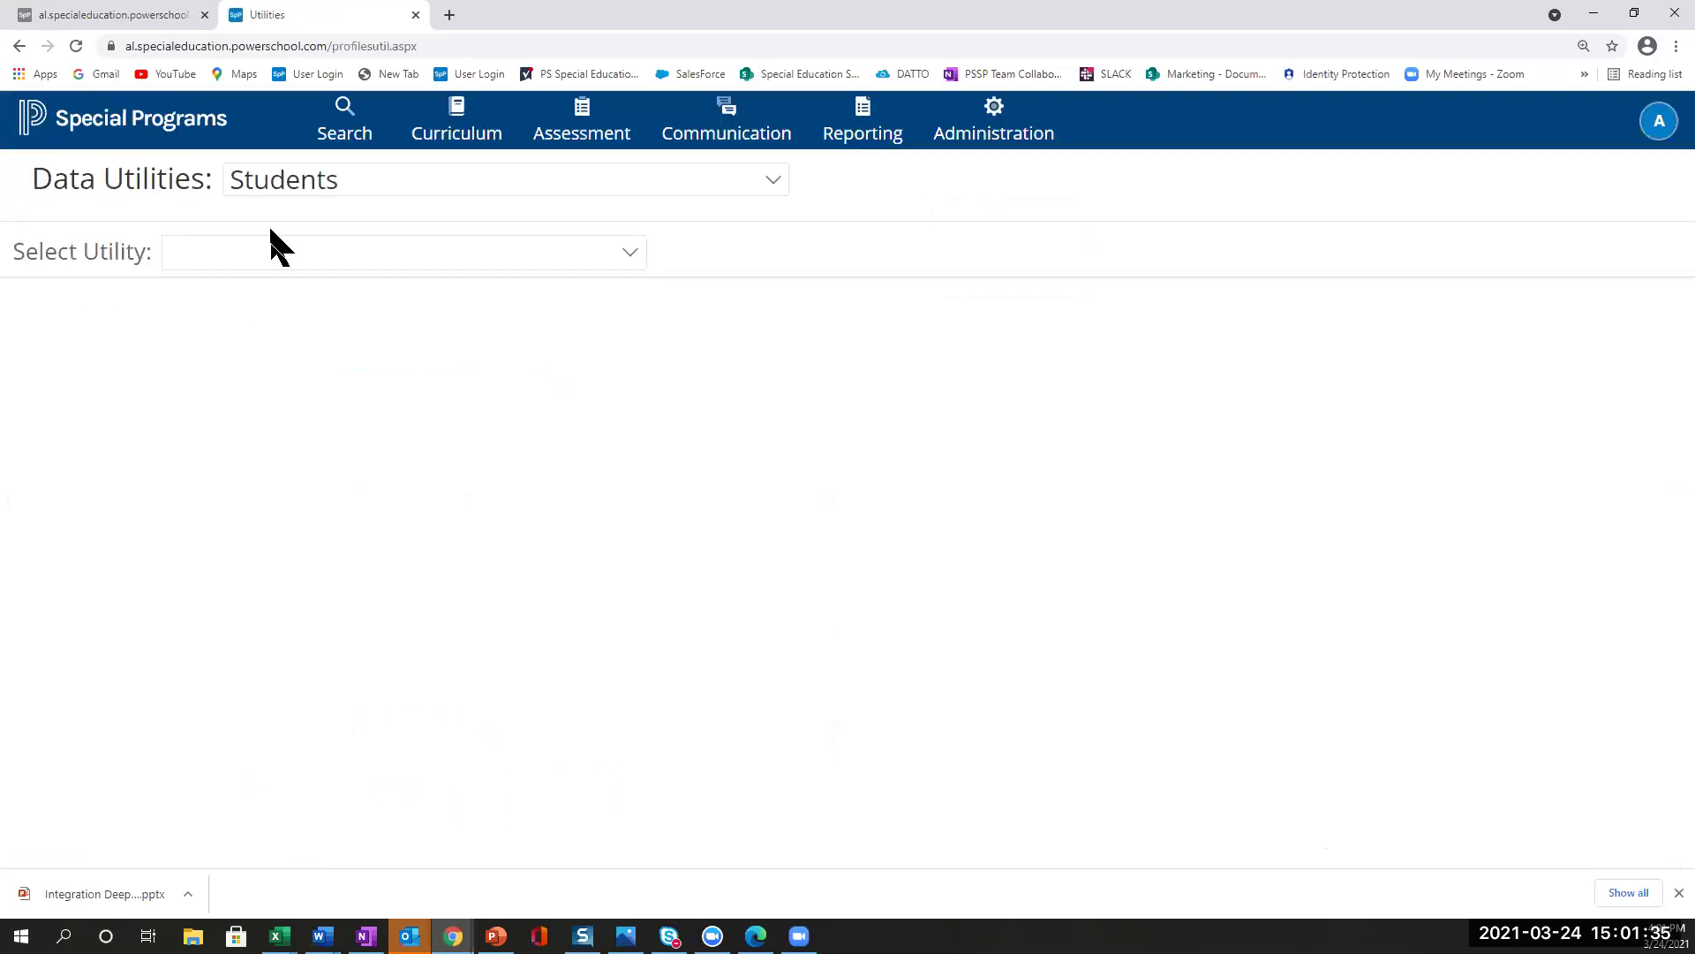
pyautogui.click(273, 237)
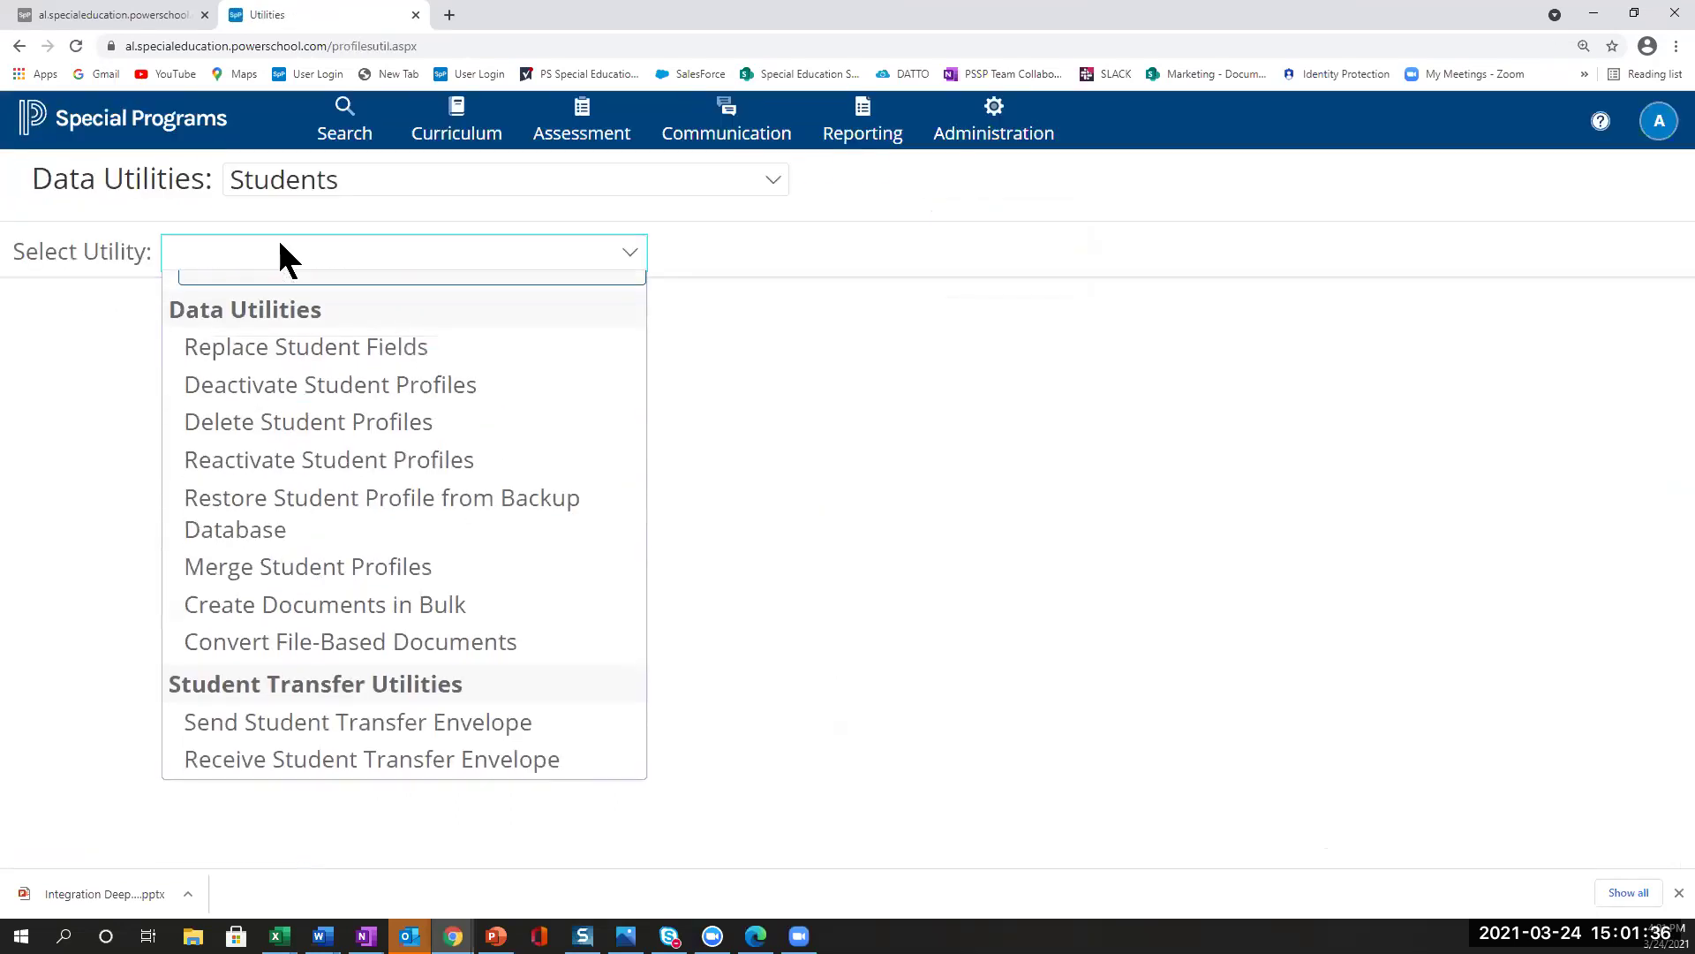
pyautogui.click(265, 572)
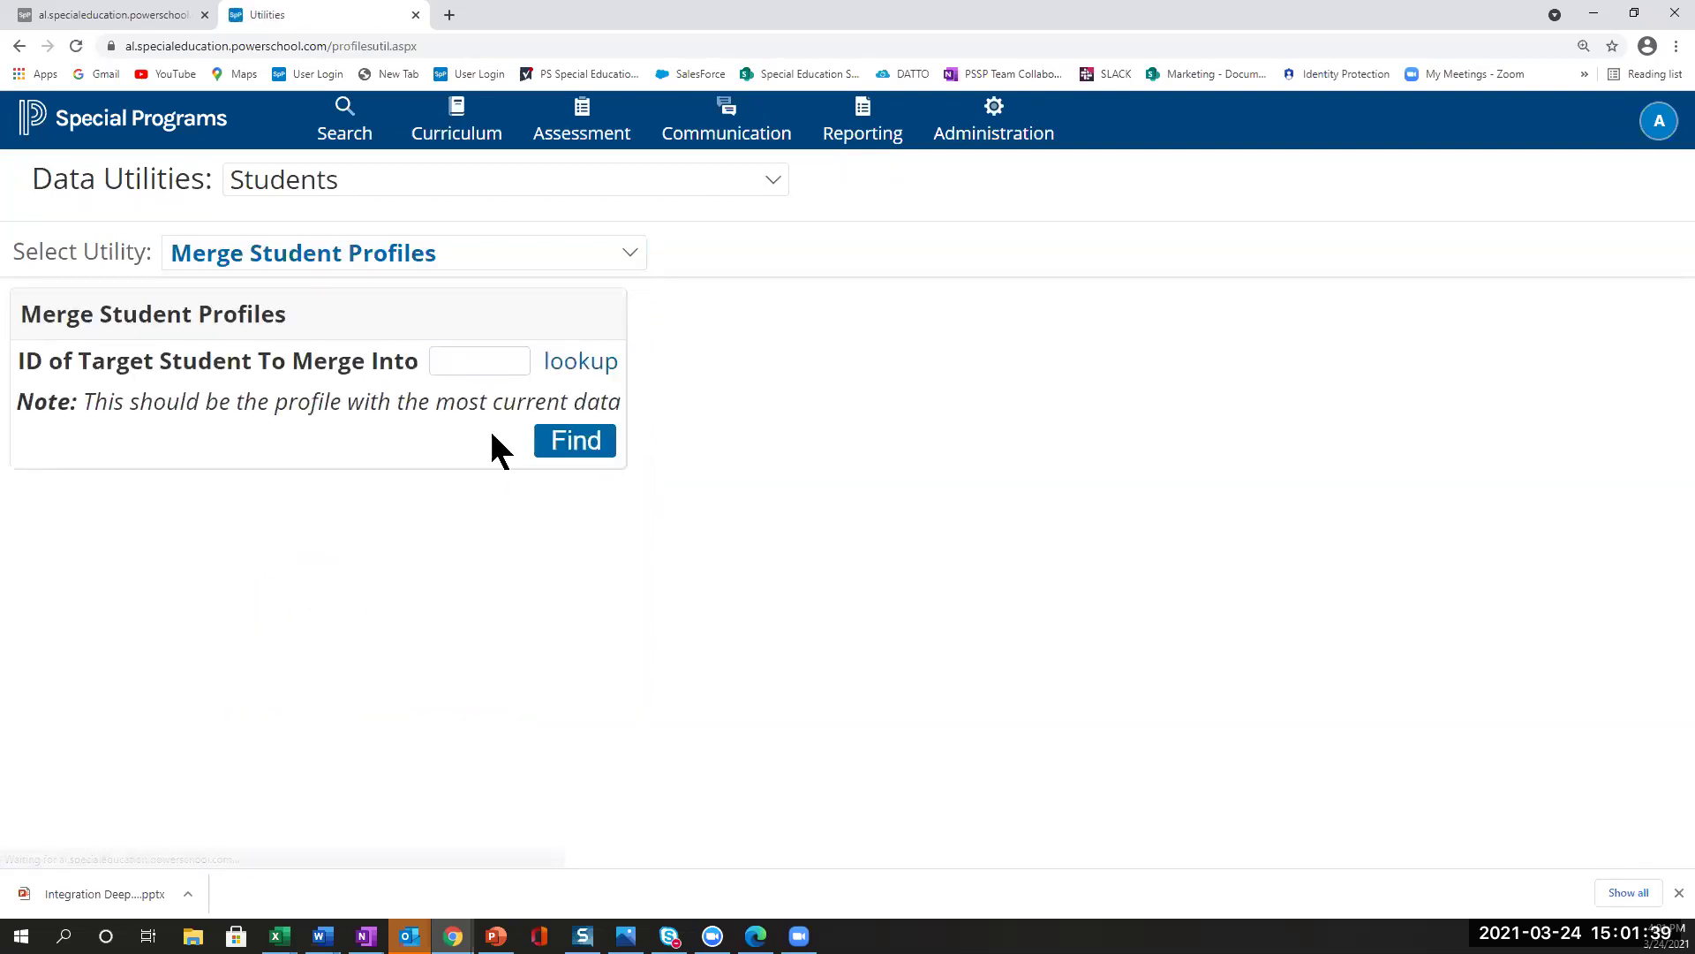
# - Search students by last name 'ackerman' and select the first result as the target
pyautogui.click(579, 360)
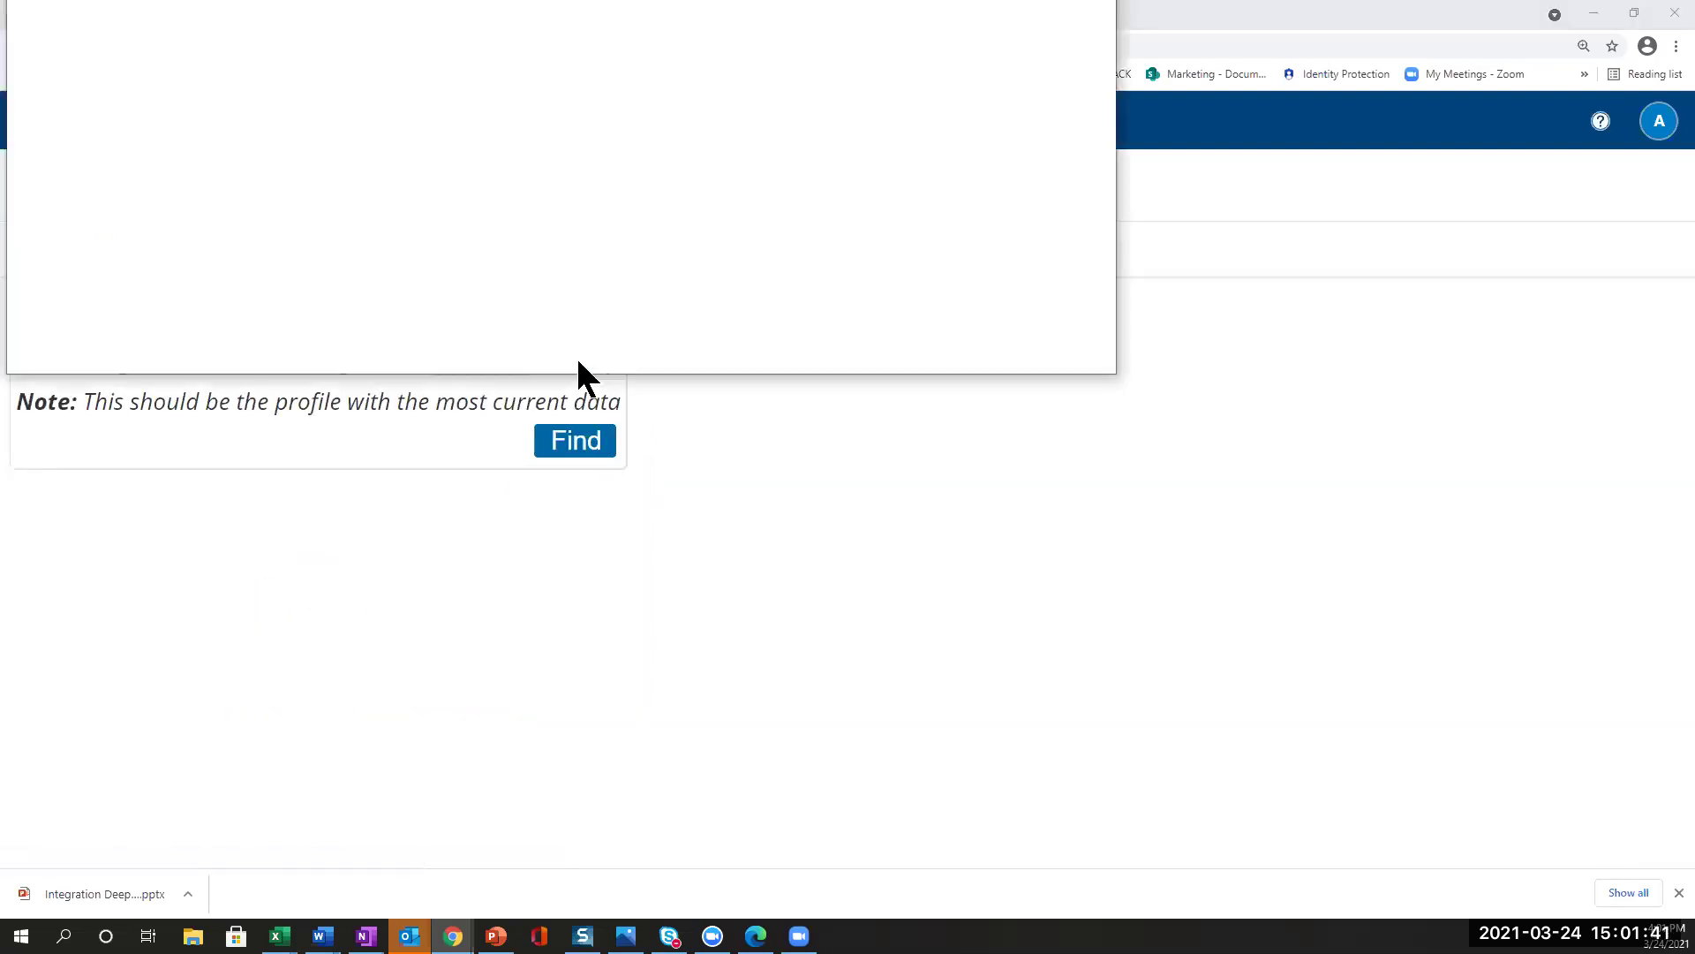
pyautogui.click(240, 123)
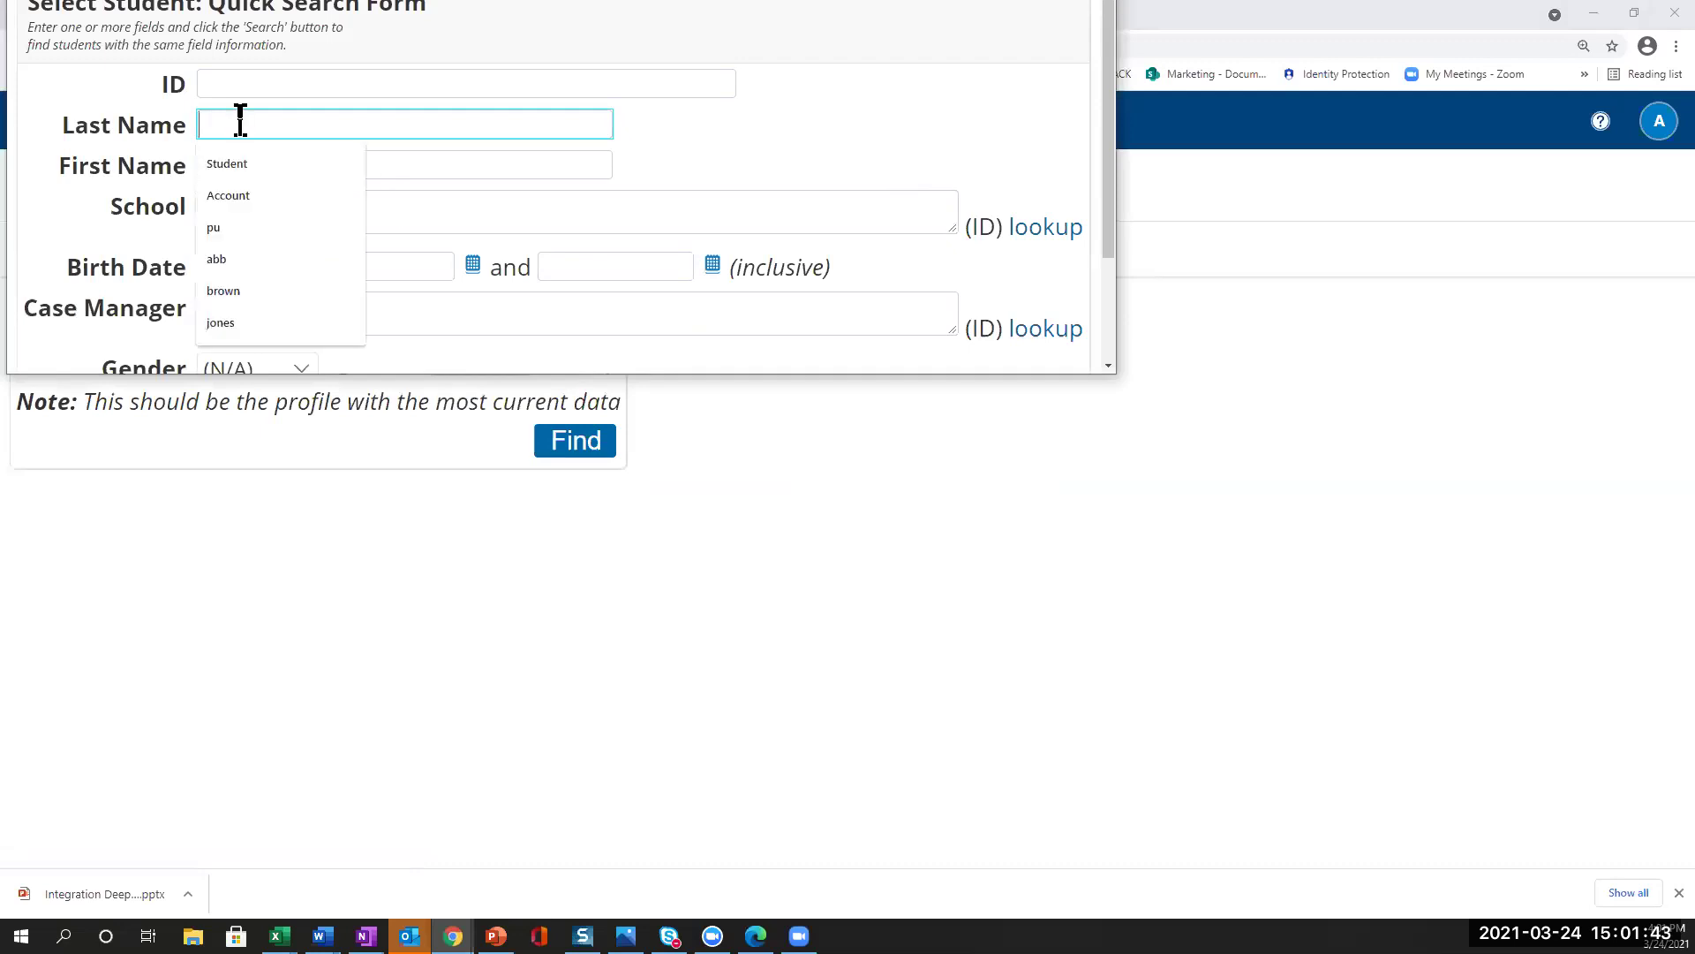
pyautogui.write('ackerman')
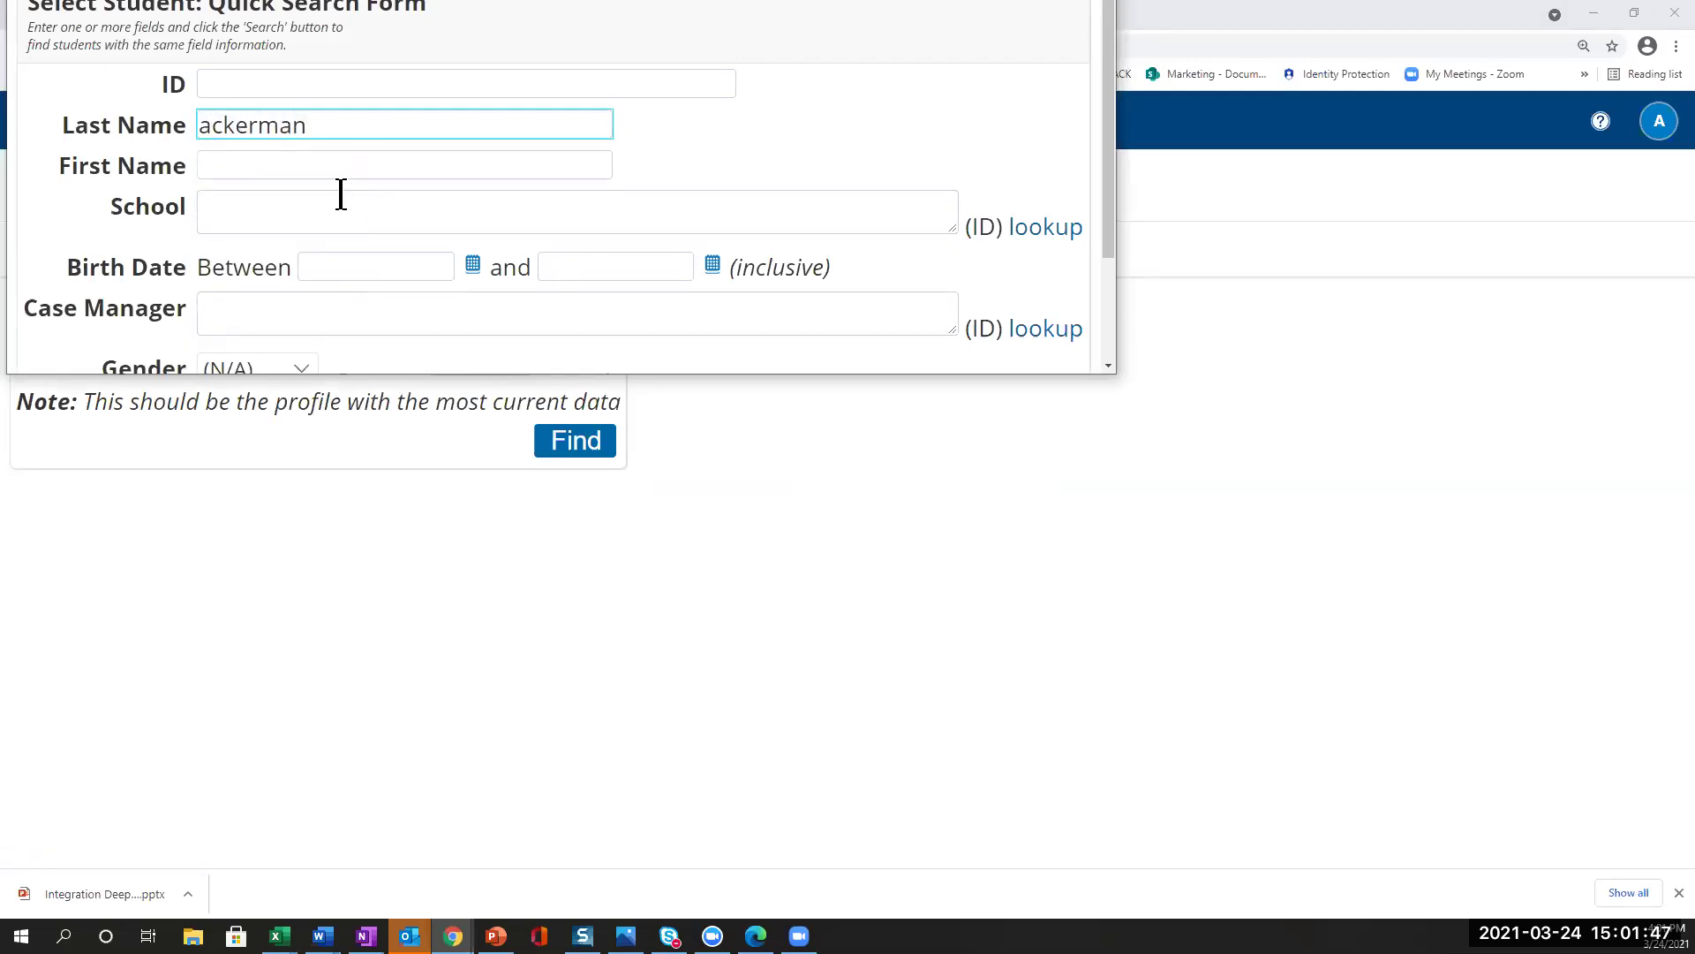
pyautogui.scroll(-3, 651, 300)
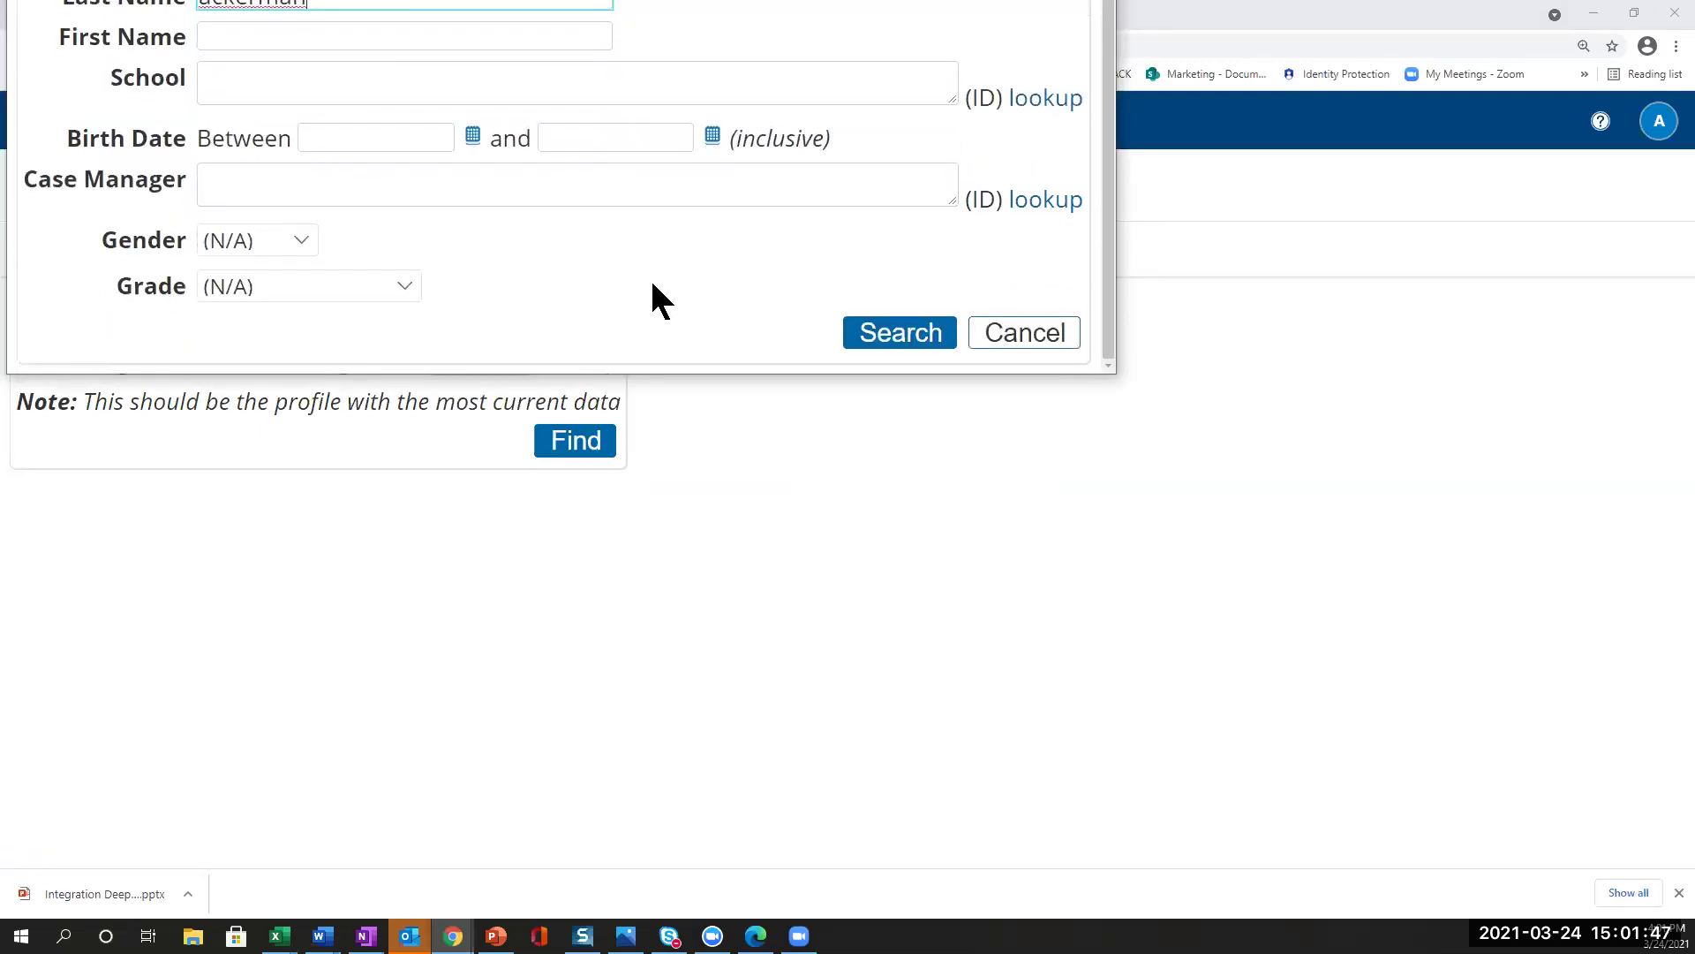
pyautogui.click(889, 333)
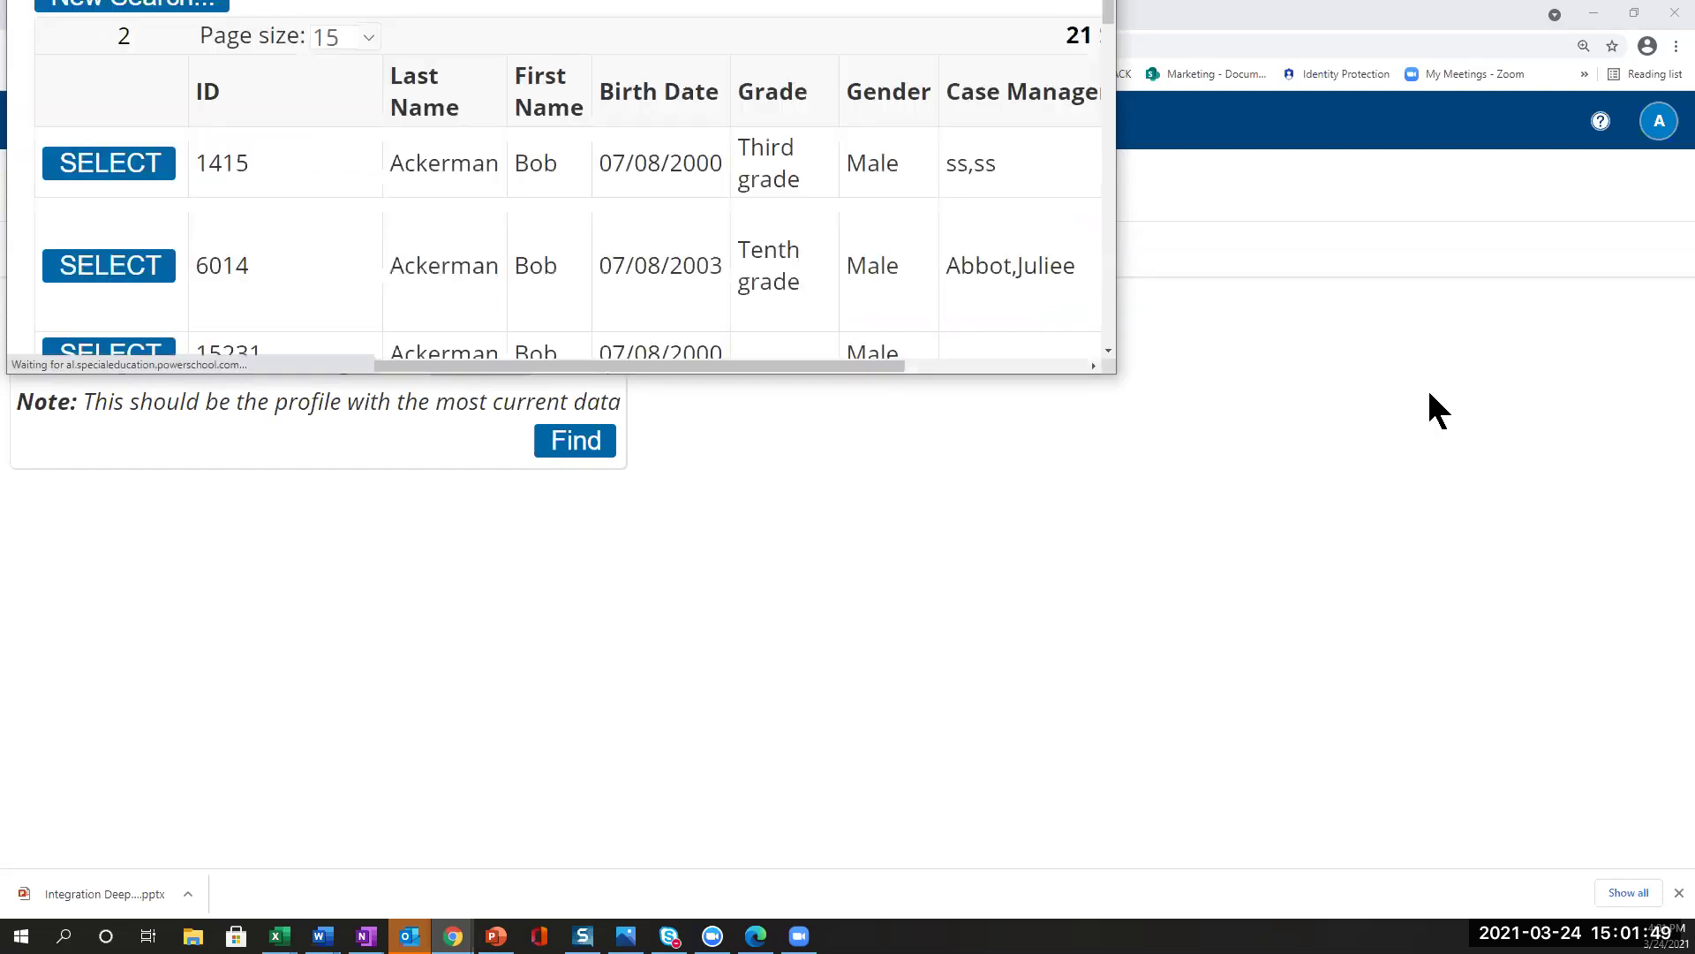
pyautogui.click(98, 173)
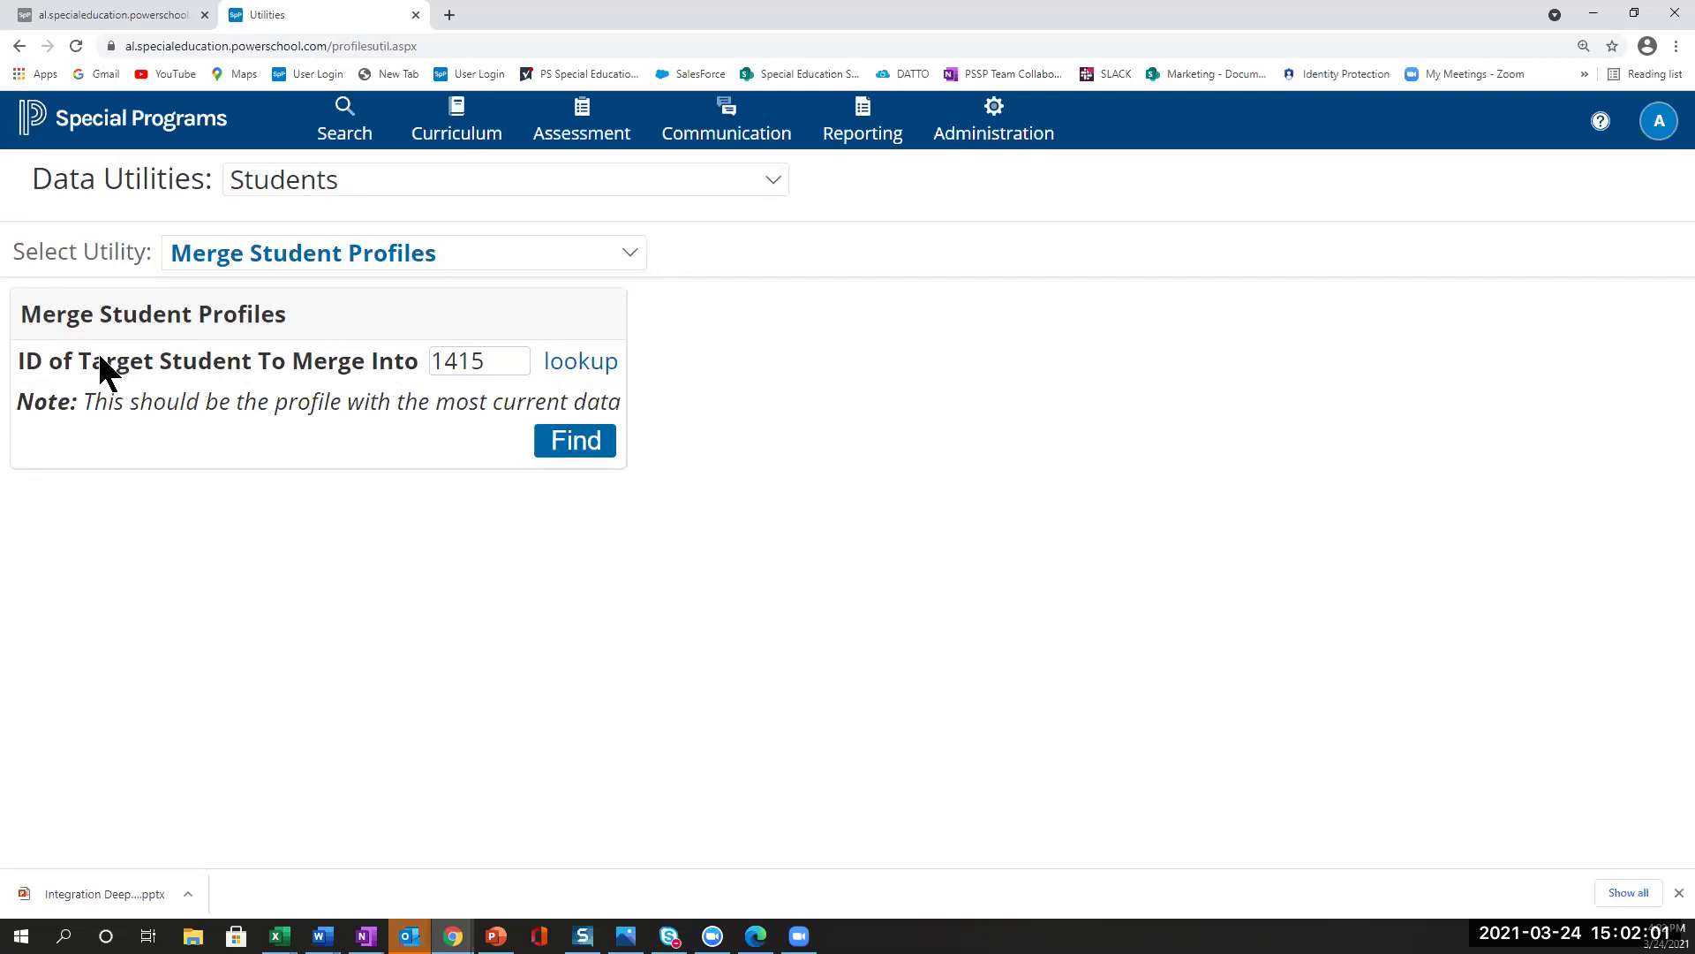
pyautogui.moveTo(80, 357); pyautogui.dragTo(357, 362)
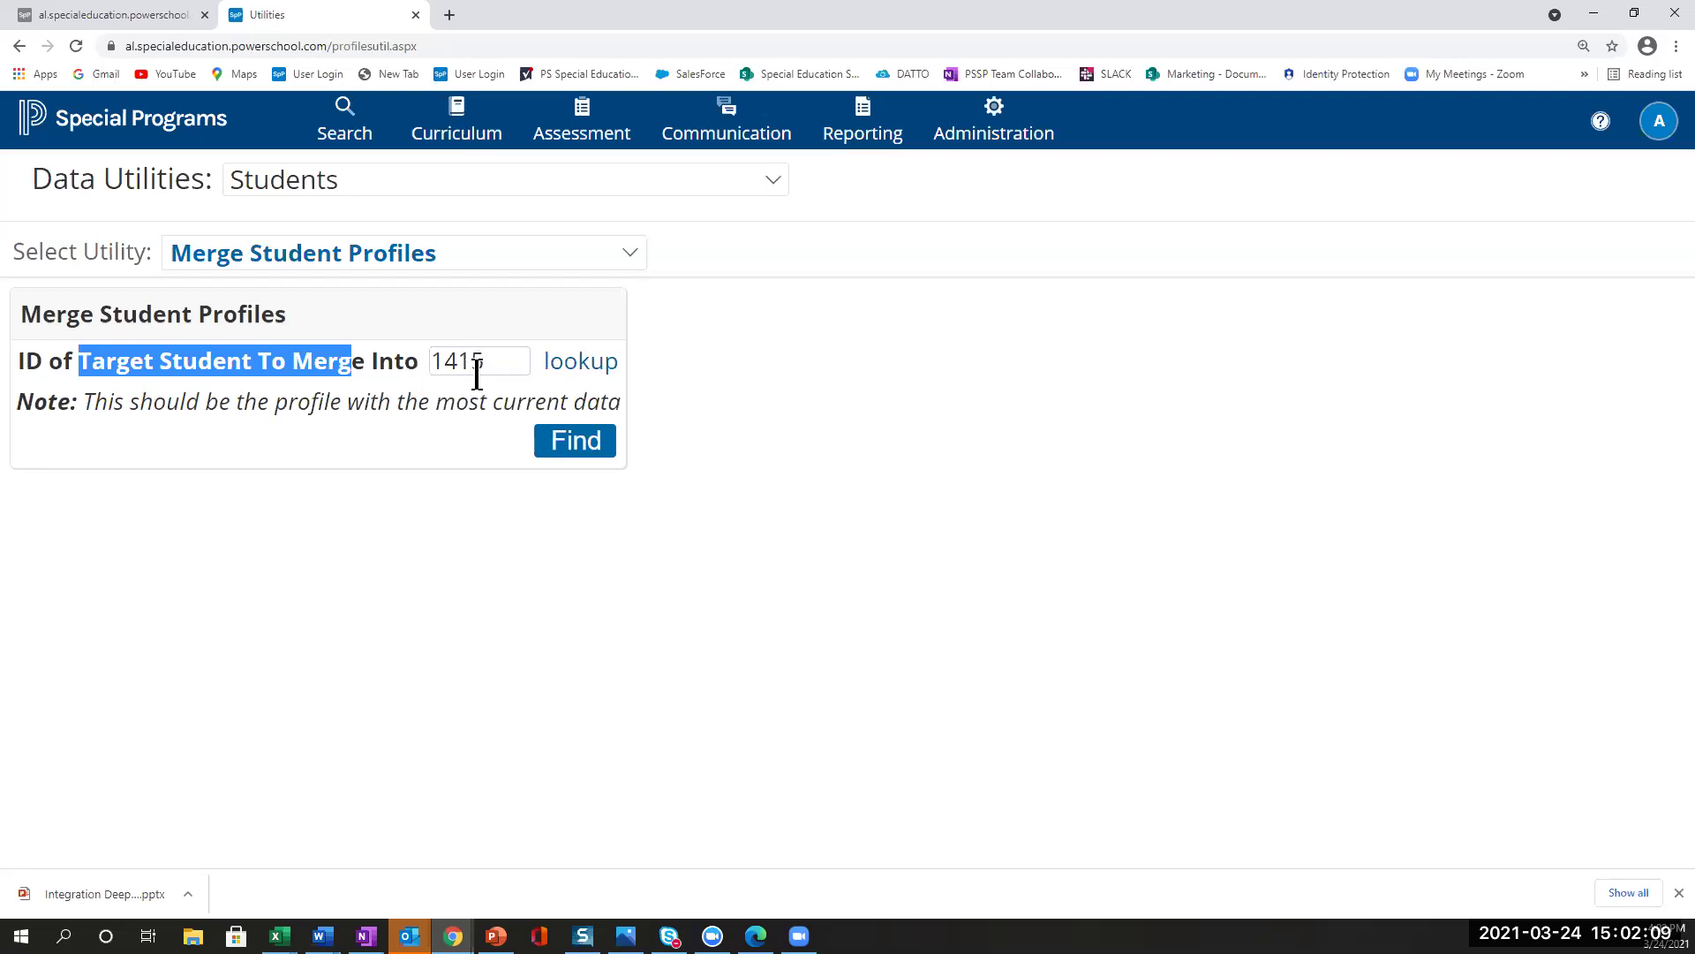
# - Find target profile 1415 and review its list of candidate duplicate source profiles
pyautogui.click(580, 450)
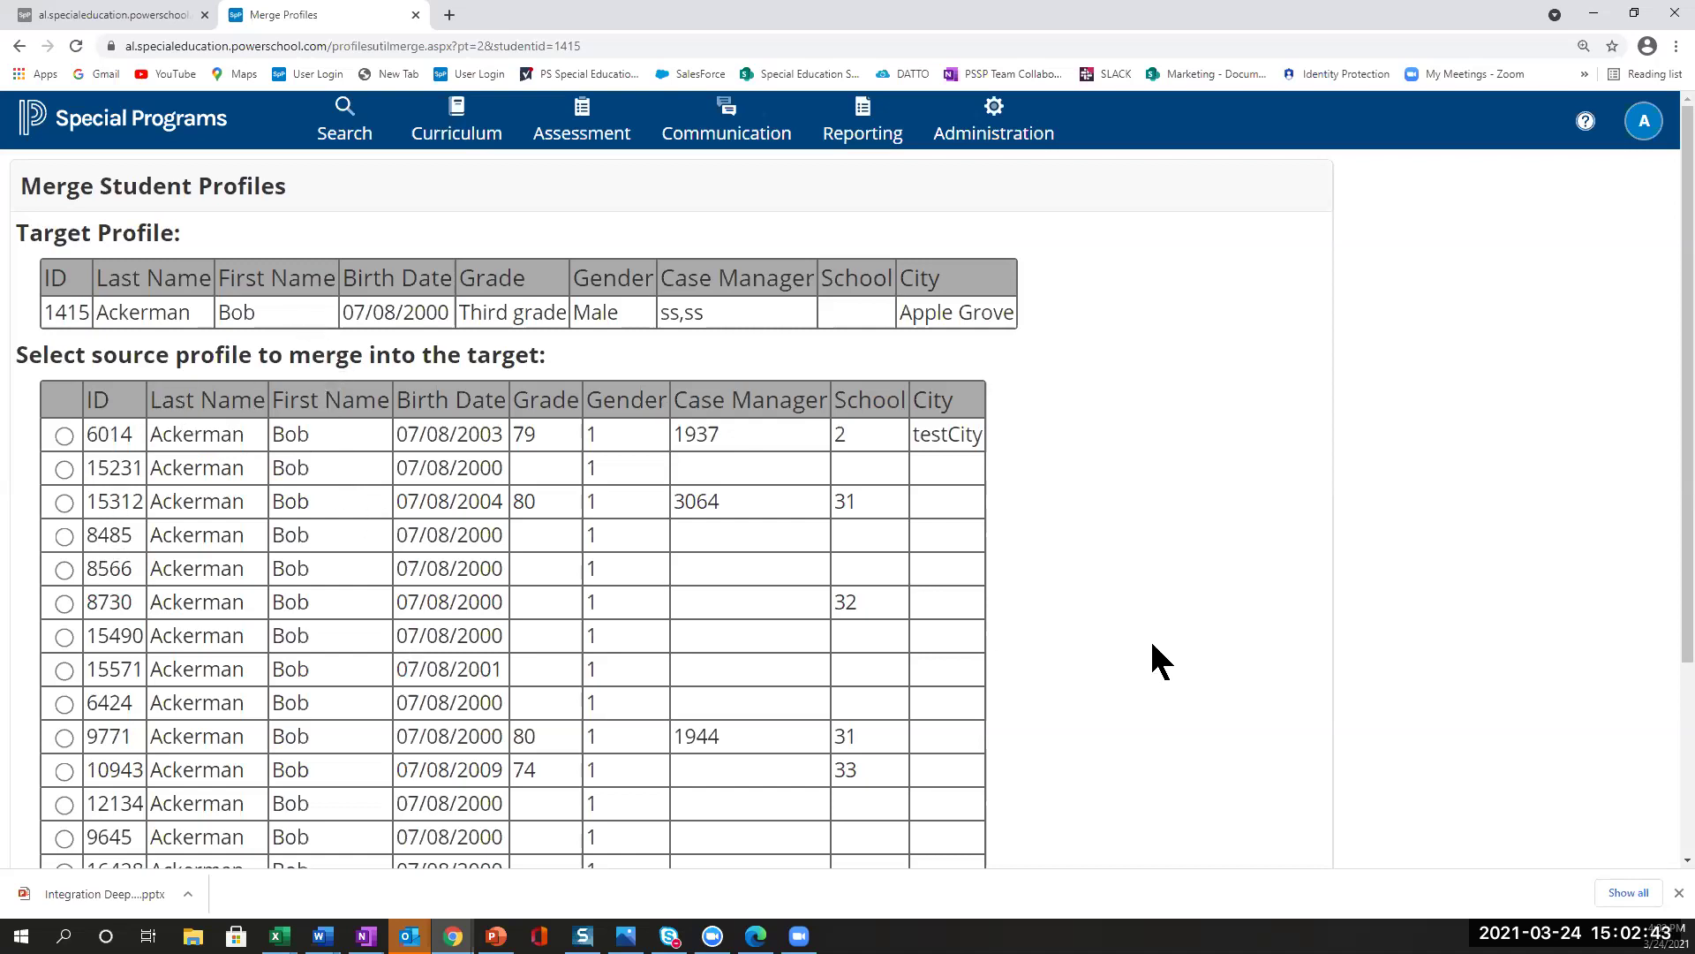
pyautogui.scroll(-2, 1219, 557)
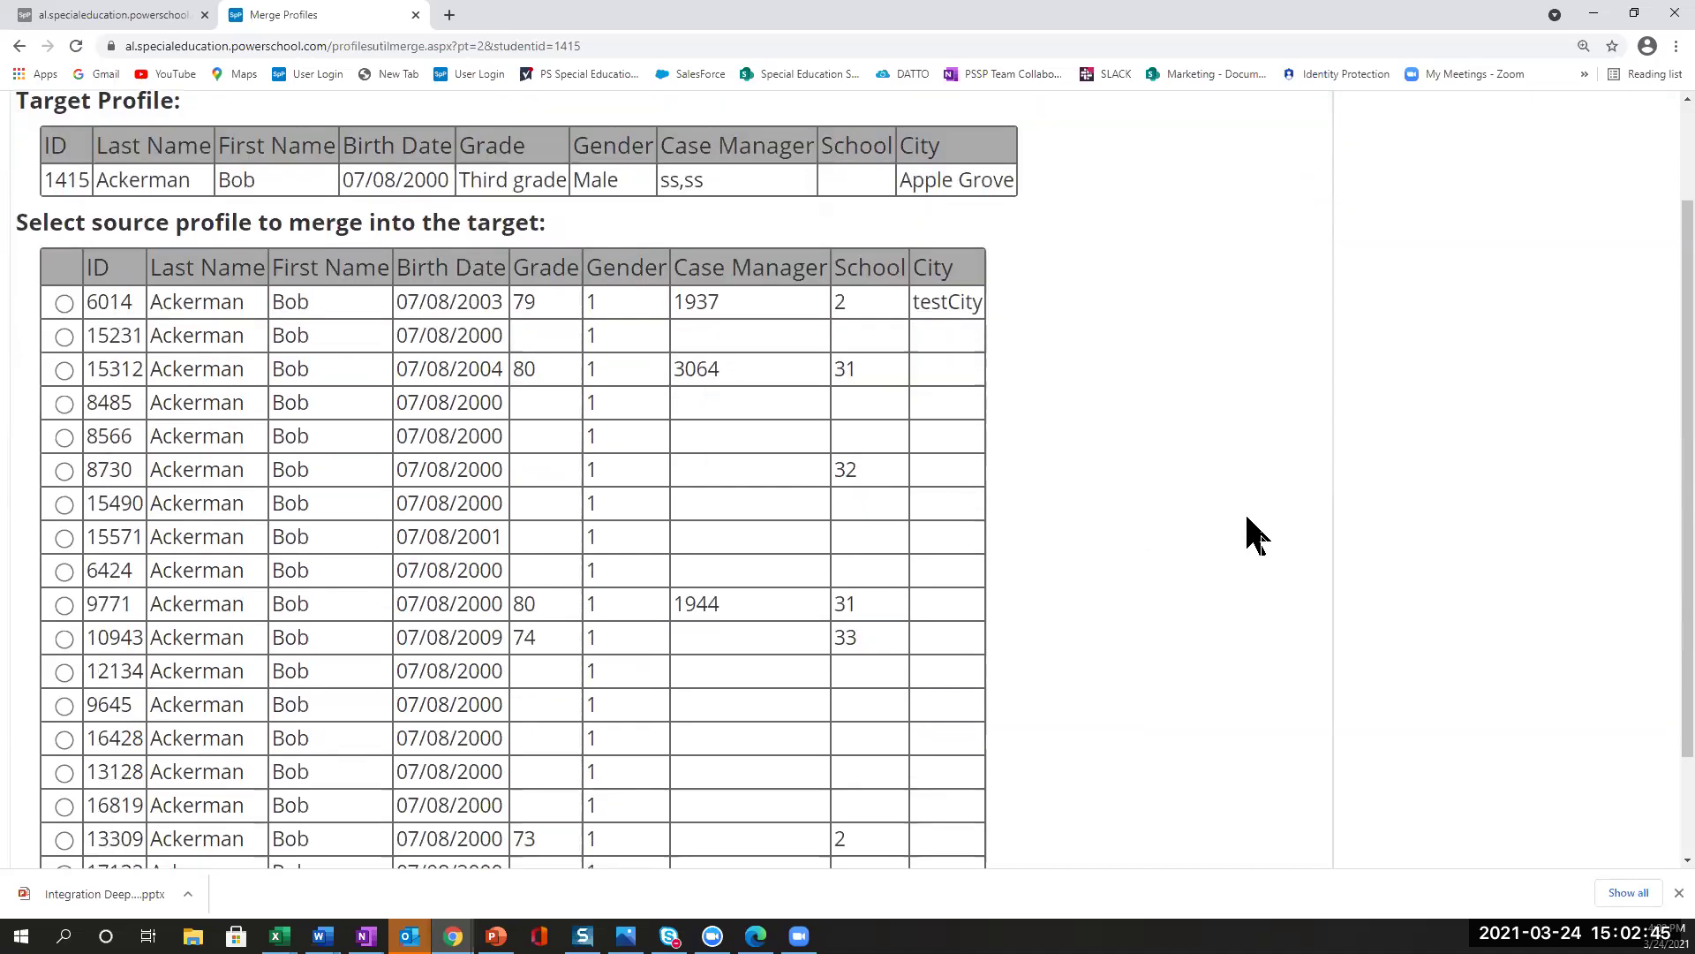
pyautogui.scroll(2, 1263, 512)
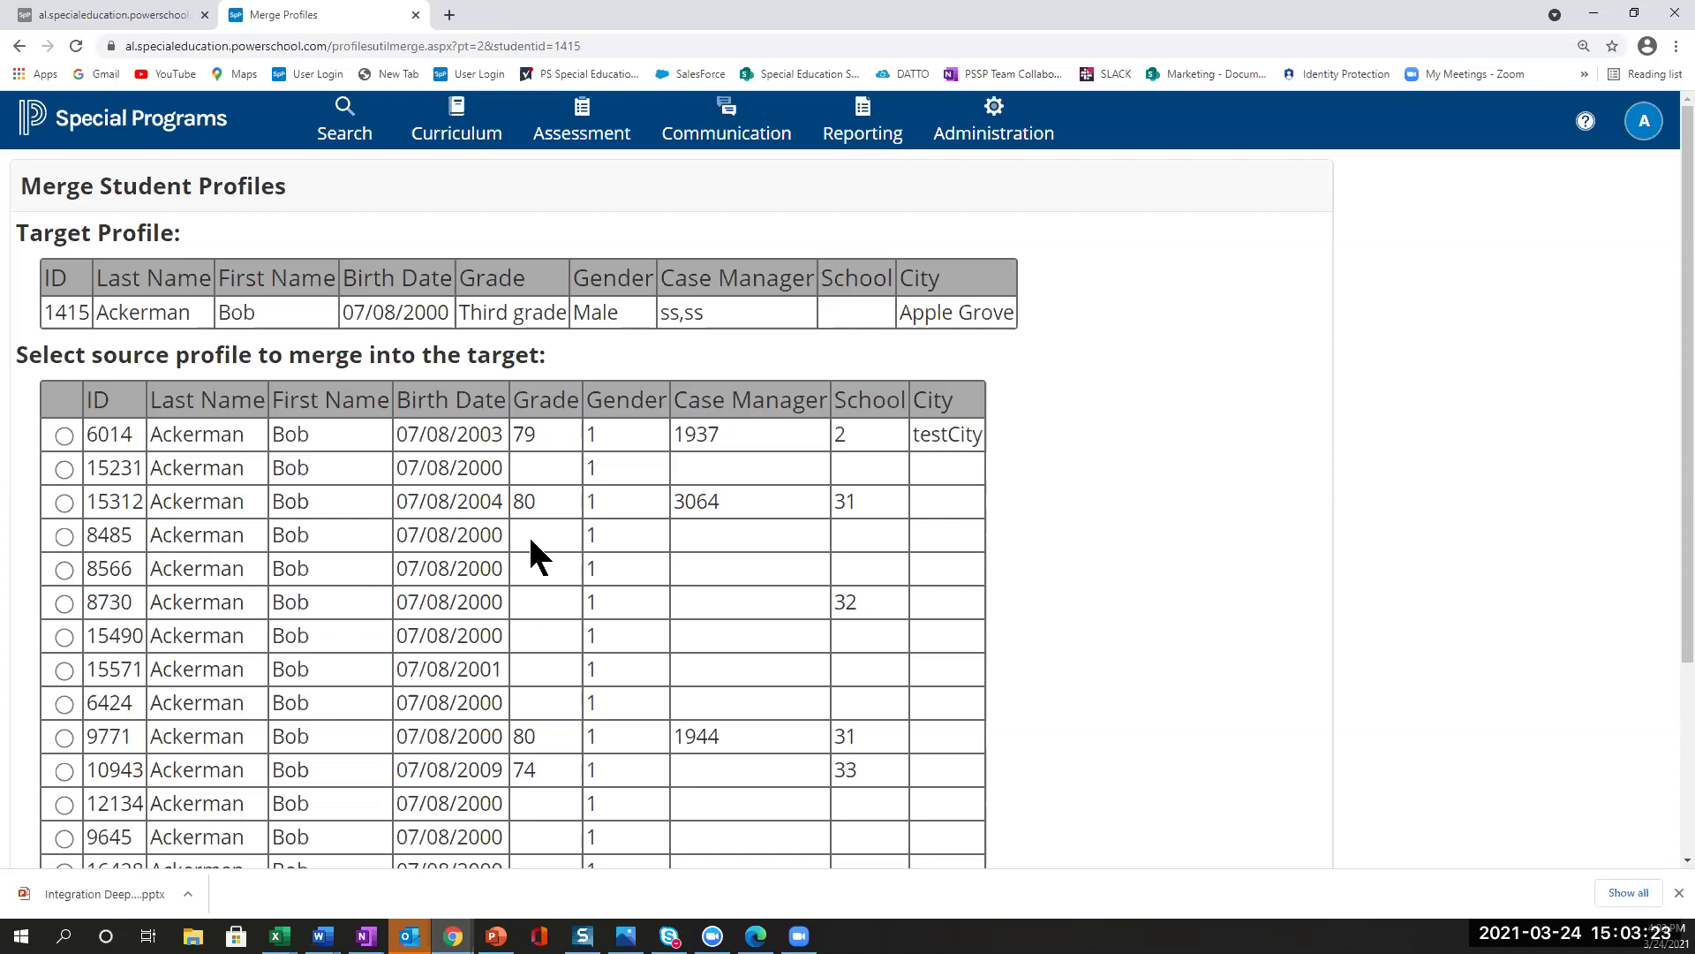
# - Select profile 15312 as the merge source and continue to the merge review
pyautogui.click(62, 501)
pyautogui.moveTo(97, 501); pyautogui.dragTo(910, 496)
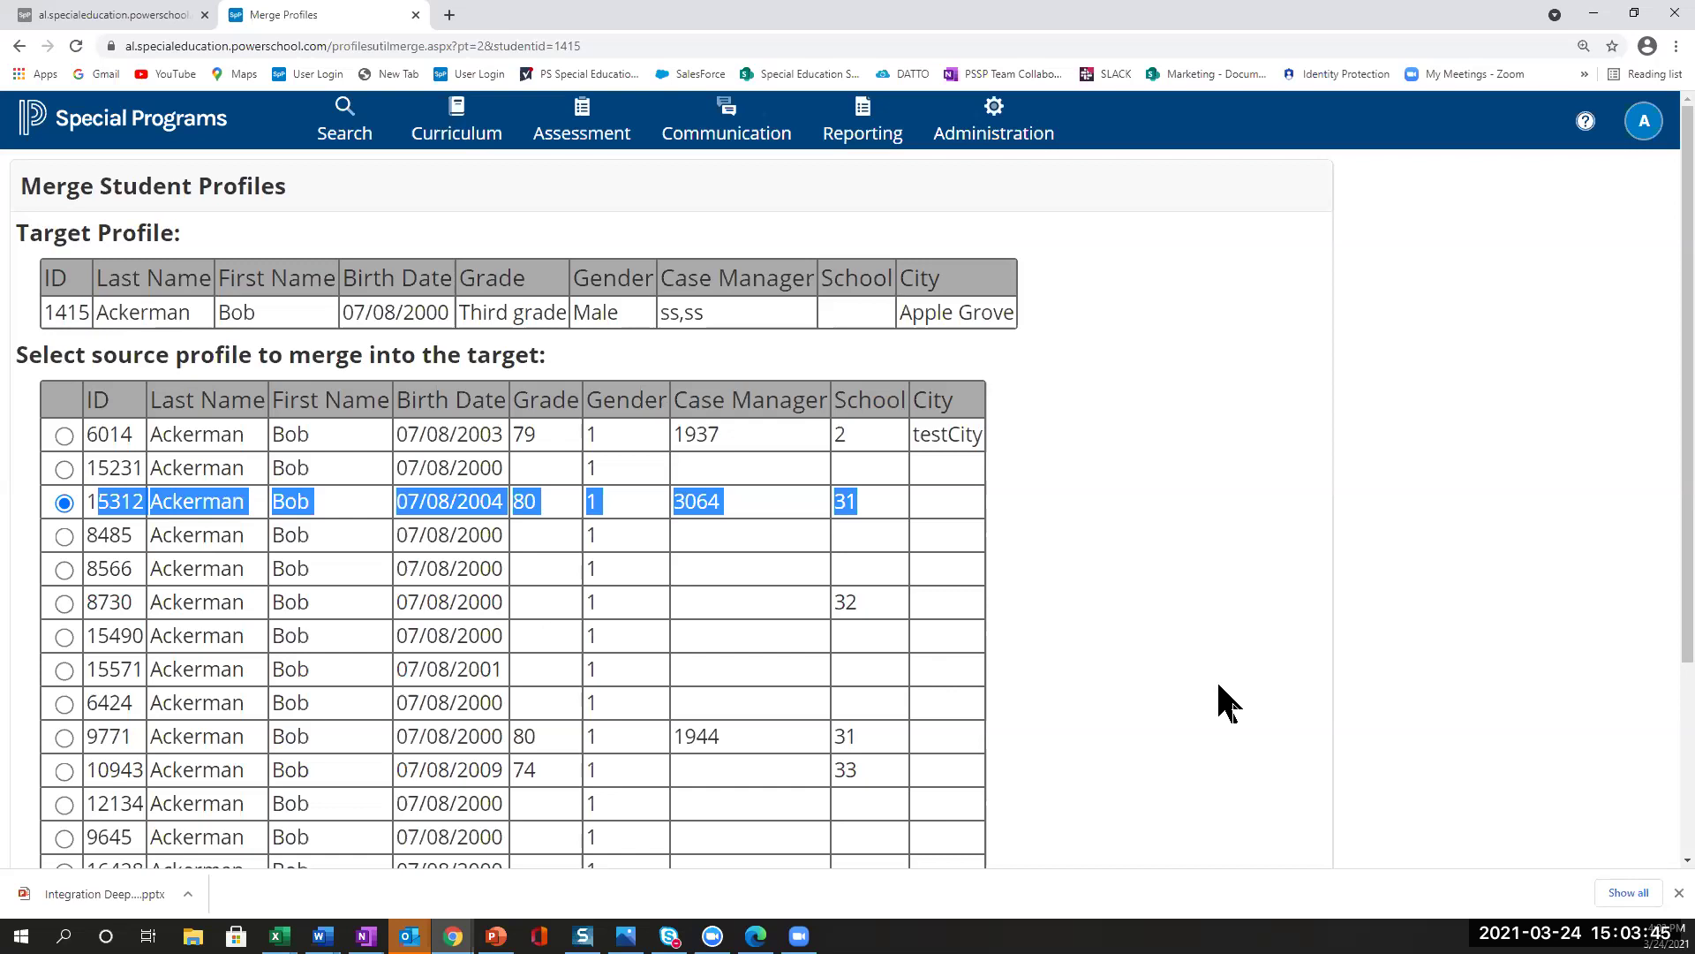
pyautogui.scroll(-1, 1214, 697)
pyautogui.scroll(-2, 1200, 712)
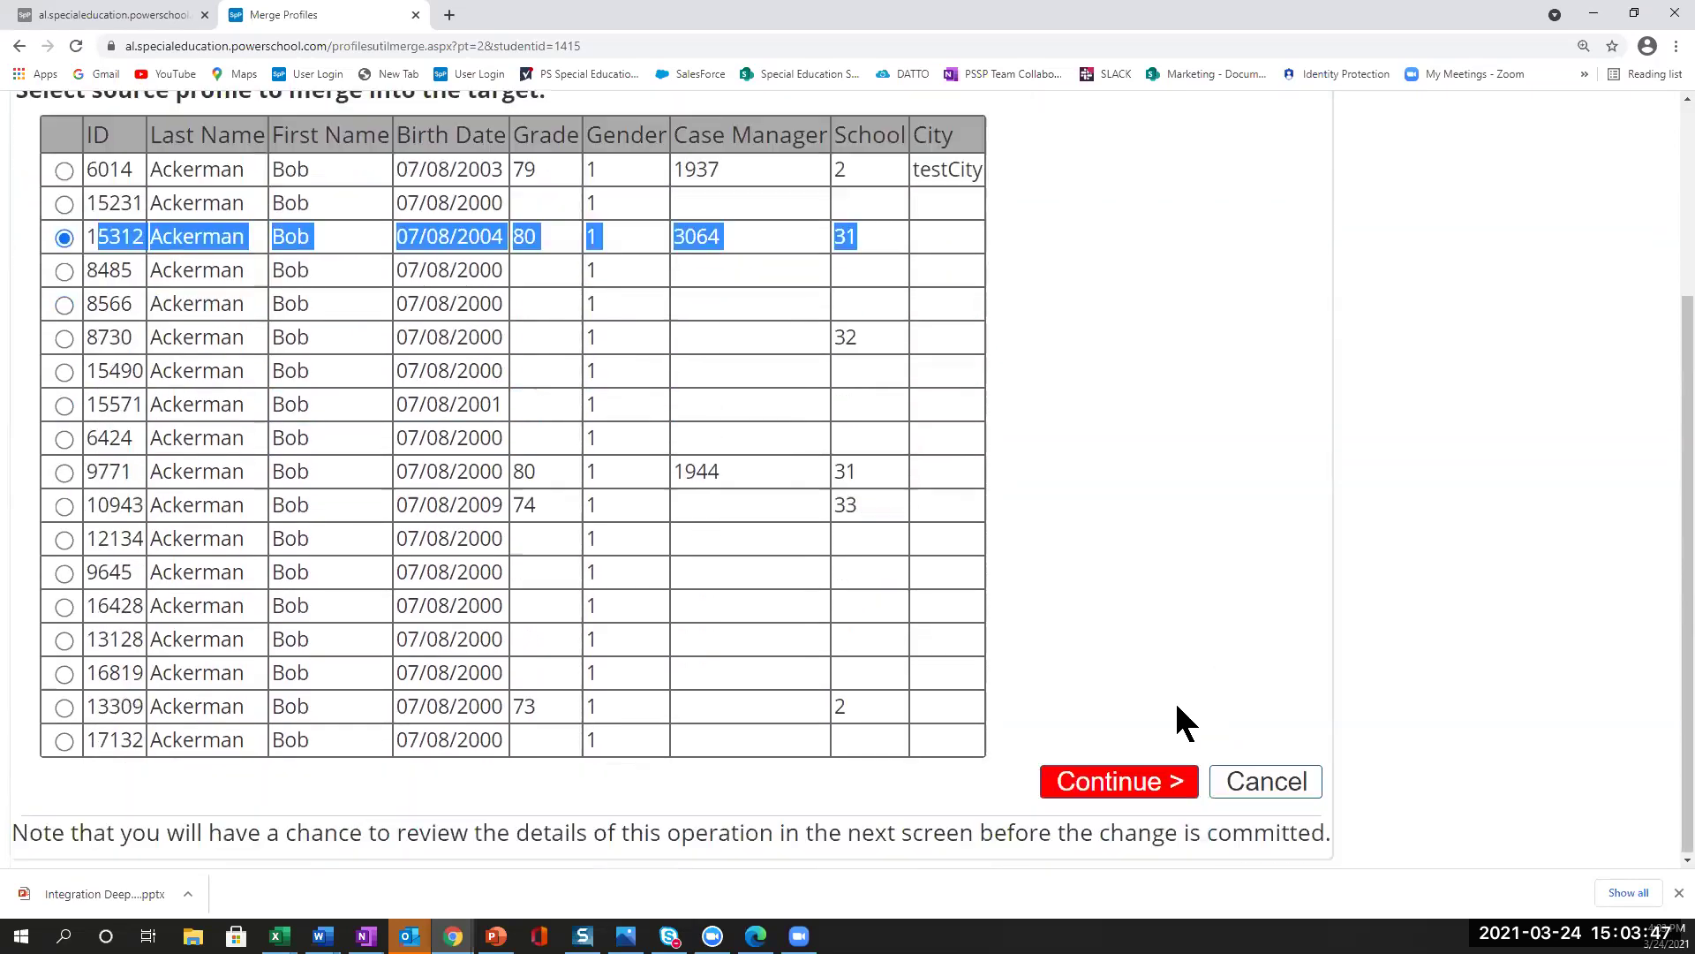
pyautogui.click(1135, 786)
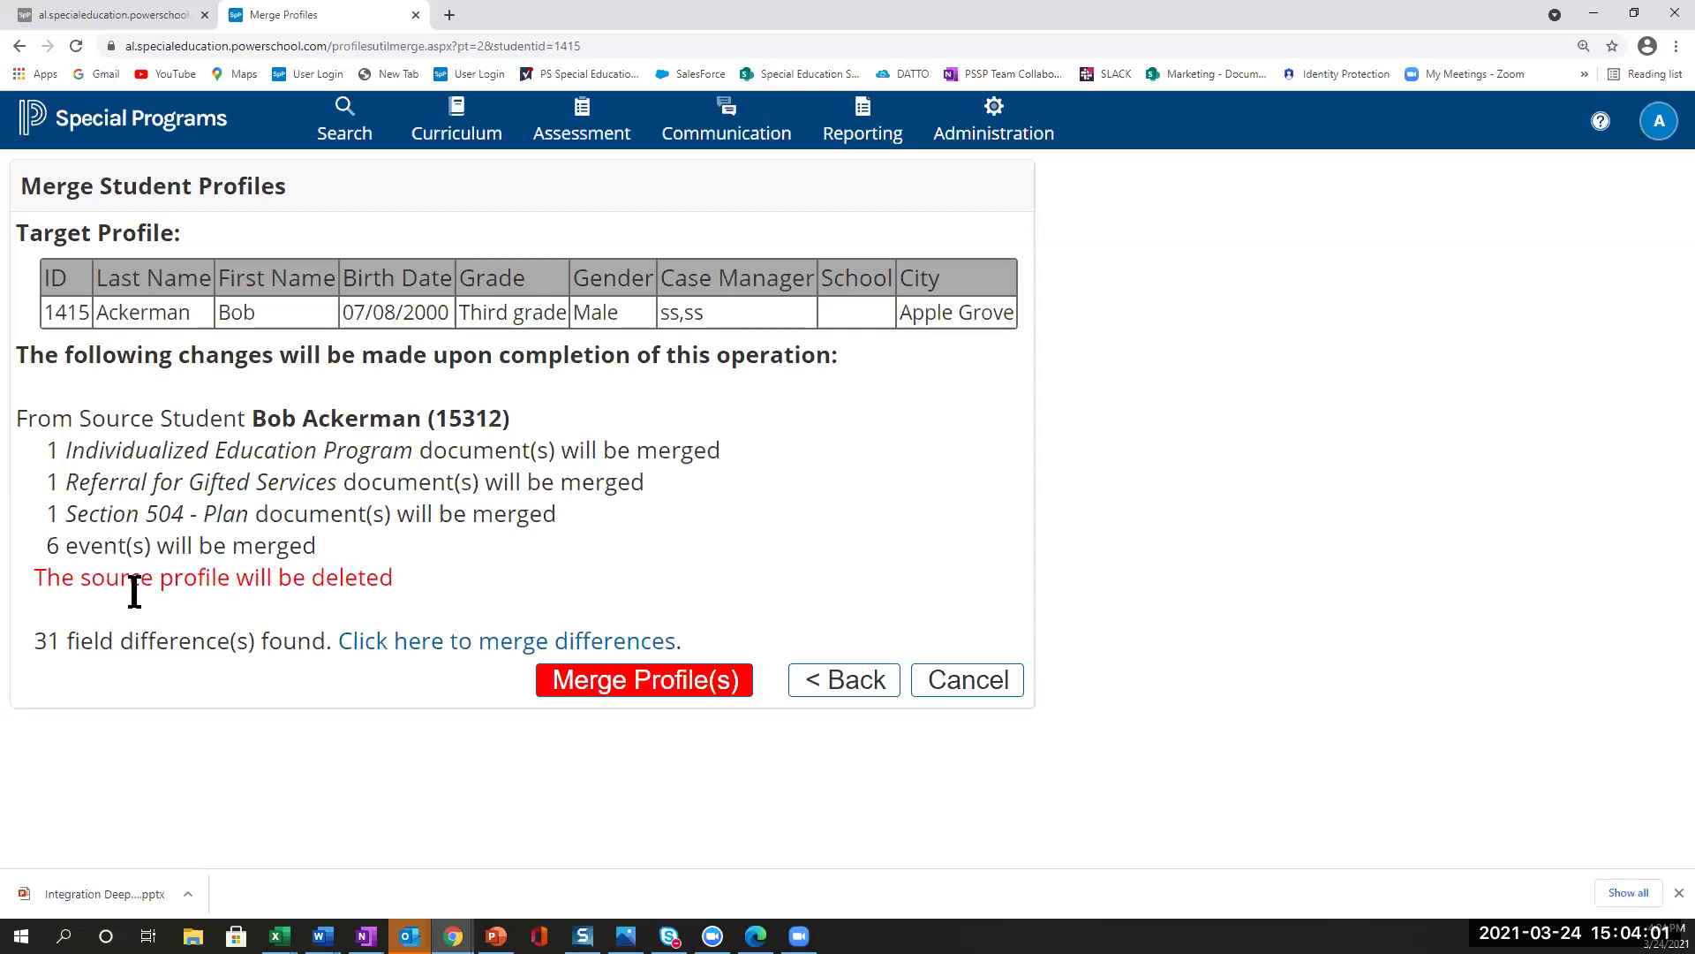
# - Highlight the count of 31 field differences on the merge review
pyautogui.doubleClick(40, 642)
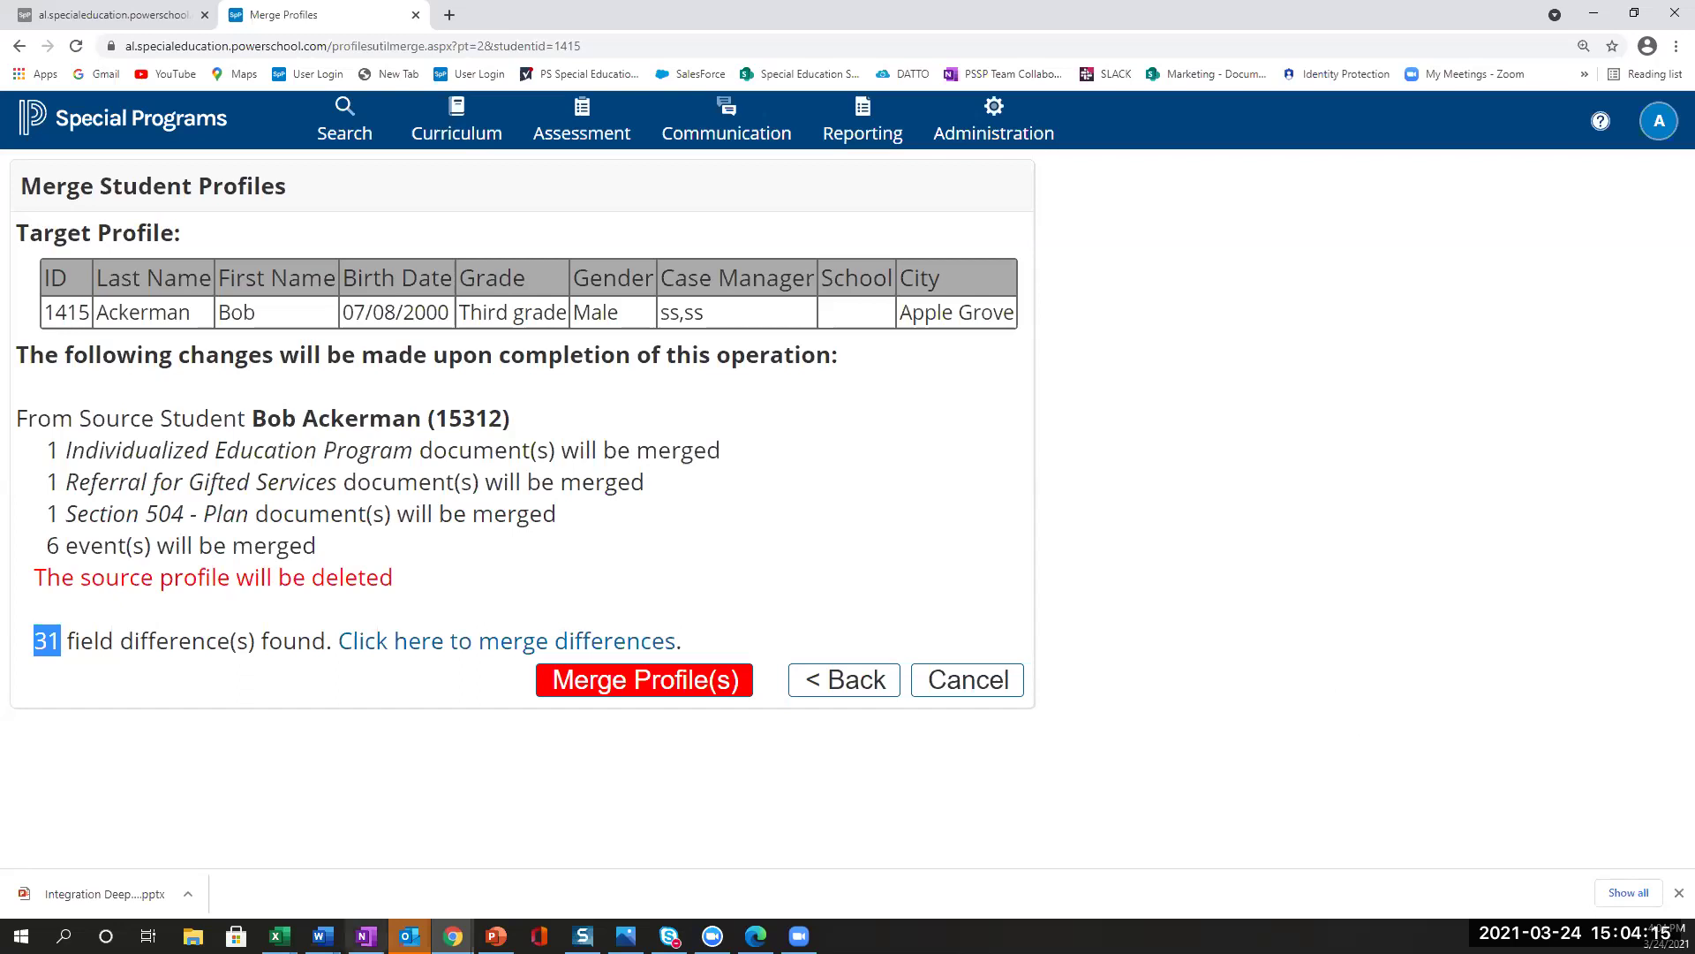
# - Open the differing-fields list and look through the field differences between the profiles
pyautogui.click(512, 647)
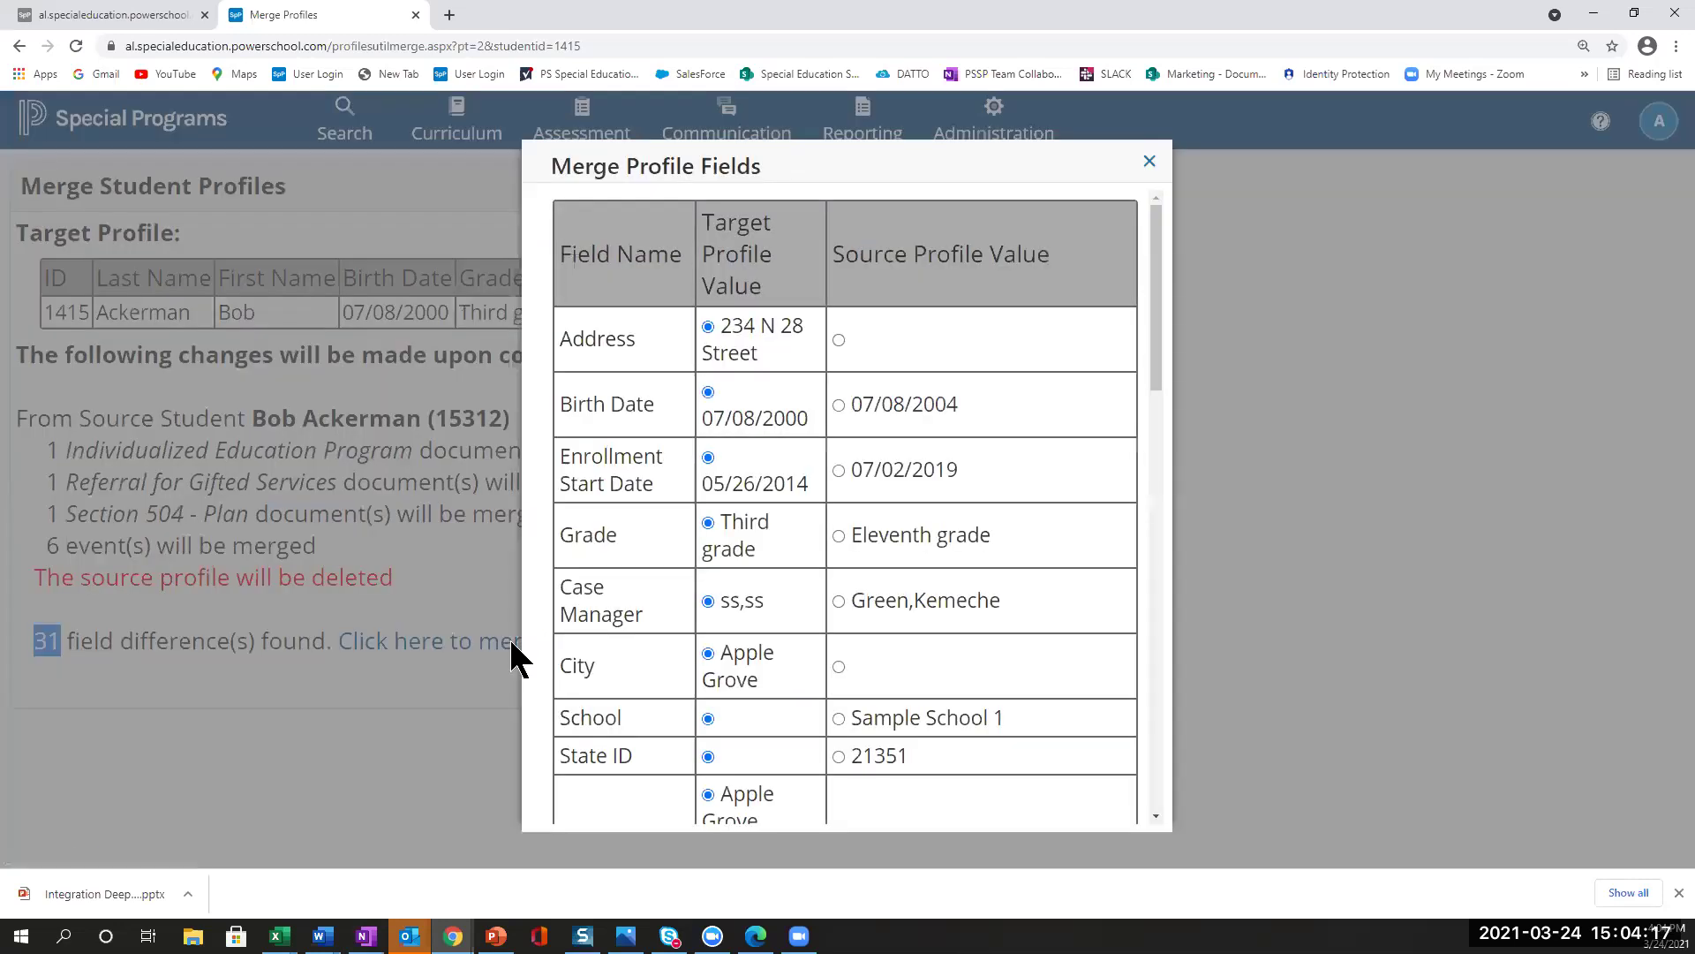
pyautogui.scroll(-10, 870, 640)
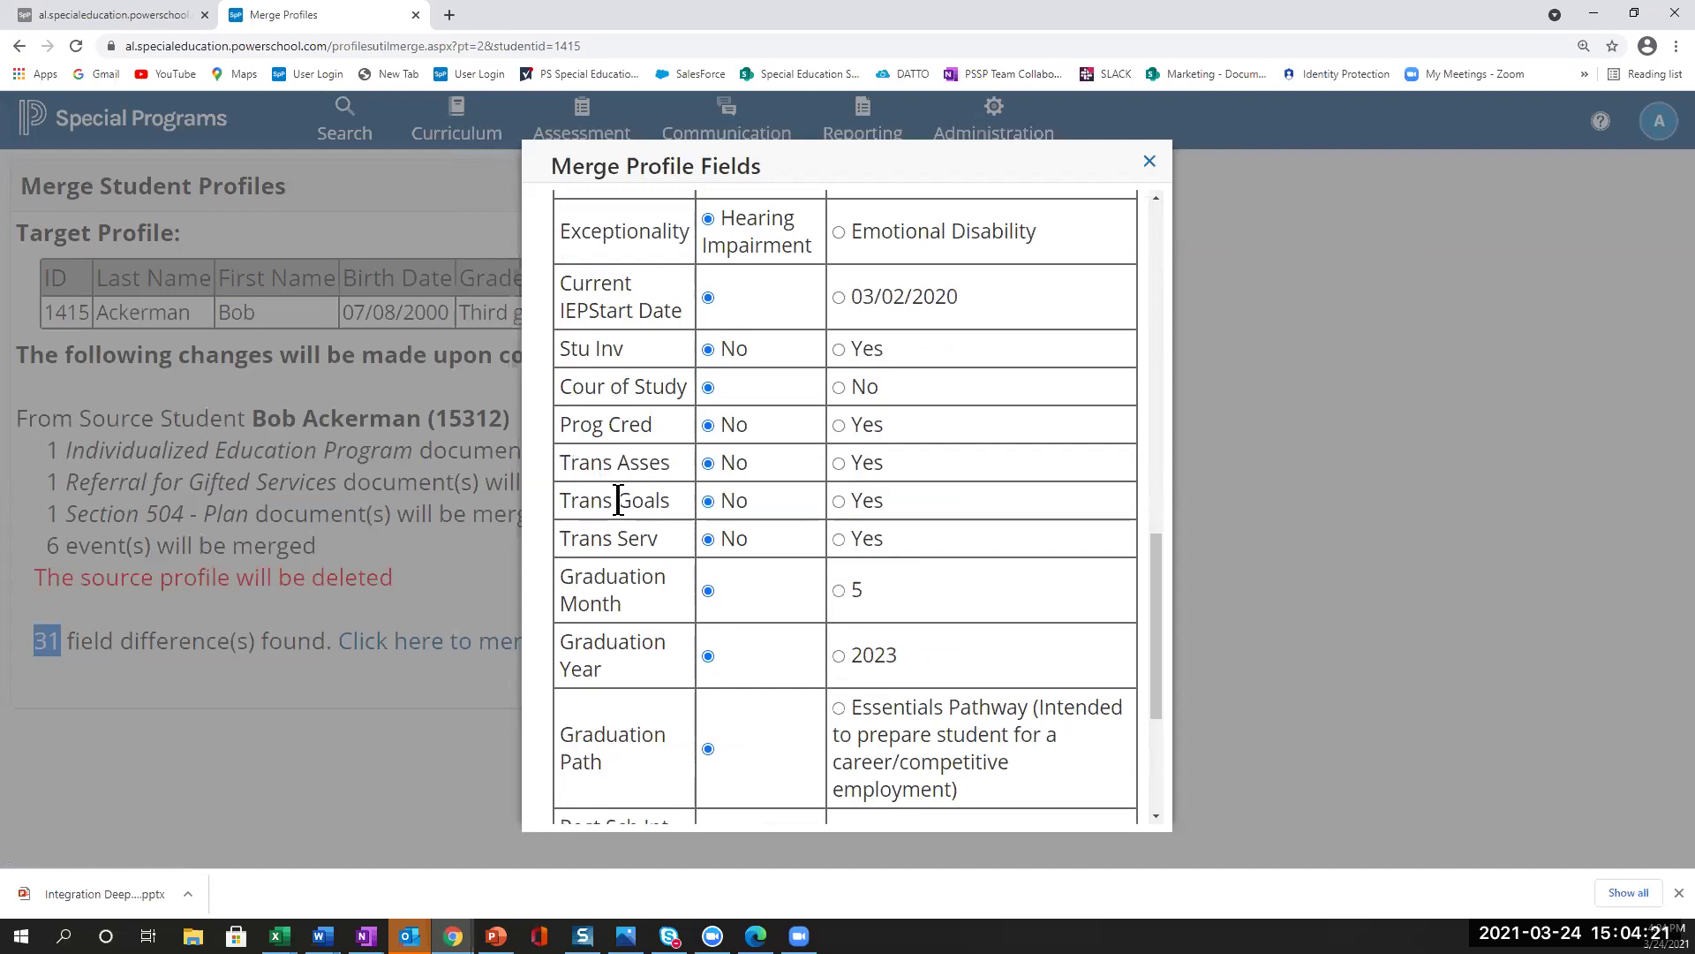
pyautogui.scroll(-5, 680, 706)
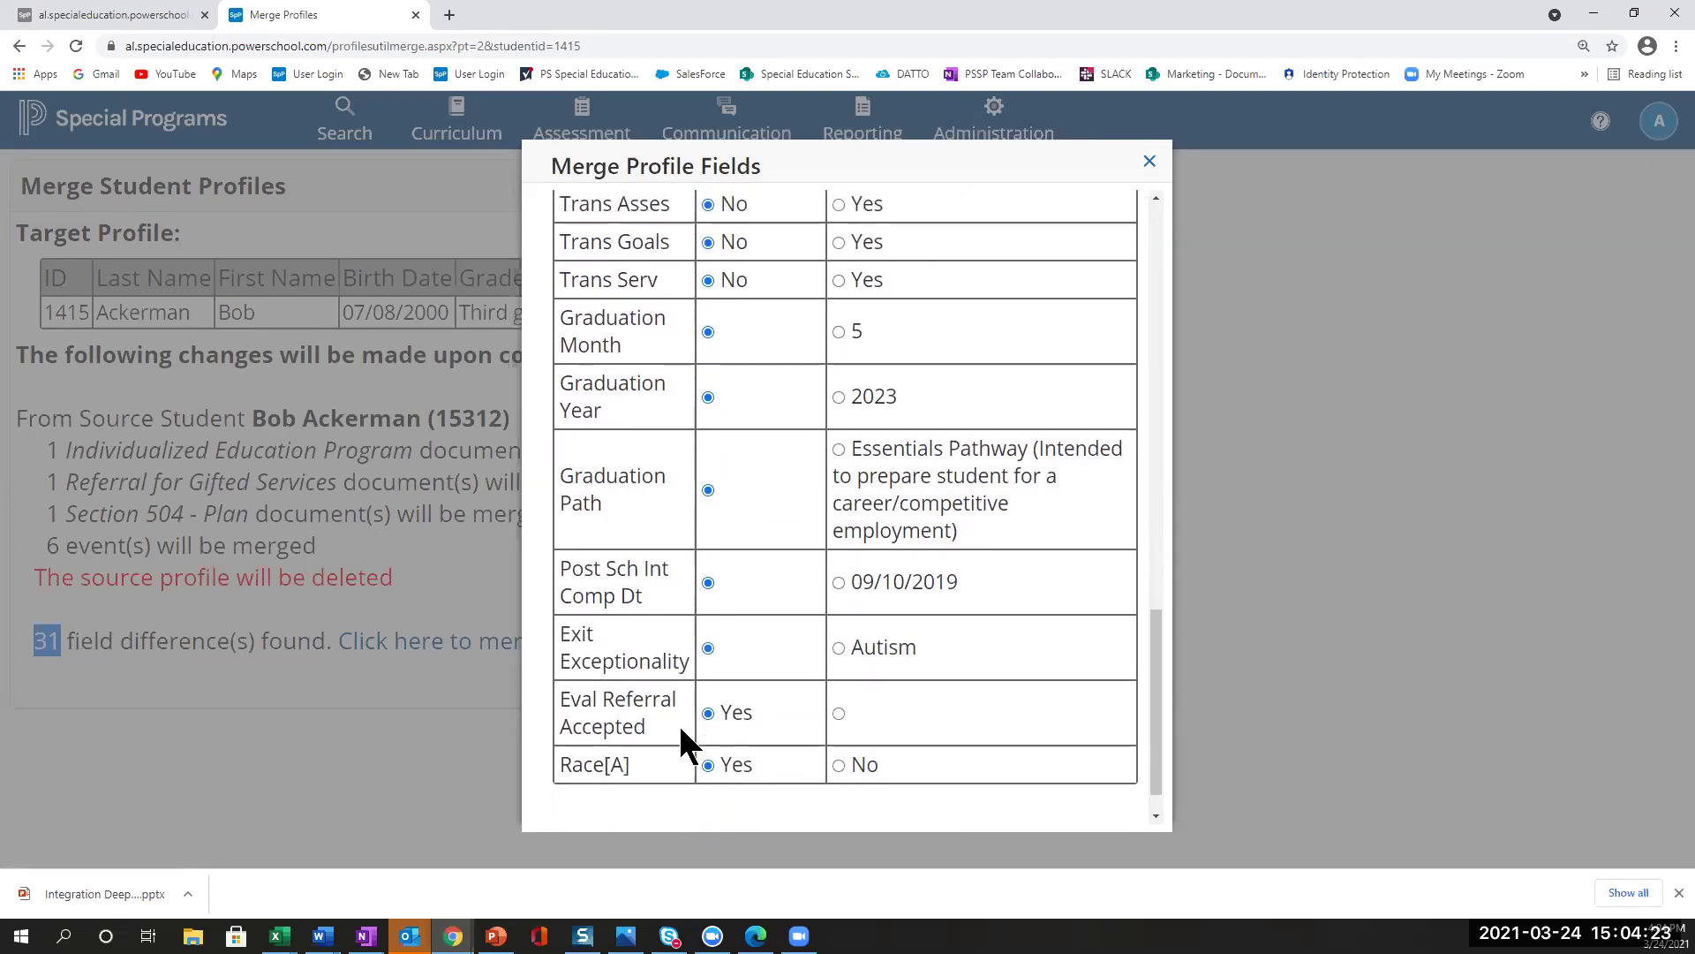
pyautogui.scroll(5, 658, 654)
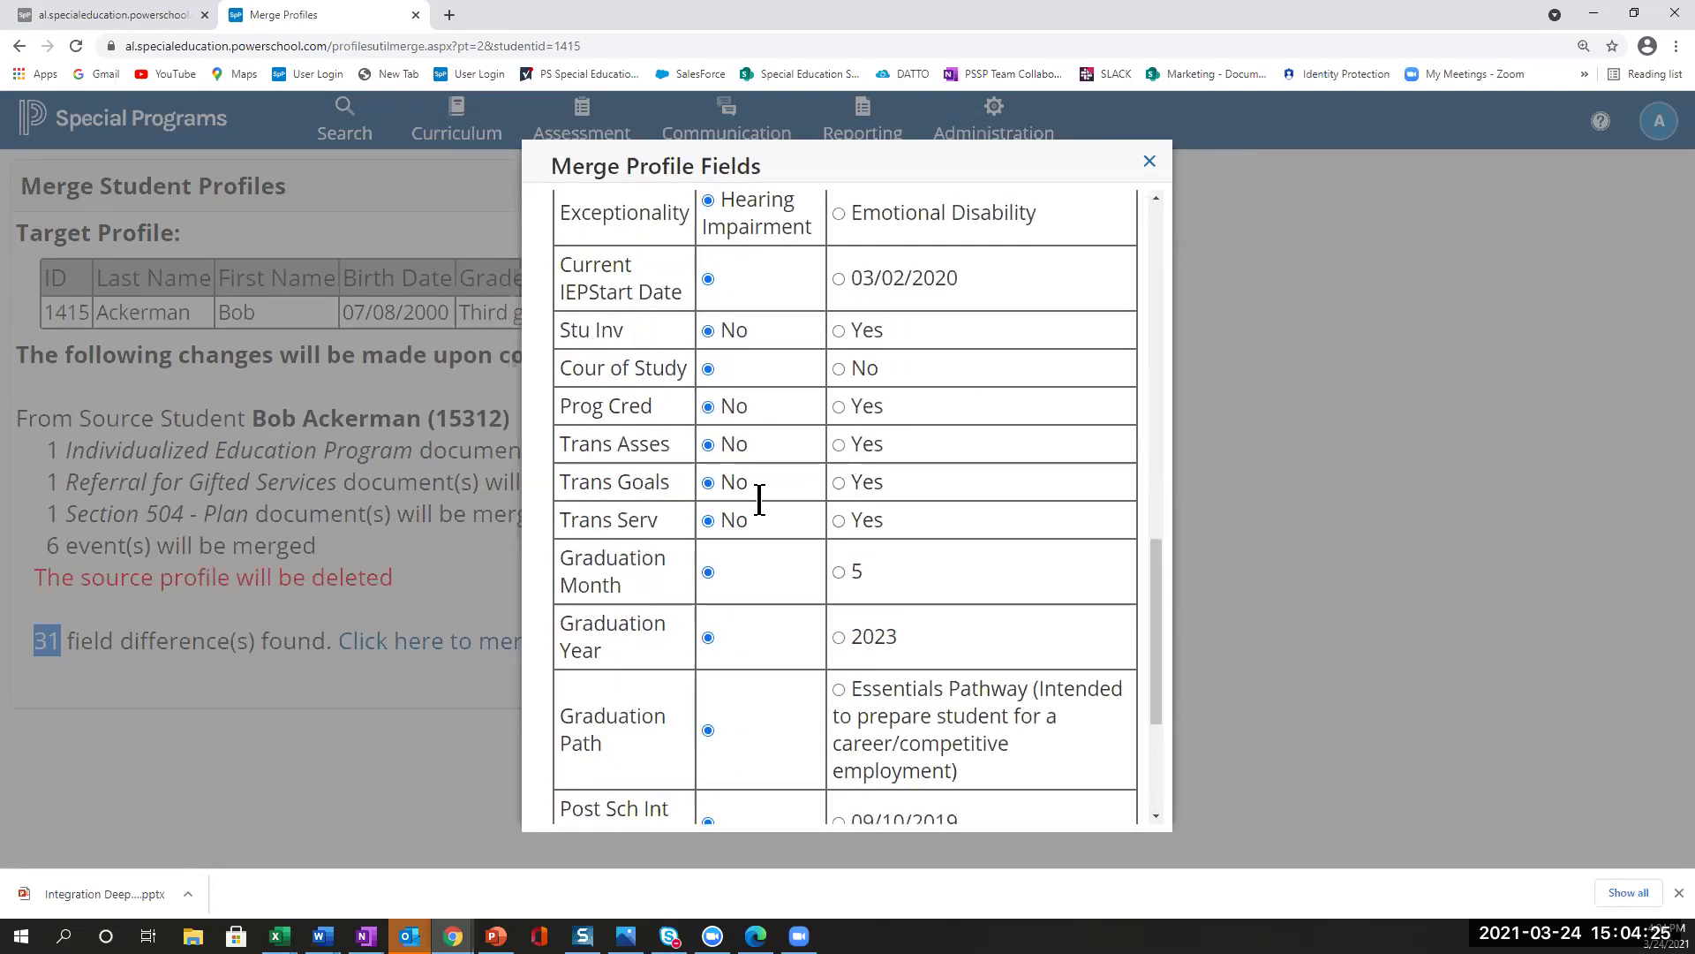
pyautogui.scroll(2, 897, 653)
pyautogui.scroll(5, 901, 642)
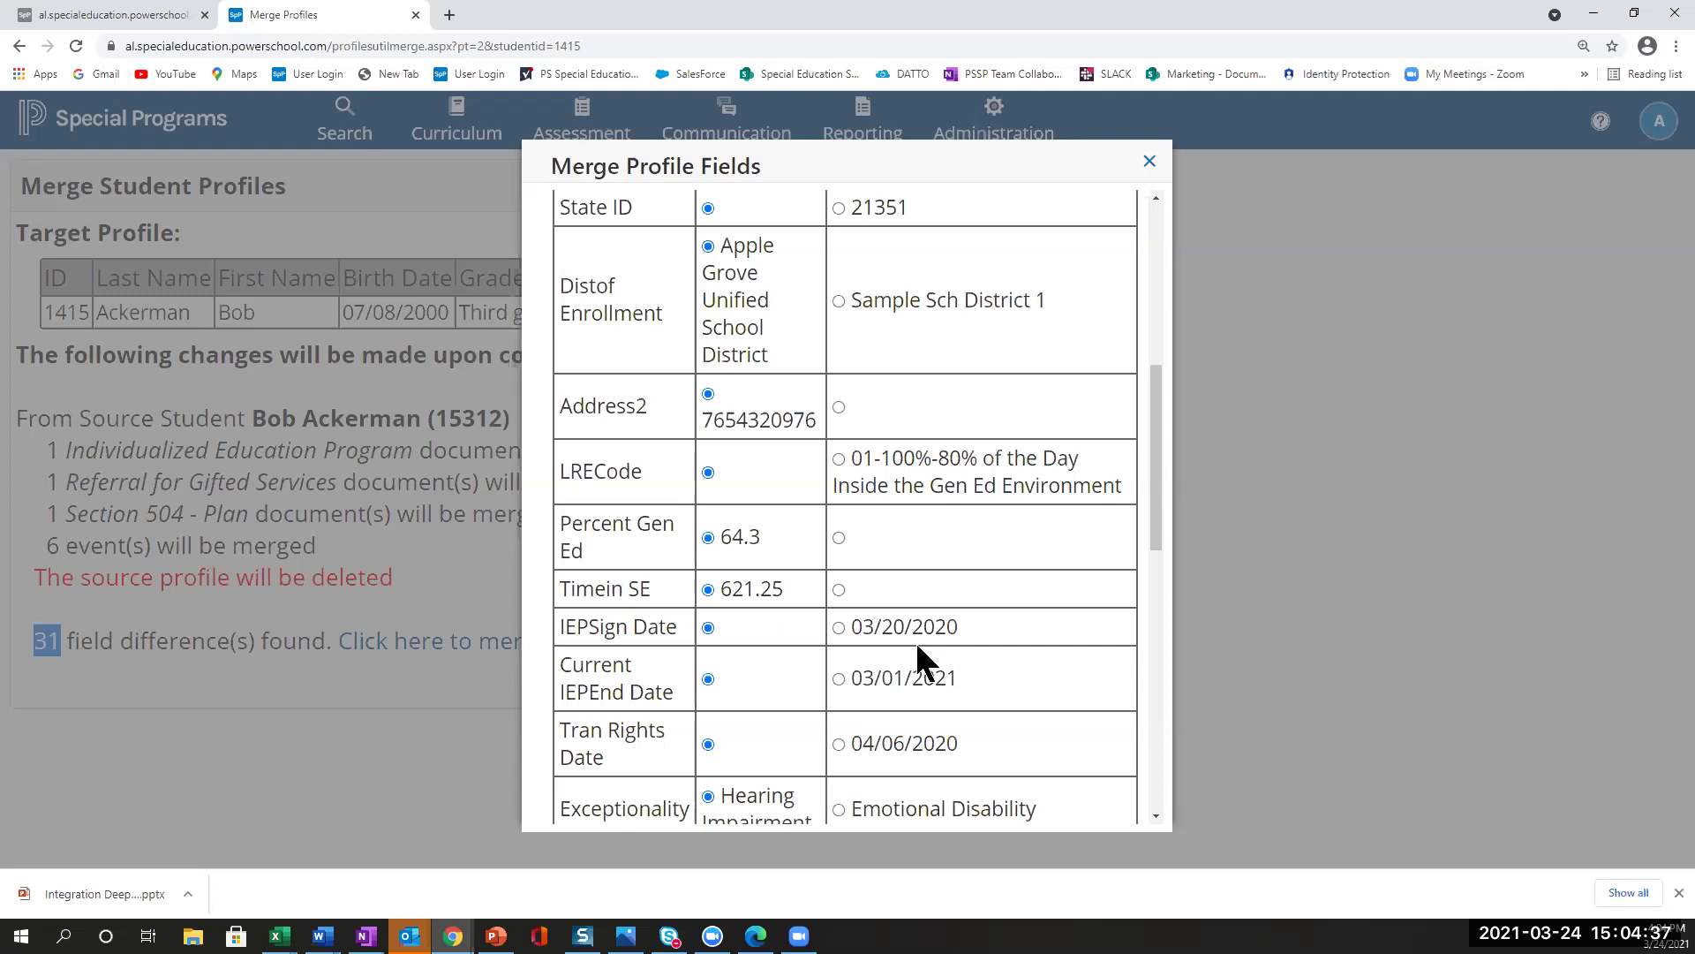
pyautogui.scroll(-1, 909, 582)
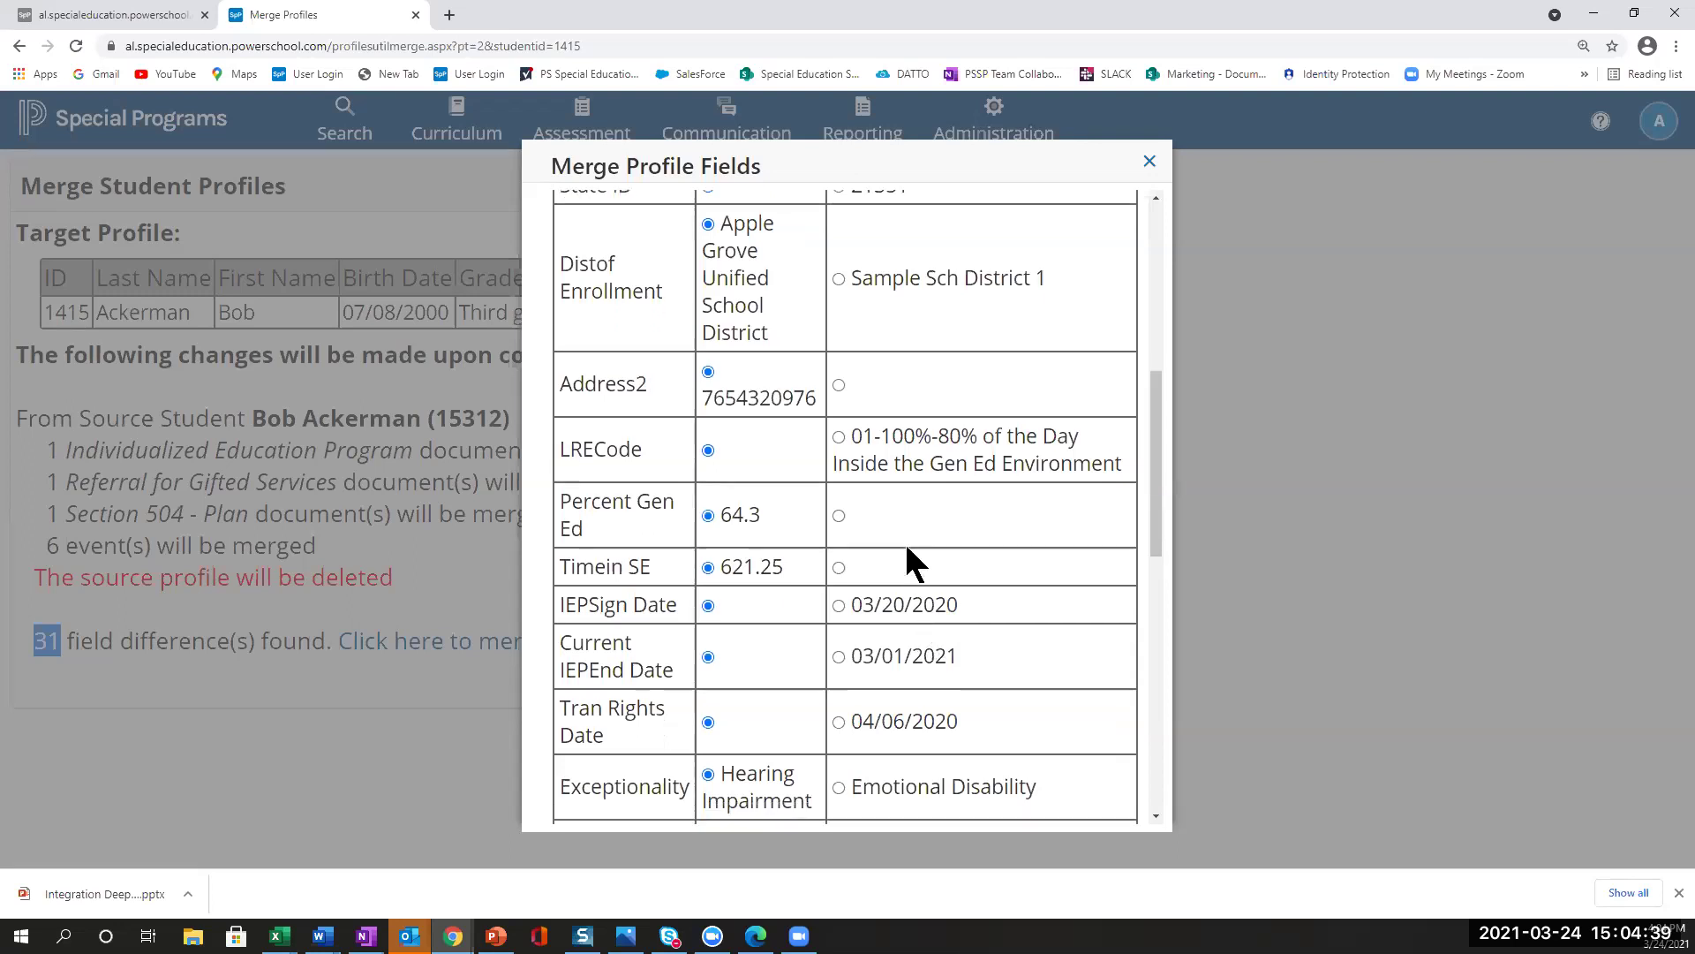
pyautogui.scroll(6, 910, 548)
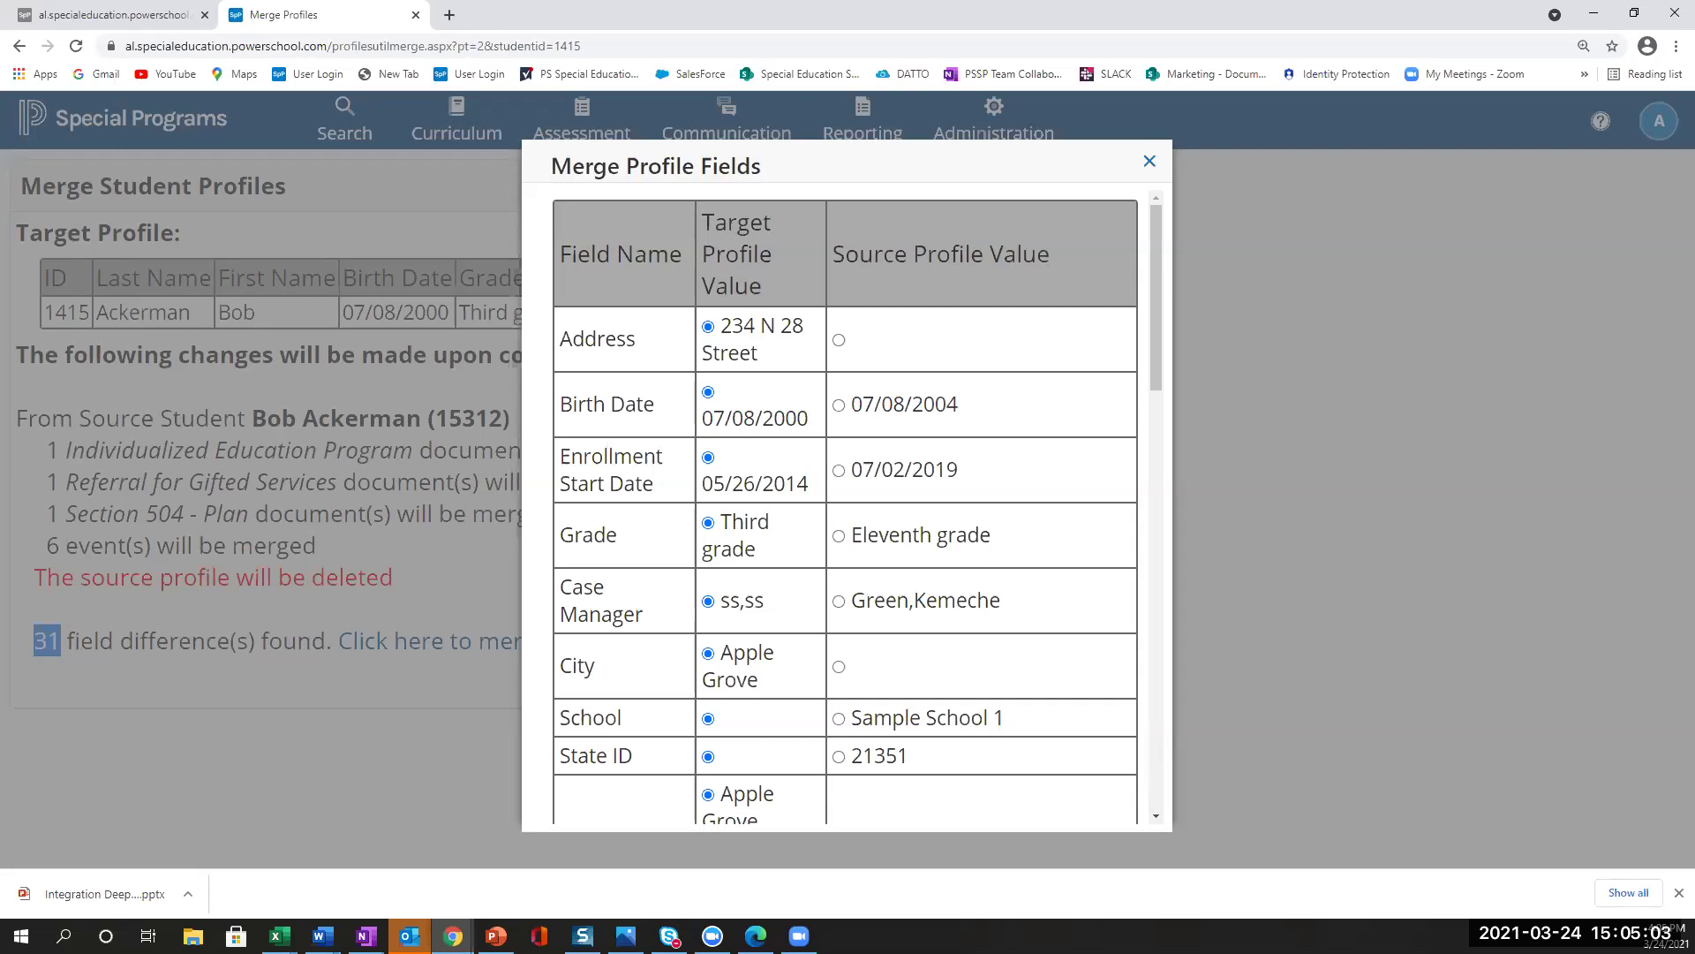
pyautogui.scroll(-1, 942, 632)
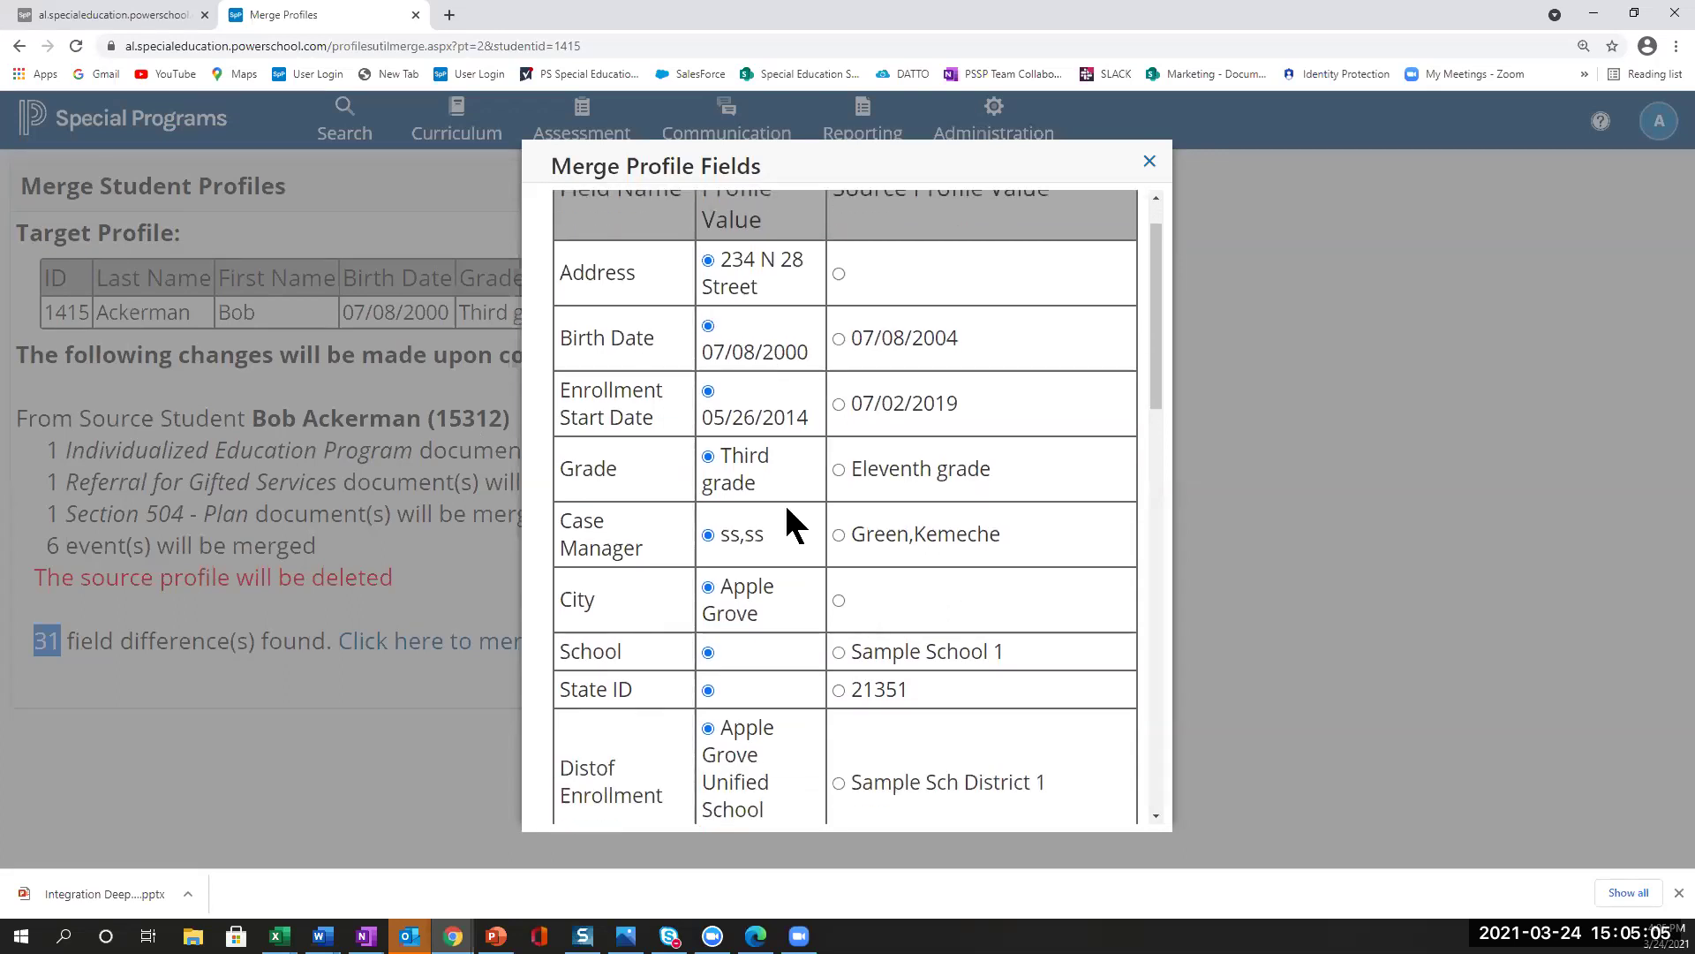
pyautogui.scroll(1, 1002, 627)
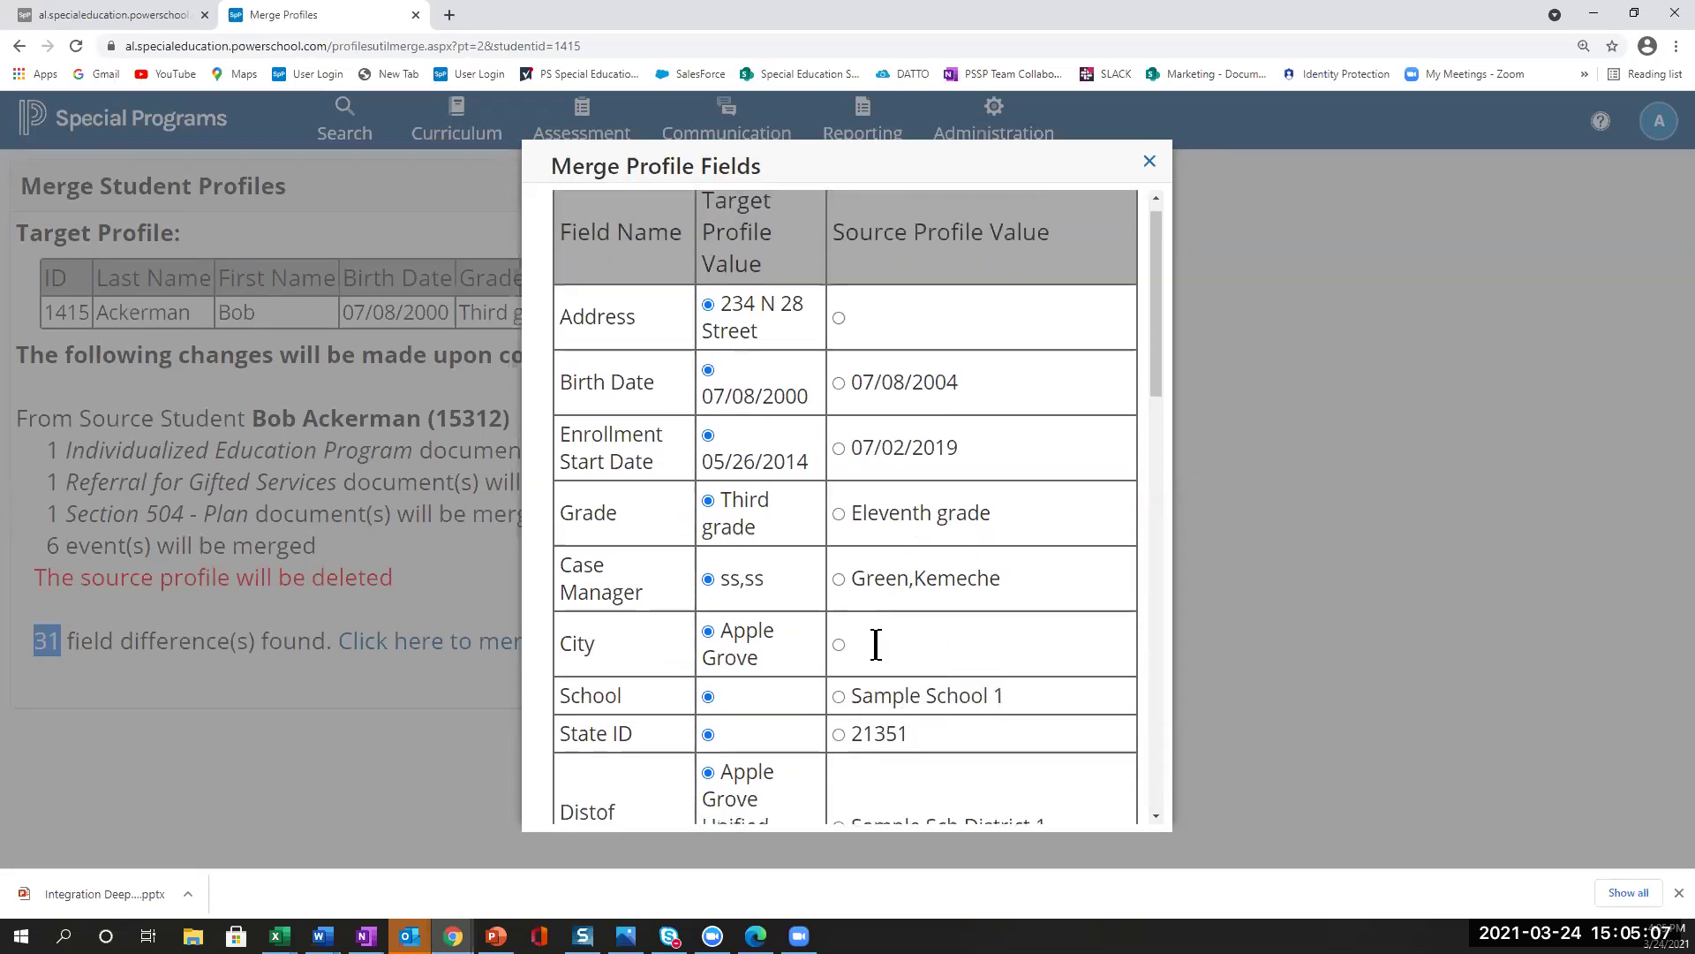
# - Take Case Manager from the source profile and accept the chosen field values
pyautogui.click(839, 578)
pyautogui.scroll(-10, 945, 732)
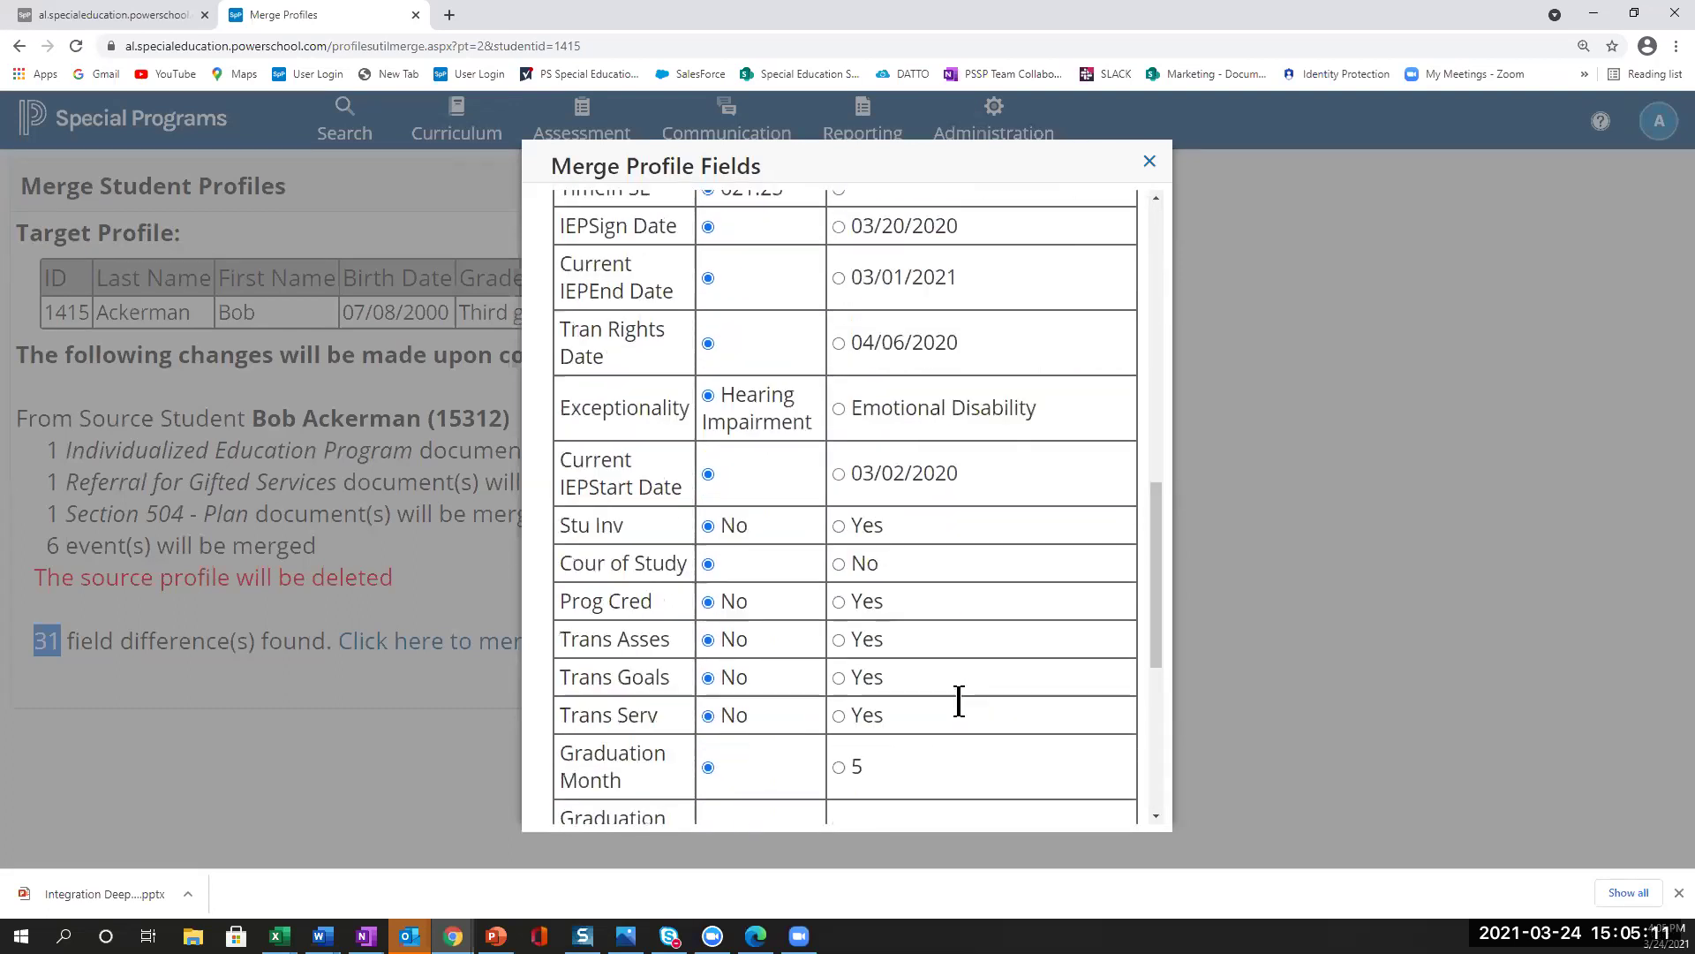
pyautogui.scroll(1, 1075, 613)
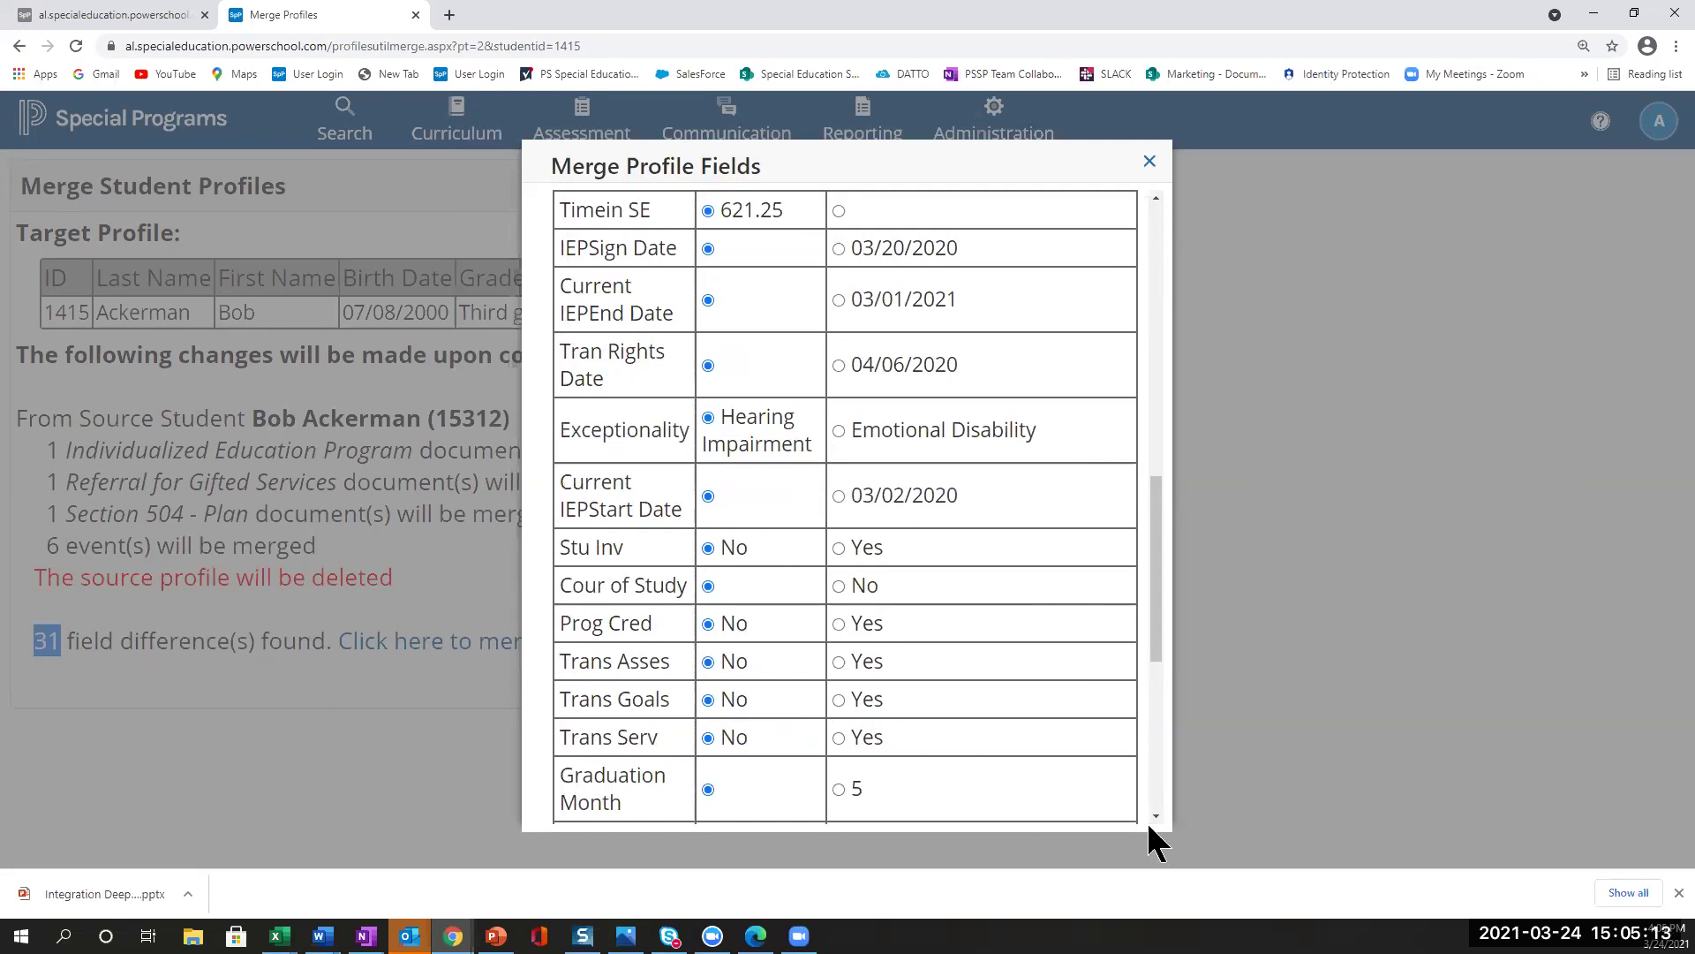
pyautogui.scroll(10, 946, 618)
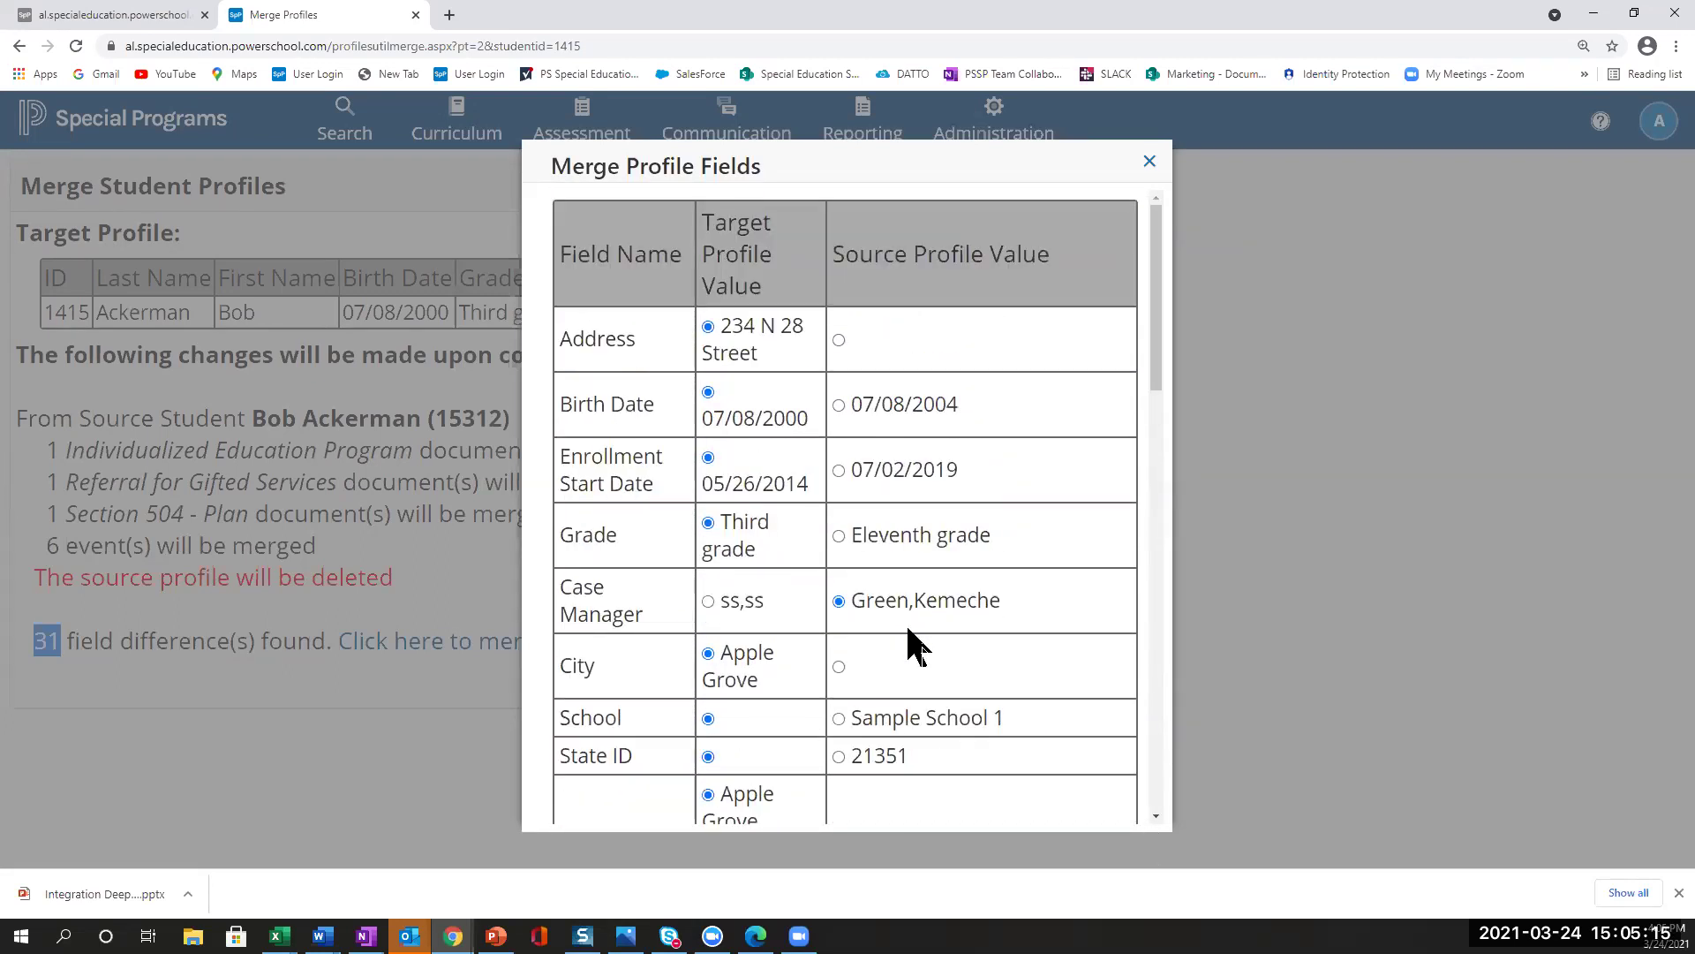
pyautogui.moveTo(1155, 341); pyautogui.dragTo(1159, 839)
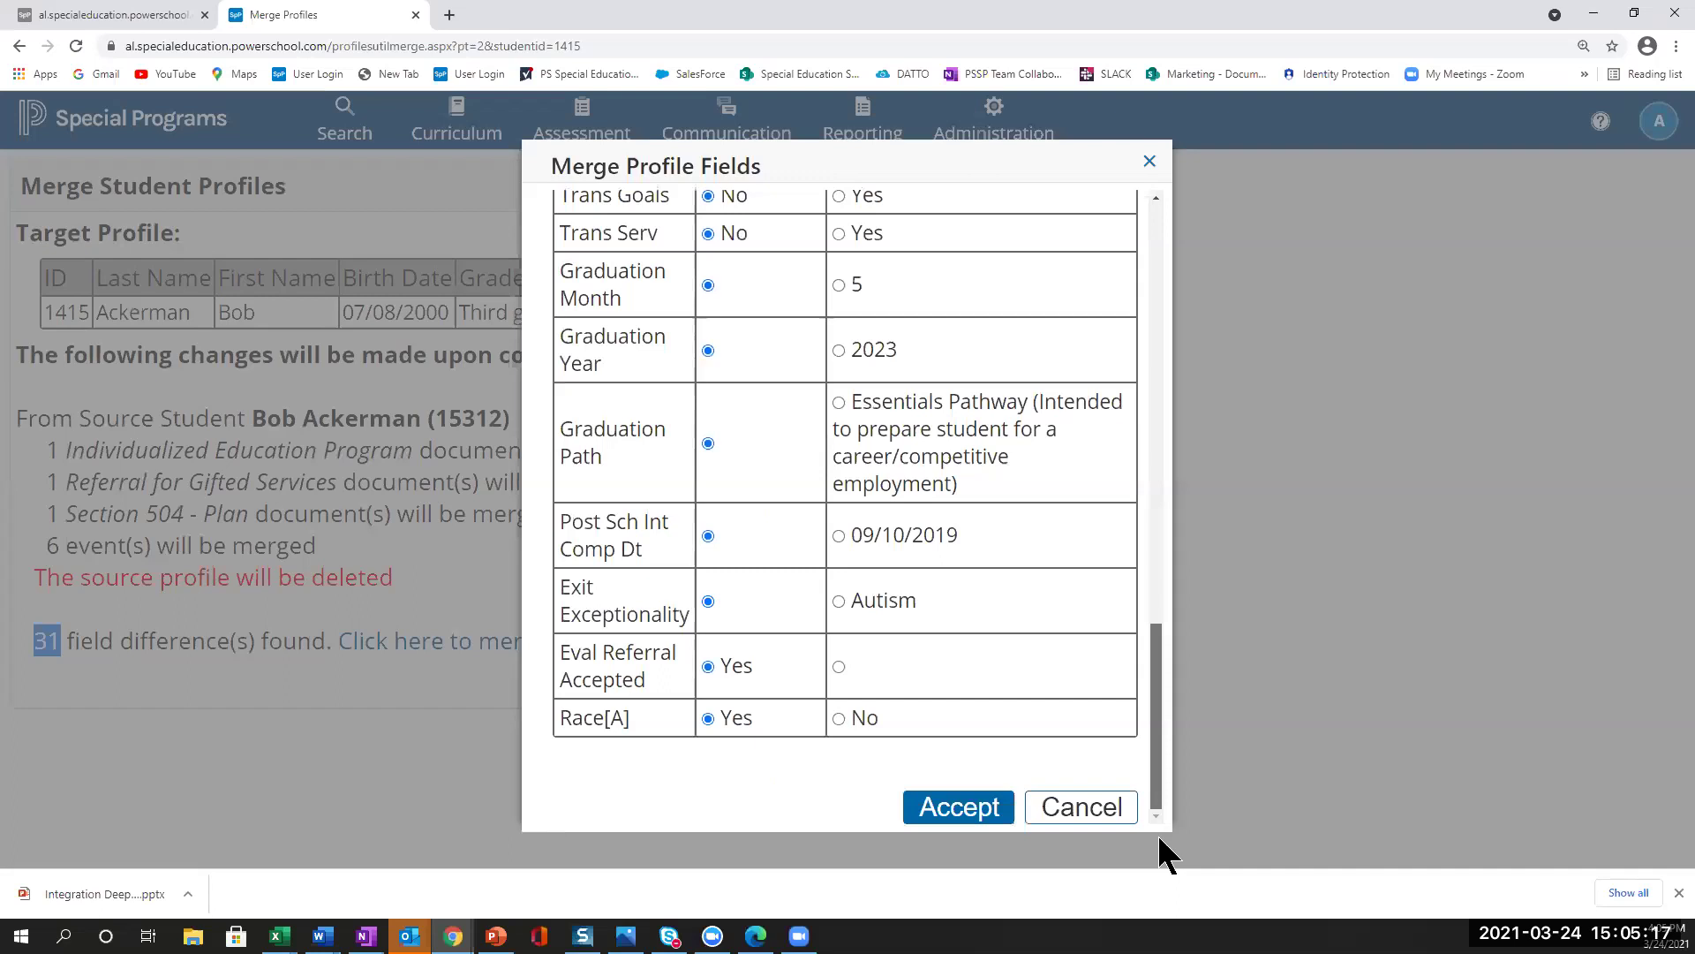
pyautogui.click(976, 809)
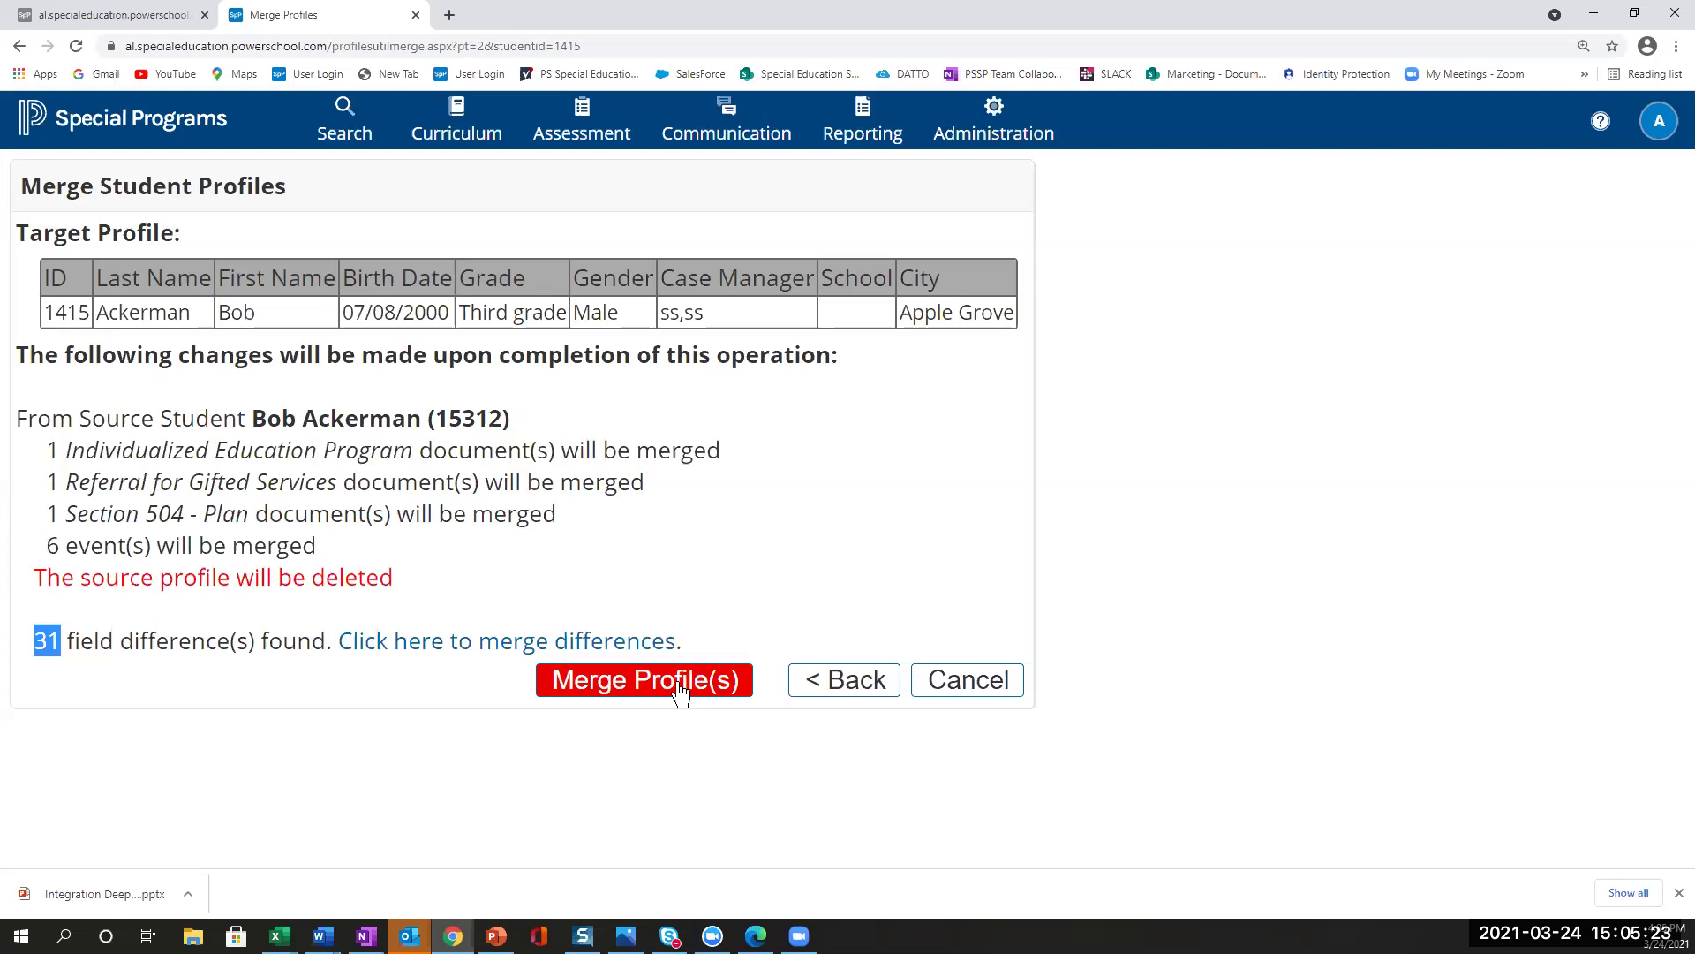
# - Point out the source-deletion warning, then merge profile 15312 into 1415 and confirm
pyautogui.click(99, 575)
pyautogui.moveTo(47, 578); pyautogui.dragTo(398, 579)
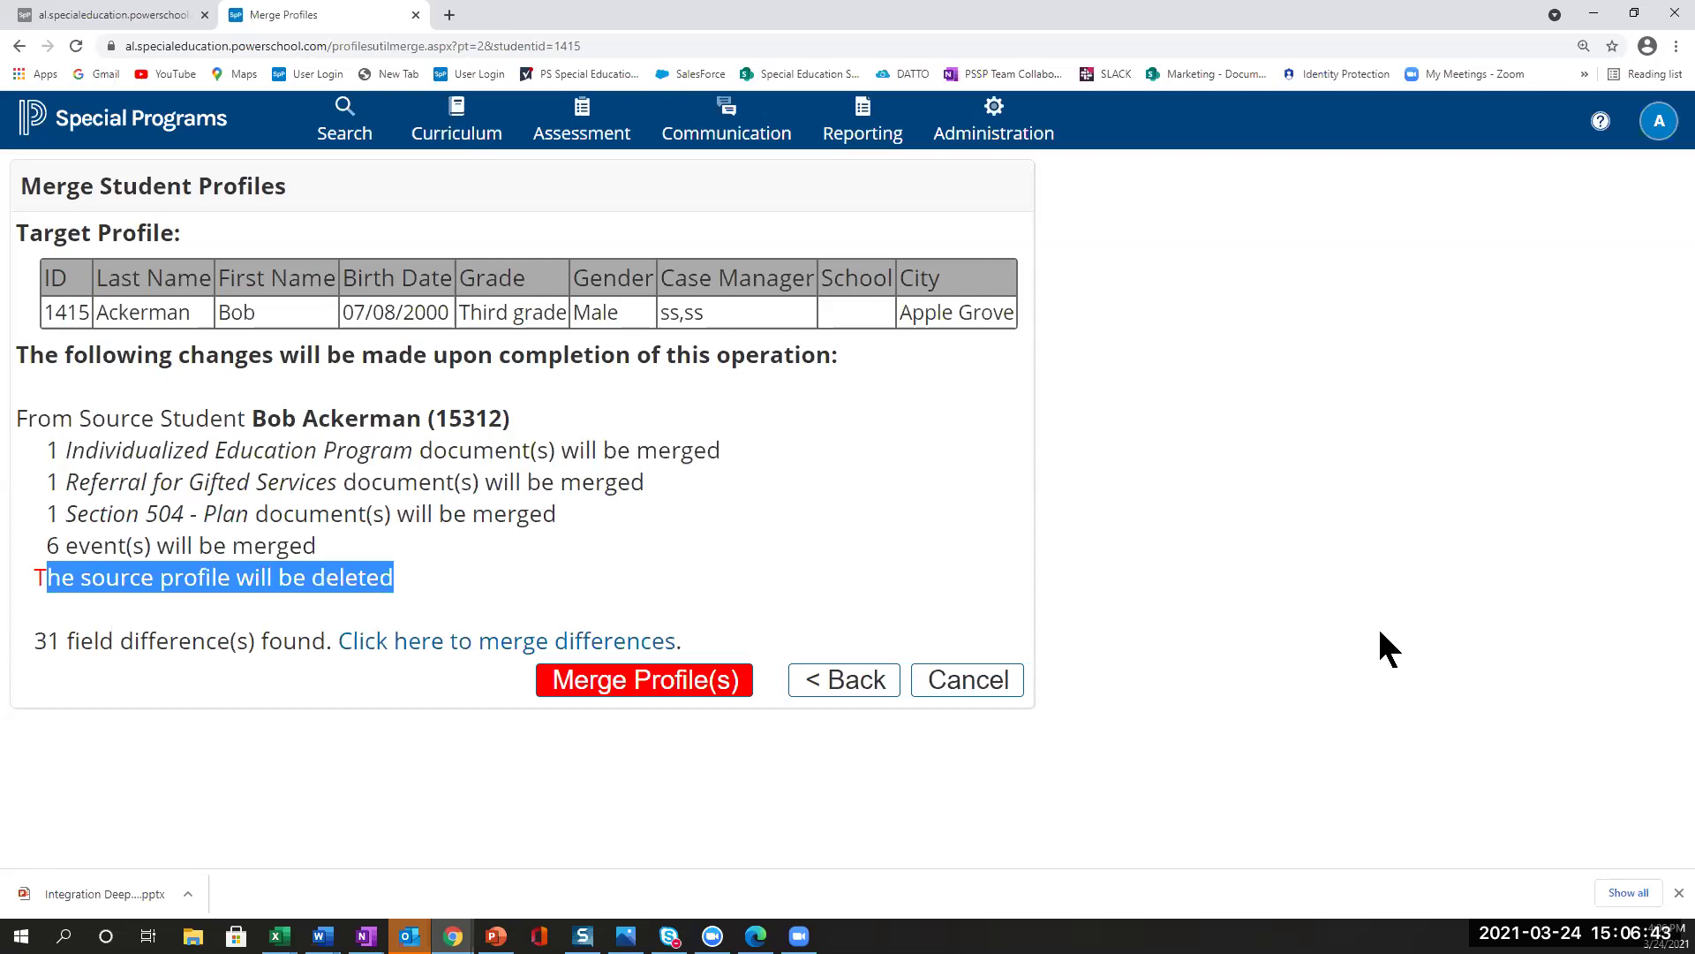
pyautogui.click(939, 742)
pyautogui.click(668, 694)
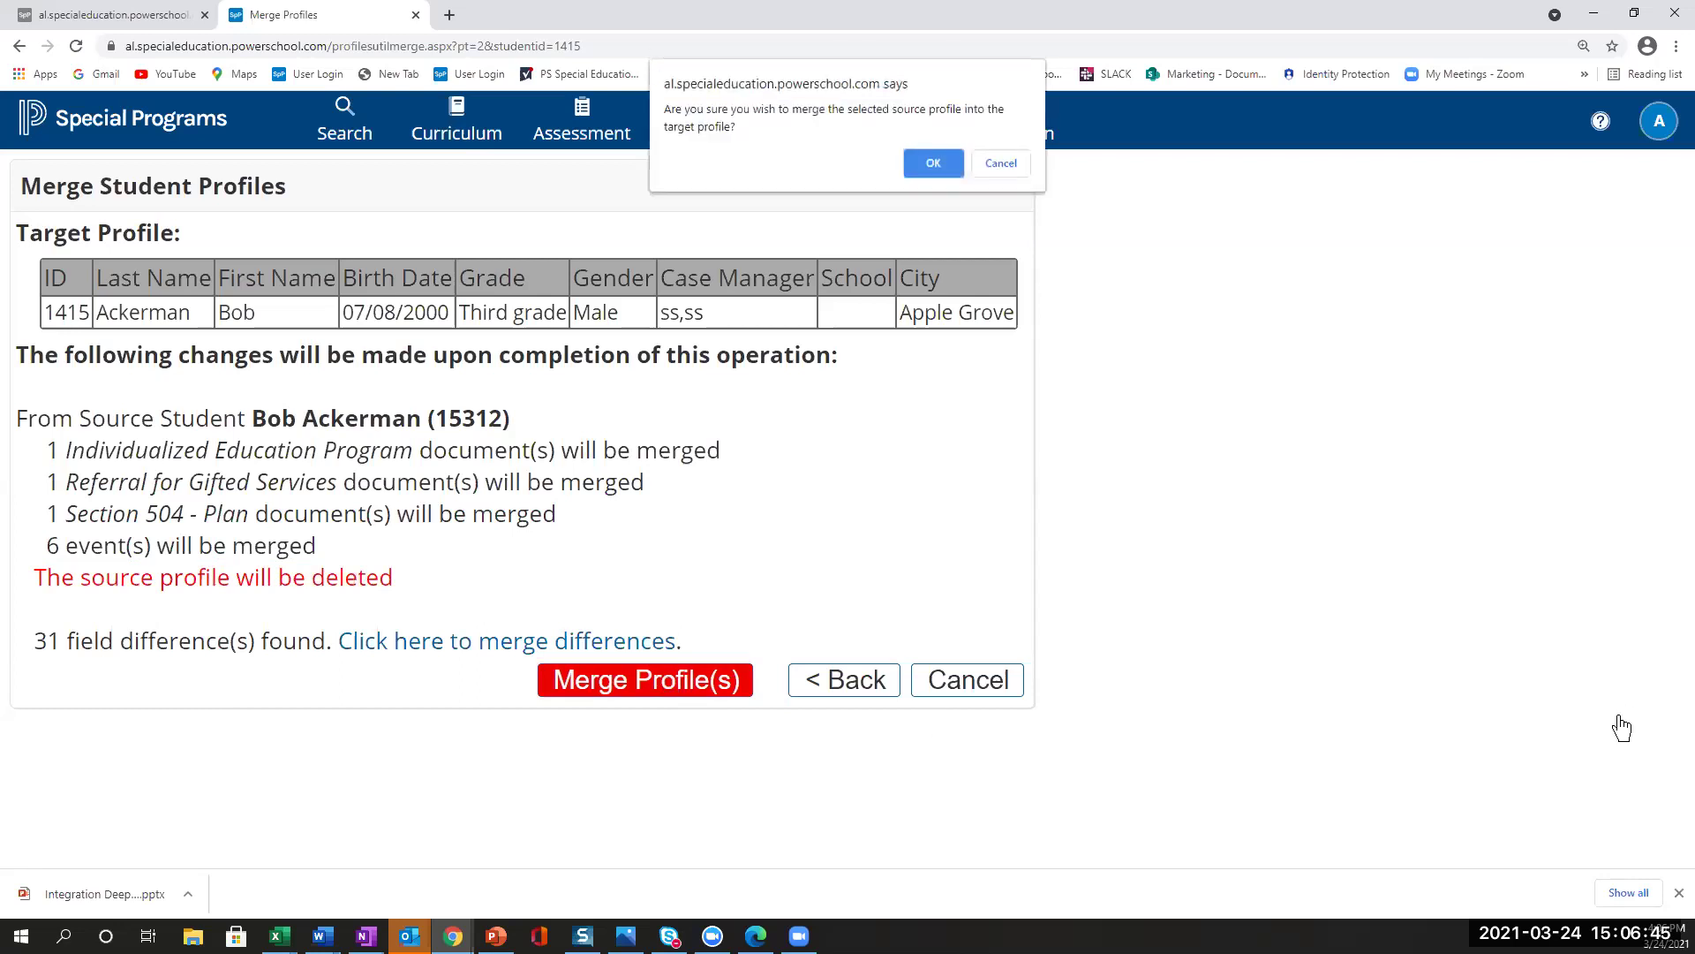
pyautogui.click(929, 166)
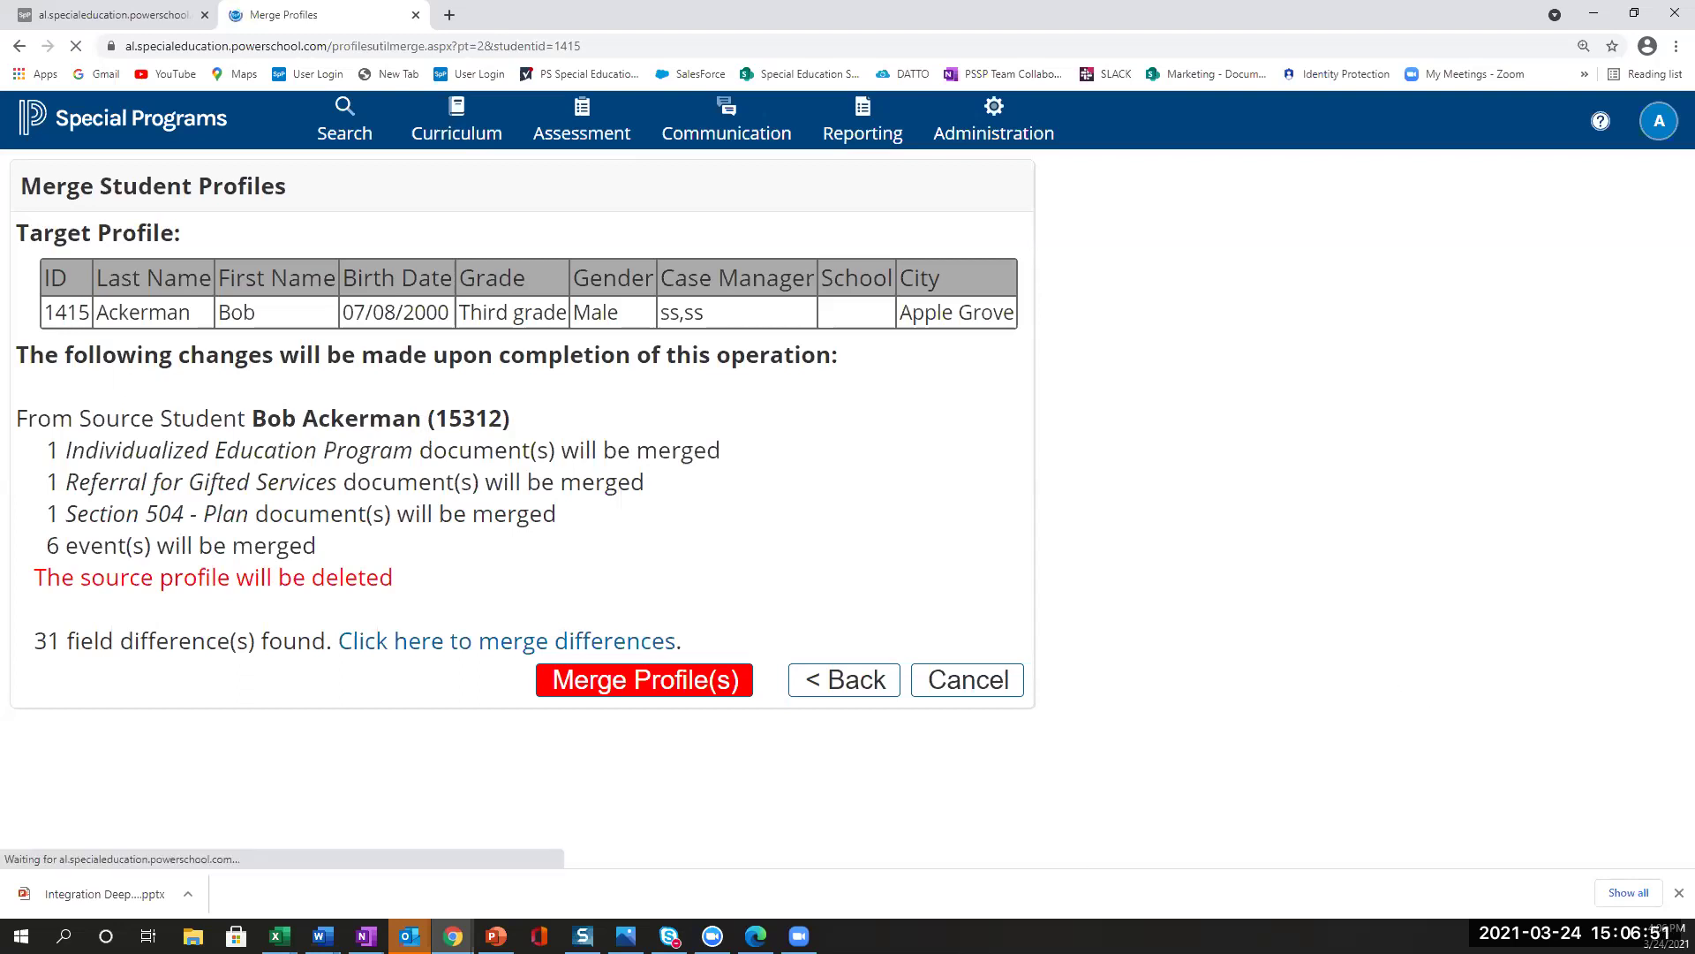
# - Bring the PowerPoint deck back to the front on slide 7, Merging Student Profiles
pyautogui.moveTo(496, 934)
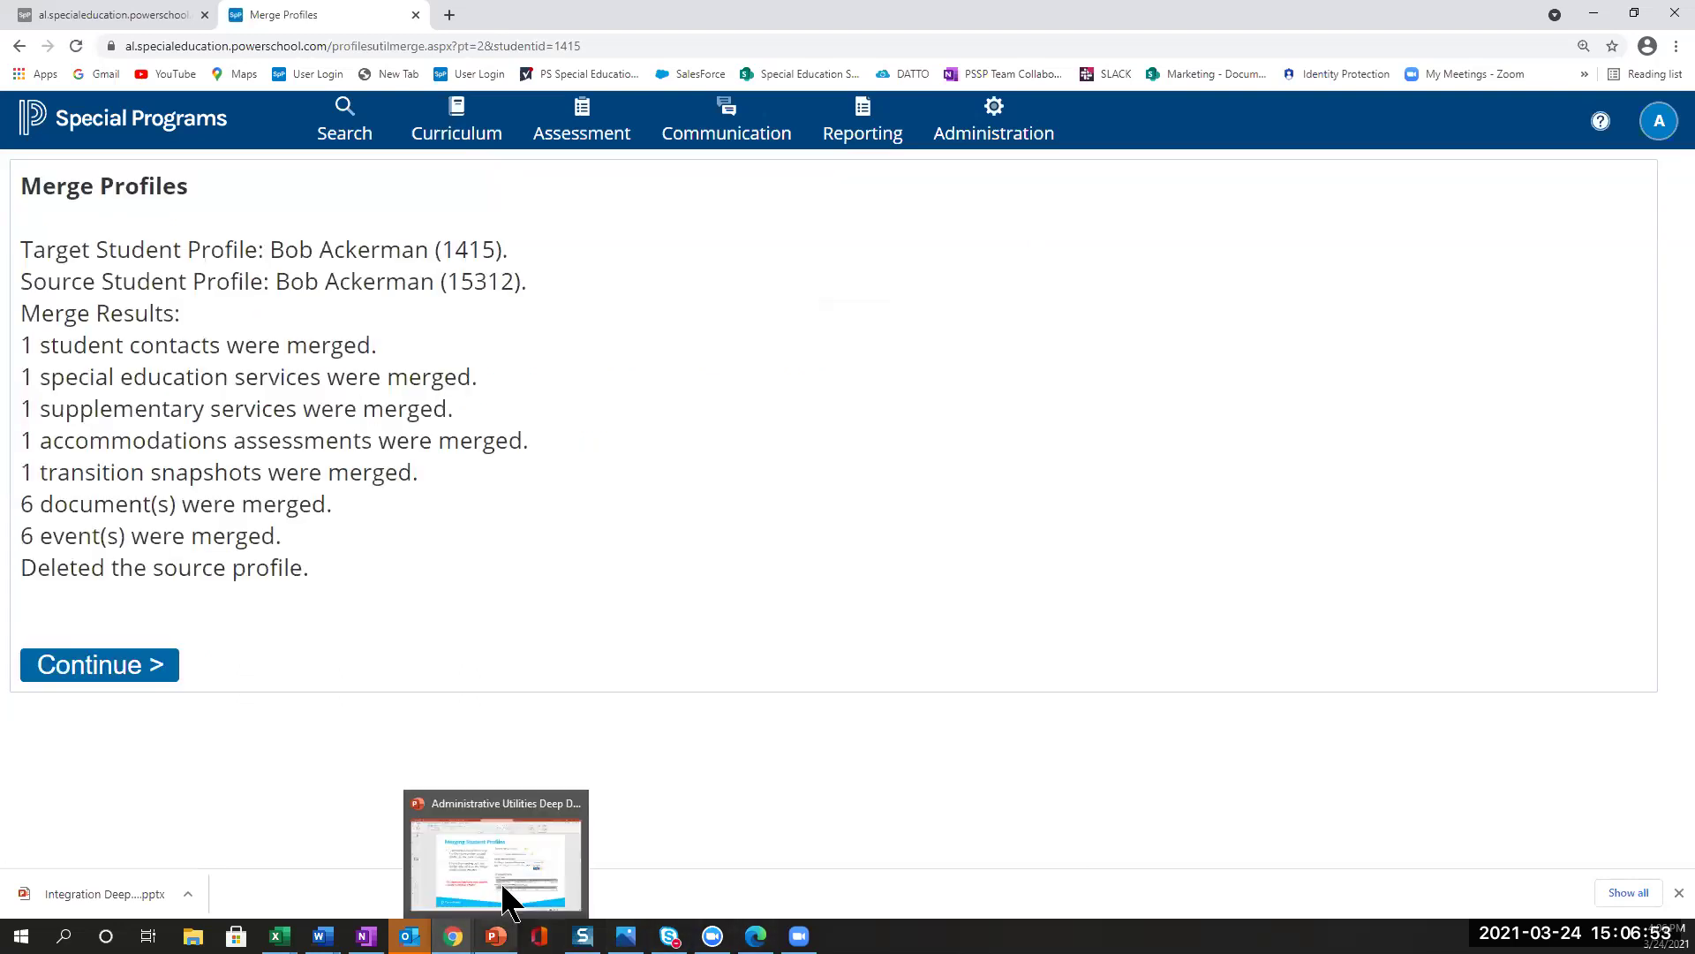
pyautogui.click(498, 830)
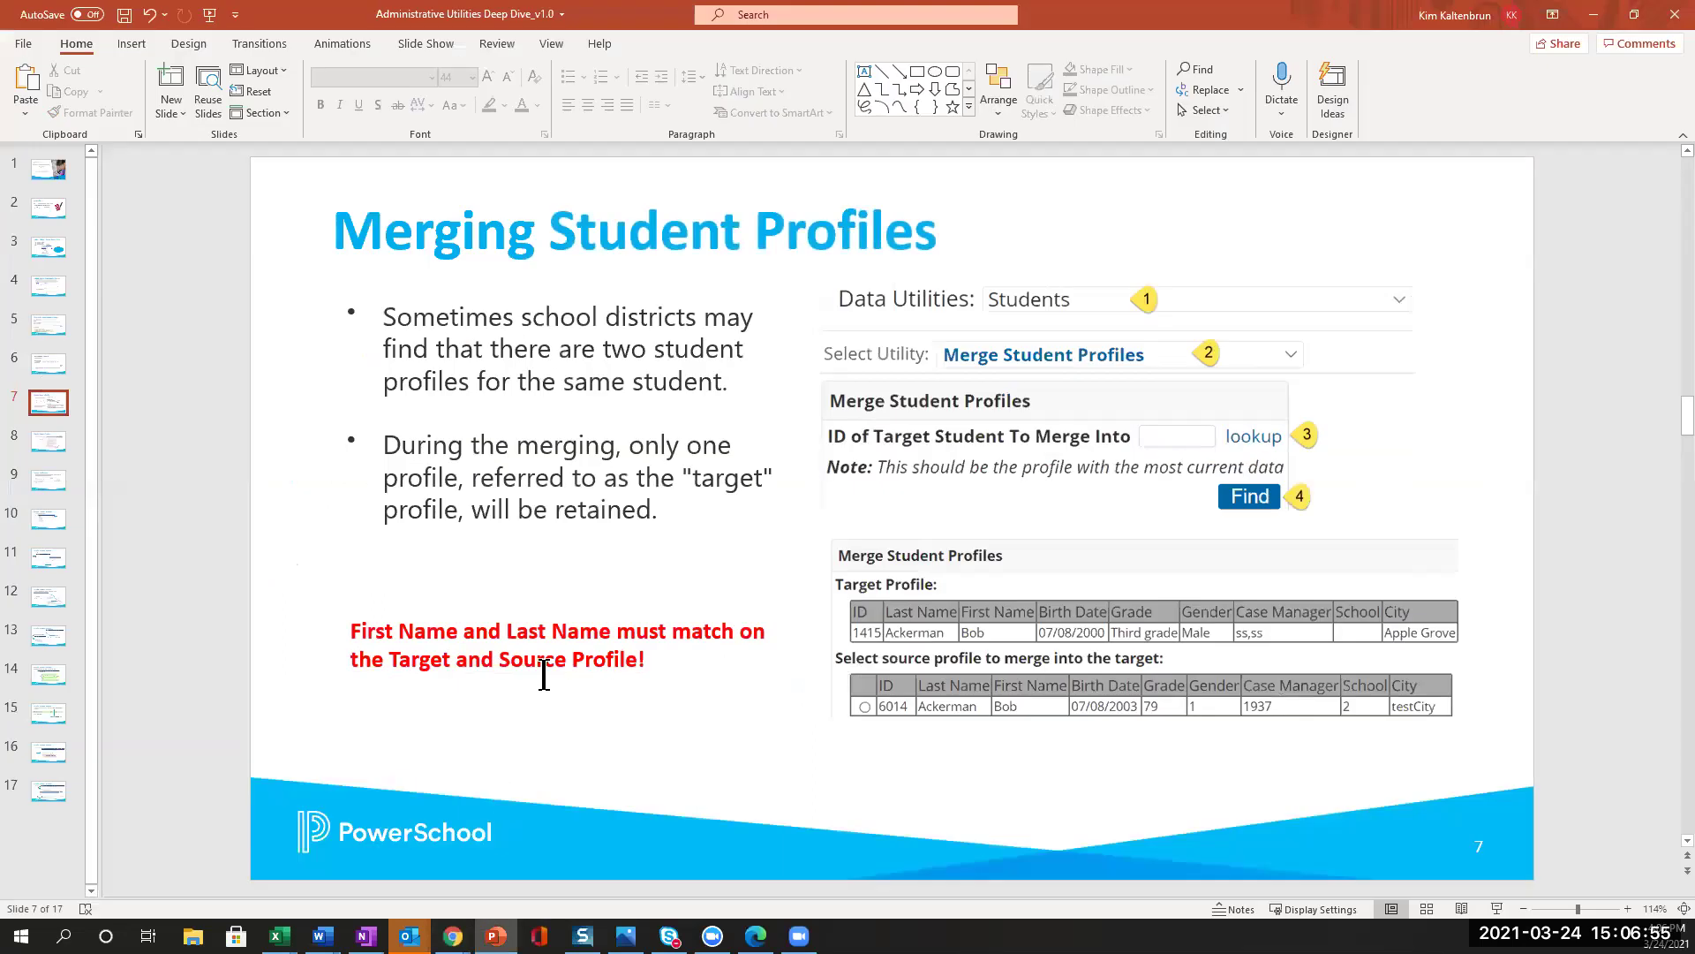
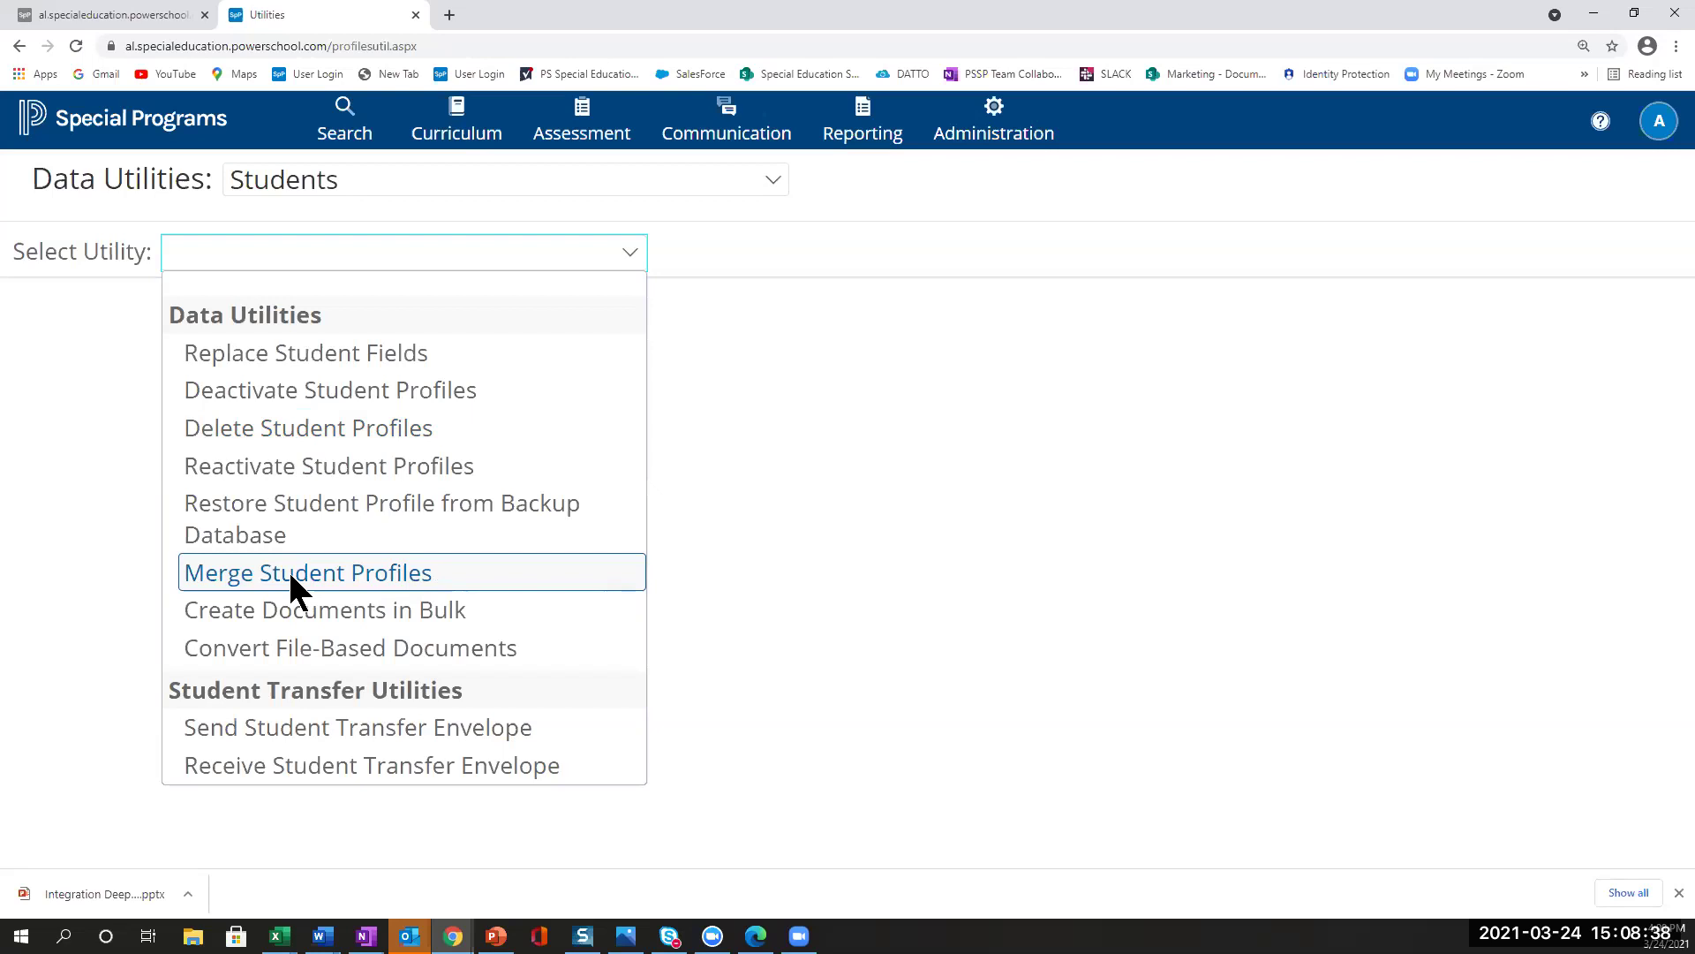
# - List all general ed students by searching with the % wildcard in the ID field
pyautogui.click(1040, 481)
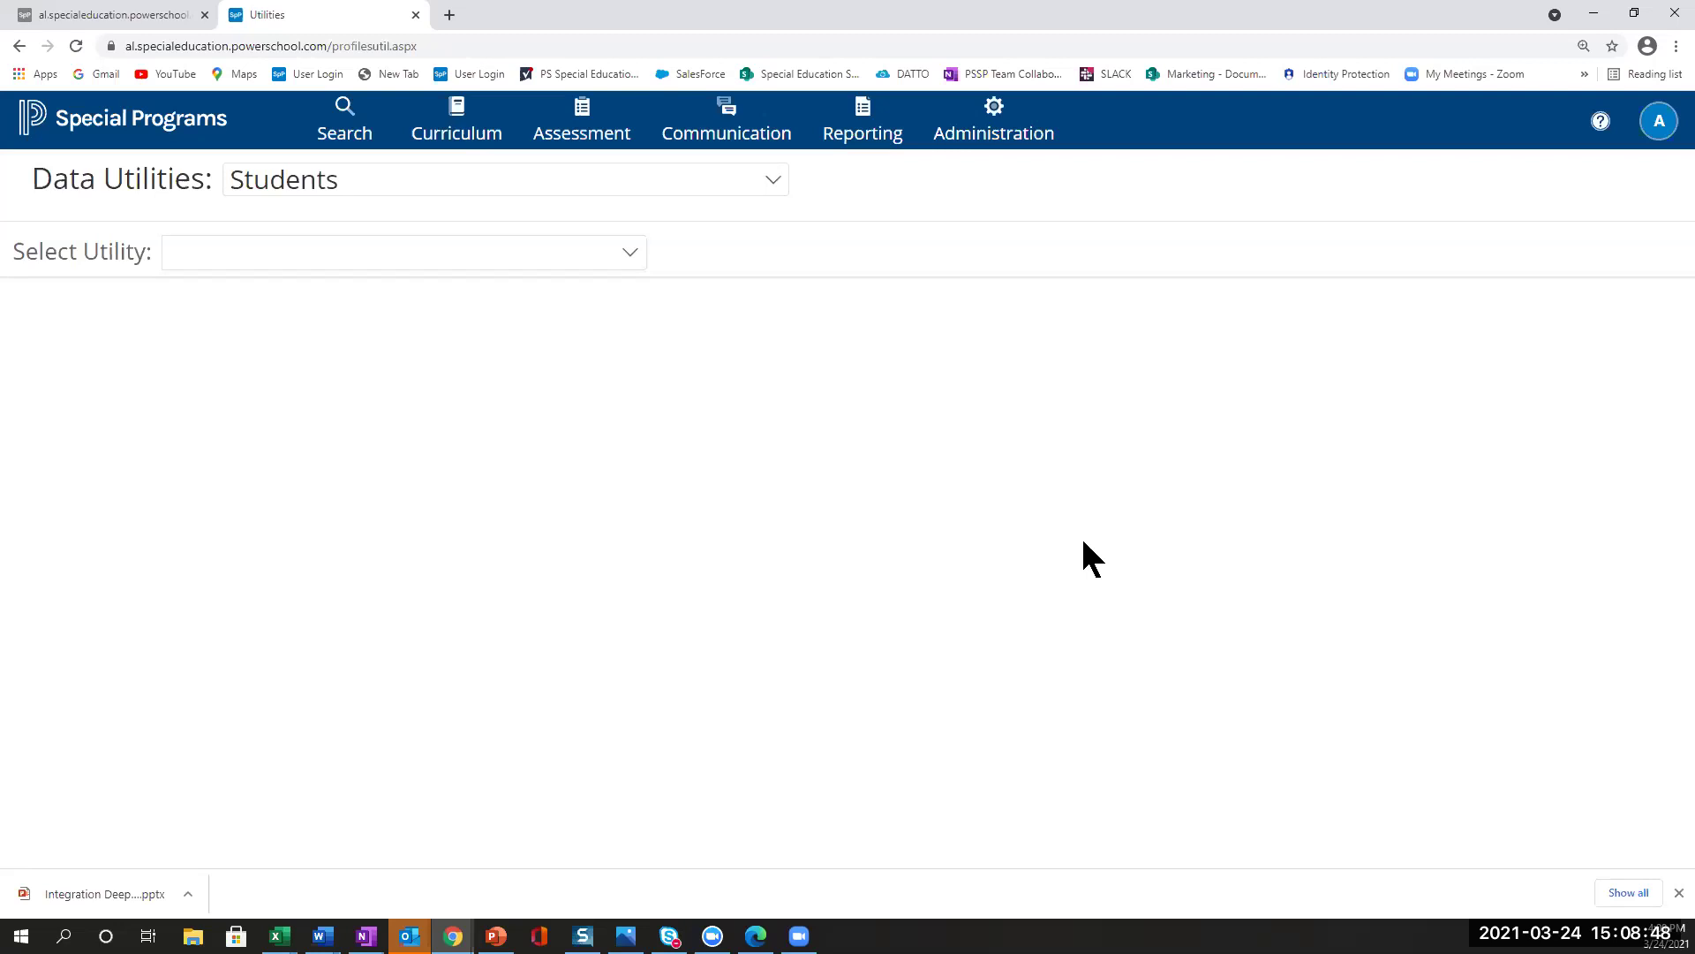
pyautogui.click(182, 118)
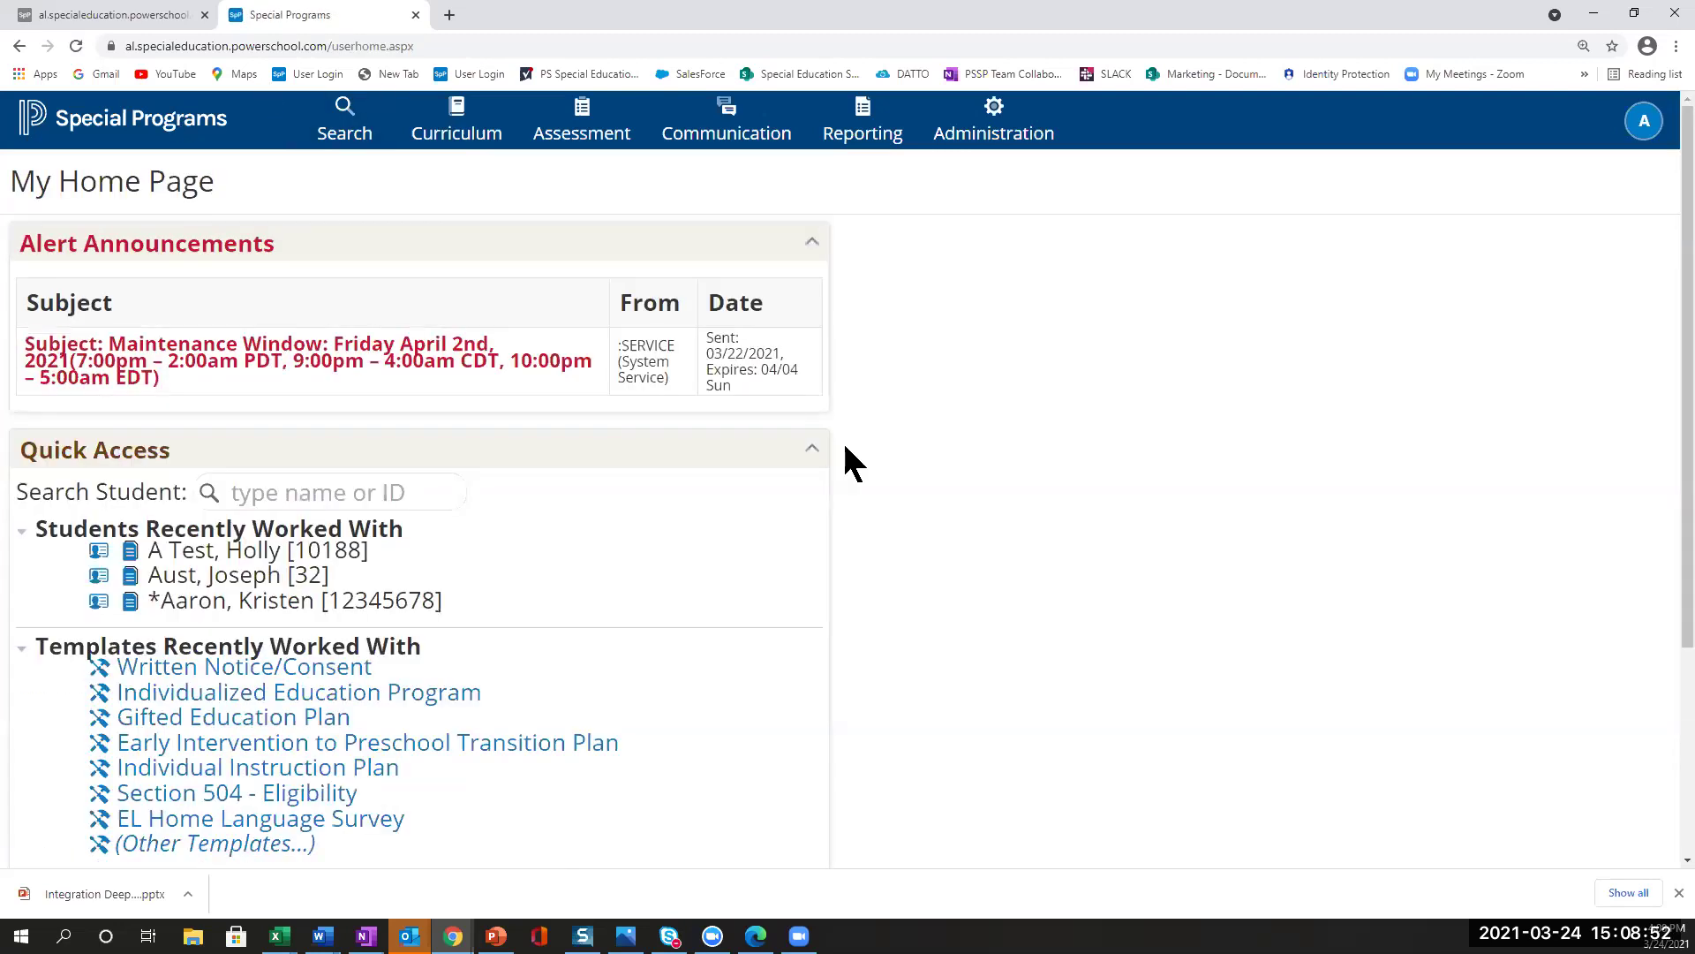
pyautogui.moveTo(366, 154)
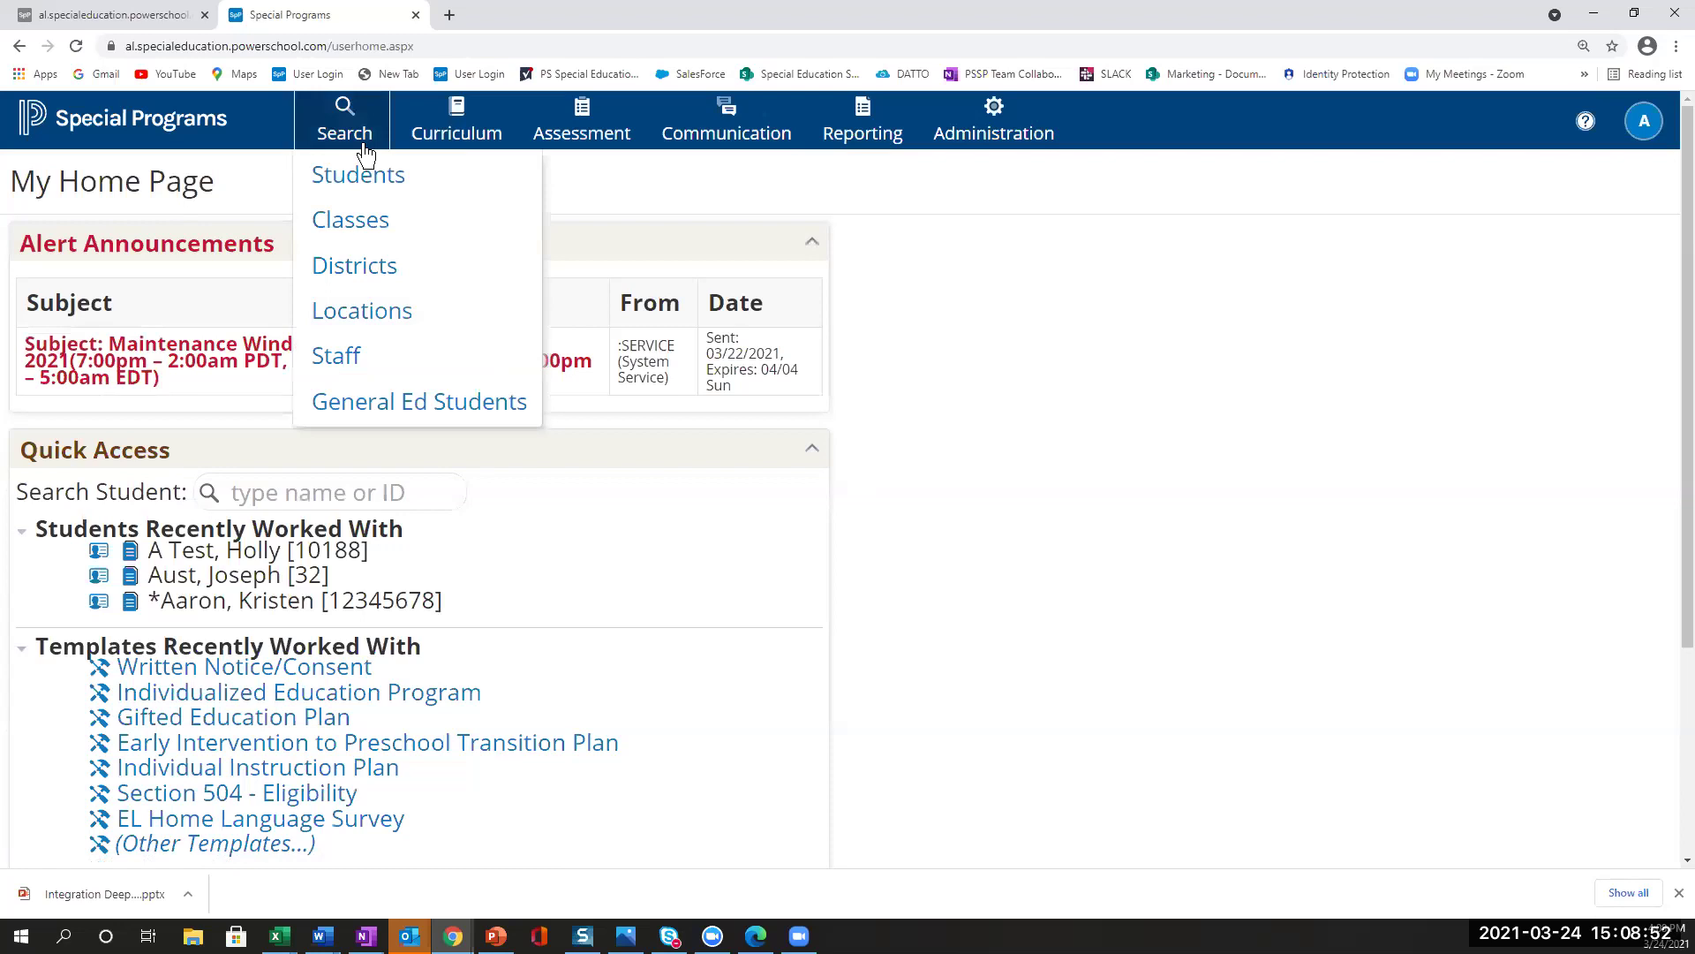
pyautogui.click(323, 403)
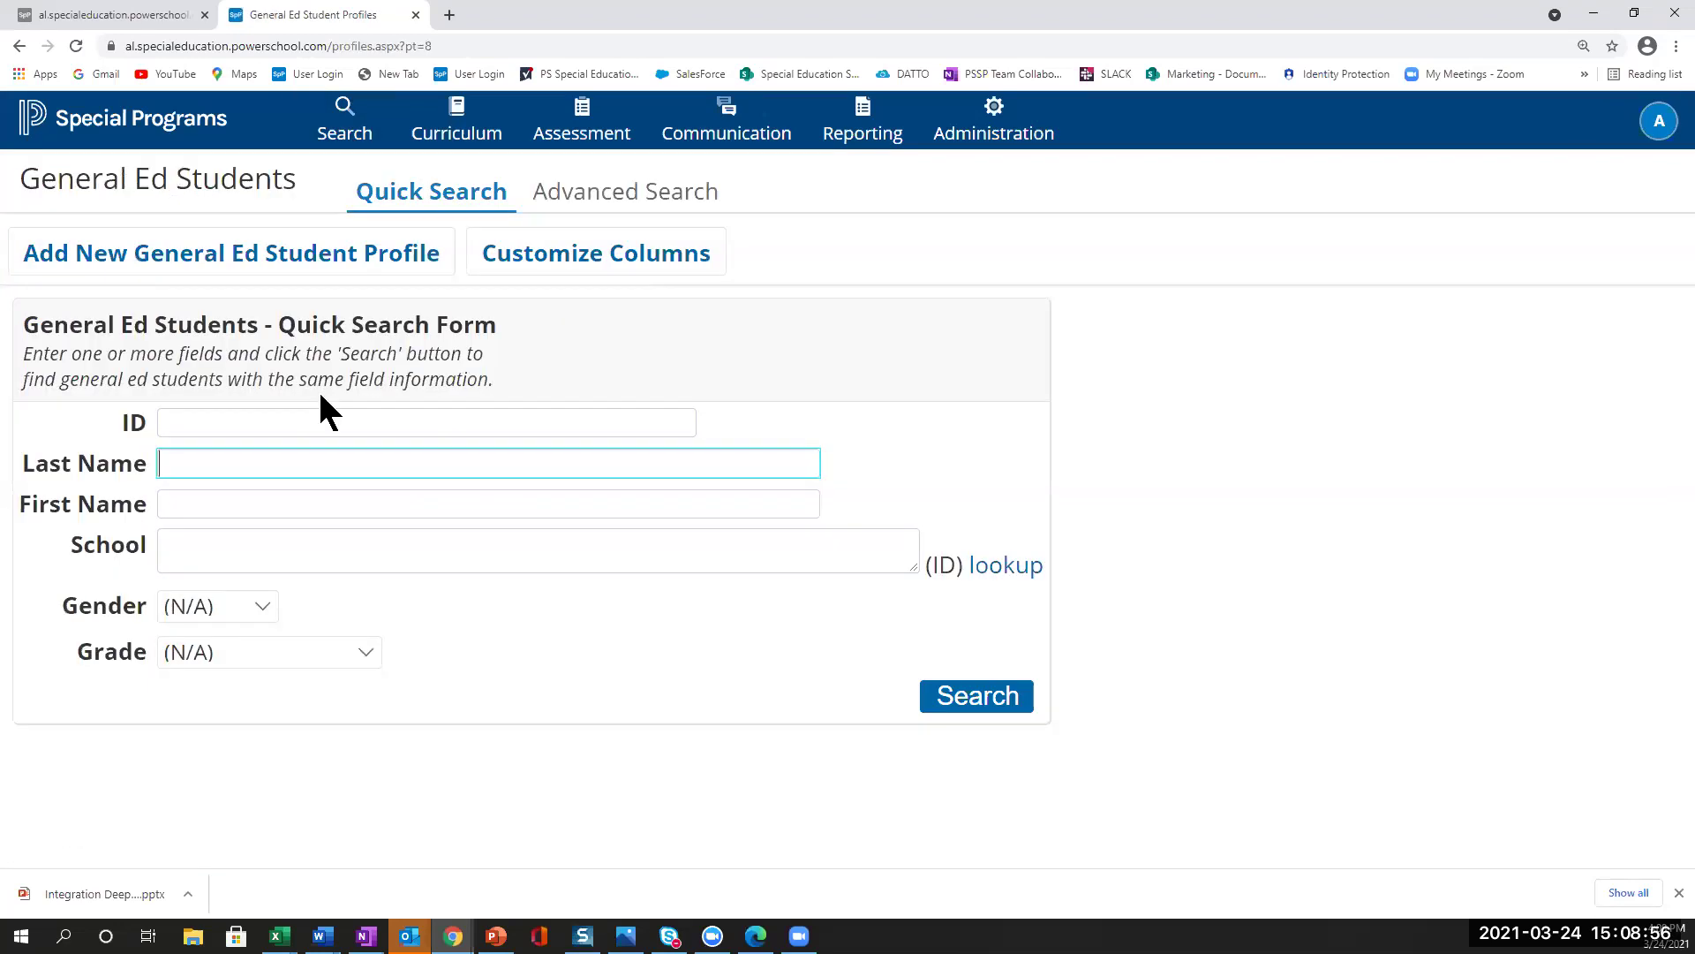
pyautogui.click(306, 422)
pyautogui.click(200, 454)
pyautogui.click(978, 697)
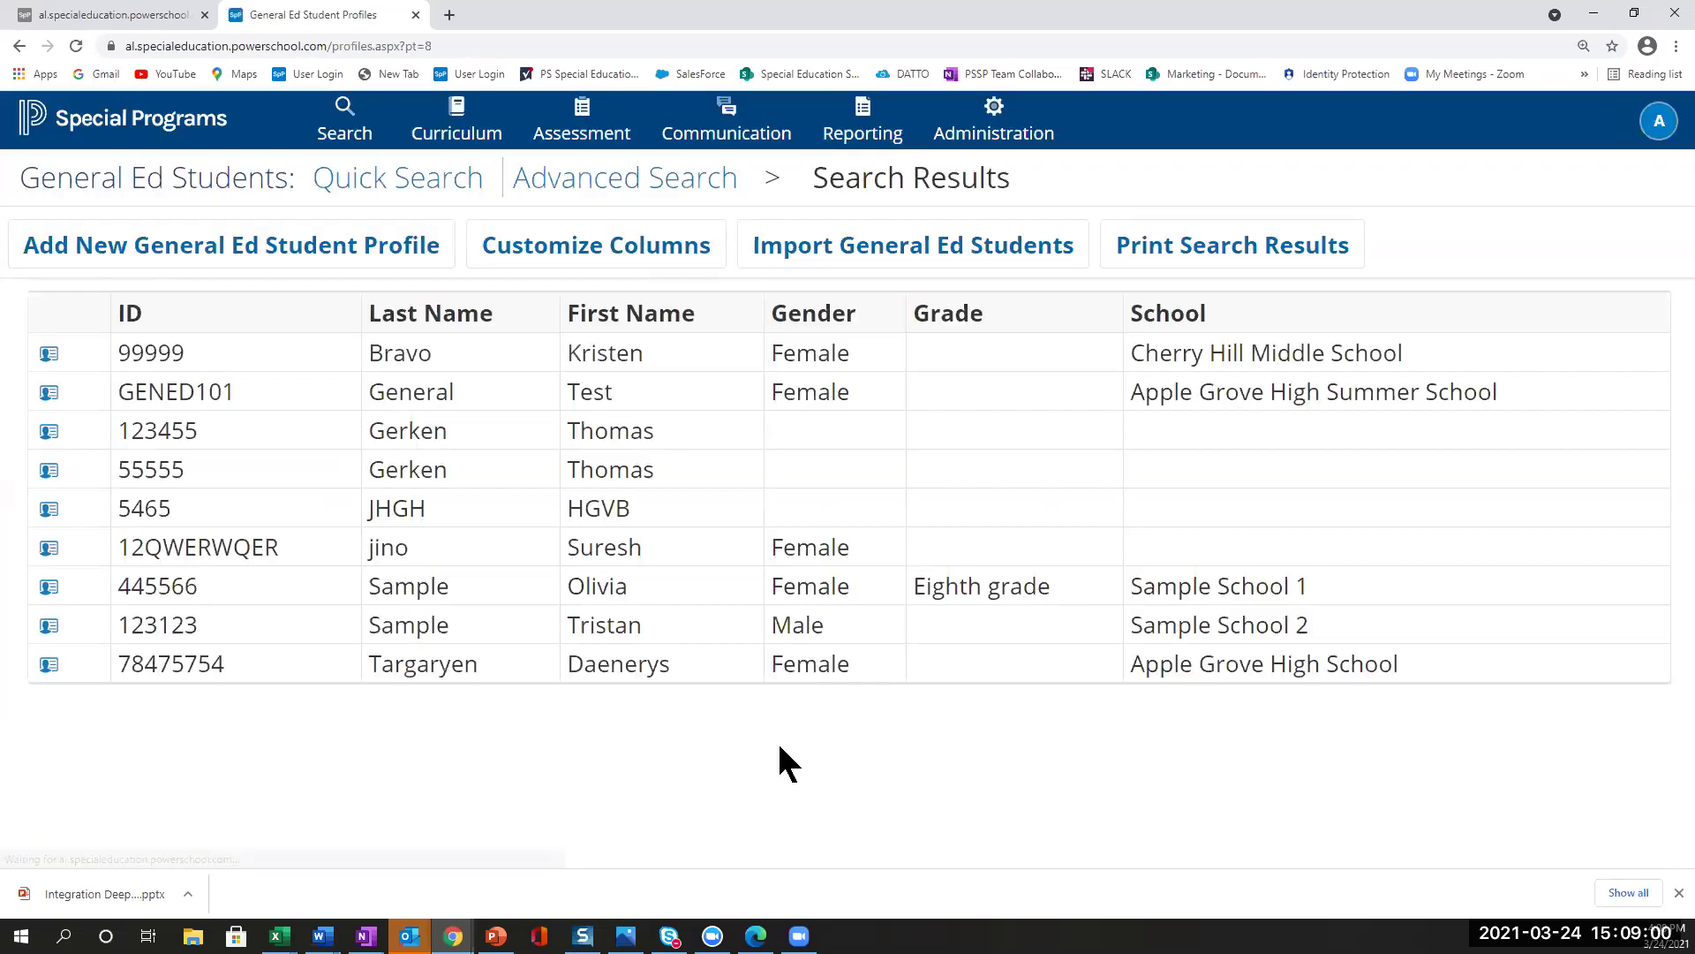
# - Open a listed student's profile, then switch to the Alabama Transfer Alert Quick Reference in Word
pyautogui.click(48, 470)
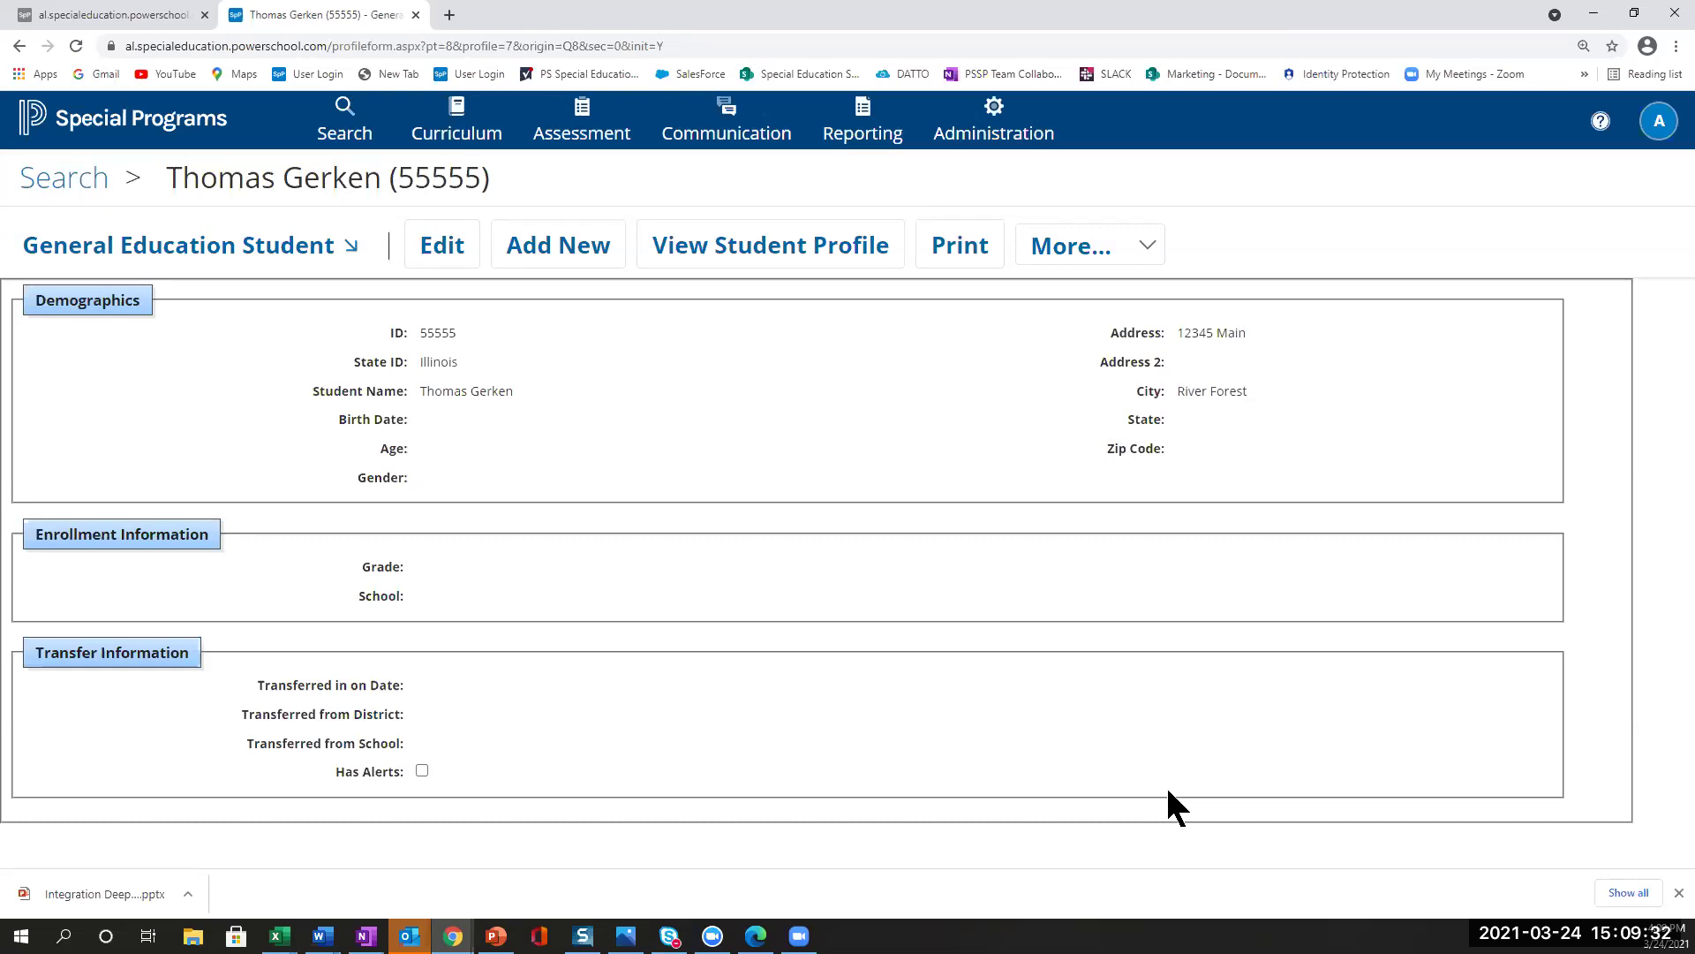
pyautogui.click(322, 935)
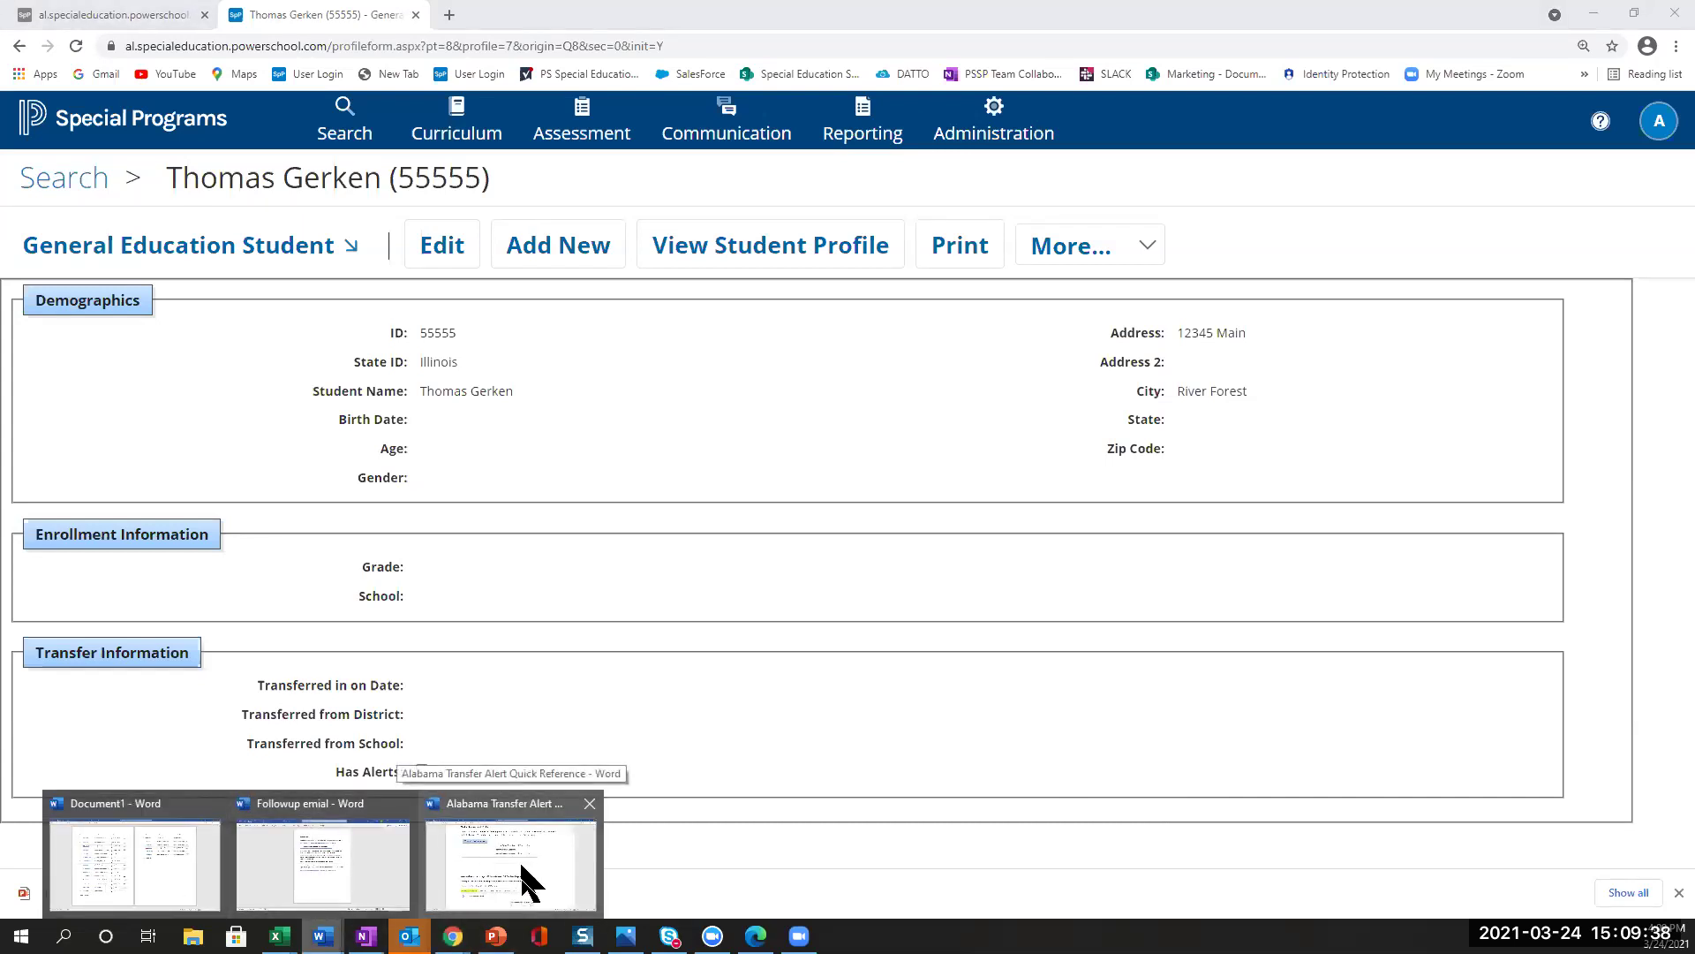
pyautogui.click(525, 878)
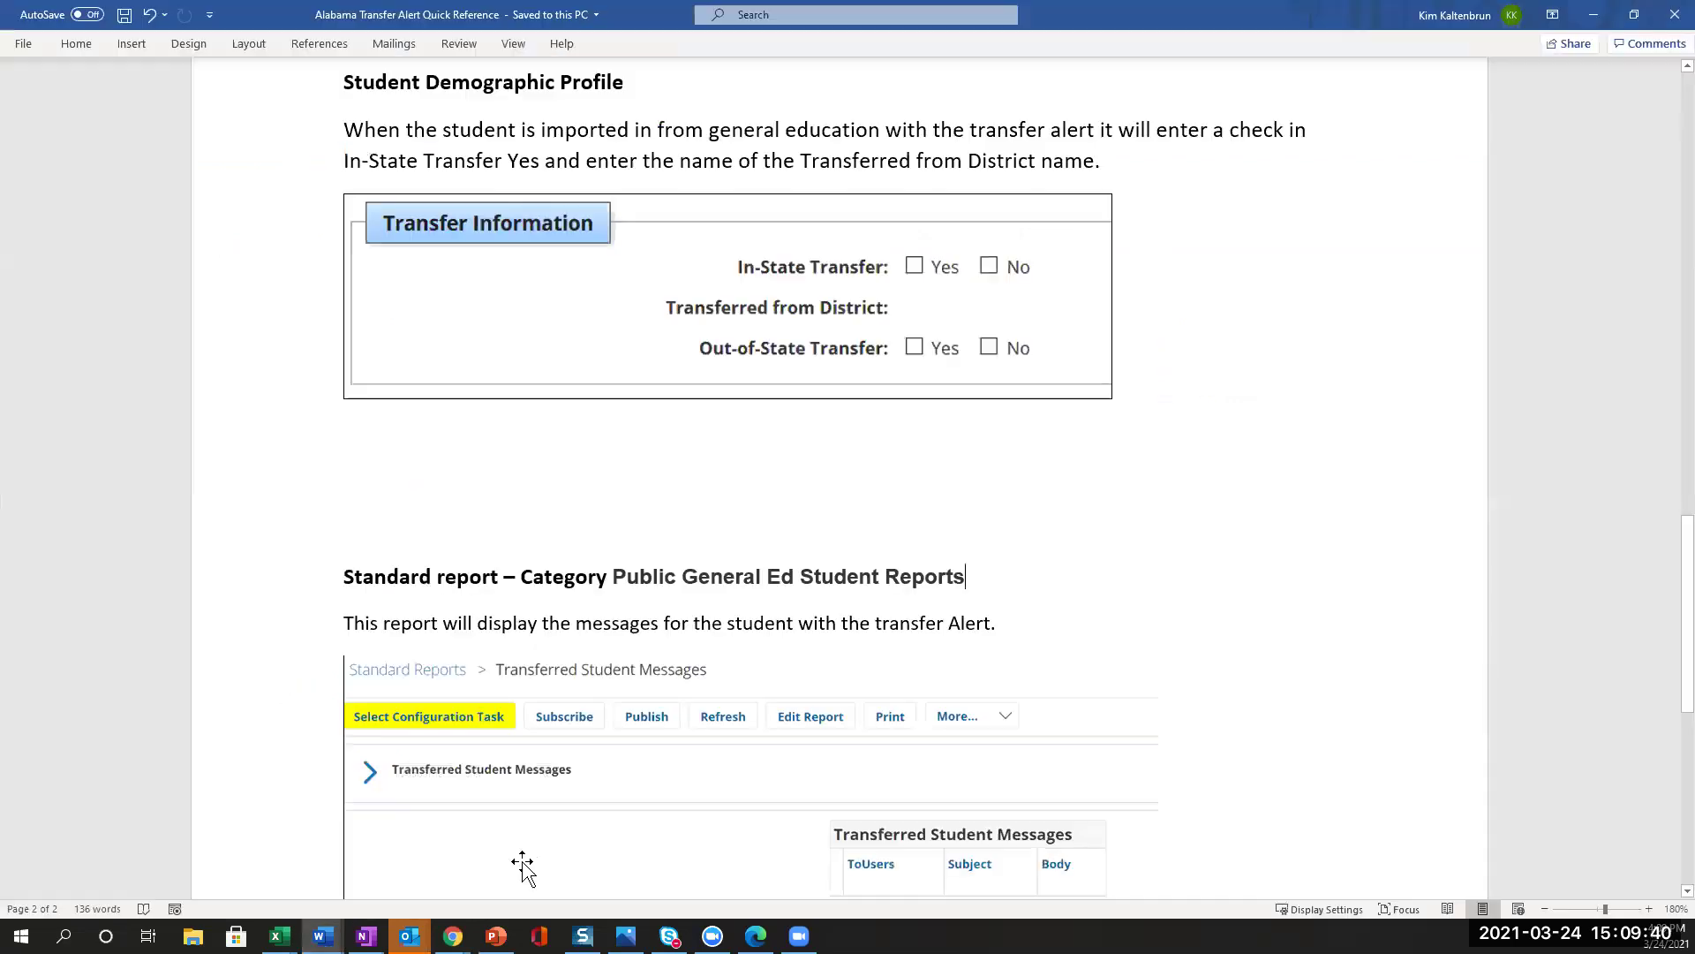
# - Scroll up to the Alert for Transfers section and its sample Transferred Student Notification
pyautogui.scroll(5, 530, 863)
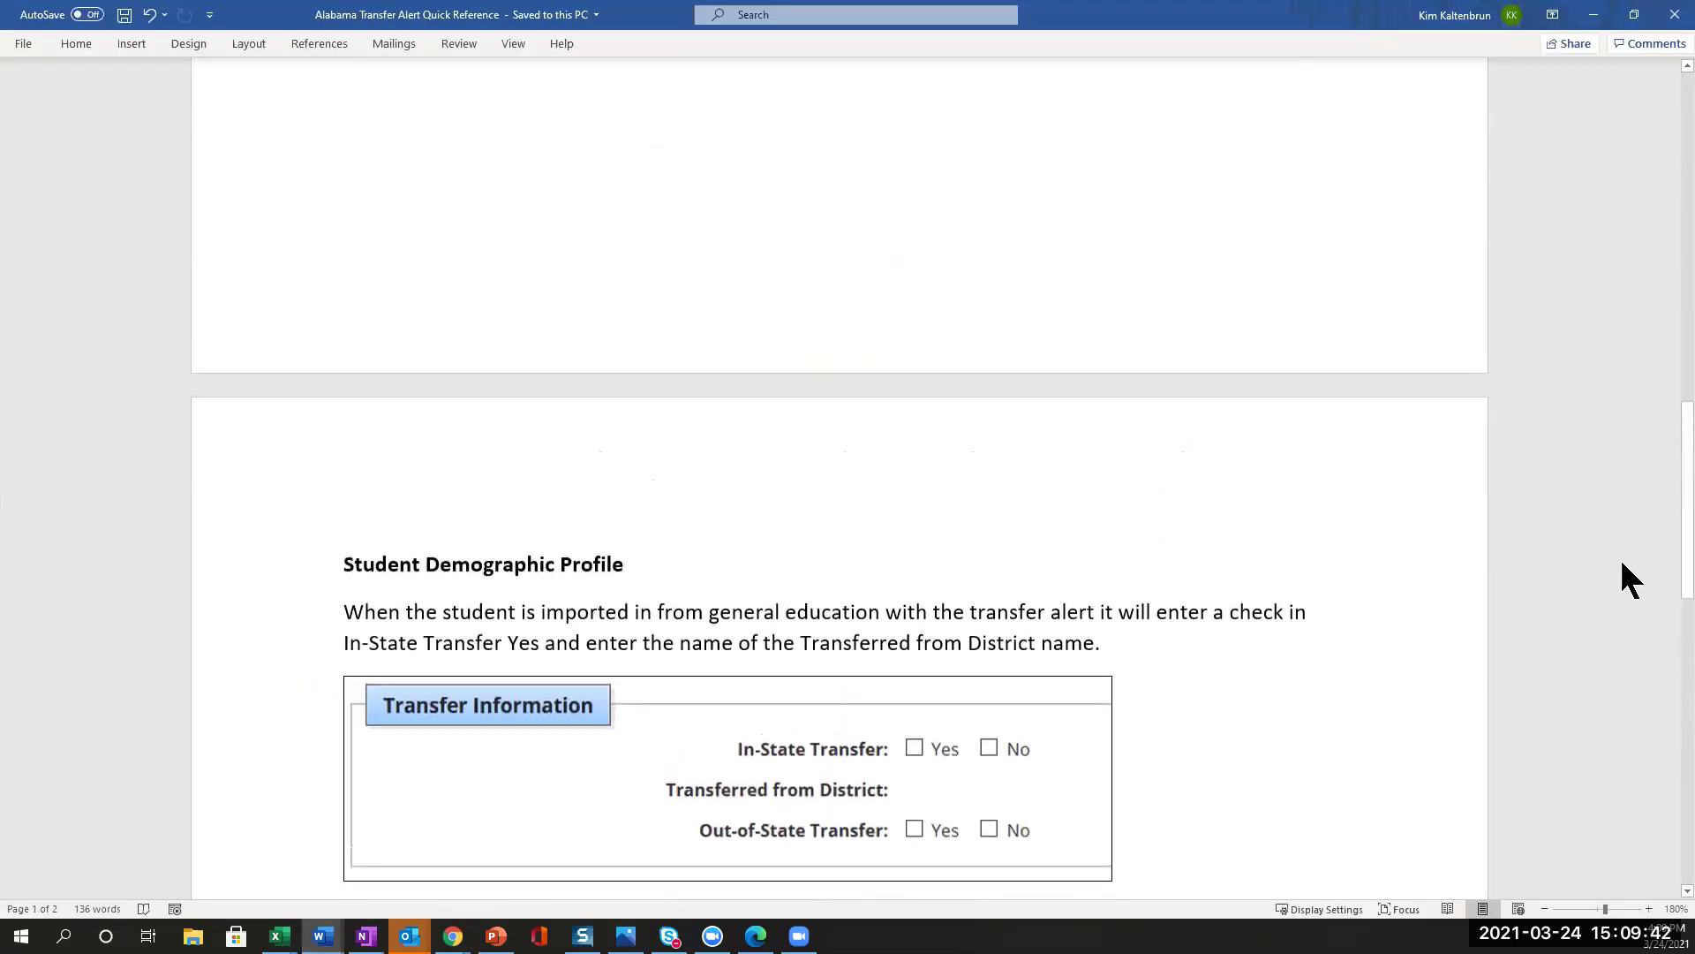
pyautogui.moveTo(1660, 542); pyautogui.dragTo(1669, 216)
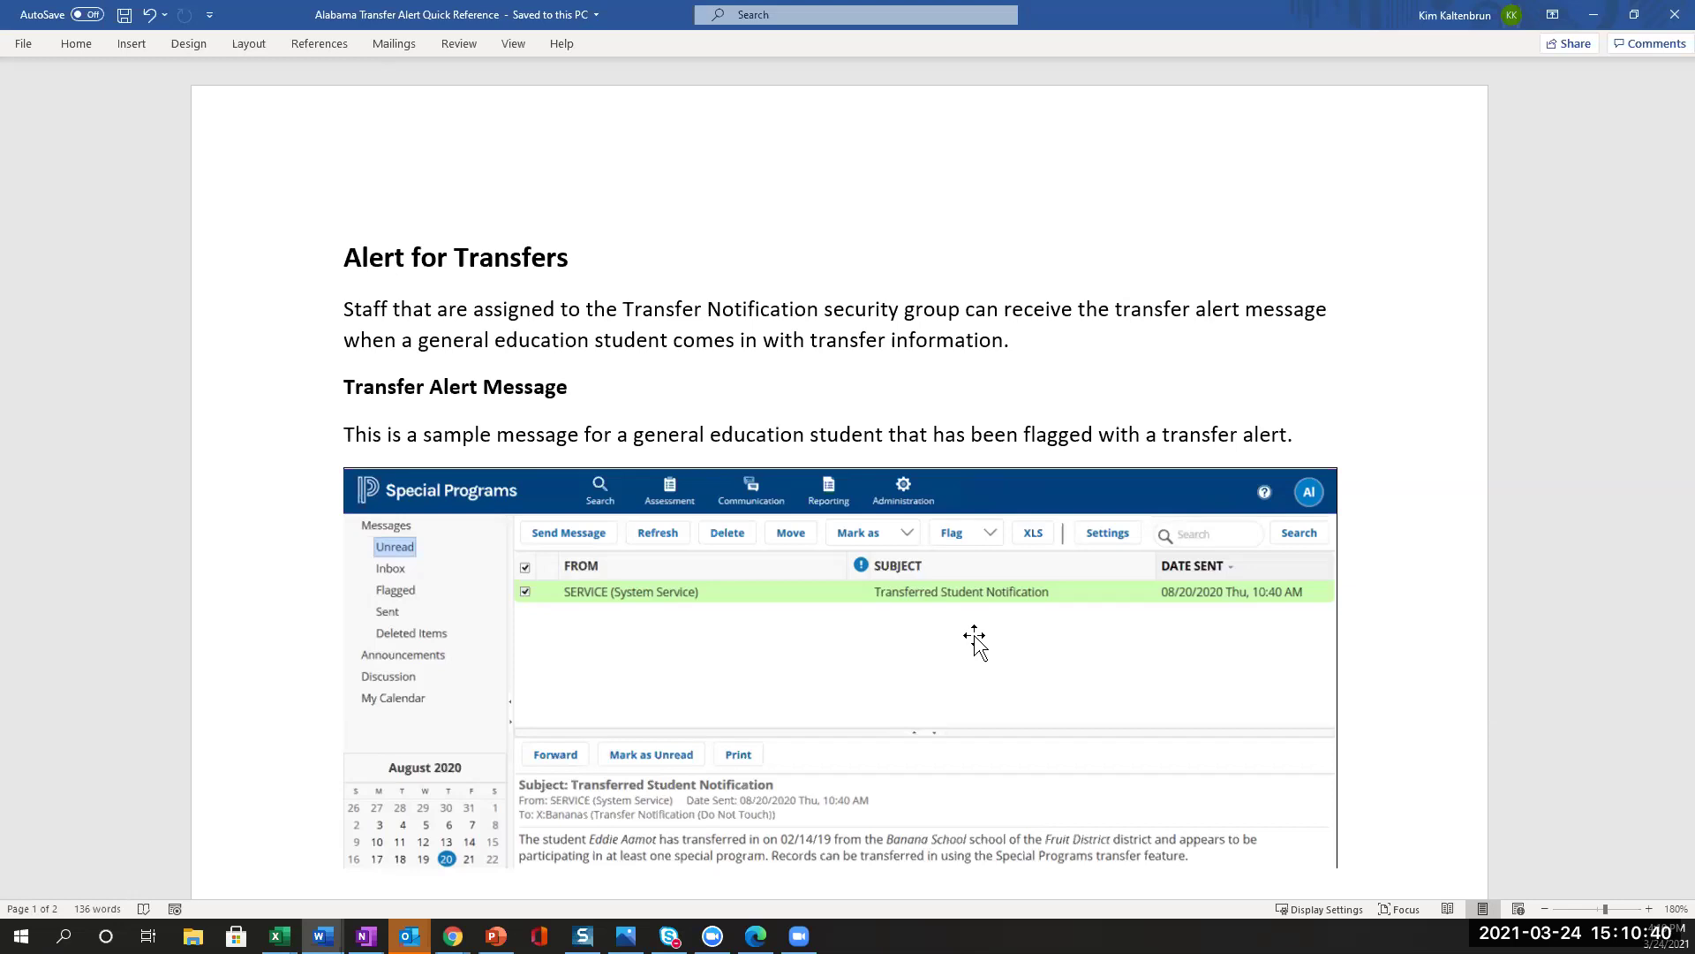
# - Scroll to the General Ed Student Profile sample showing Fruit District, Banana School and Has Alerts
pyautogui.scroll(-5, 782, 781)
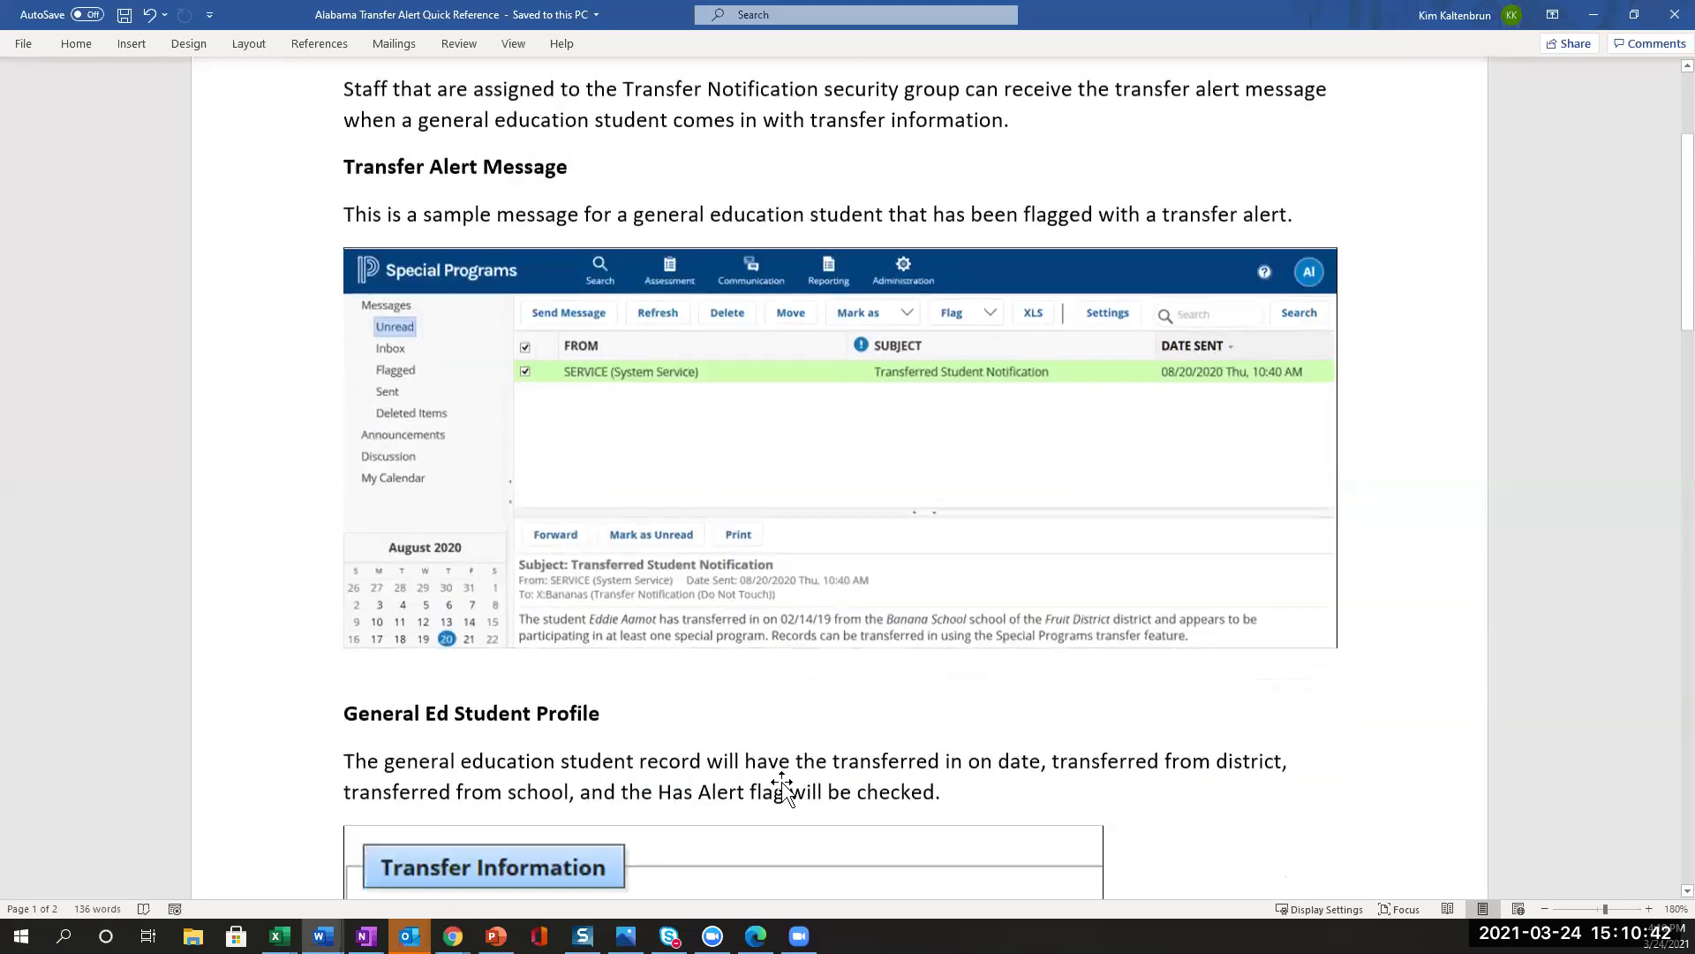
pyautogui.scroll(-5, 782, 781)
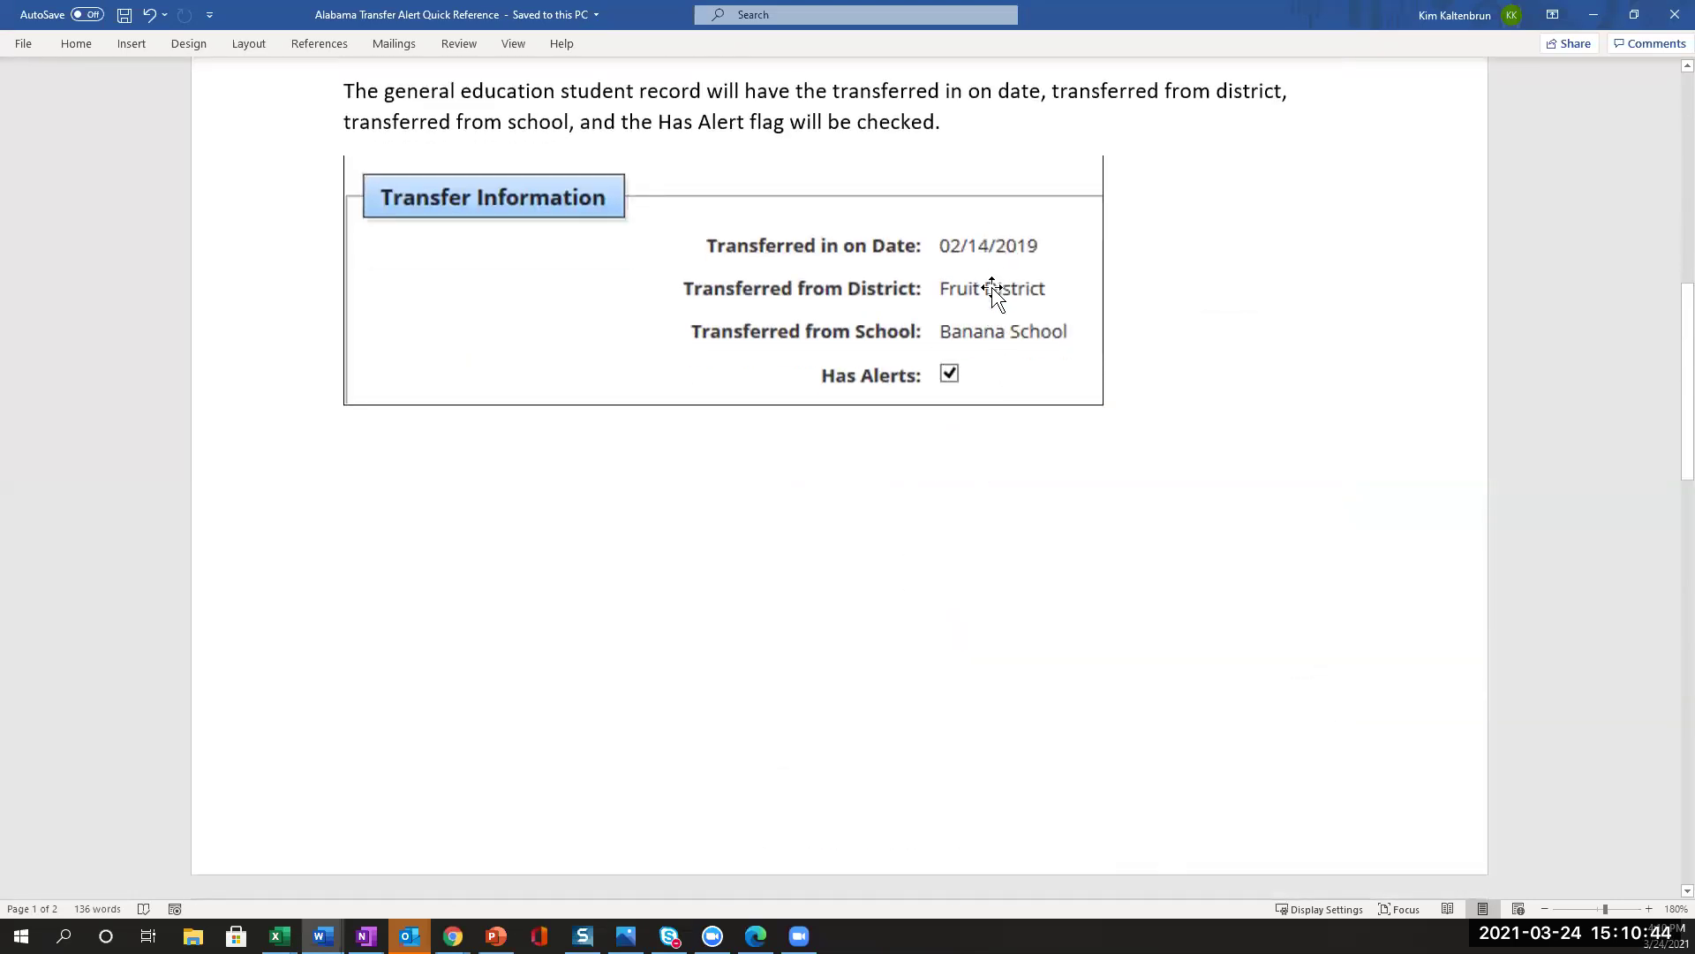
pyautogui.scroll(4, 1160, 803)
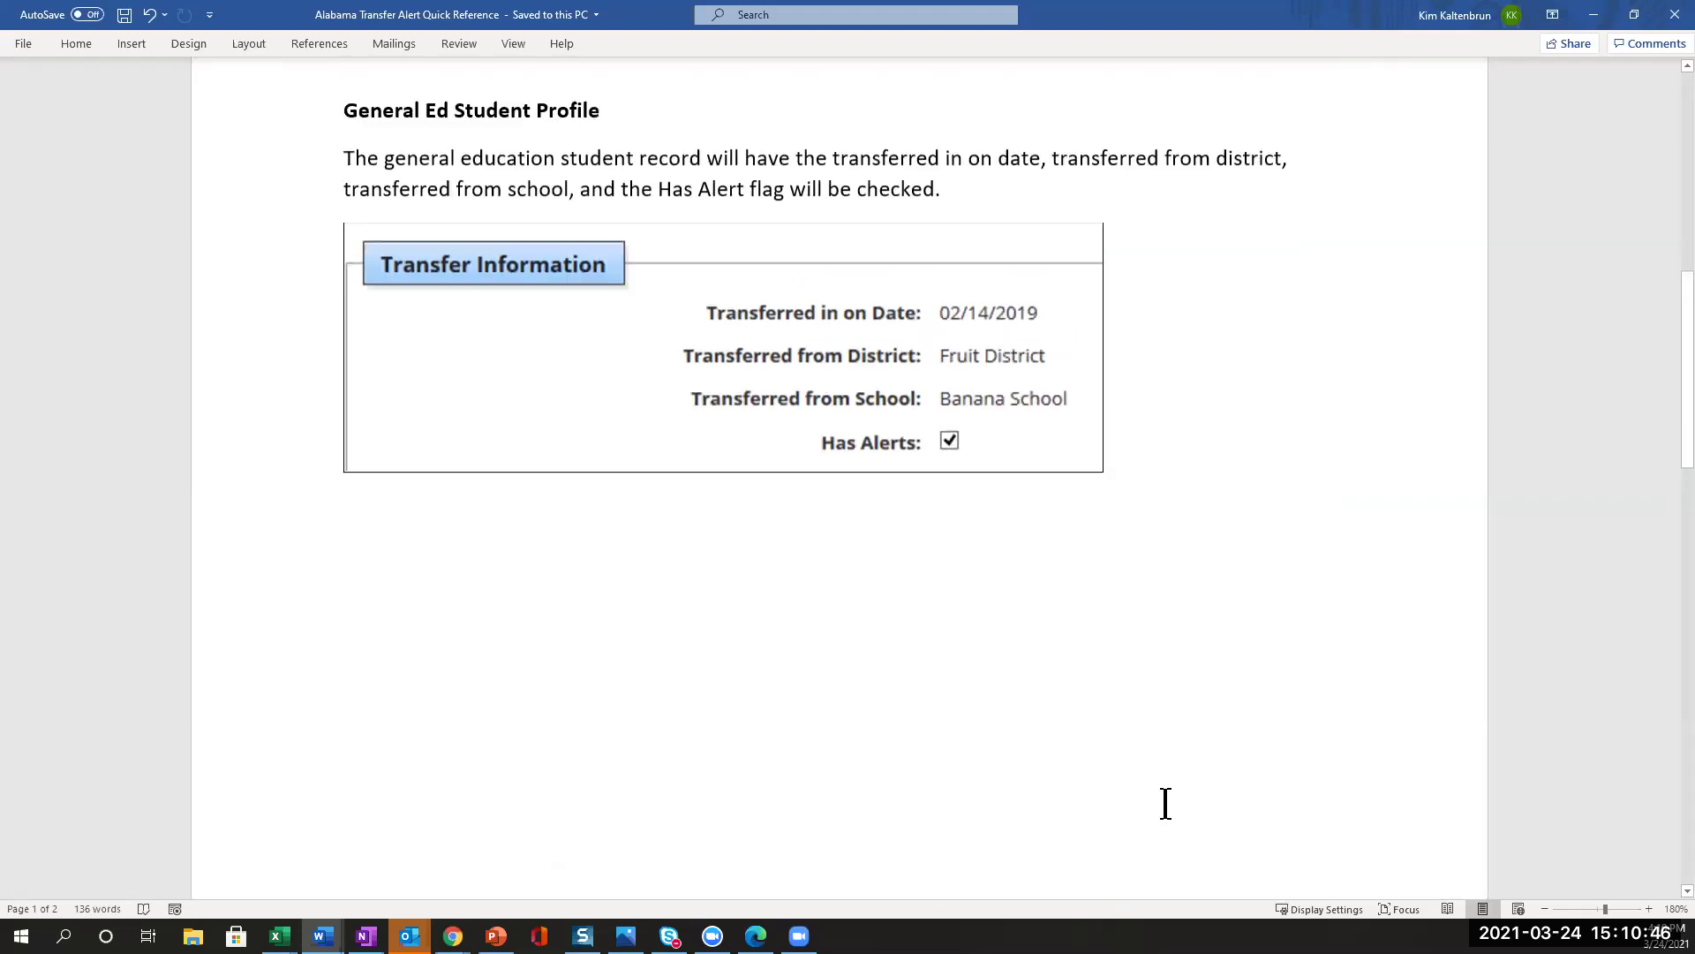
pyautogui.scroll(5, 1157, 840)
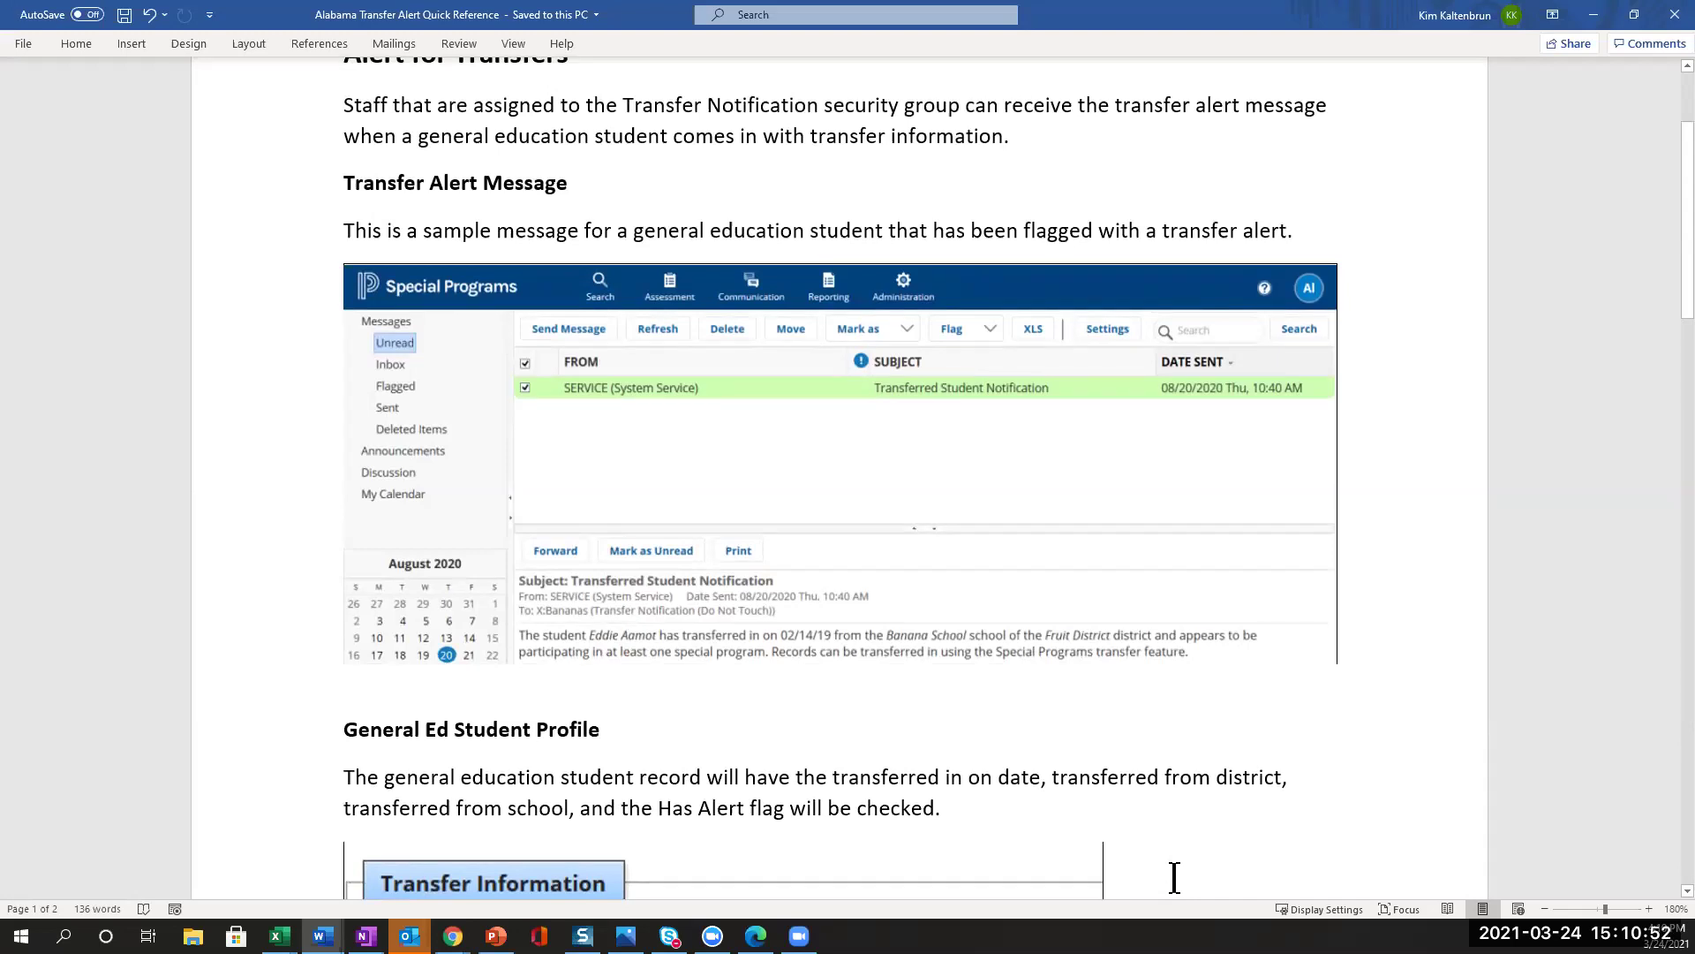
pyautogui.scroll(2, 1078, 772)
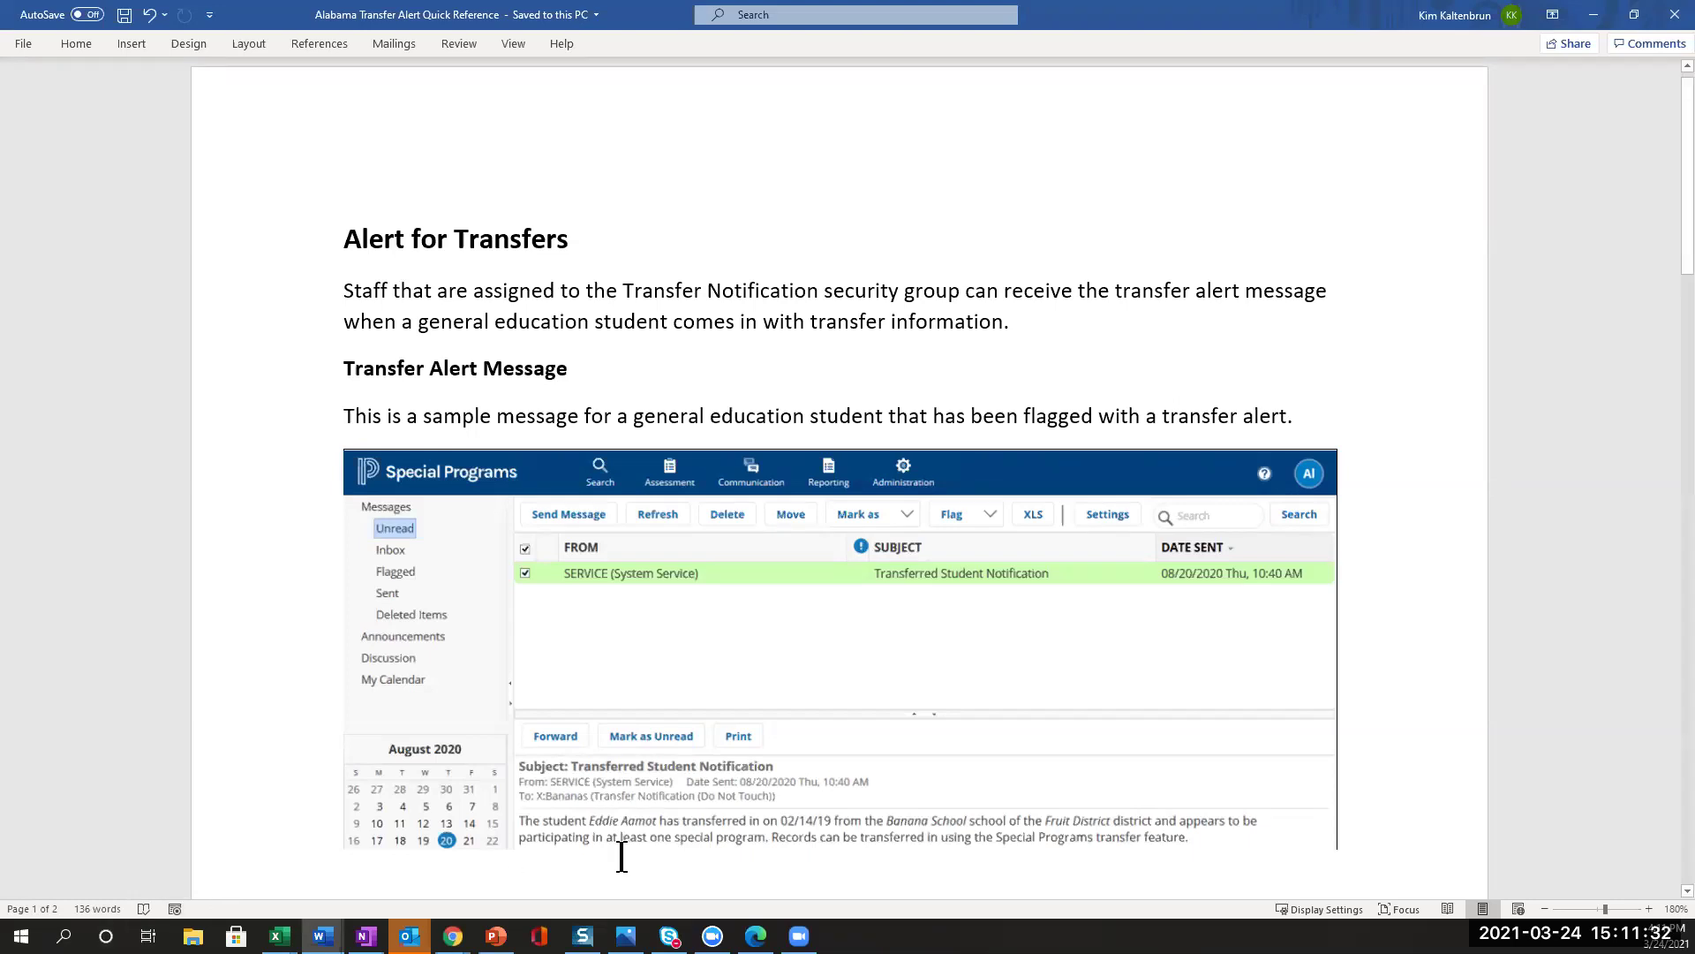
pyautogui.scroll(-1, 825, 814)
pyautogui.scroll(-1, 895, 828)
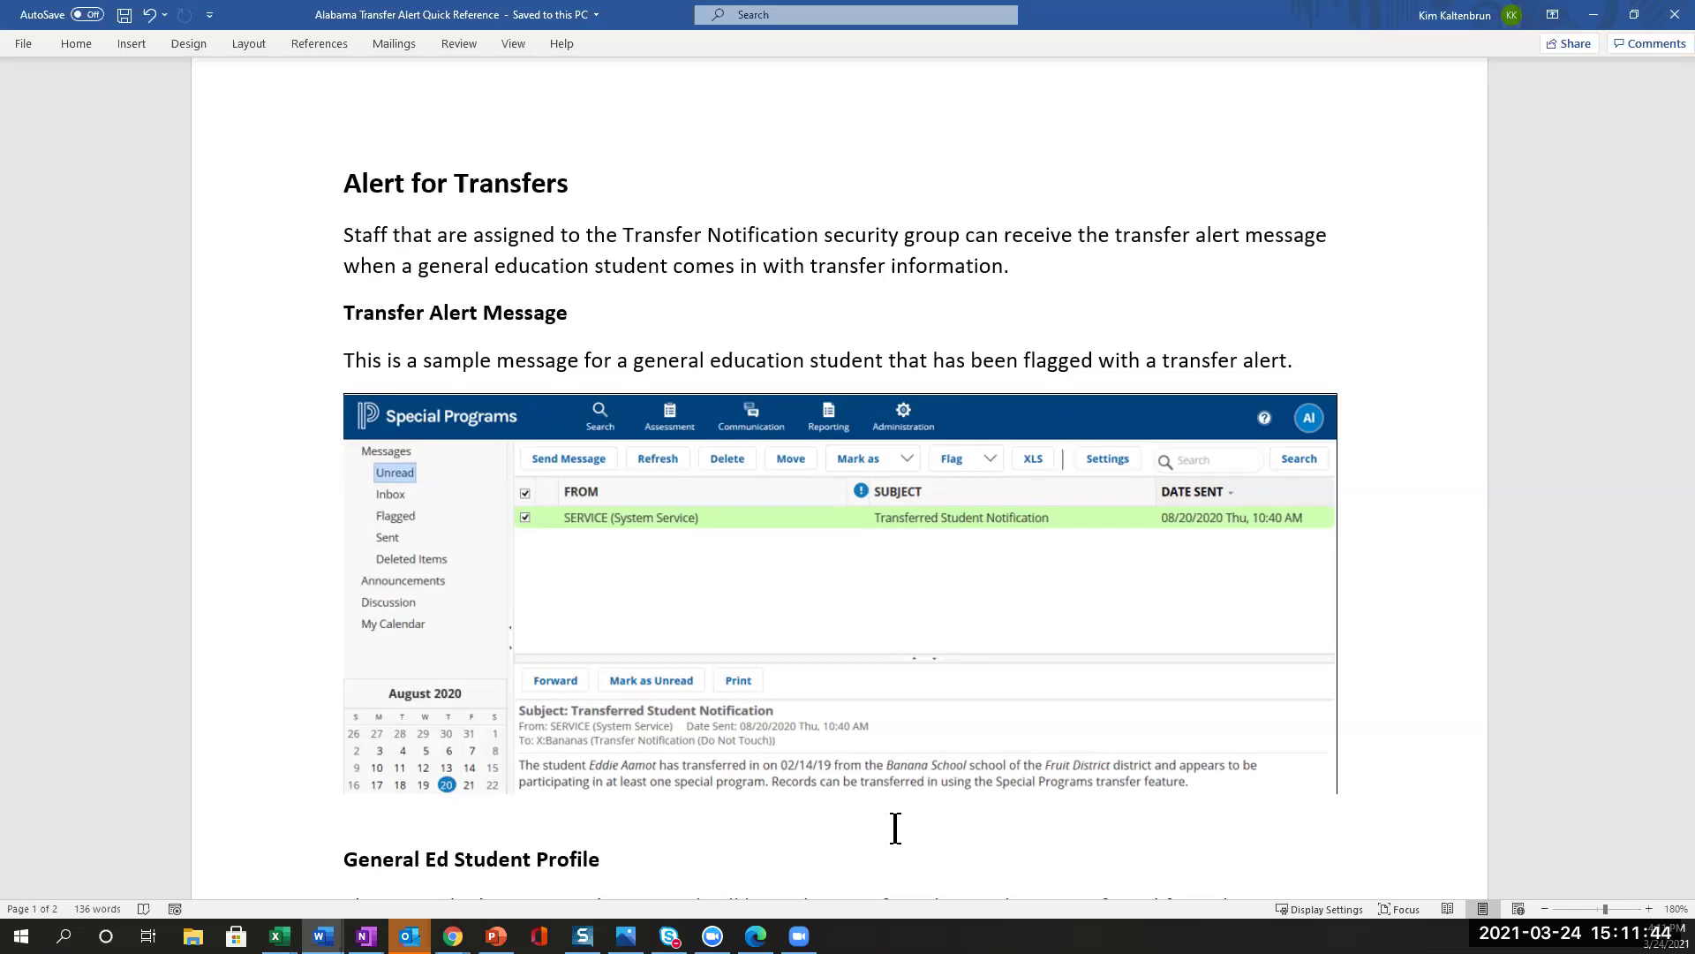
pyautogui.scroll(-3, 934, 724)
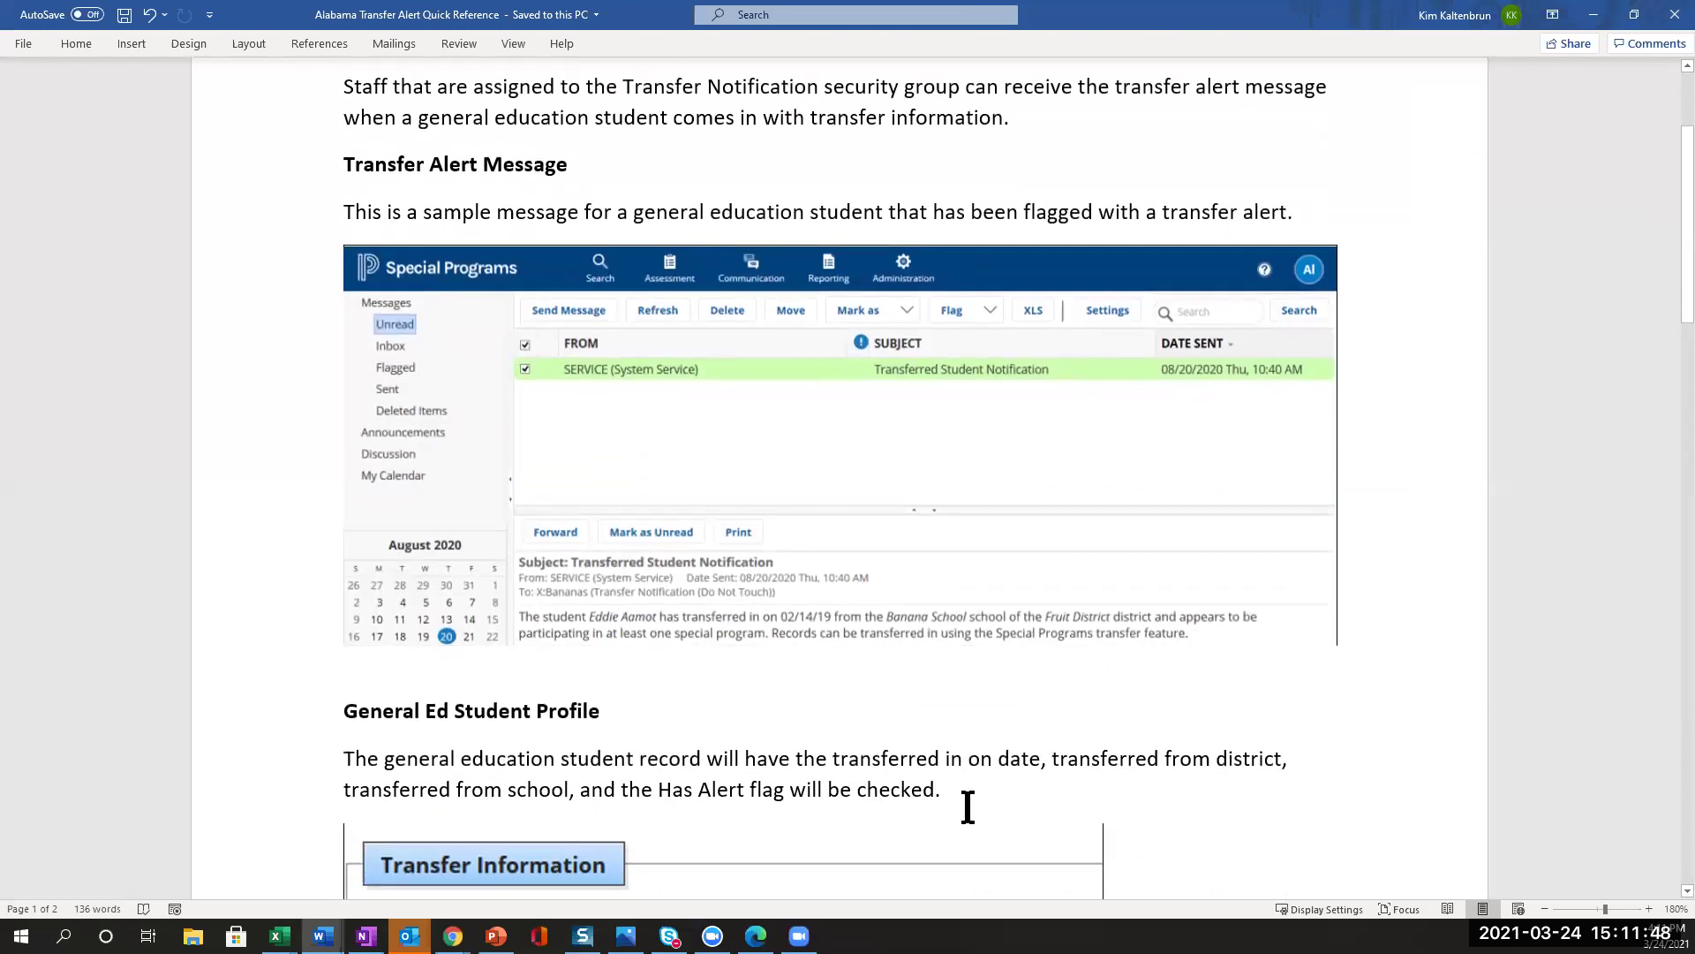
pyautogui.scroll(-1, 1071, 830)
pyautogui.scroll(-5, 1071, 826)
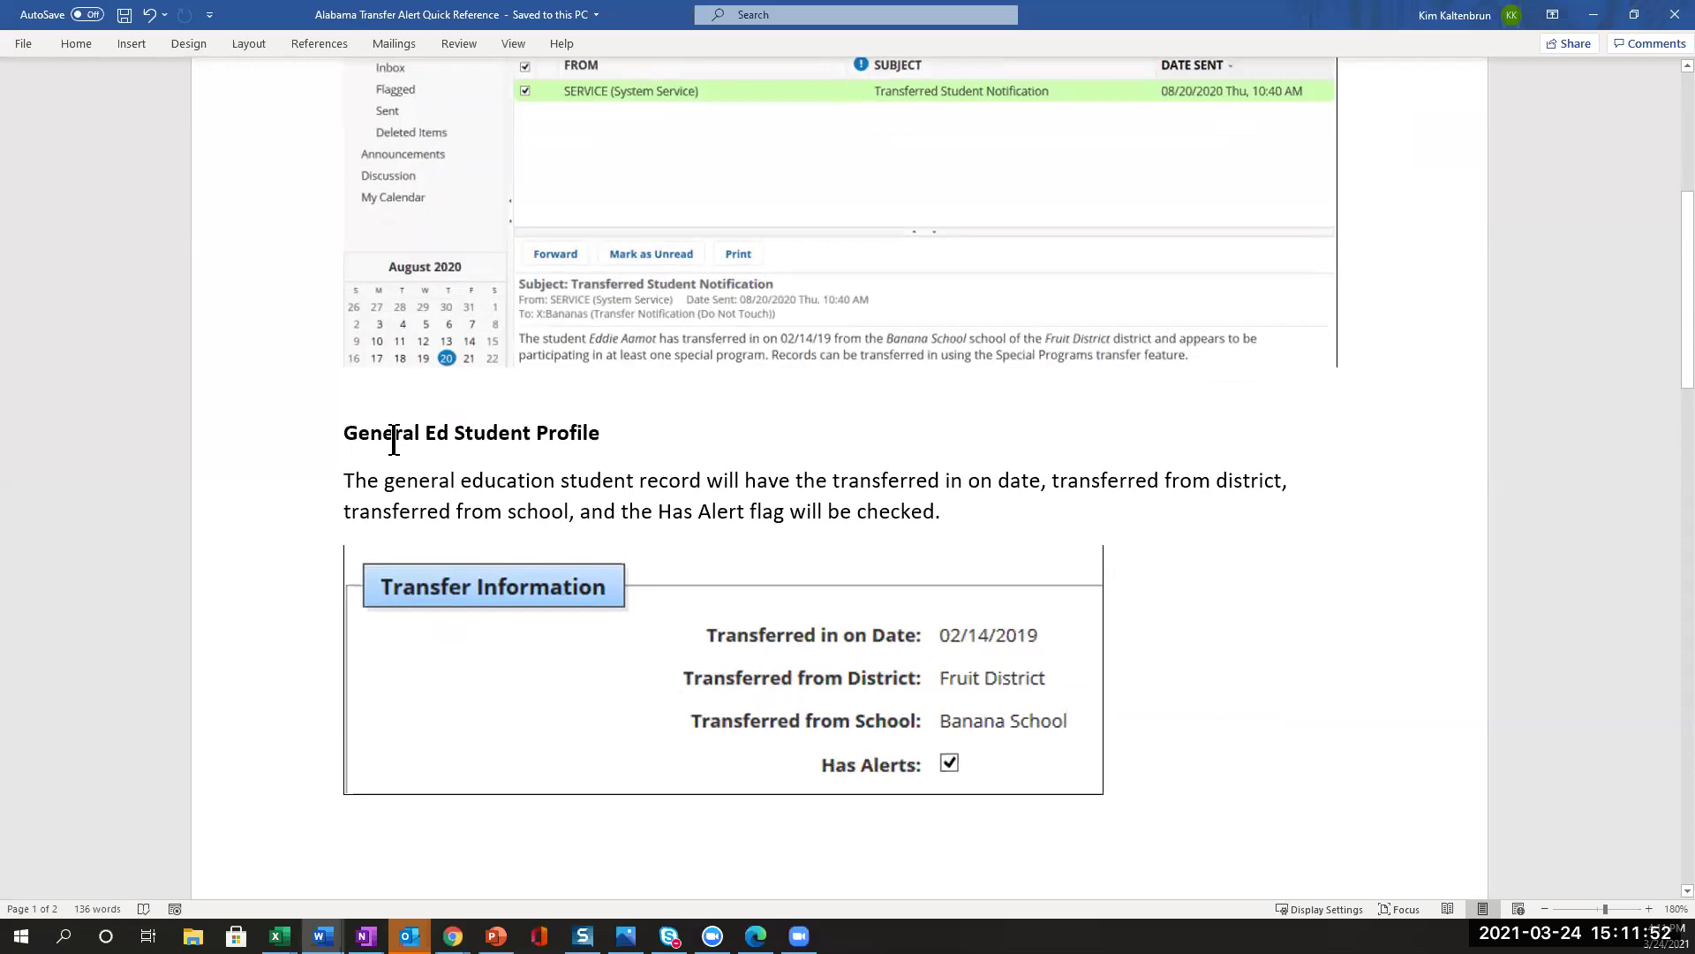
pyautogui.scroll(-1, 1052, 706)
pyautogui.scroll(-3, 1053, 707)
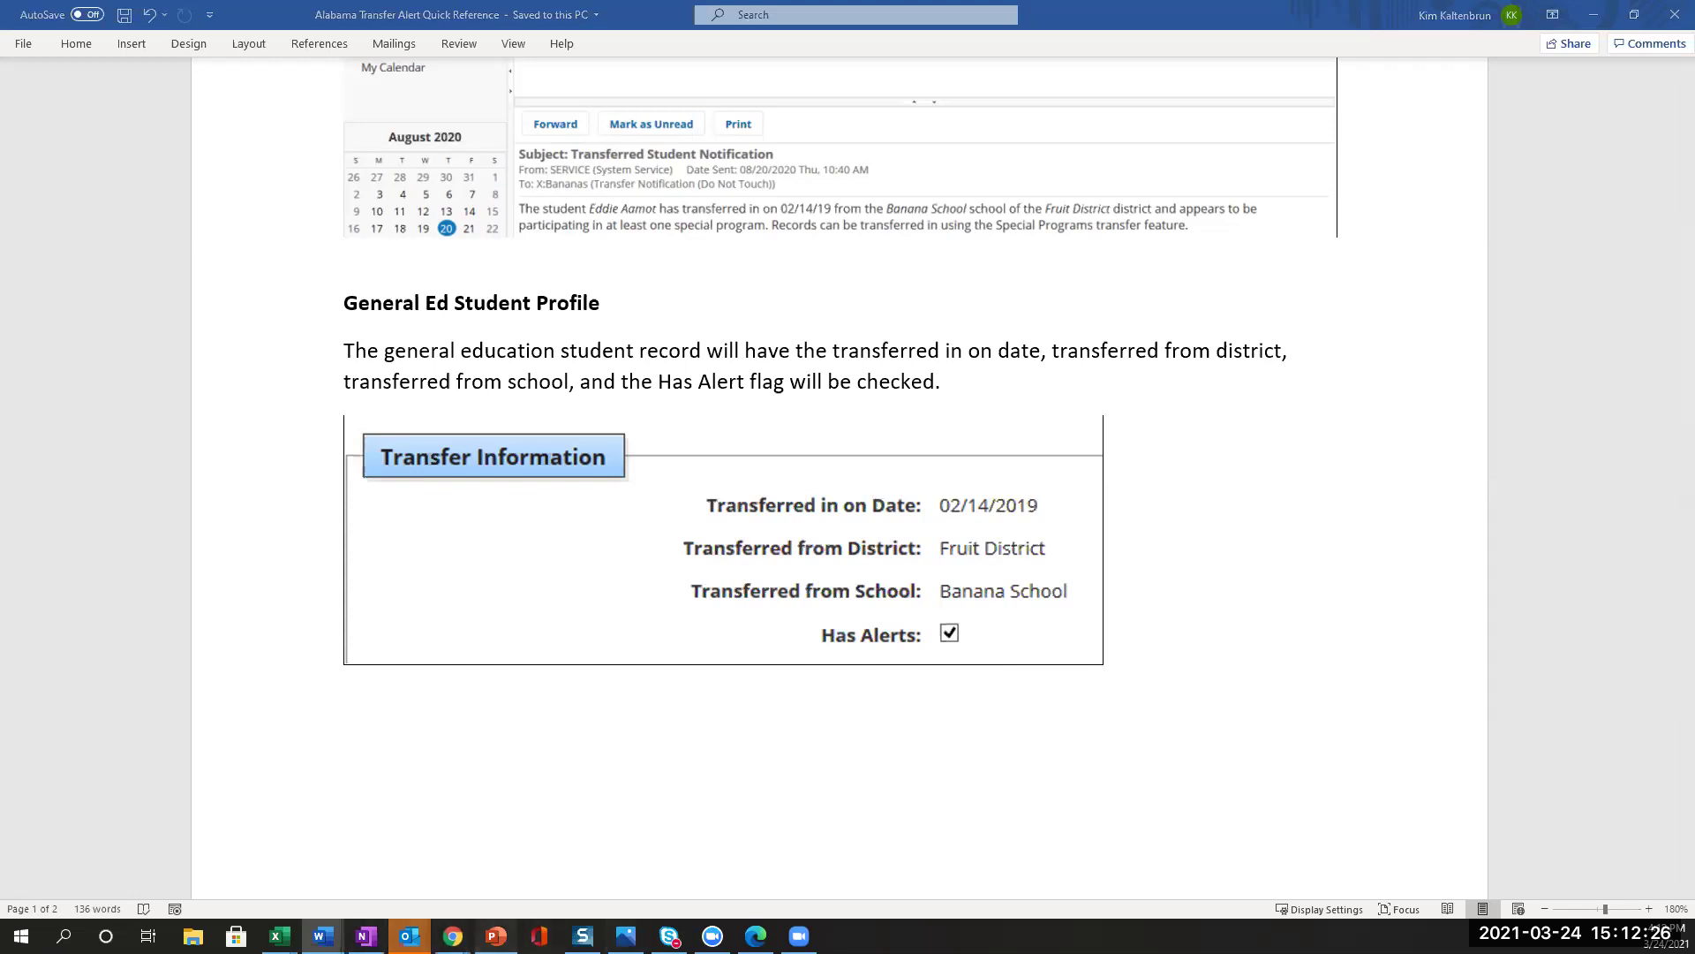
# - Show PowerPoint slide 9, Transfer Notifications, then return to the browser's student profile
pyautogui.click(496, 935)
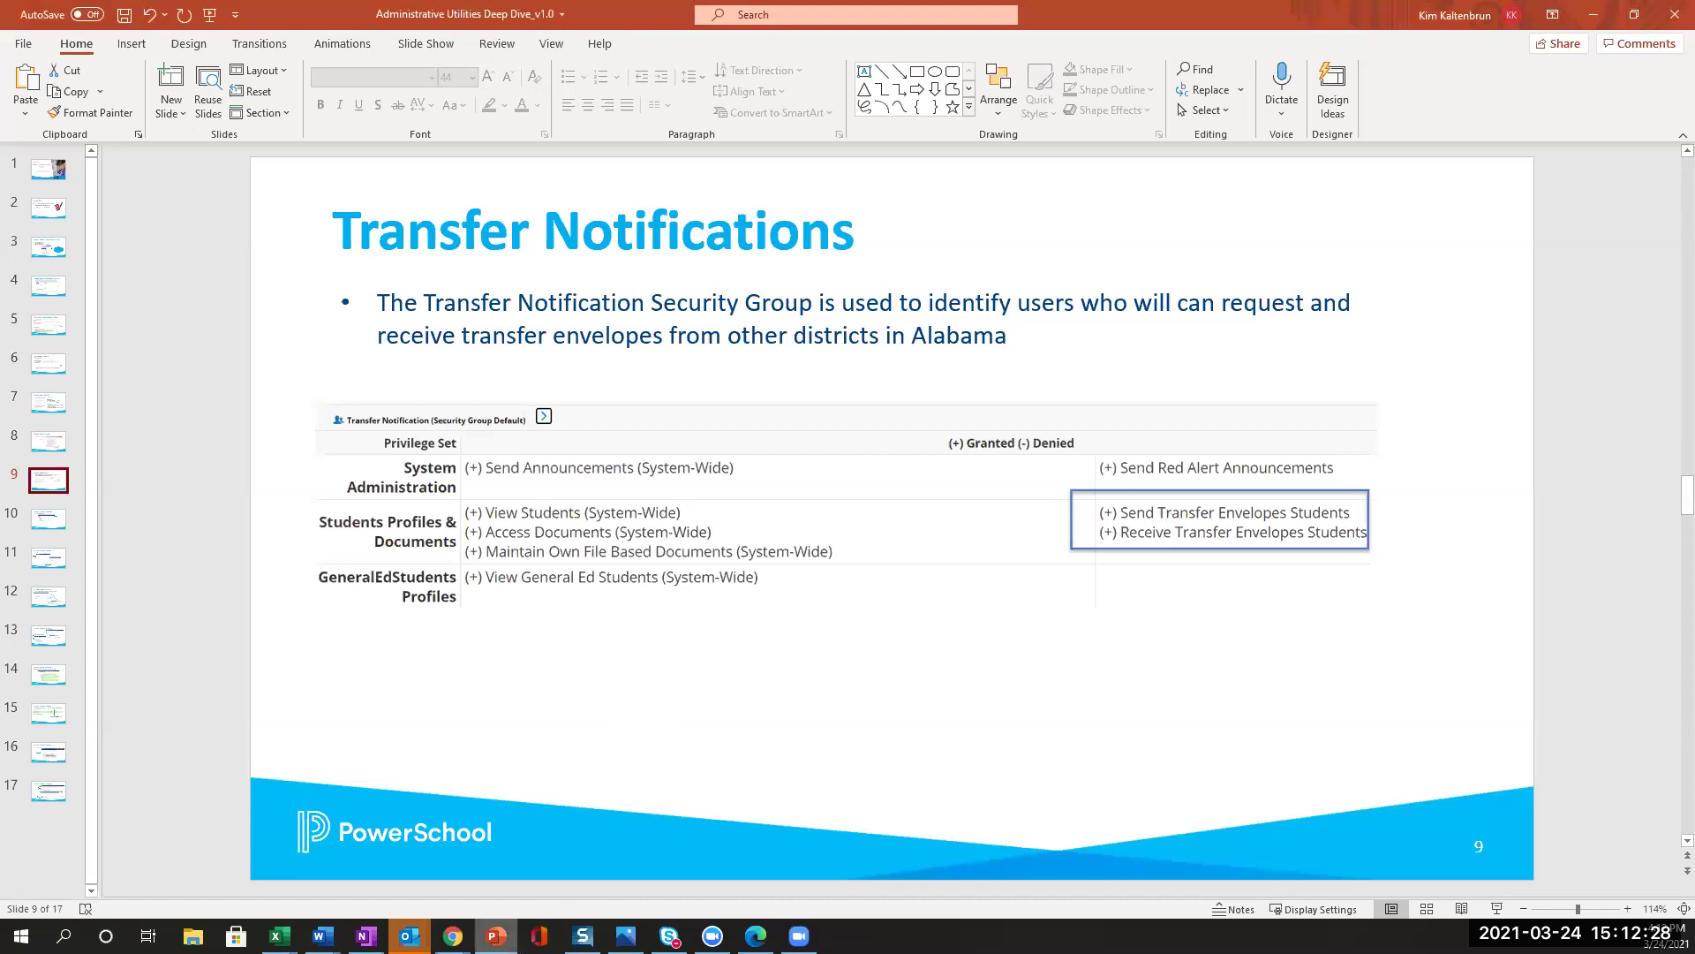
pyautogui.moveTo(453, 935)
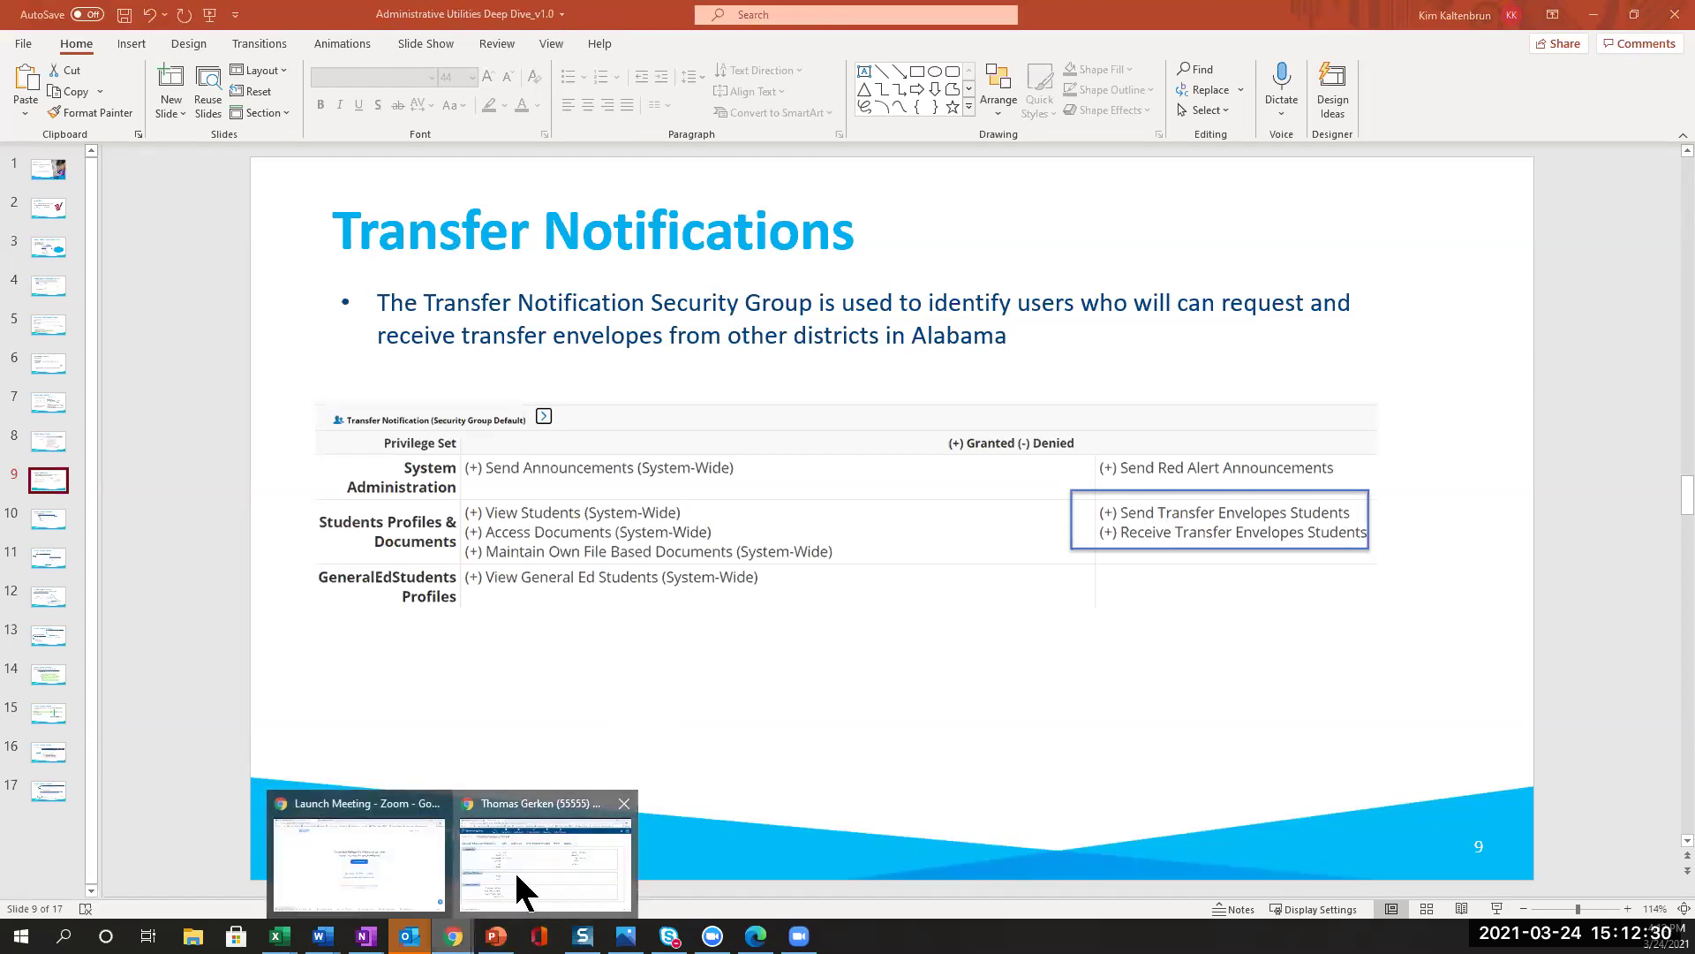
pyautogui.click(516, 871)
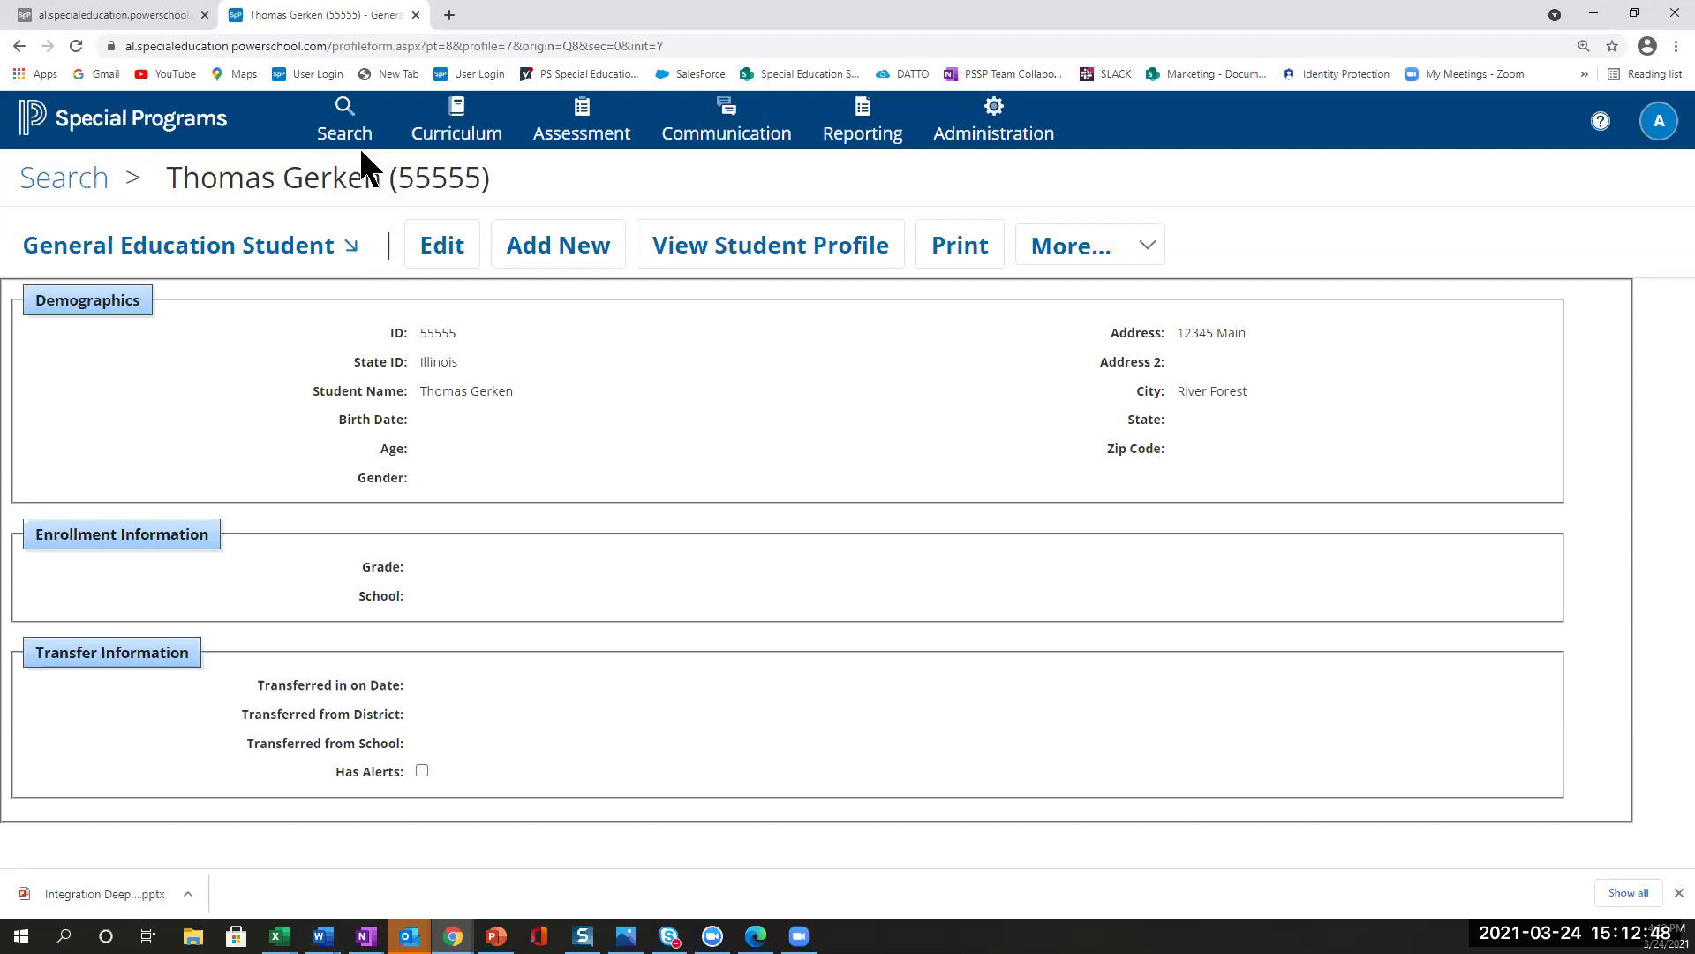
# - Open a recently viewed special-ed student and review its blank In-State Transfer fields
pyautogui.moveTo(729, 144)
pyautogui.moveTo(358, 126)
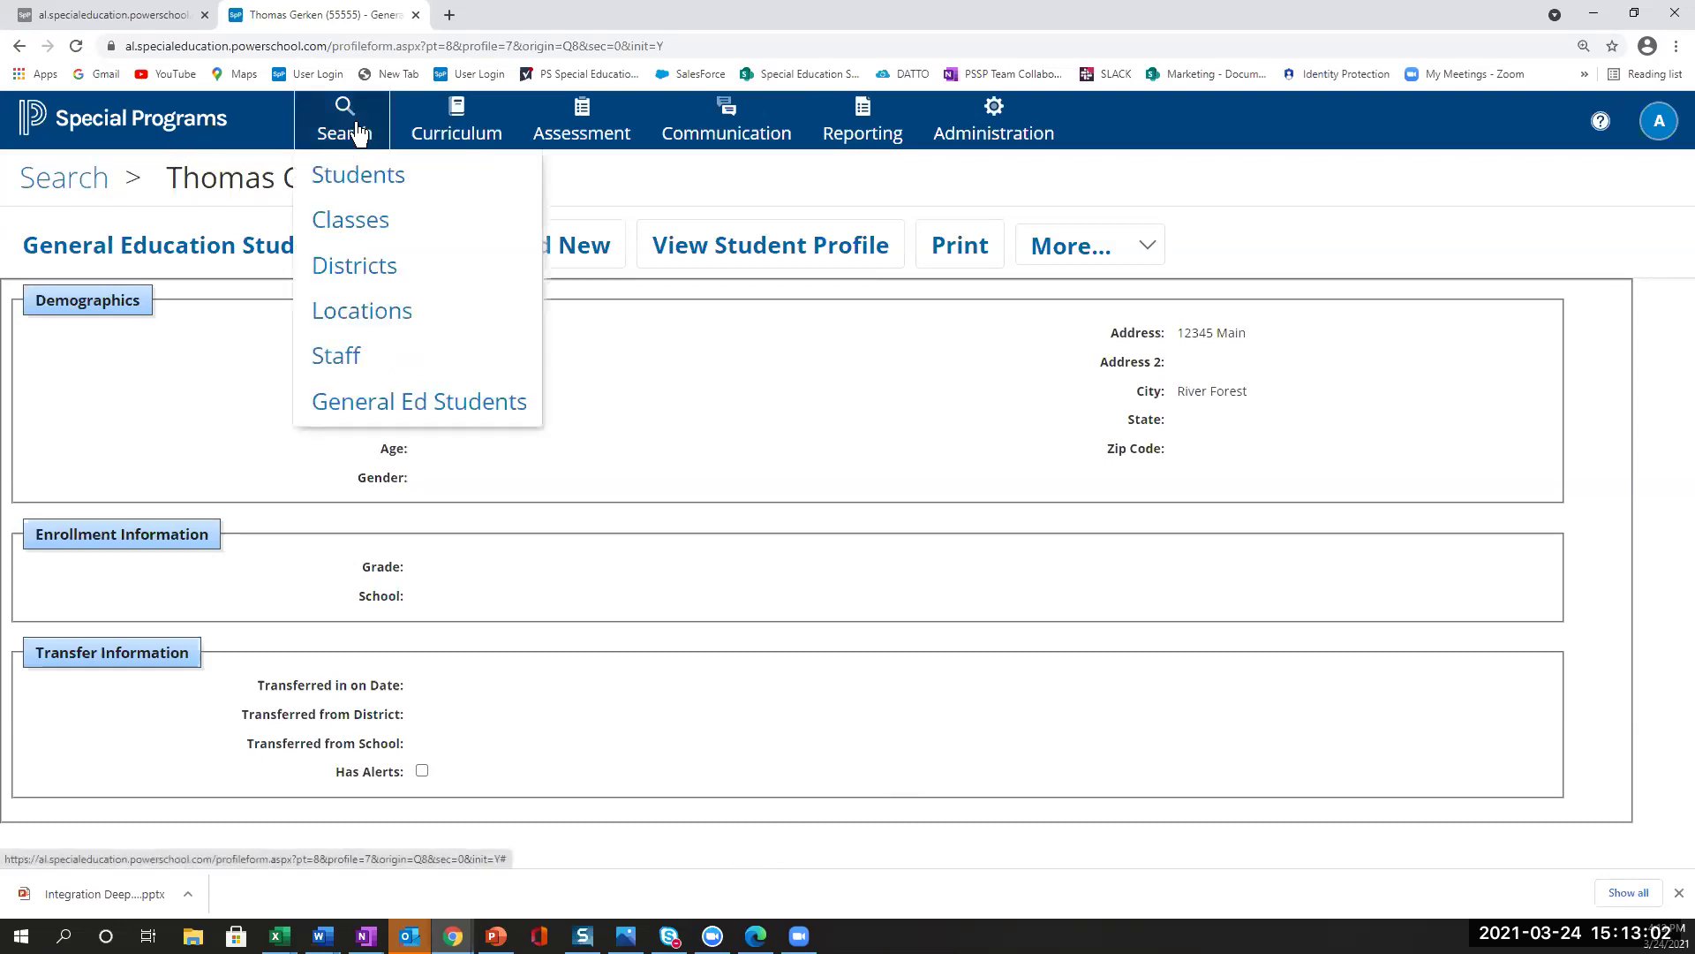
pyautogui.click(349, 180)
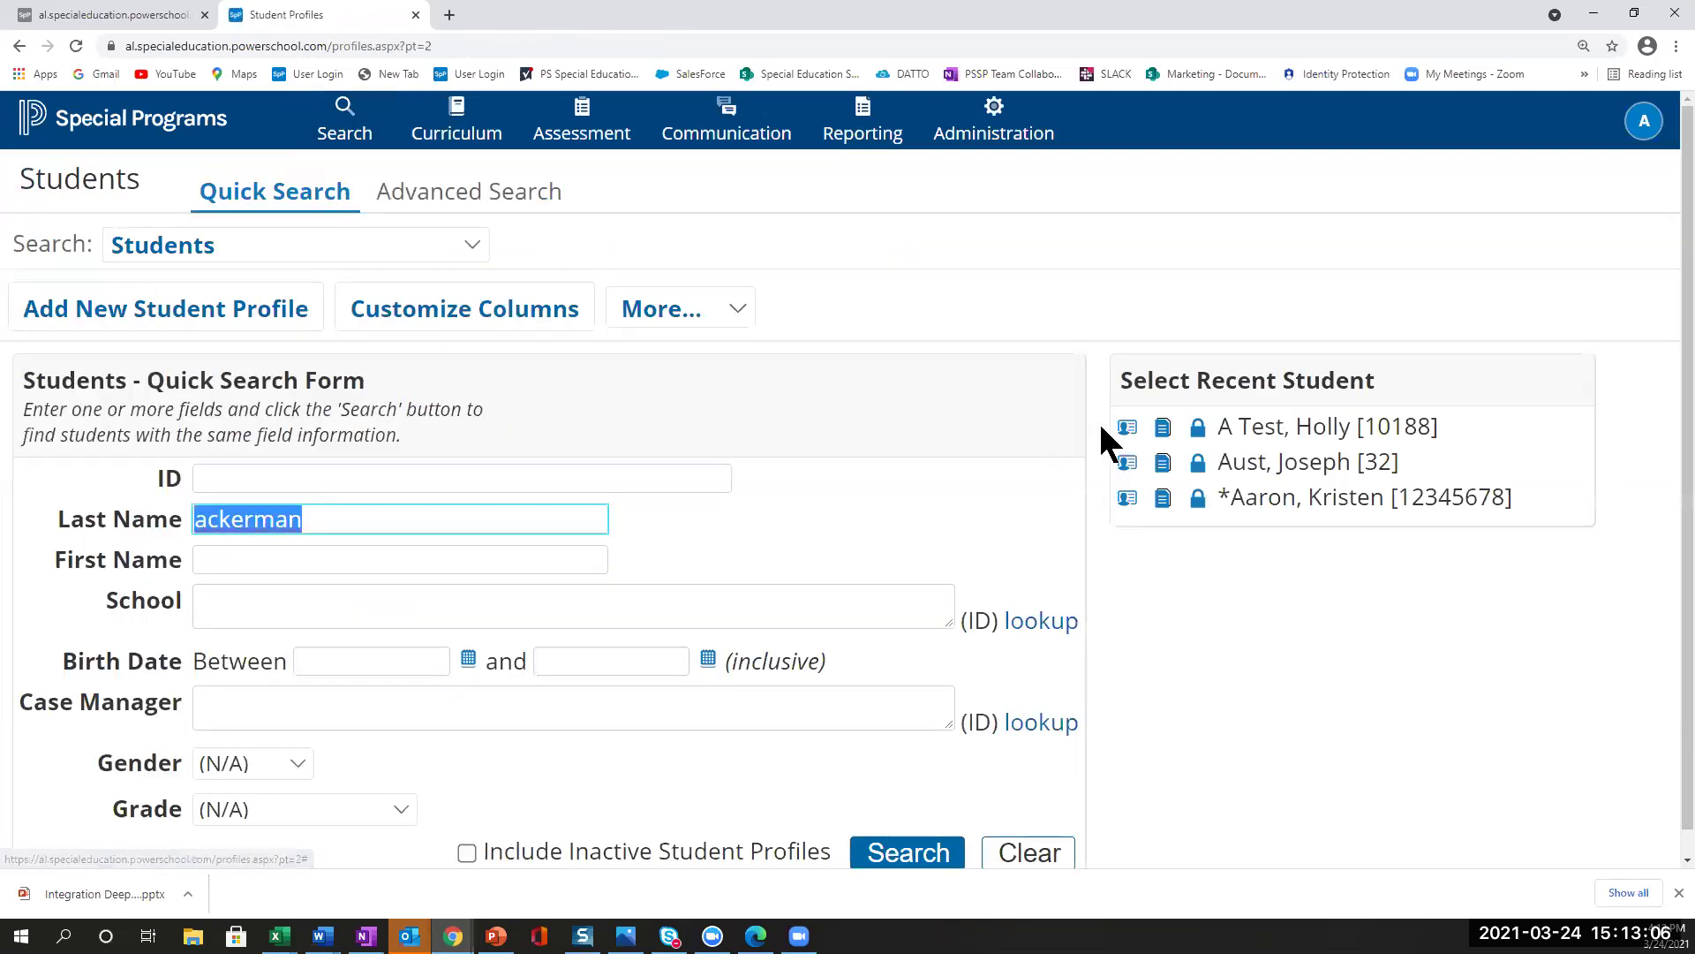
pyautogui.click(1128, 441)
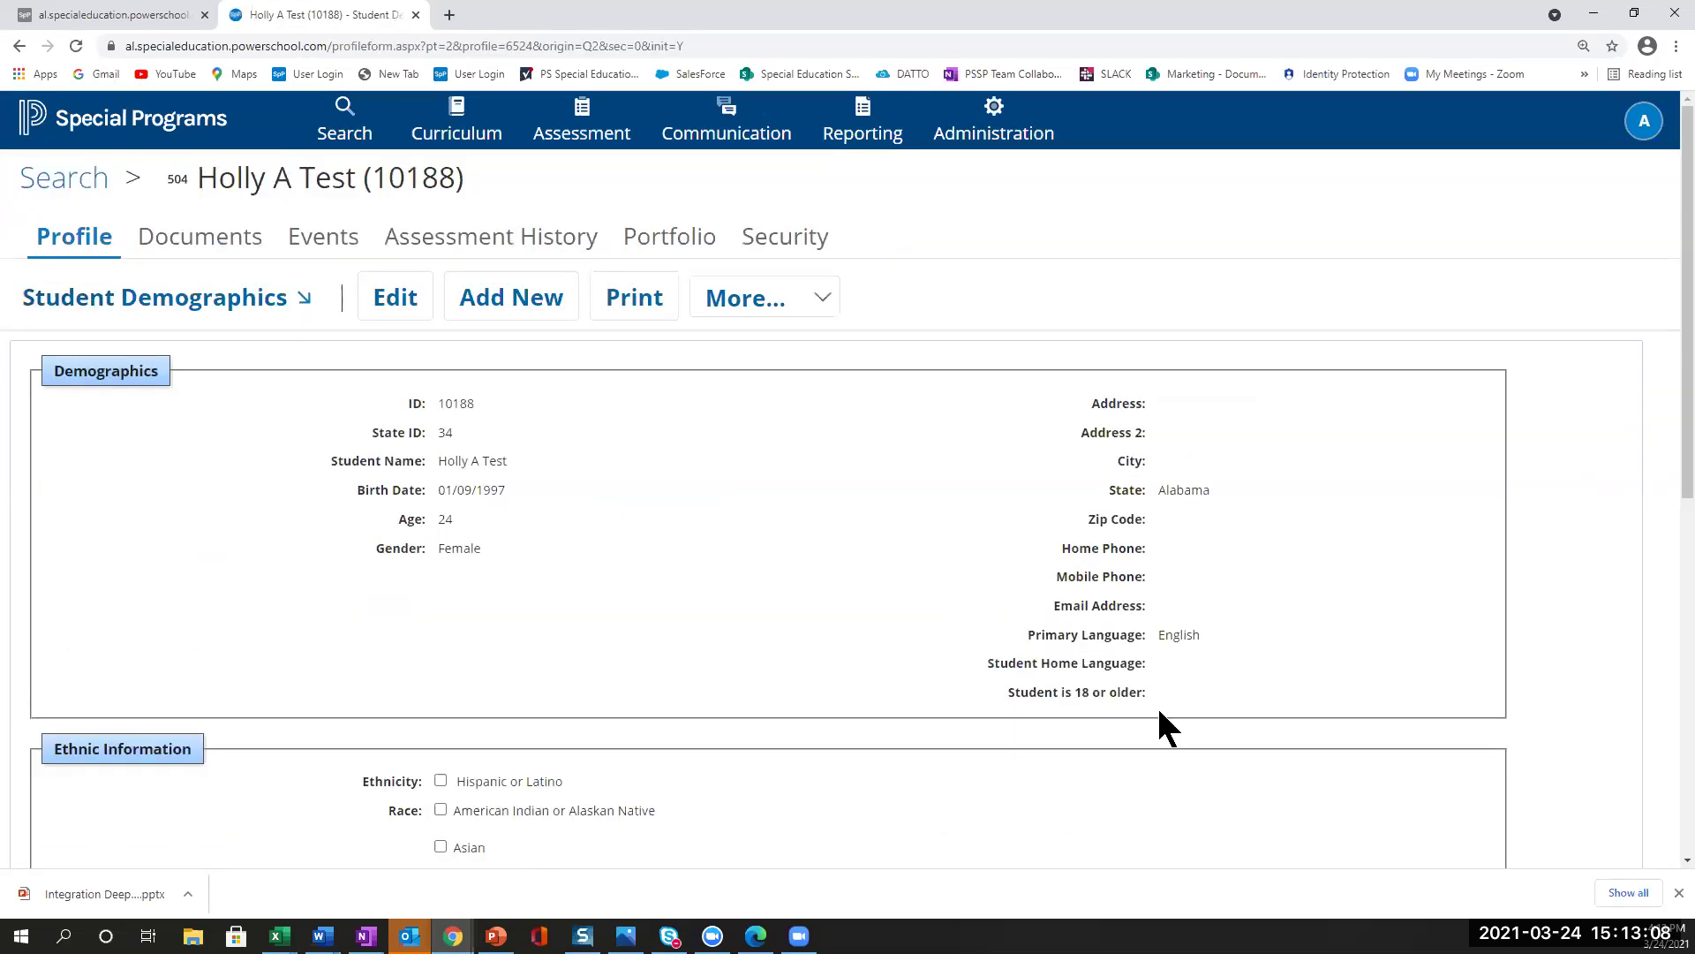
pyautogui.scroll(-8, 712, 874)
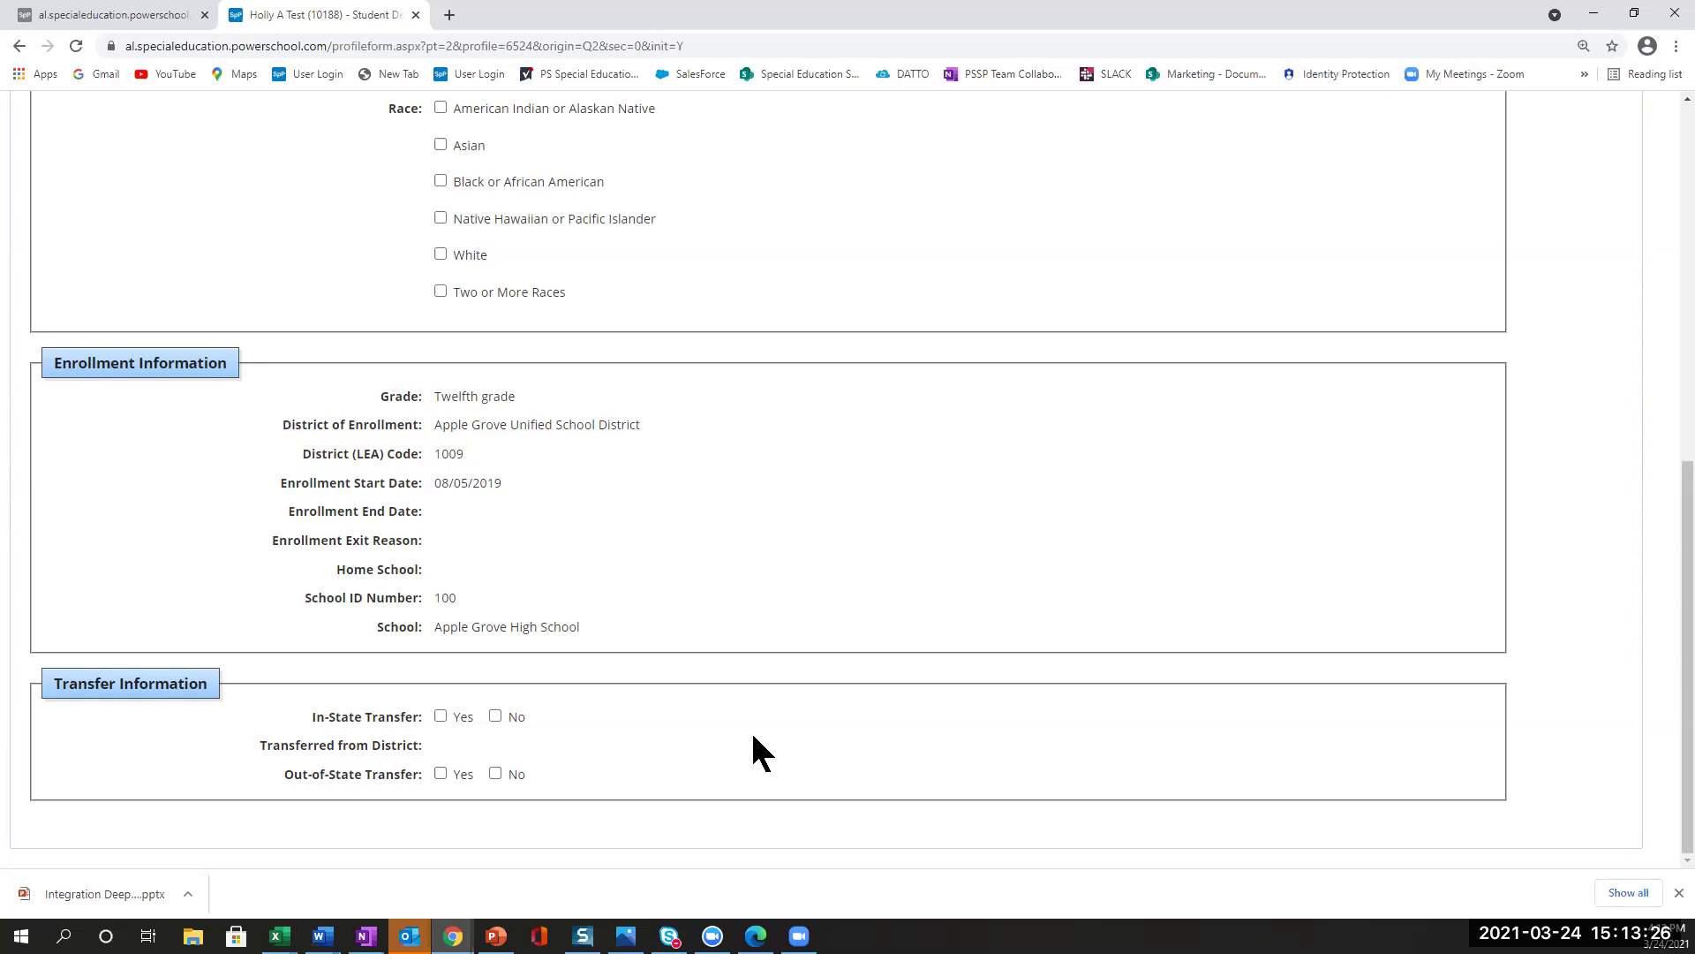
pyautogui.scroll(5, 755, 740)
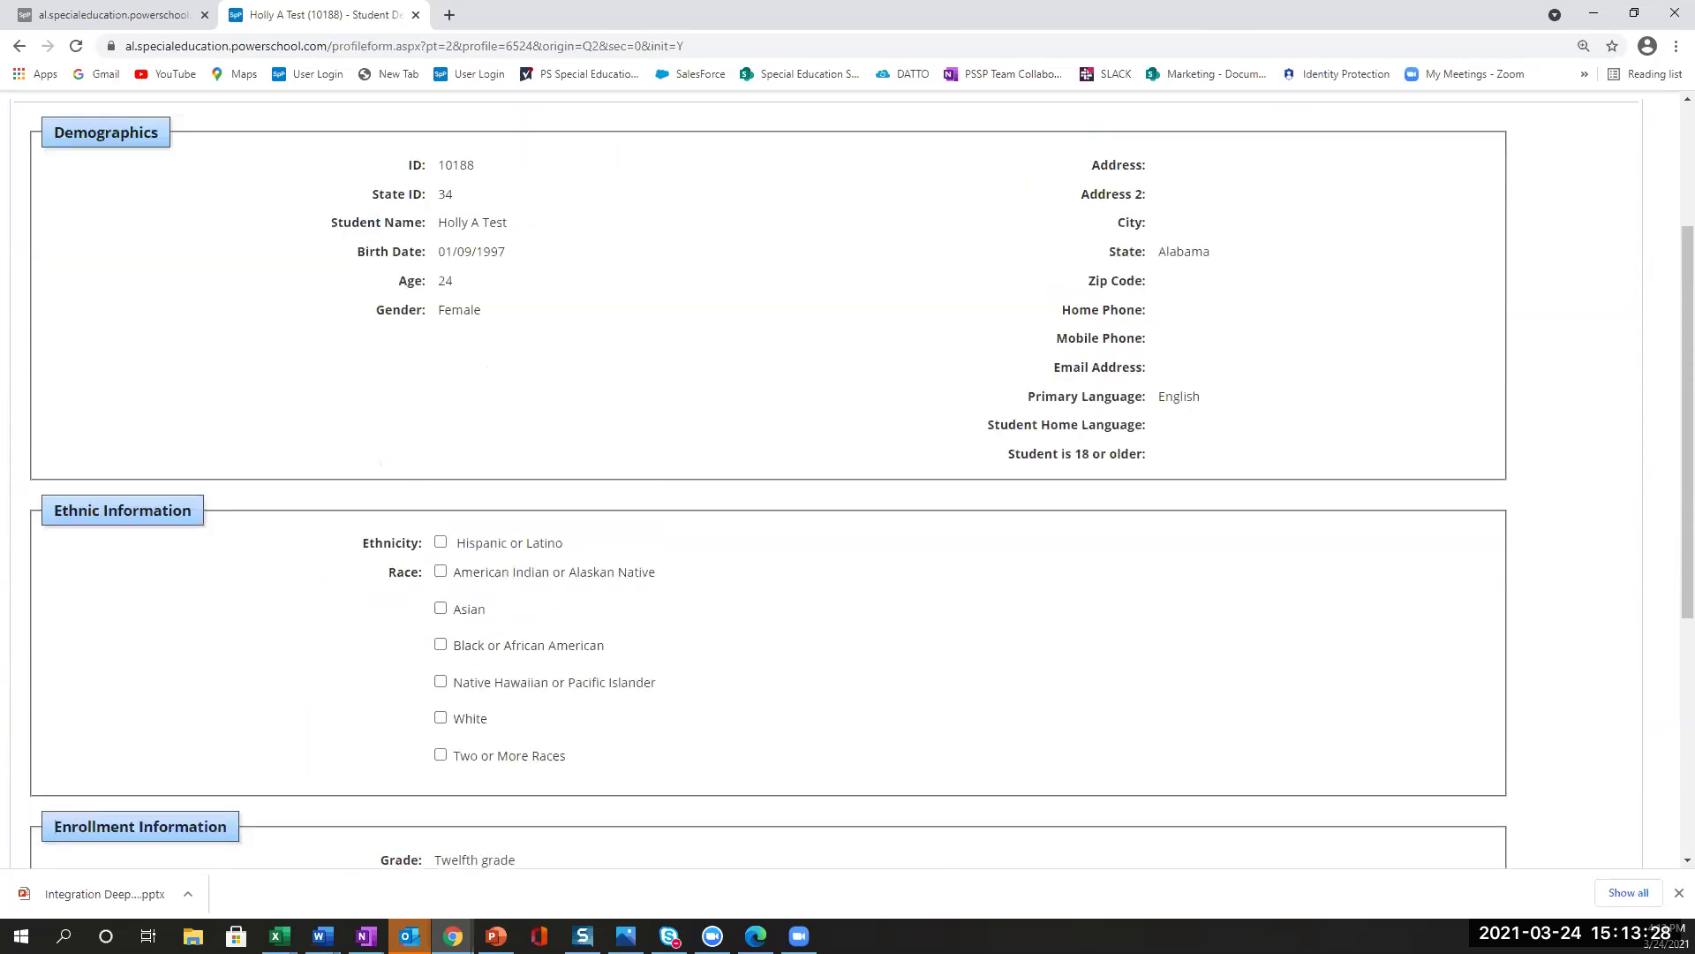
pyautogui.scroll(3, 901, 569)
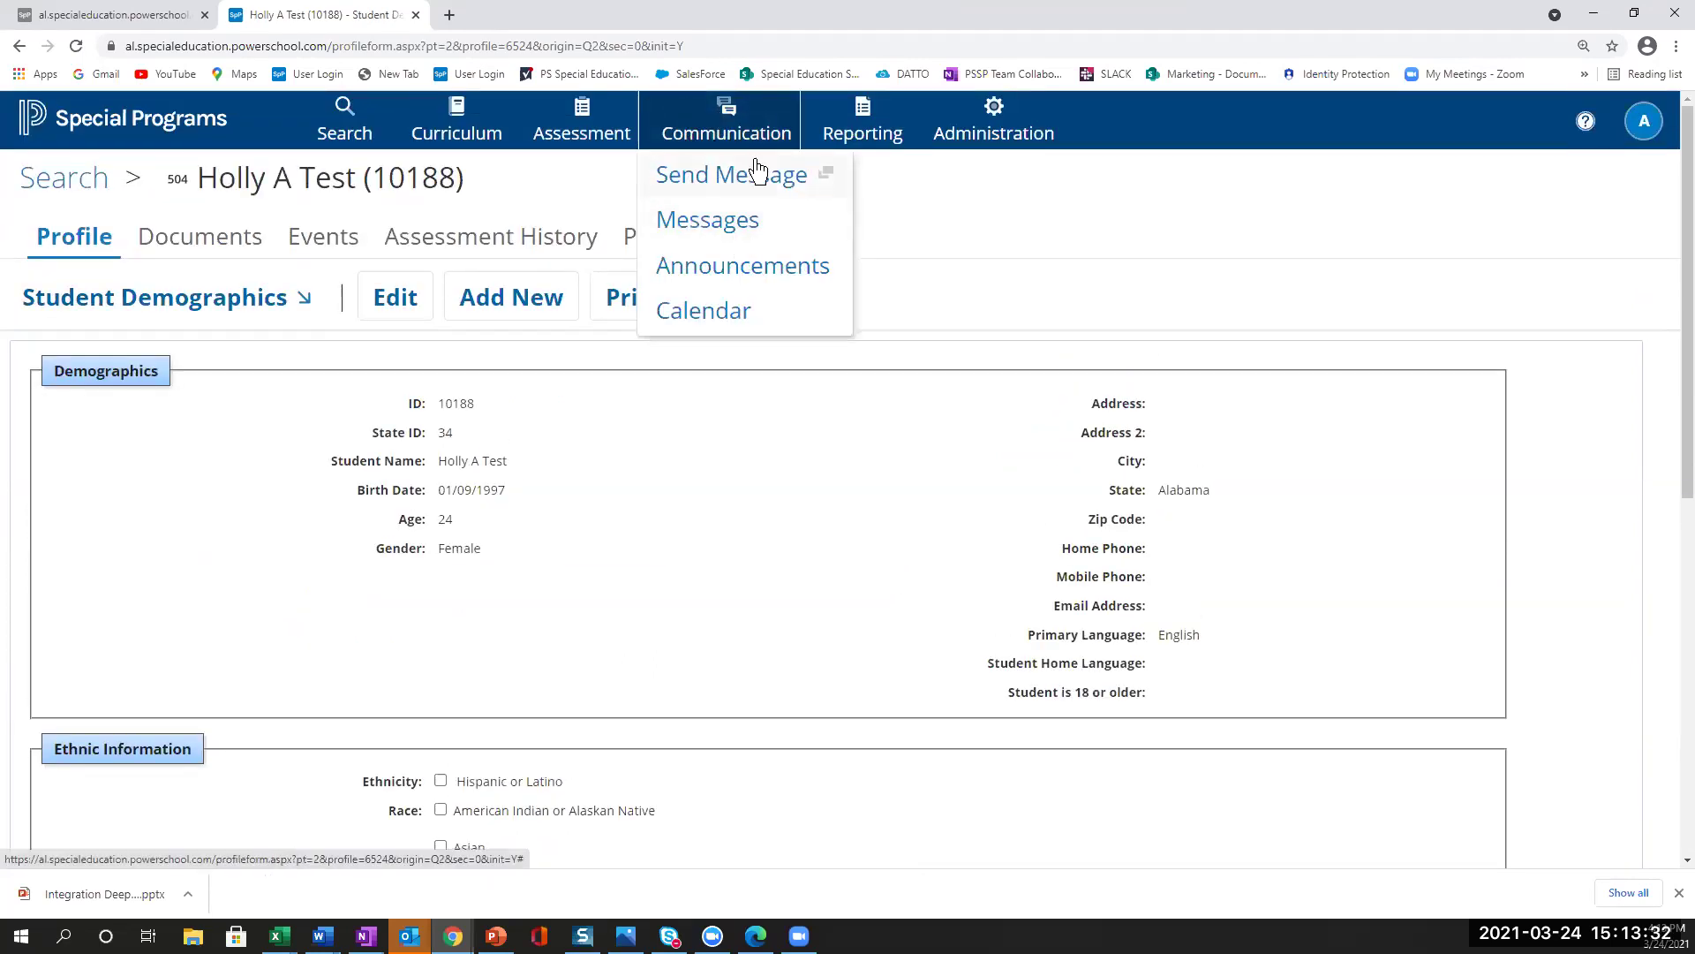
# - Go to the home page, then open the Students Quick Search form with a last name prefilled
pyautogui.click(188, 141)
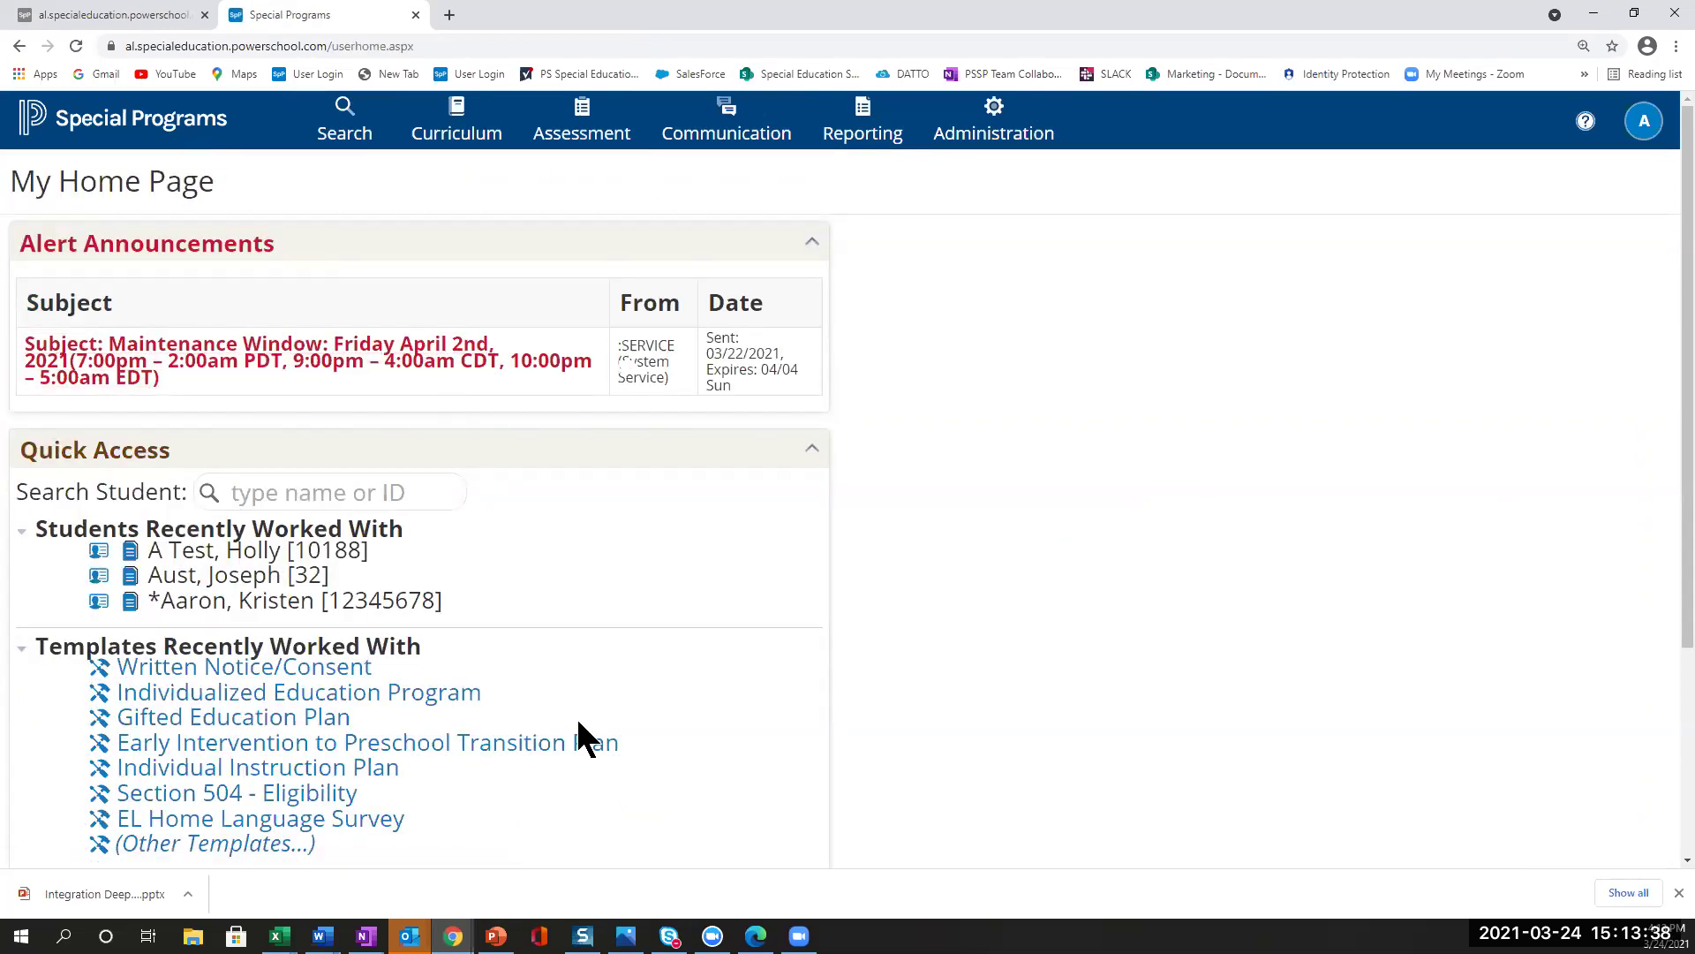
pyautogui.scroll(-2, 583, 737)
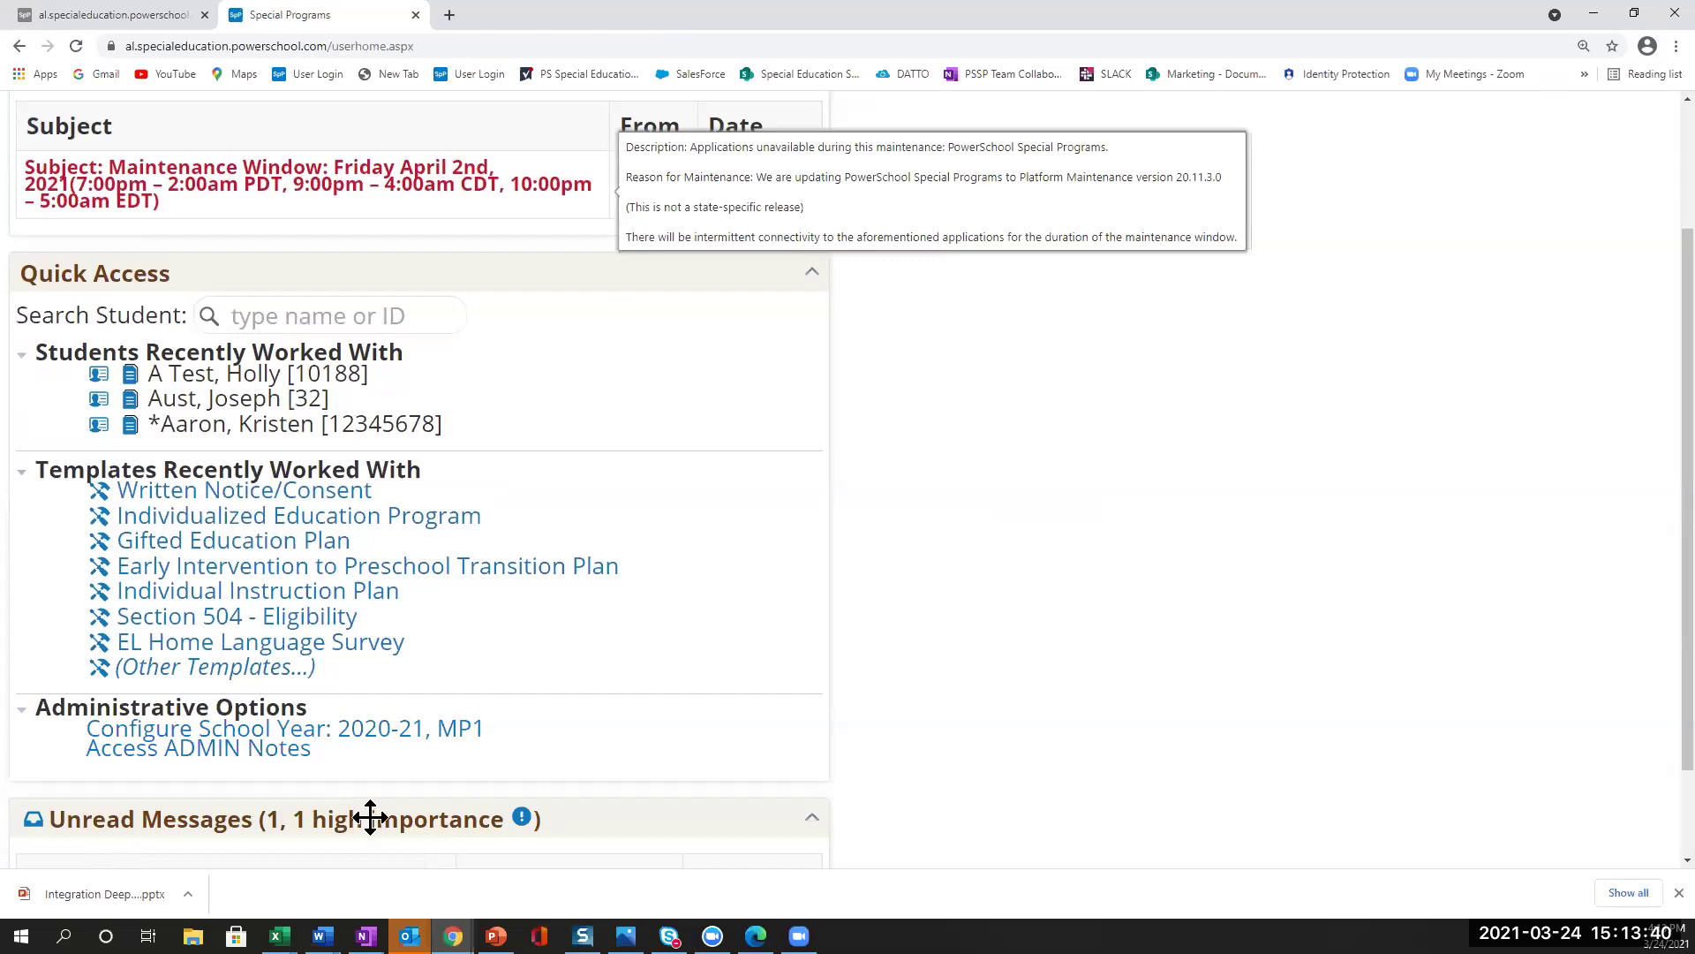
pyautogui.scroll(-1, 556, 813)
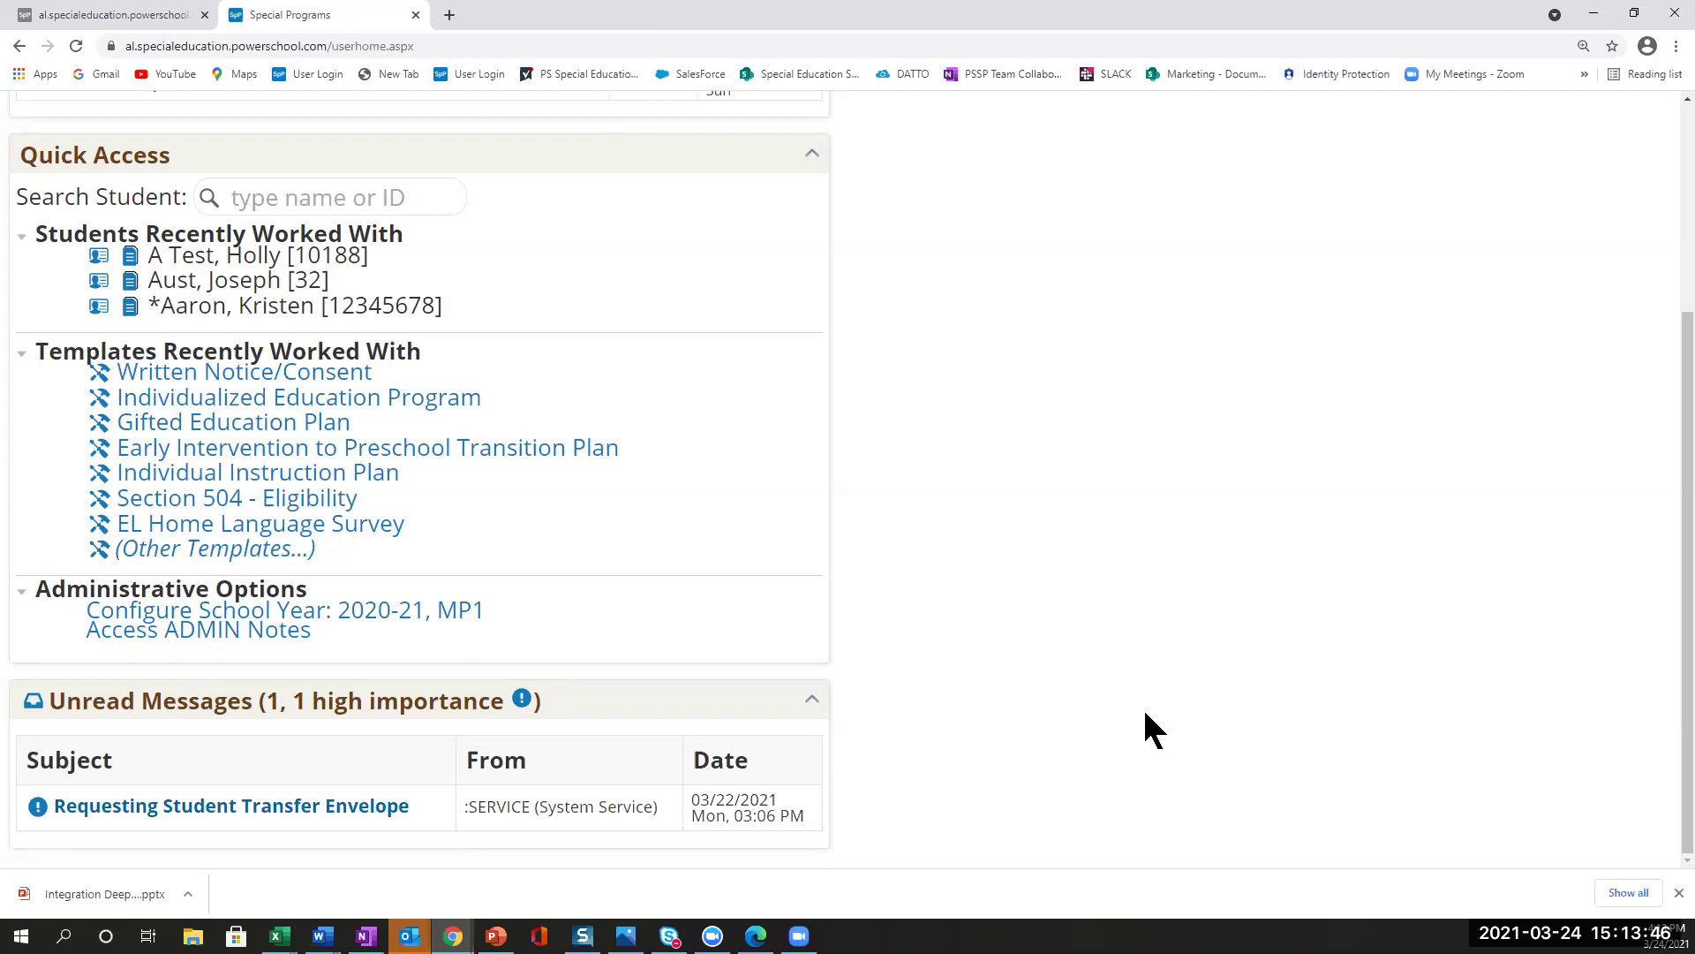
pyautogui.scroll(4, 768, 647)
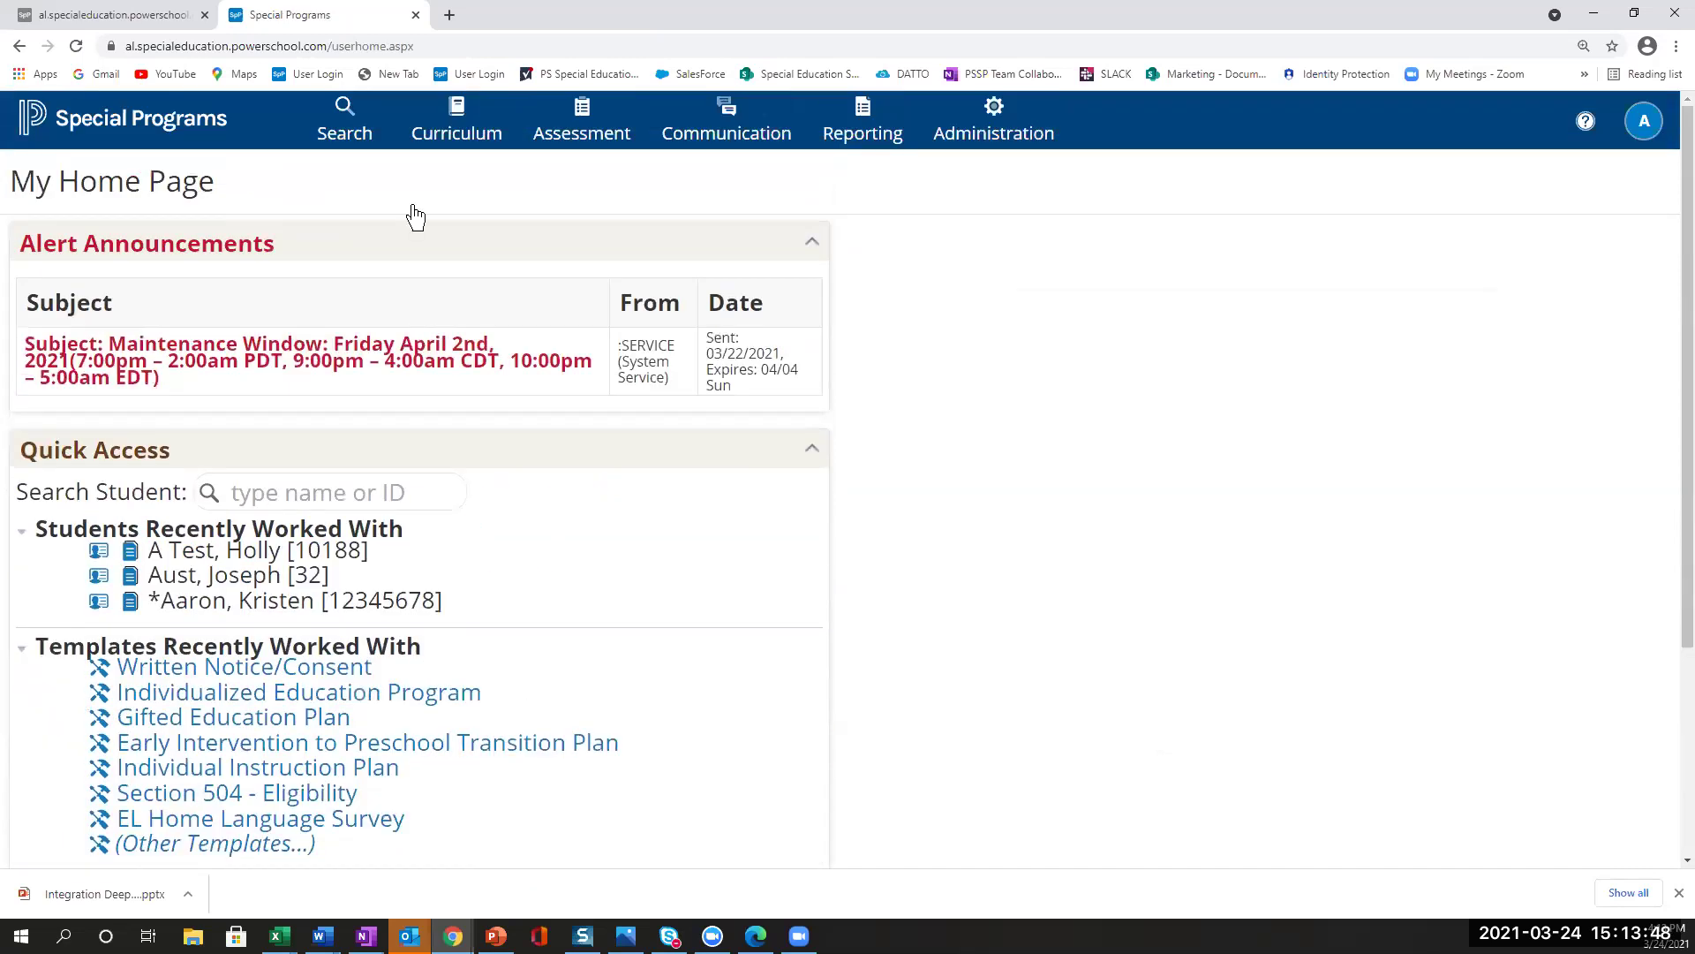
pyautogui.click(362, 136)
pyautogui.click(359, 181)
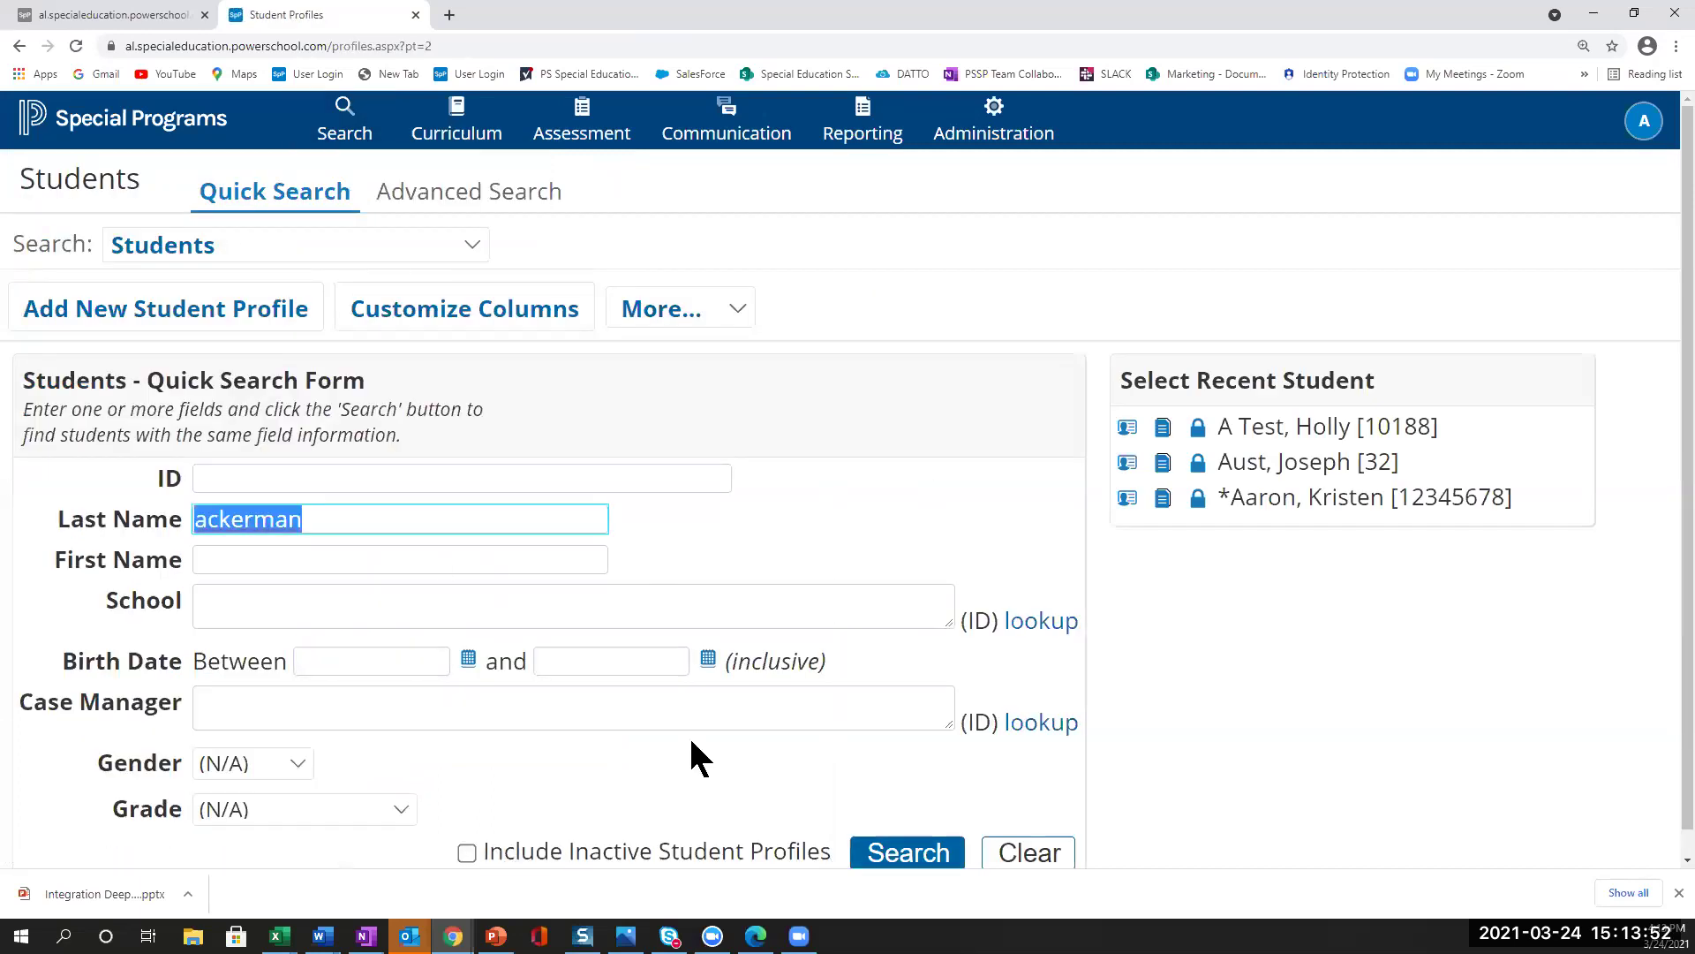
# - Search all students with % in ID and the last name cleared
pyautogui.click(313, 478)
pyautogui.click(284, 515)
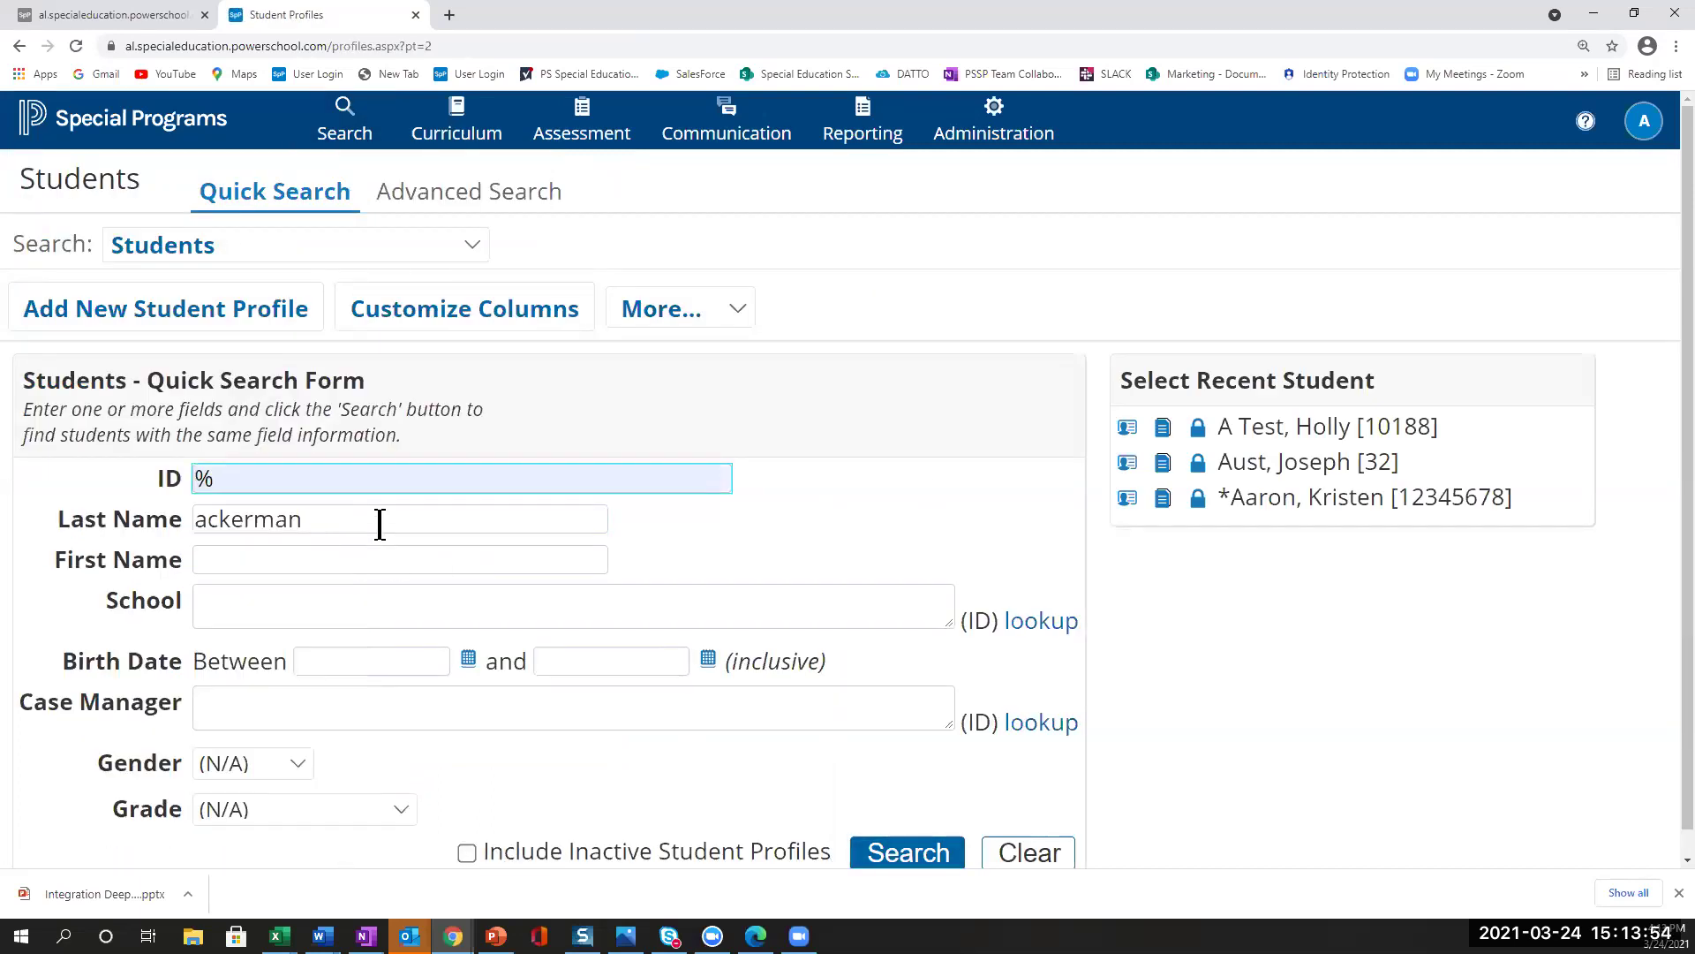
pyautogui.press('BackSpace')
pyautogui.click(1021, 861)
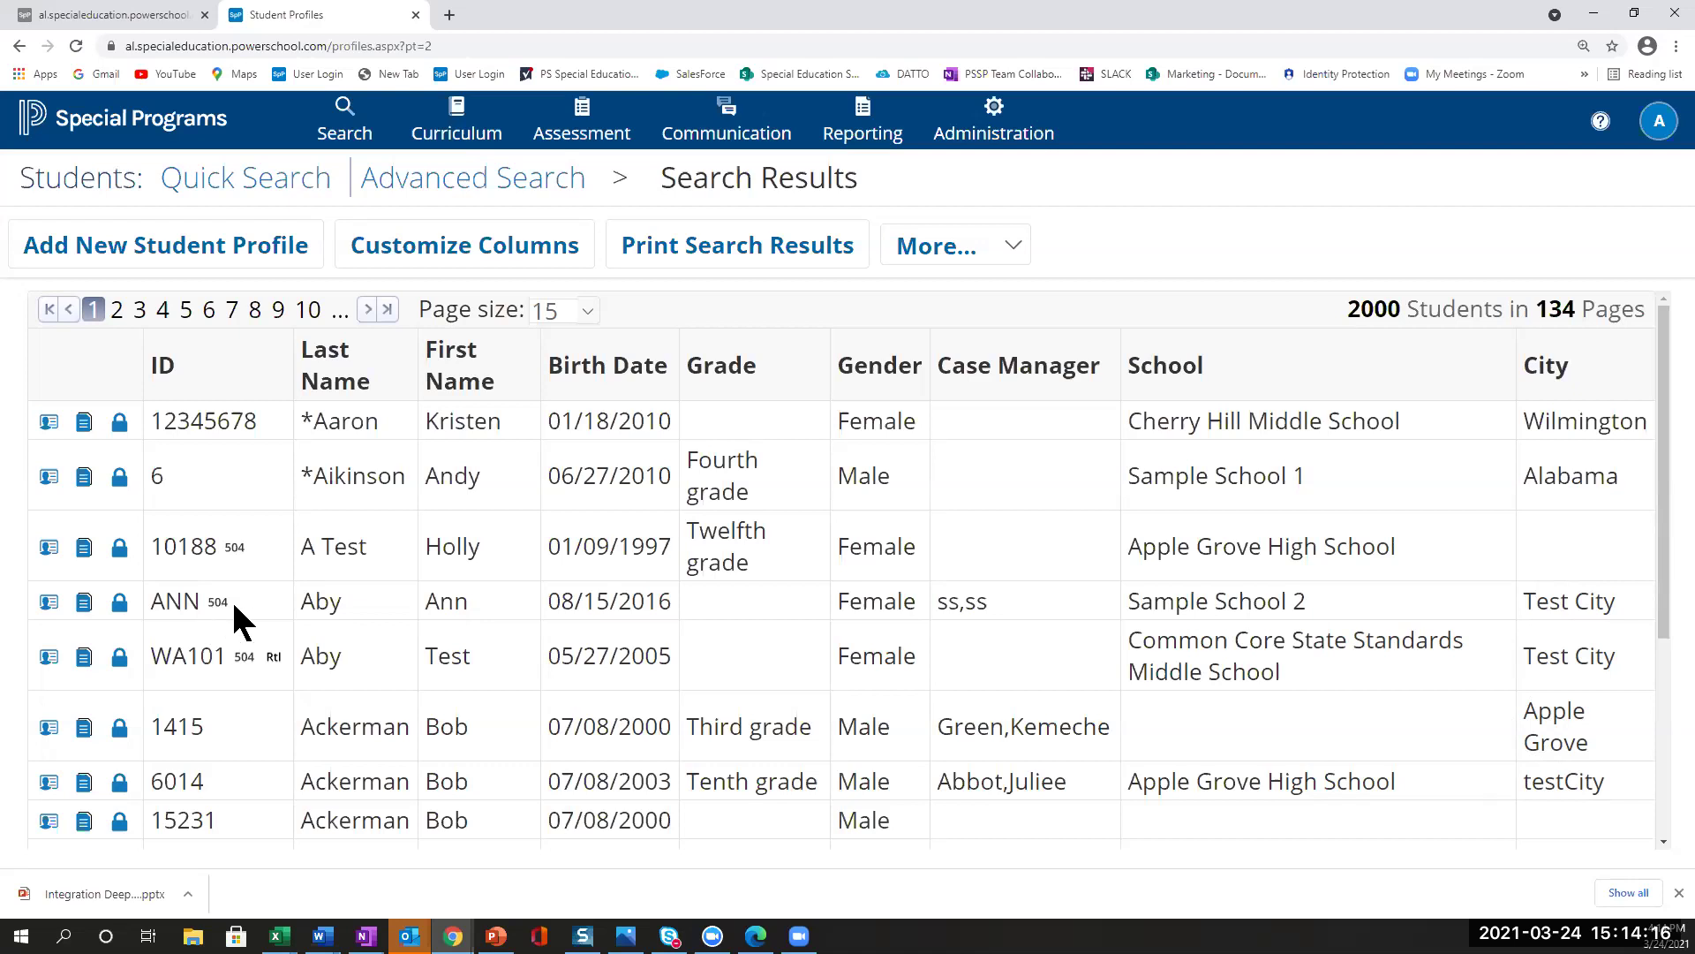
# - Open Administration > Security and expand the Building Staff security groups
pyautogui.moveTo(743, 141)
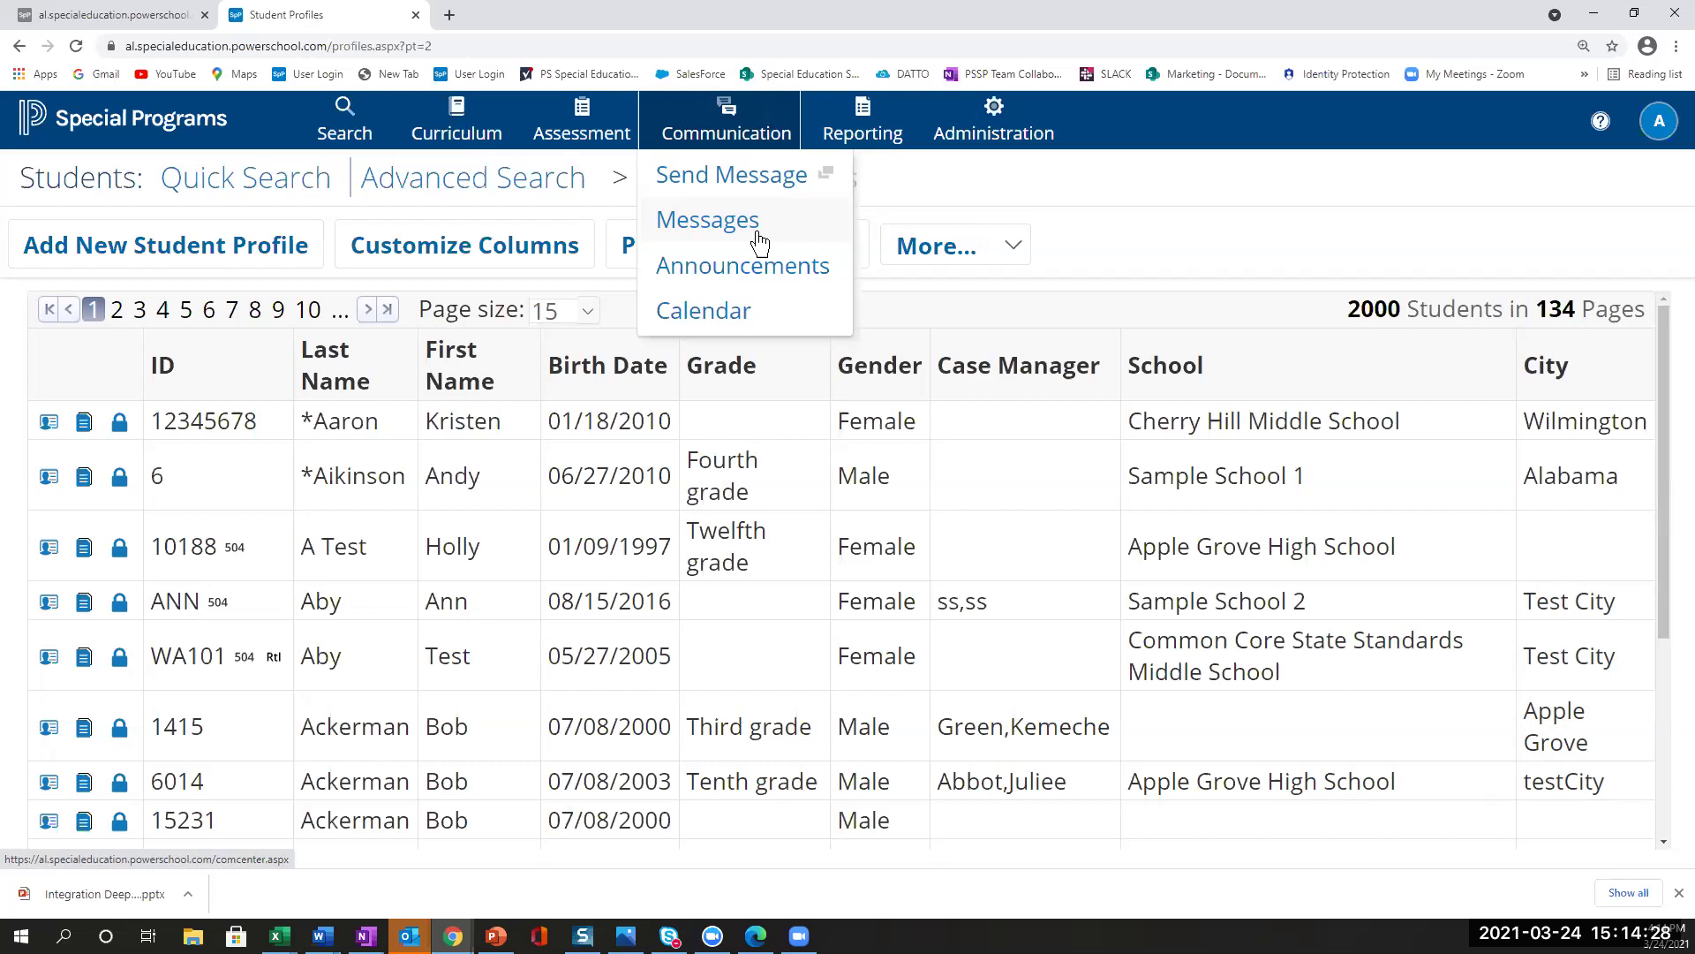
pyautogui.moveTo(977, 146)
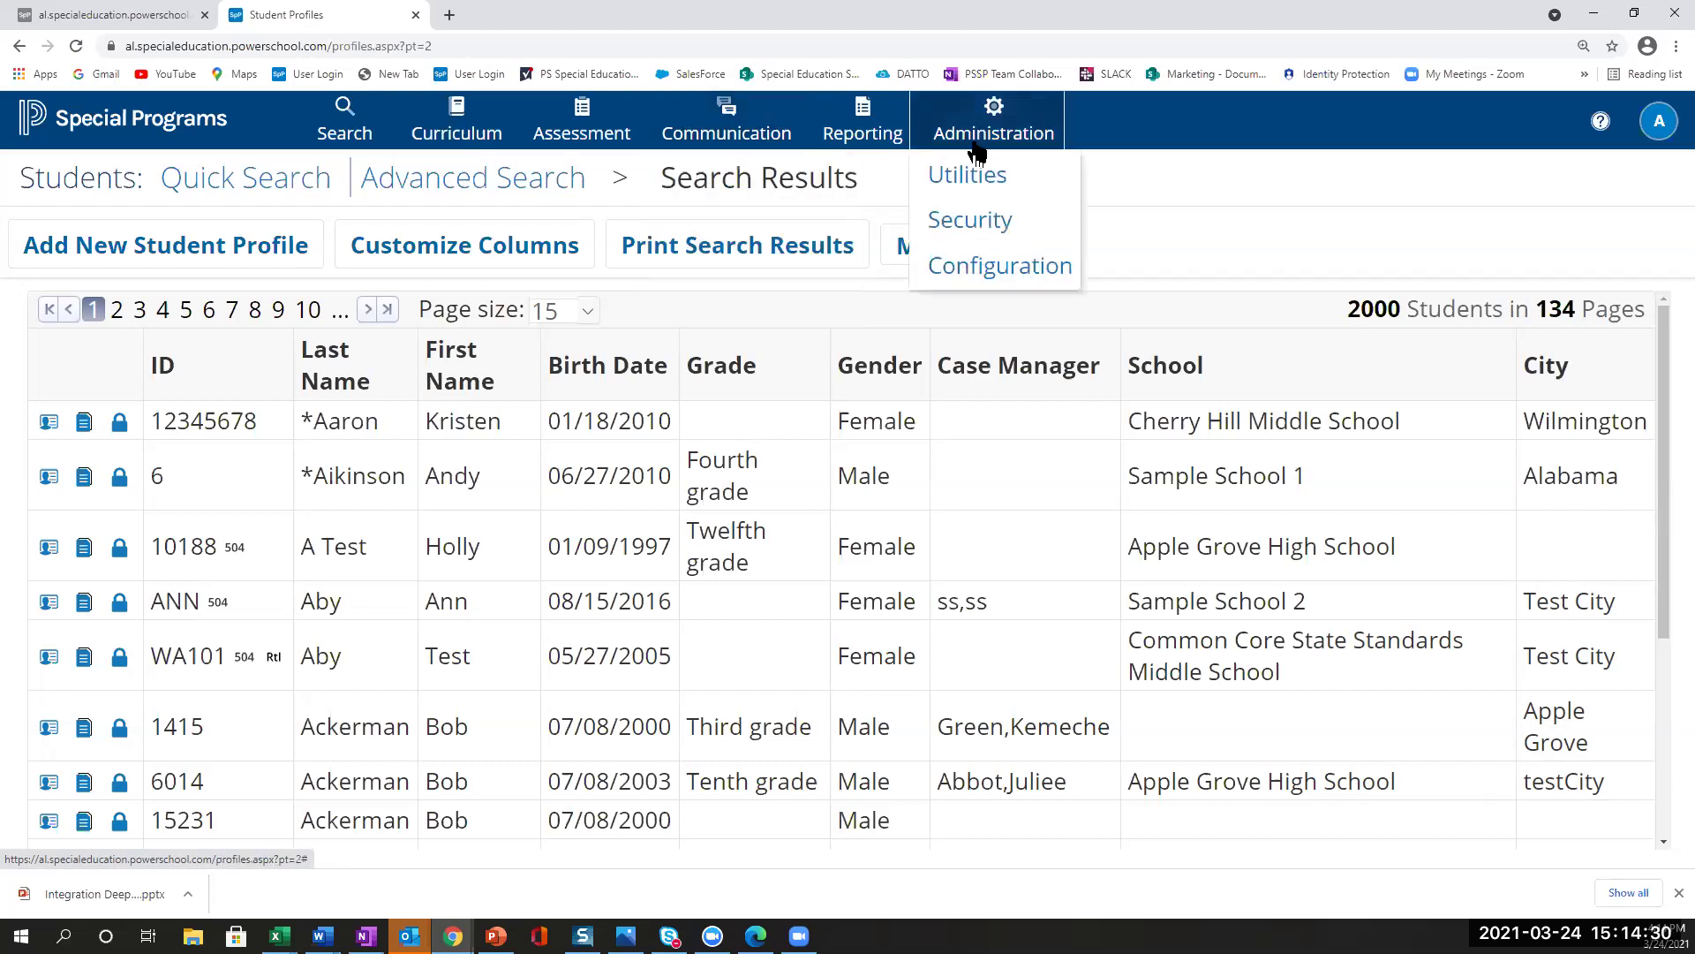
pyautogui.click(973, 225)
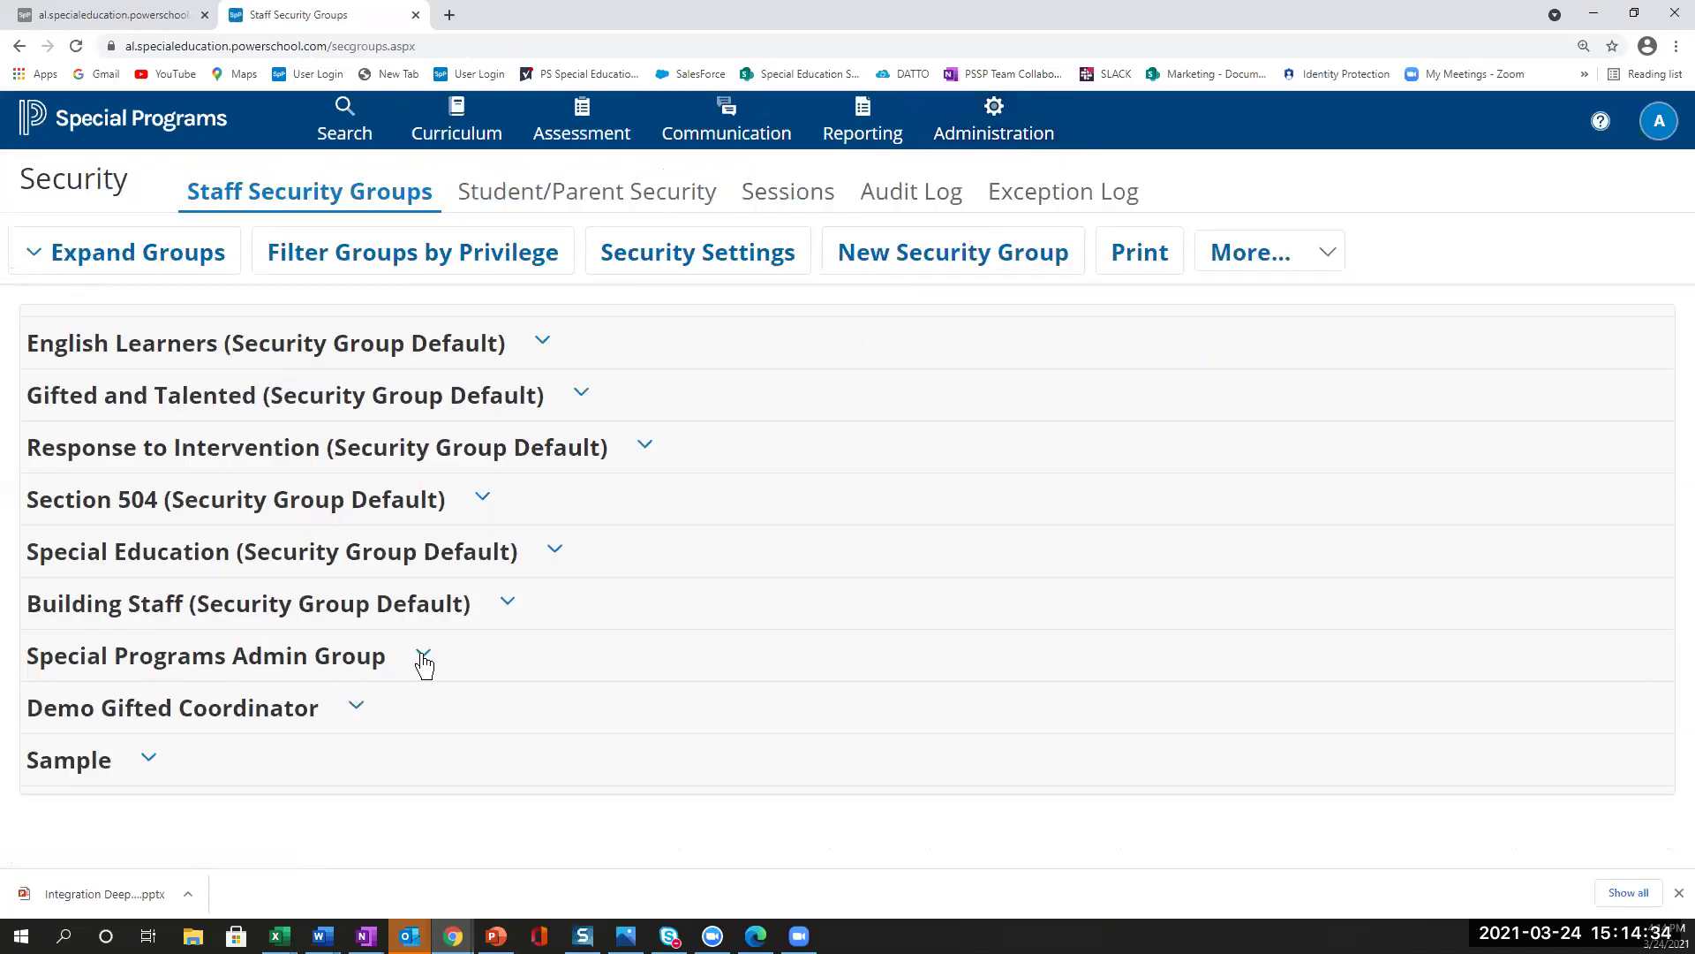
pyautogui.click(508, 602)
# - Show the Transfer Notification group's privileges for sending and receiving transfer envelopes
pyautogui.scroll(-2, 375, 689)
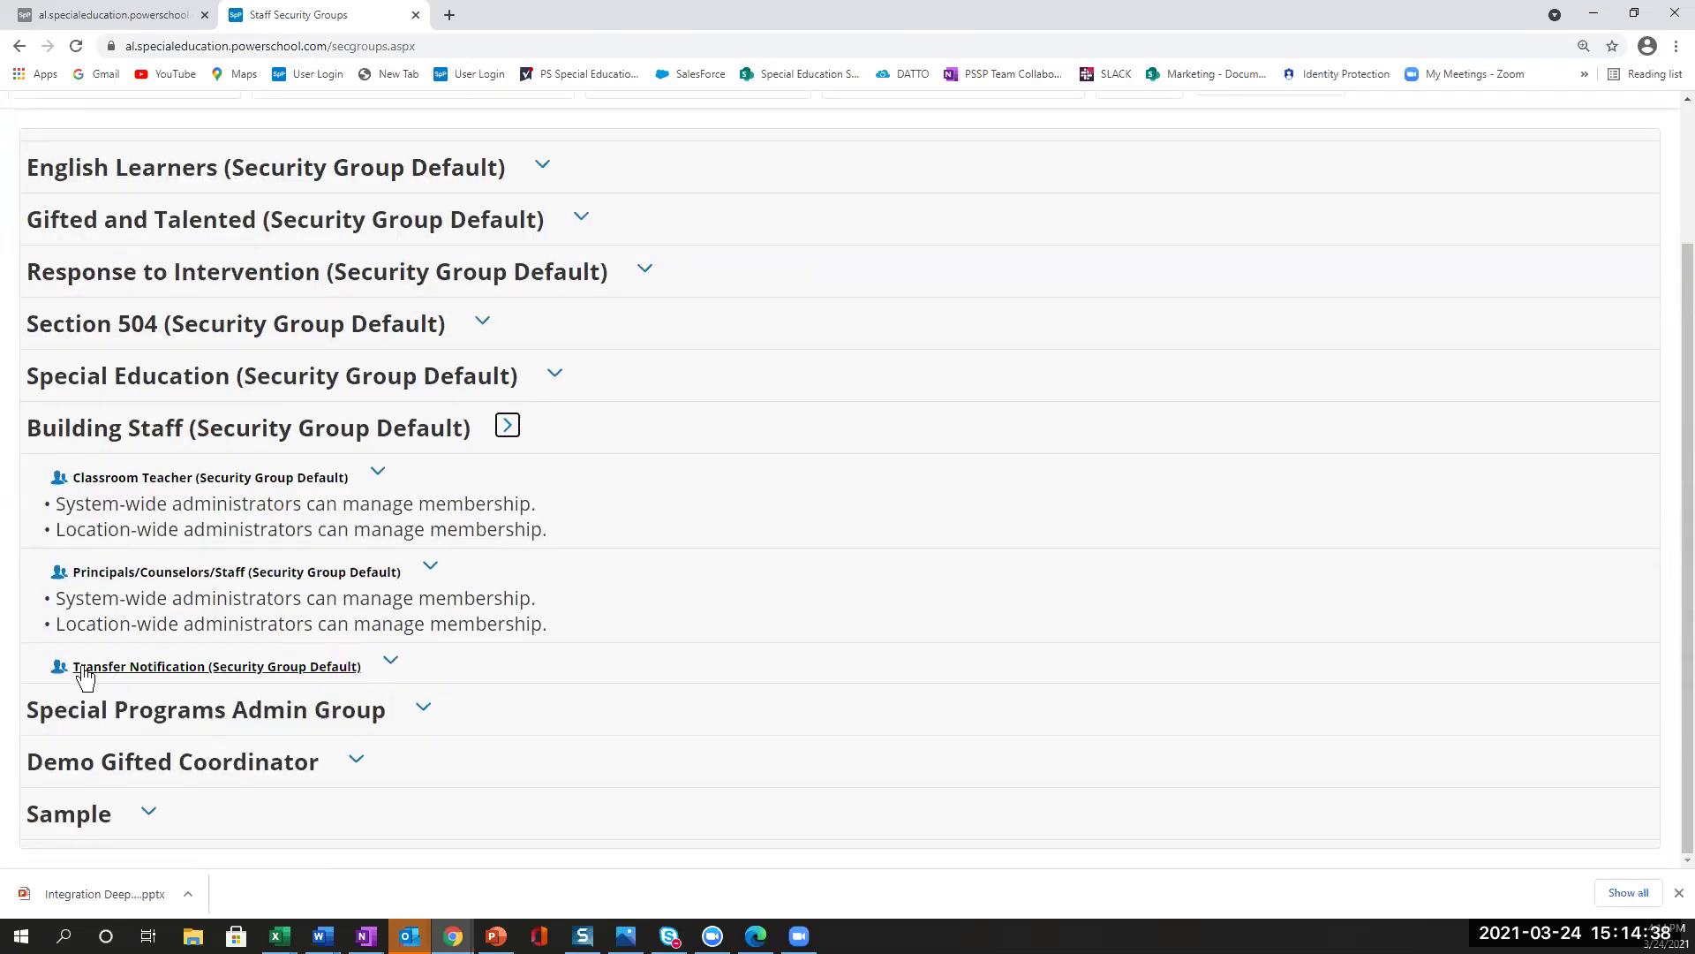
pyautogui.click(152, 668)
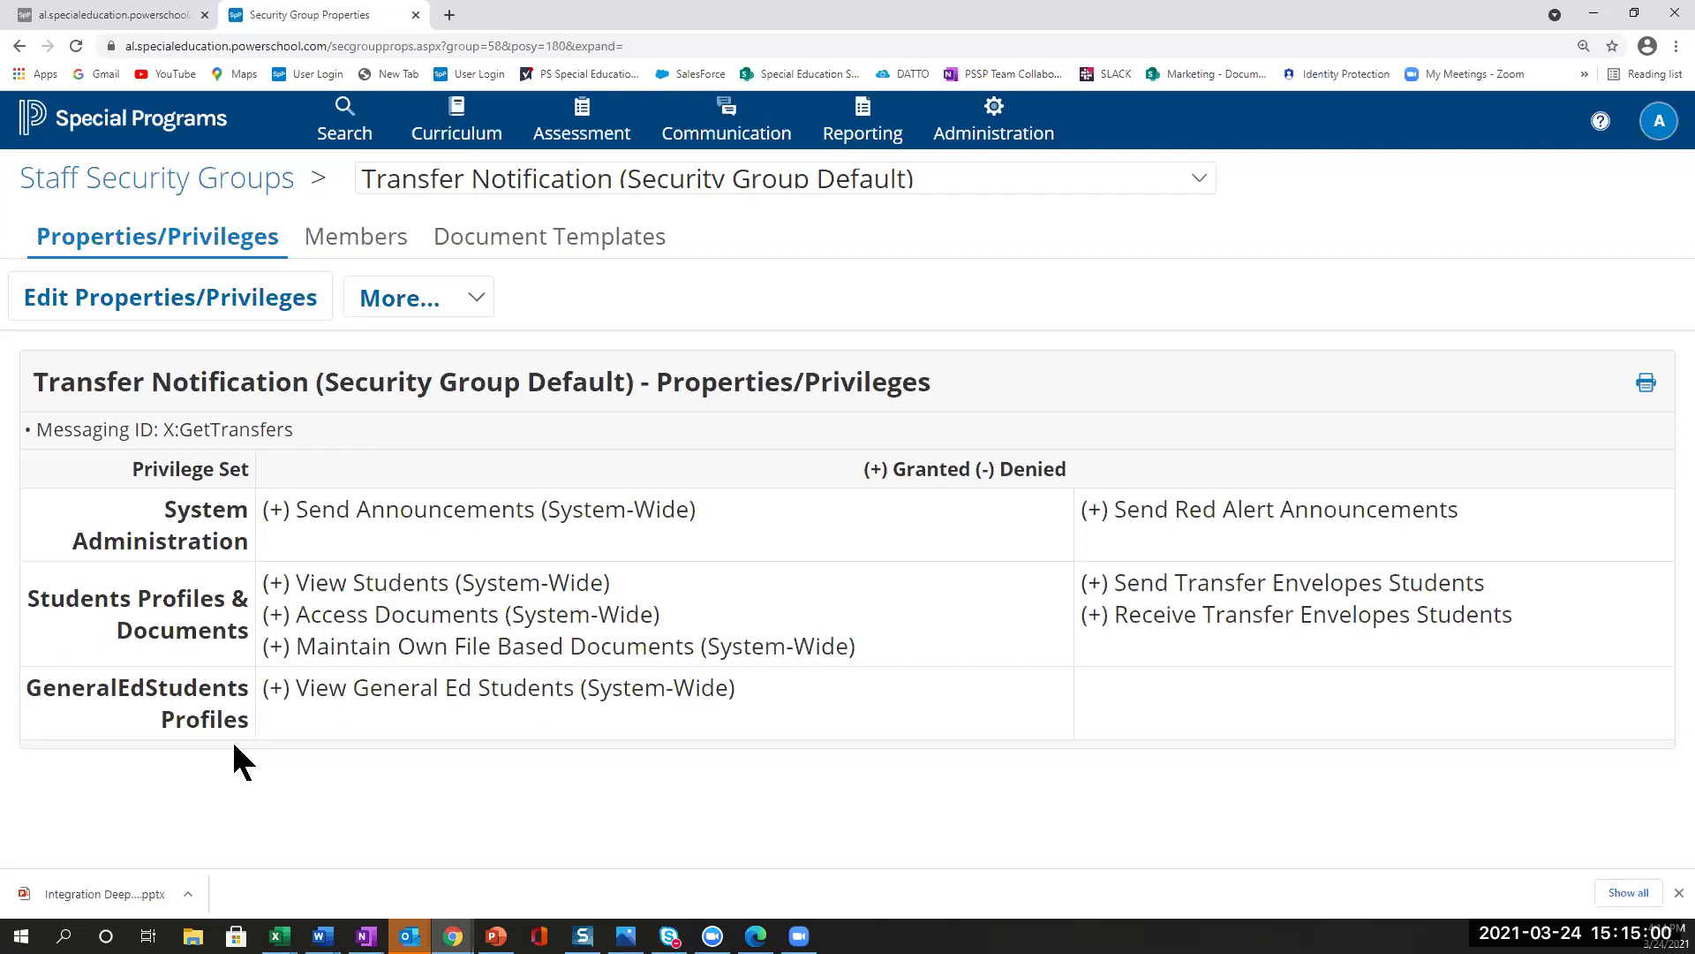
pyautogui.moveTo(766, 140)
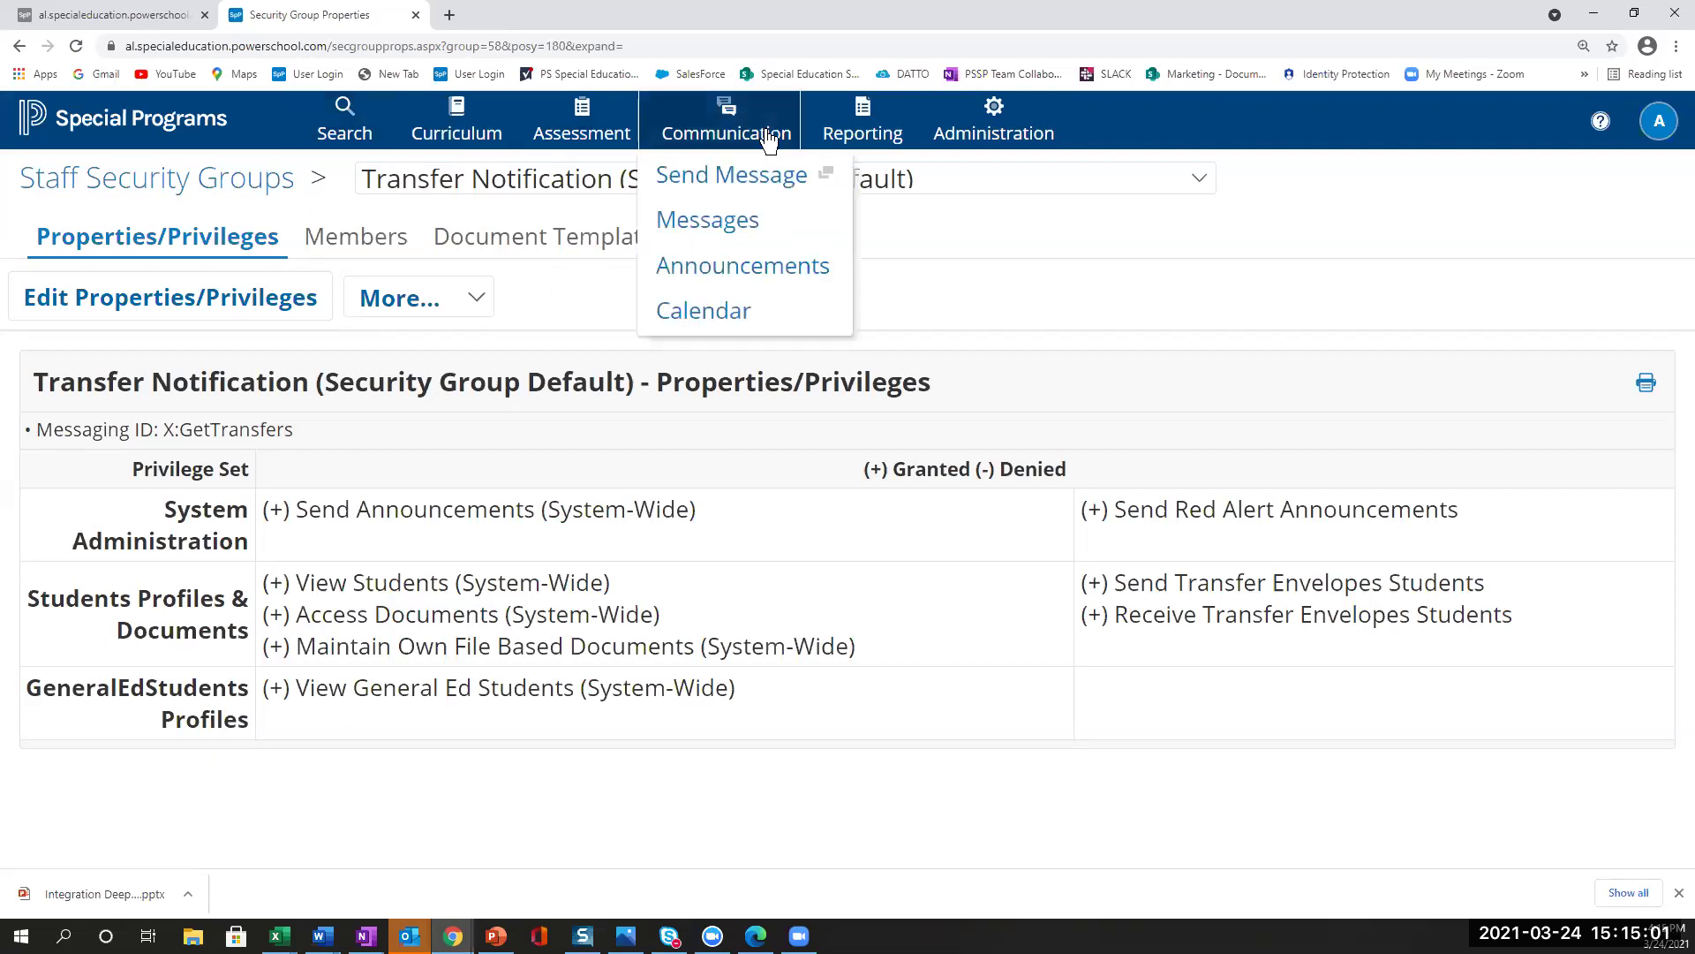
# - Open the Messages inbox with the unread Requesting Student Transfer Envelope system message
pyautogui.click(706, 222)
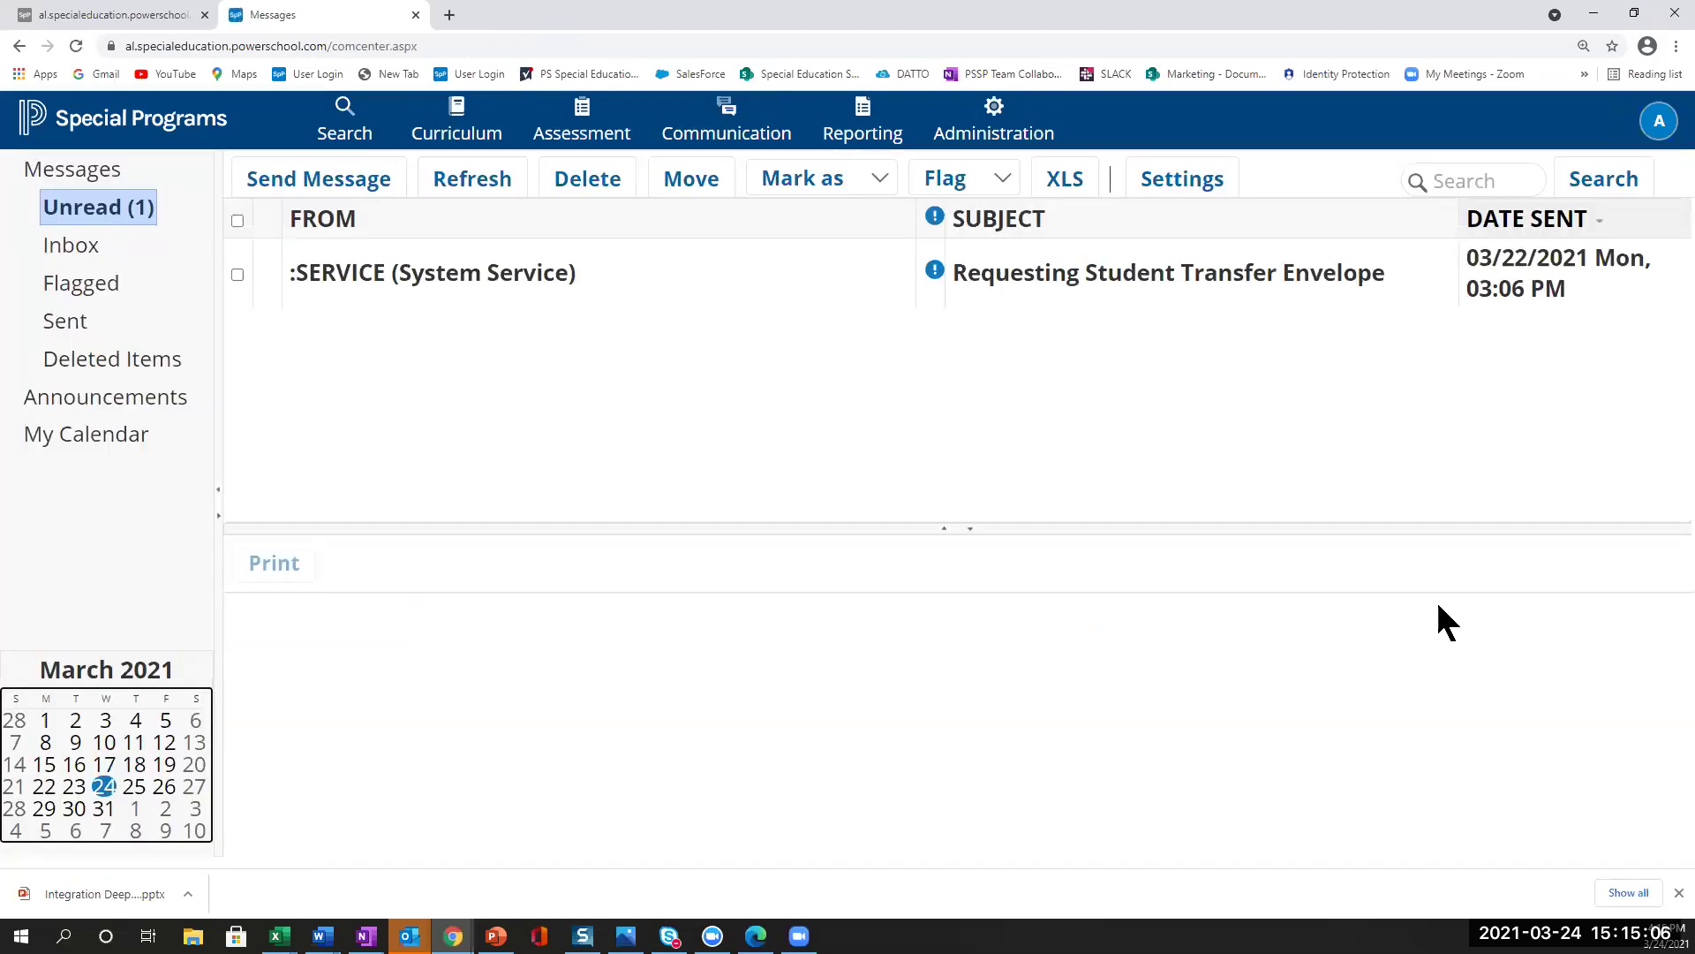
pyautogui.moveTo(999, 134)
pyautogui.click(799, 449)
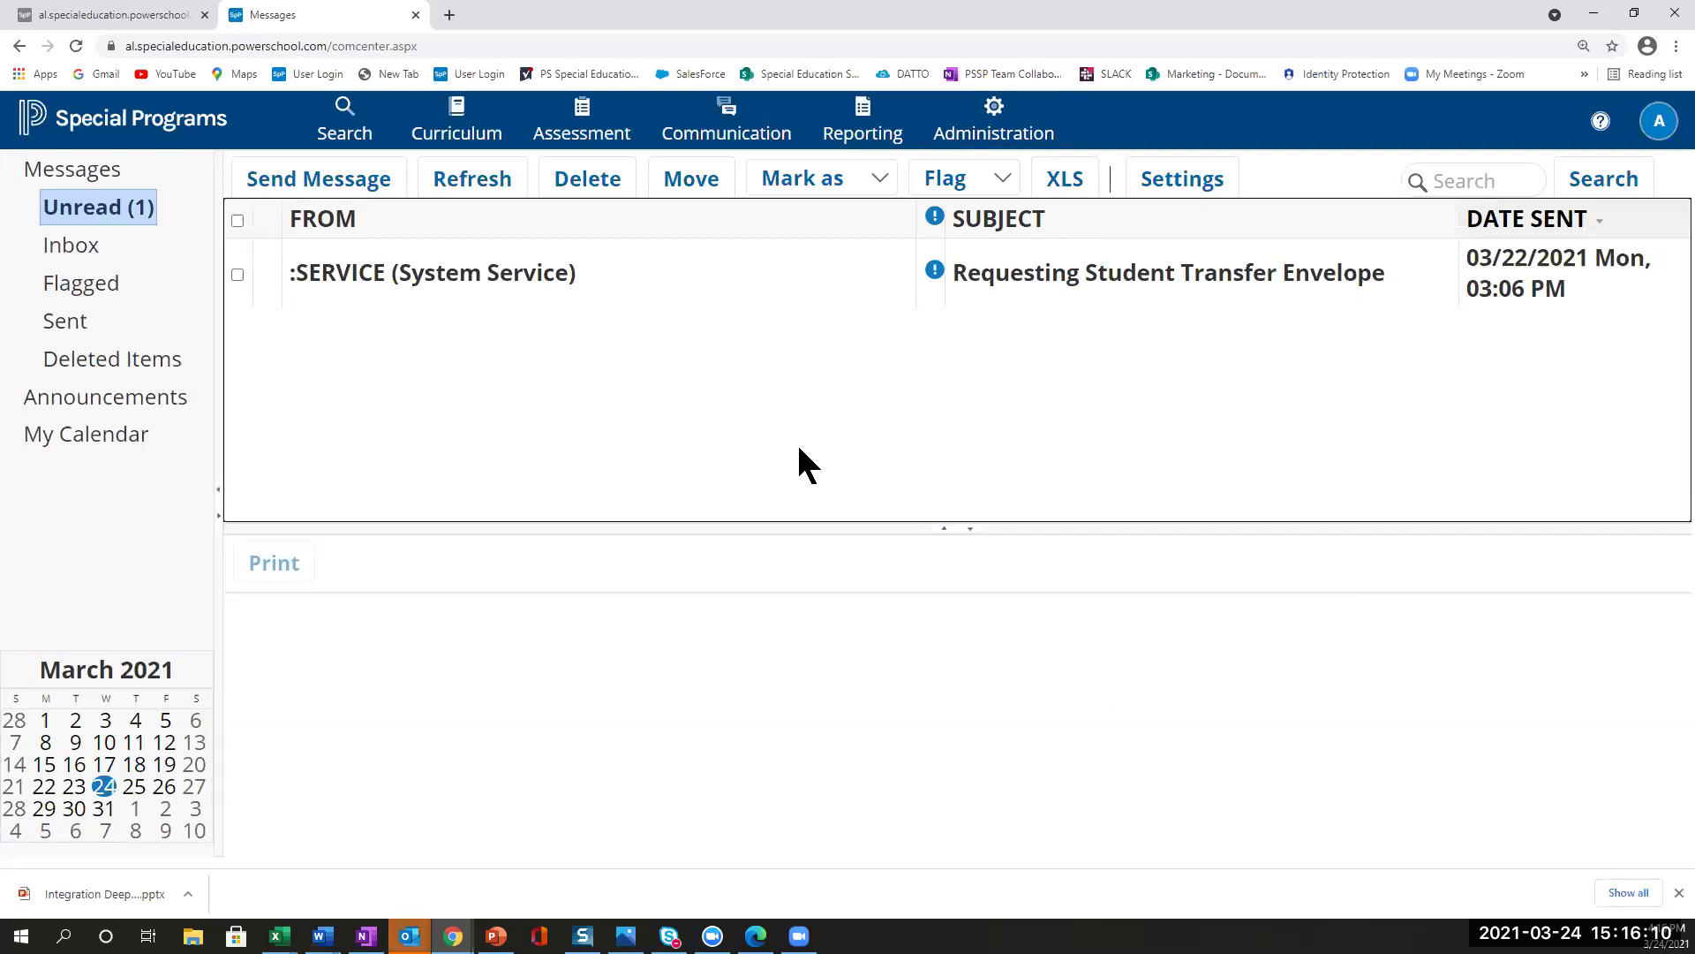
# - Bring the Alabama Transfer Alert Quick Reference back in Word and review its transfer alert guidance
pyautogui.moveTo(749, 148)
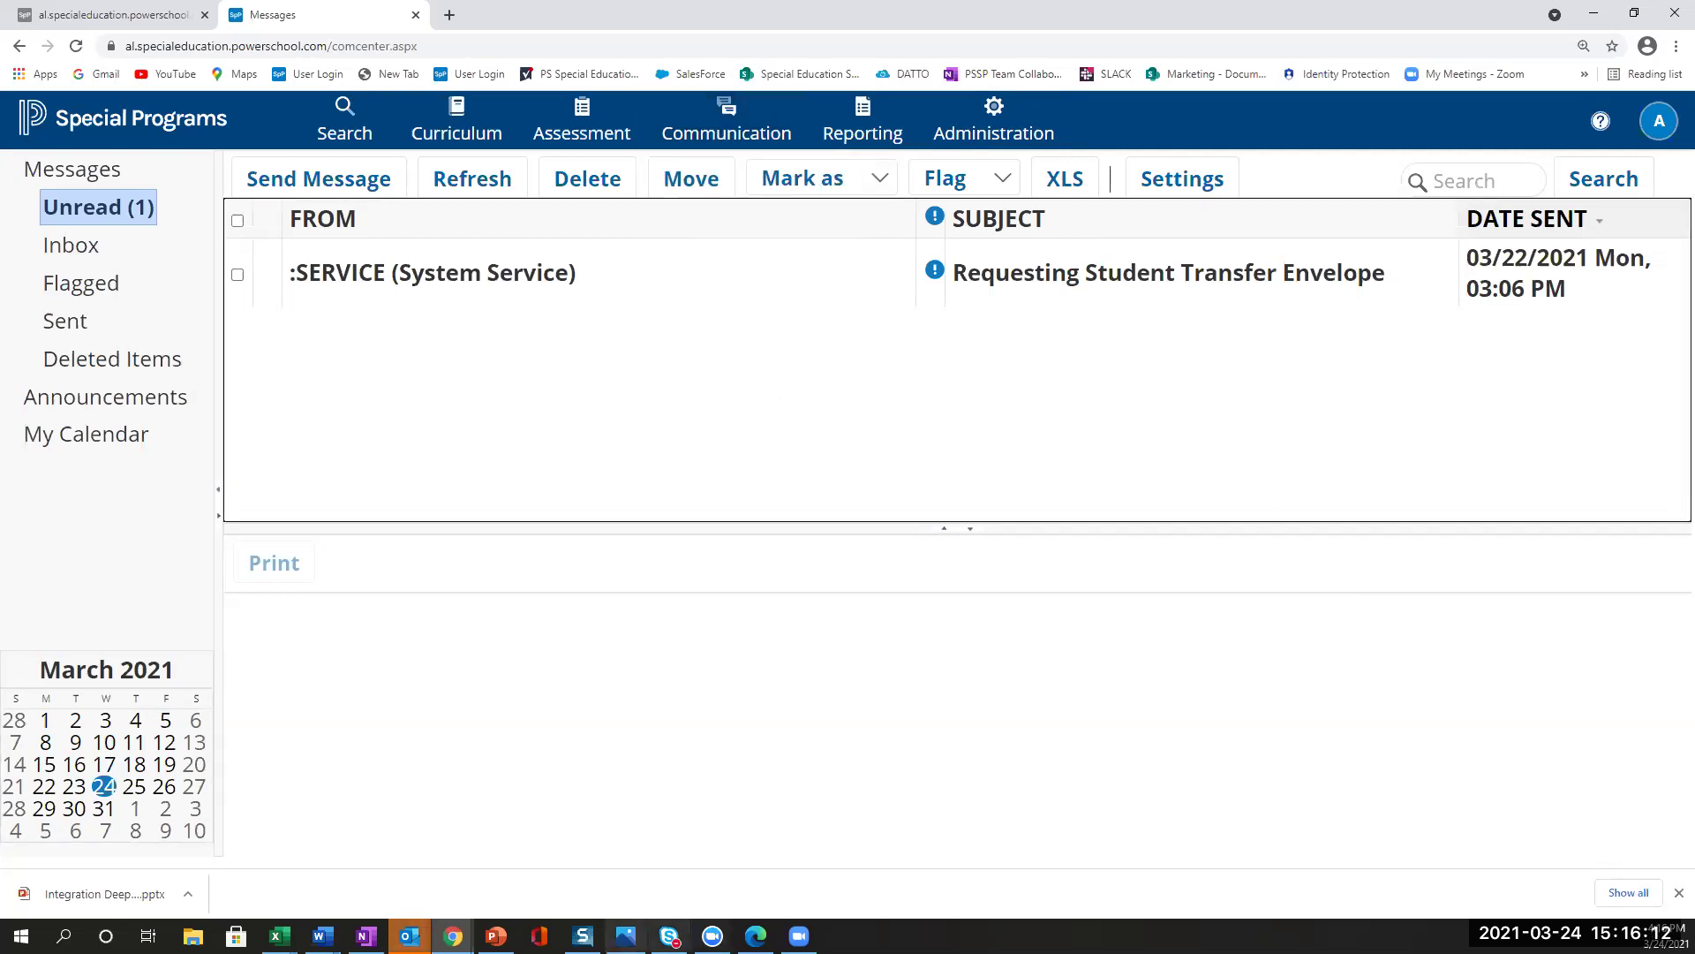
pyautogui.moveTo(496, 936)
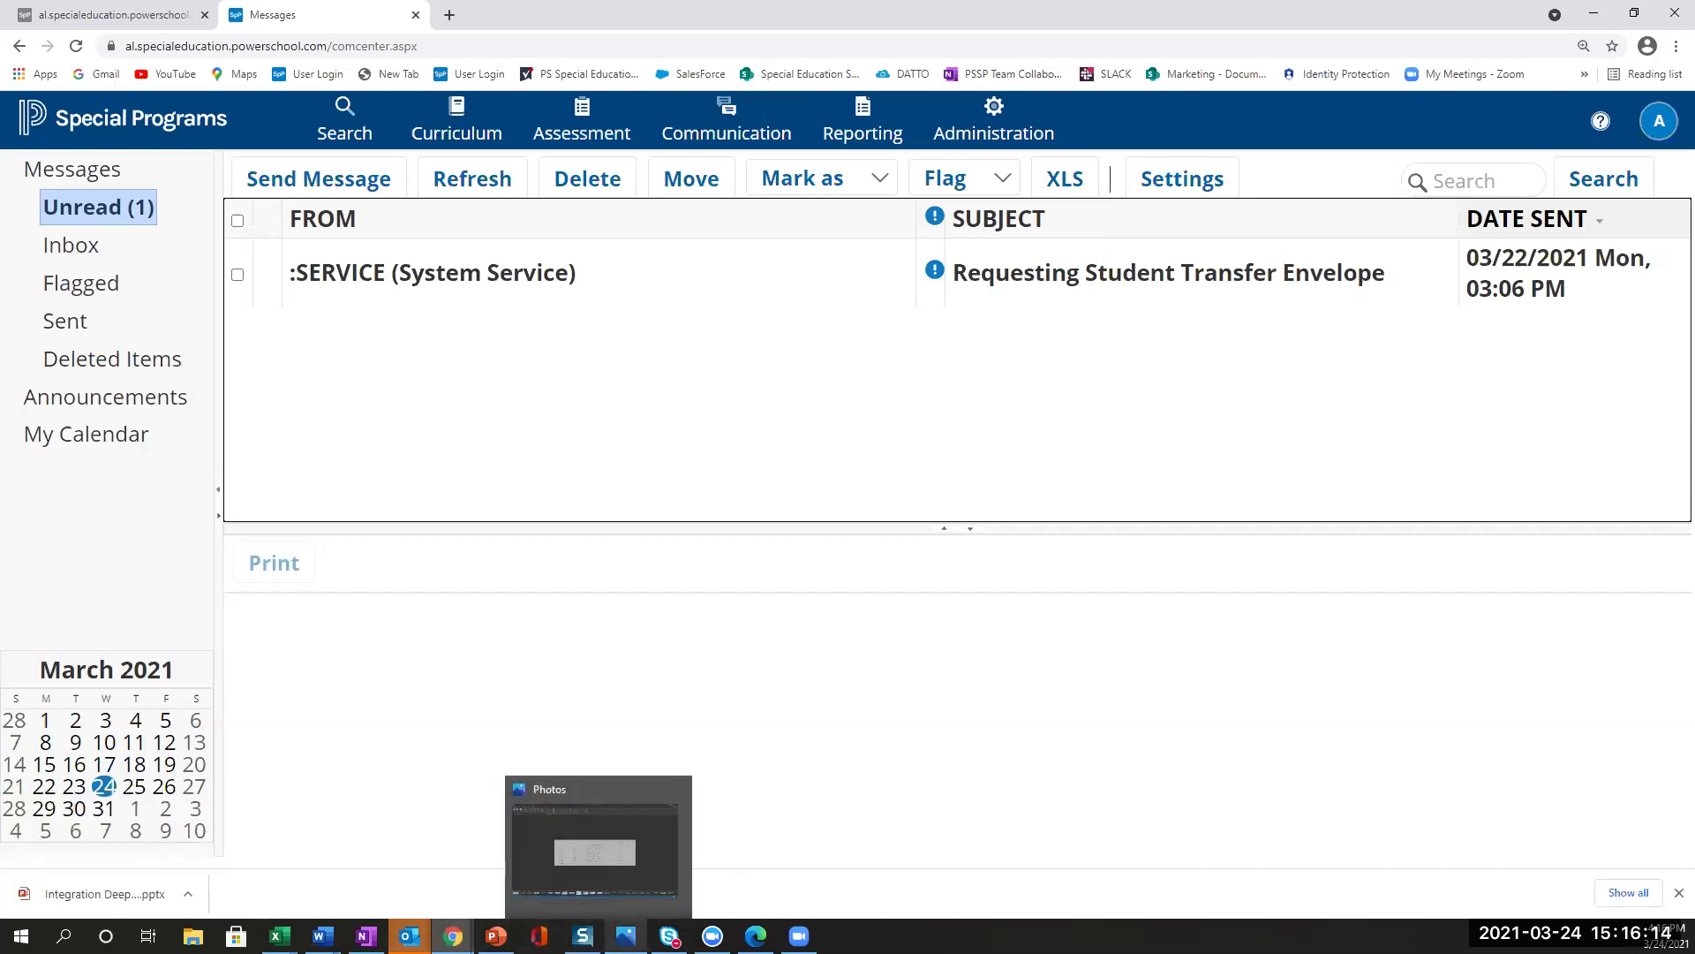
pyautogui.moveTo(322, 936)
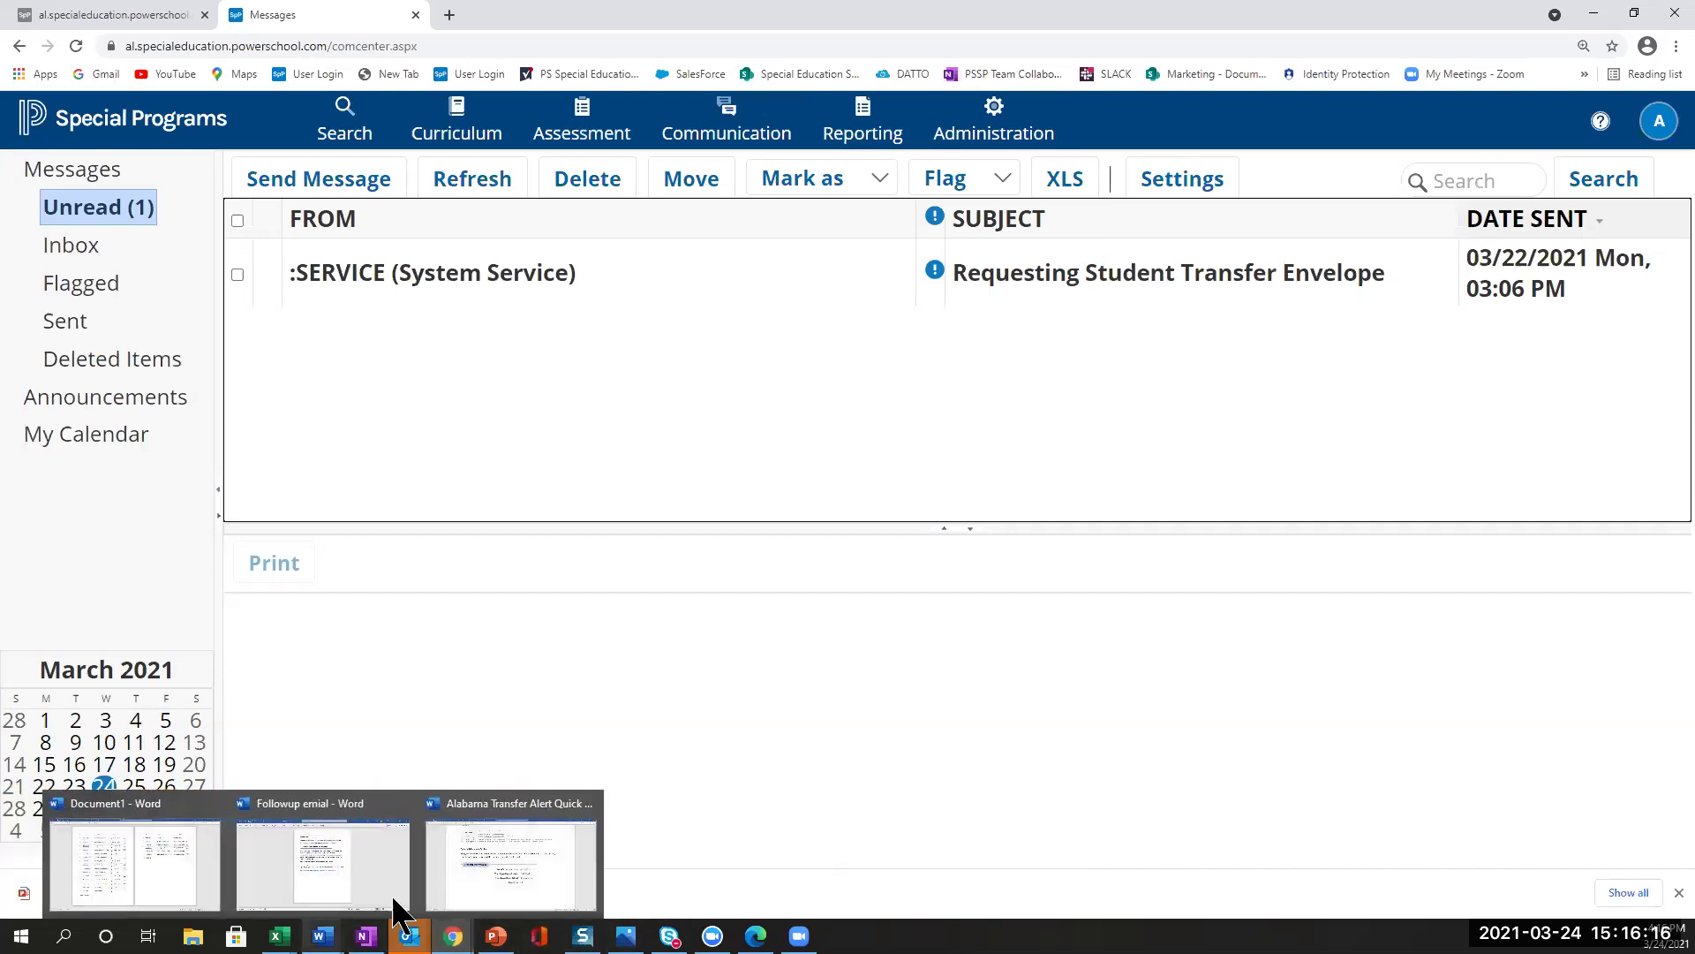
pyautogui.click(459, 878)
pyautogui.scroll(5, 619, 776)
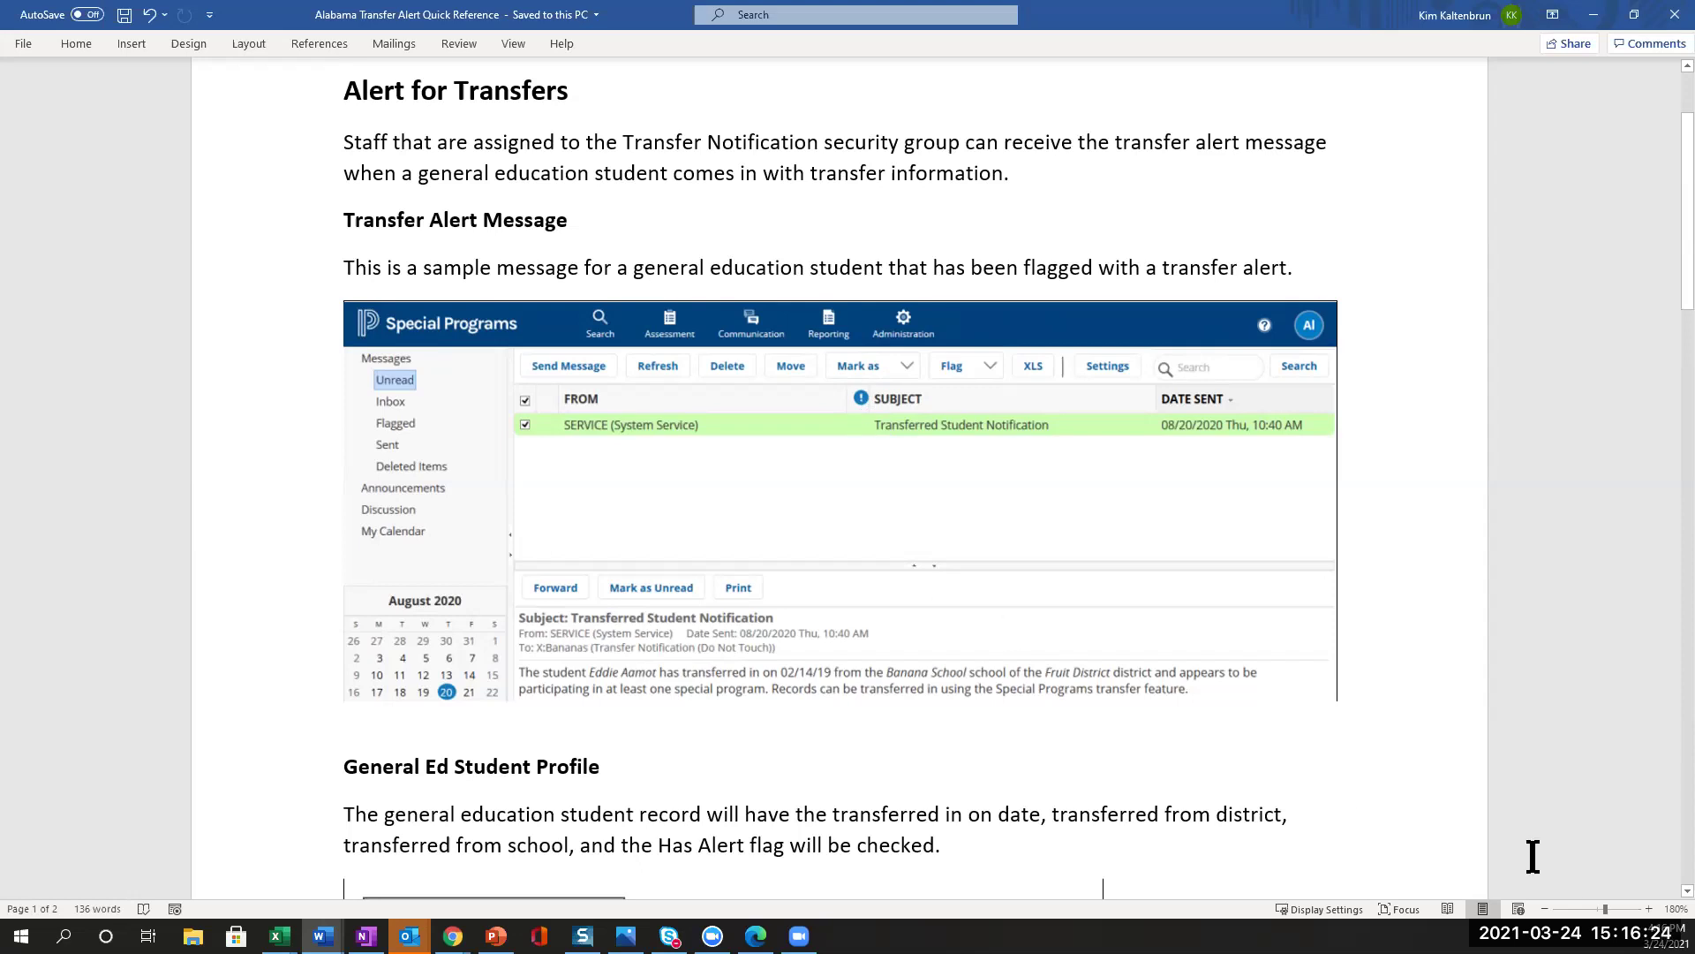
pyautogui.scroll(4, 947, 568)
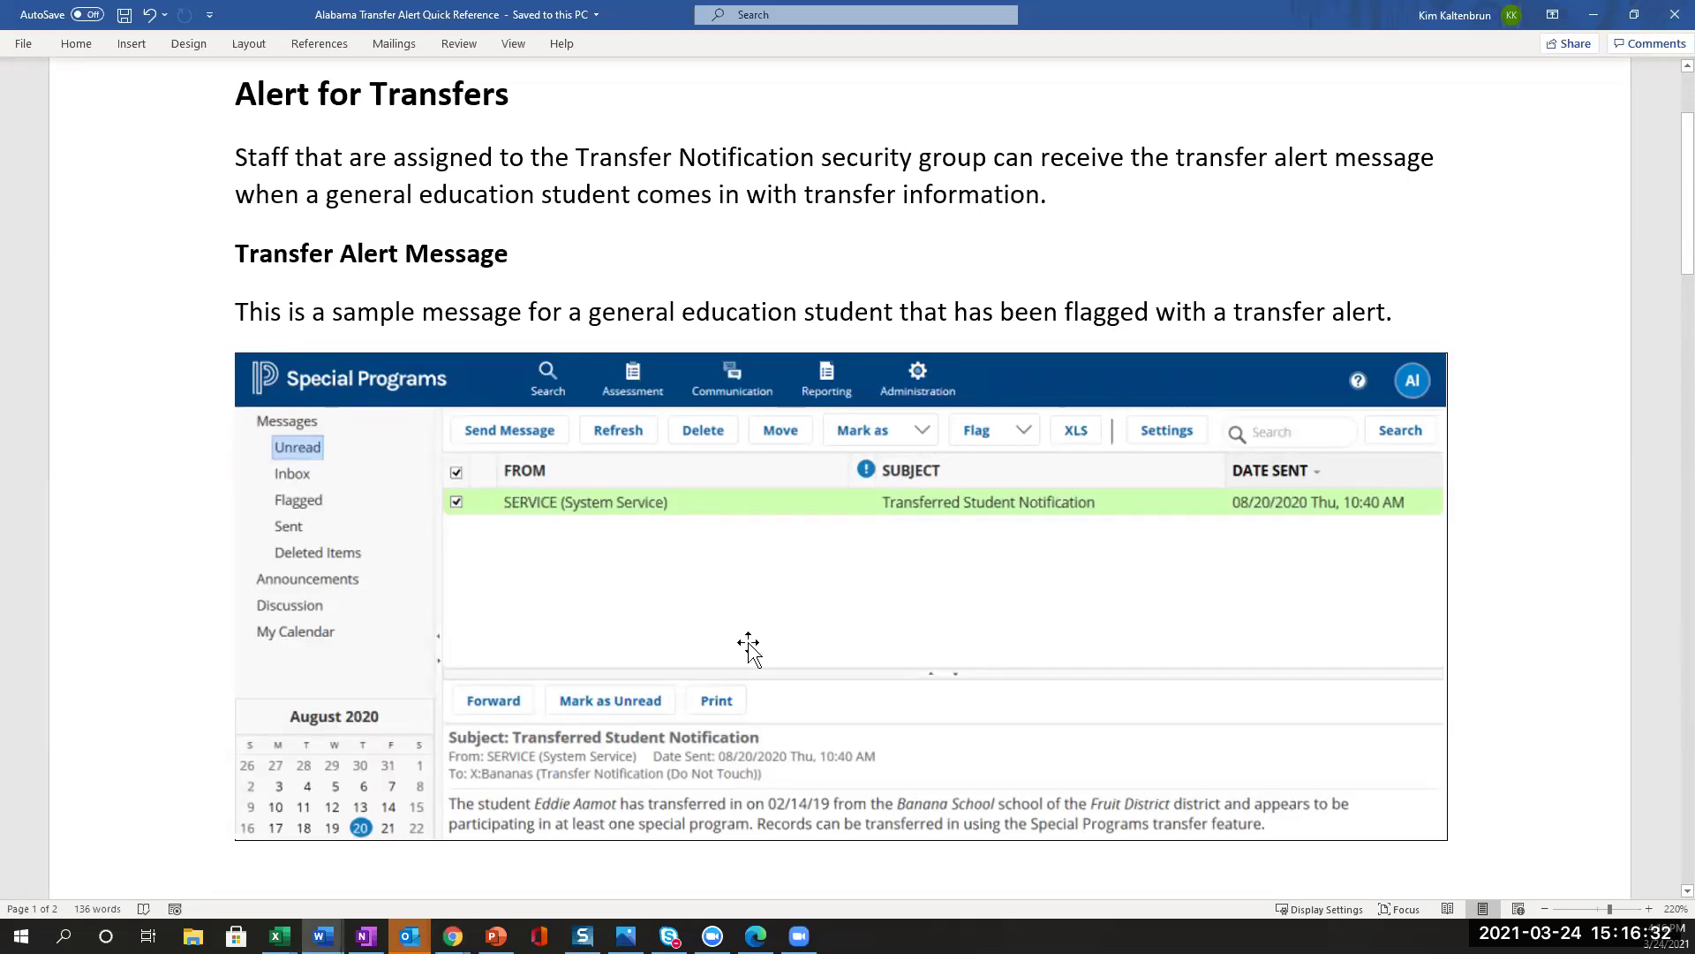
pyautogui.scroll(-2, 758, 728)
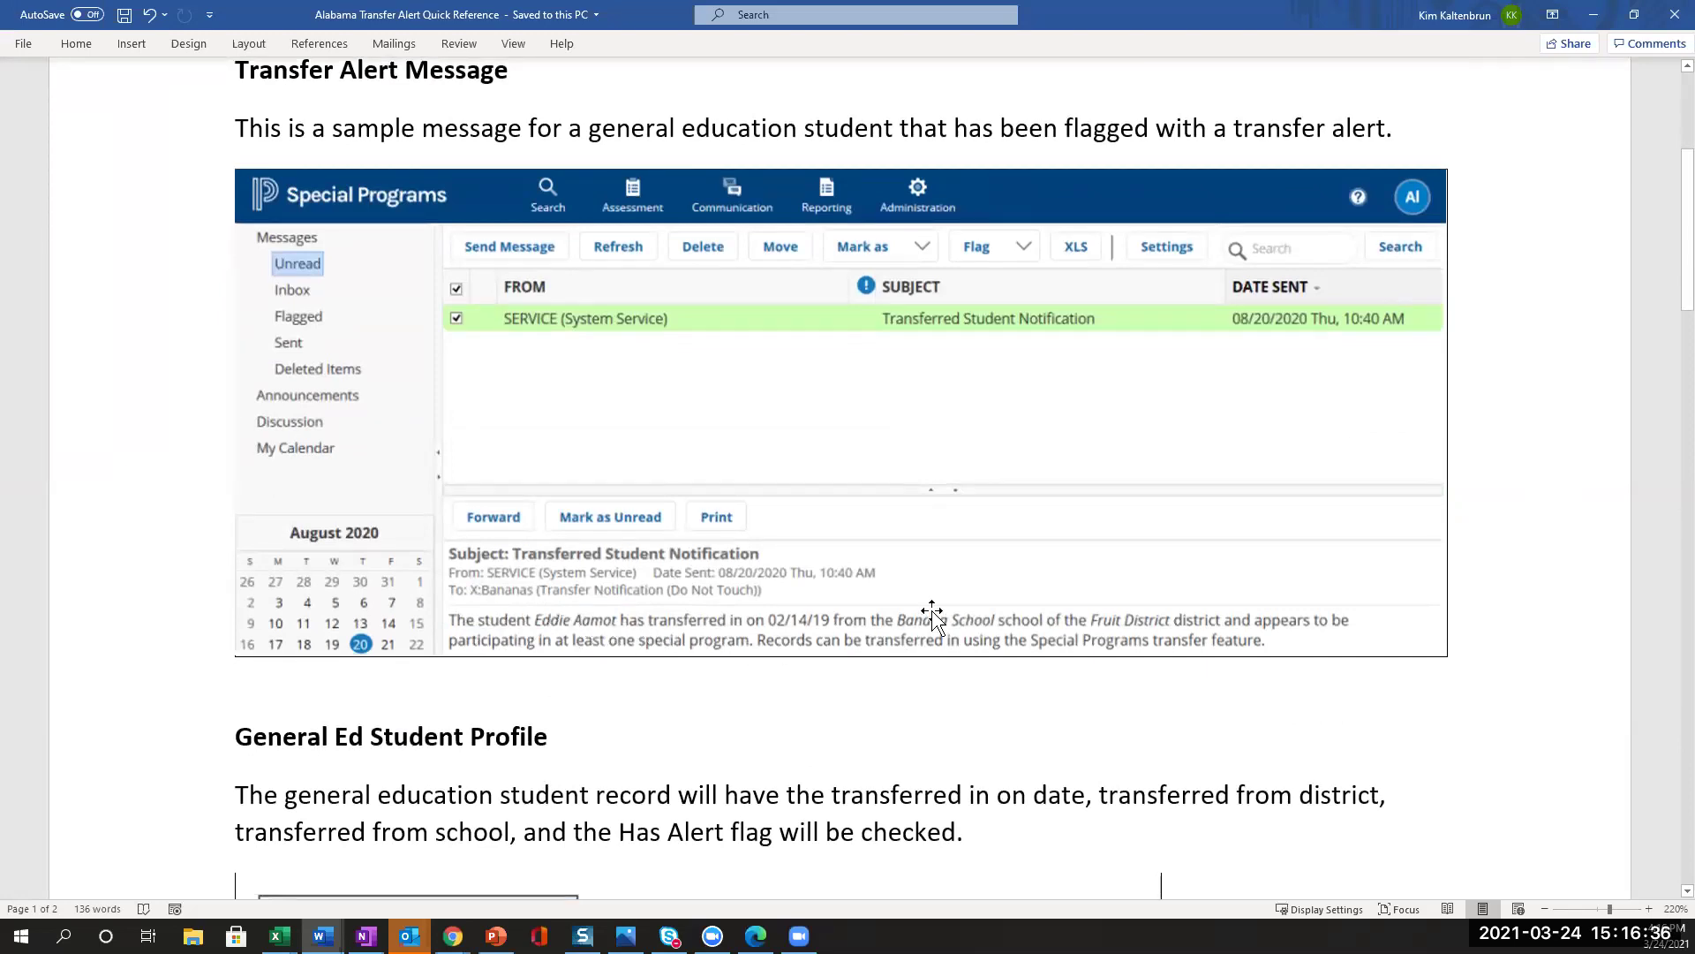
# - Select the sample transfer message screenshot and move down to the Student Demographic Profile section
pyautogui.click(1196, 629)
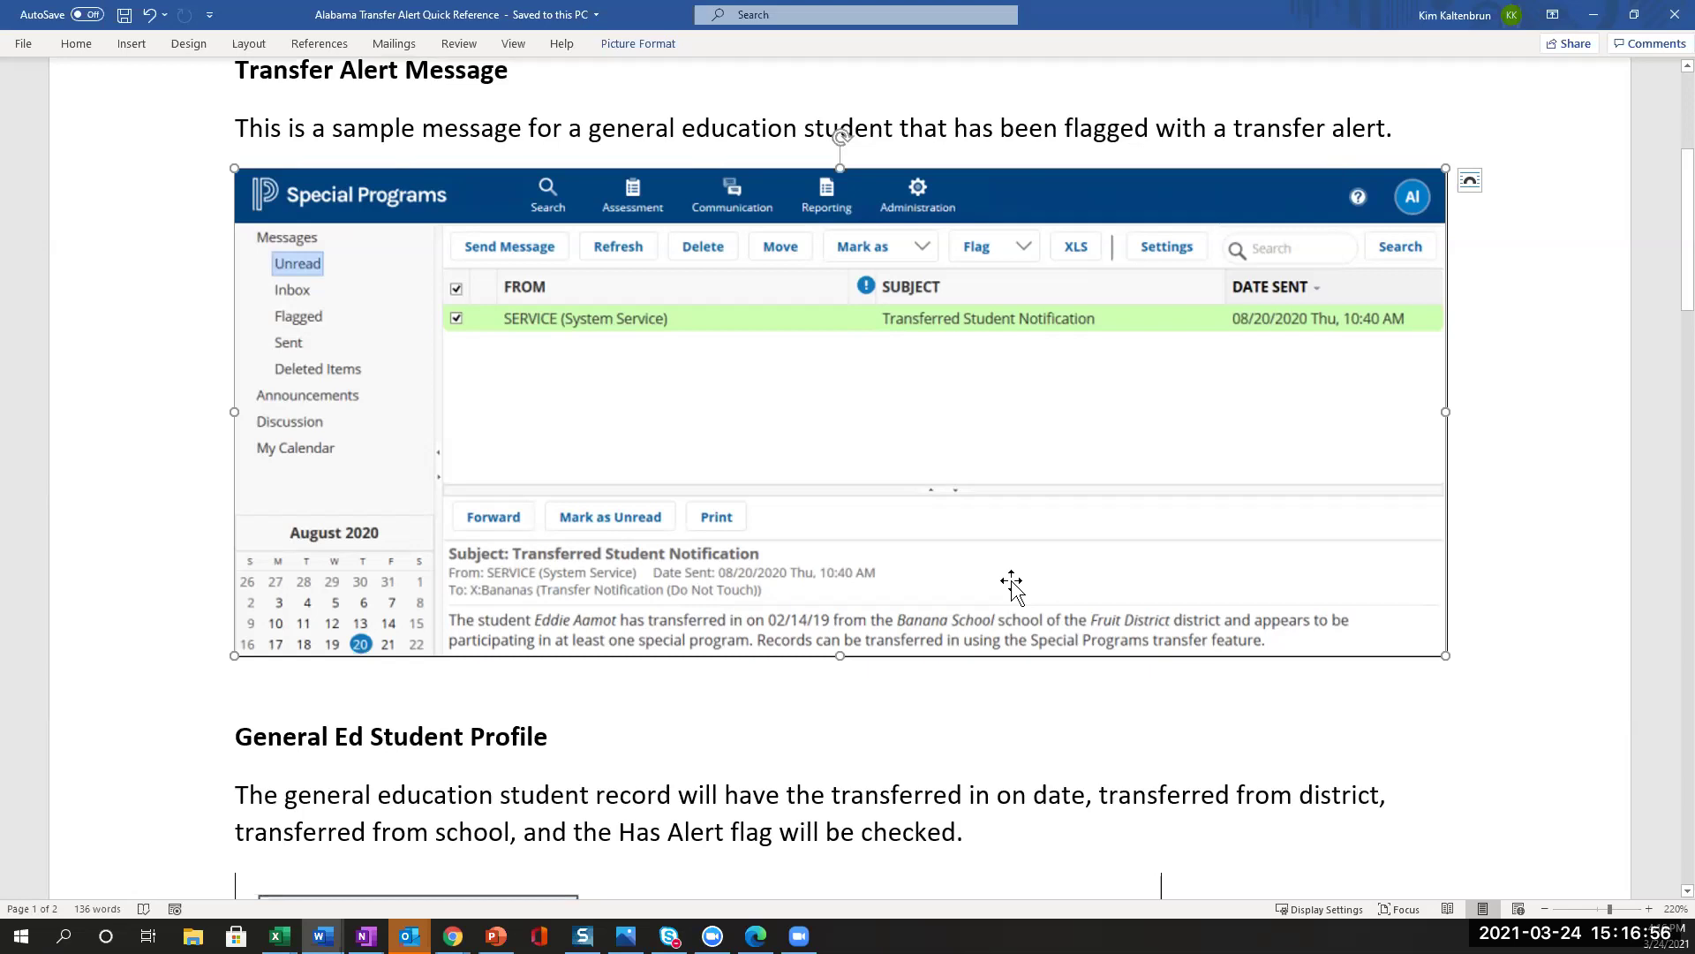
pyautogui.scroll(-10, 1012, 583)
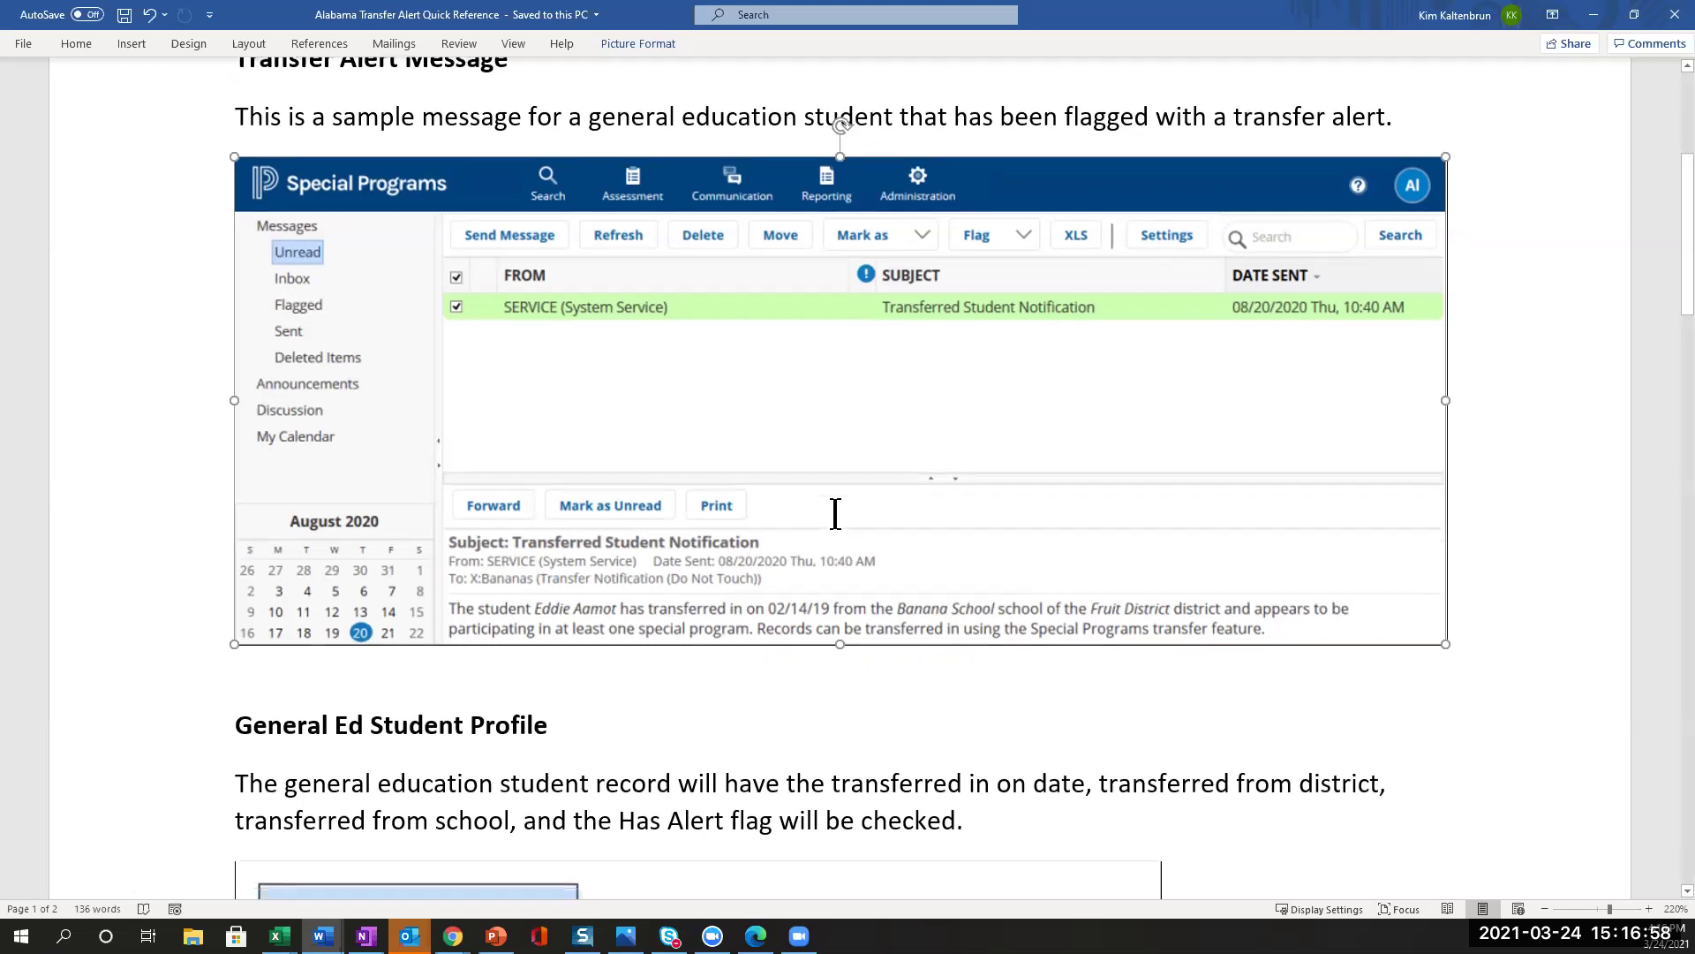
pyautogui.scroll(-6, 799, 792)
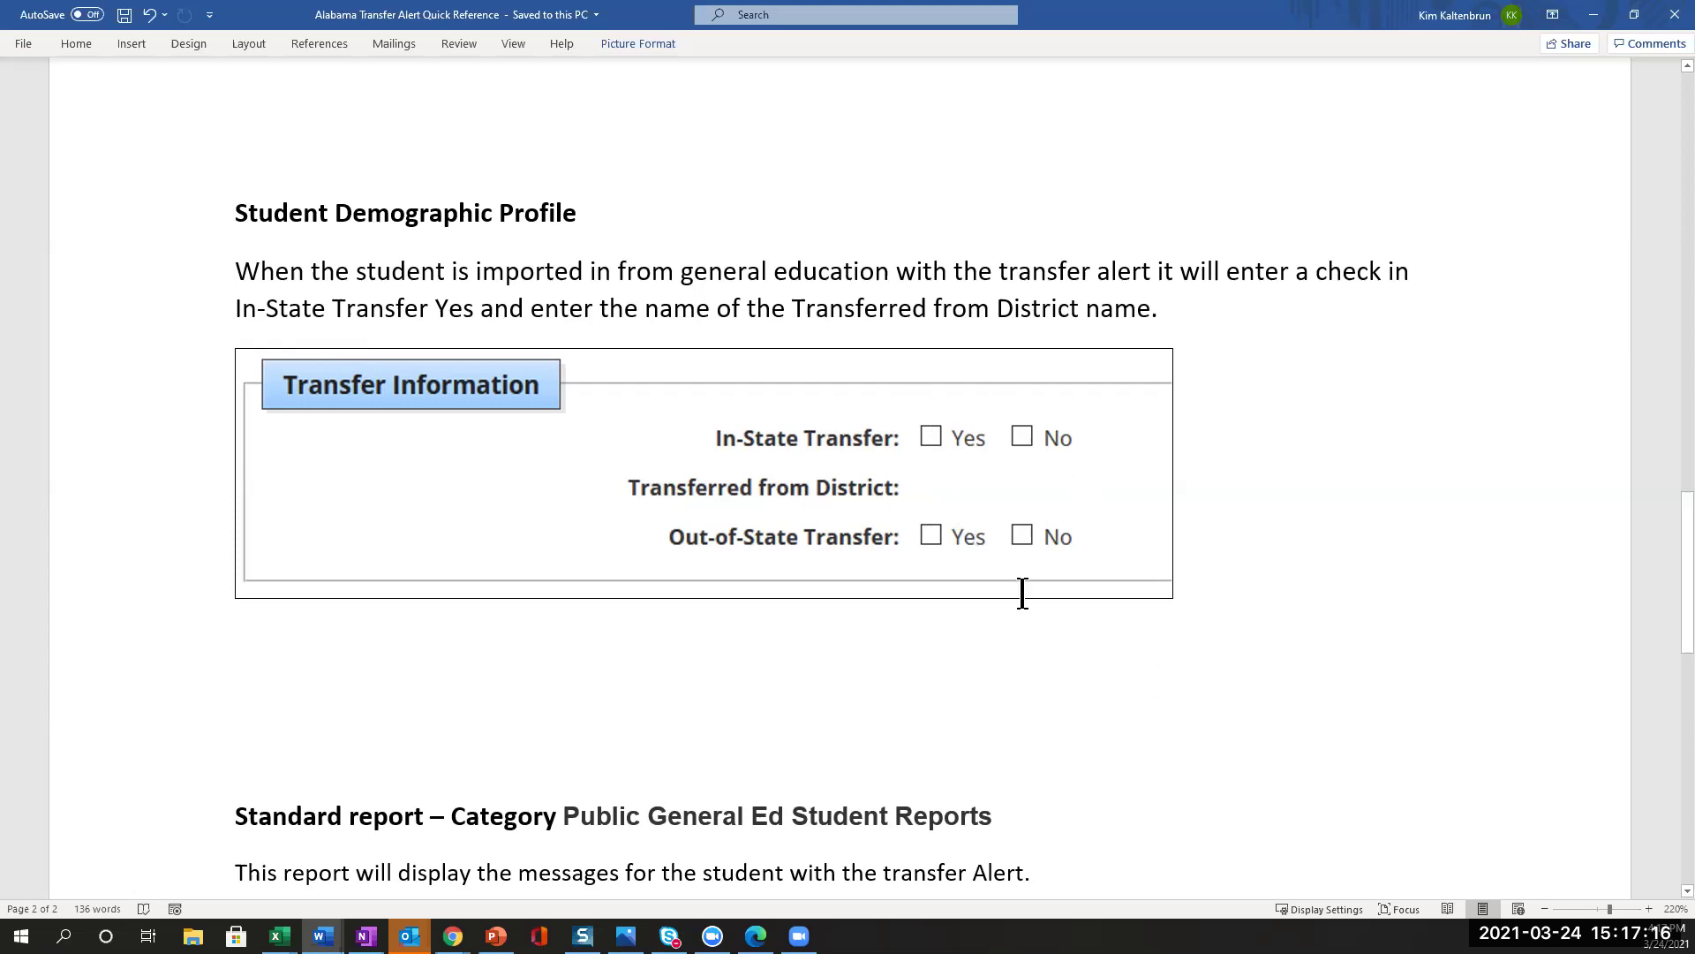
pyautogui.scroll(-5, 1147, 681)
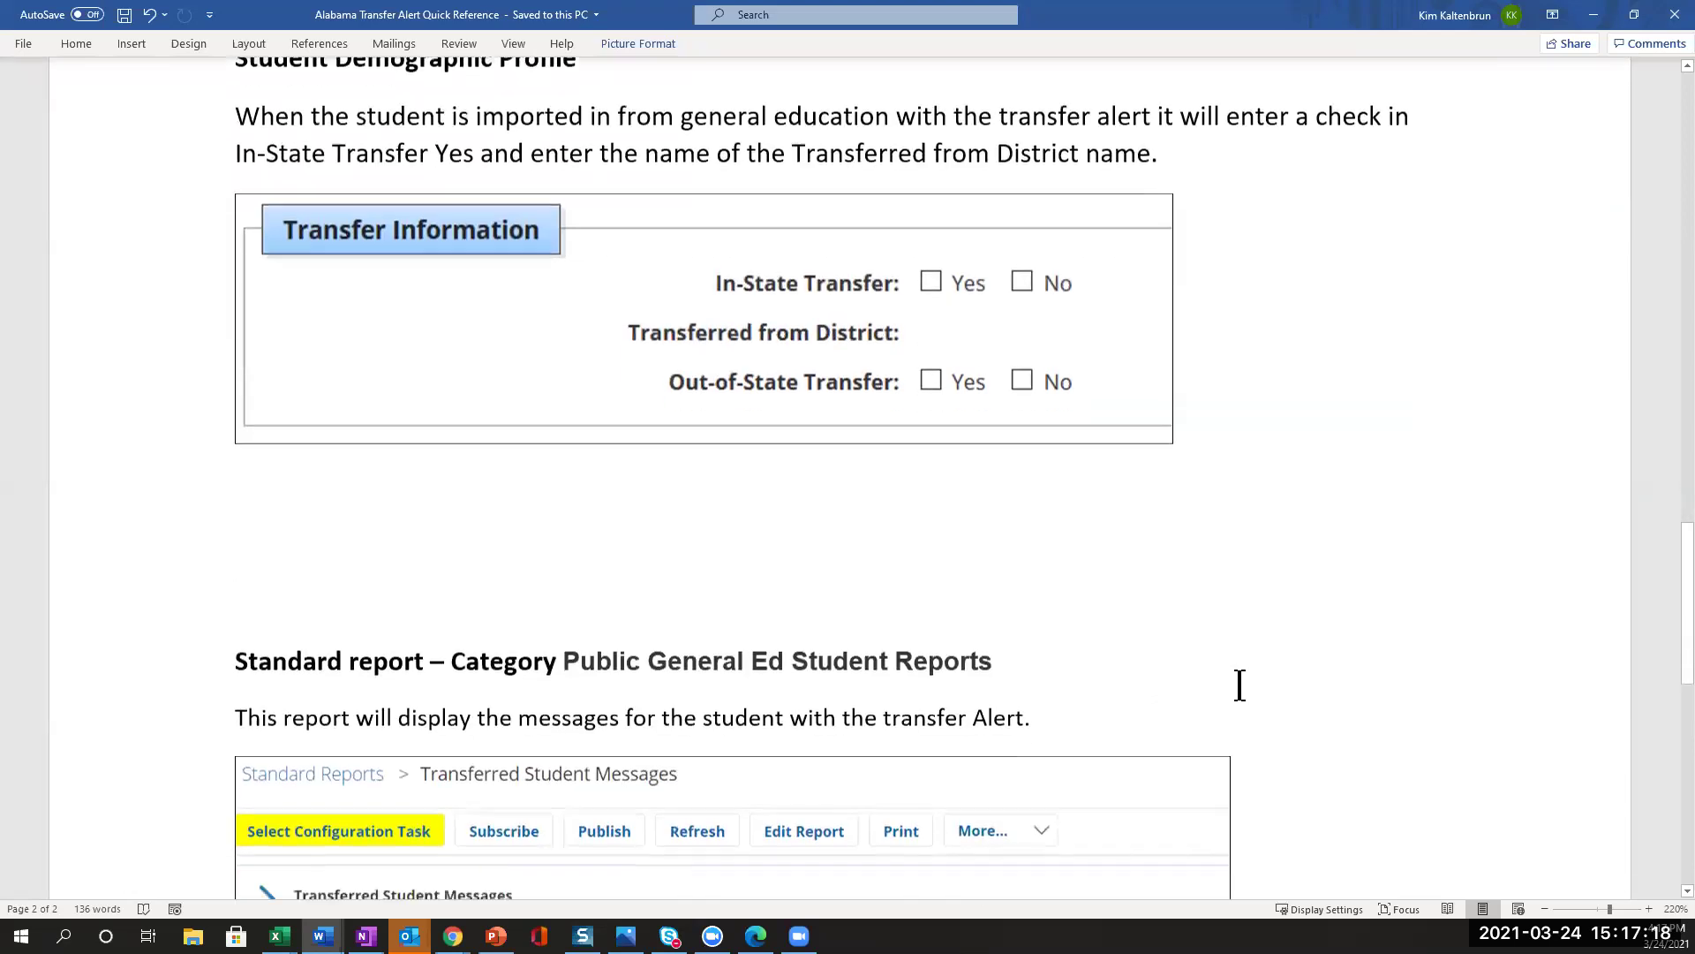
pyautogui.scroll(-8, 1240, 685)
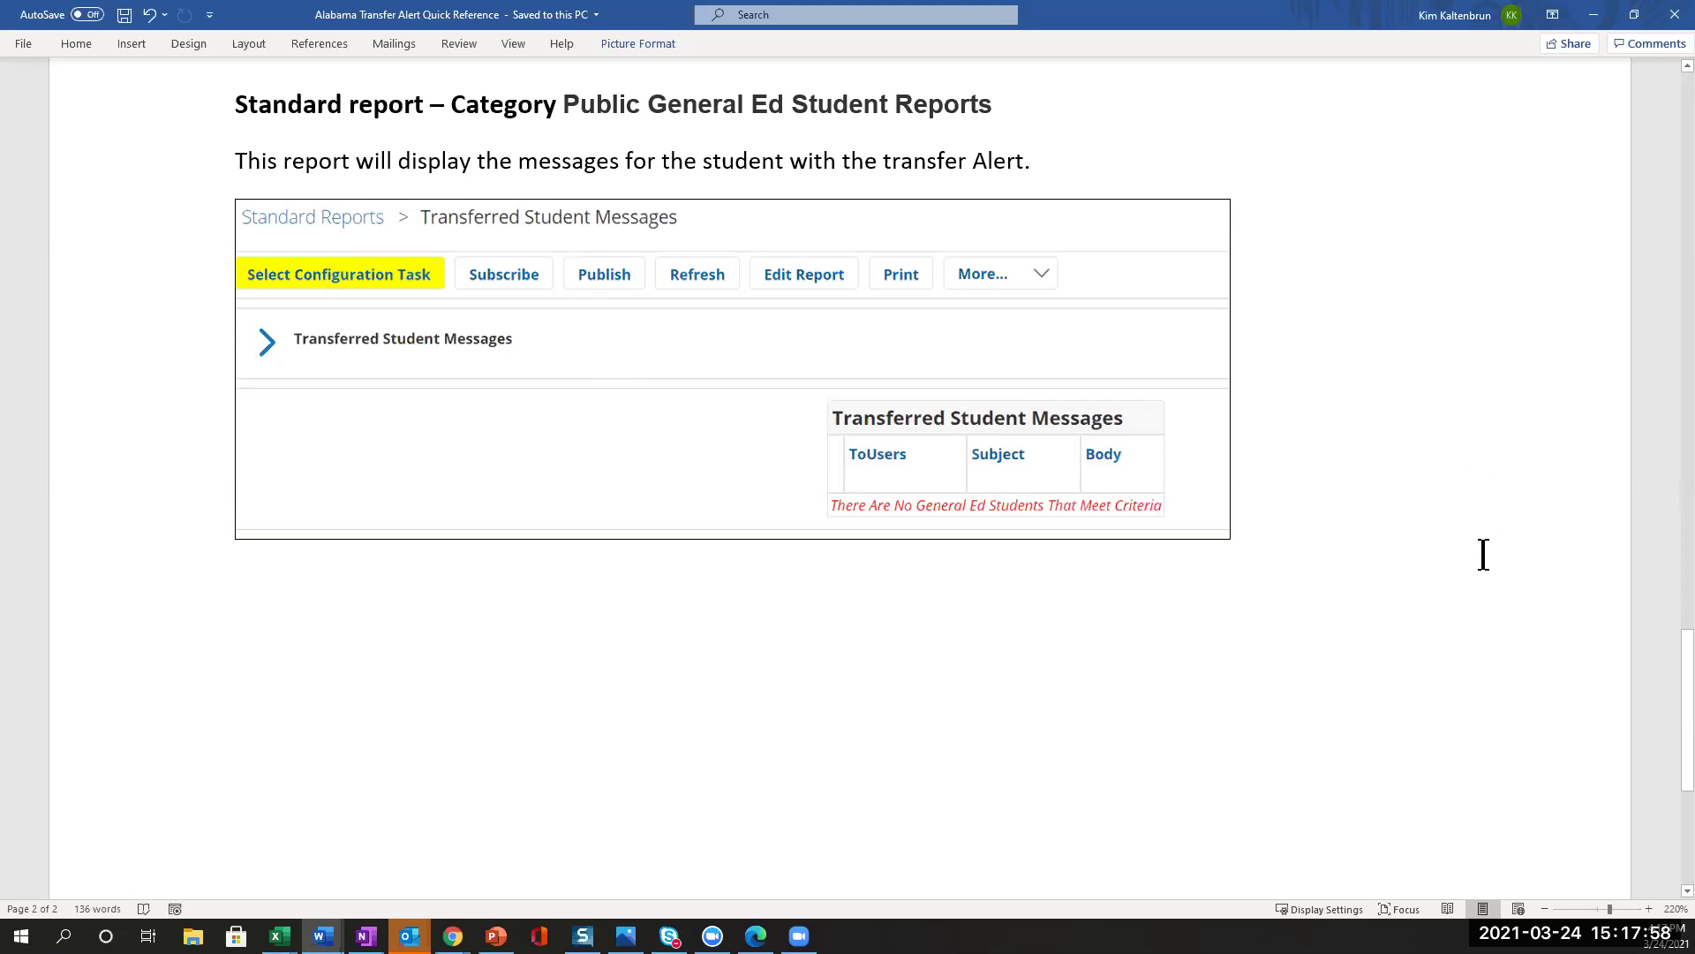
pyautogui.scroll(2, 707, 427)
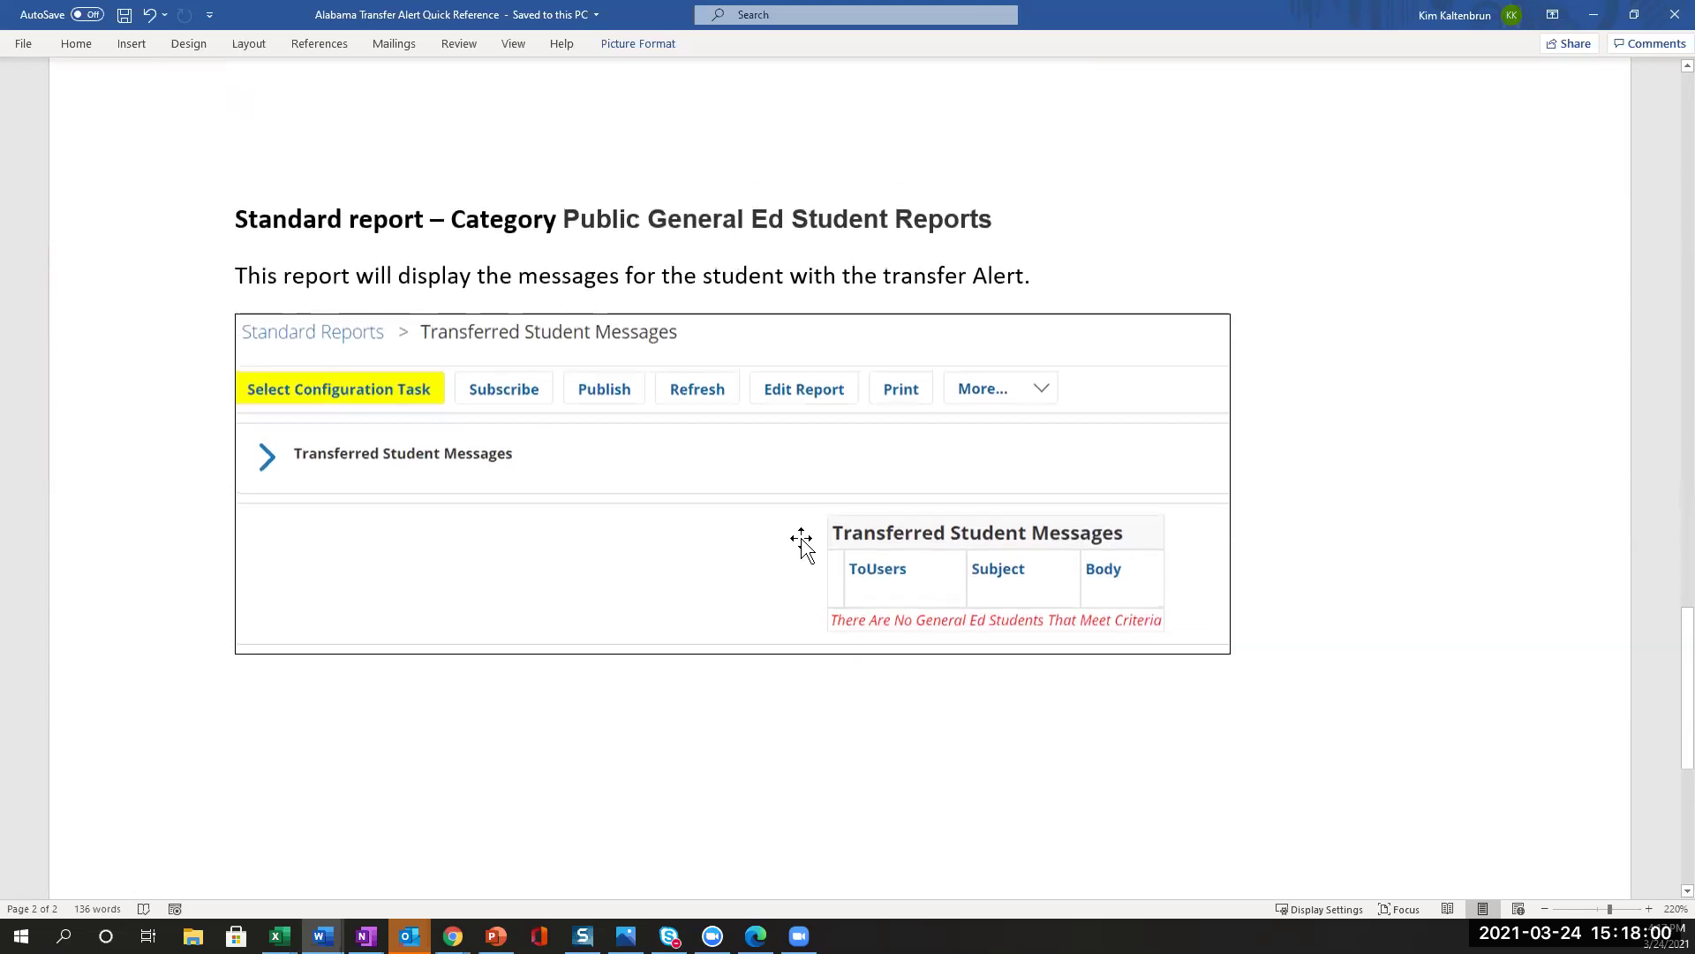
pyautogui.scroll(8, 1290, 795)
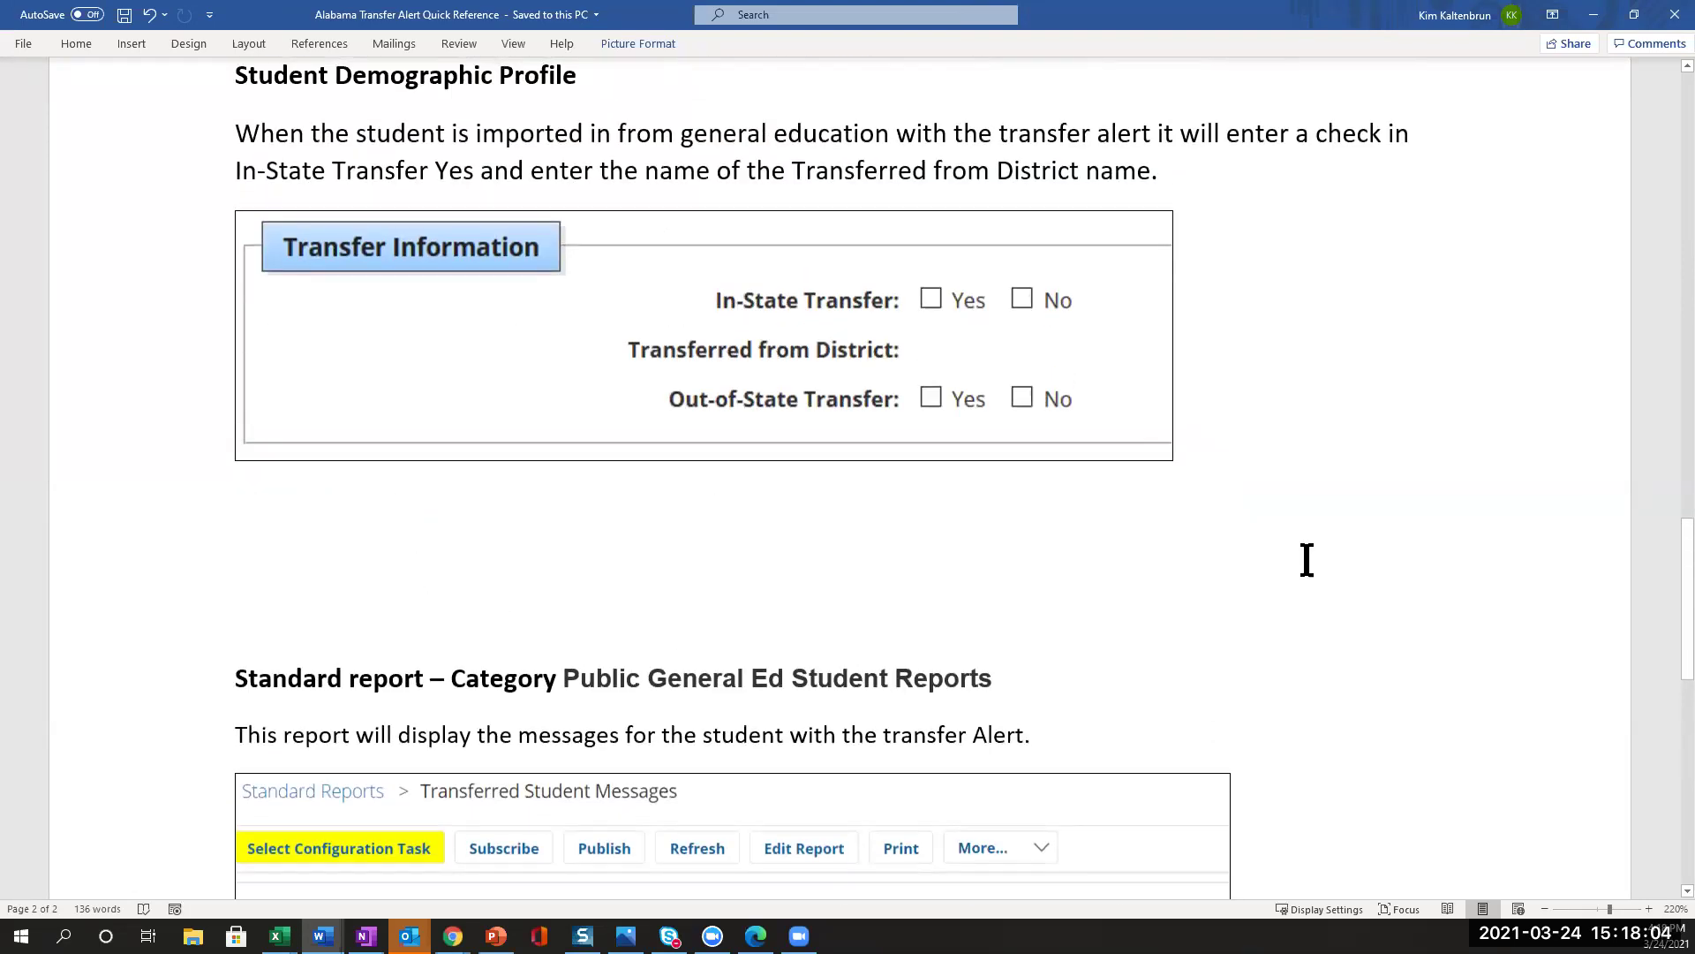
pyautogui.scroll(15, 674, 541)
pyautogui.scroll(15, 654, 553)
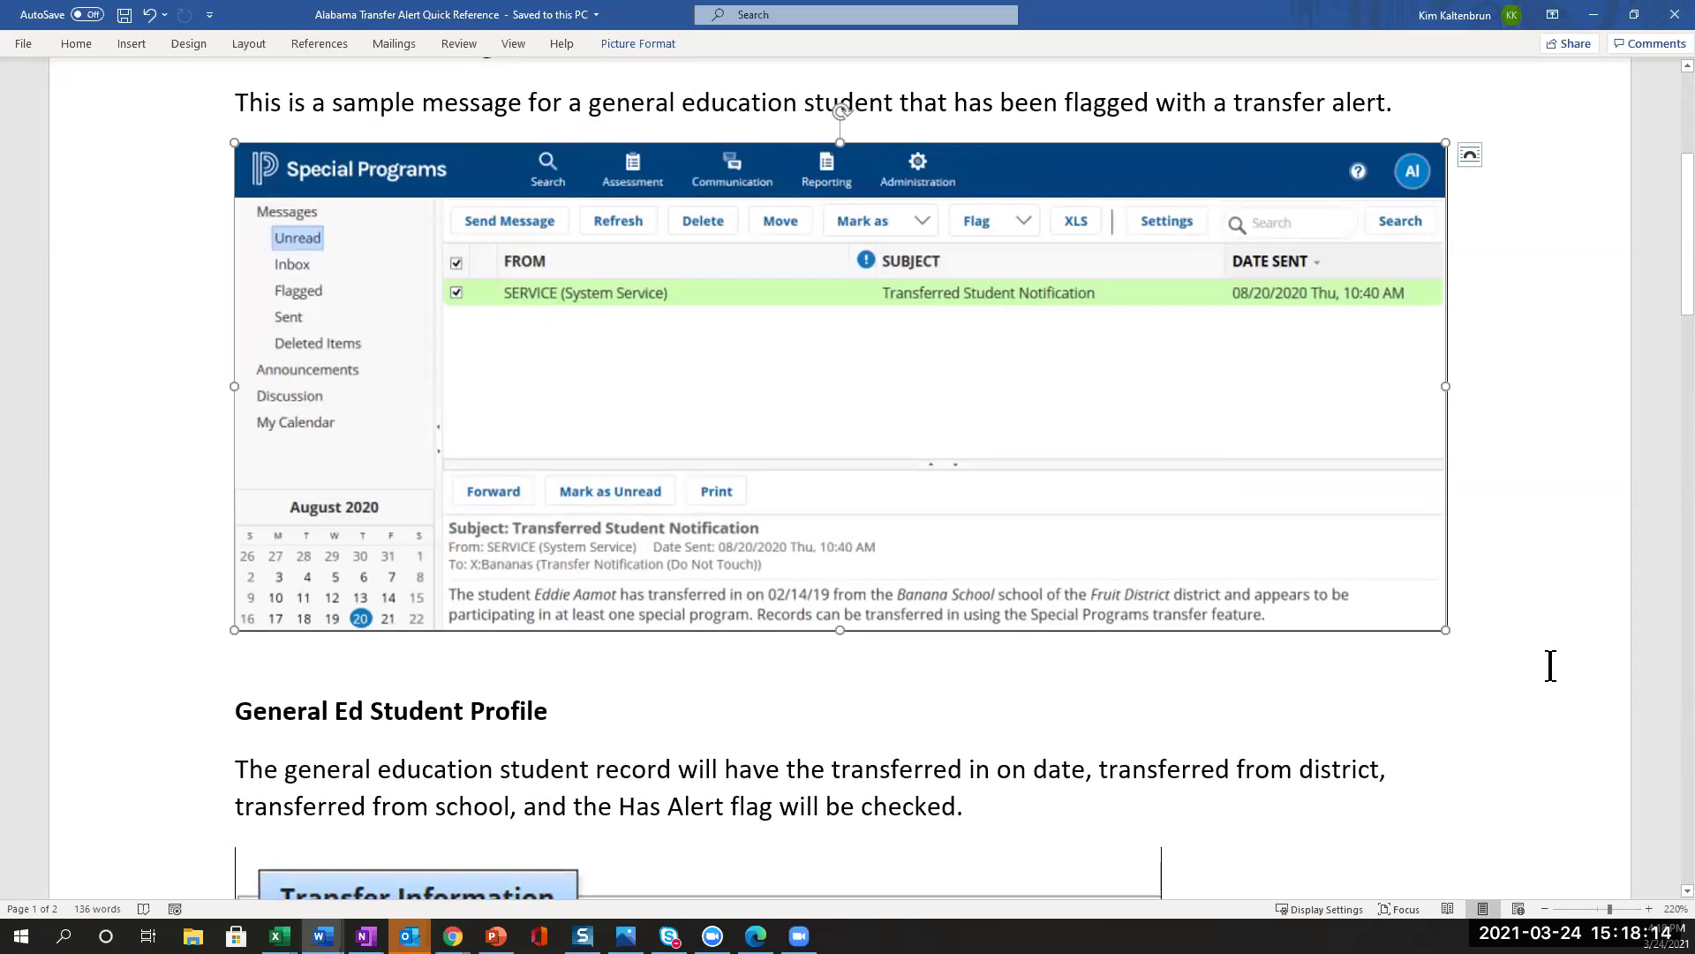
pyautogui.scroll(3, 1090, 492)
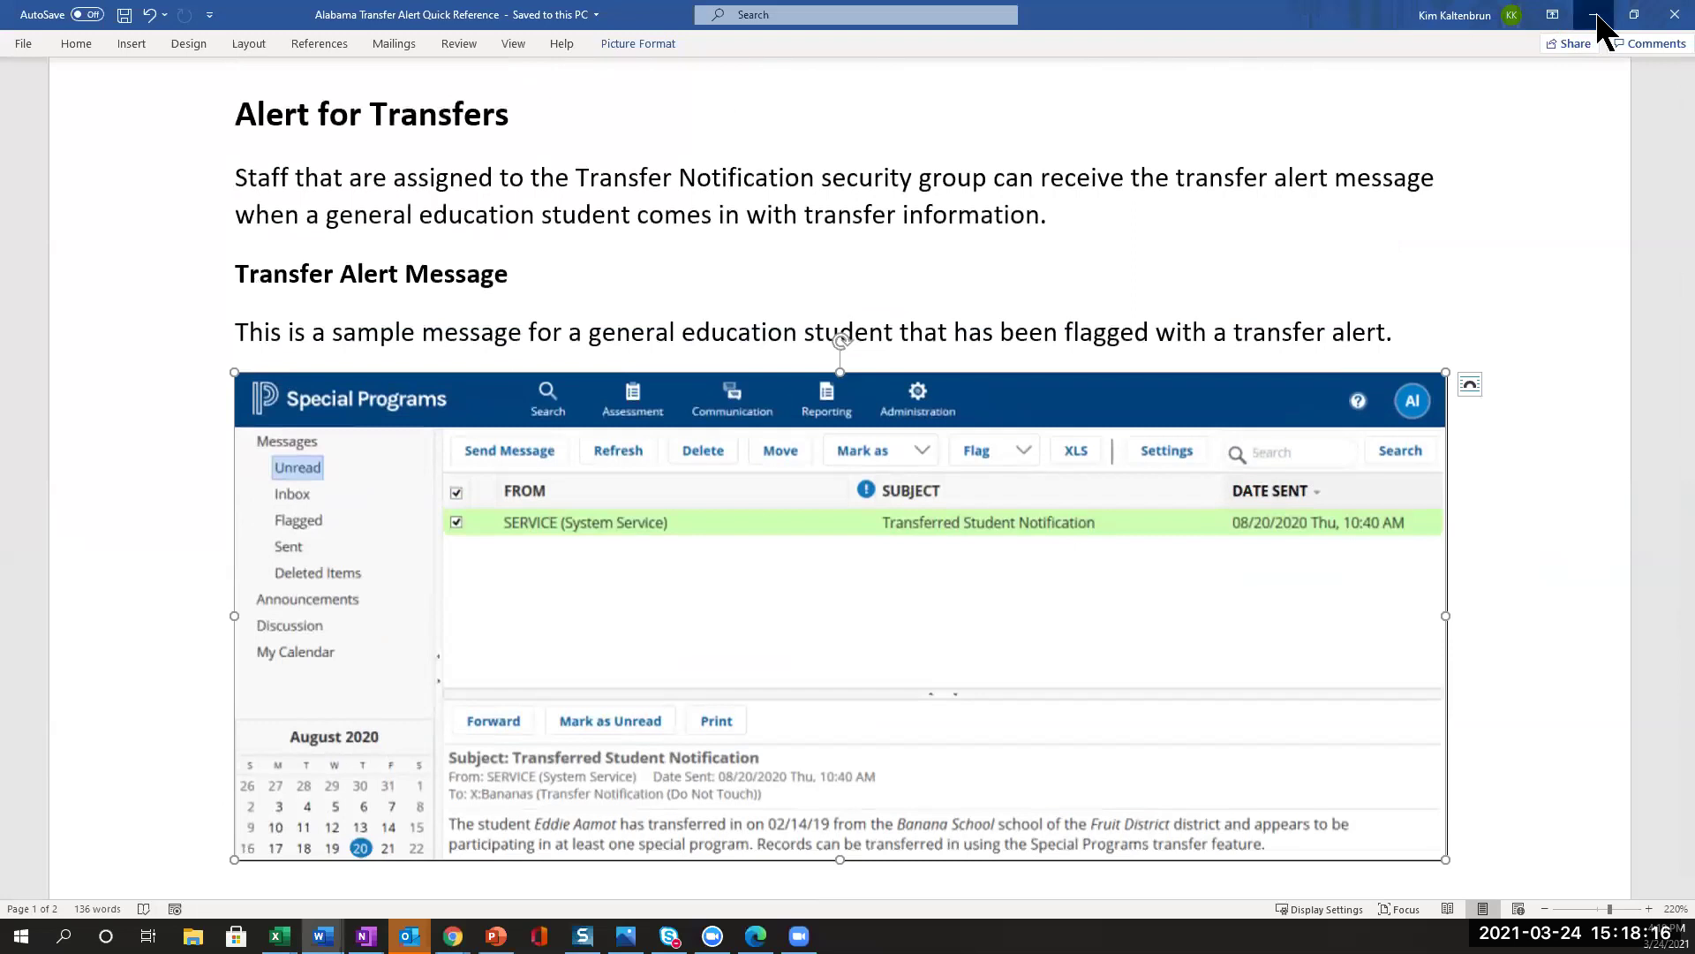
# - Return to Special Programs, open Administration > Utilities with Students kept, and list the student utilities
pyautogui.click(1596, 15)
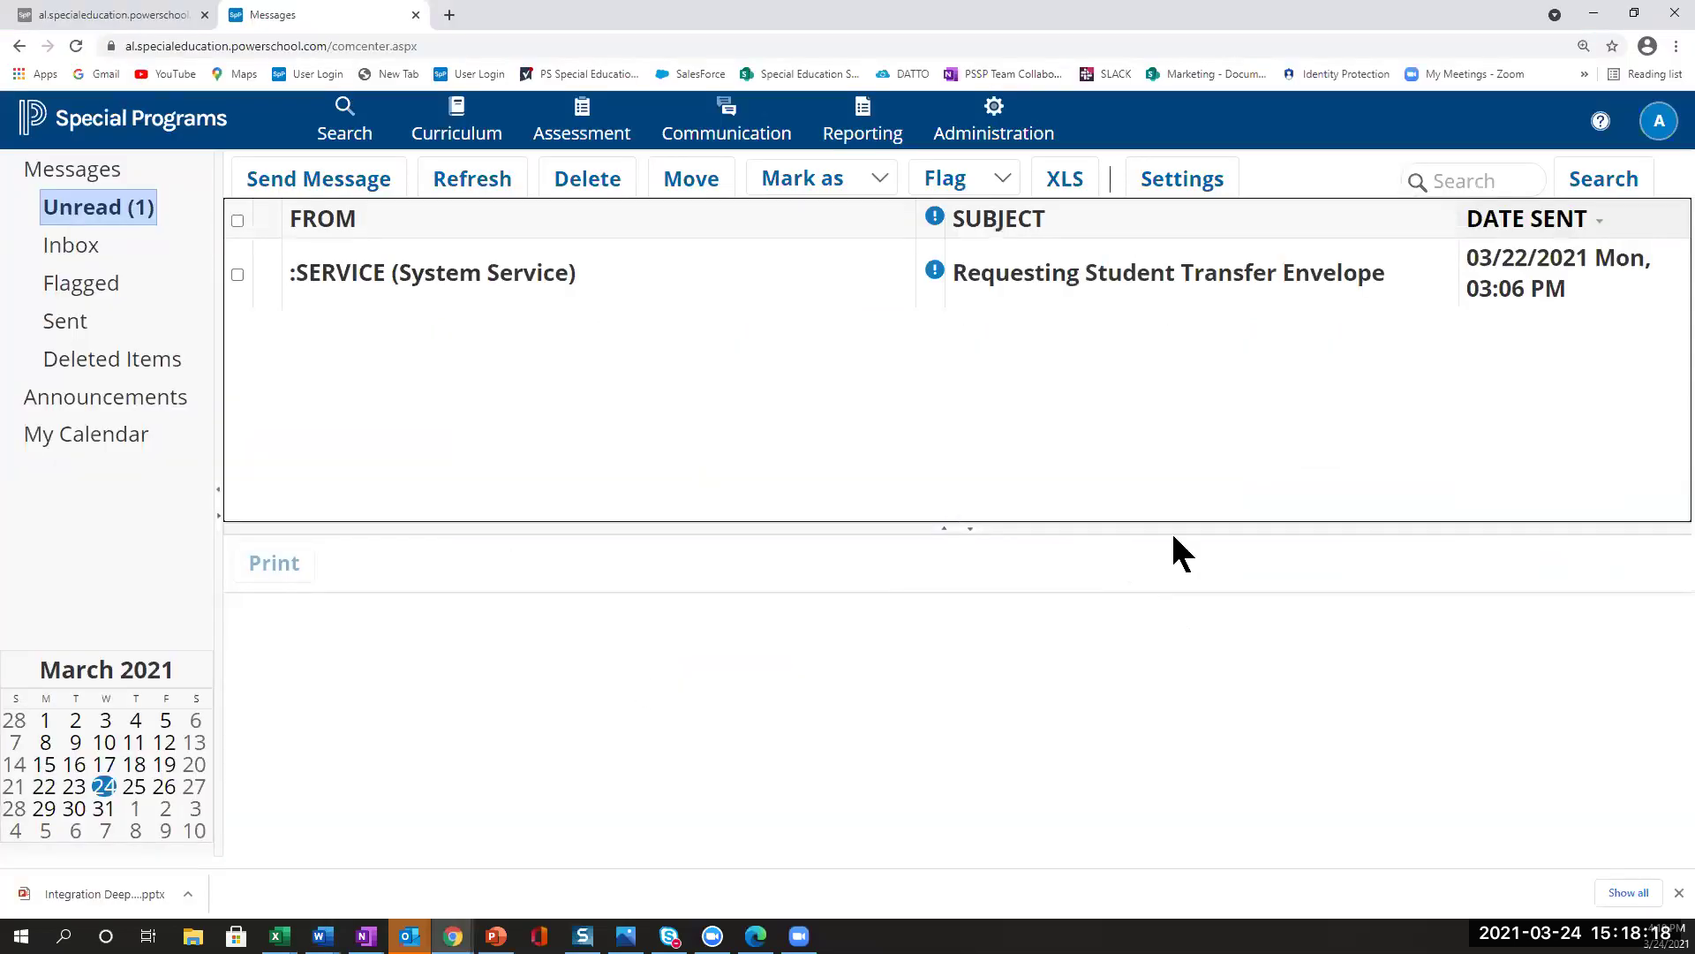
pyautogui.moveTo(993, 142)
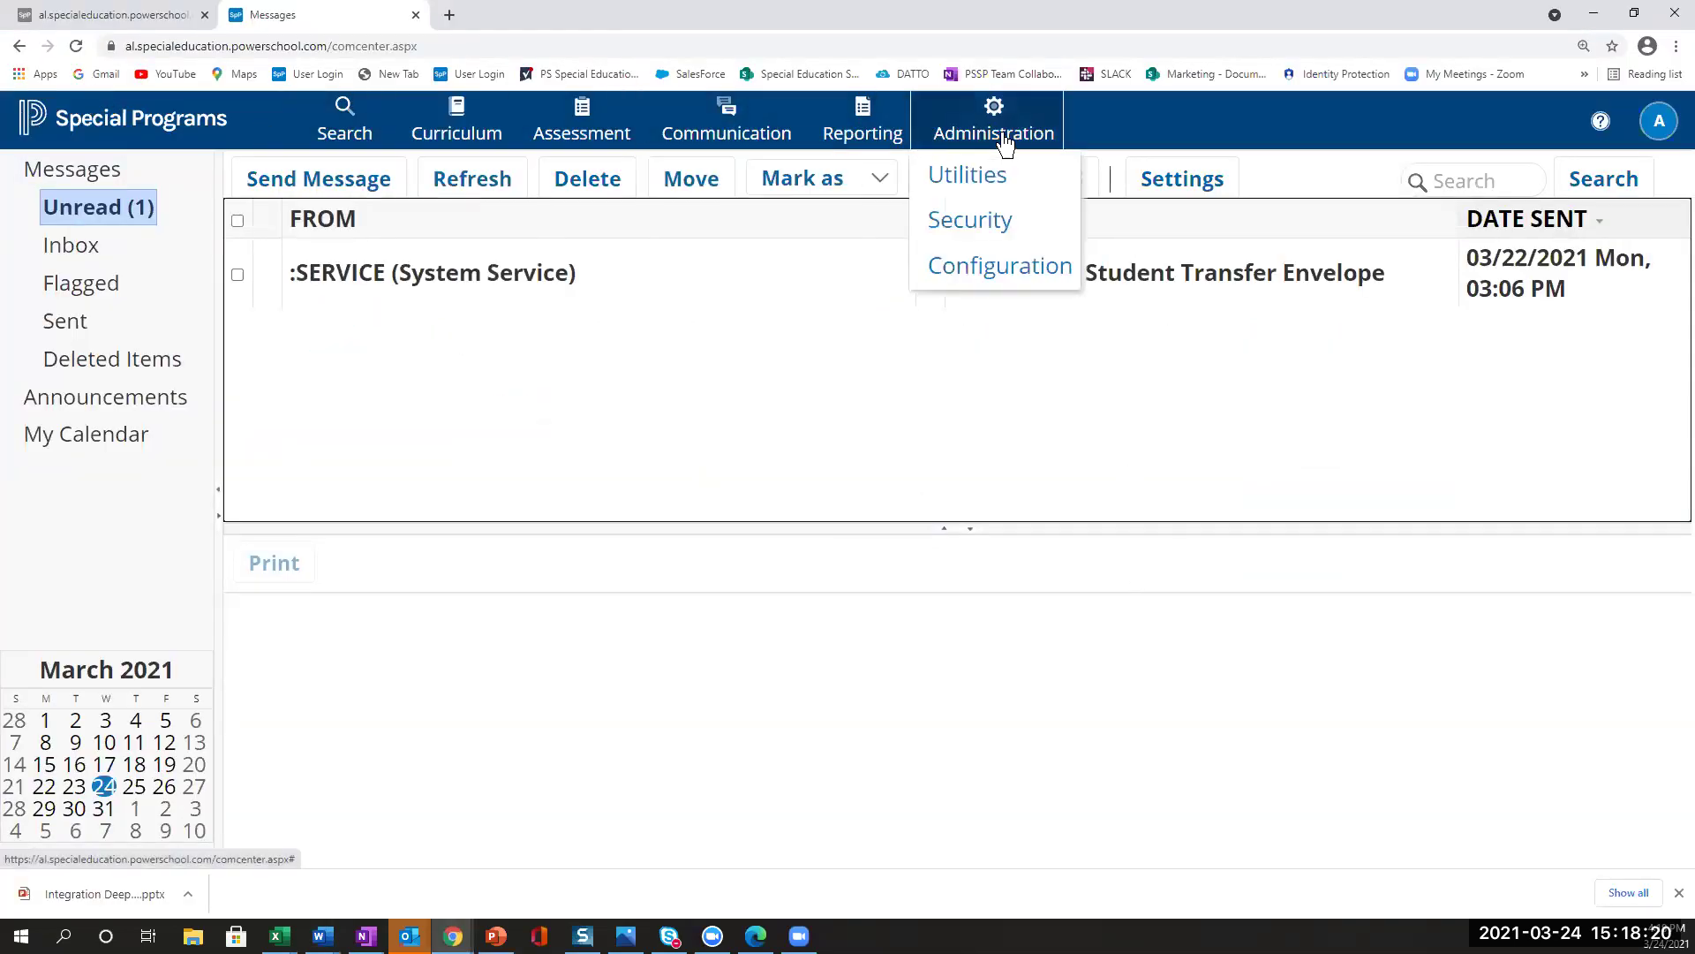
pyautogui.click(977, 177)
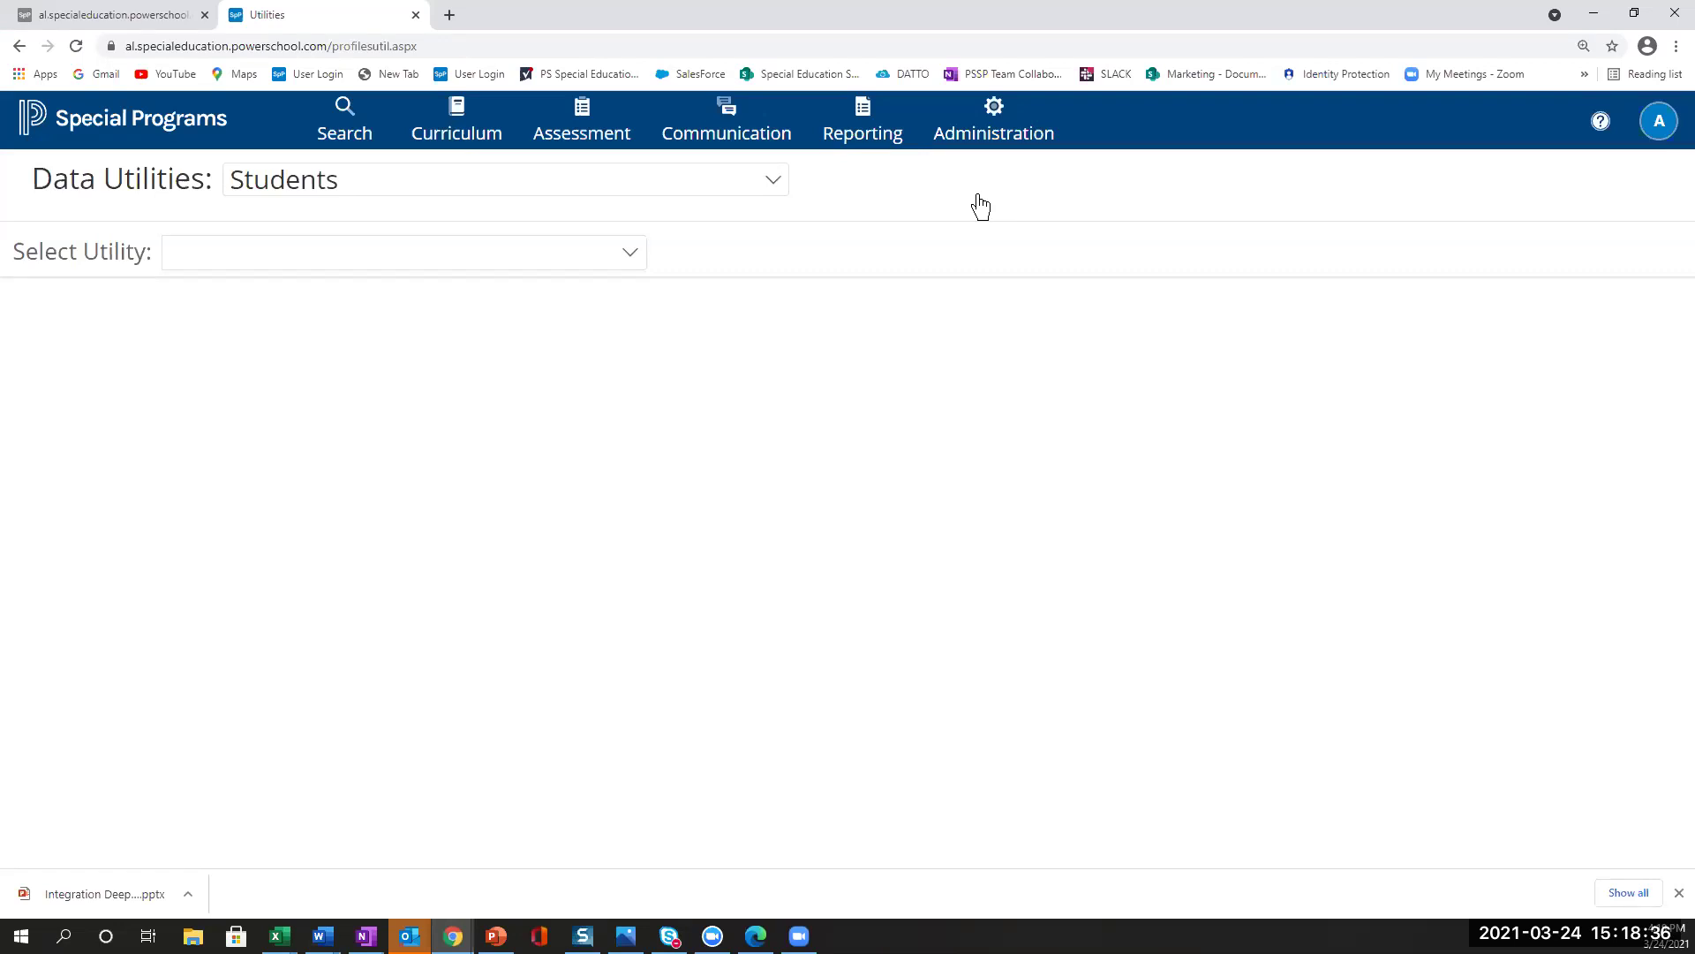
pyautogui.click(465, 194)
pyautogui.click(986, 380)
pyautogui.click(291, 252)
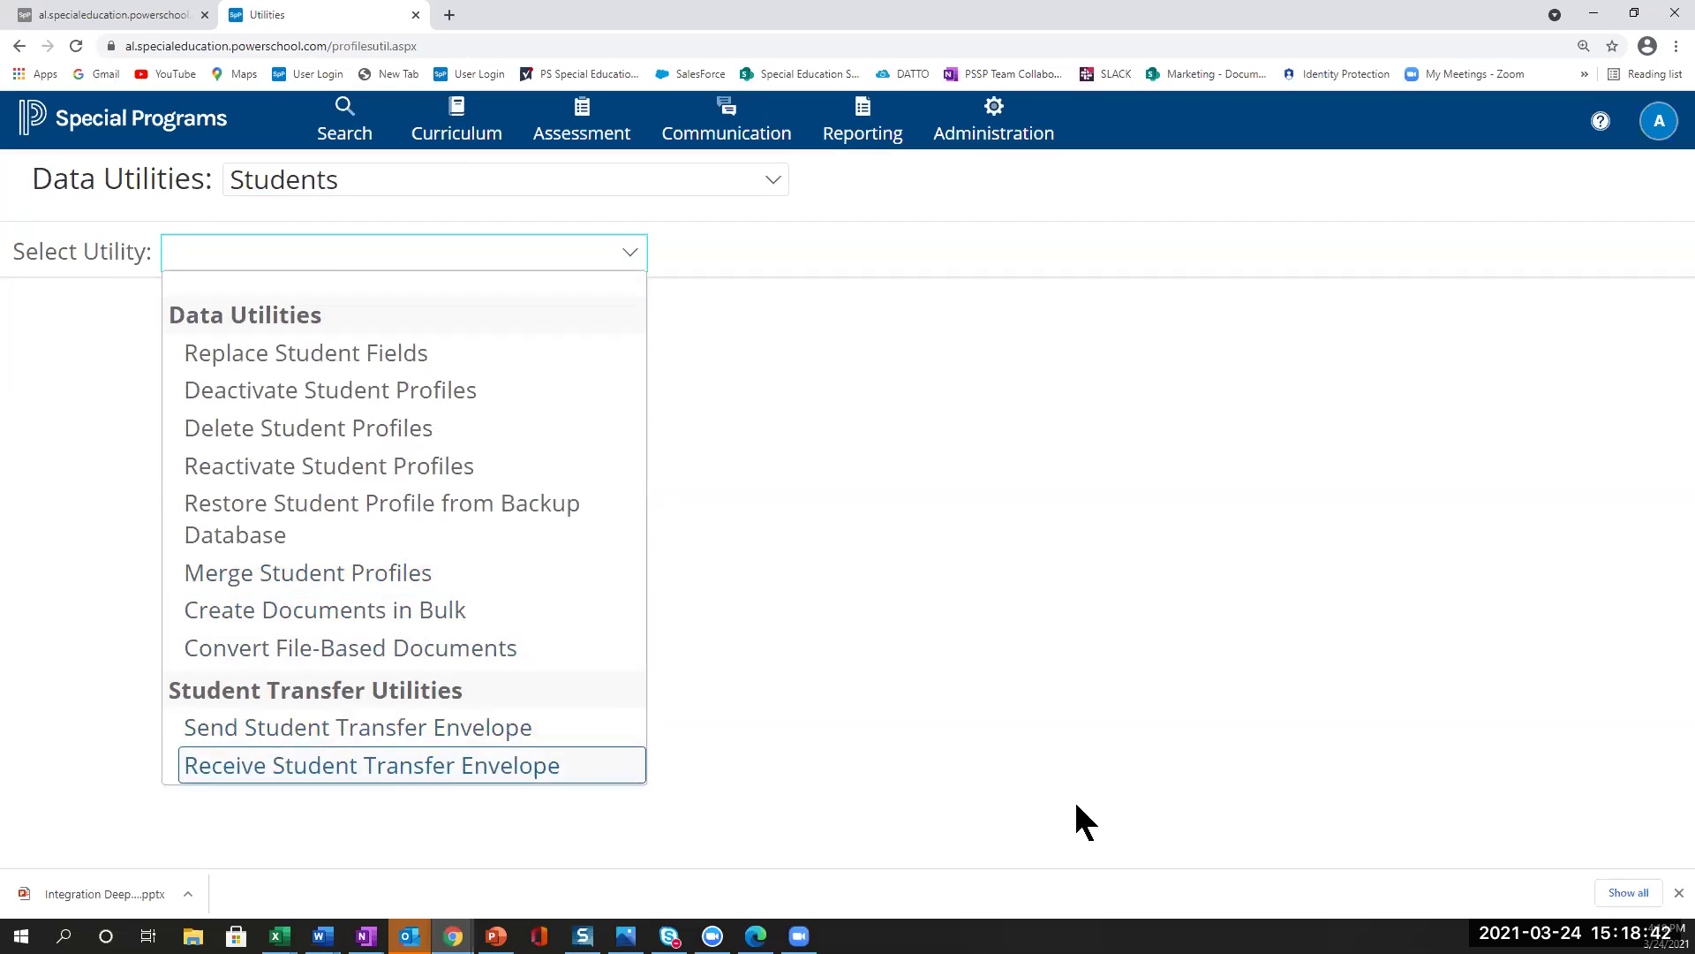
# - Choose Receive Student Transfer Envelope and open Upload Individual Student Transfer Package File
pyautogui.click(353, 766)
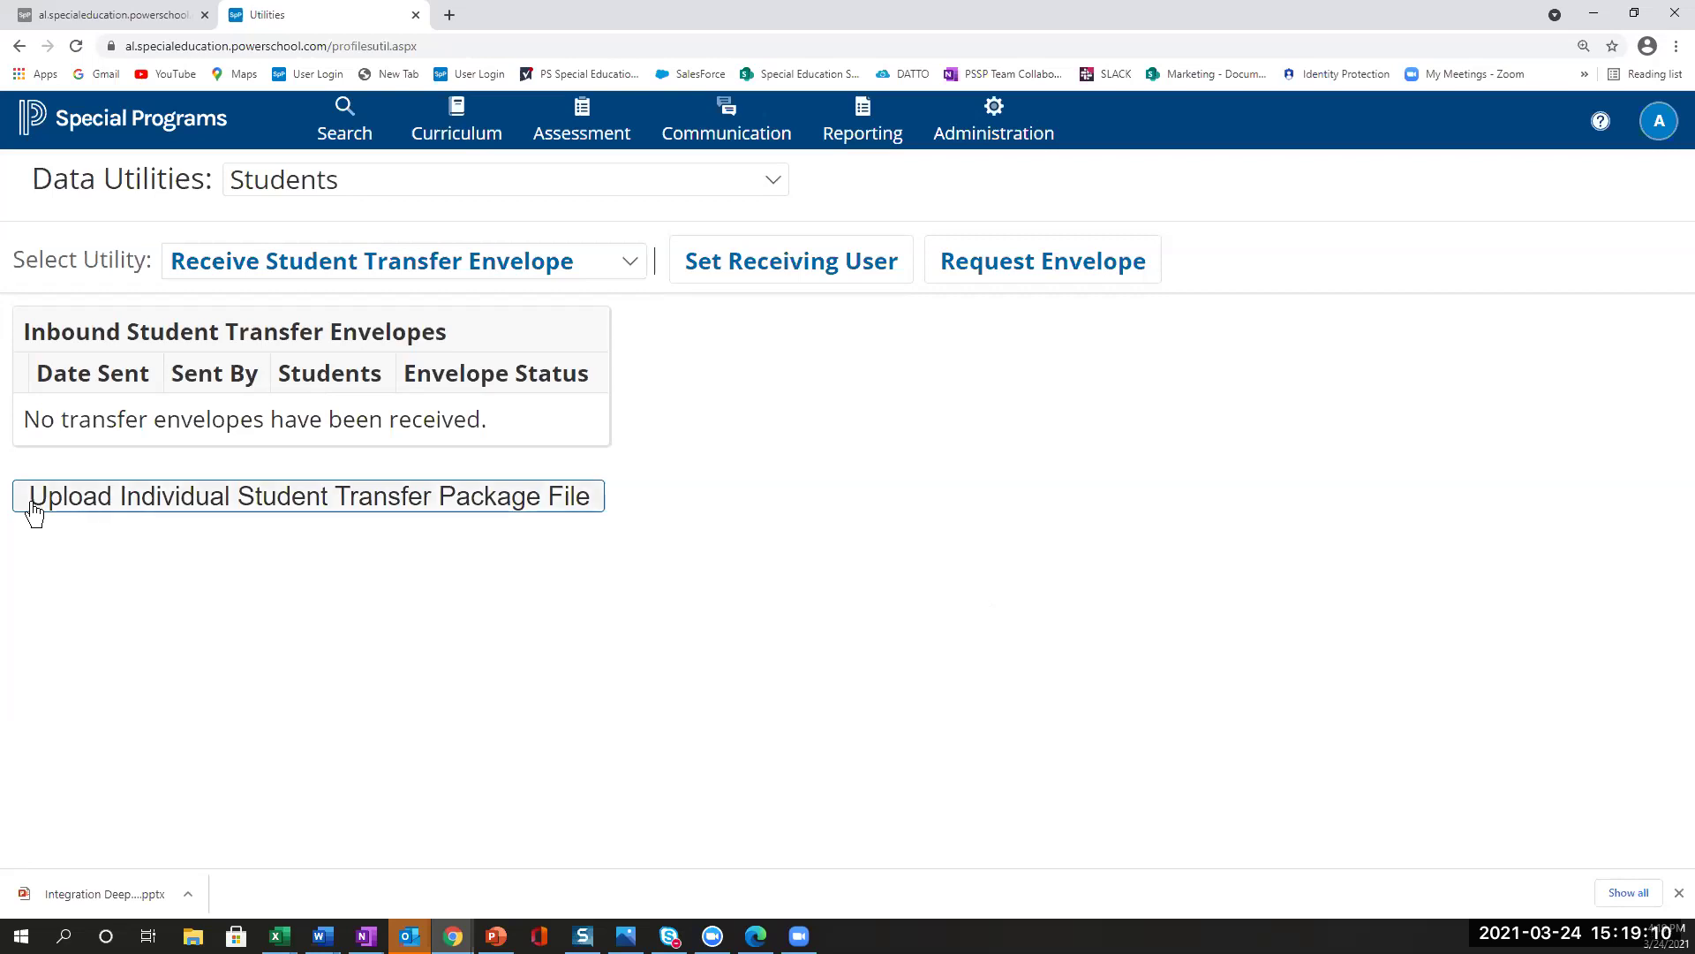
pyautogui.click(395, 507)
# - Start an envelope request and pick BirminghamCity as the School/District
pyautogui.click(1013, 274)
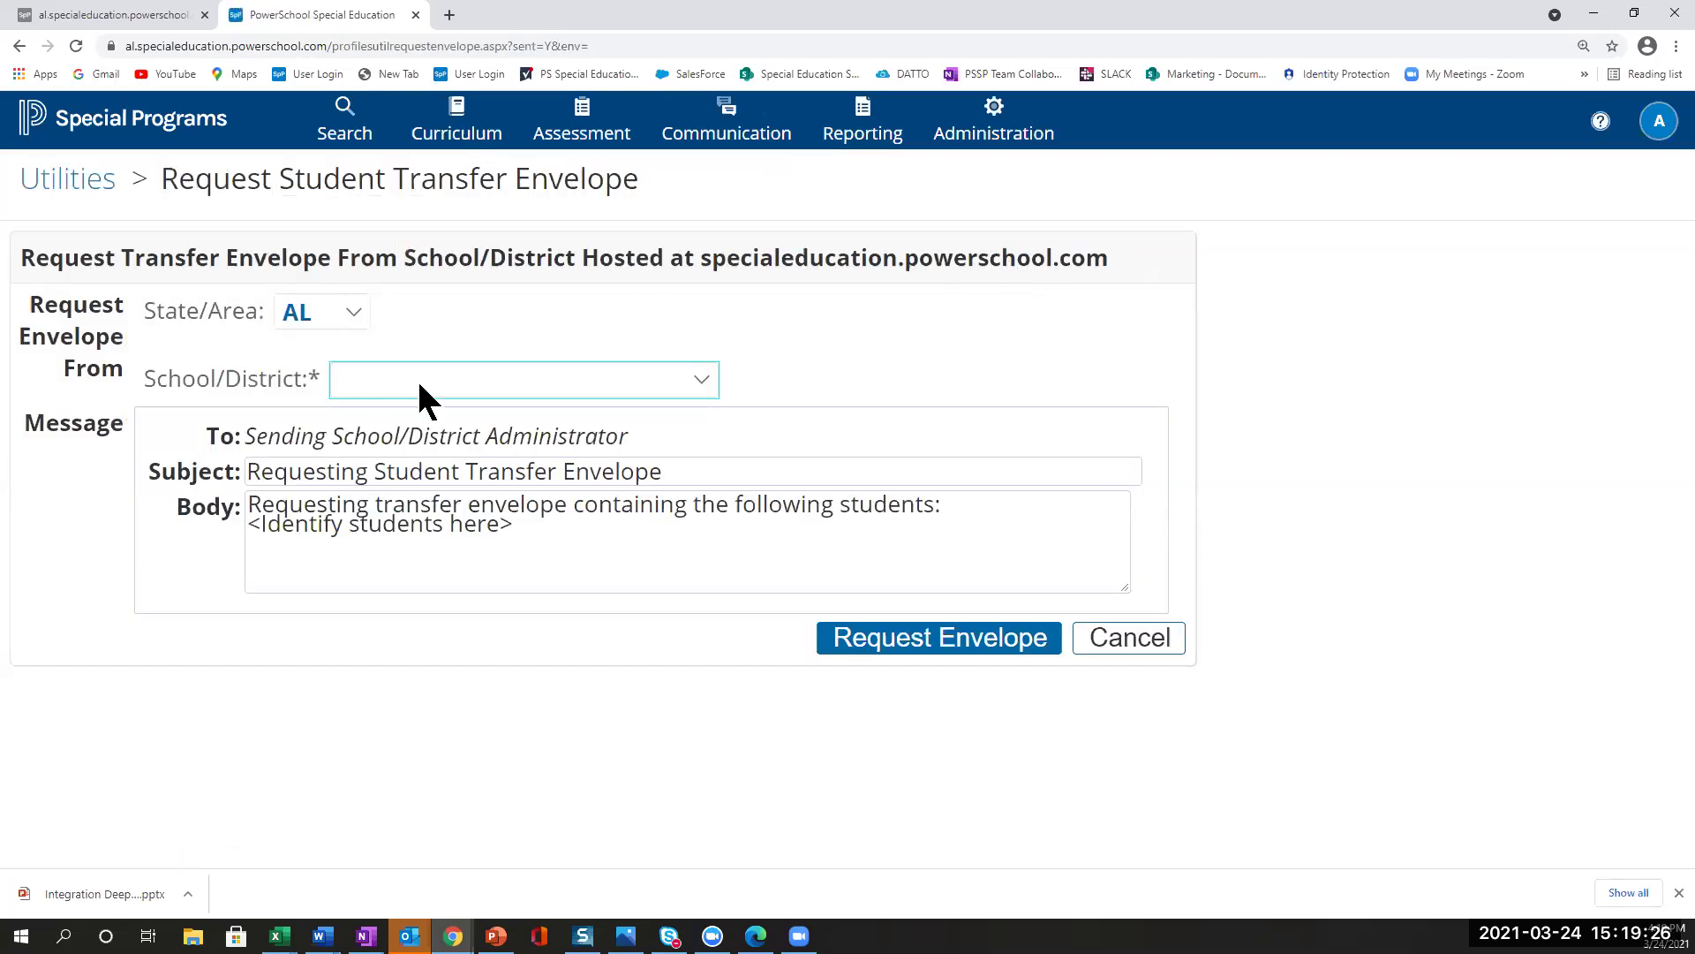
pyautogui.click(419, 384)
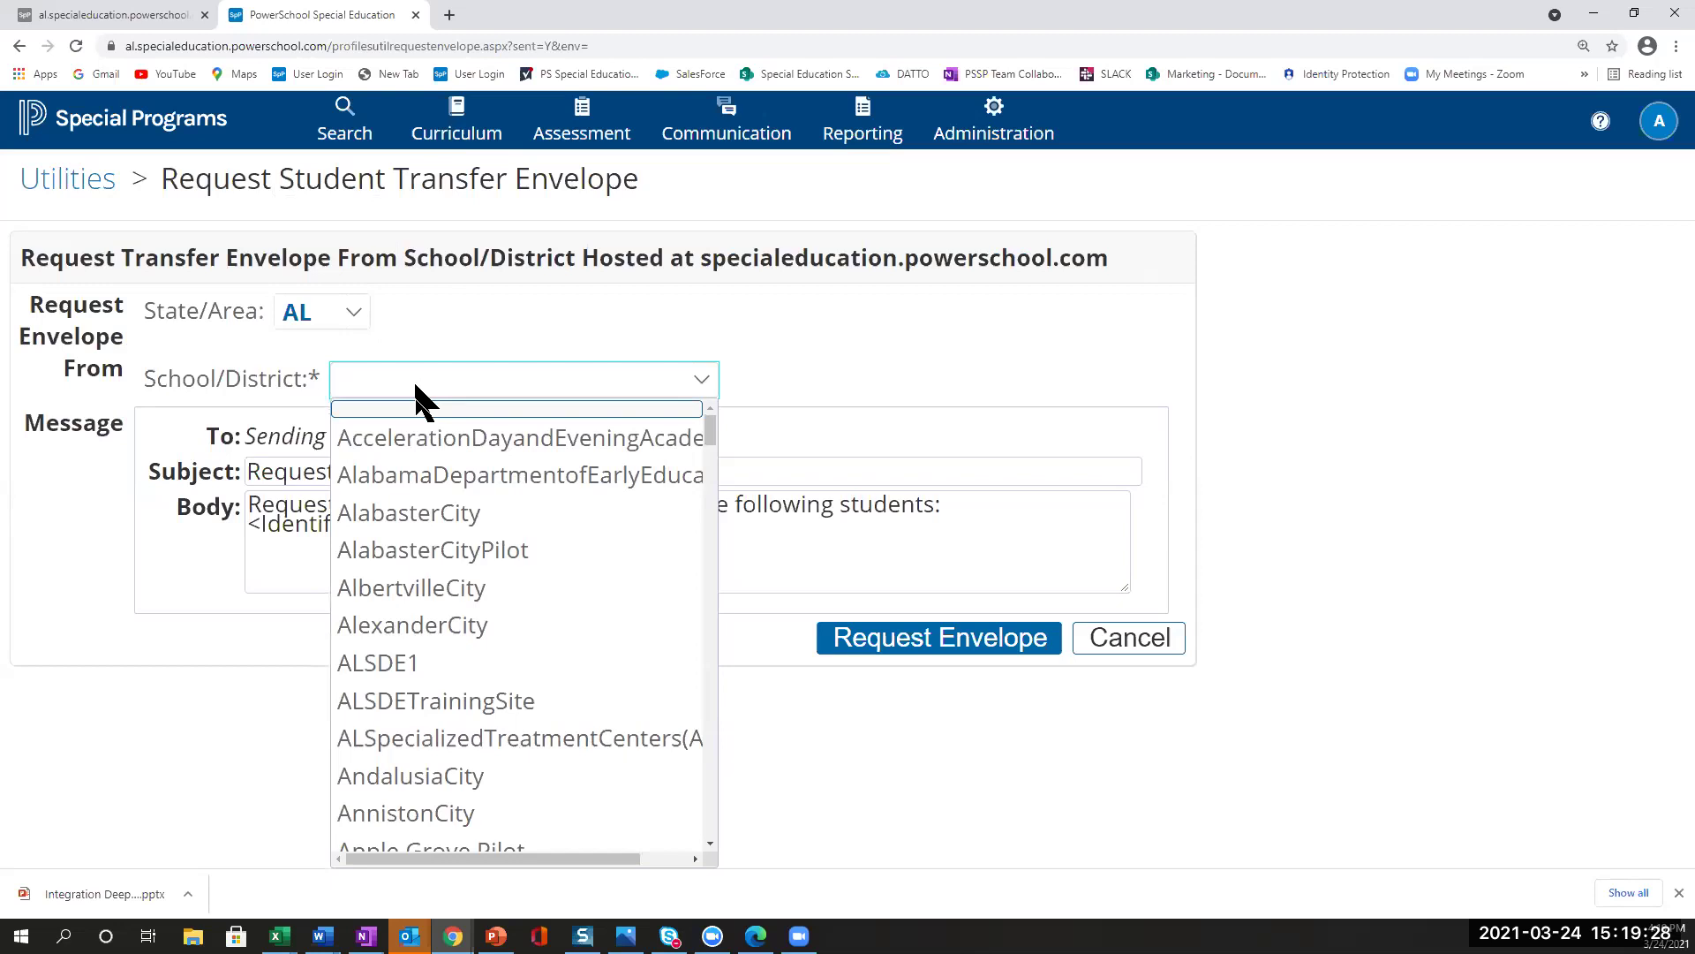
pyautogui.press('b')
pyautogui.press('r')
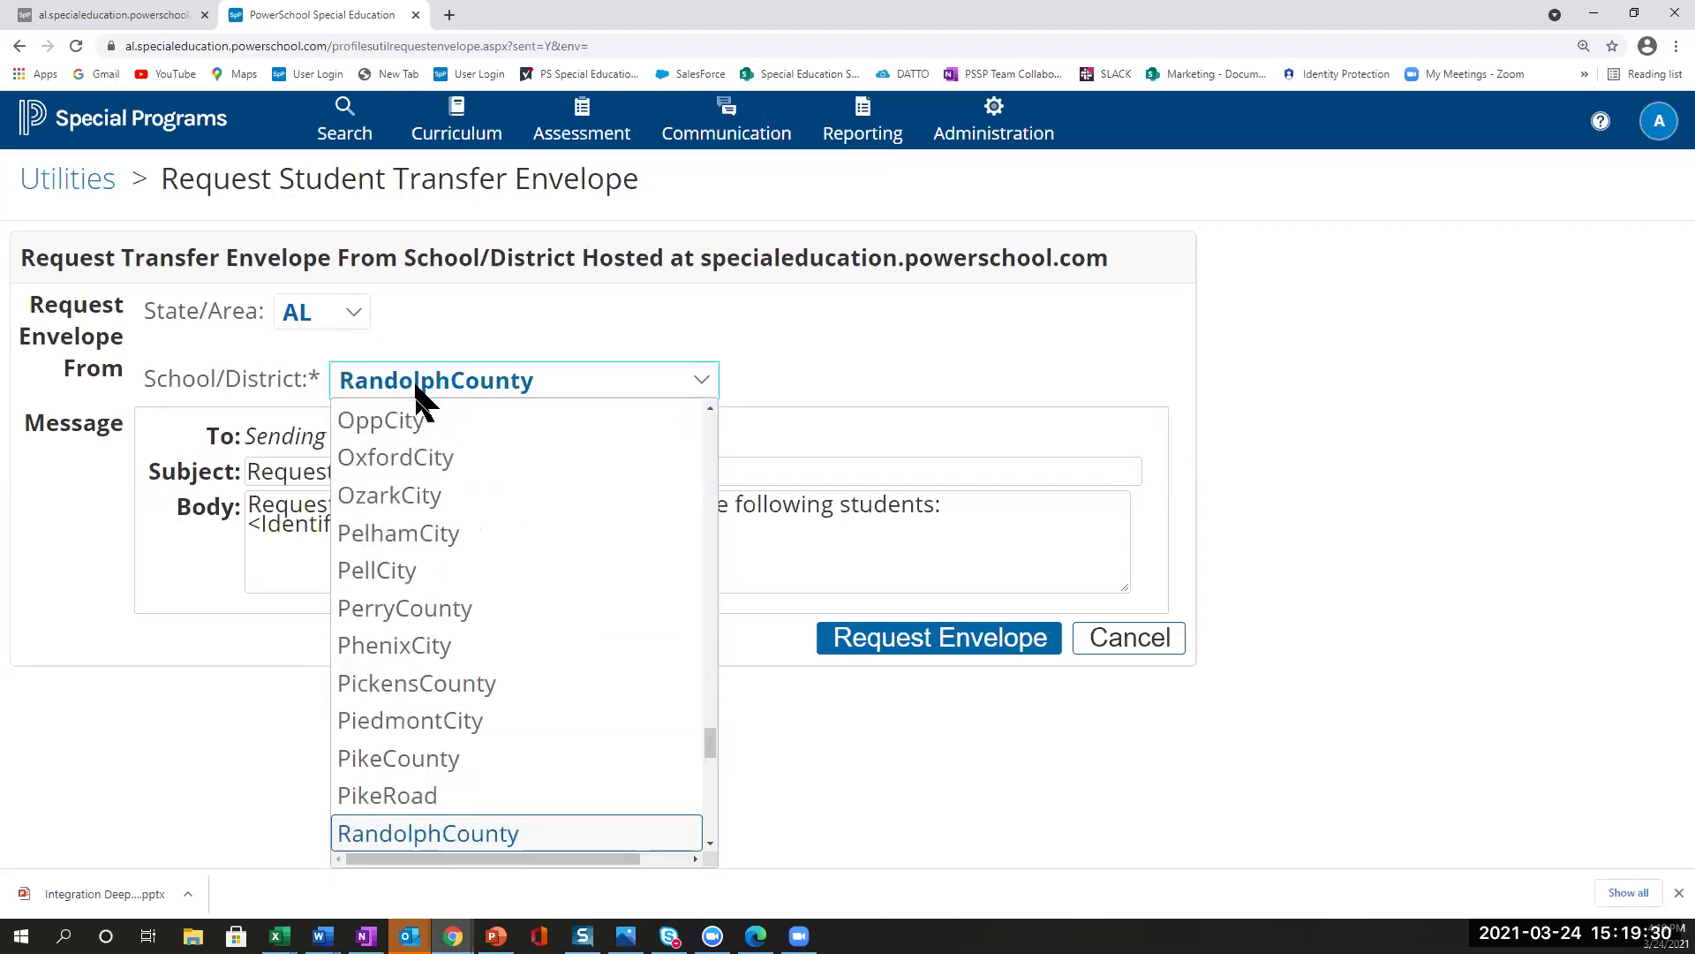
pyautogui.press('b')
pyautogui.press('r')
pyautogui.scroll(3, 454, 583)
pyautogui.press('b')
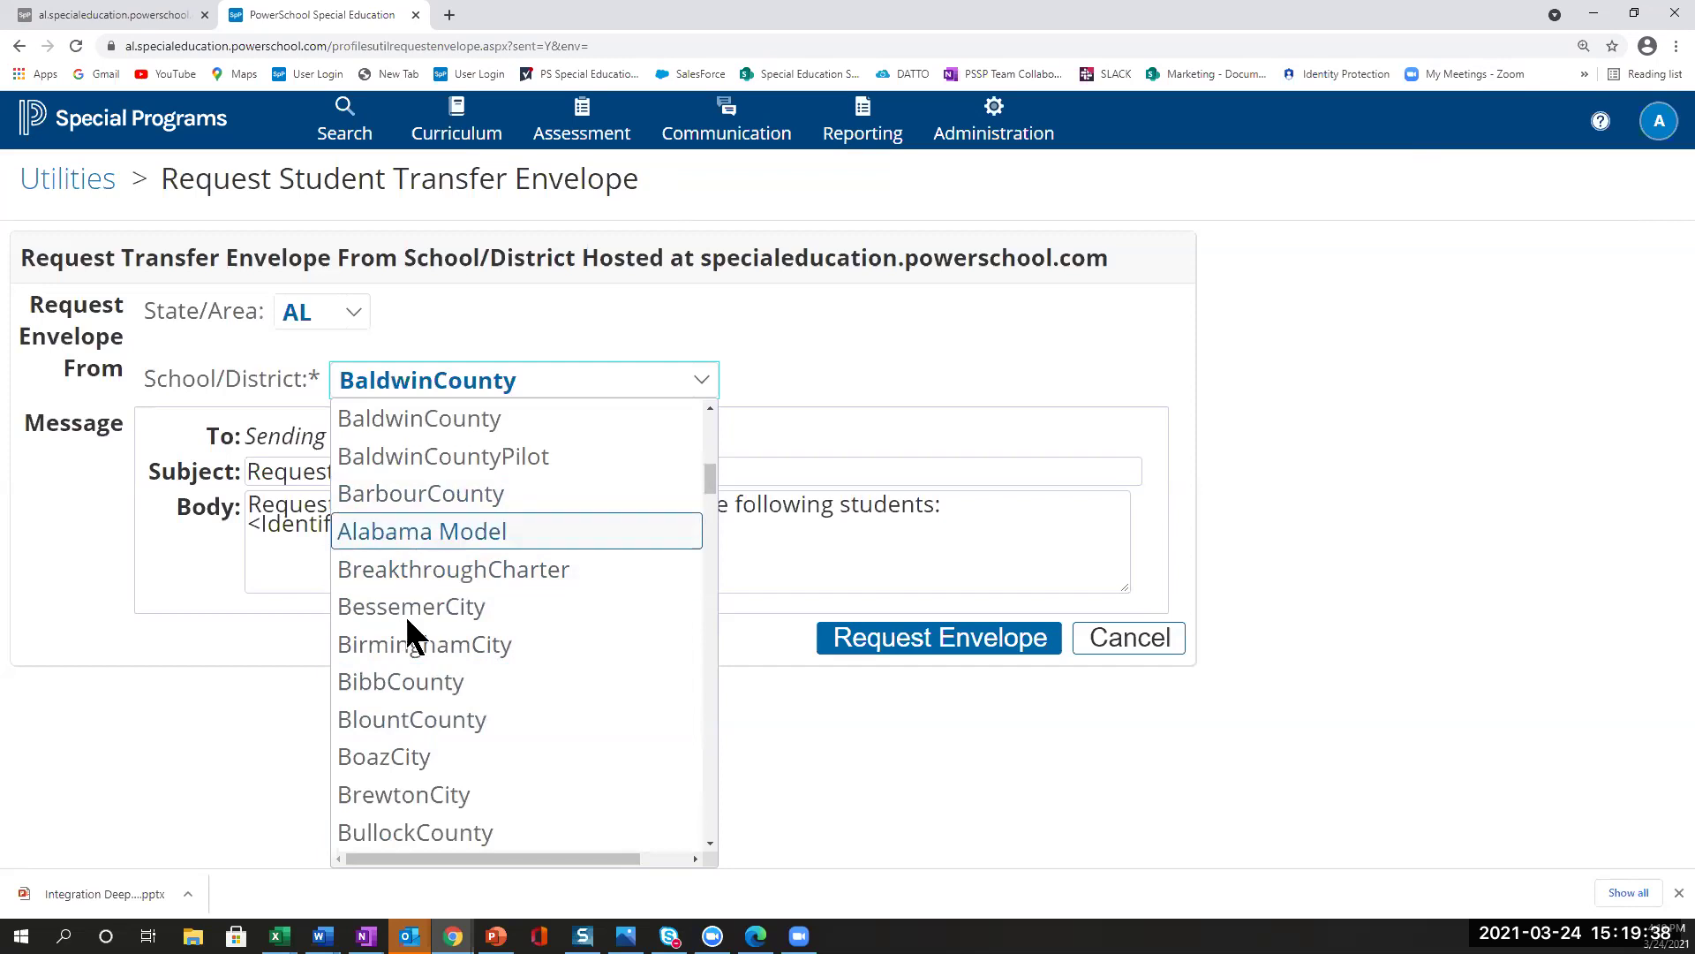
pyautogui.scroll(-2, 418, 674)
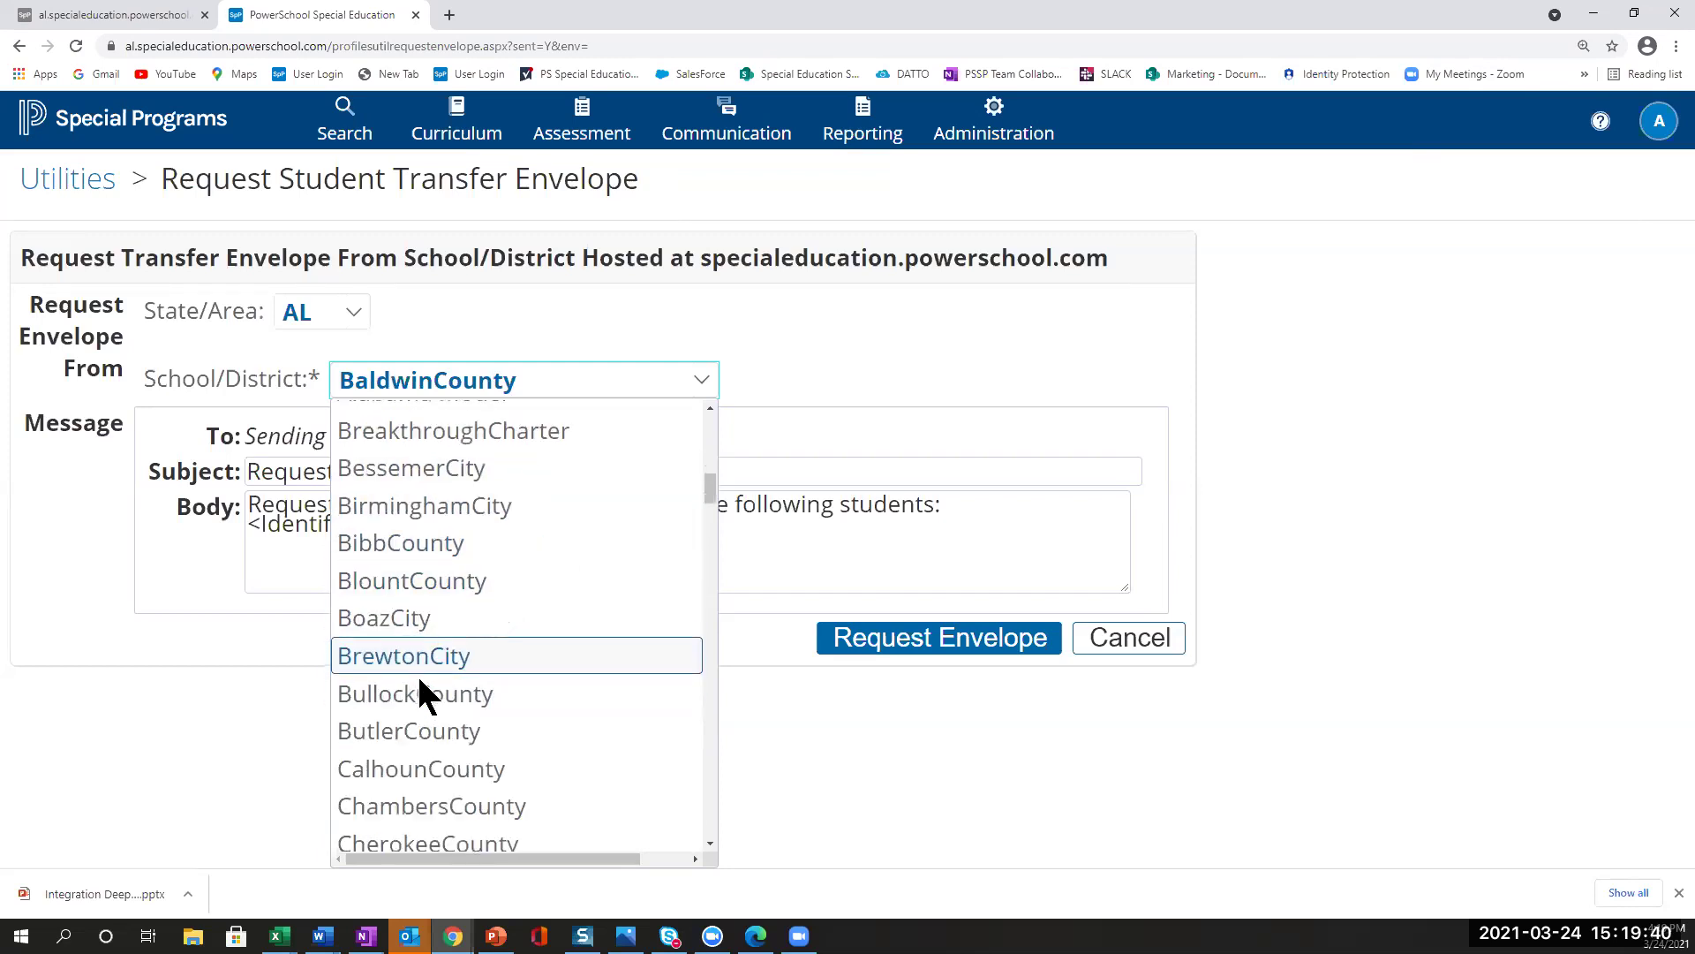
pyautogui.scroll(2, 417, 674)
pyautogui.scroll(1, 417, 680)
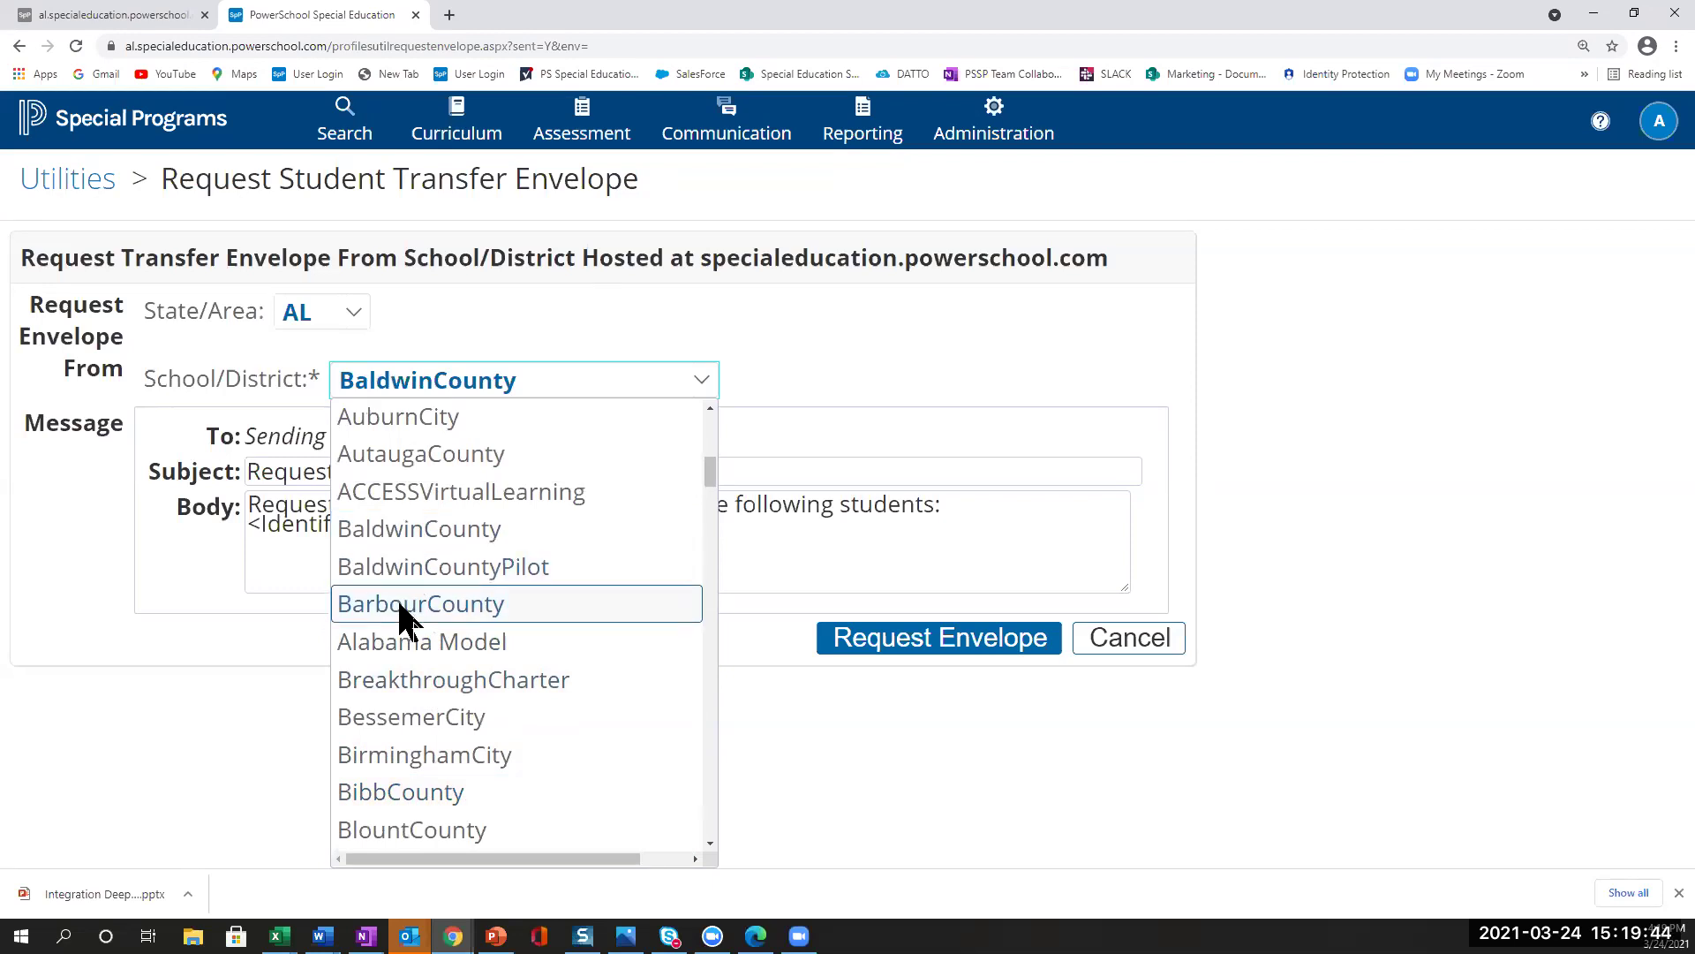
pyautogui.click(380, 755)
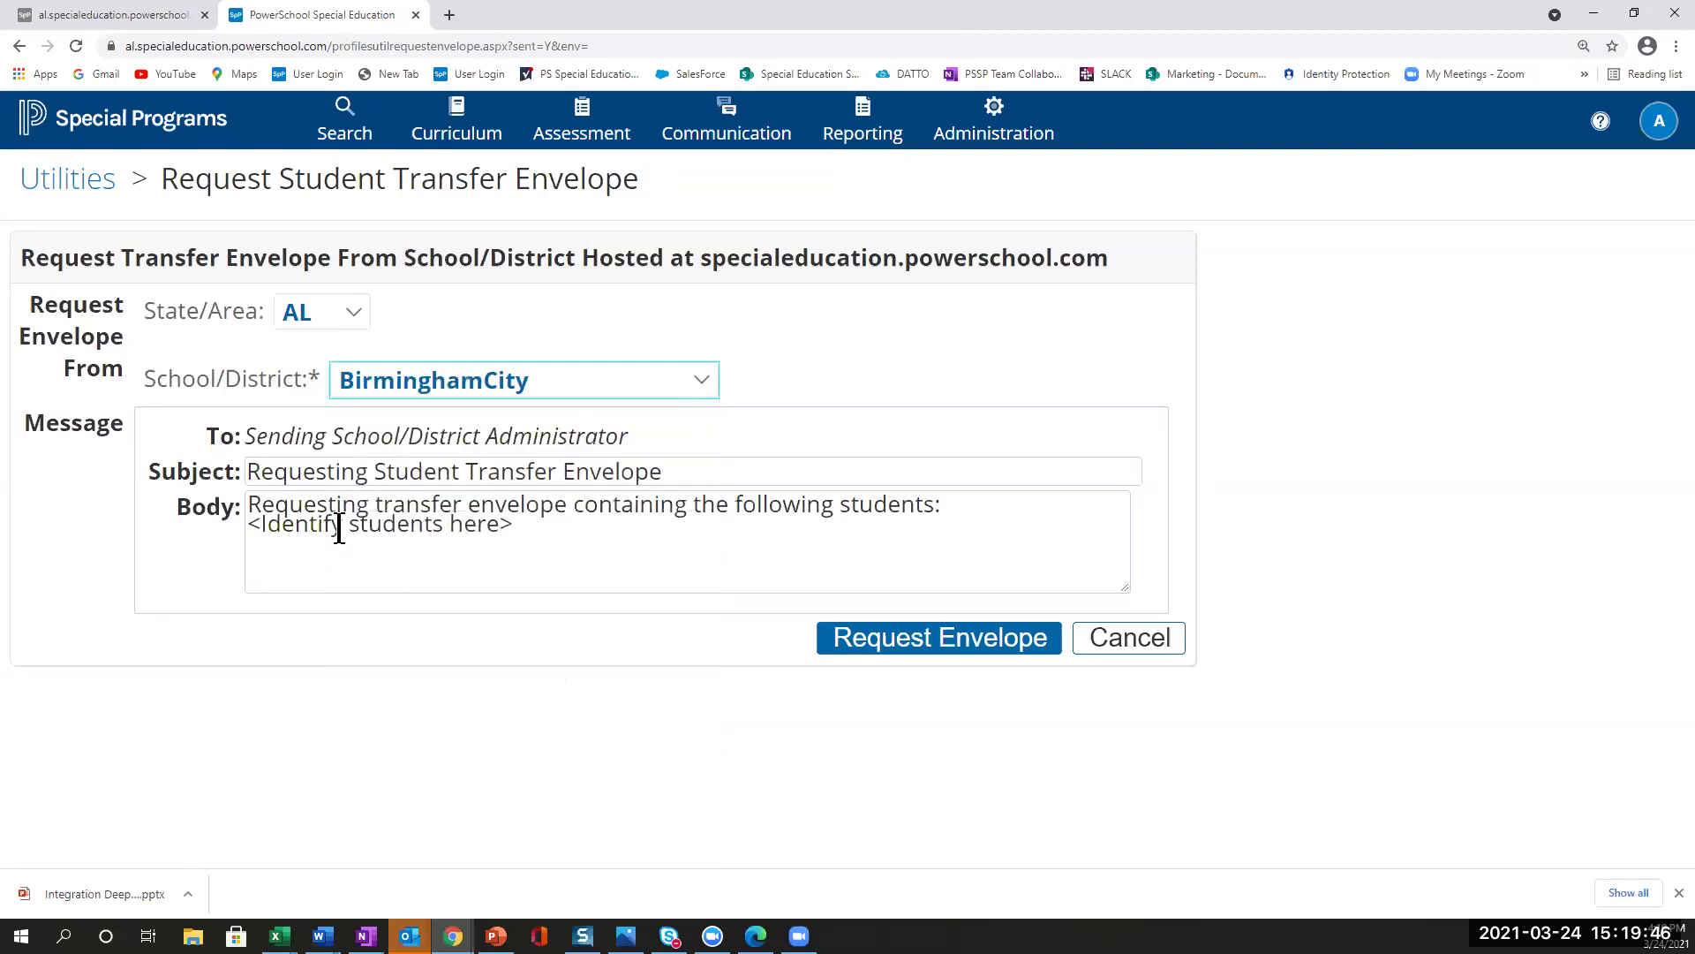
# - Replace the body placeholder with the student's name, send the request, and open Set Receiving User
pyautogui.moveTo(251, 433); pyautogui.dragTo(632, 437)
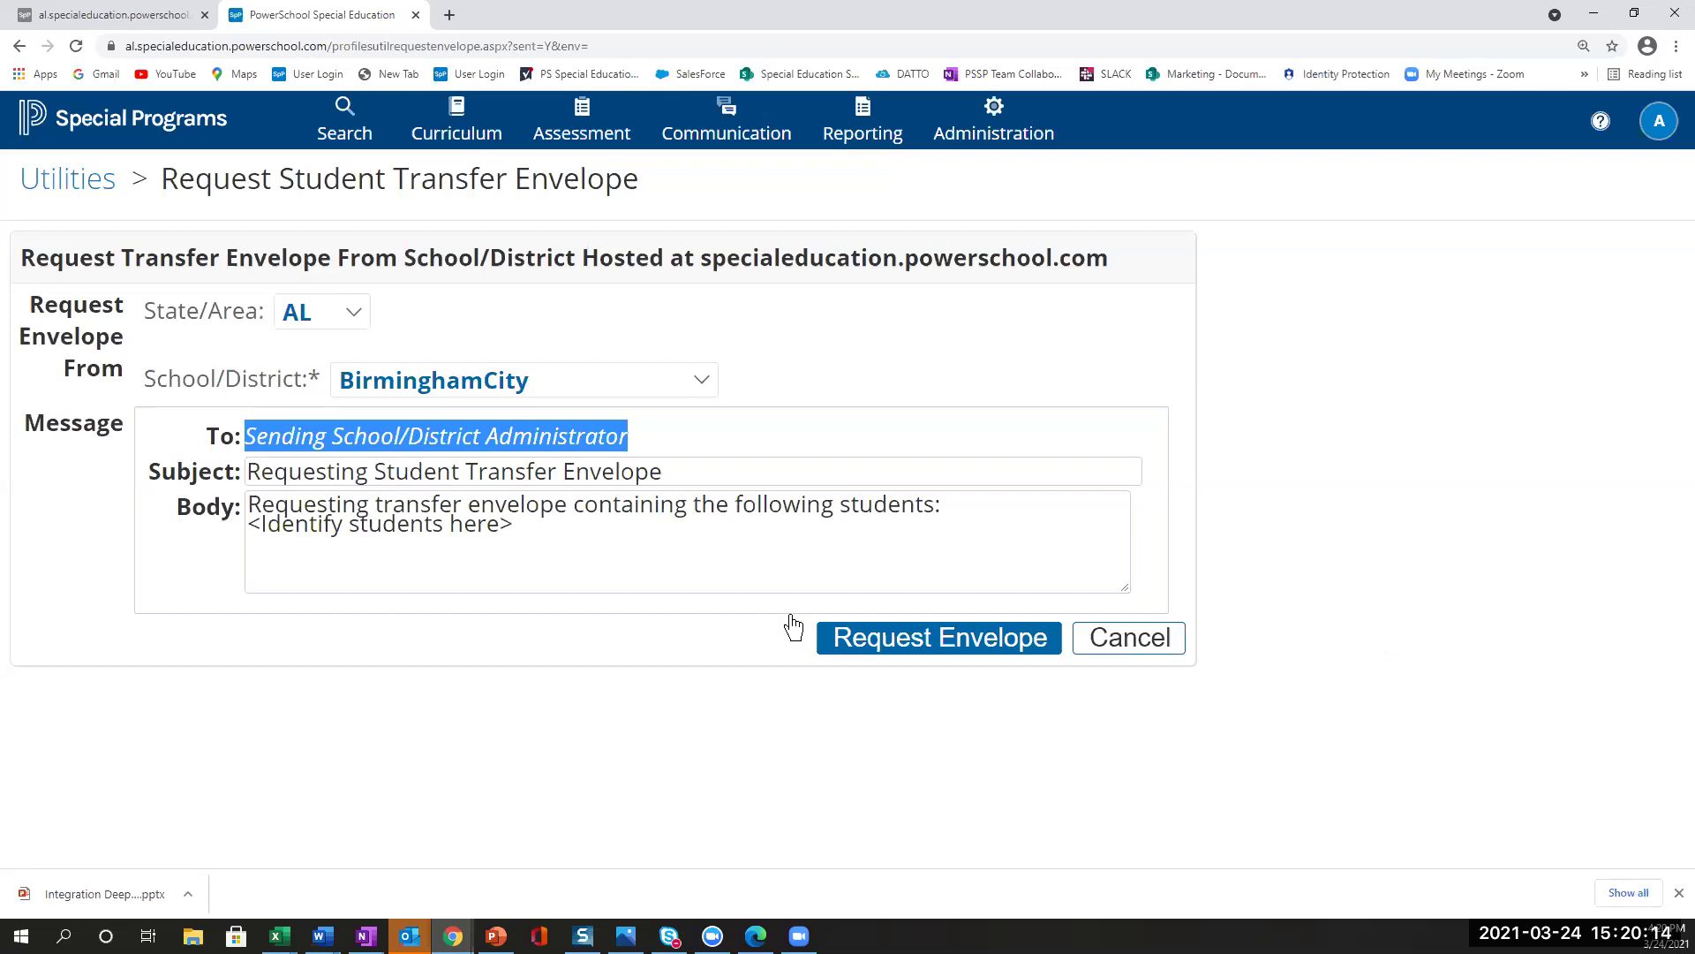
pyautogui.moveTo(261, 525); pyautogui.dragTo(570, 526)
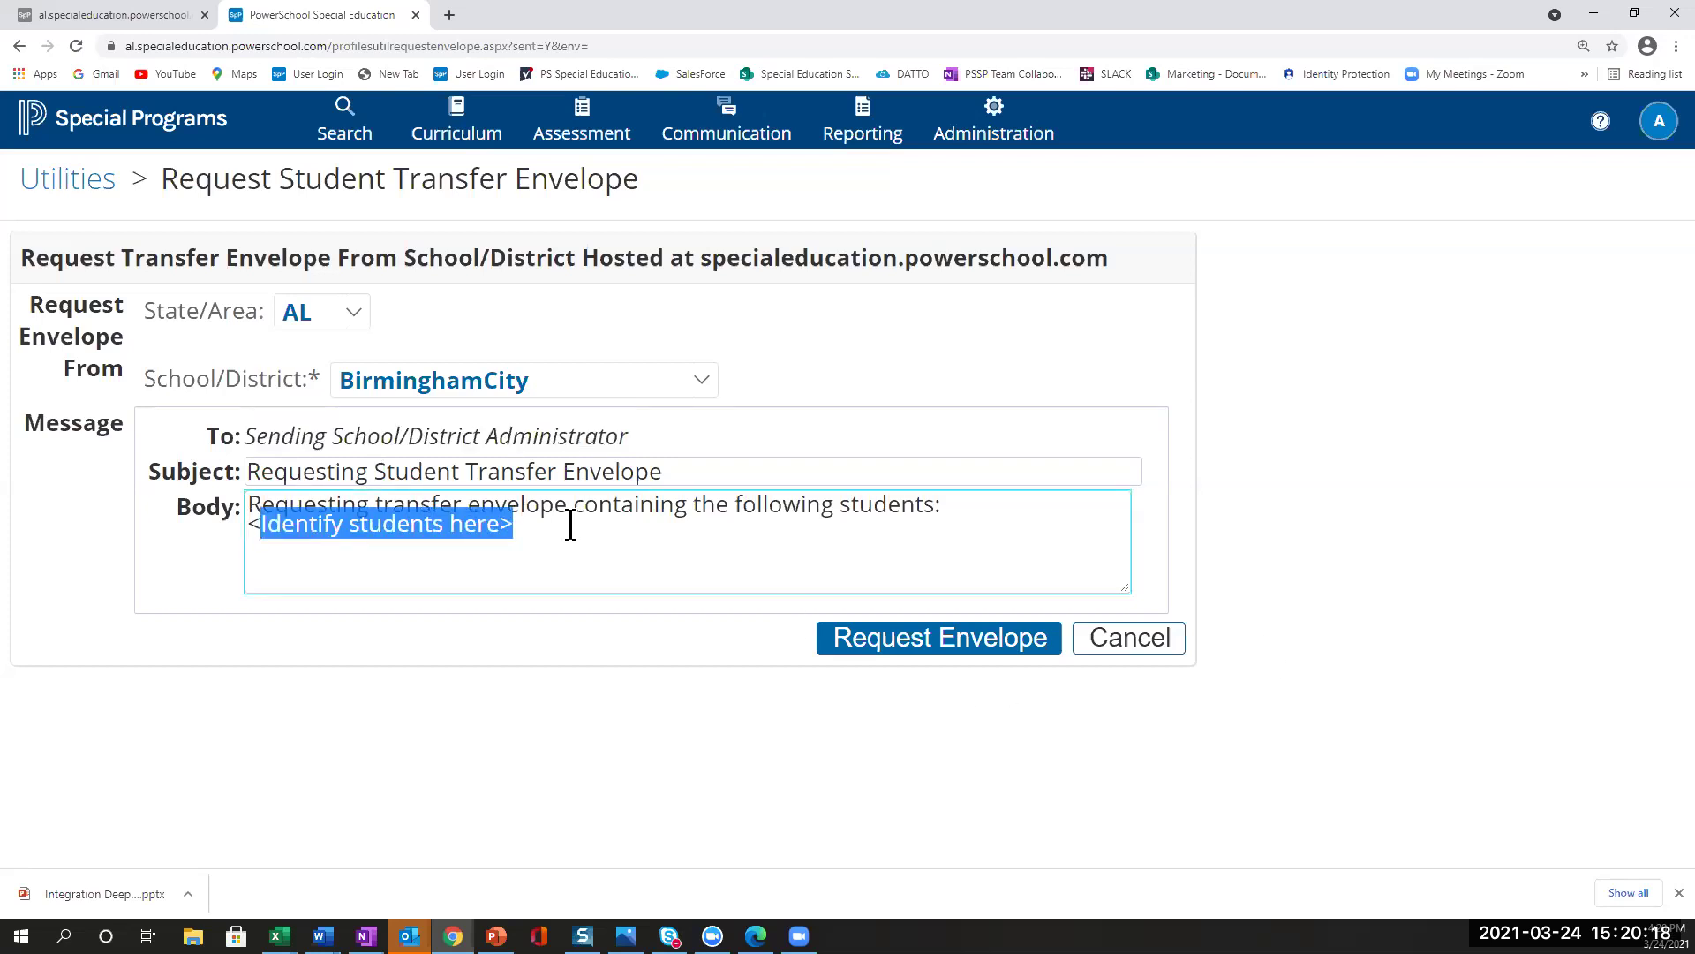
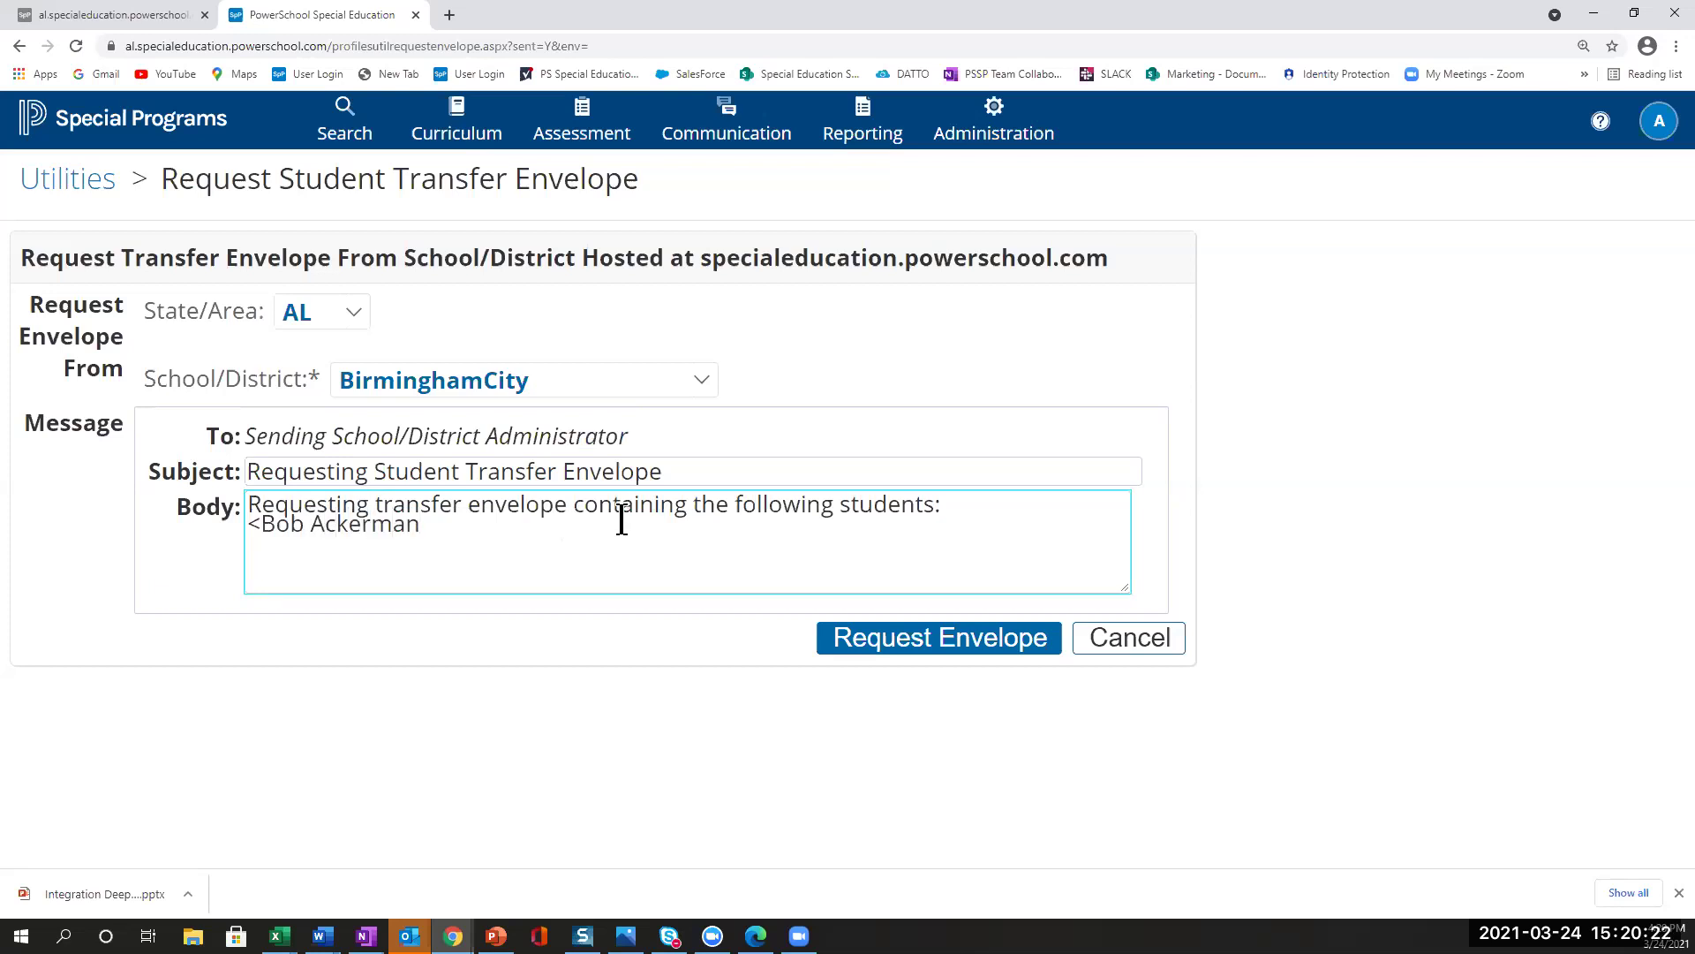
pyautogui.click(958, 649)
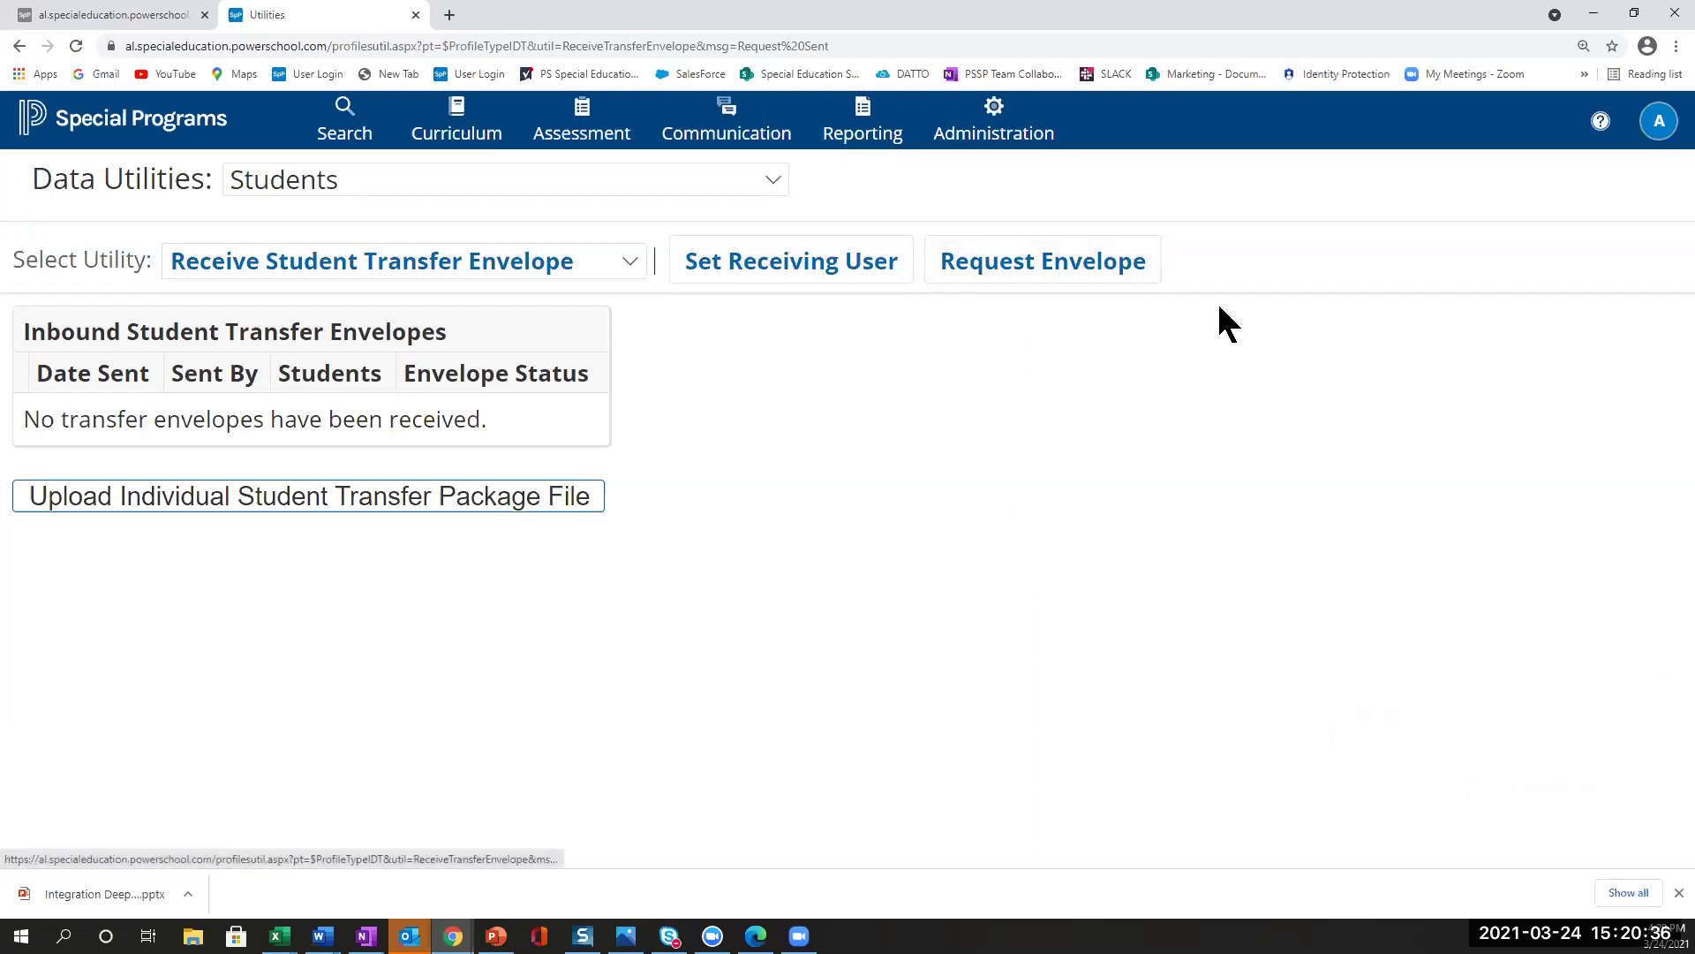
pyautogui.click(803, 270)
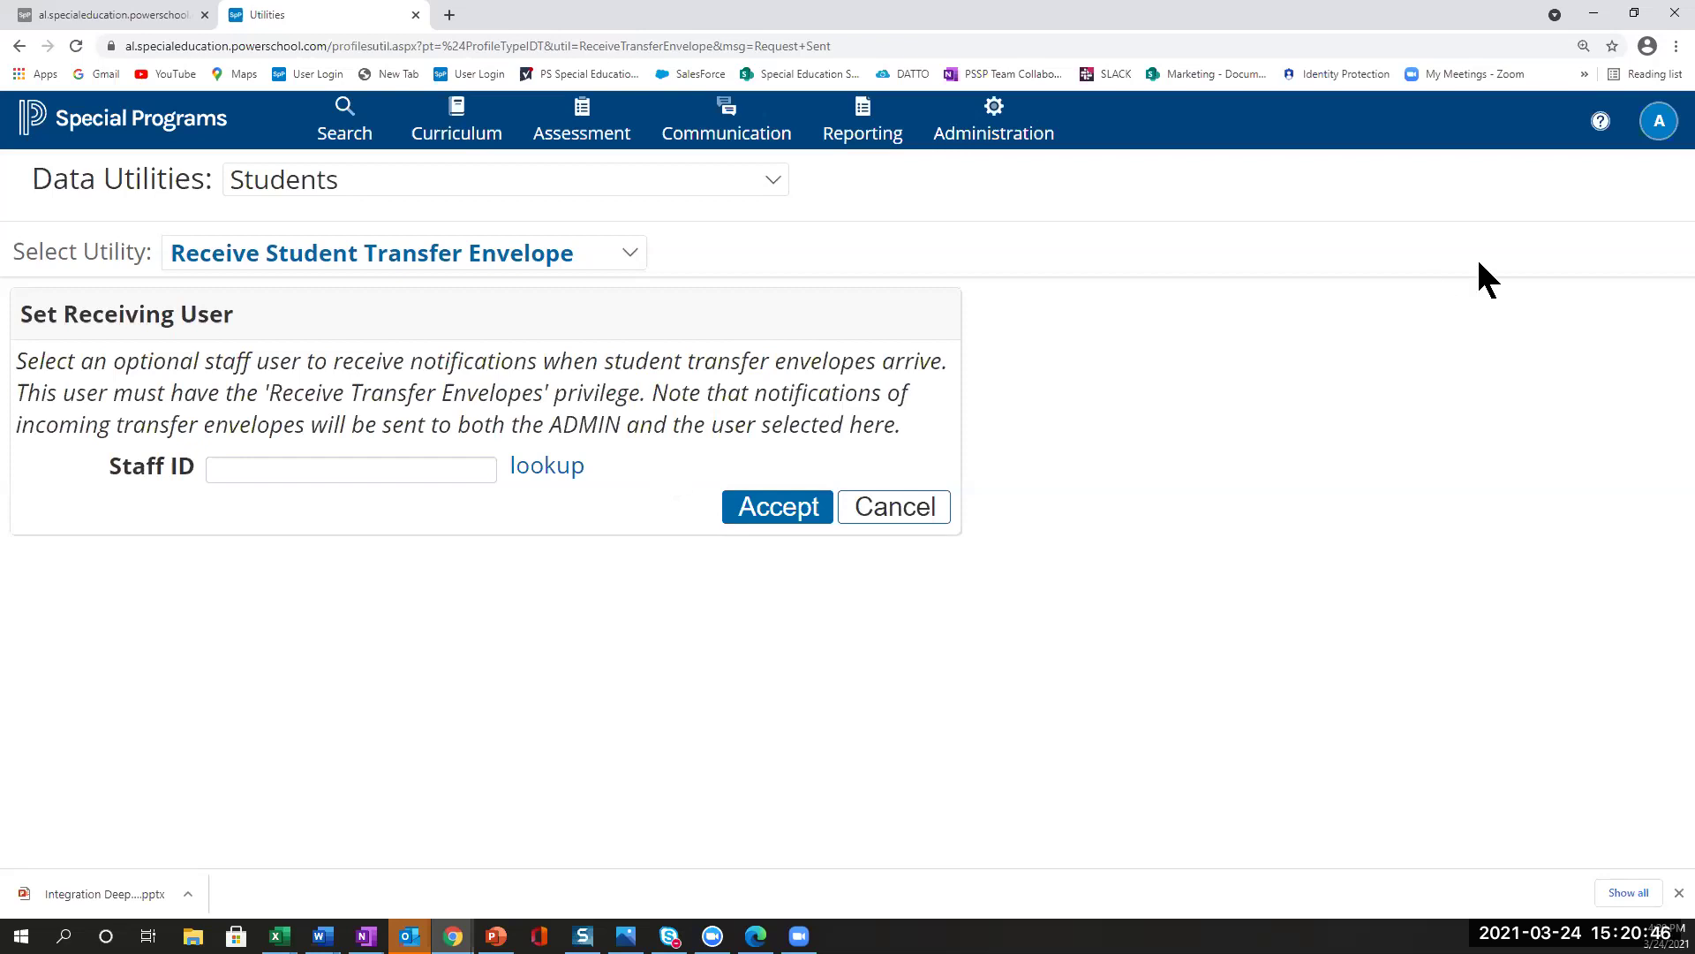
# - Cancel the Set Receiving User panel without saving and click the Special Programs logo
pyautogui.moveTo(1647, 130)
pyautogui.click(917, 511)
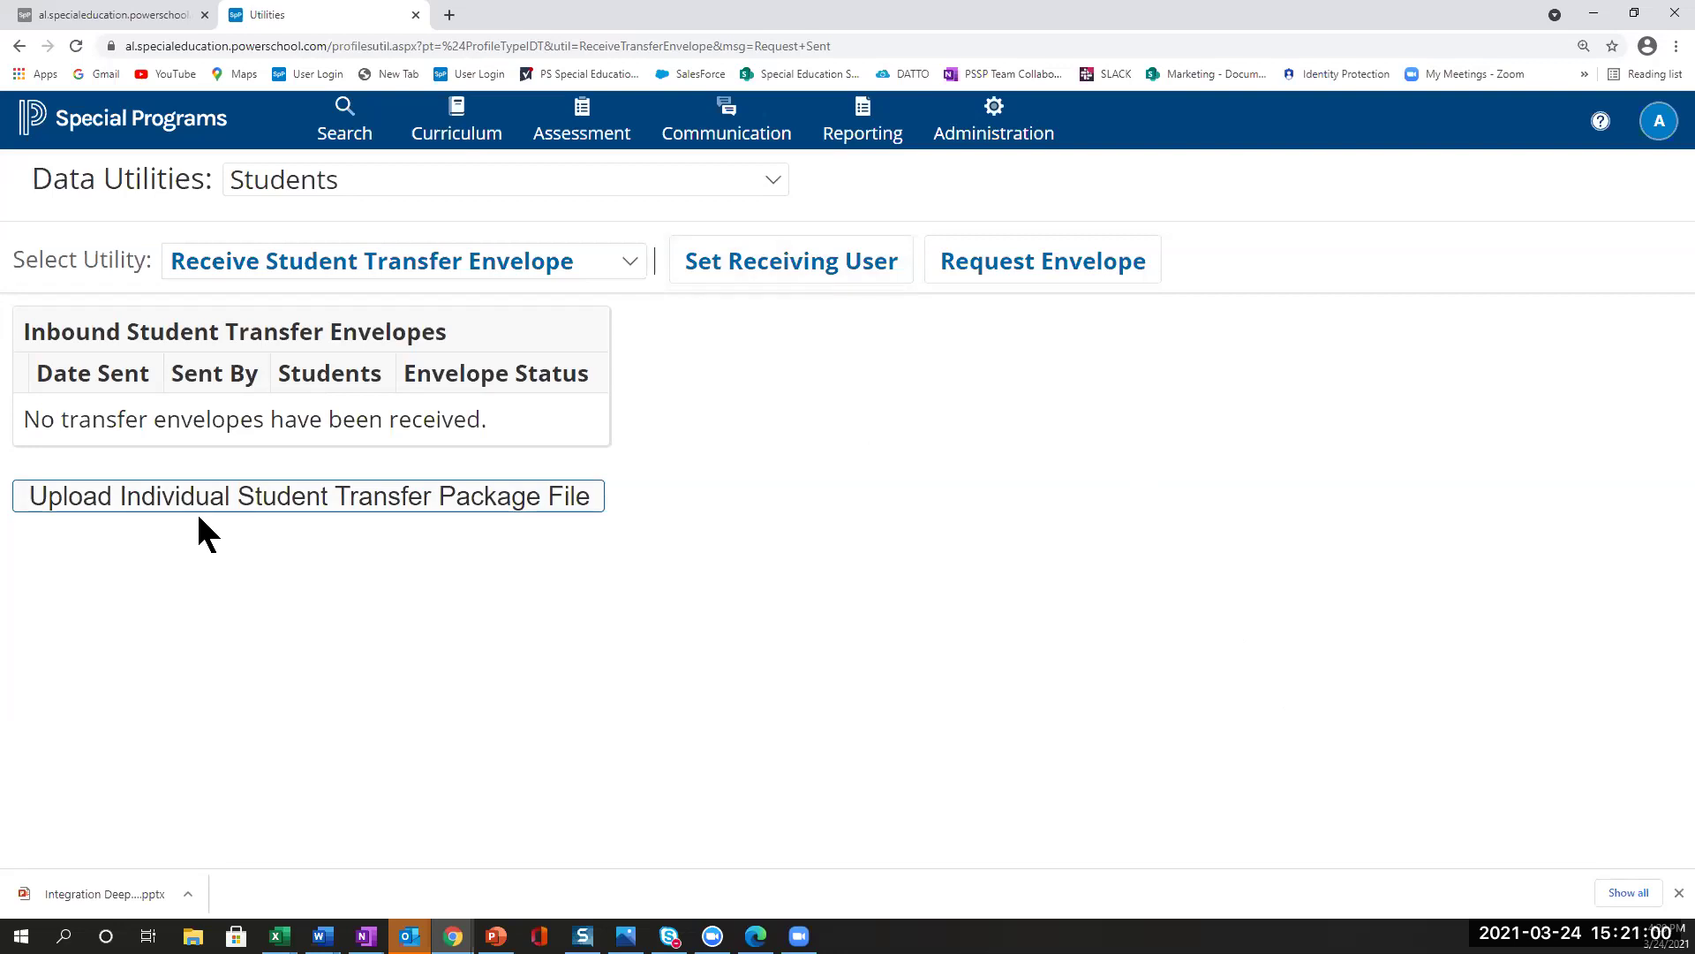
pyautogui.click(164, 136)
# - Open the newest Requesting Student Transfer Envelope message from Unread Messages on My Home Page
pyautogui.scroll(-3, 275, 682)
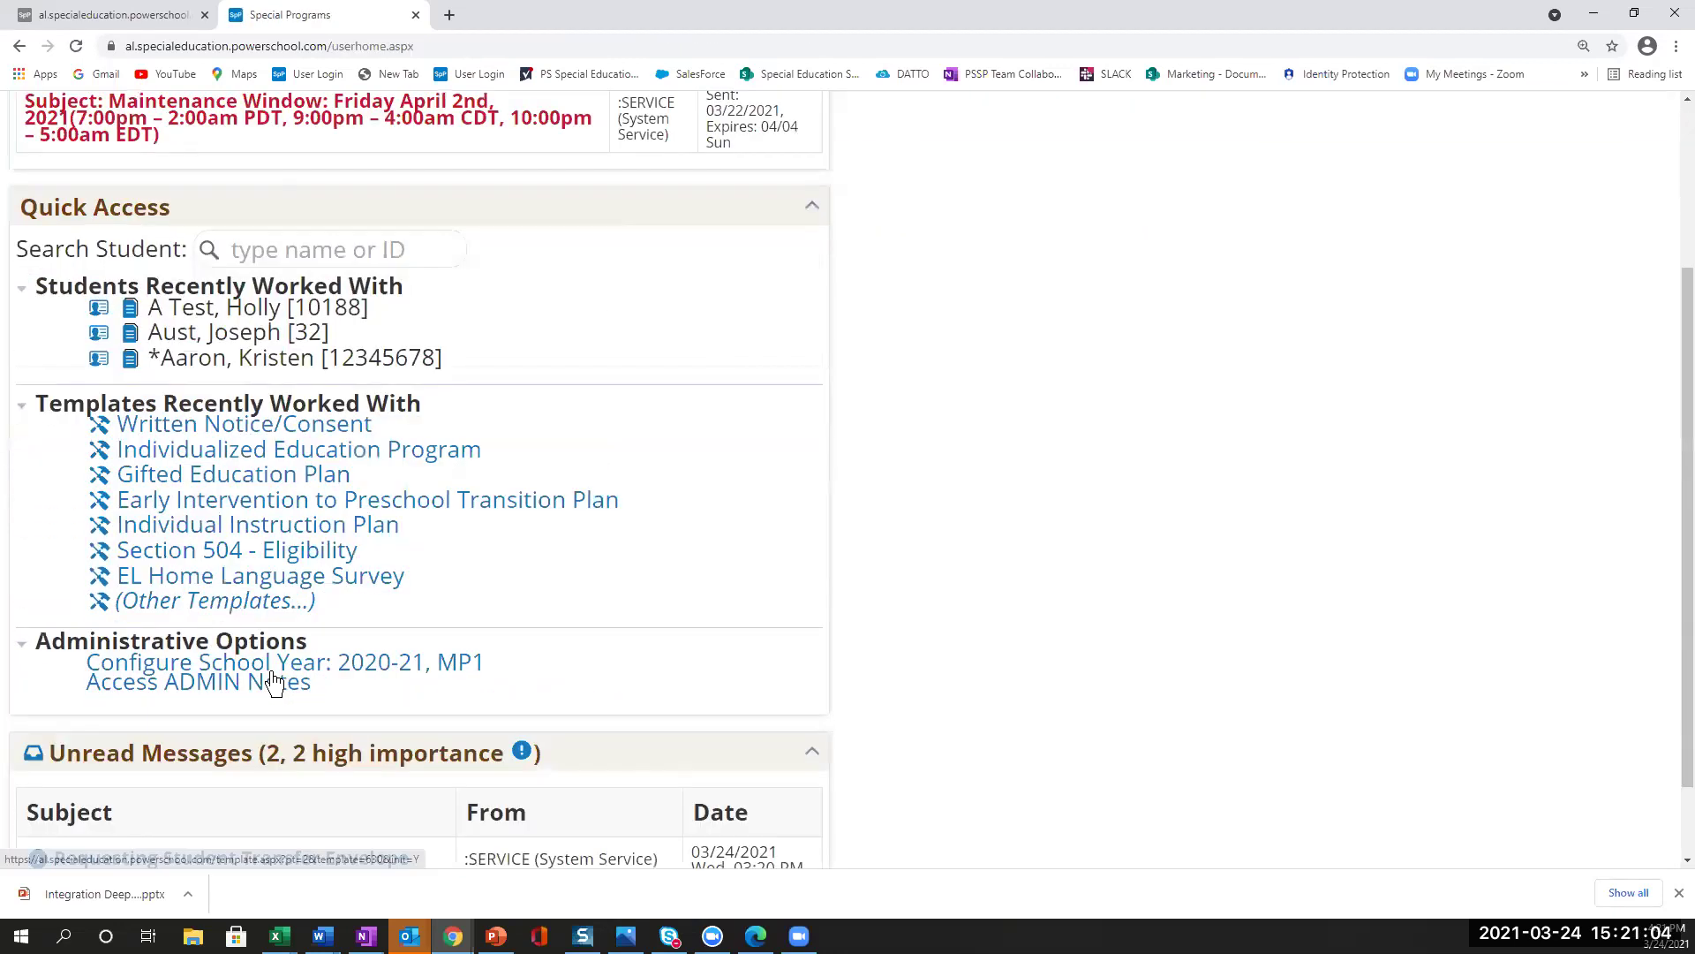
pyautogui.scroll(-1, 275, 682)
pyautogui.moveTo(378, 757)
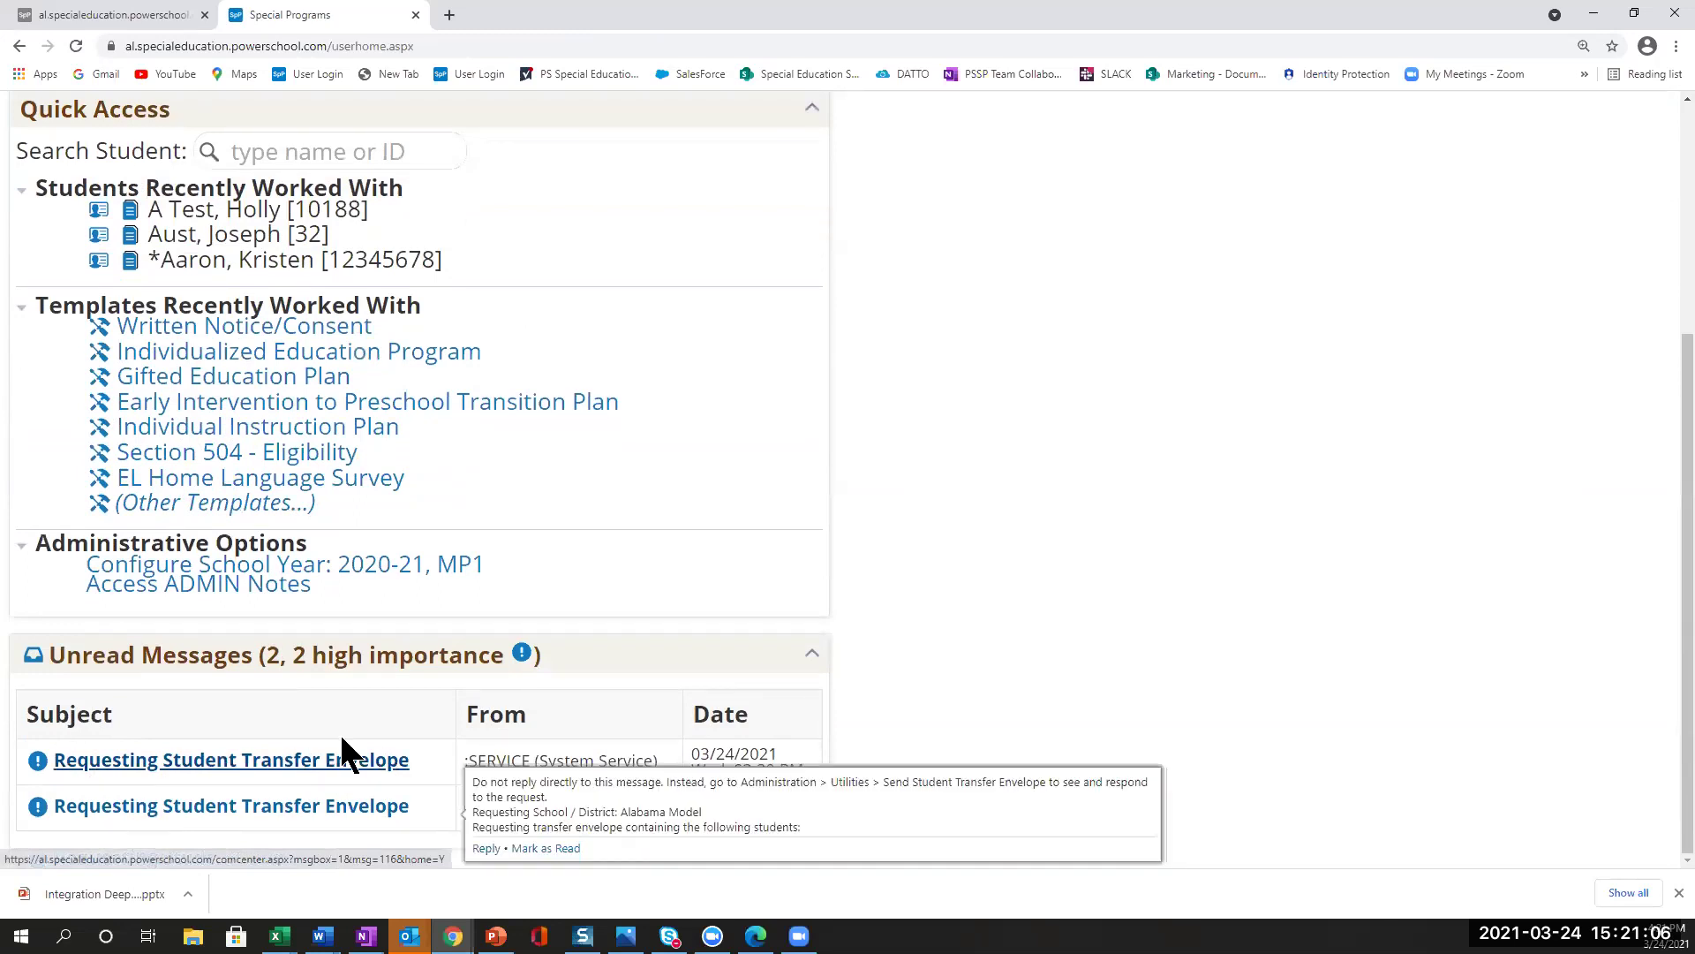
pyautogui.click(190, 764)
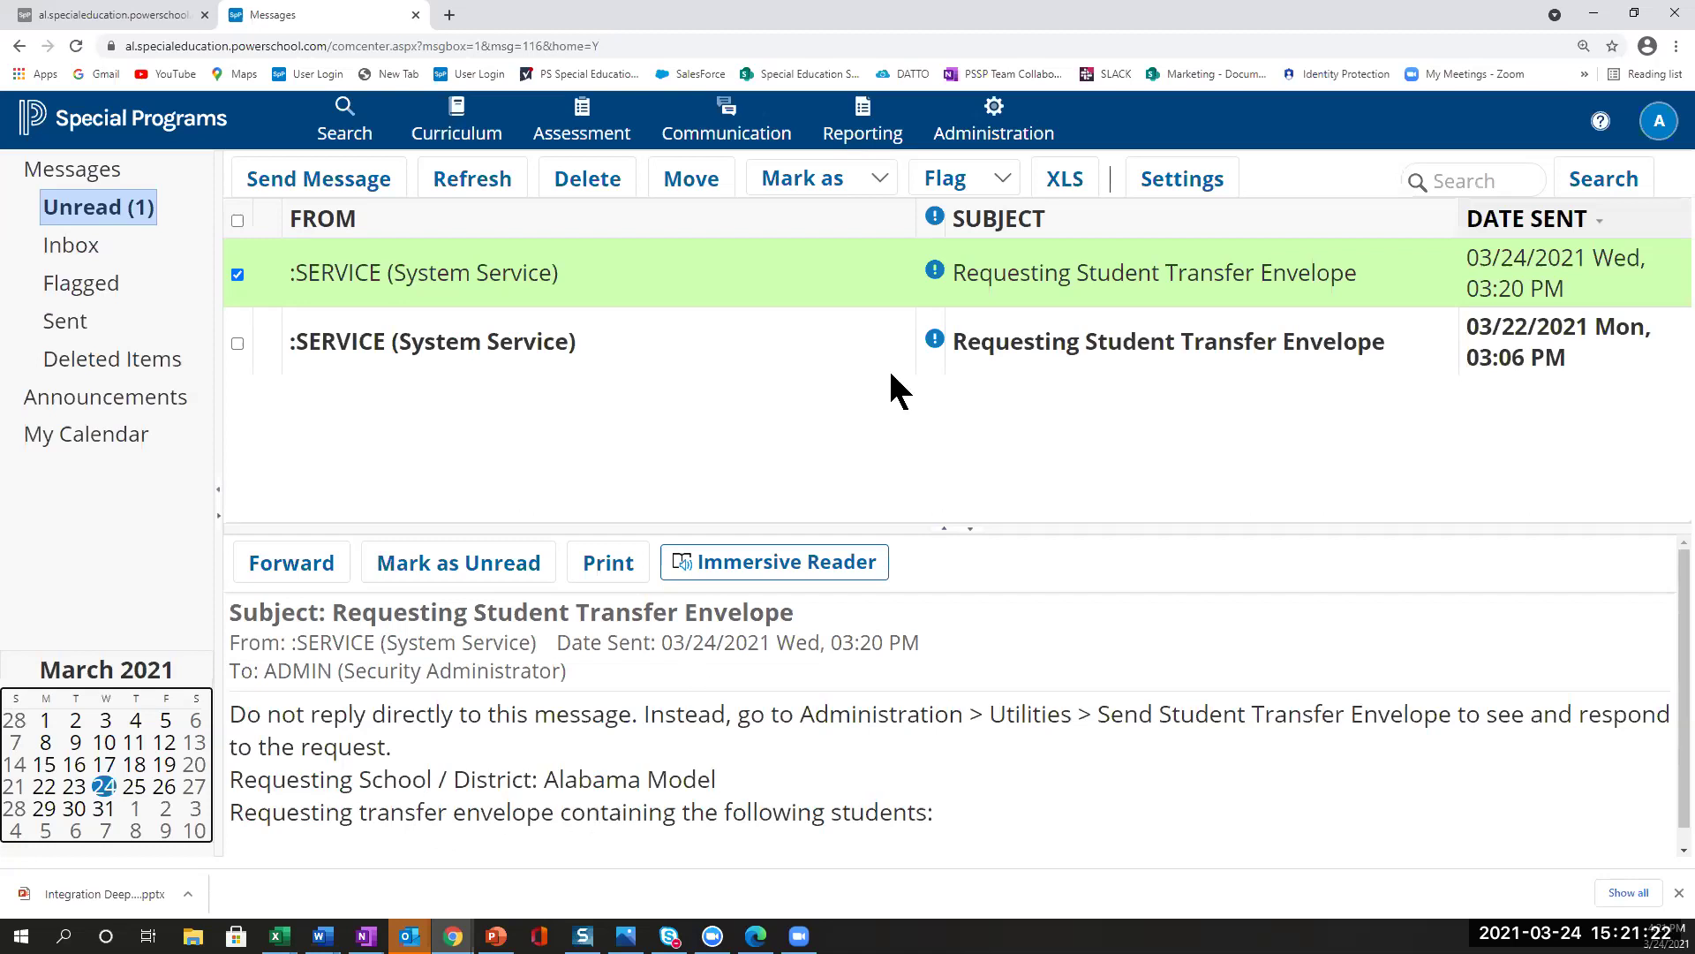
# - Switch the Data Utilities page to the Send Student Transfer Envelope utility
pyautogui.moveTo(988, 140)
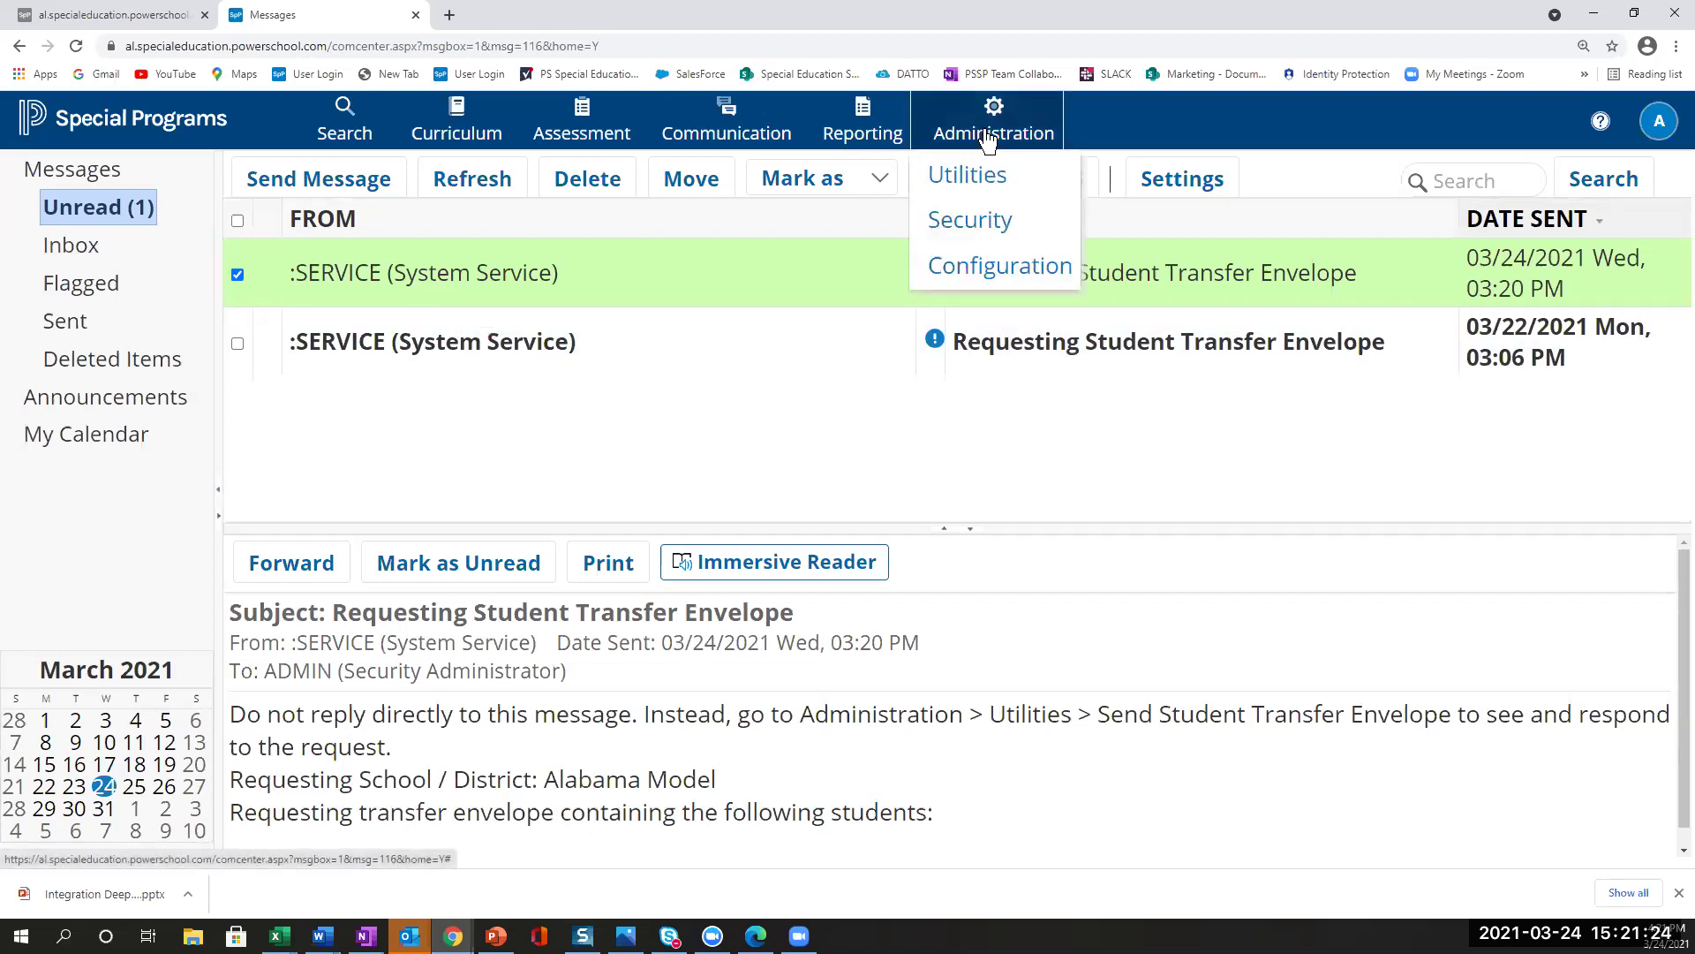
pyautogui.click(981, 179)
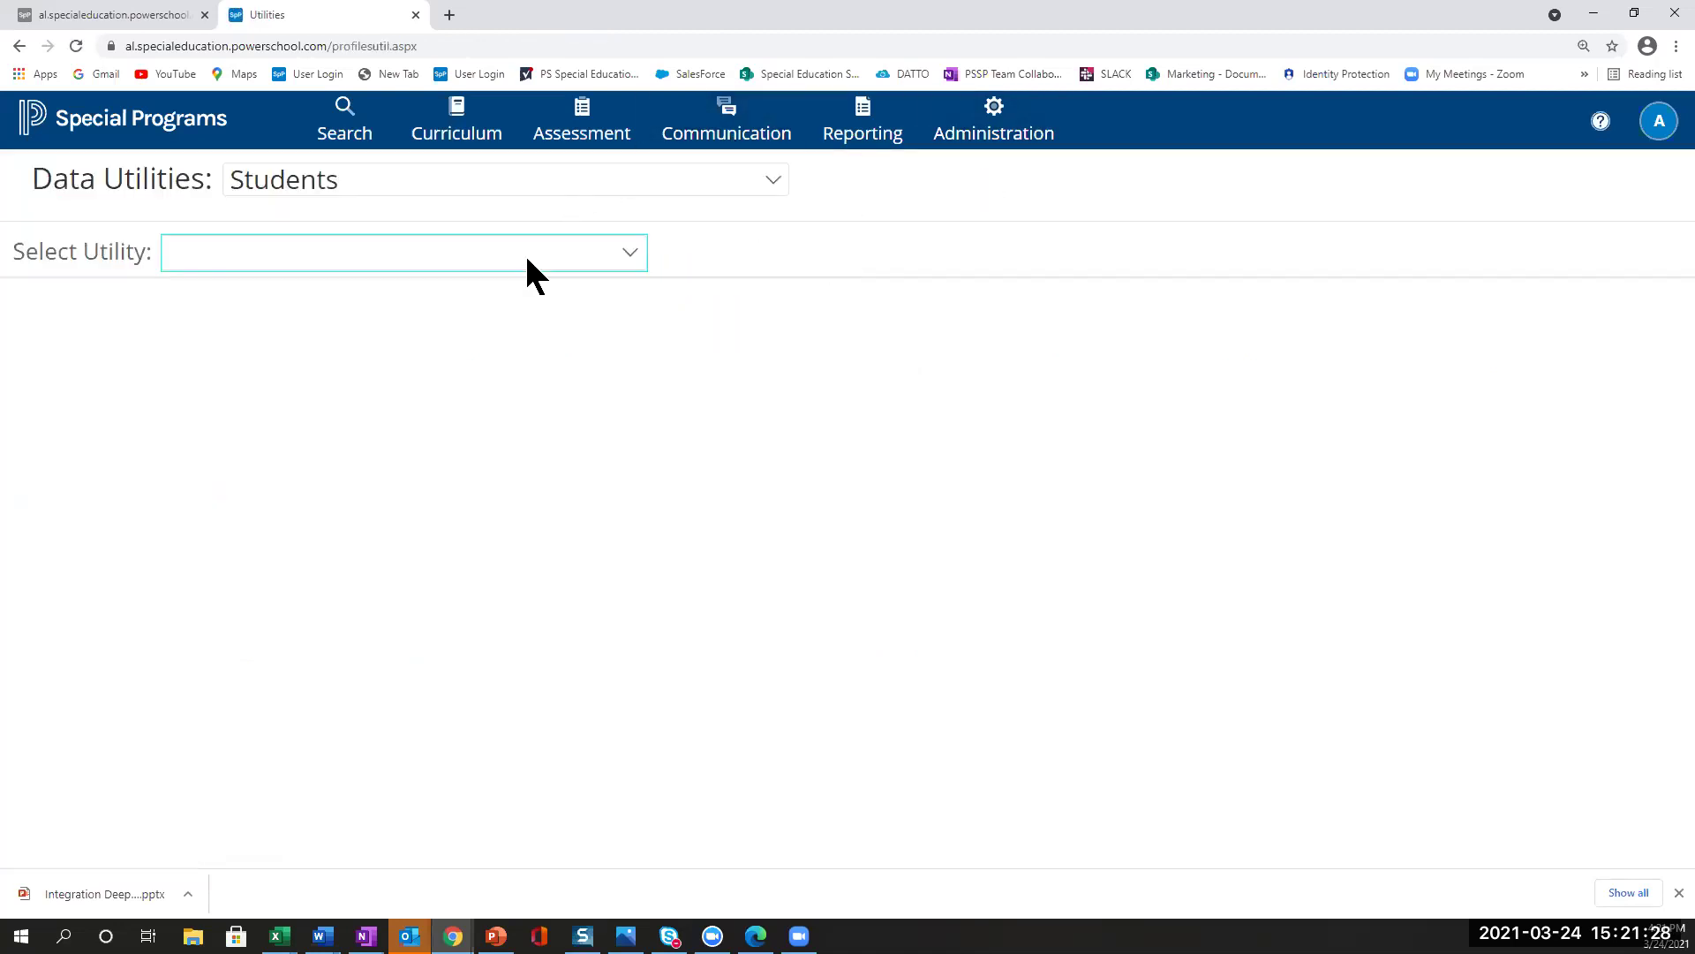
pyautogui.click(525, 253)
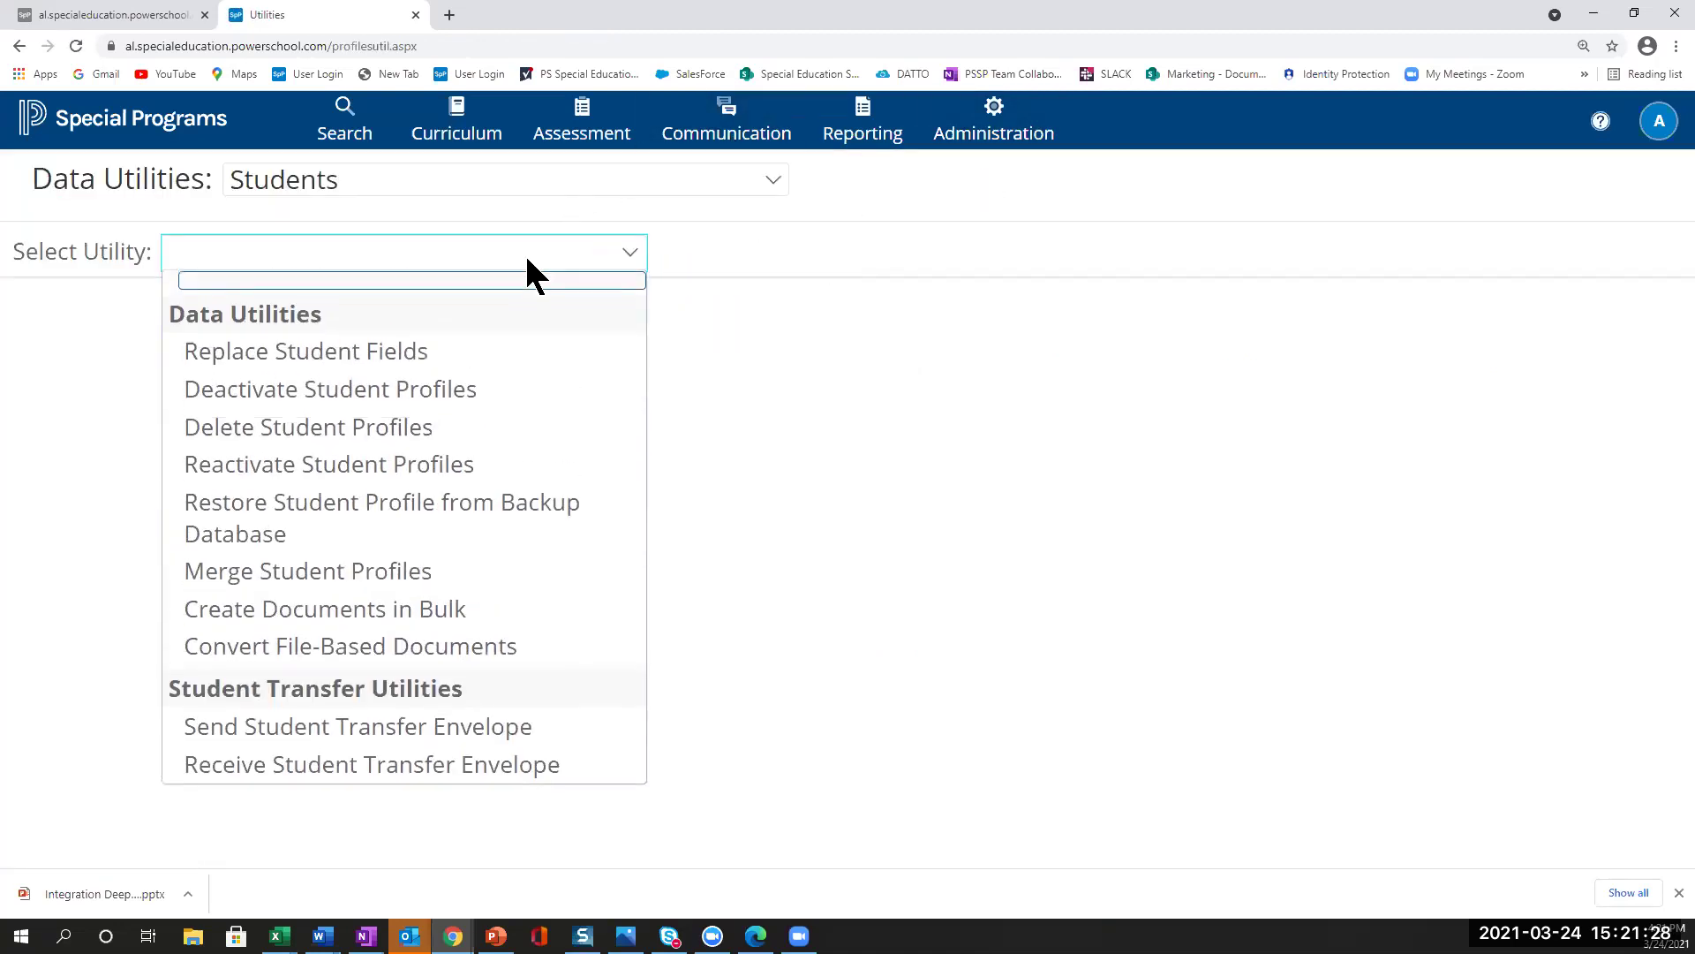
pyautogui.click(251, 728)
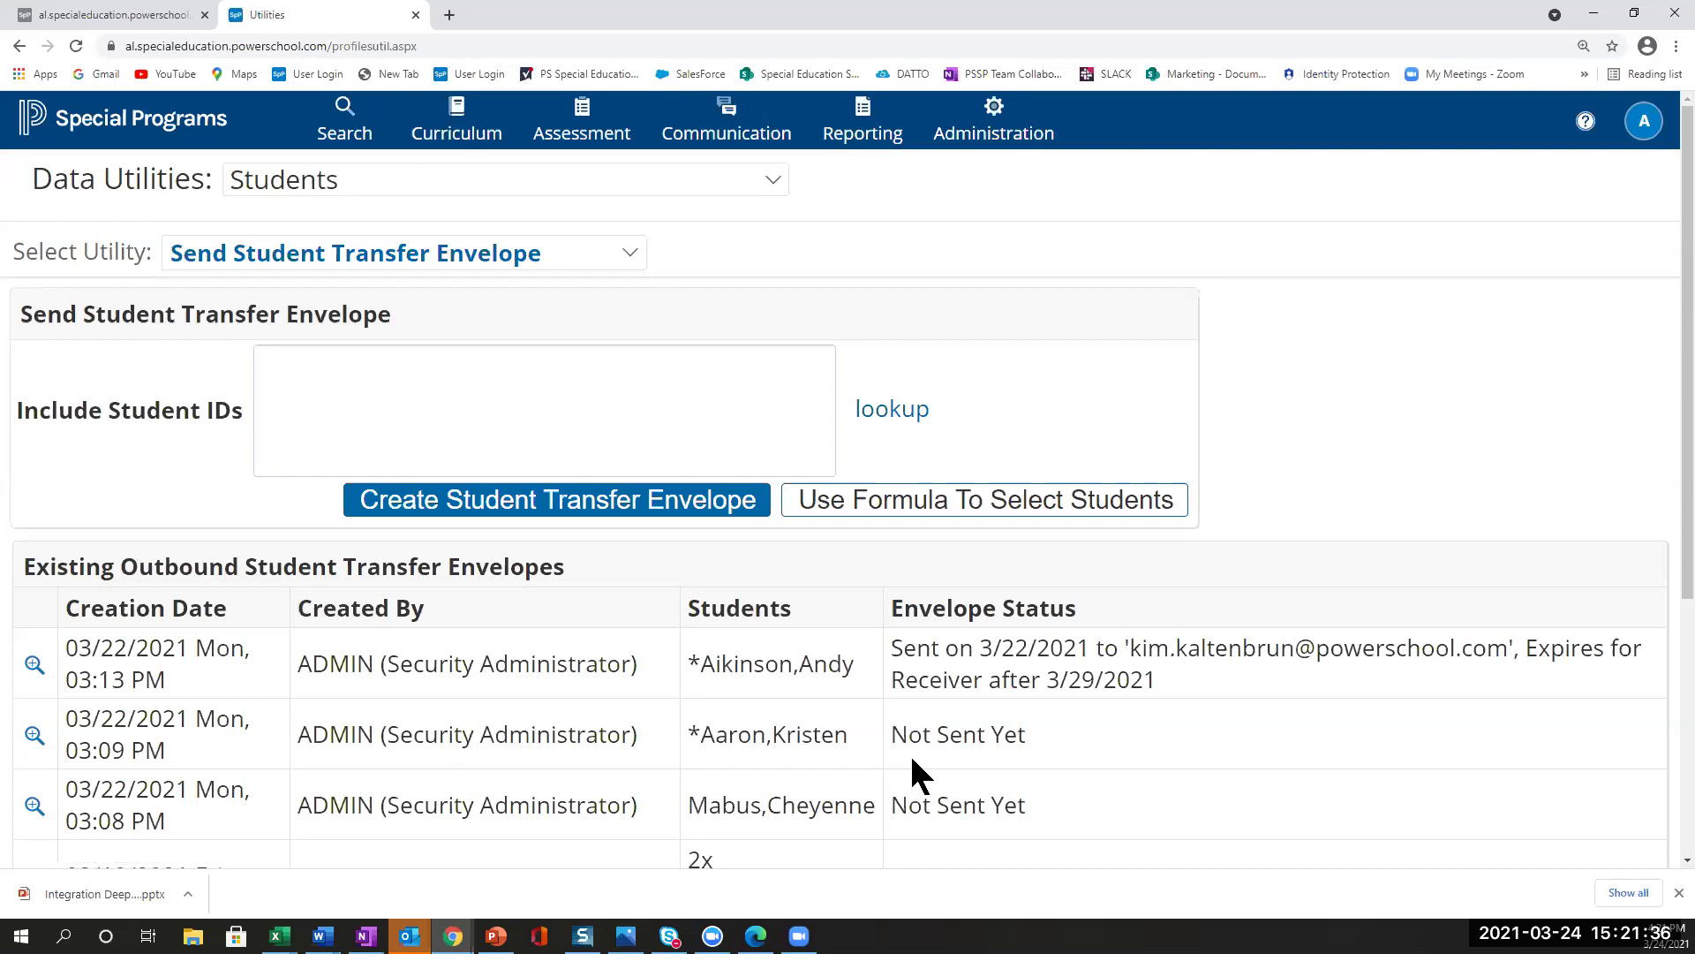
# - Look up the student by last name and add their ID to the envelope's student list
pyautogui.click(897, 411)
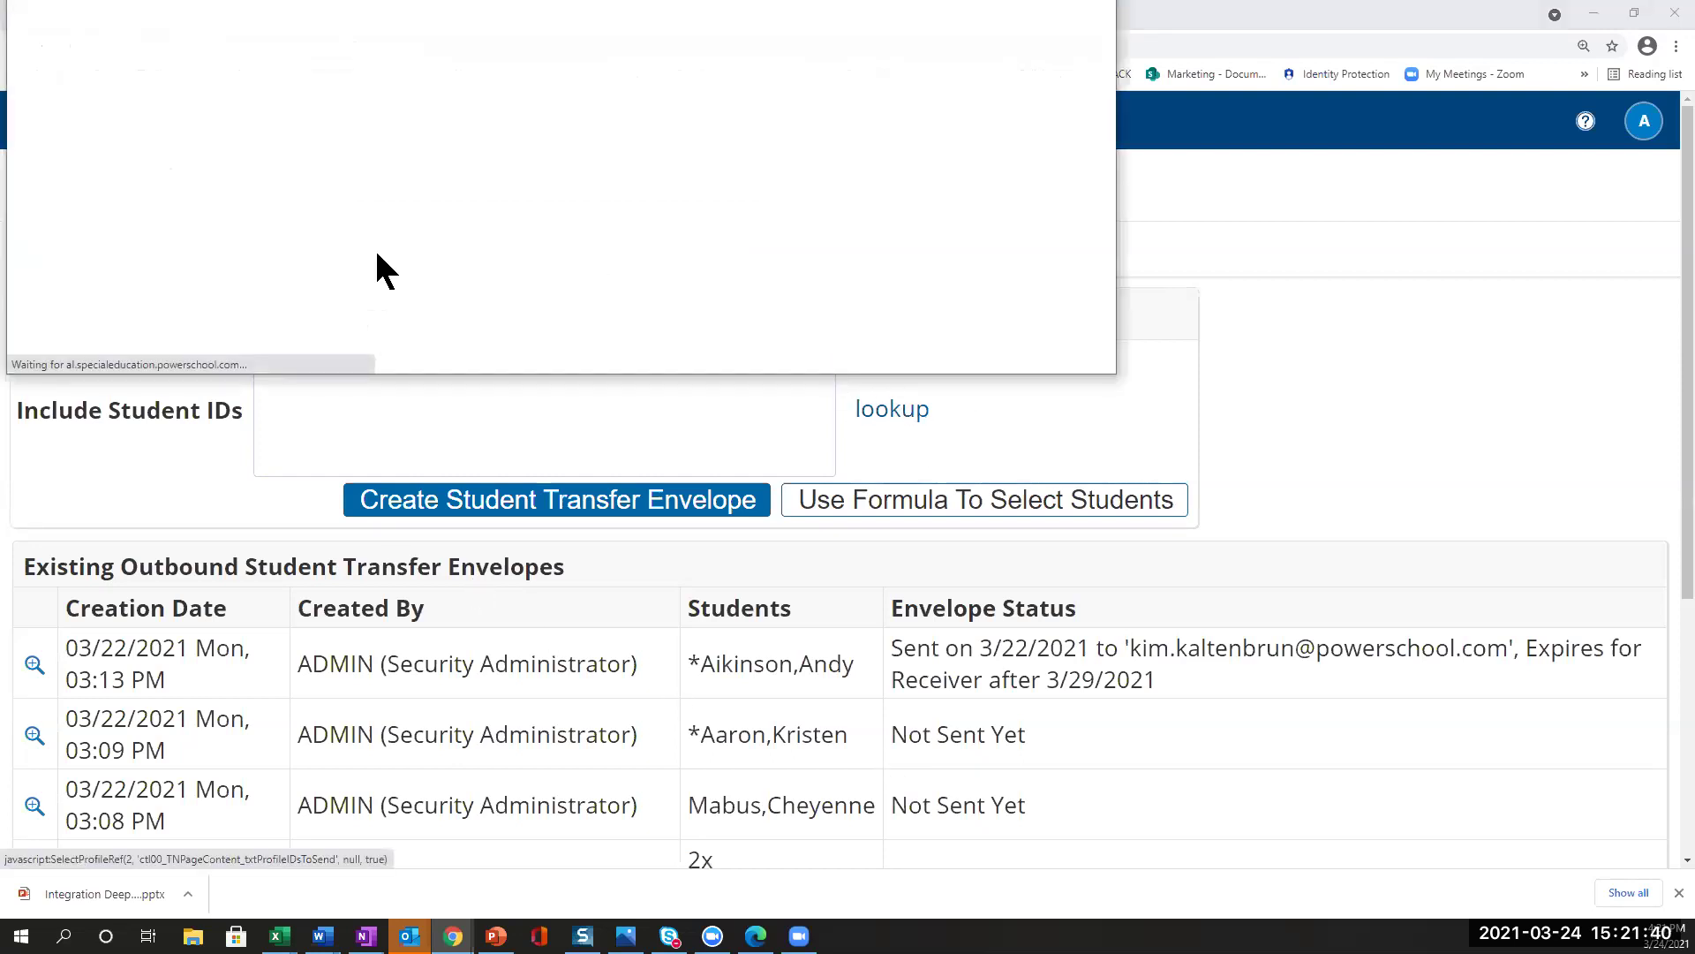
pyautogui.write('aa')
pyautogui.press('BackSpace')
pyautogui.write('a')
pyautogui.press('BackSpace')
pyautogui.write('ckerman')
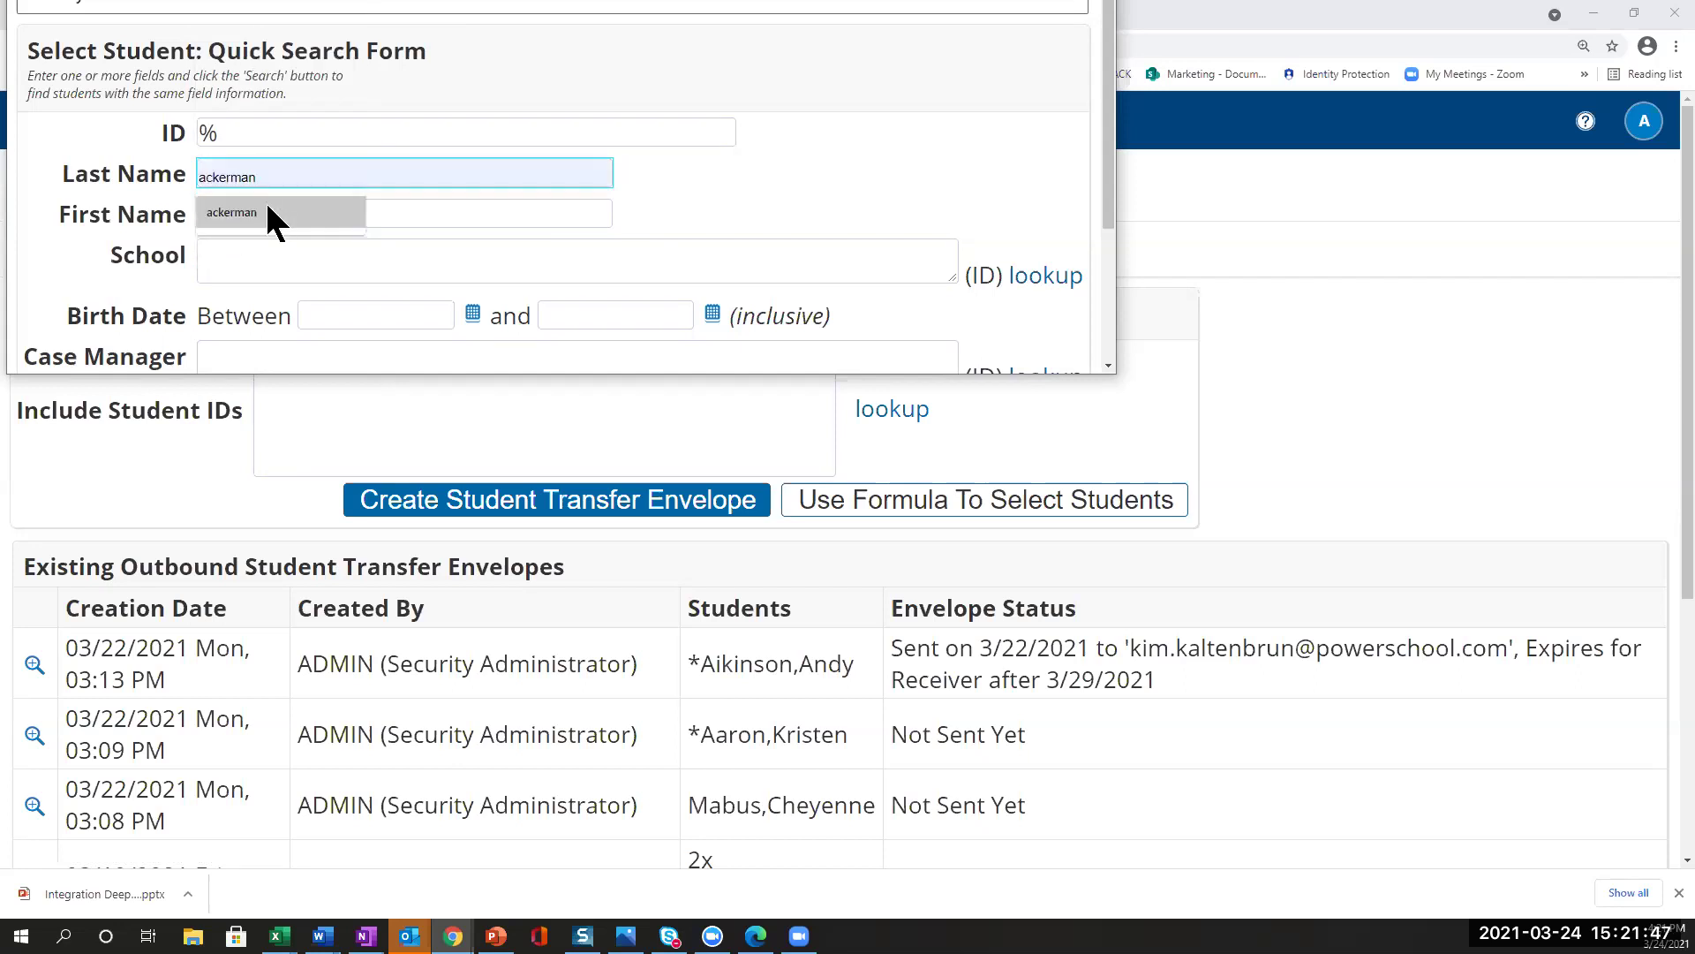
pyautogui.click(267, 212)
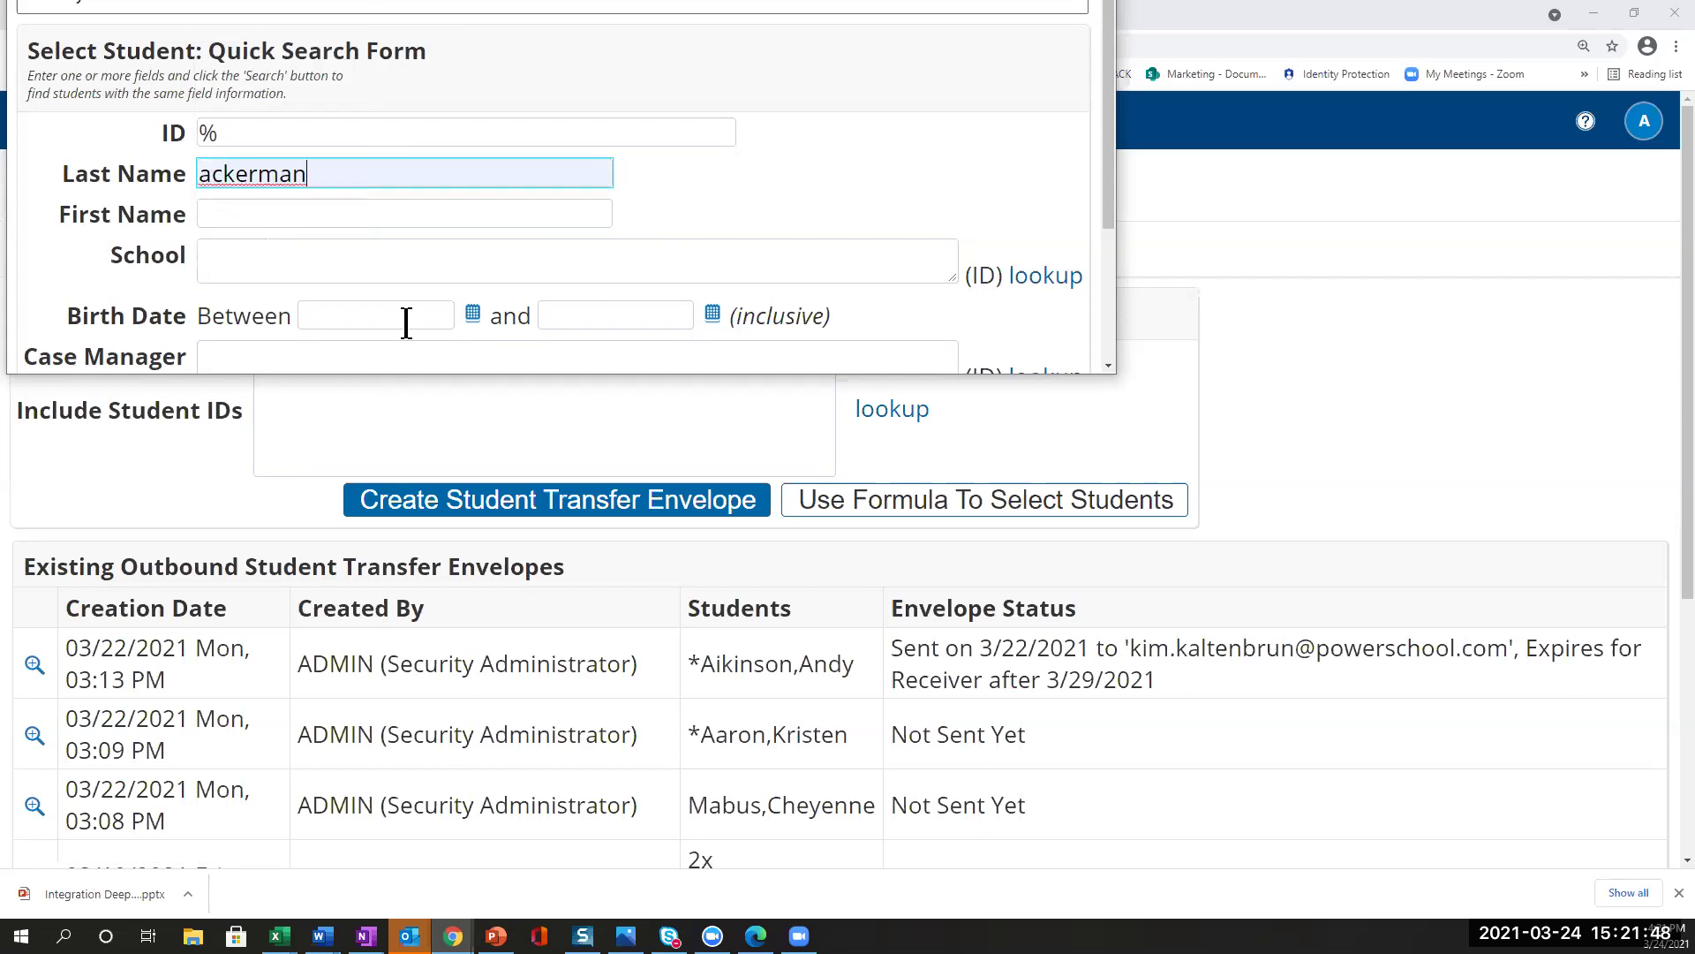
pyautogui.scroll(-2, 813, 264)
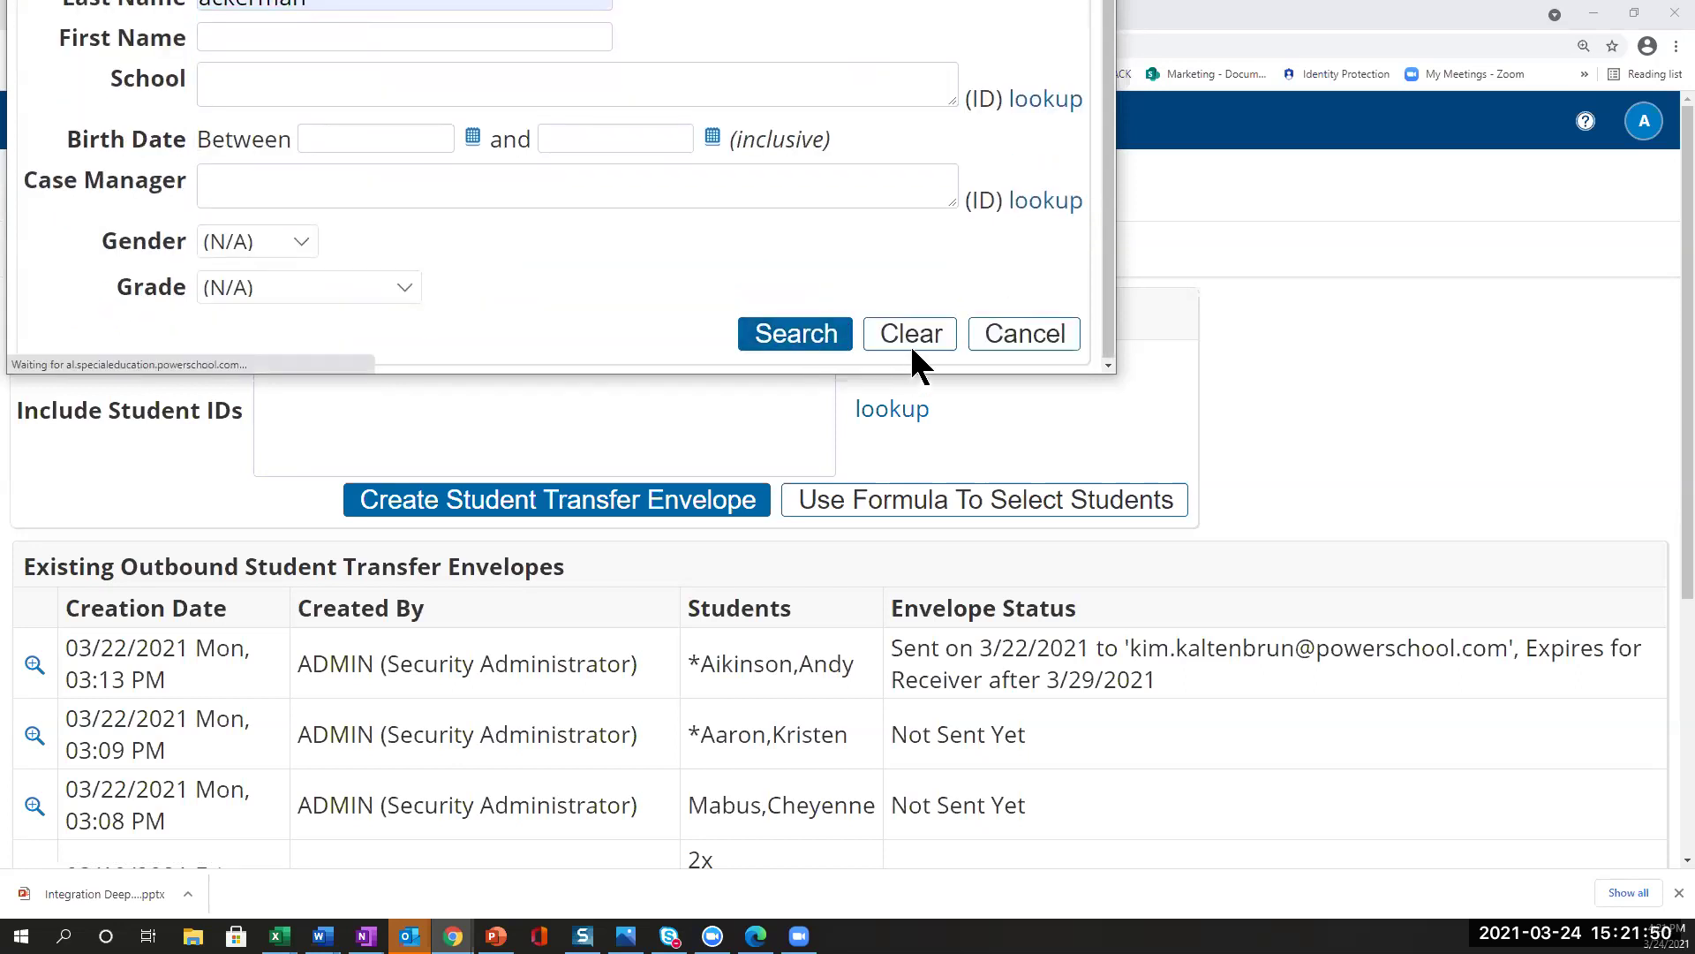
pyautogui.click(802, 332)
pyautogui.click(102, 213)
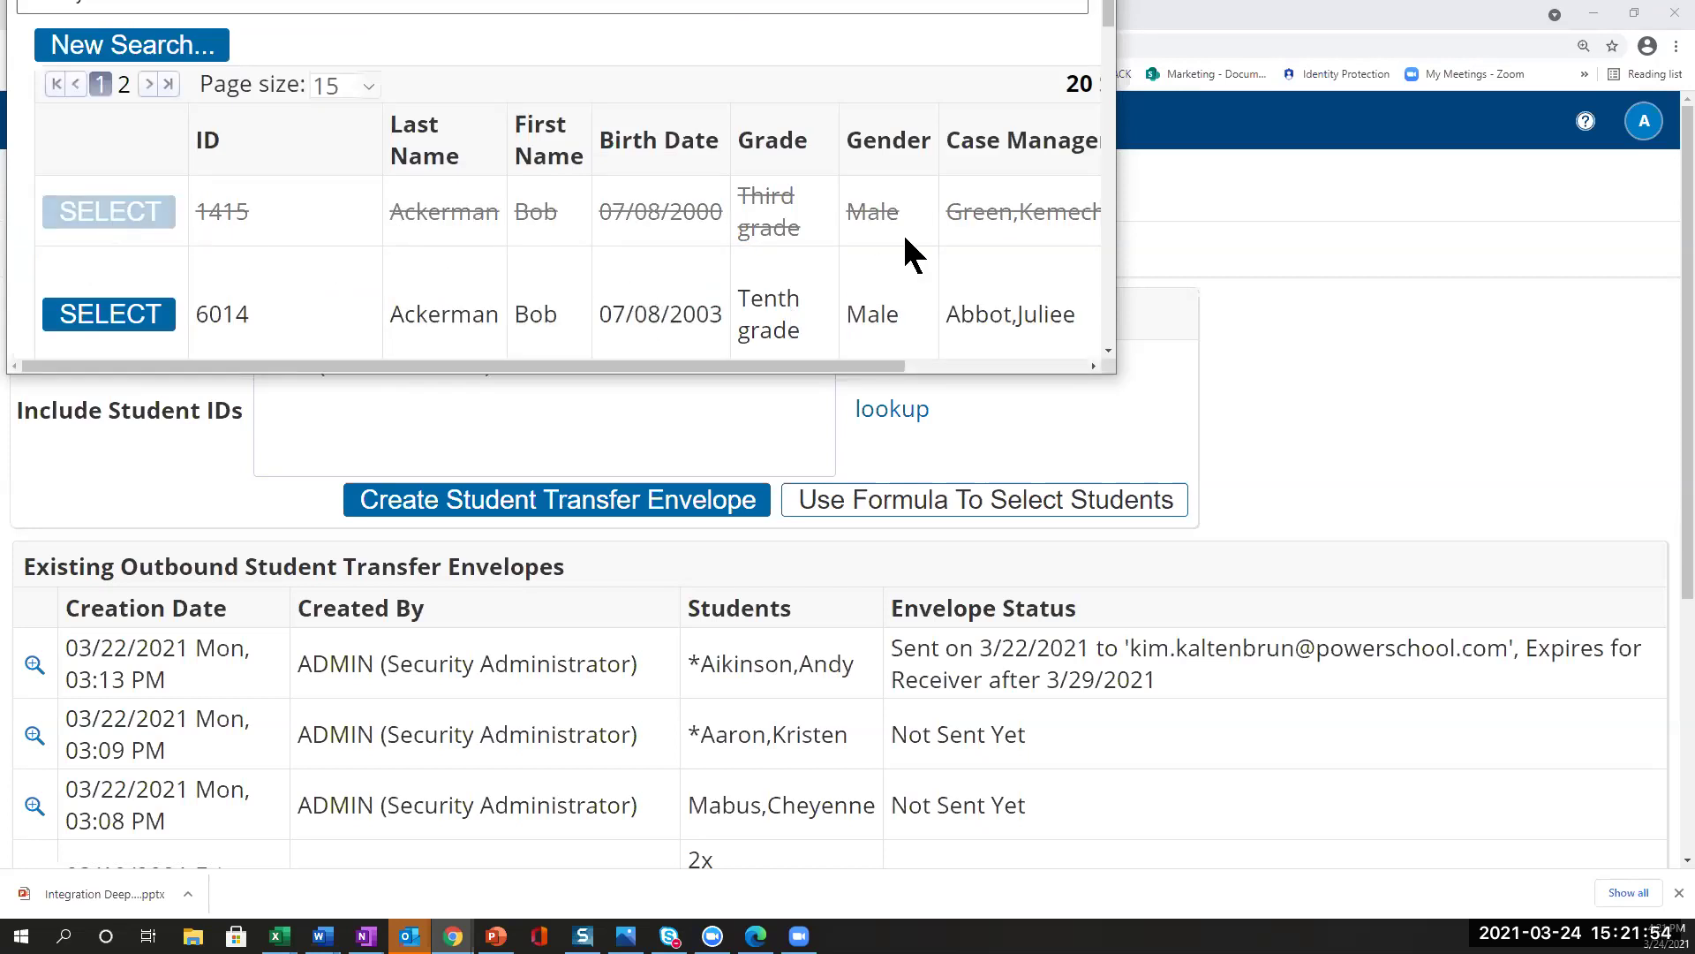
pyautogui.moveTo(1108, 22)
pyautogui.mouseDown()
pyautogui.moveTo(1102, 351)
pyautogui.moveTo(1104, 18)
pyautogui.mouseUp()
pyautogui.click(1401, 389)
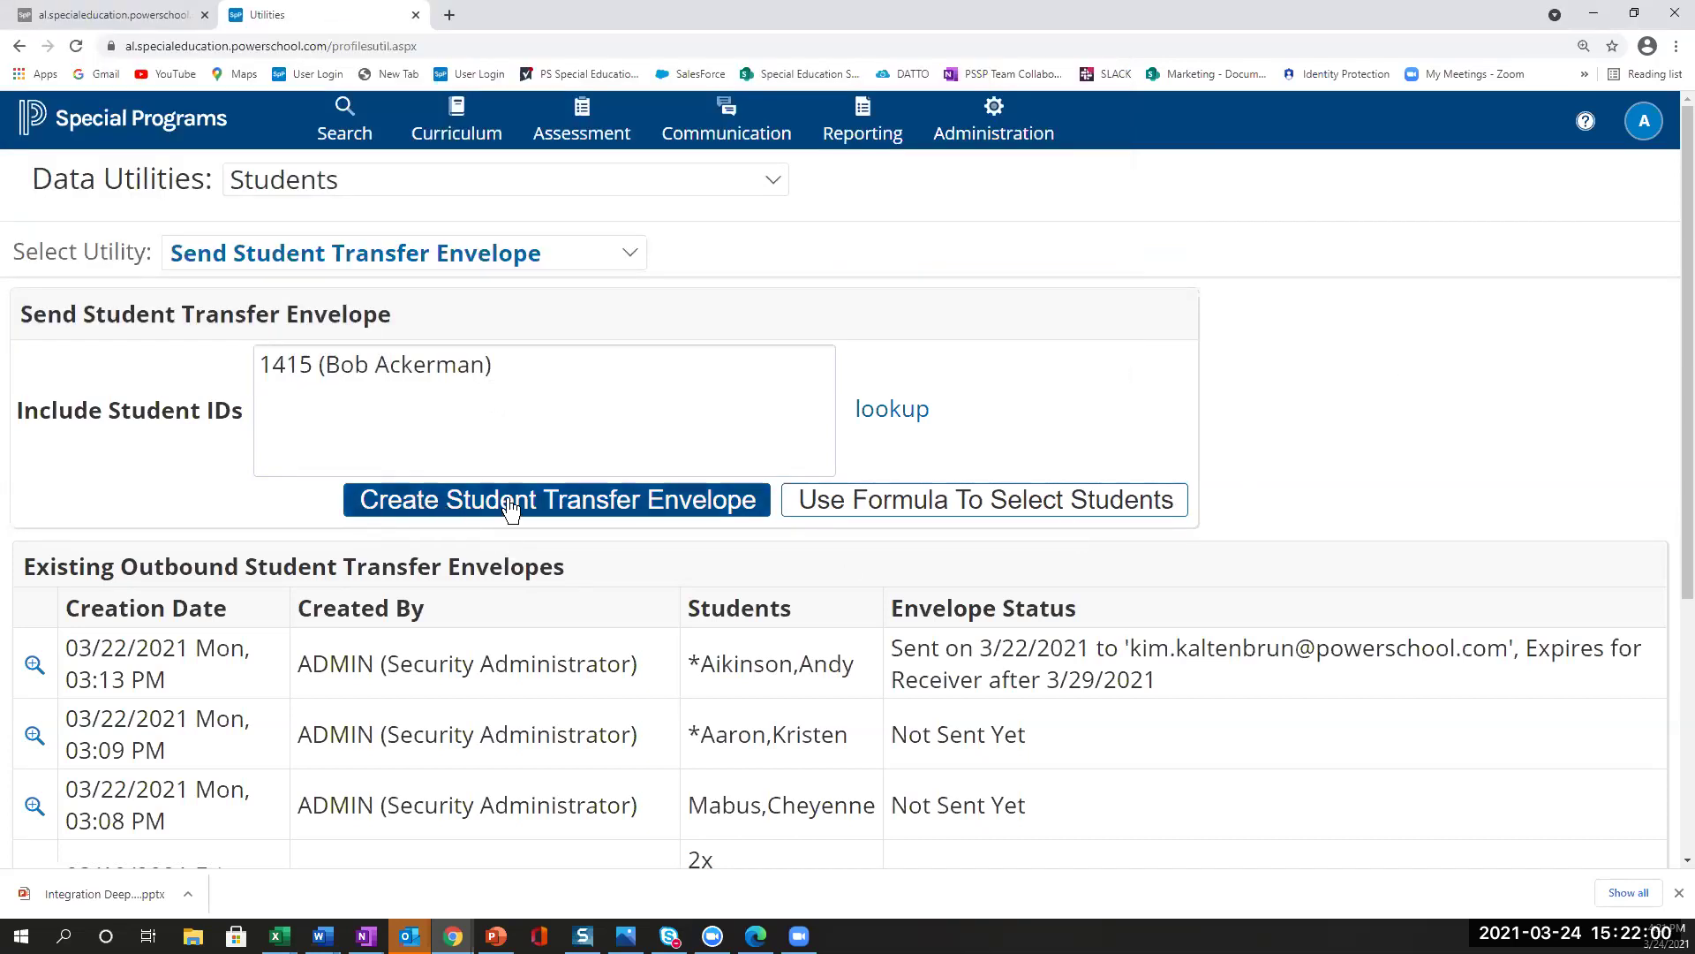
pyautogui.click(745, 518)
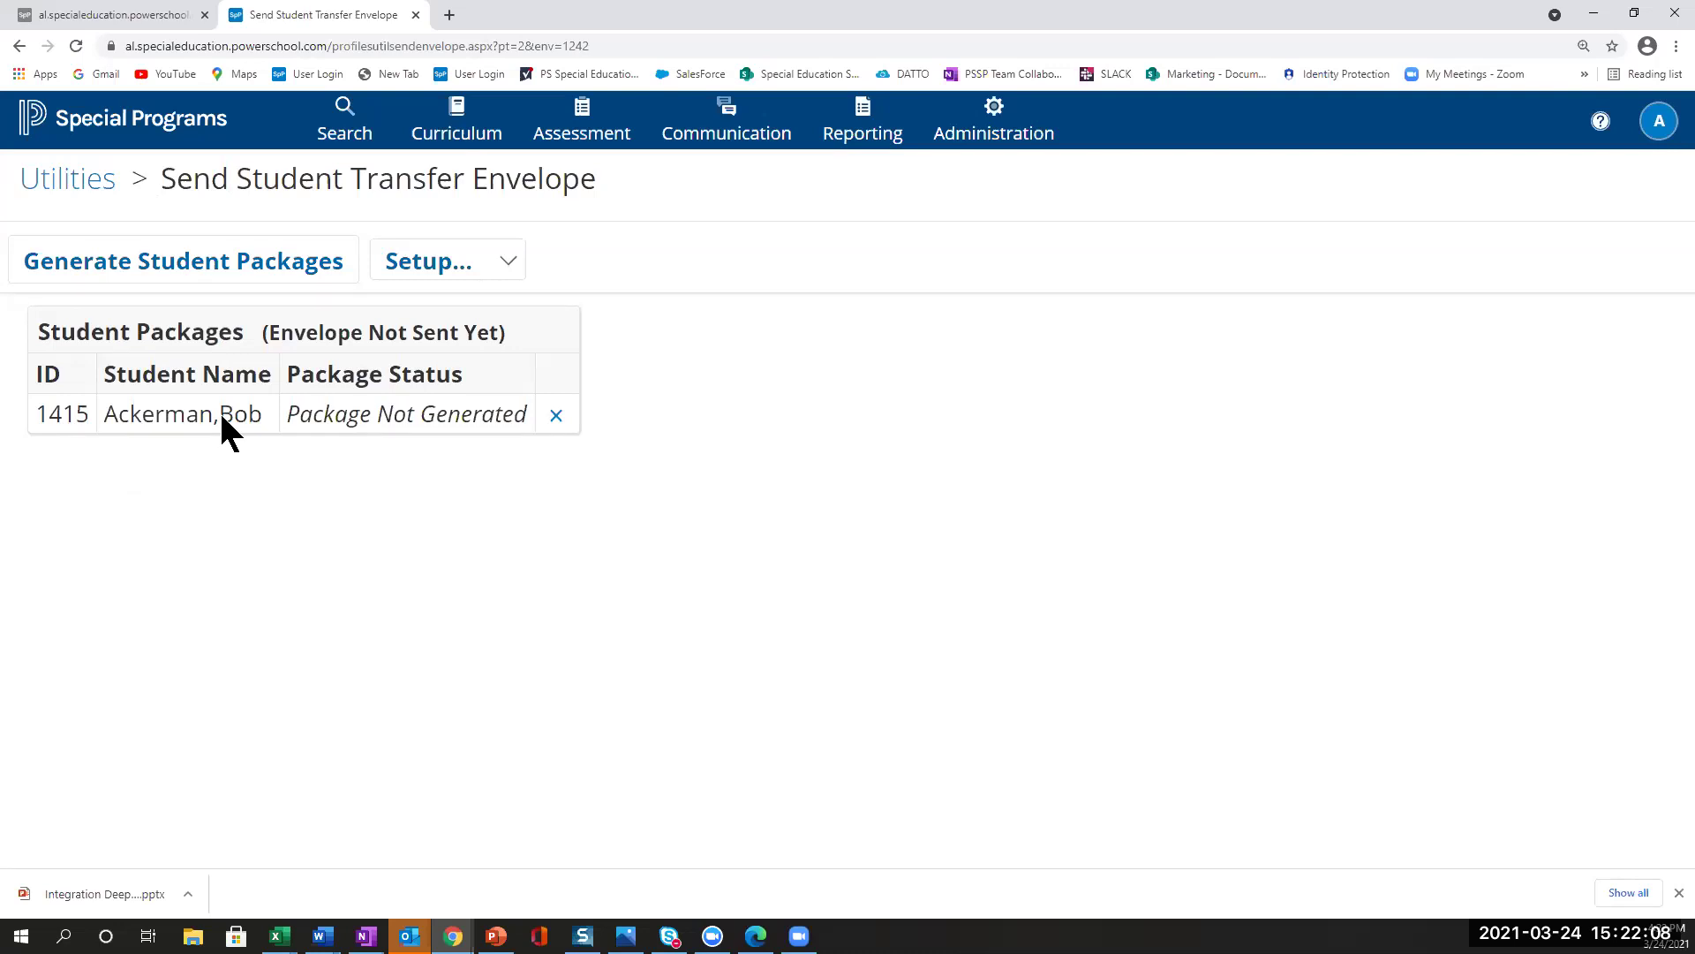
pyautogui.click(244, 267)
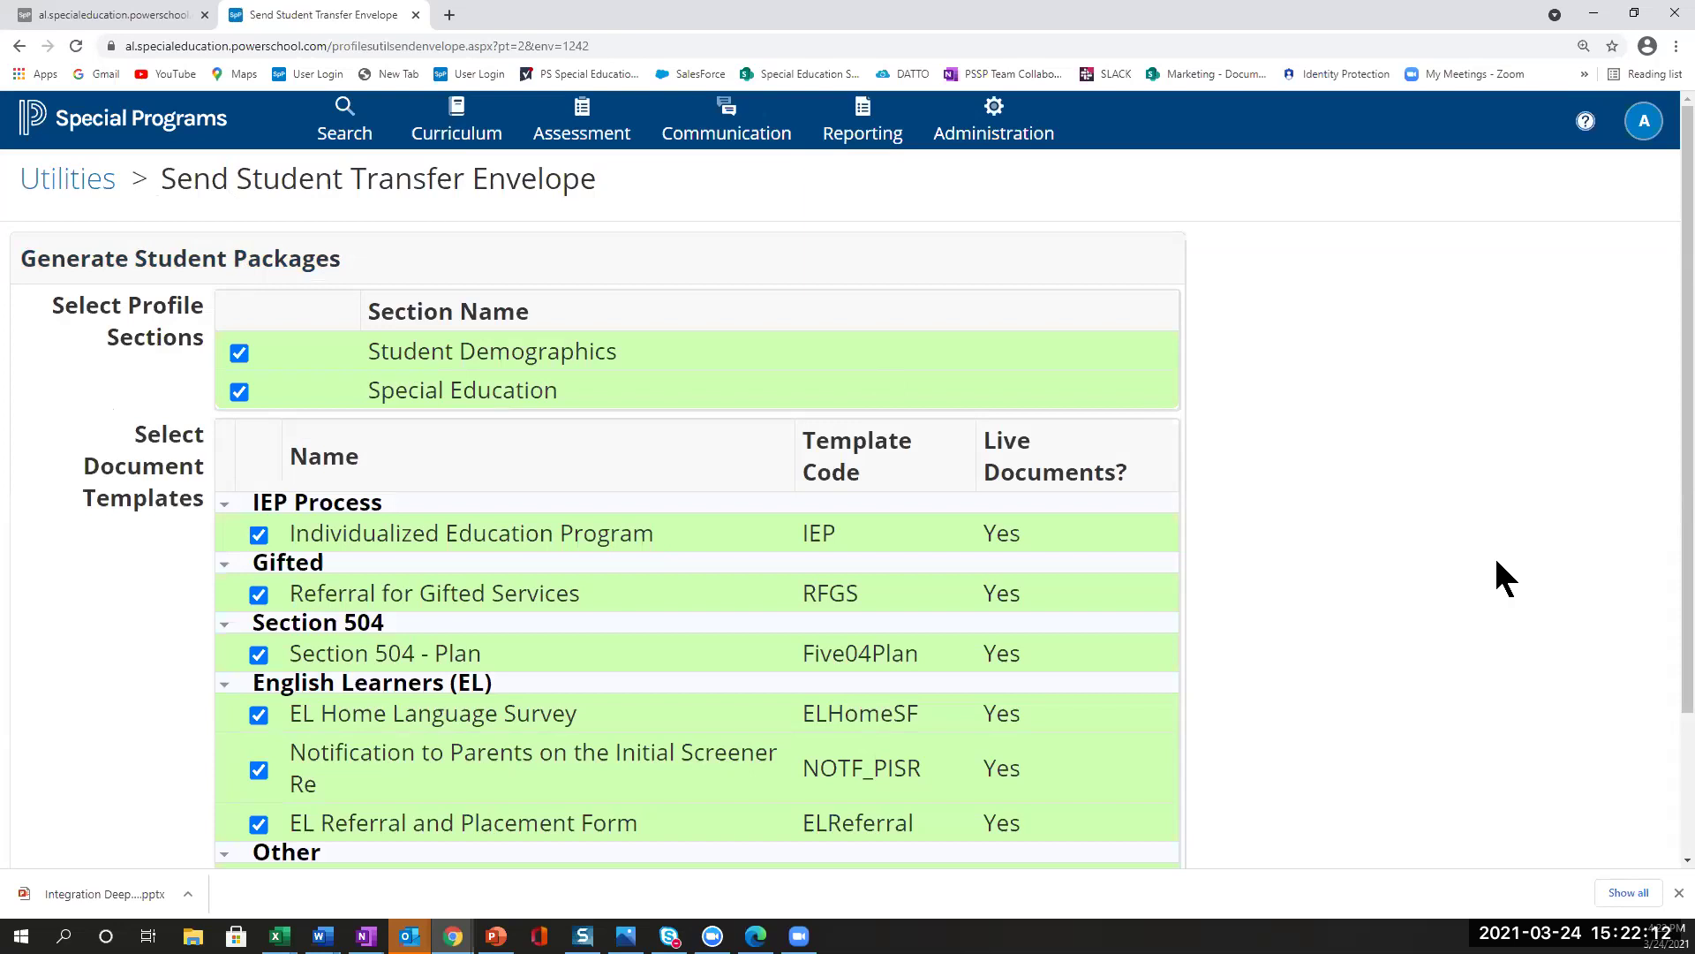
pyautogui.scroll(-2, 1499, 595)
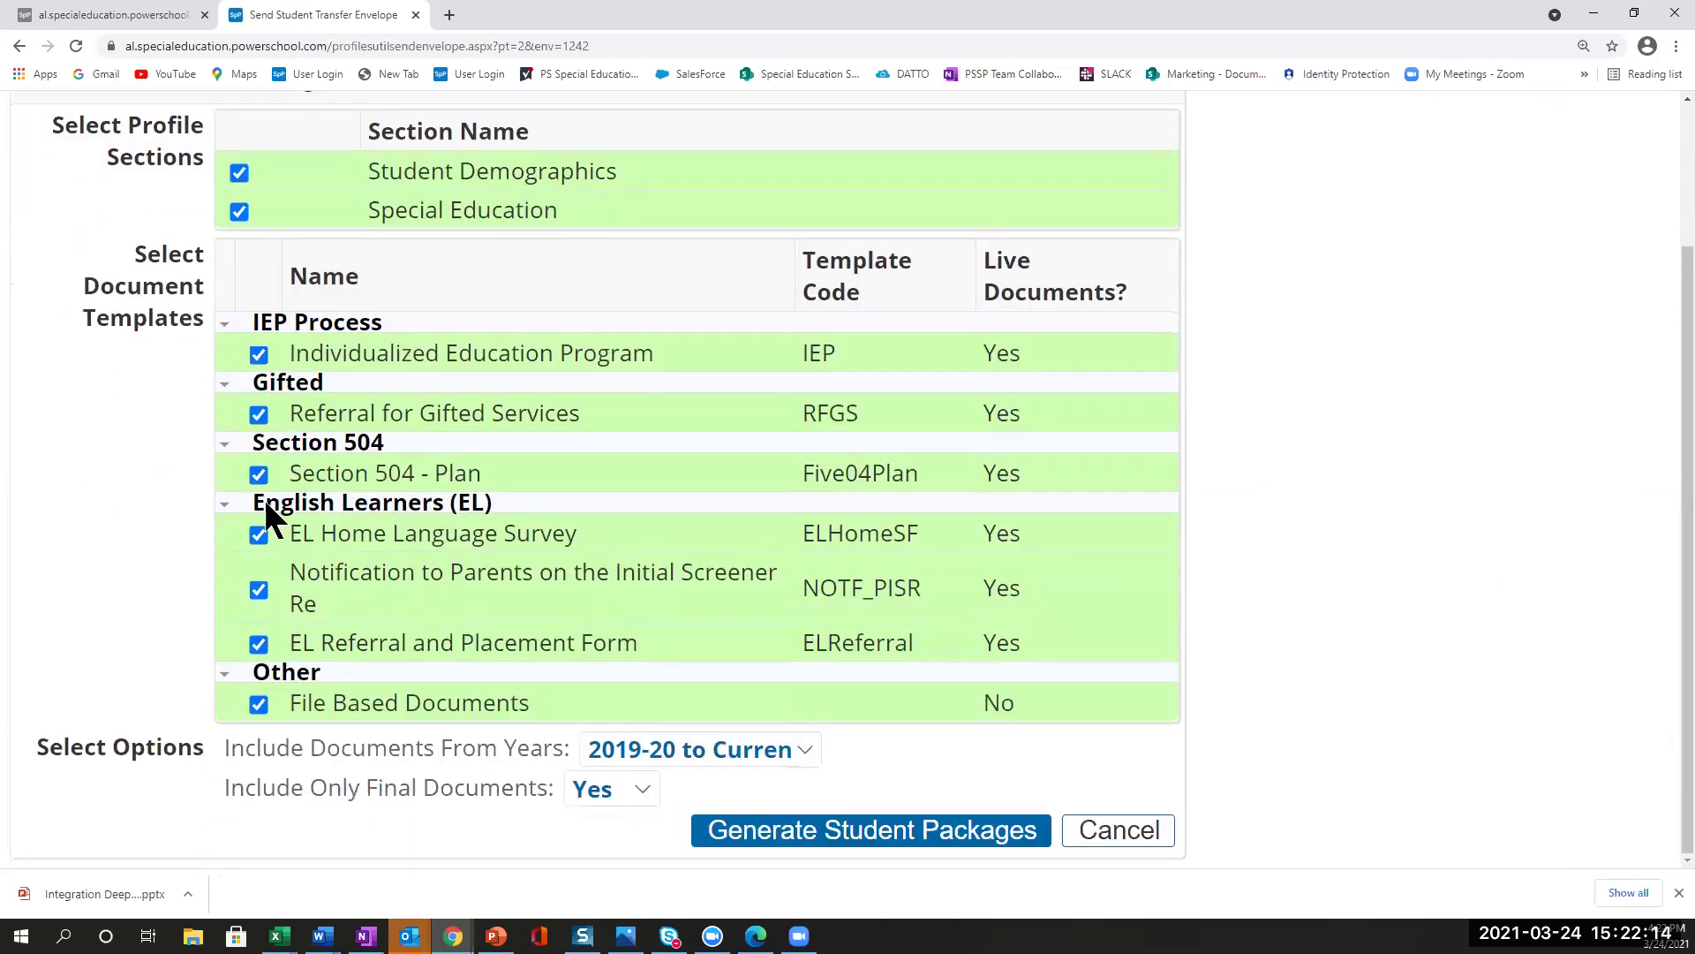
pyautogui.scroll(2, 428, 357)
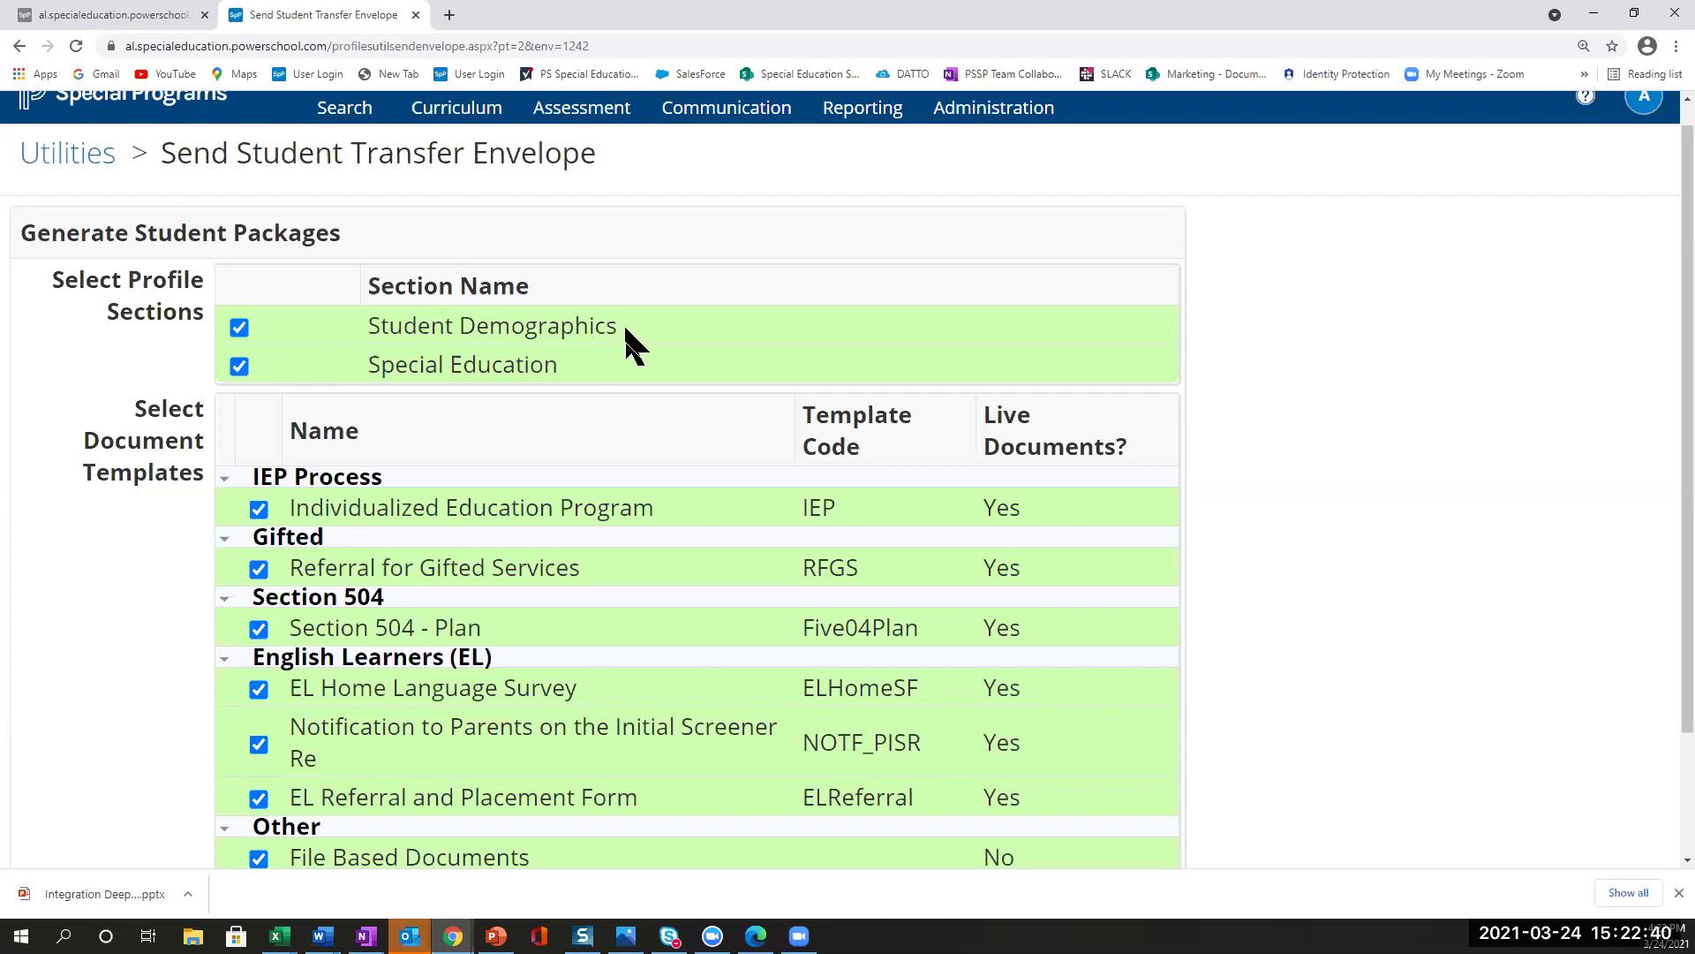
# - Exclude Student Demographics, keep Include Only Final Documents at Yes, and generate the student package
pyautogui.click(239, 327)
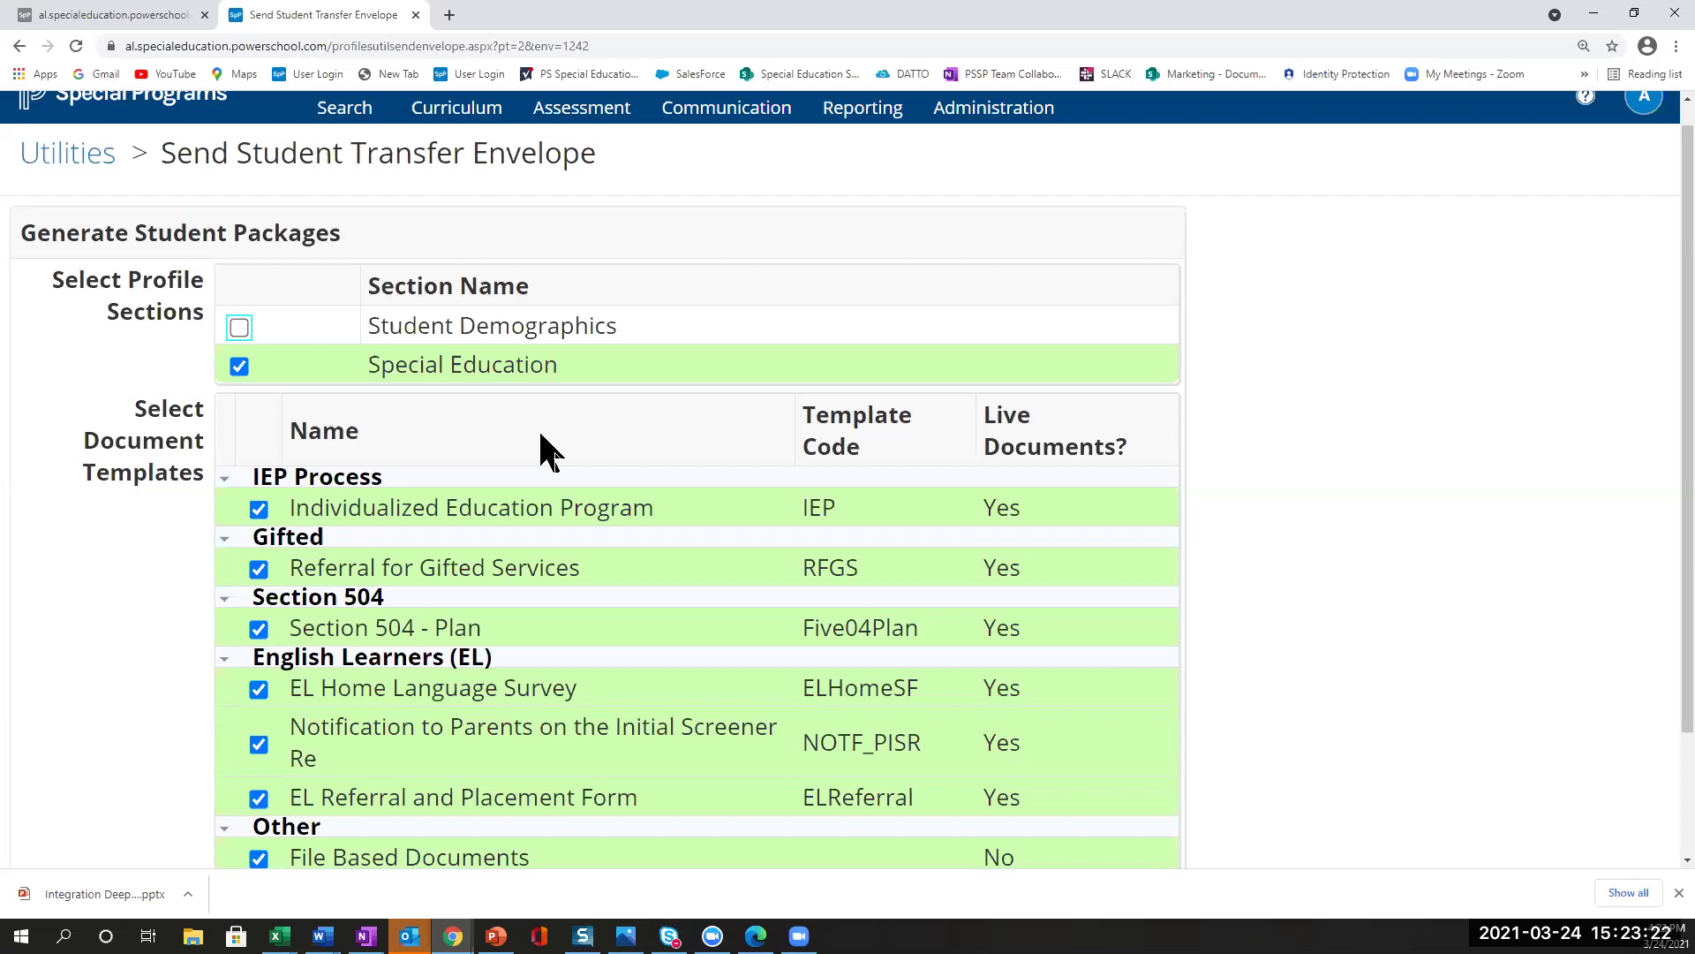
pyautogui.scroll(-2, 548, 461)
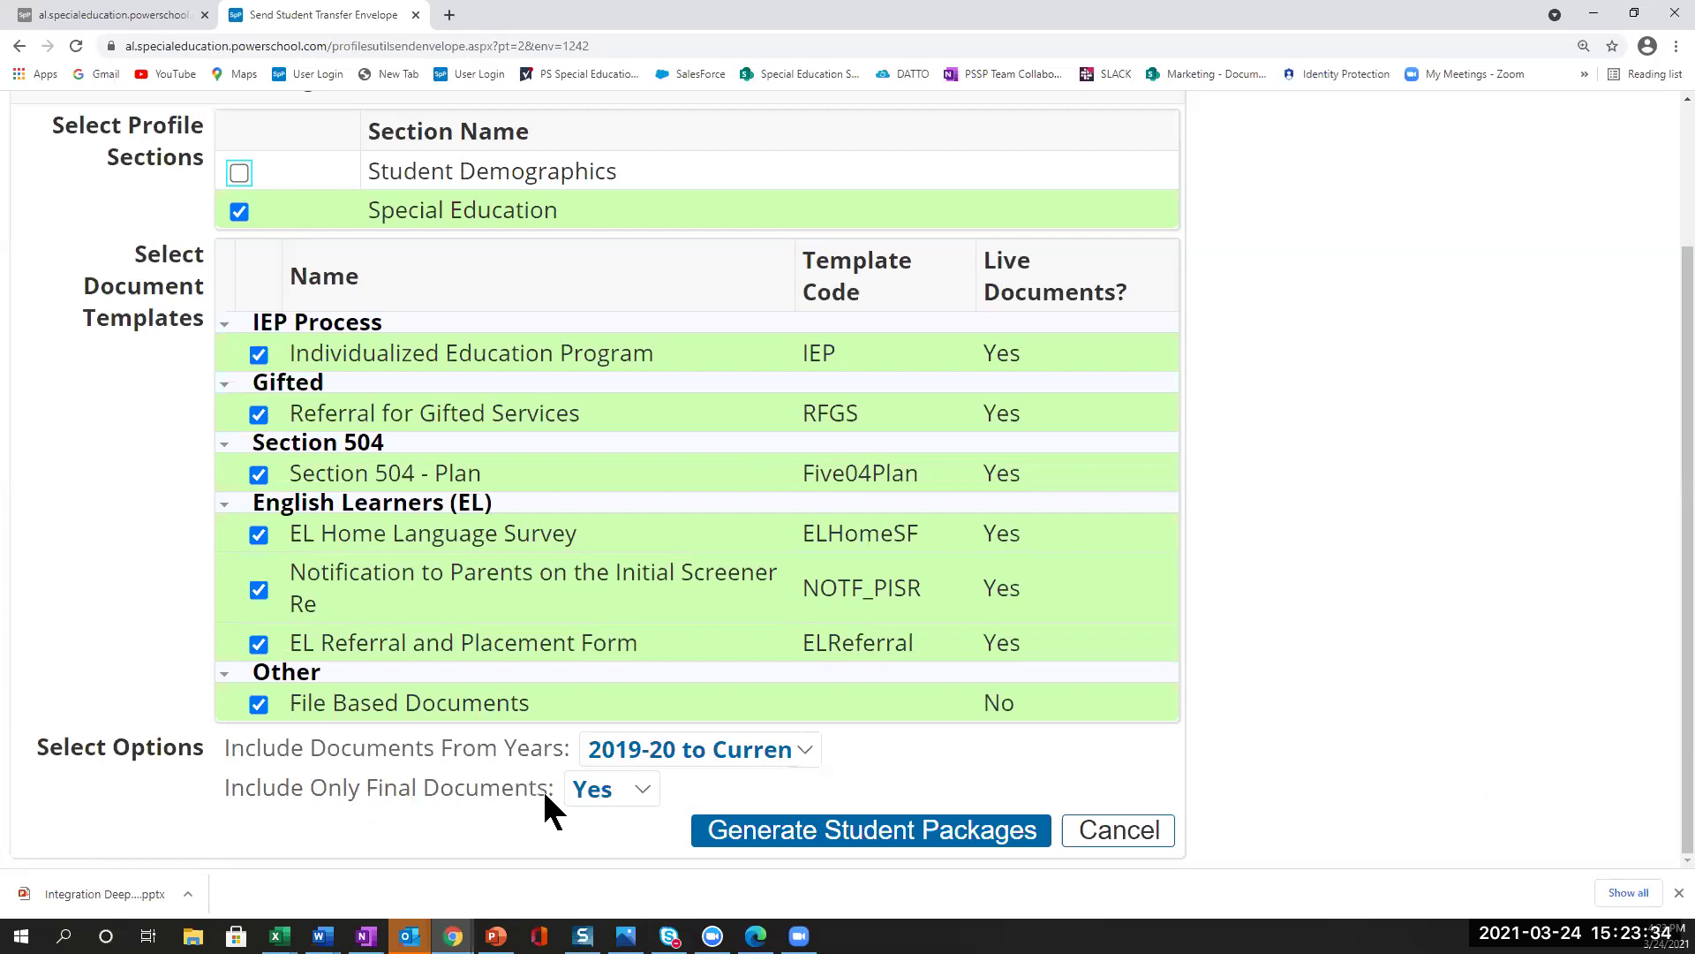
pyautogui.click(622, 783)
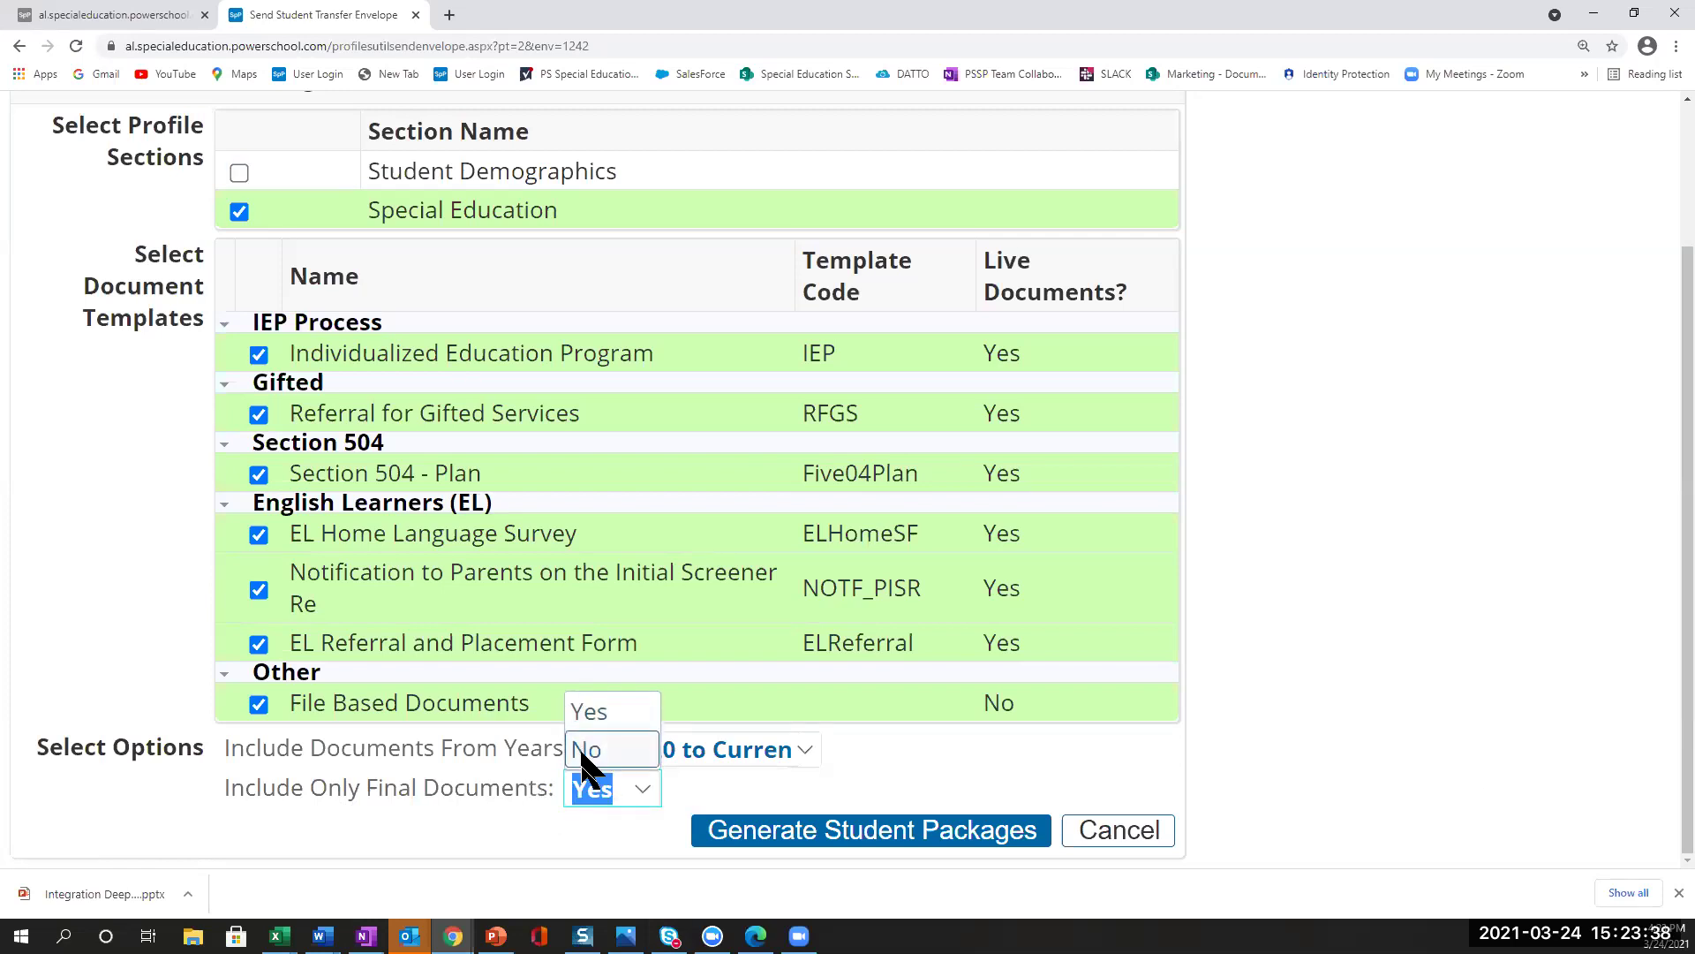
pyautogui.click(641, 781)
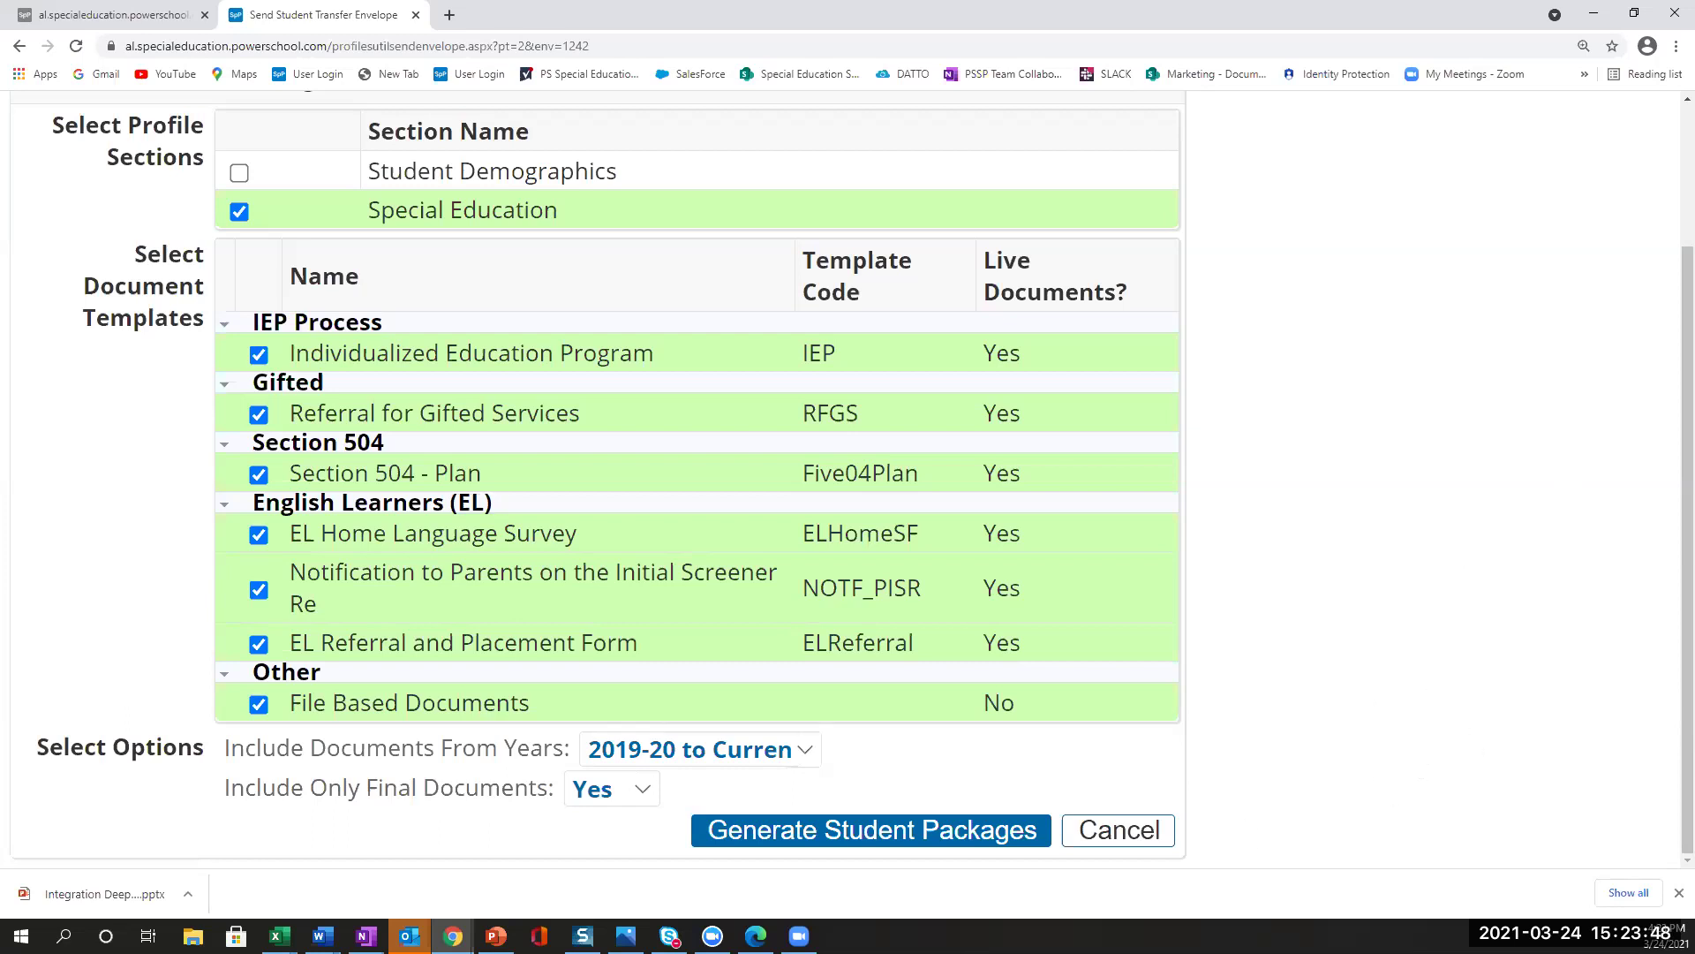
pyautogui.click(845, 843)
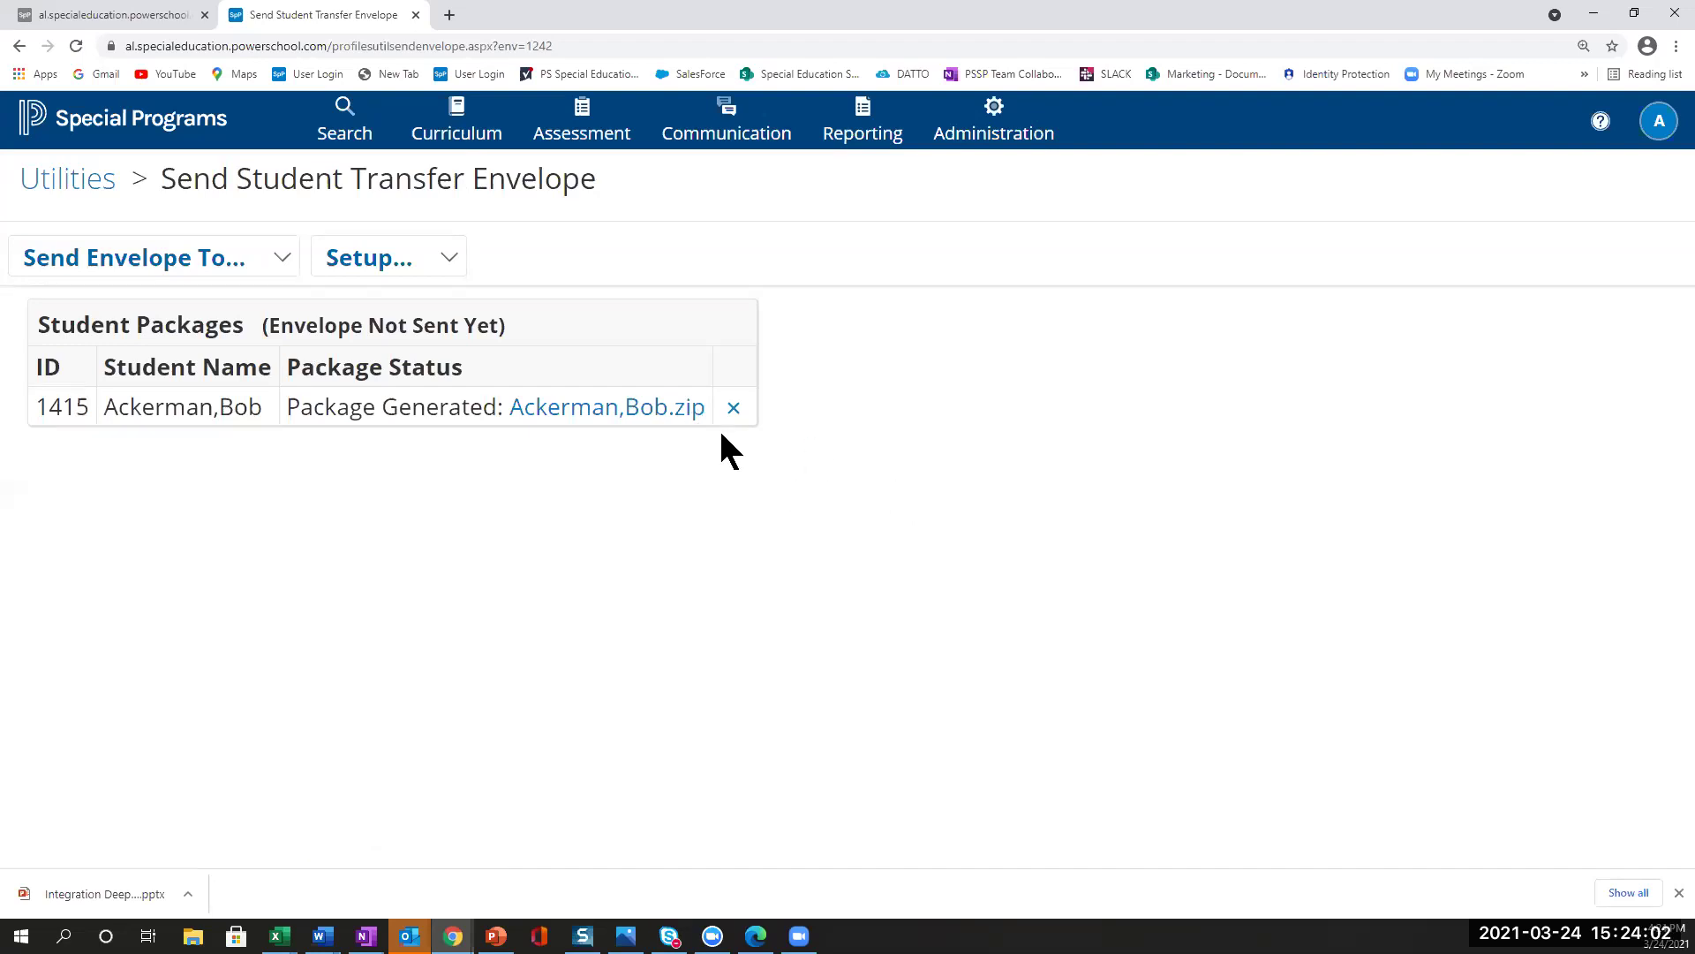
# - Address the envelope to School/District Hosted ALSDETrainingSite, keeping State/Area AL
pyautogui.click(153, 260)
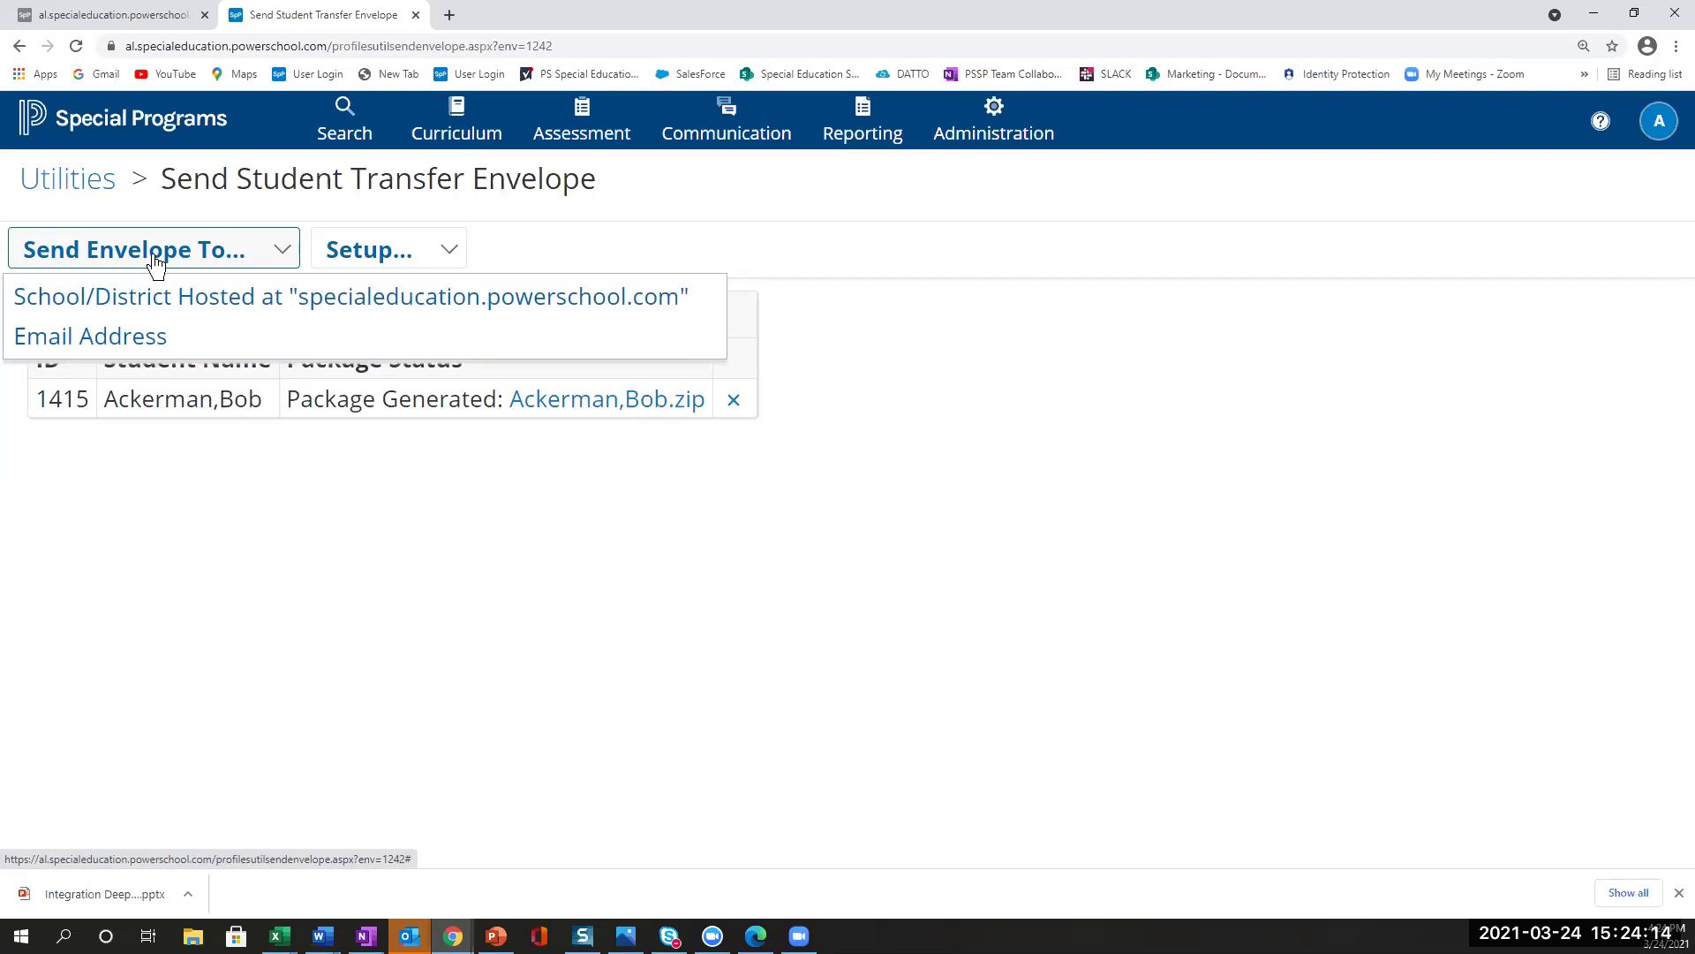
pyautogui.click(167, 305)
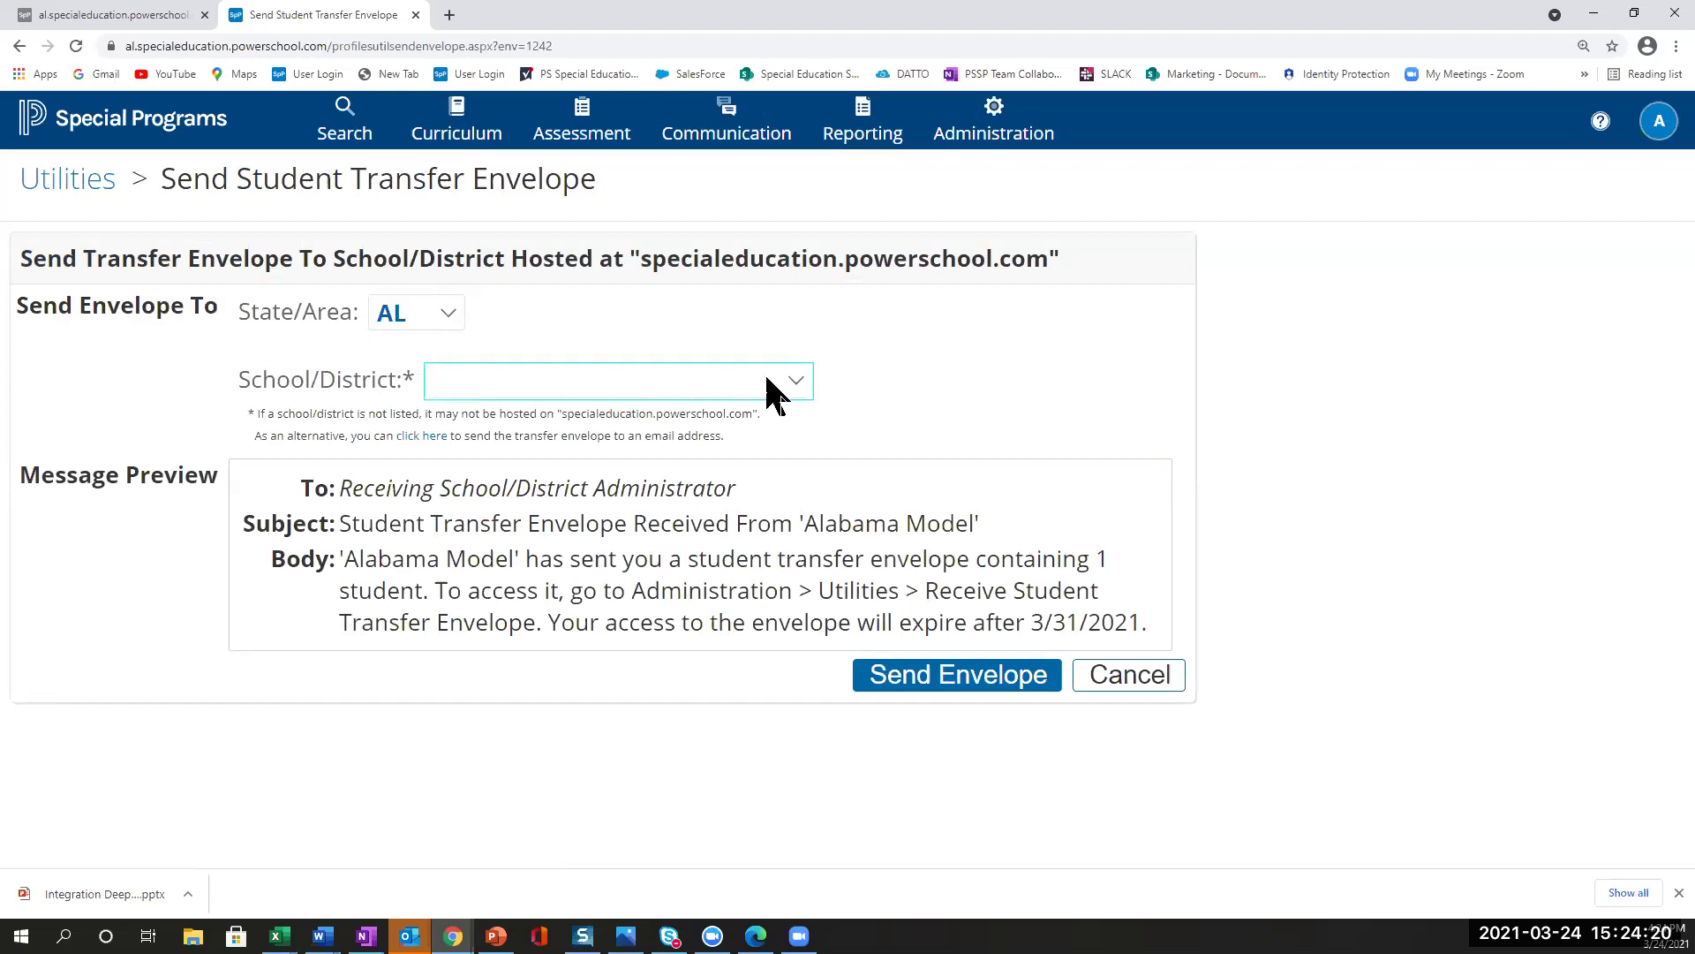
pyautogui.click(794, 384)
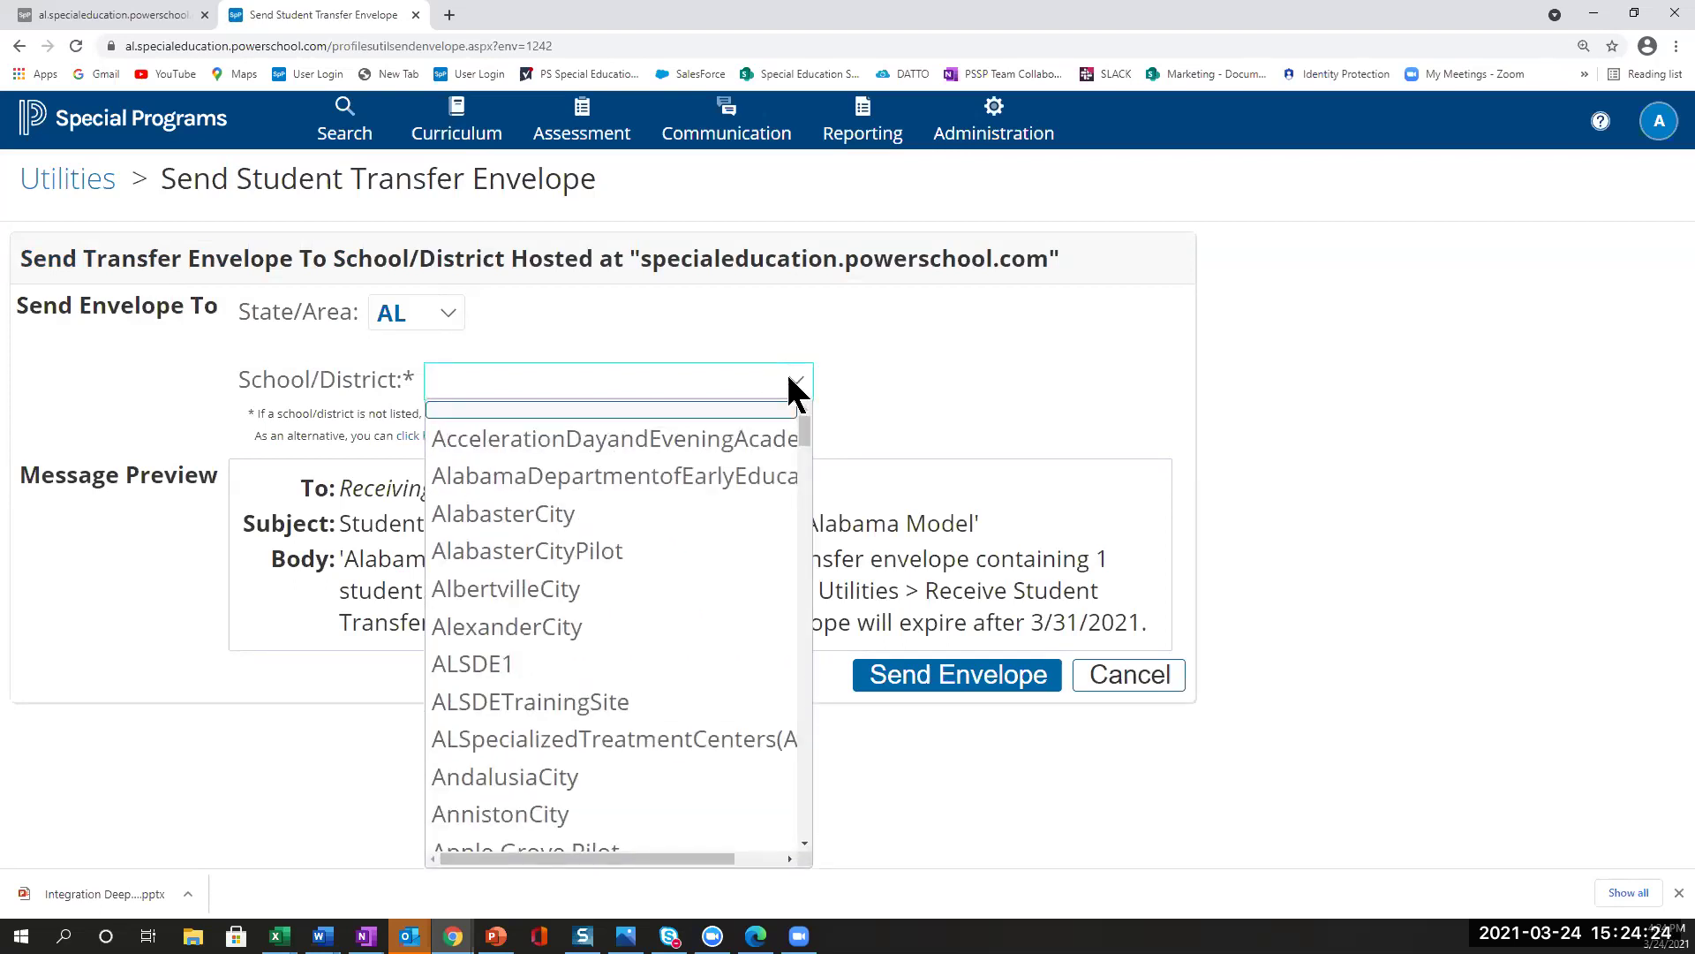
pyautogui.click(945, 405)
pyautogui.click(385, 309)
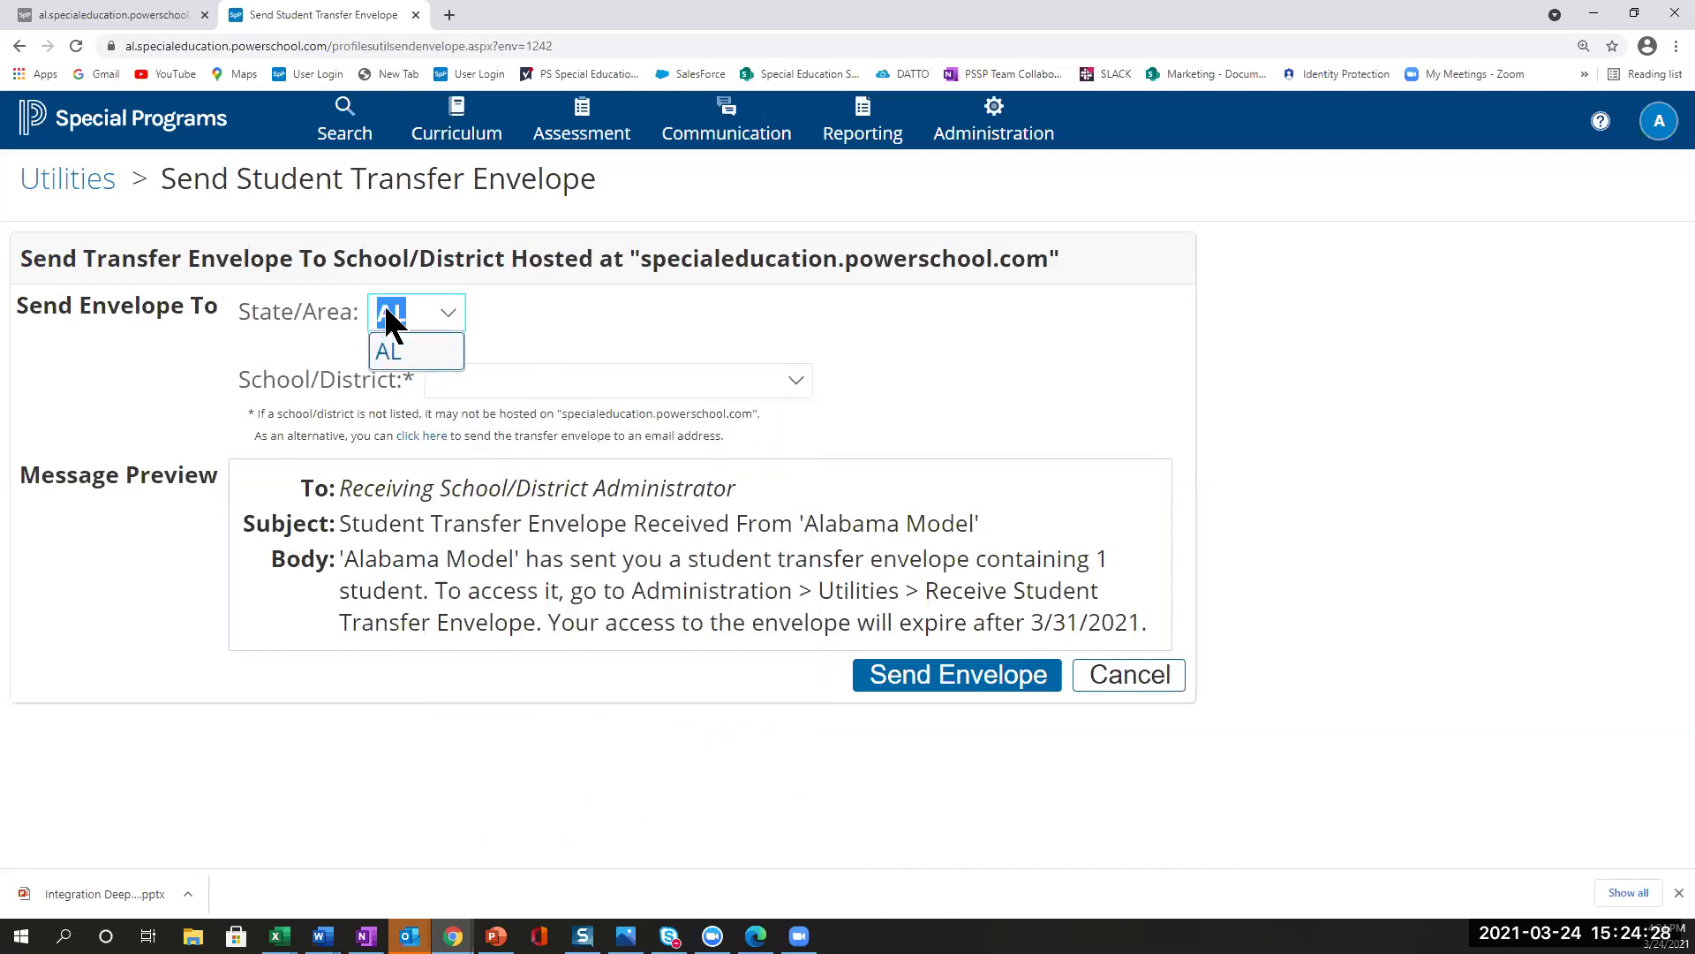
pyautogui.click(1051, 397)
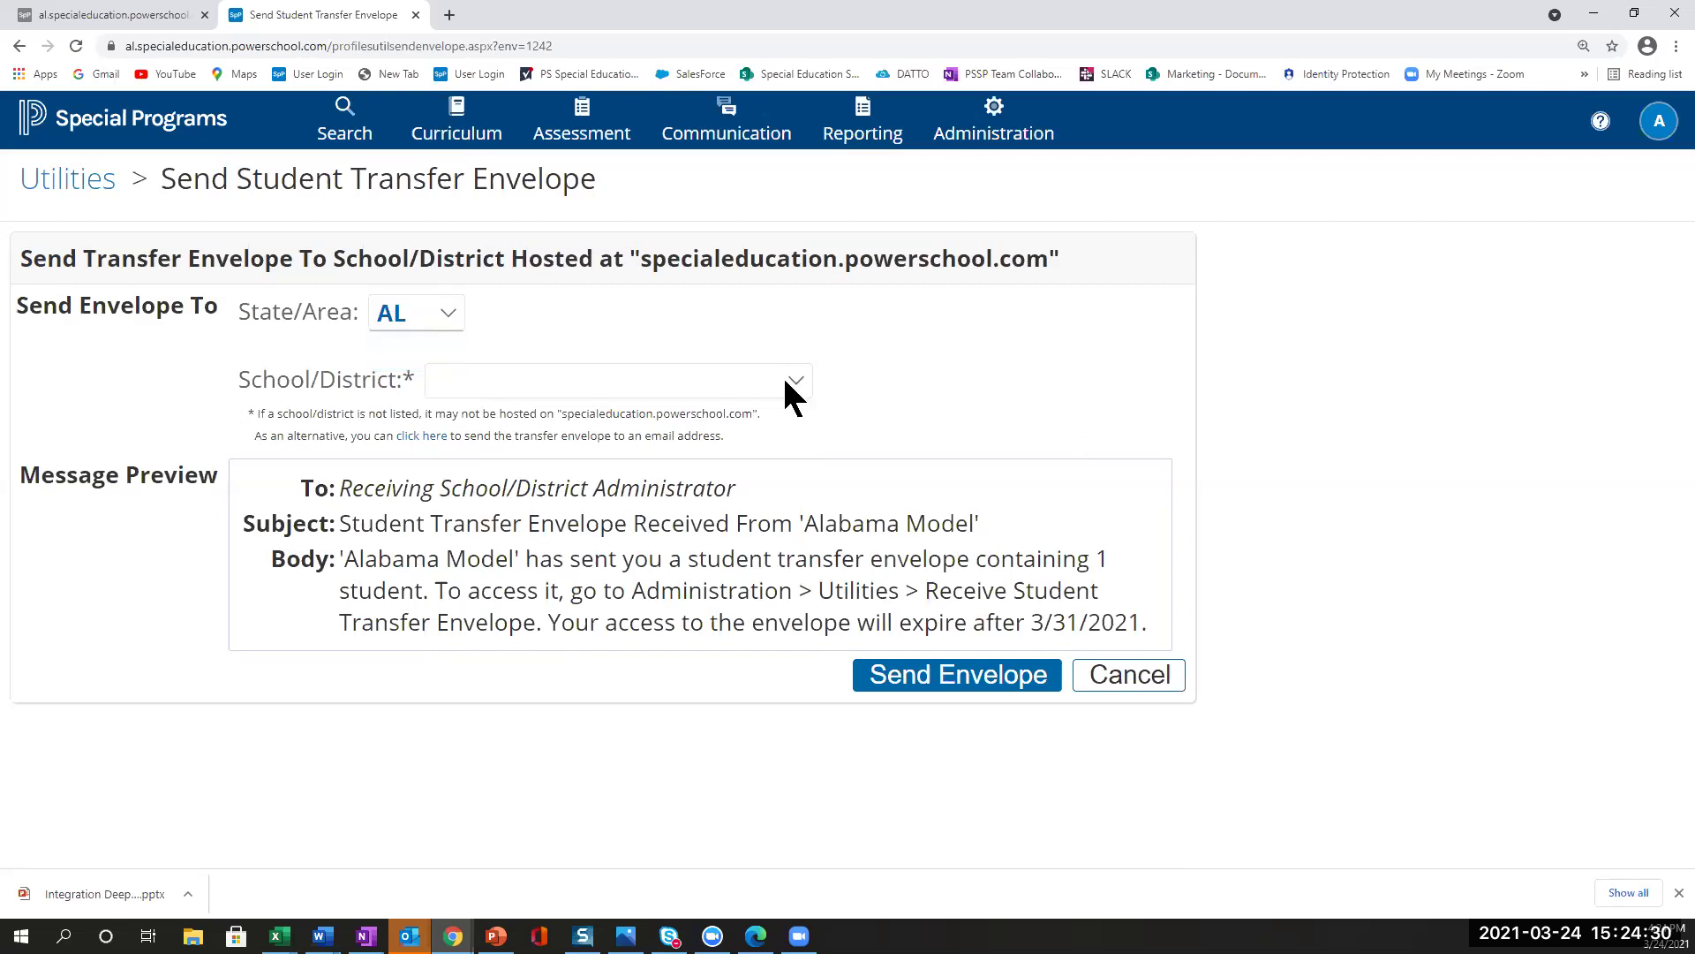
pyautogui.click(794, 389)
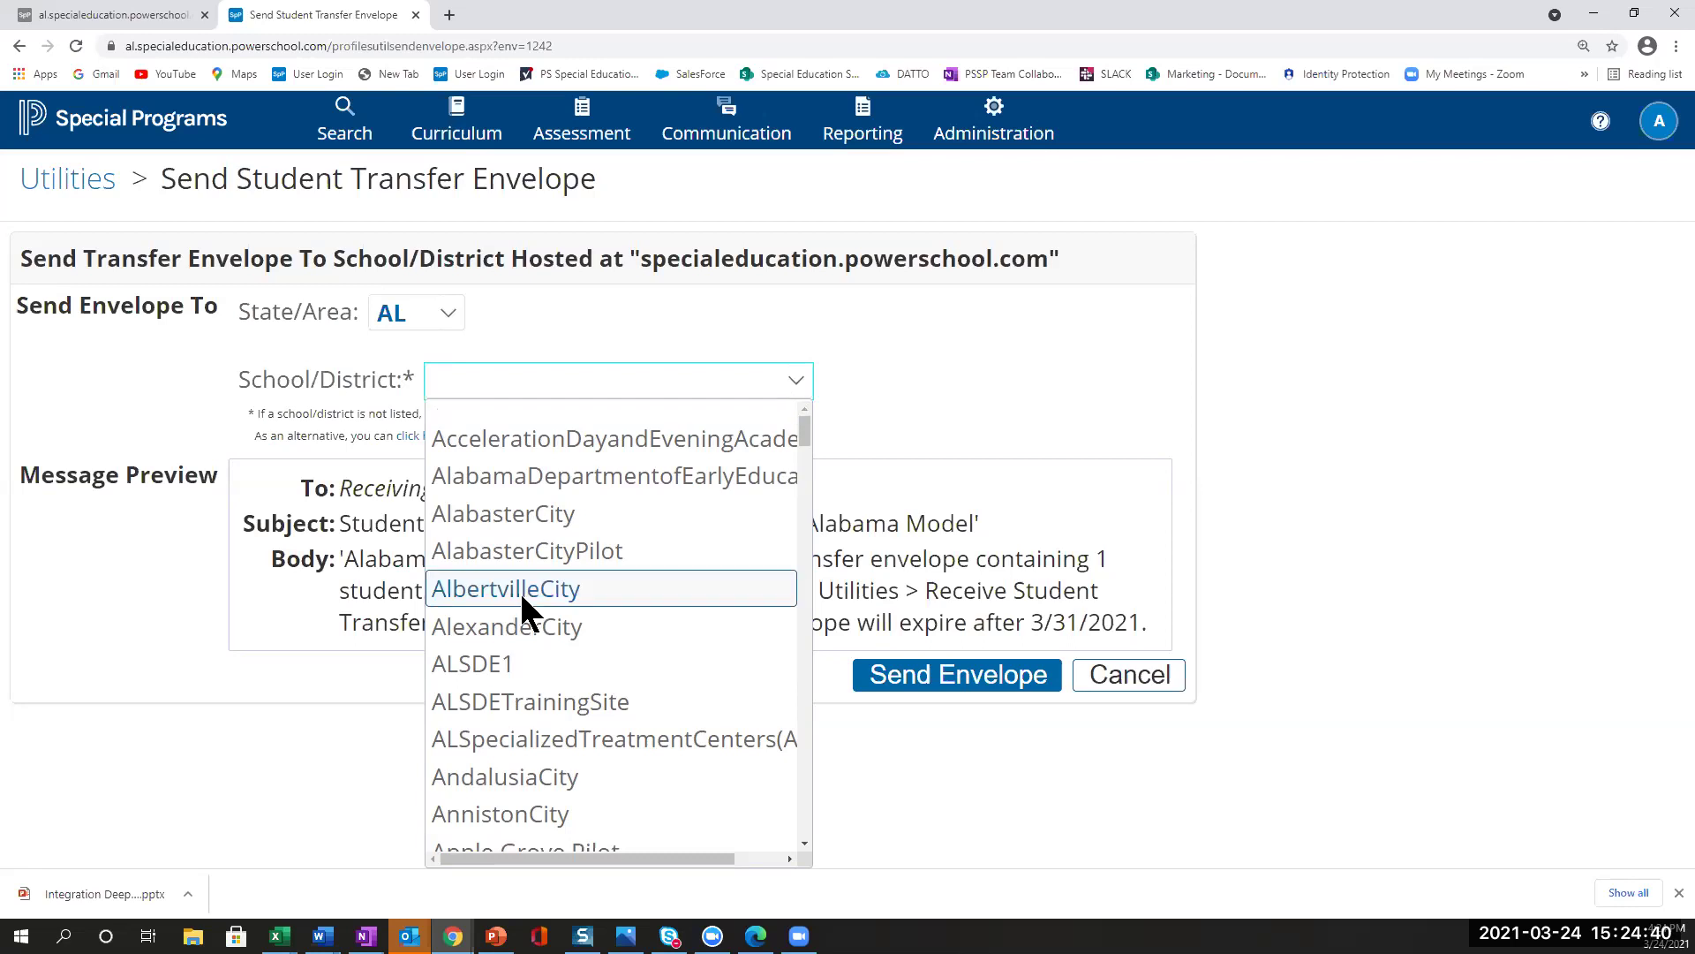
pyautogui.scroll(-2, 575, 745)
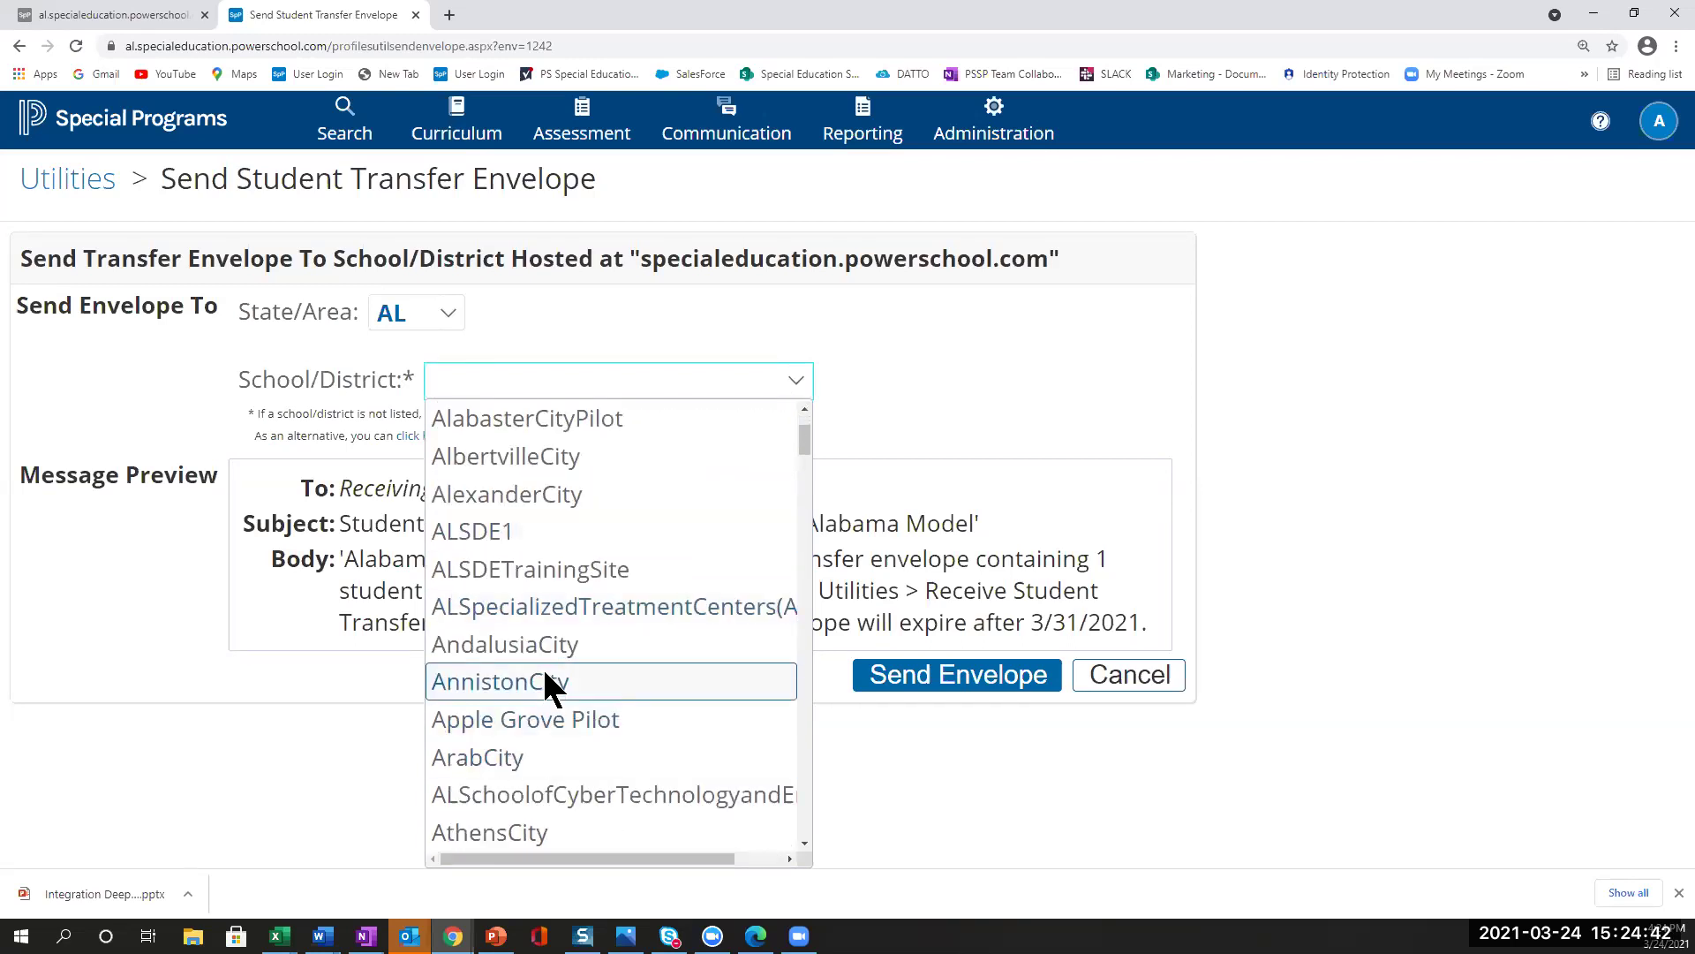
pyautogui.click(496, 570)
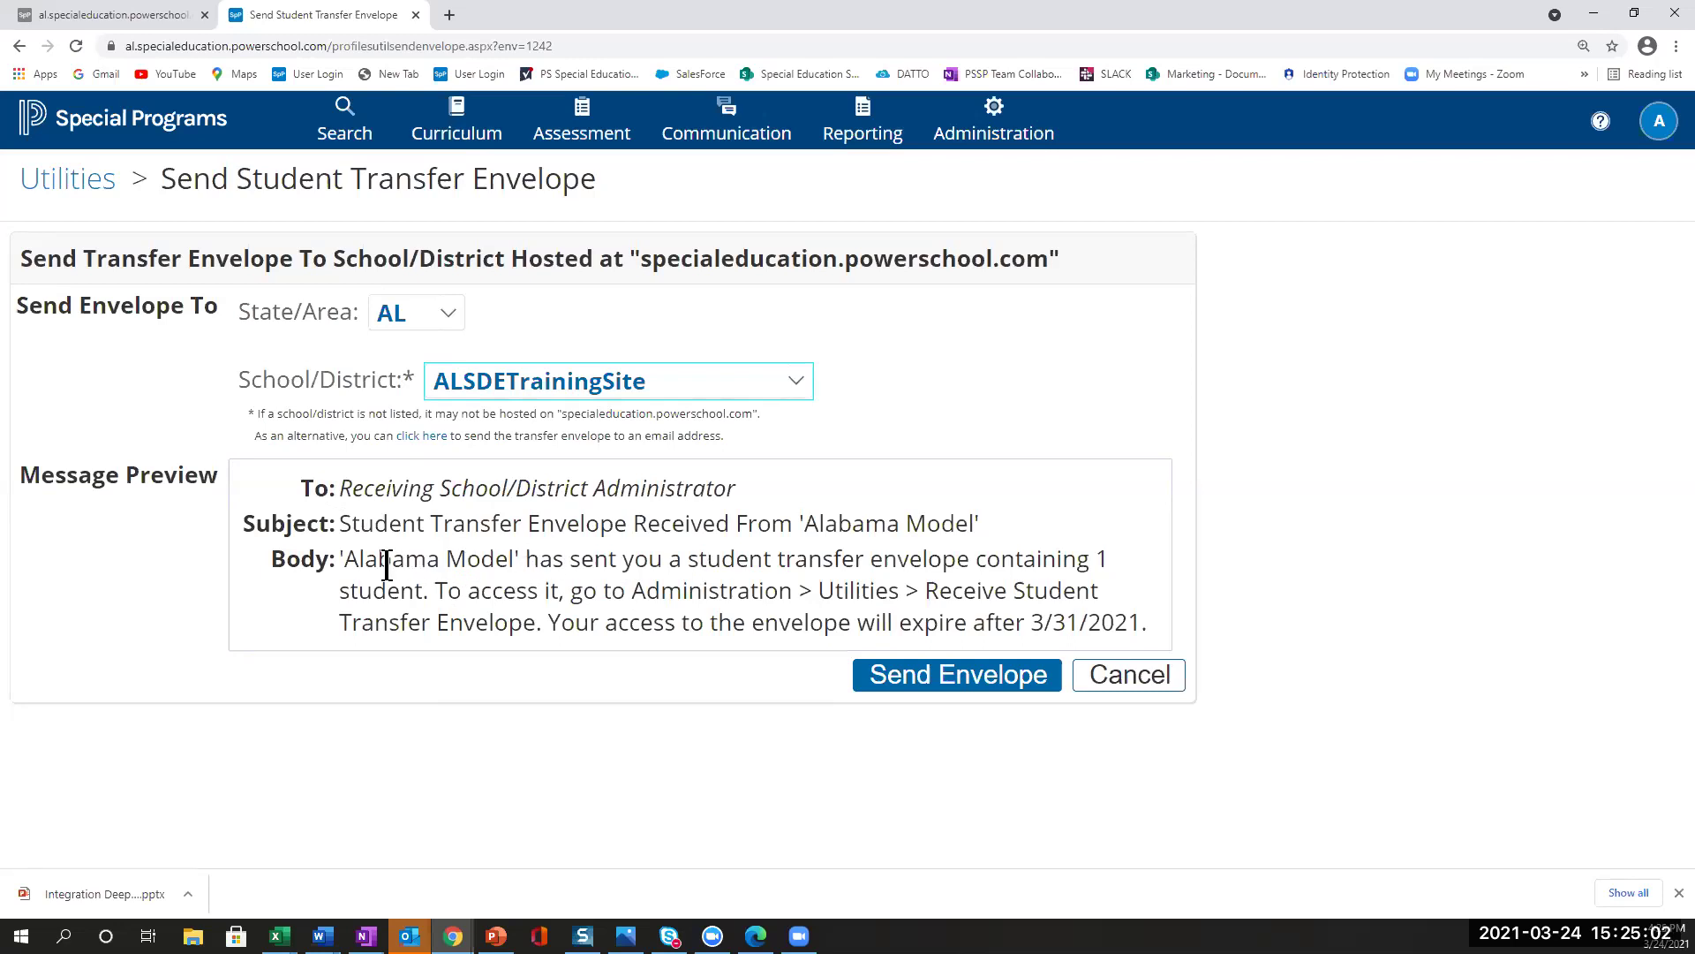
pyautogui.moveTo(343, 560); pyautogui.dragTo(509, 559)
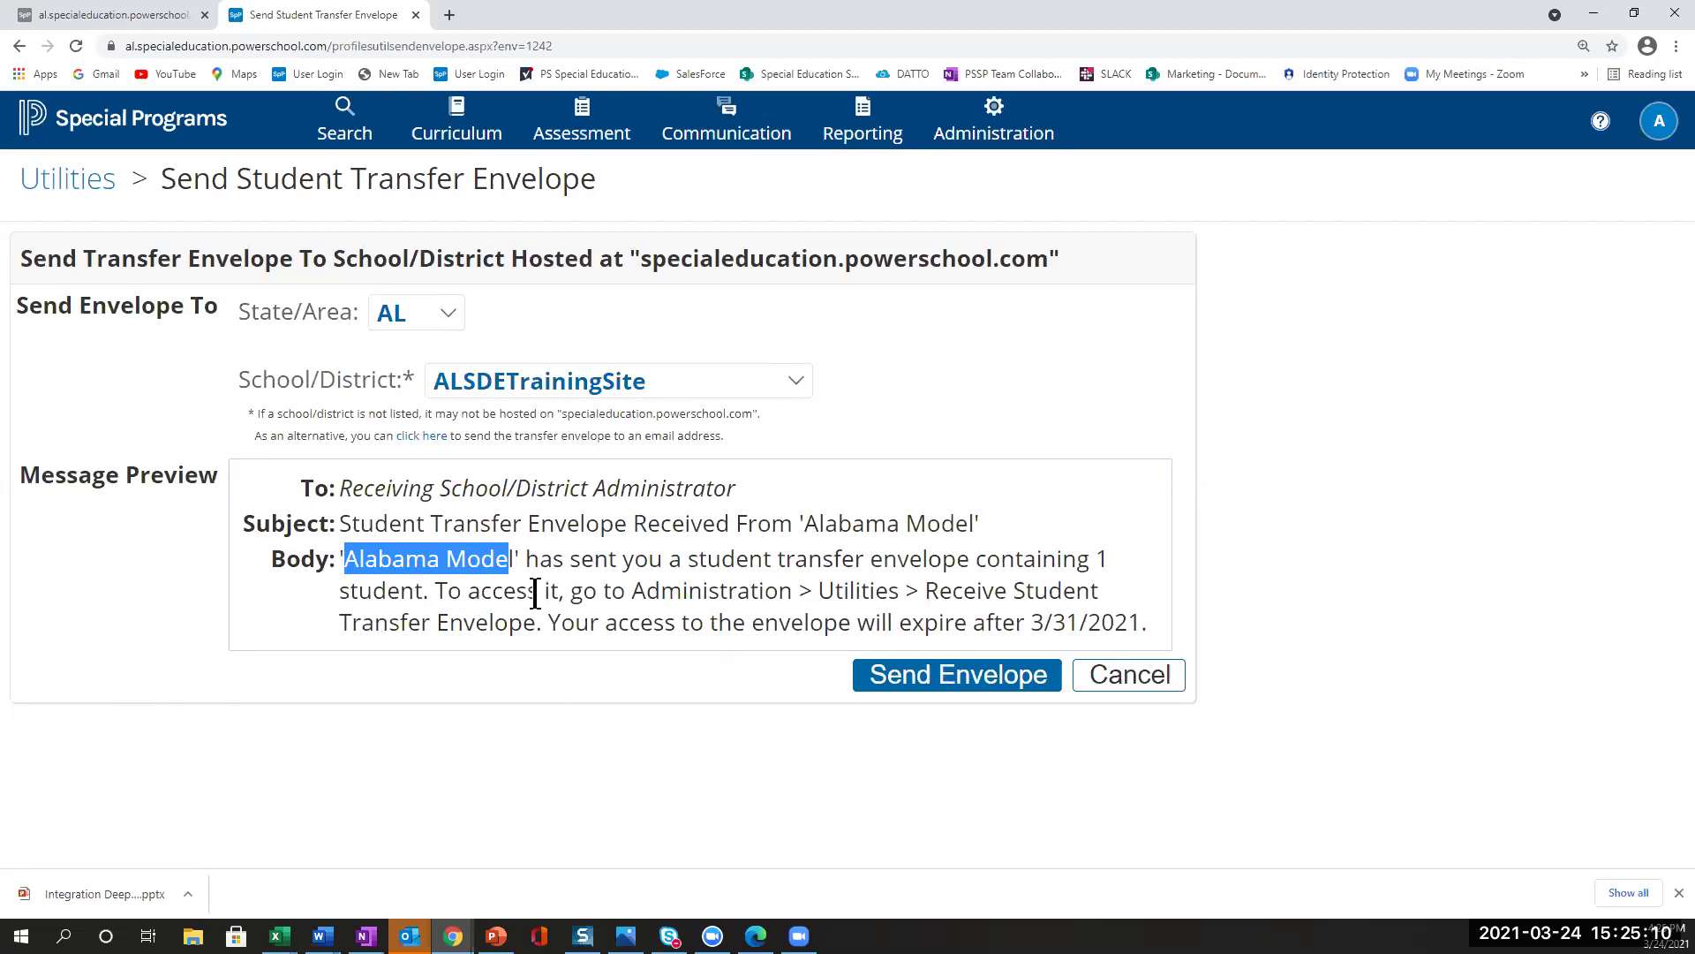
pyautogui.click(980, 141)
# - Cancel the district send and return to the Send Student Transfer Envelope outbound envelope list
pyautogui.click(1113, 687)
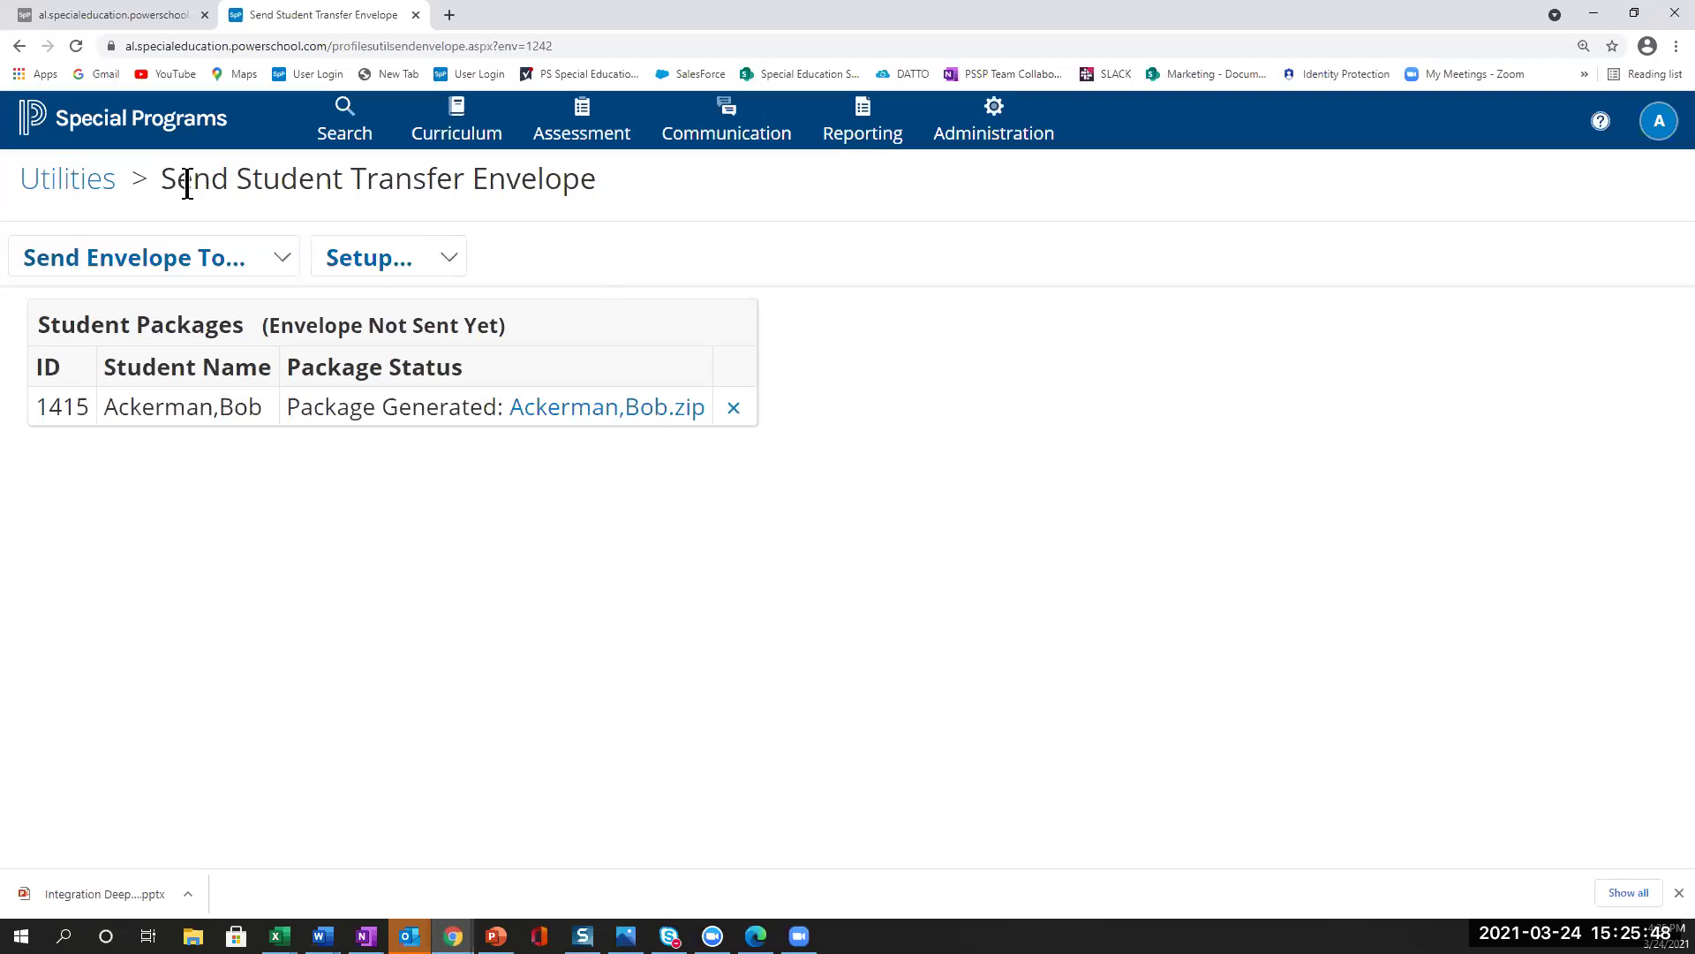
pyautogui.moveTo(974, 142)
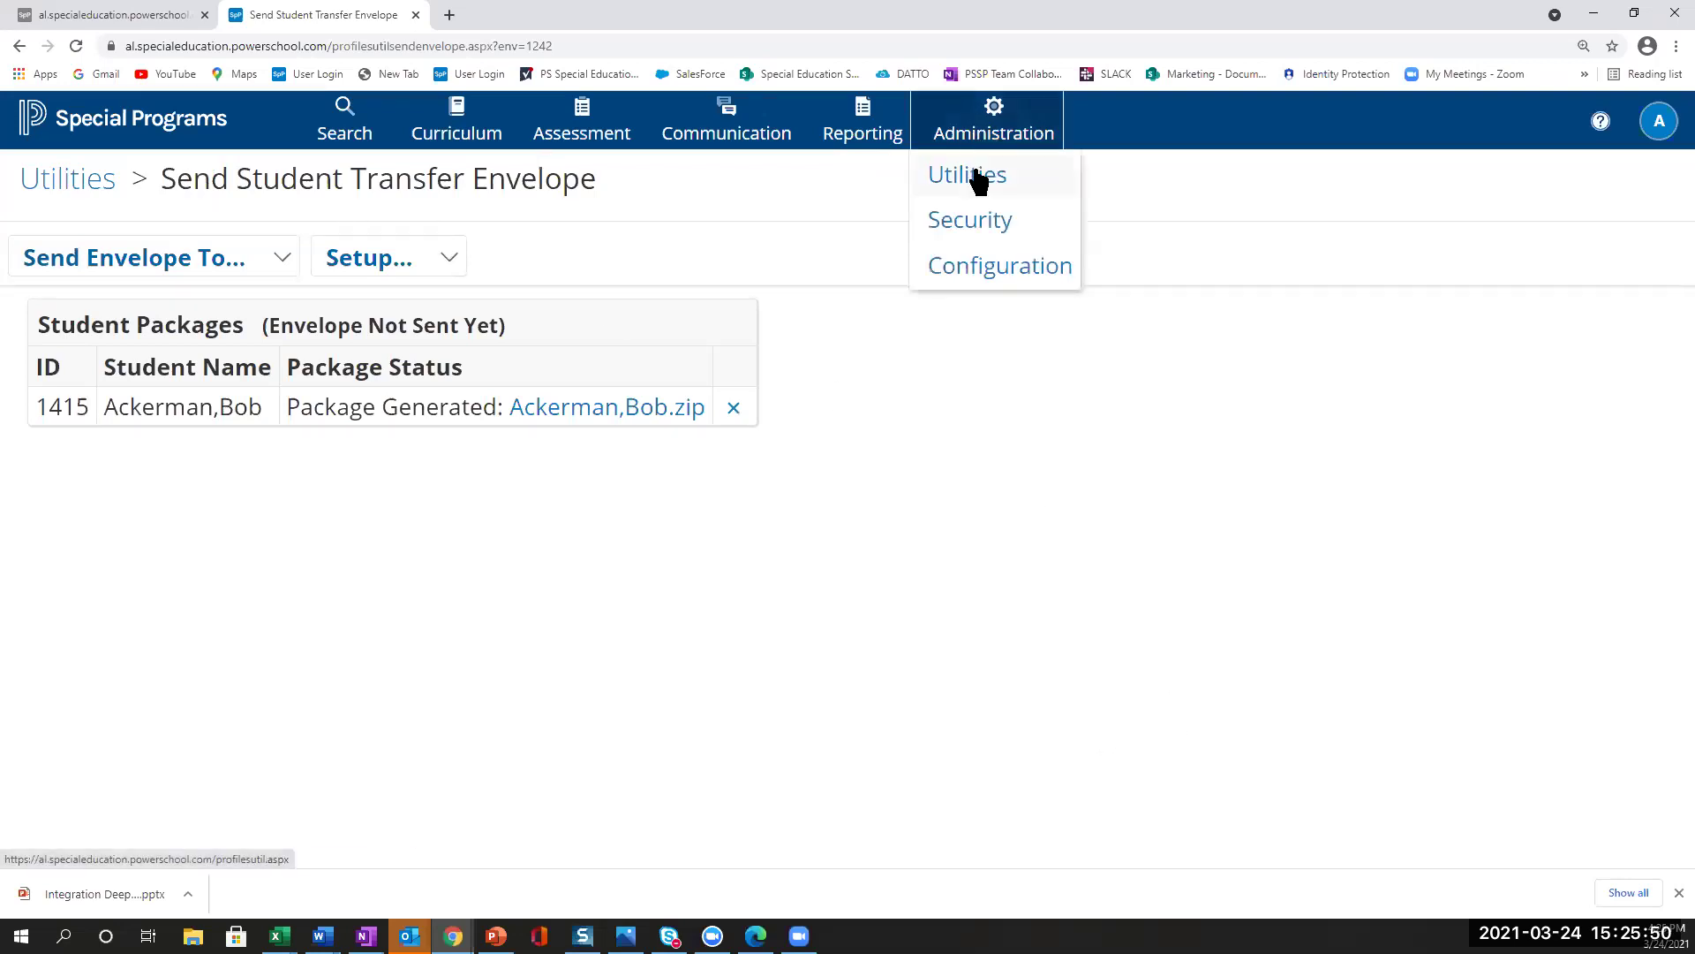
pyautogui.click(168, 257)
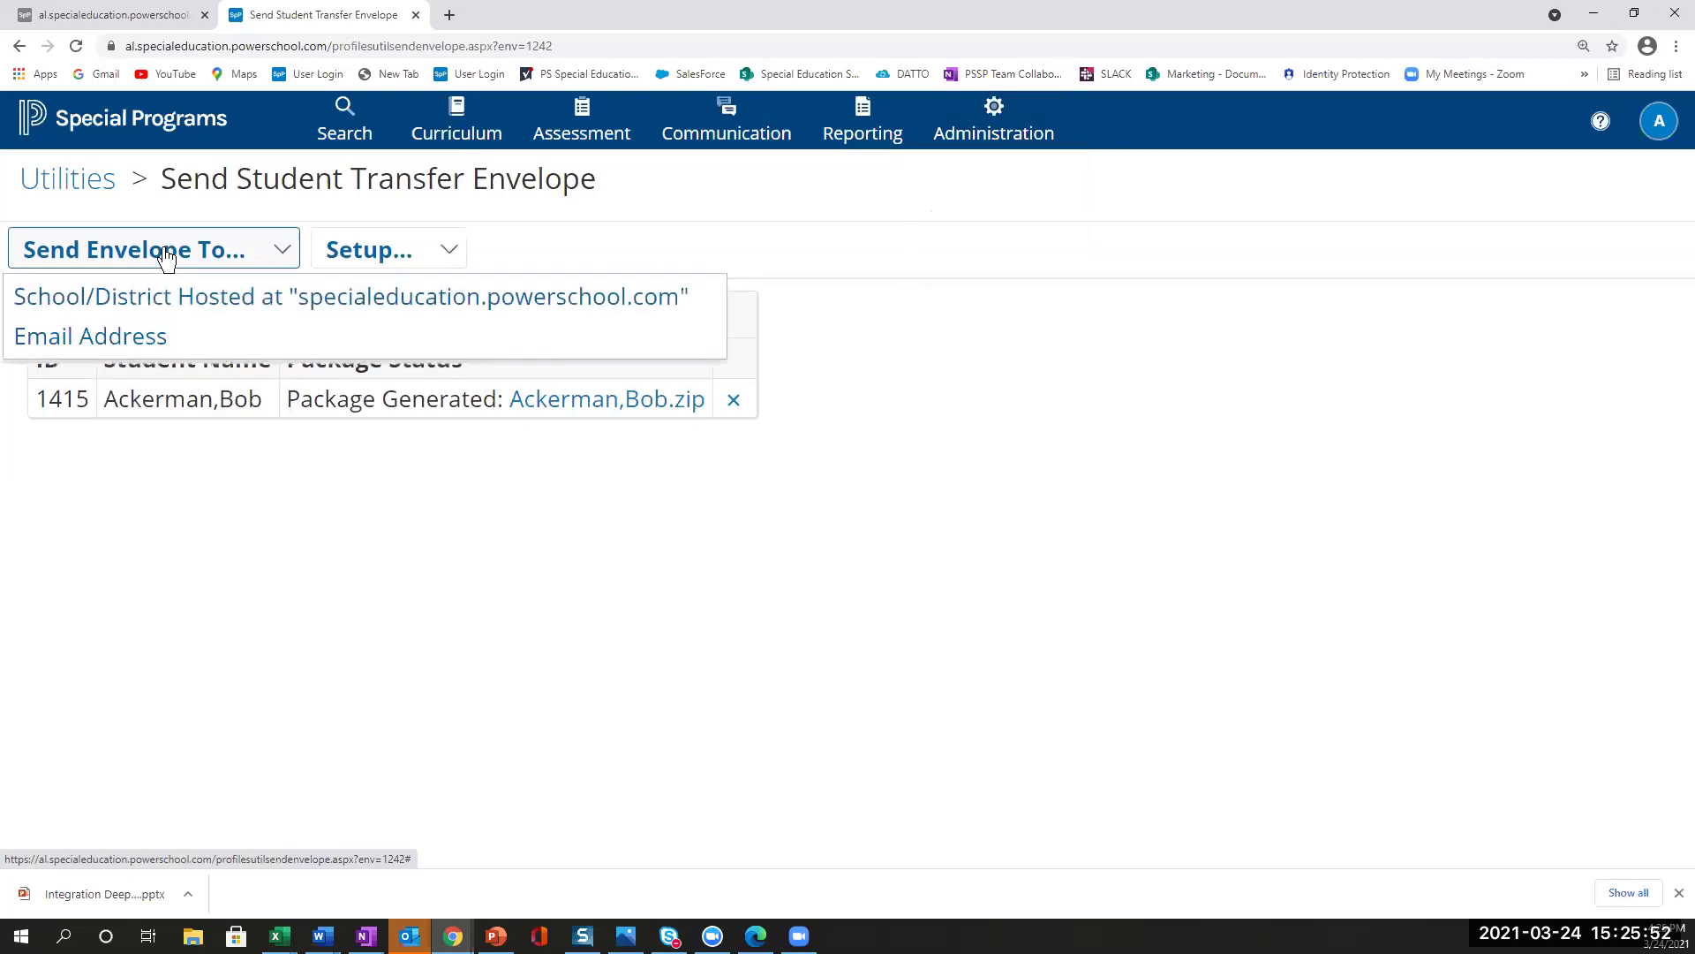
pyautogui.click(55, 185)
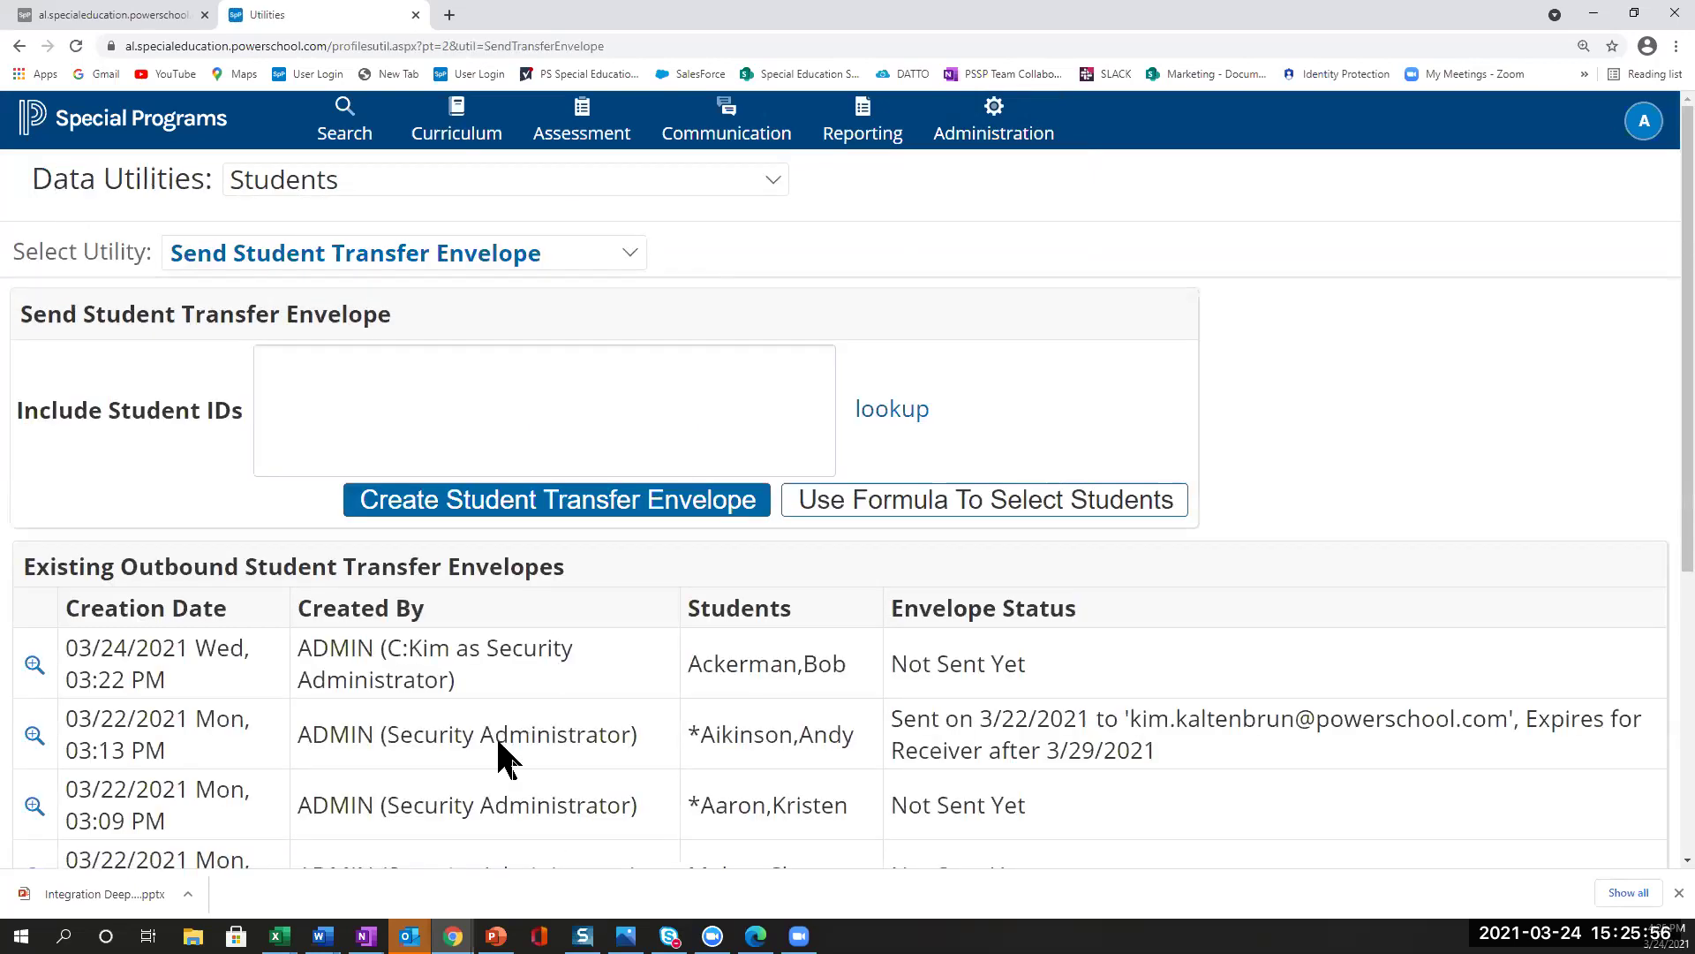
pyautogui.scroll(-1, 1170, 793)
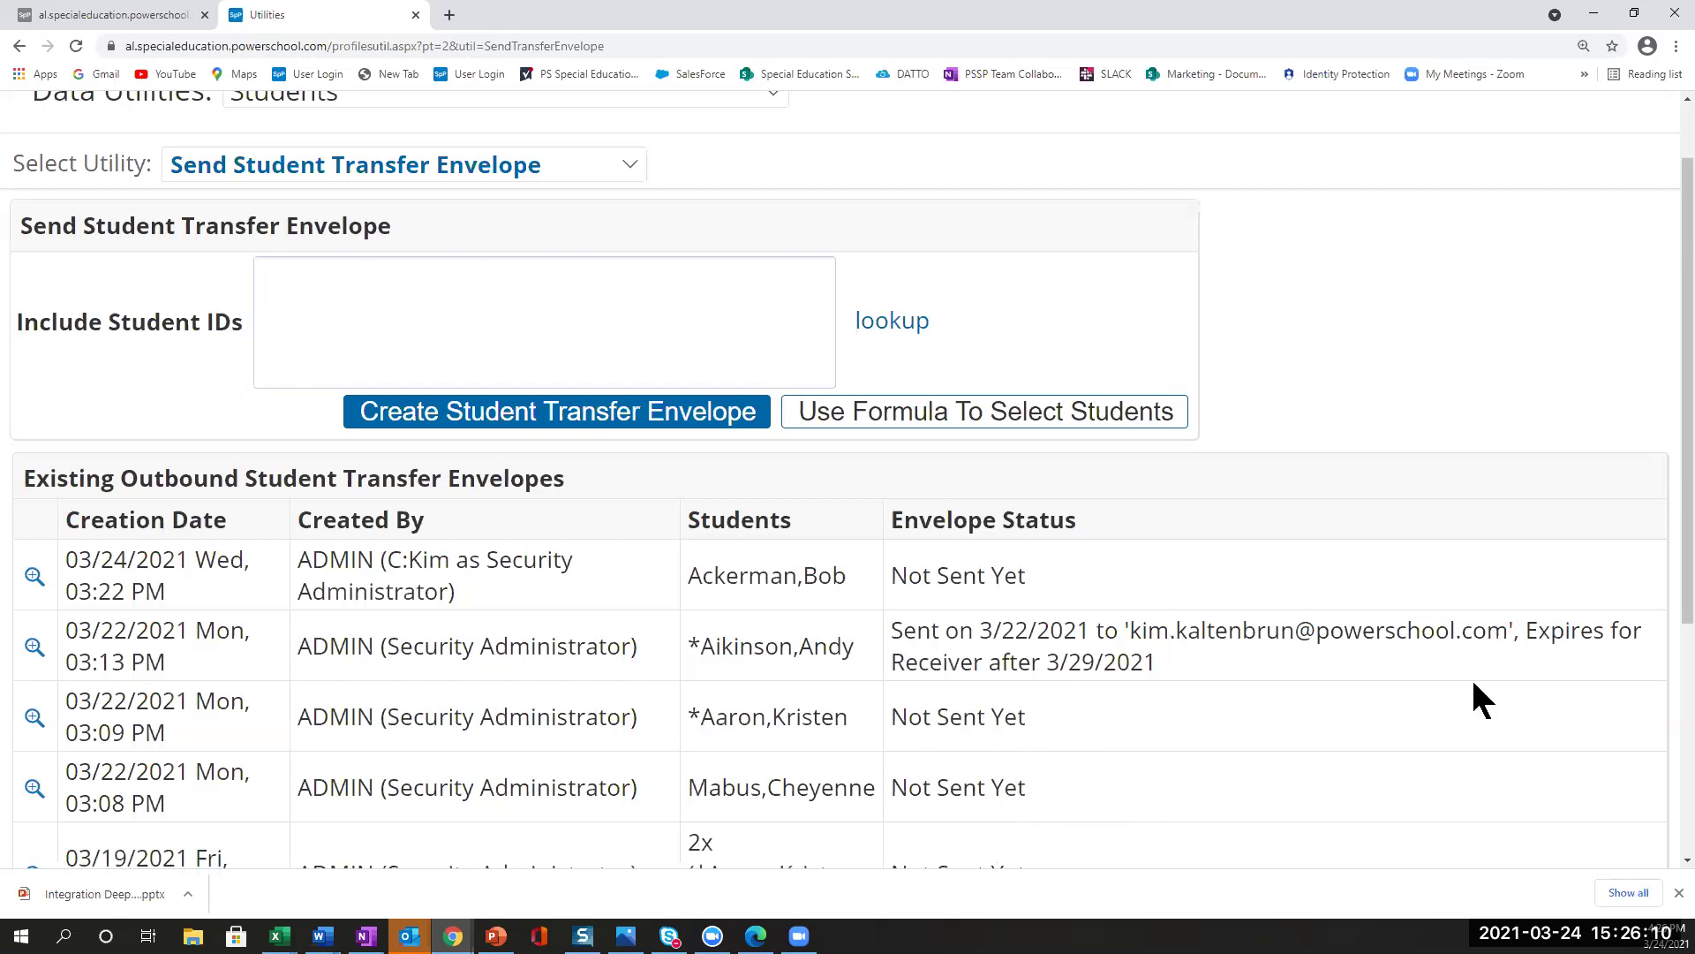
pyautogui.click(32, 646)
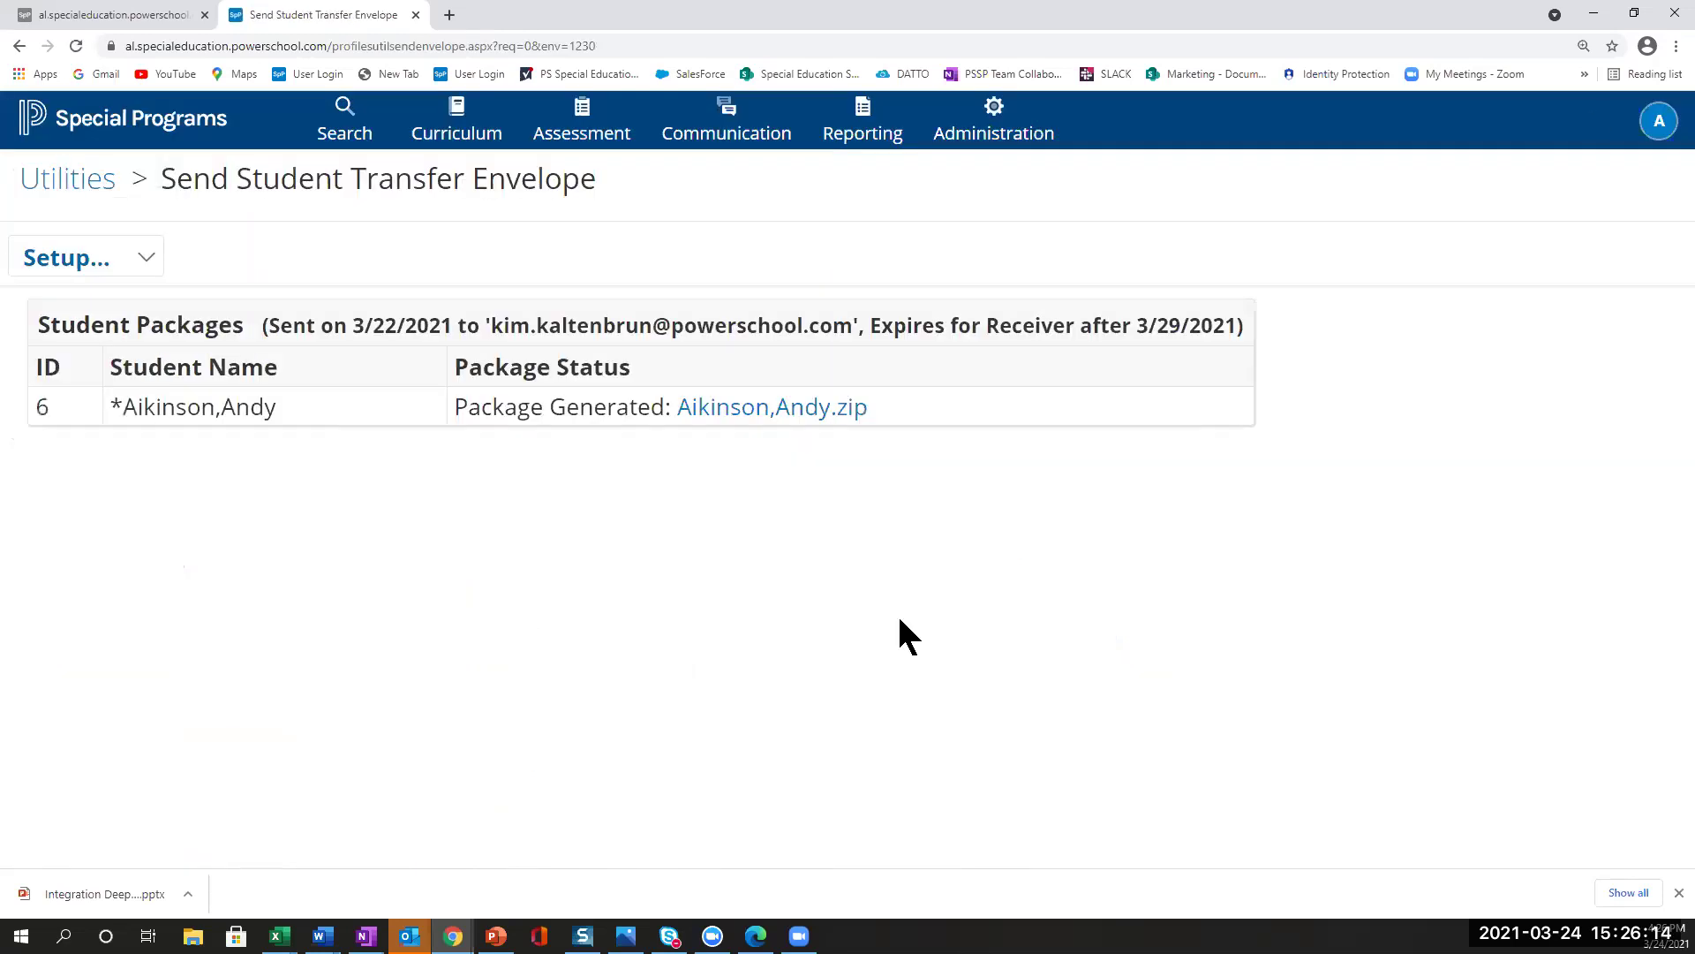
pyautogui.click(121, 267)
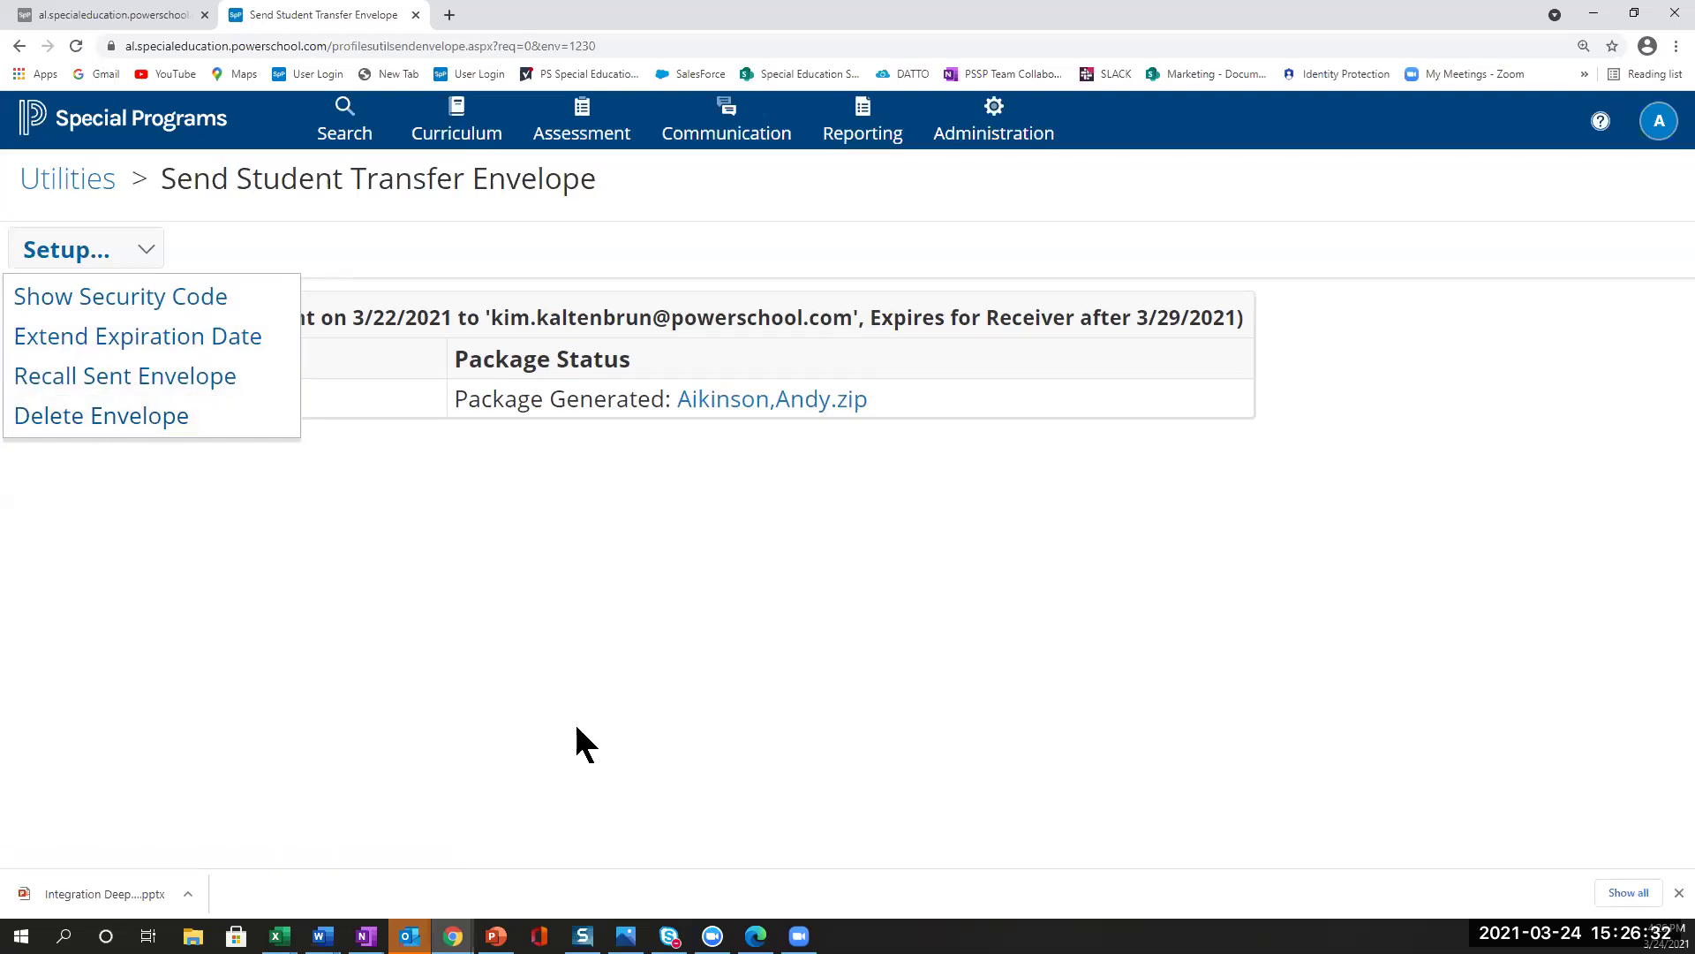
pyautogui.click(605, 731)
pyautogui.click(68, 179)
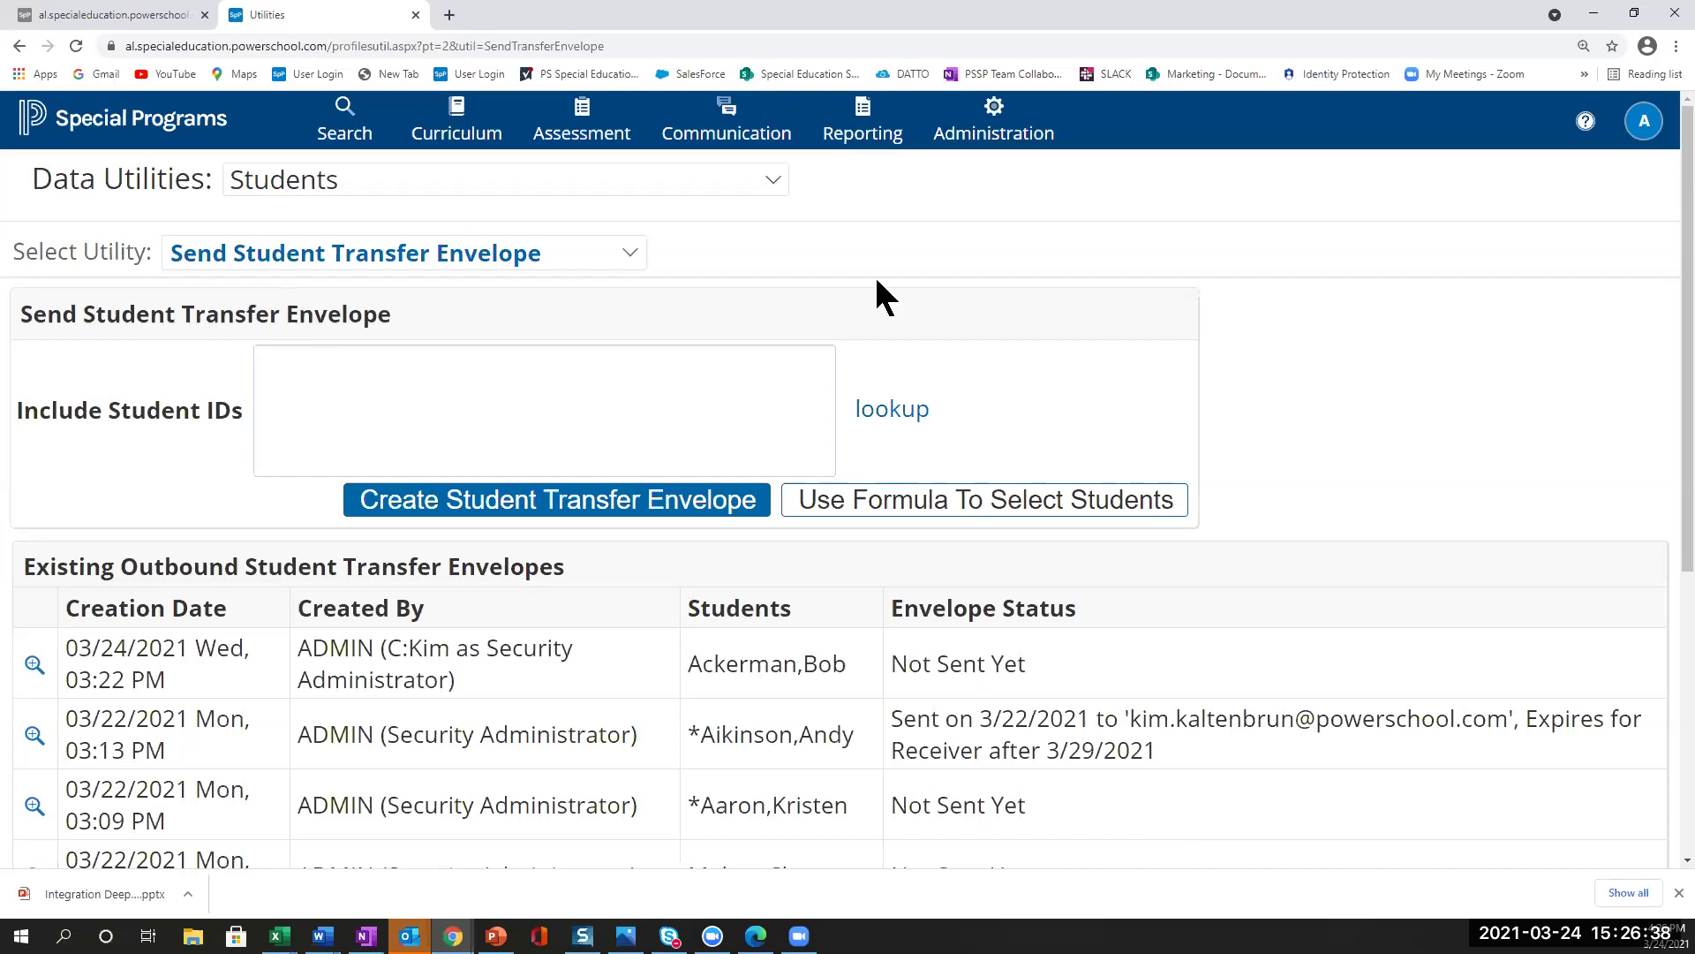
# - Open the unsent 03/24 envelope and choose Send Envelope To Email Address
pyautogui.click(586, 265)
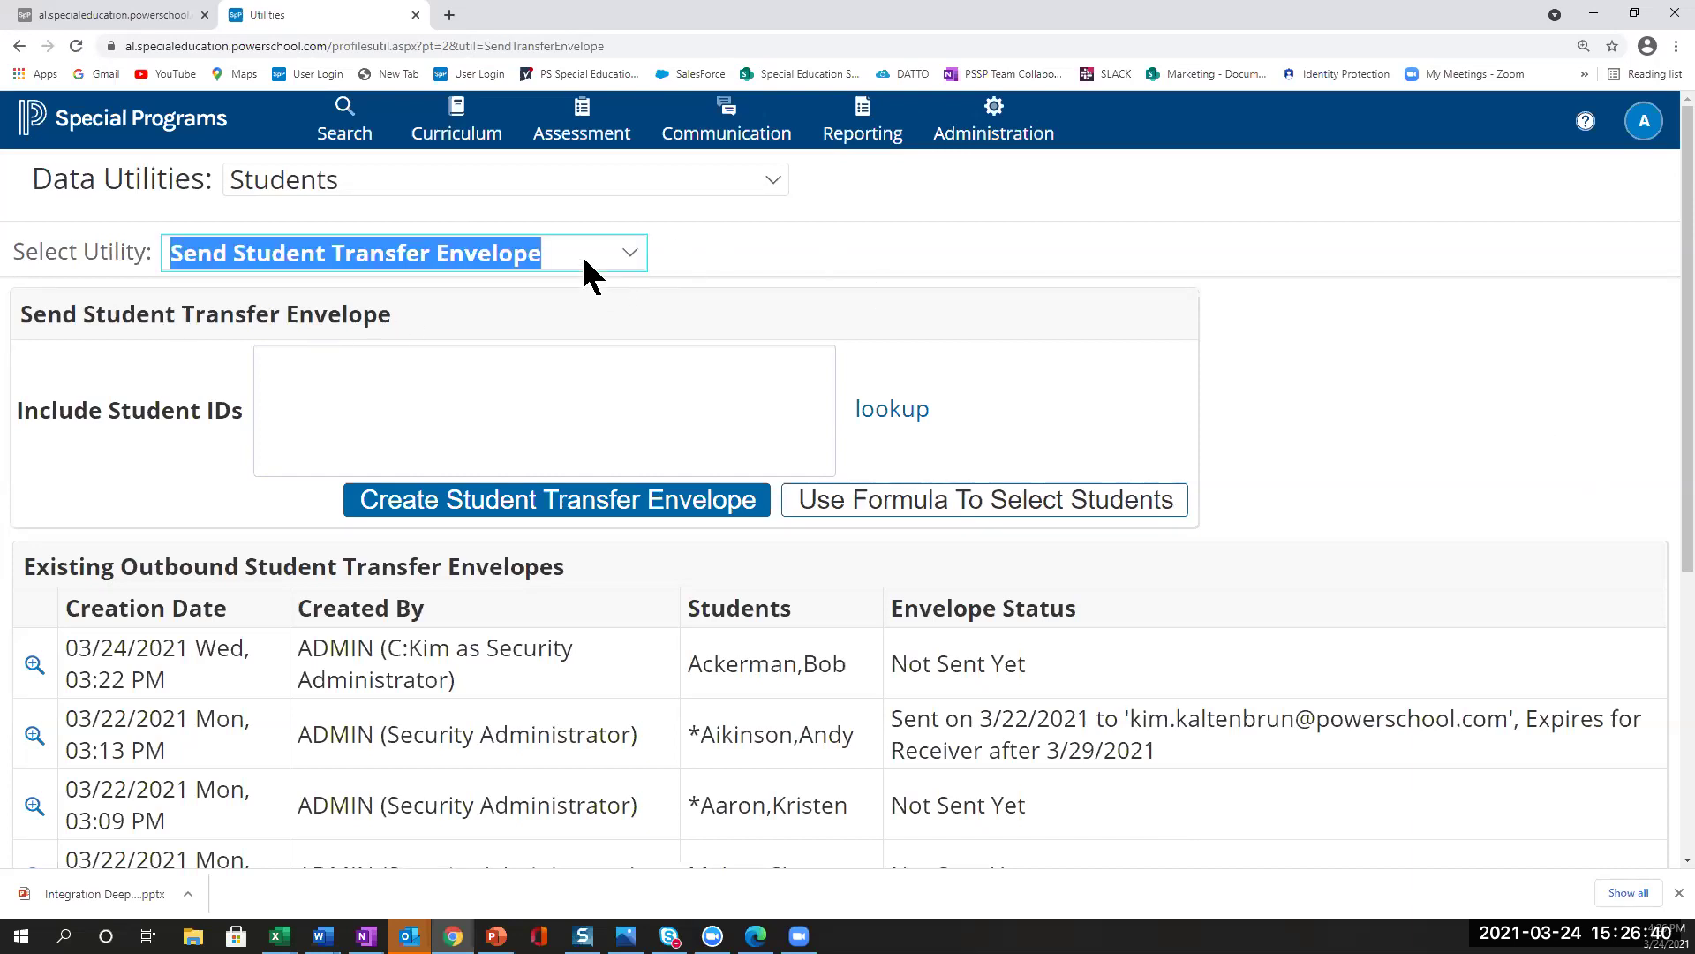
pyautogui.click(1383, 443)
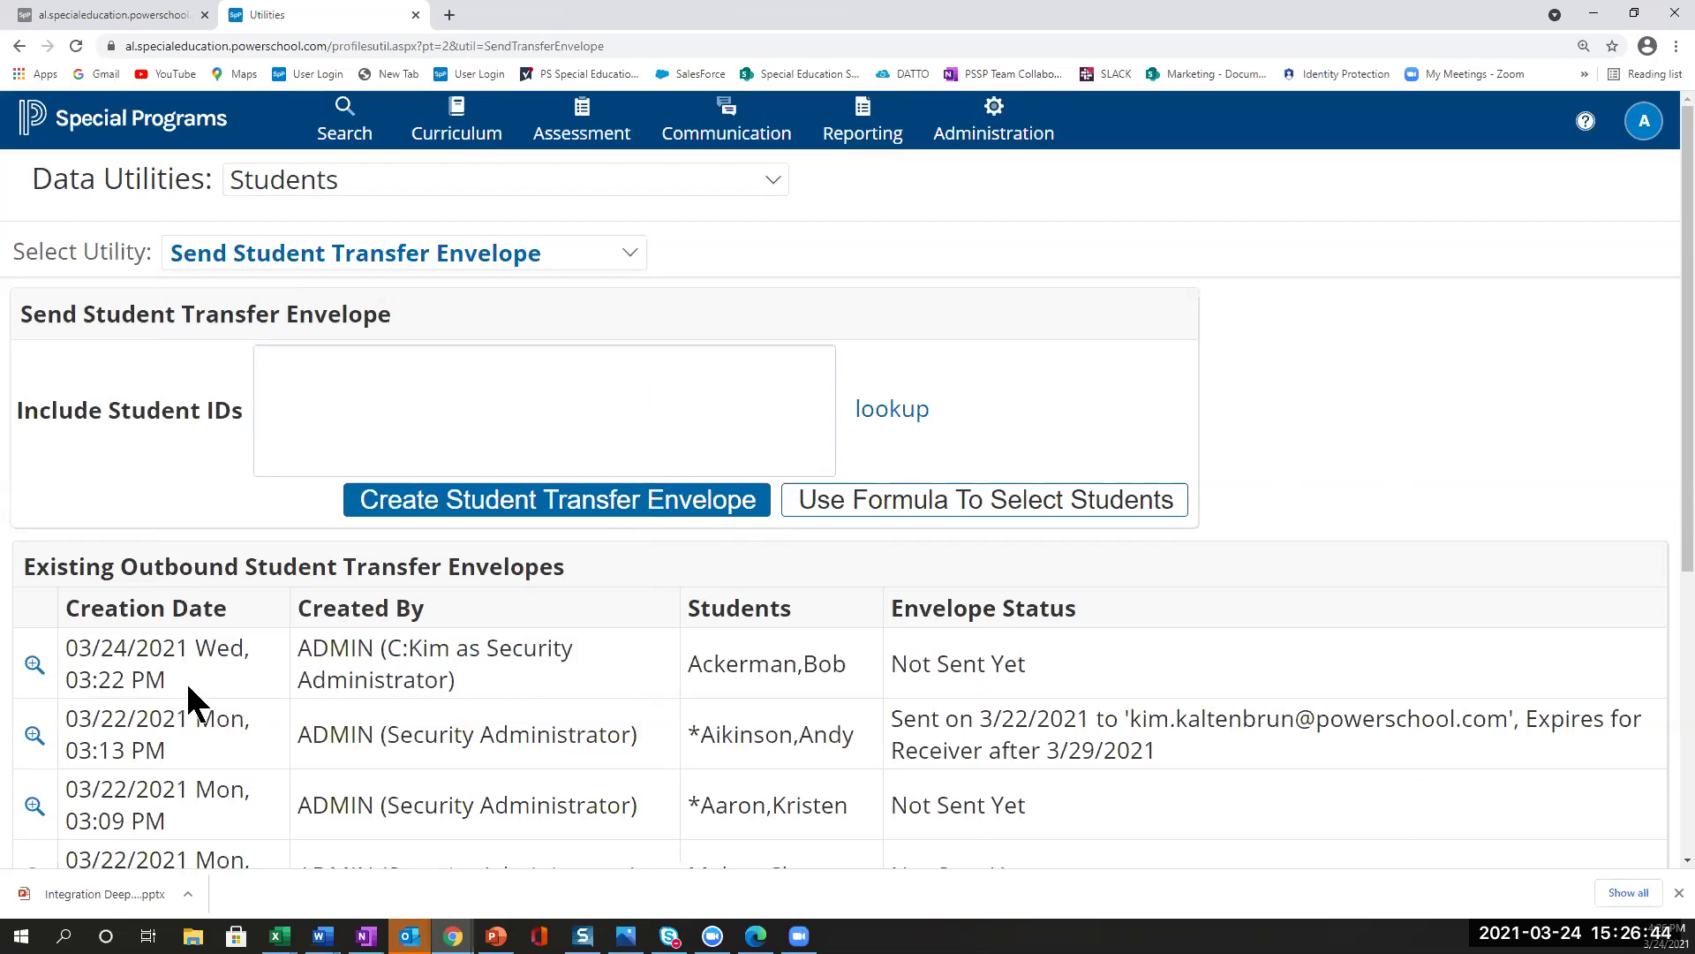
pyautogui.scroll(-1, 283, 777)
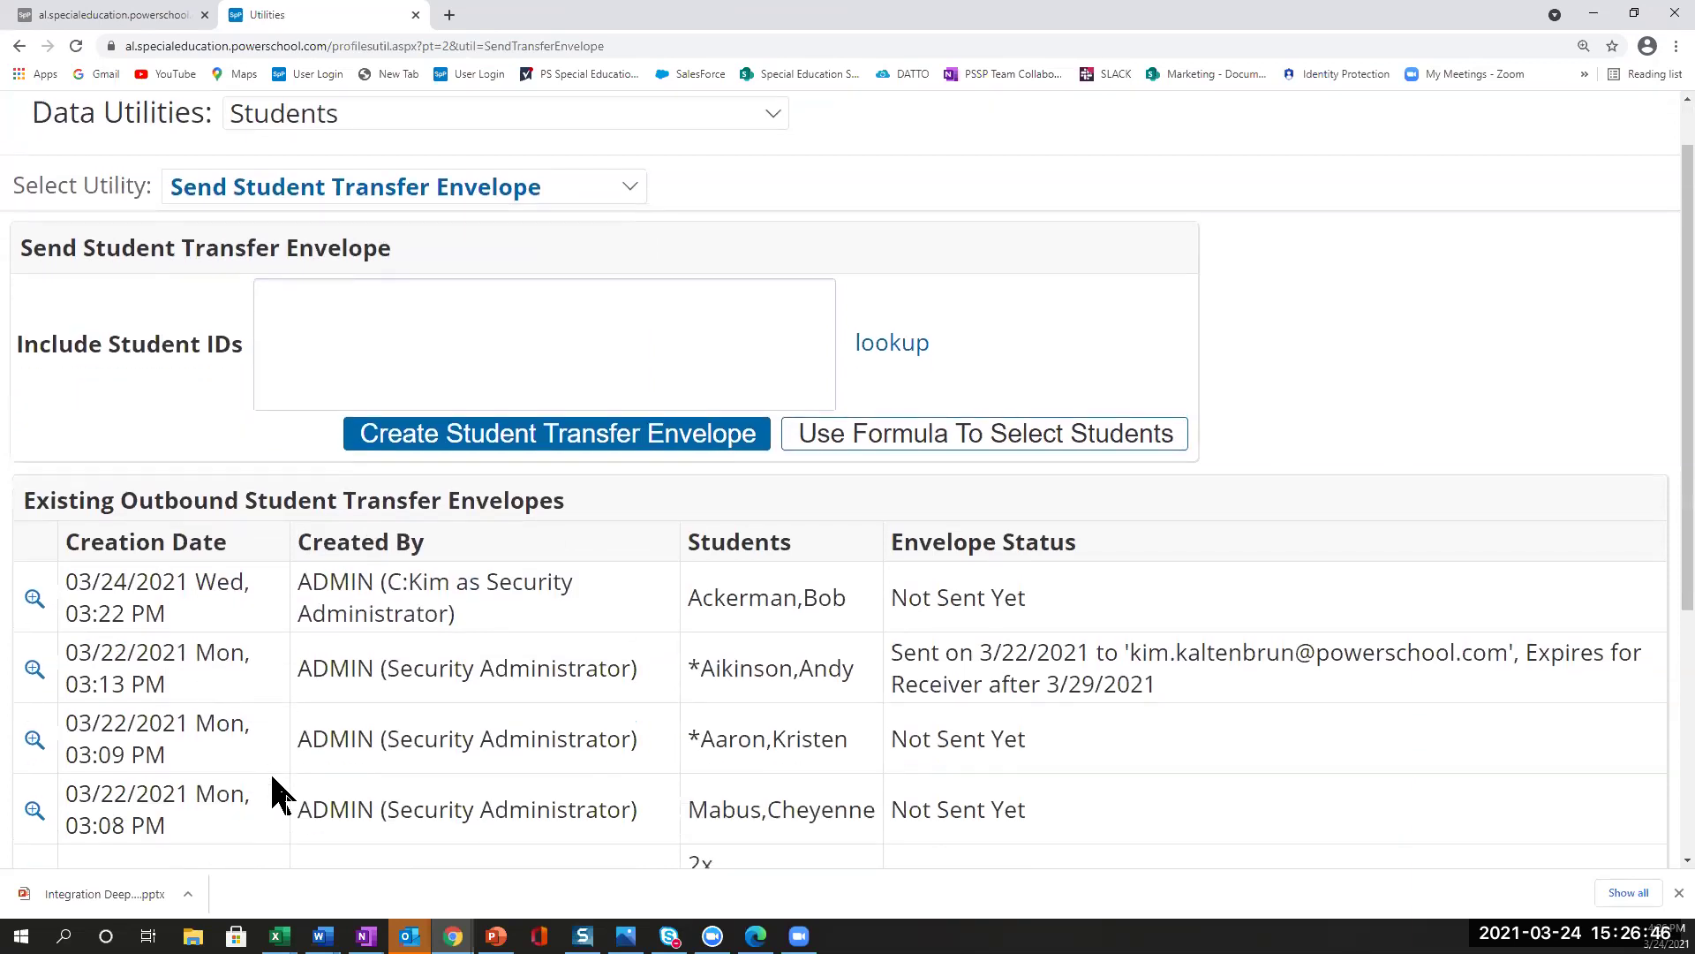
pyautogui.click(45, 583)
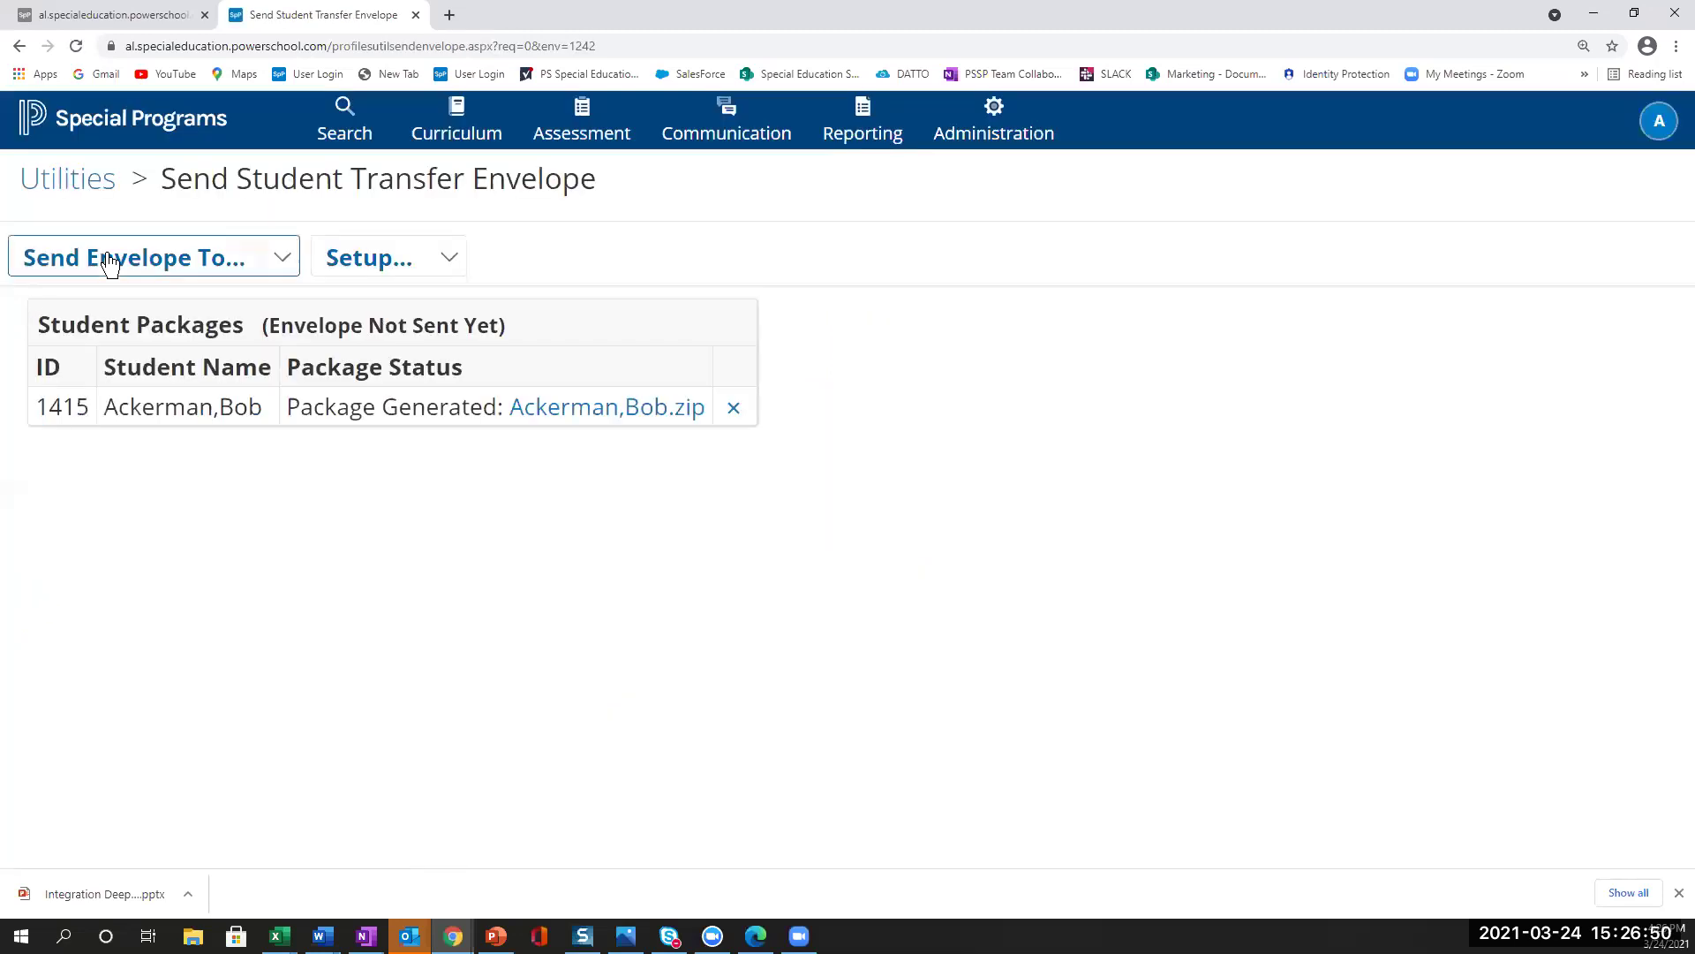
pyautogui.click(129, 259)
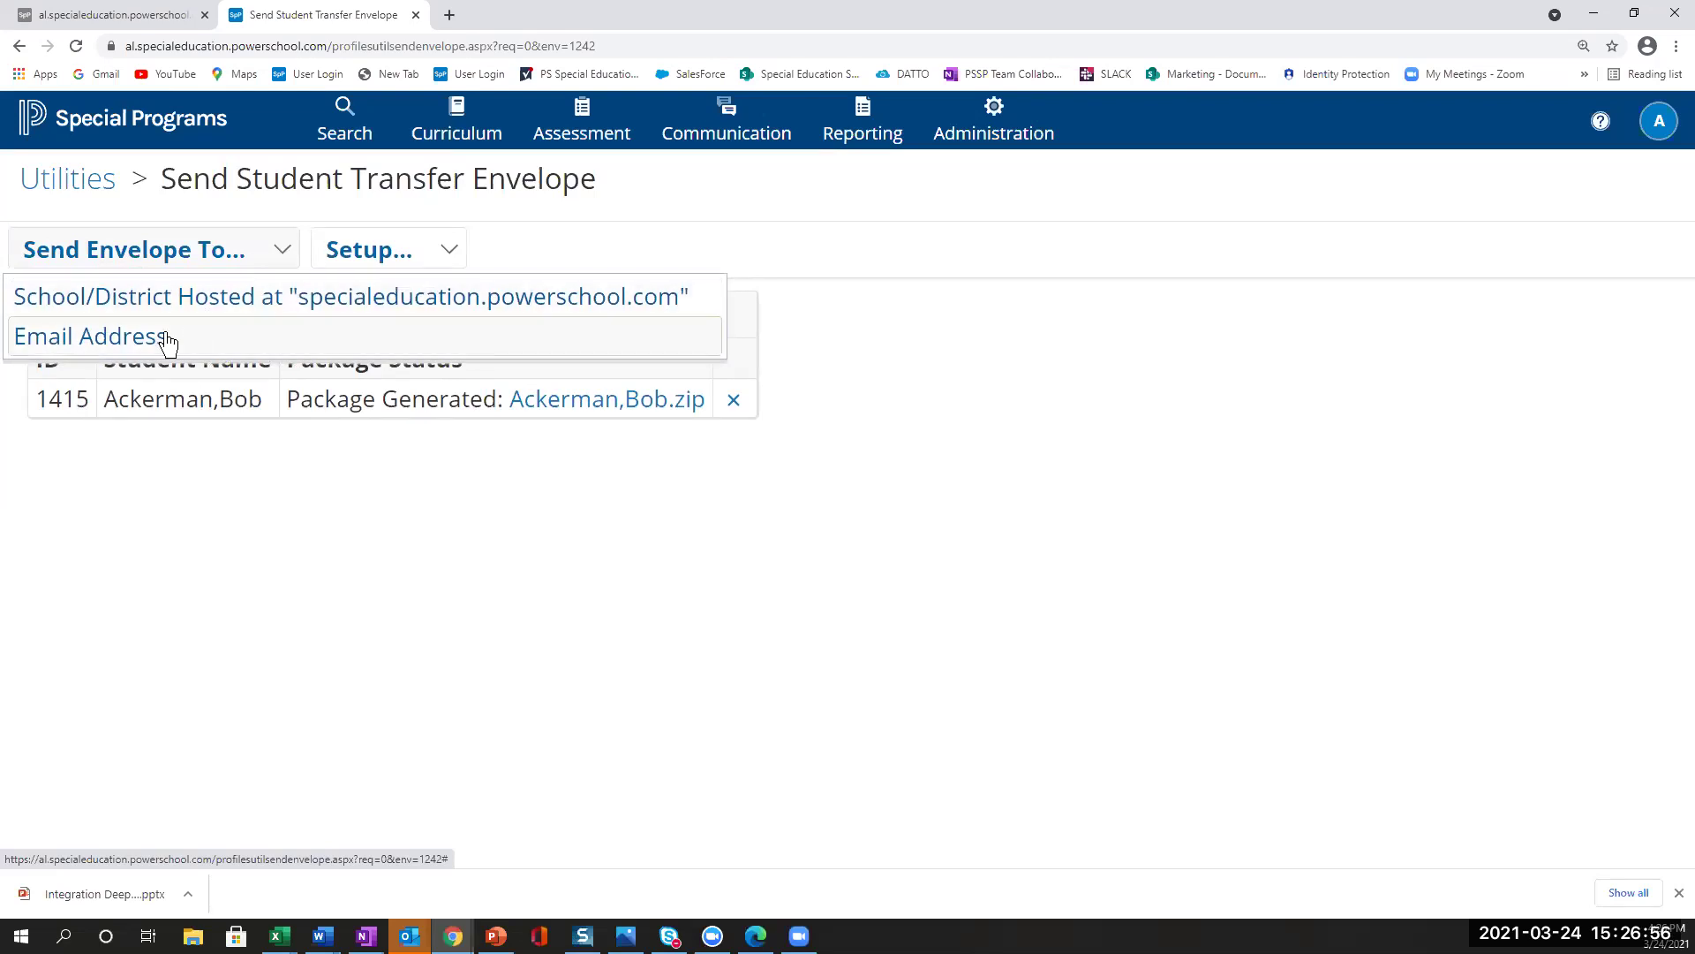
pyautogui.click(92, 336)
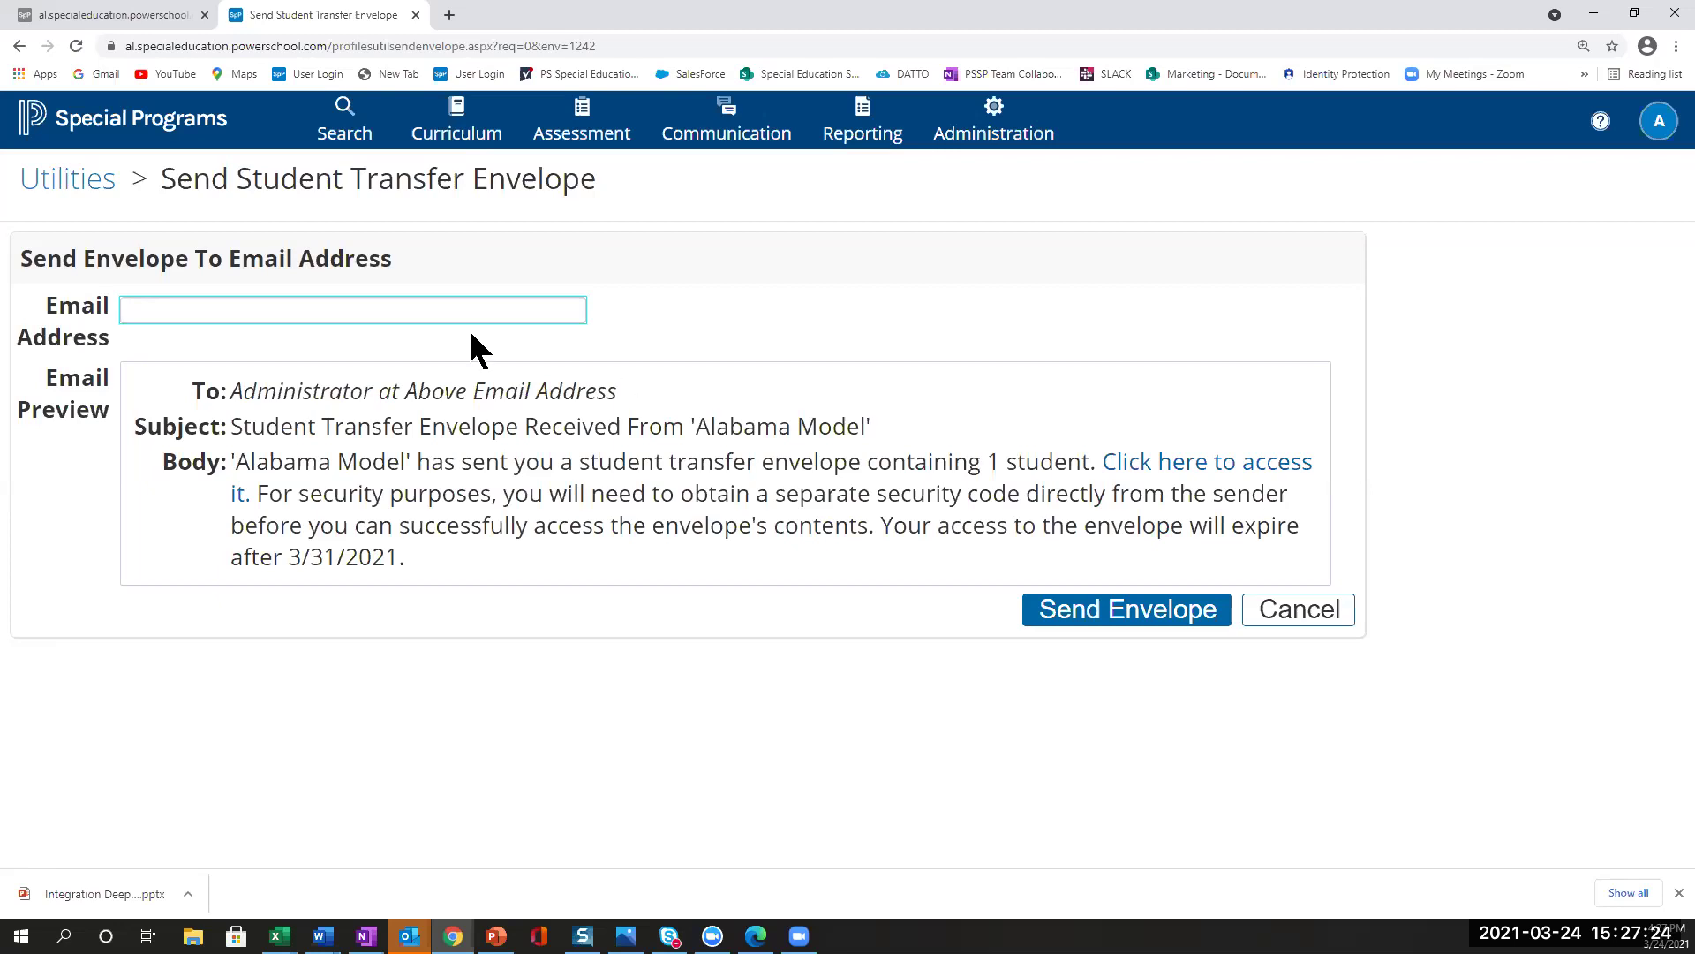
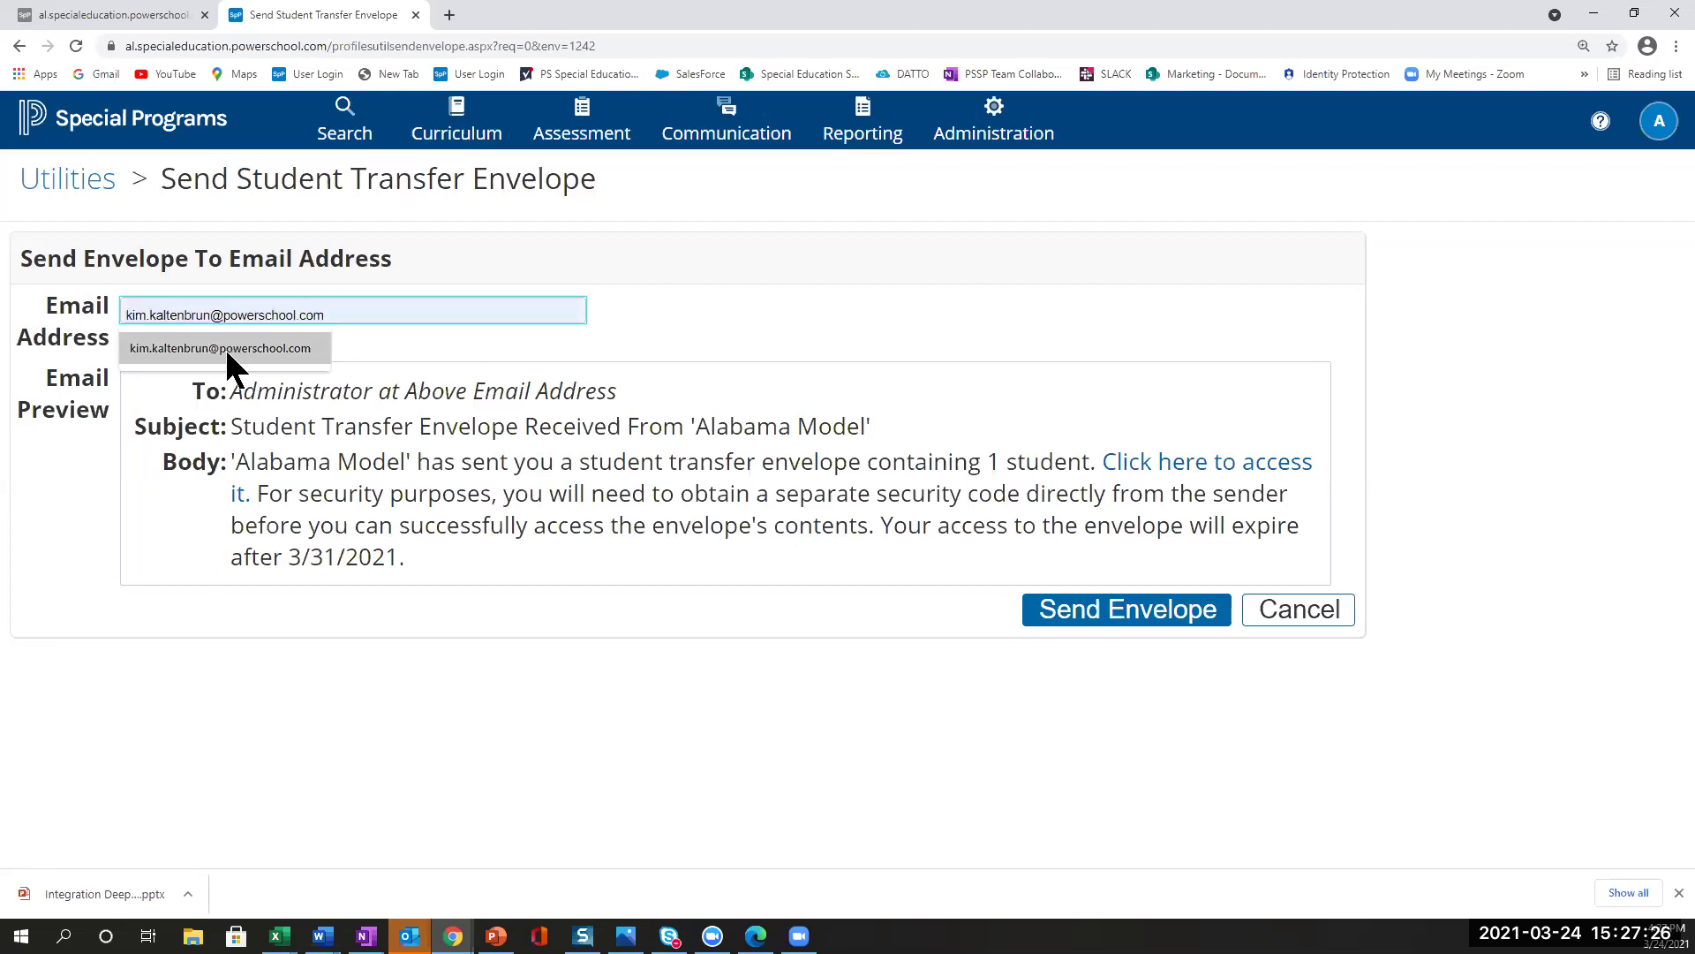
# - Complete the administrator's e-mail address, check the 3/31/2021 expiry in the preview, and send the envelope
pyautogui.click(224, 346)
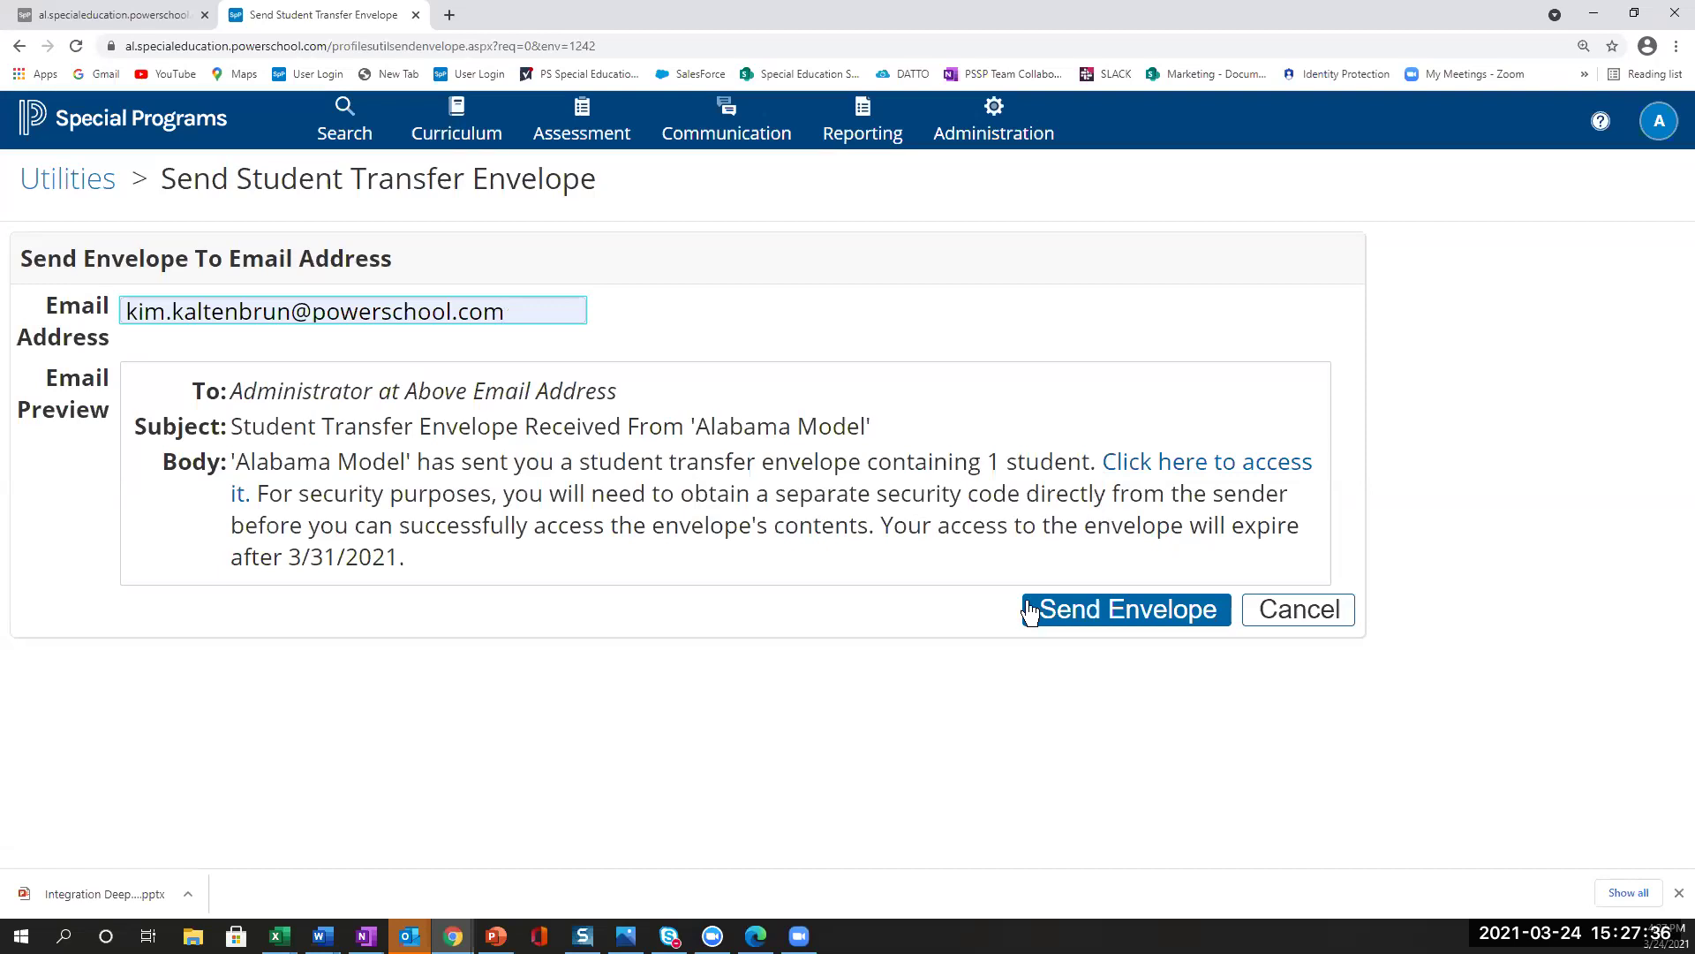
pyautogui.moveTo(283, 556); pyautogui.dragTo(413, 653)
pyautogui.click(969, 767)
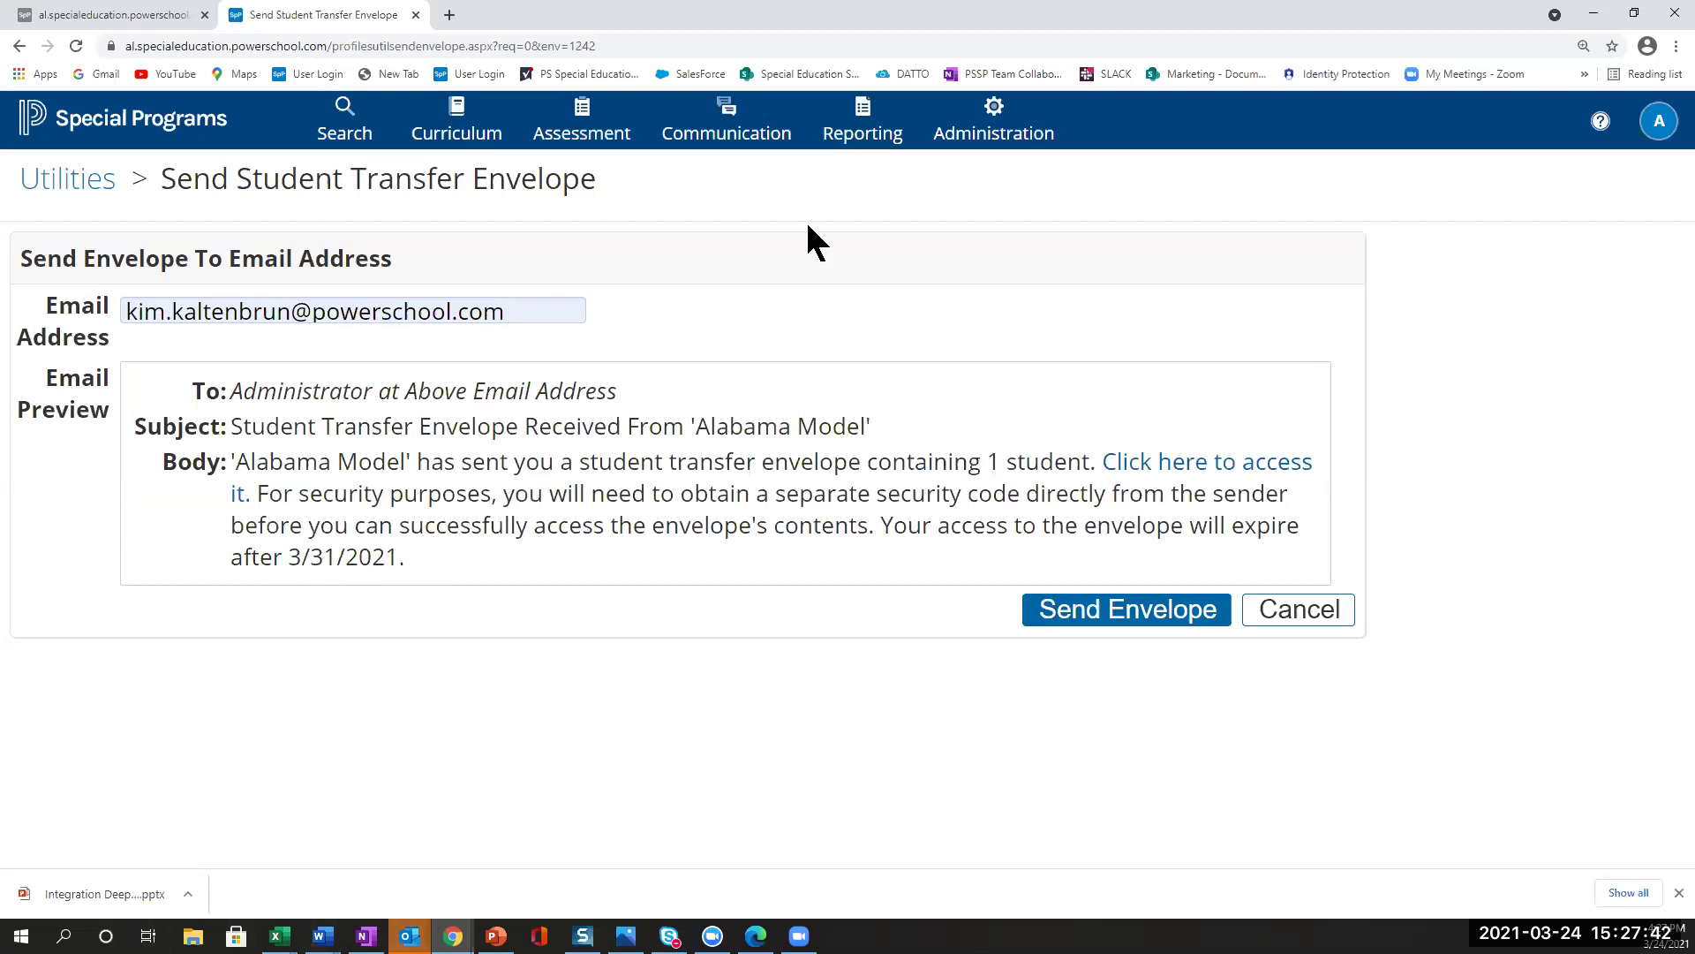
pyautogui.click(1181, 611)
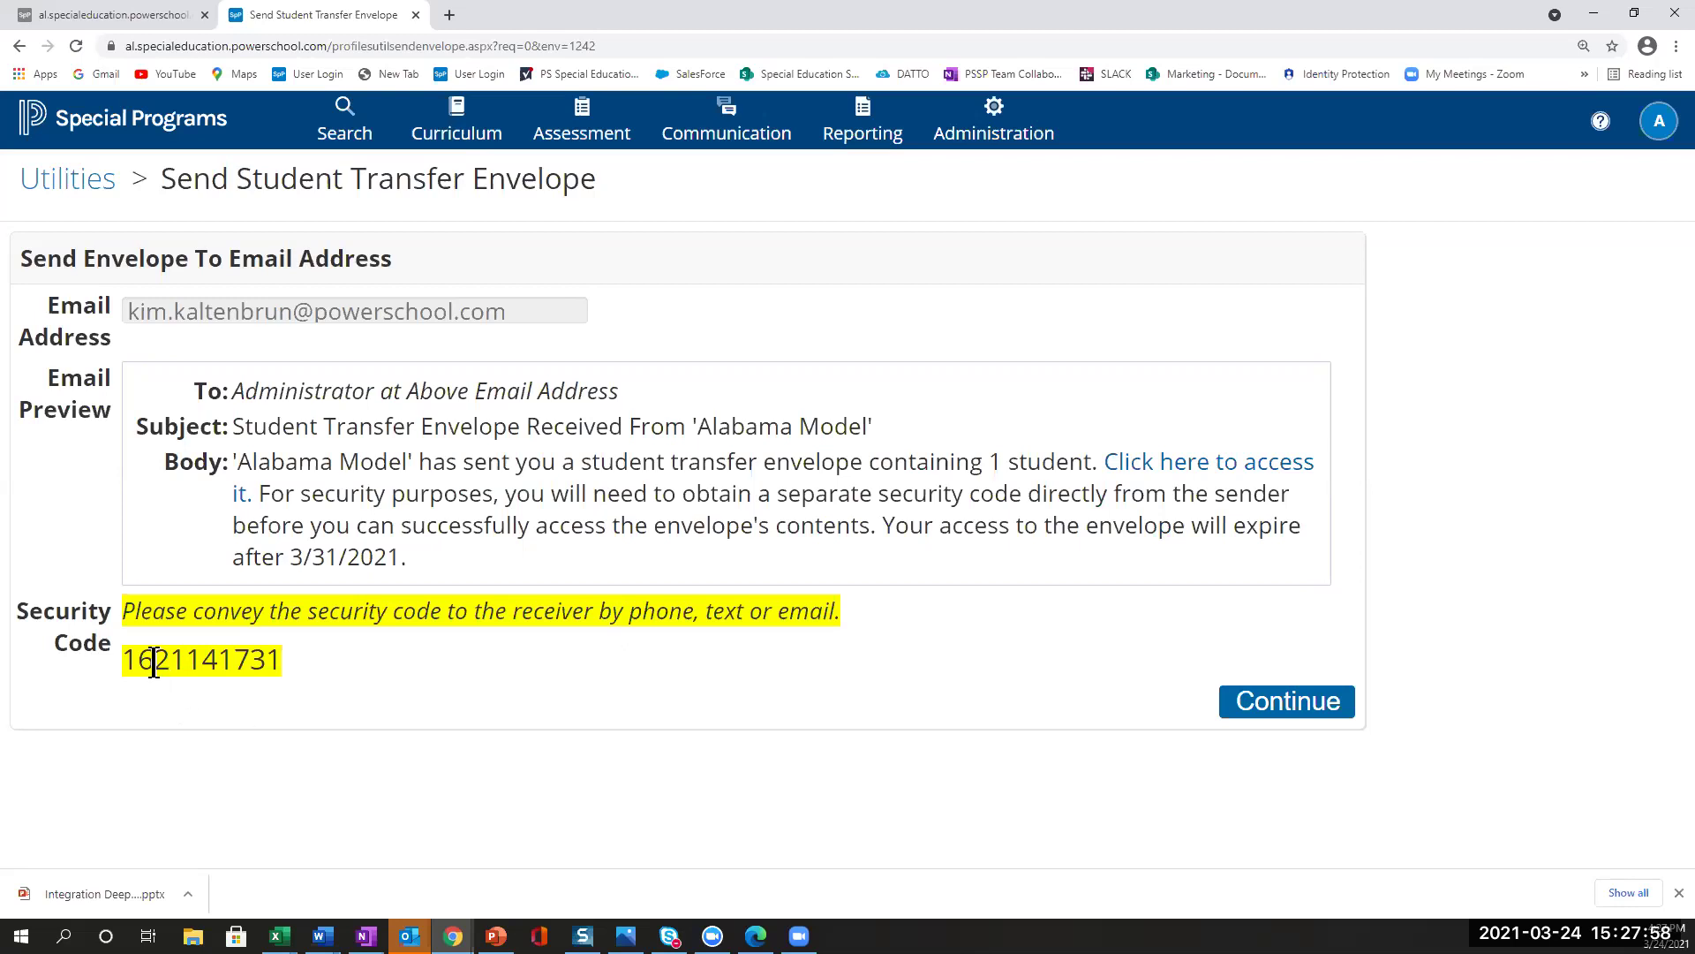
# - Highlight the displayed security code for sharing, then go back to the Utilities page
pyautogui.moveTo(120, 660); pyautogui.dragTo(312, 654)
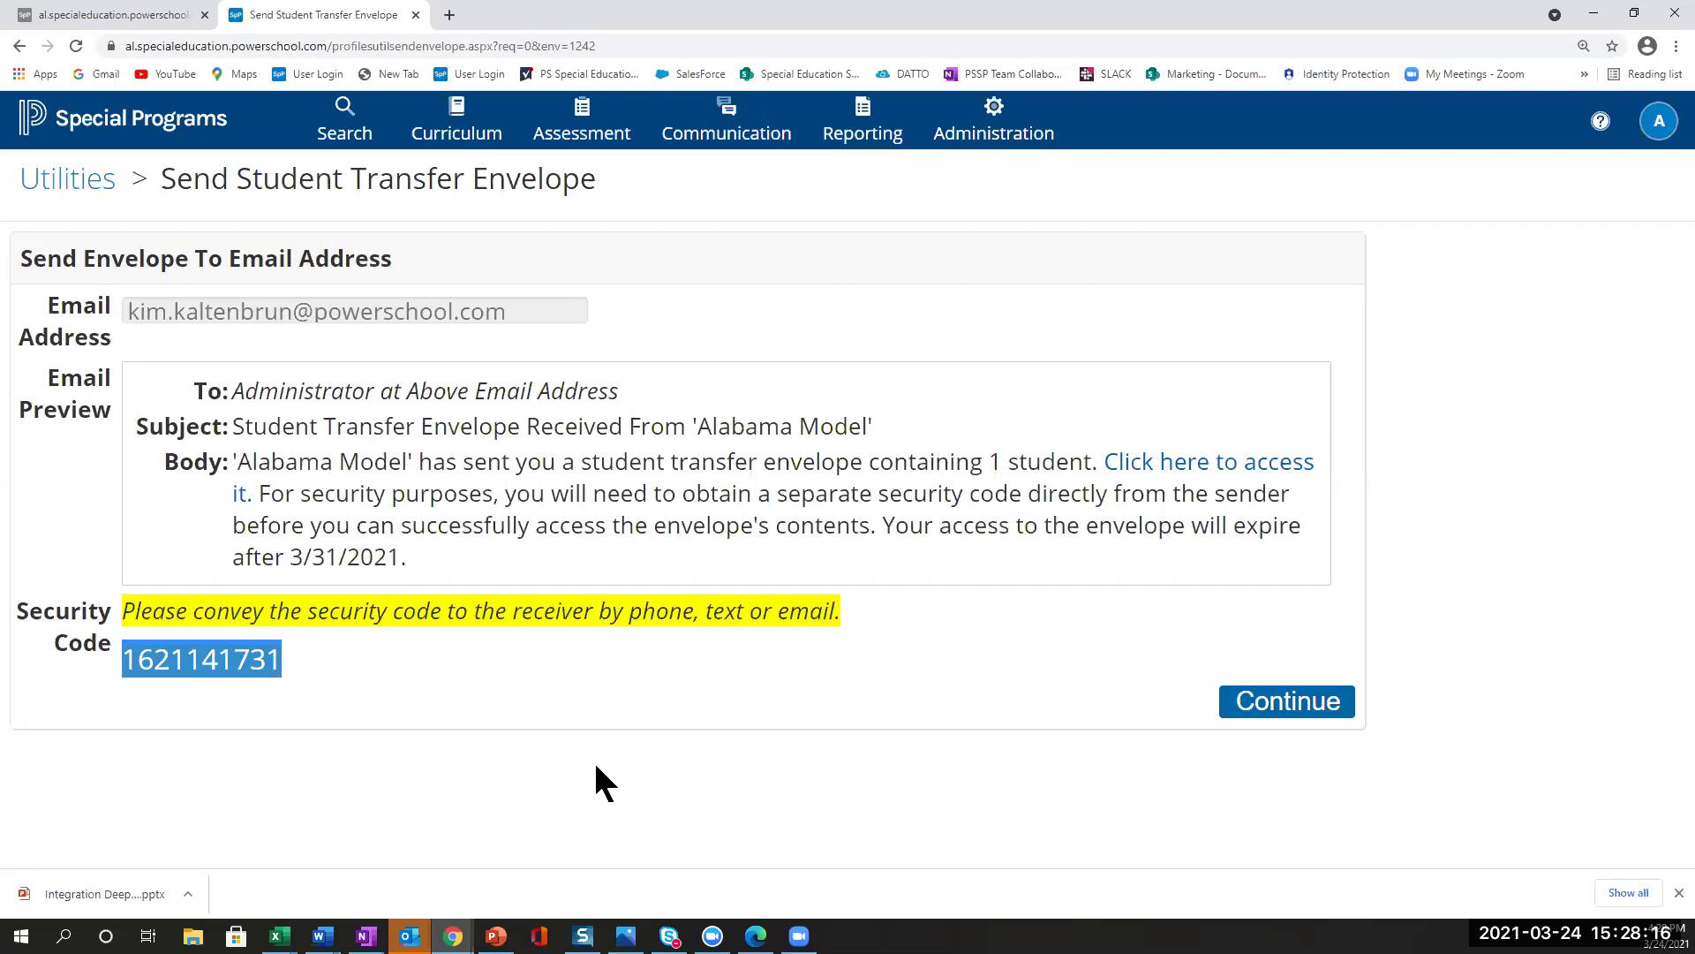
pyautogui.click(1407, 630)
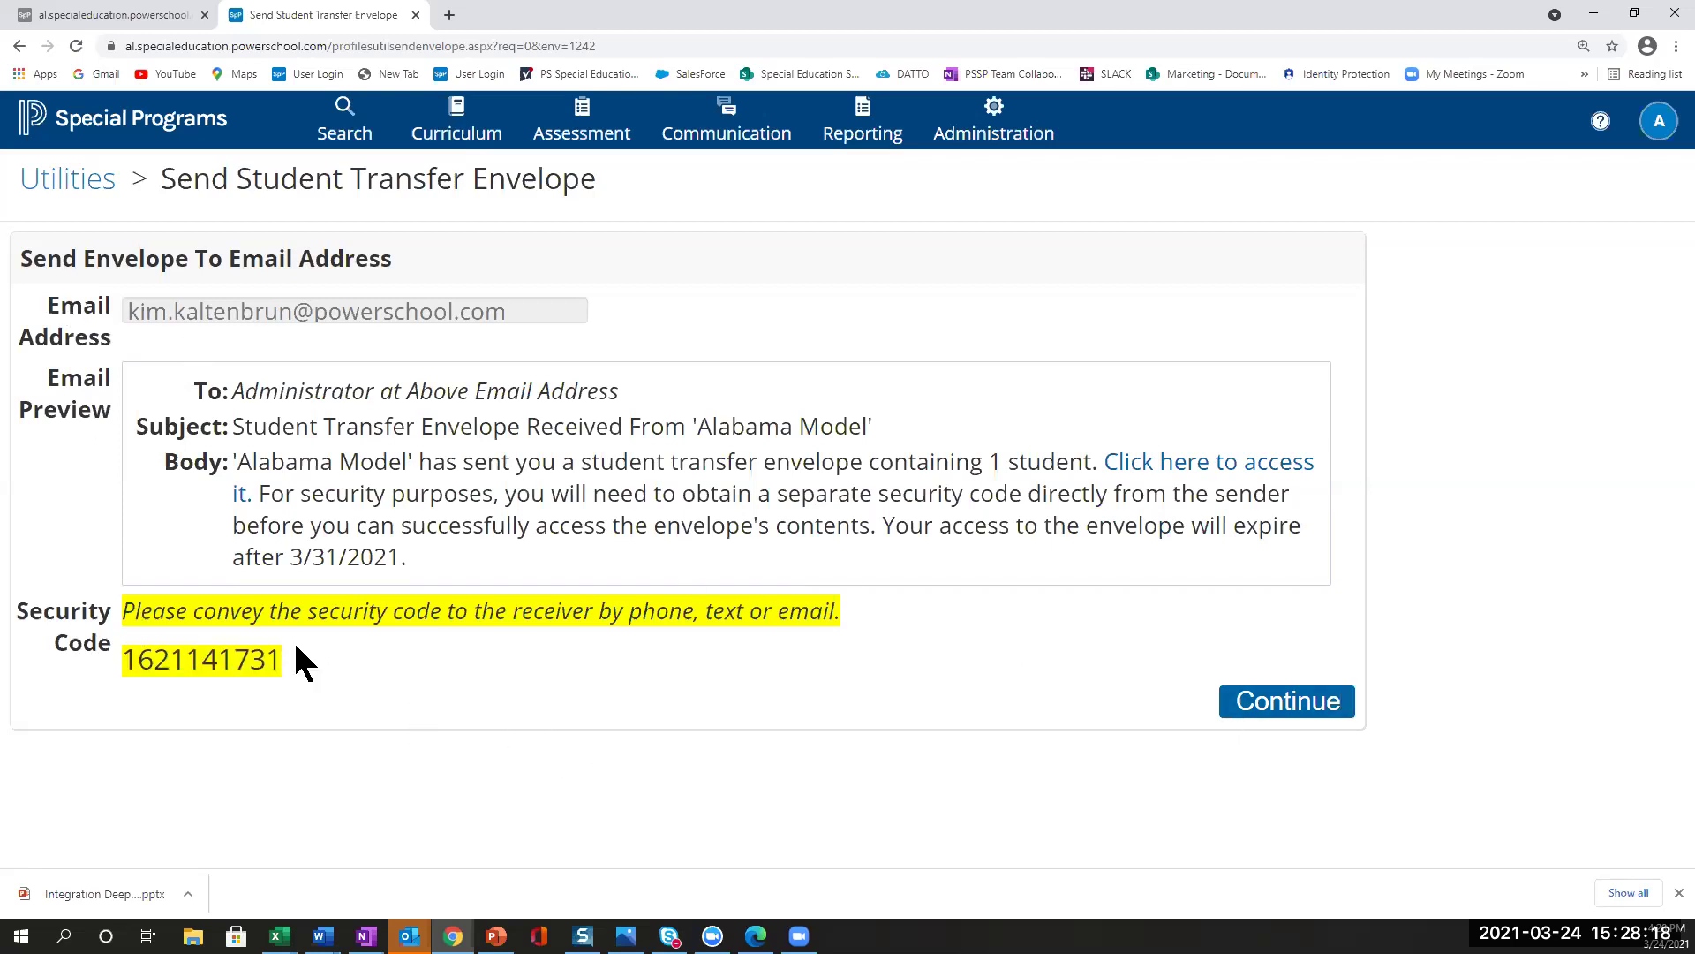
pyautogui.click(71, 179)
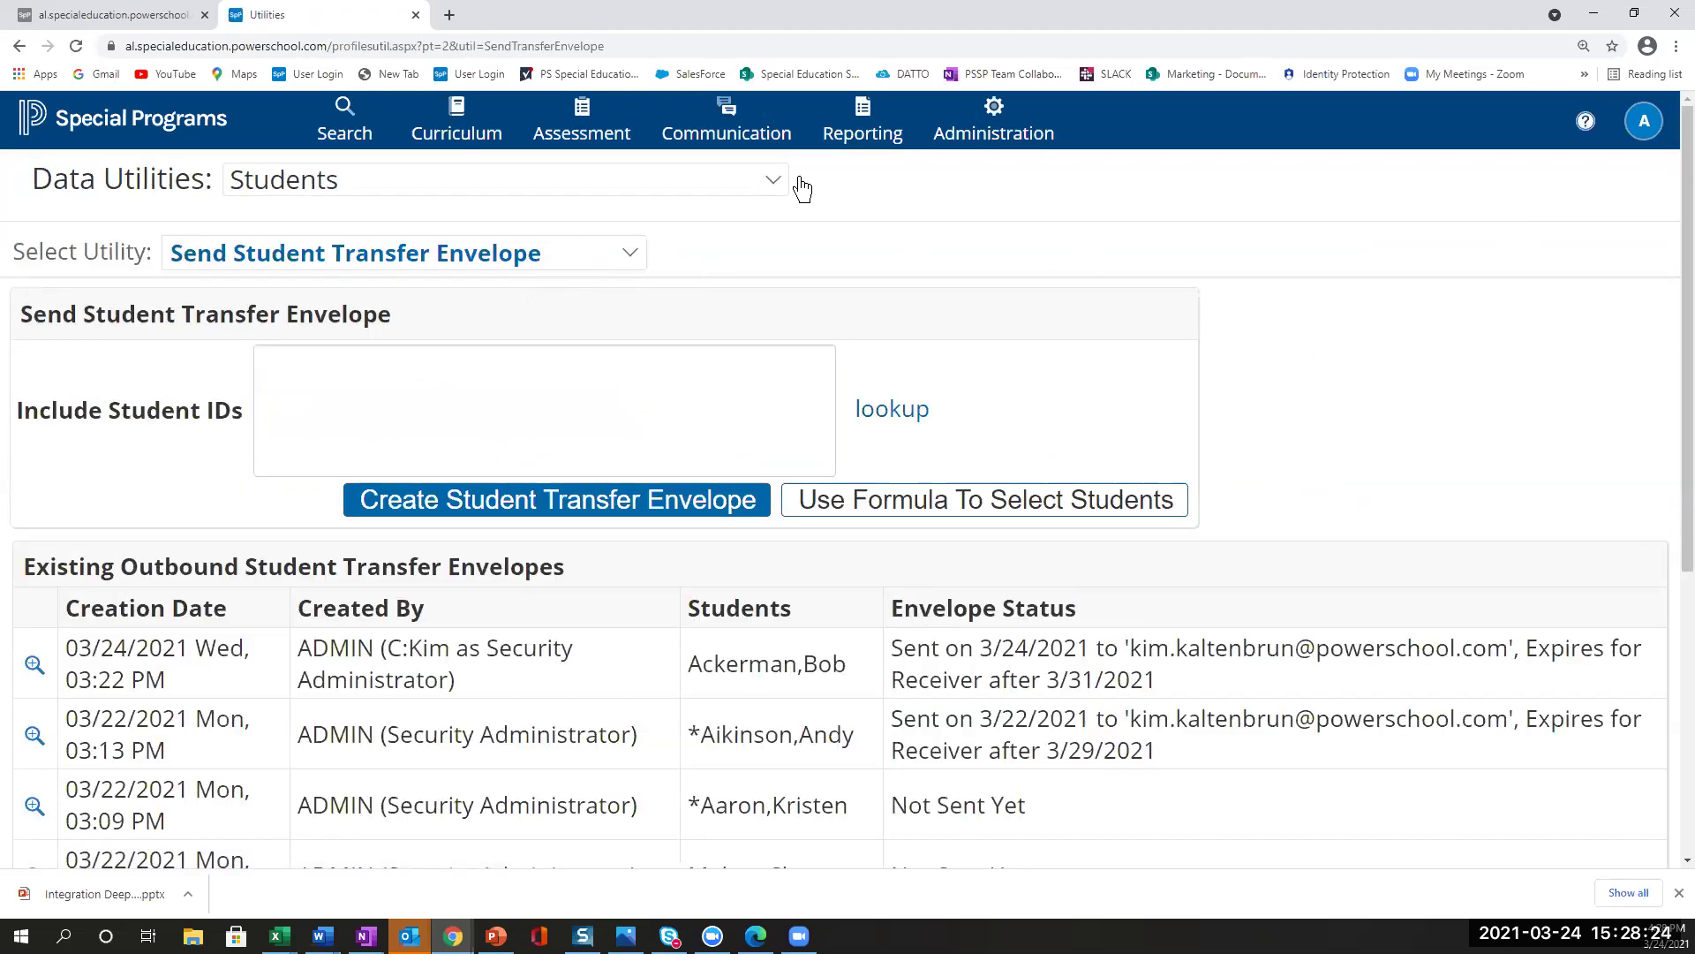
# - Keep Students as the data category on Data Utilities, leaving the utility choice unchanged
pyautogui.click(739, 188)
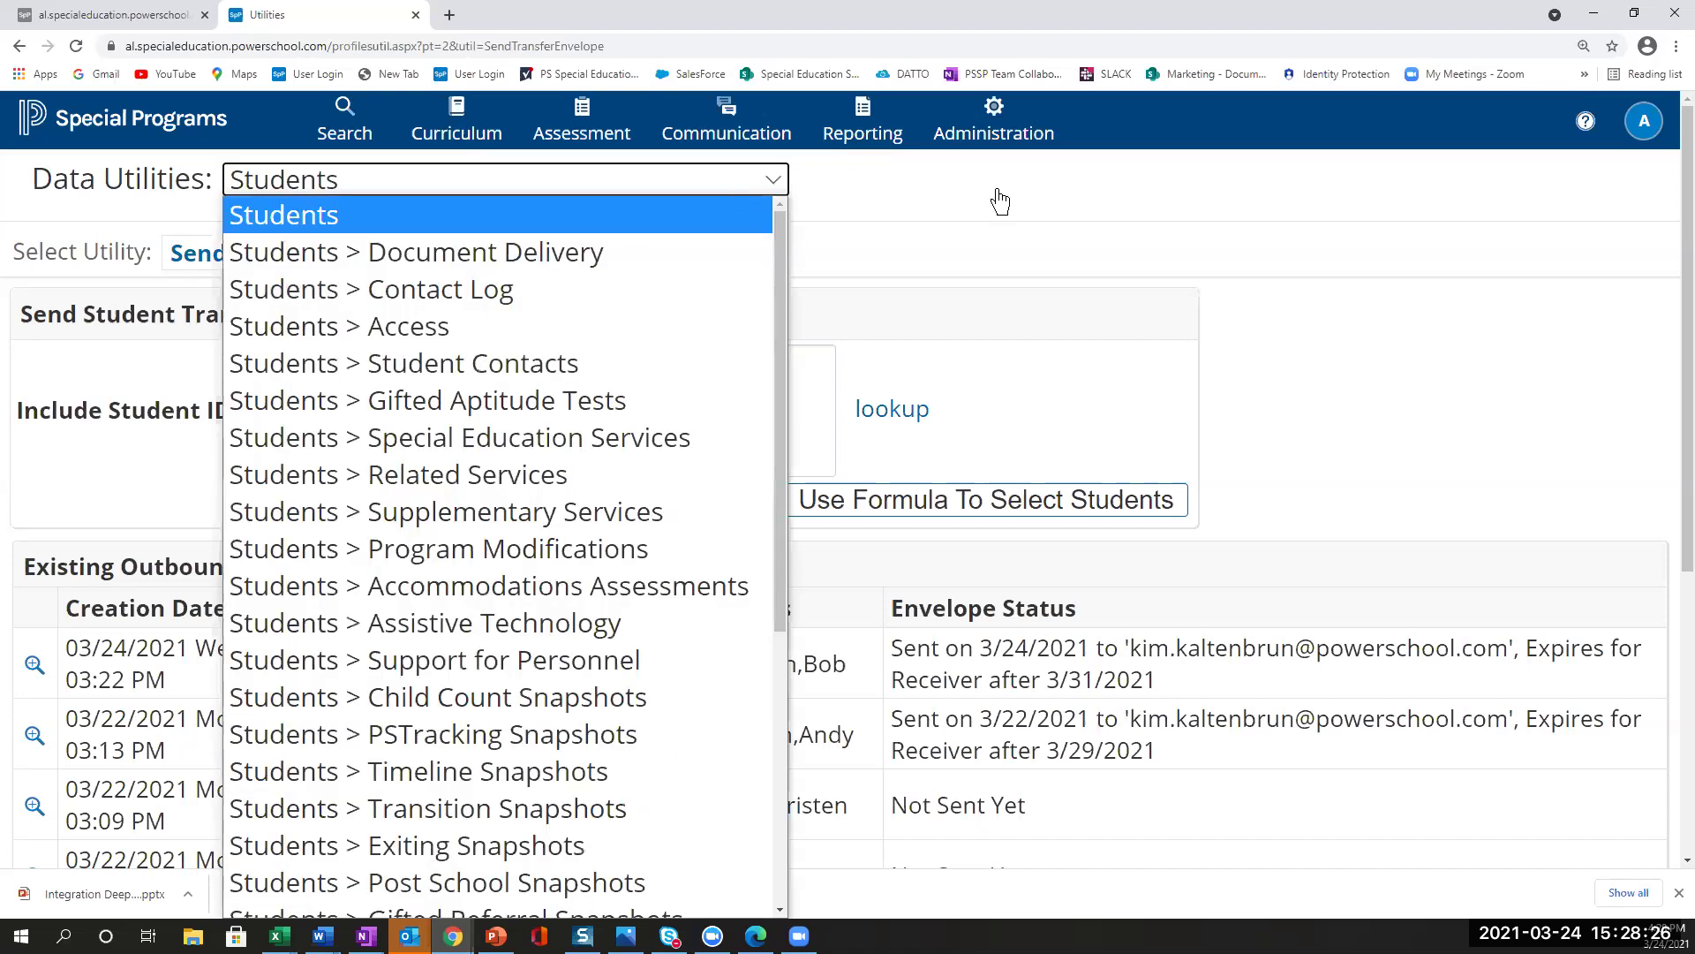
pyautogui.click(999, 197)
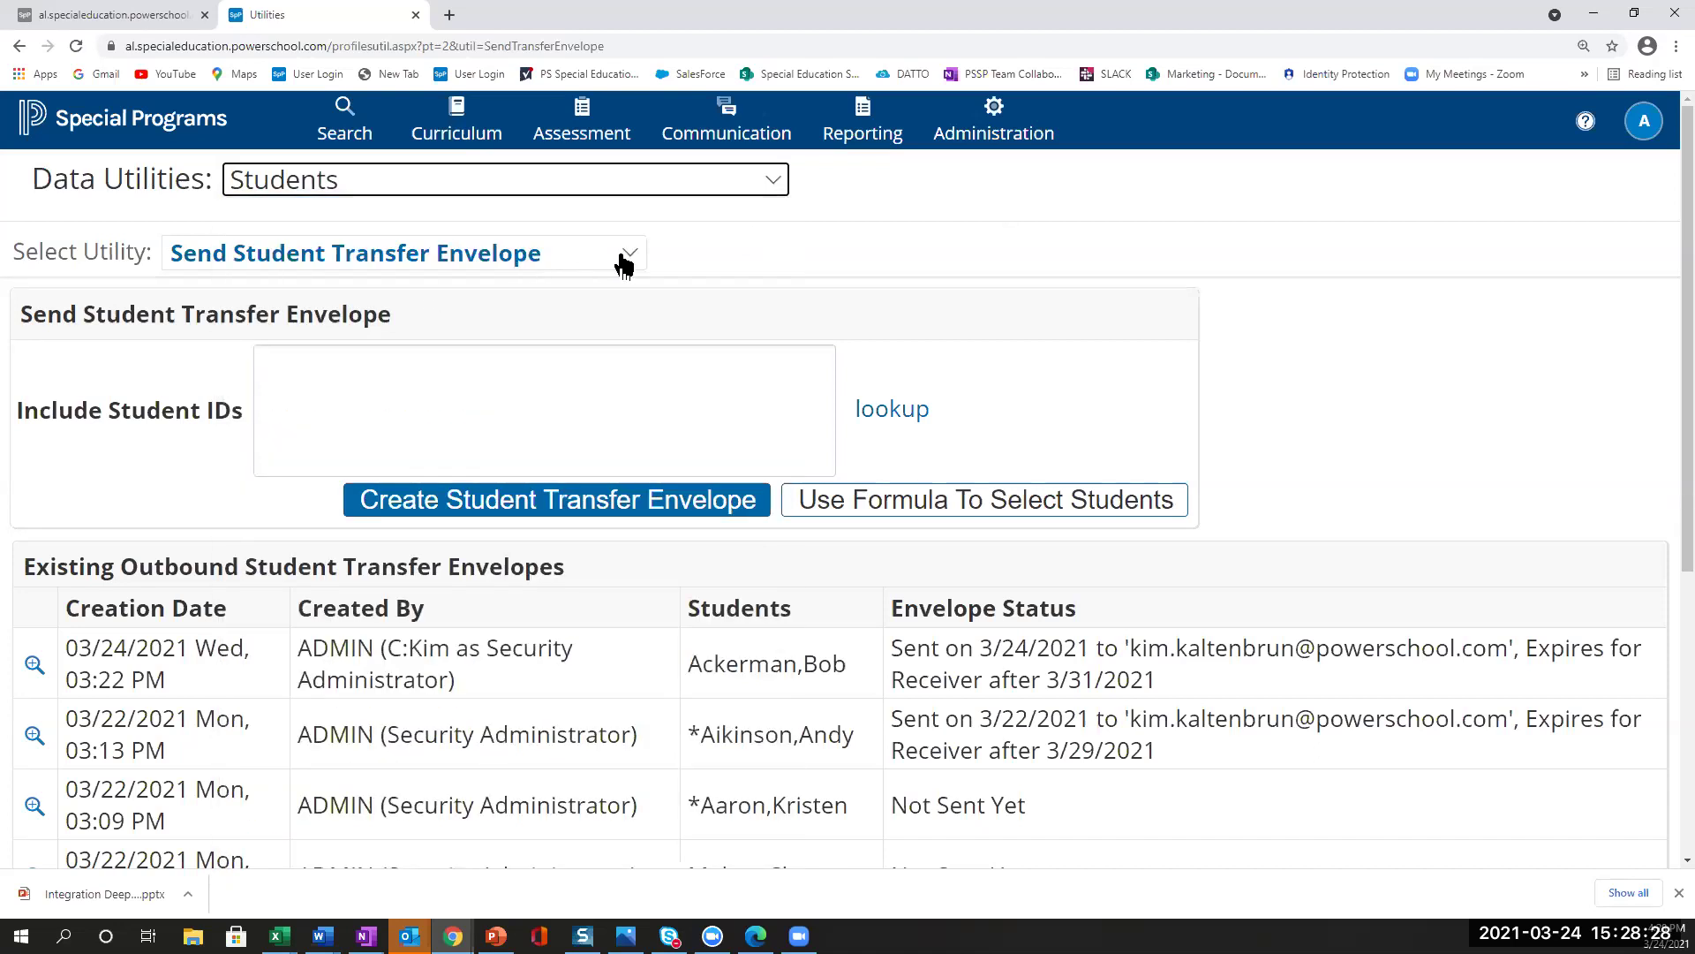
pyautogui.press('Tab')
pyautogui.hotkey('alt', 'Down')
pyautogui.press('Escape')
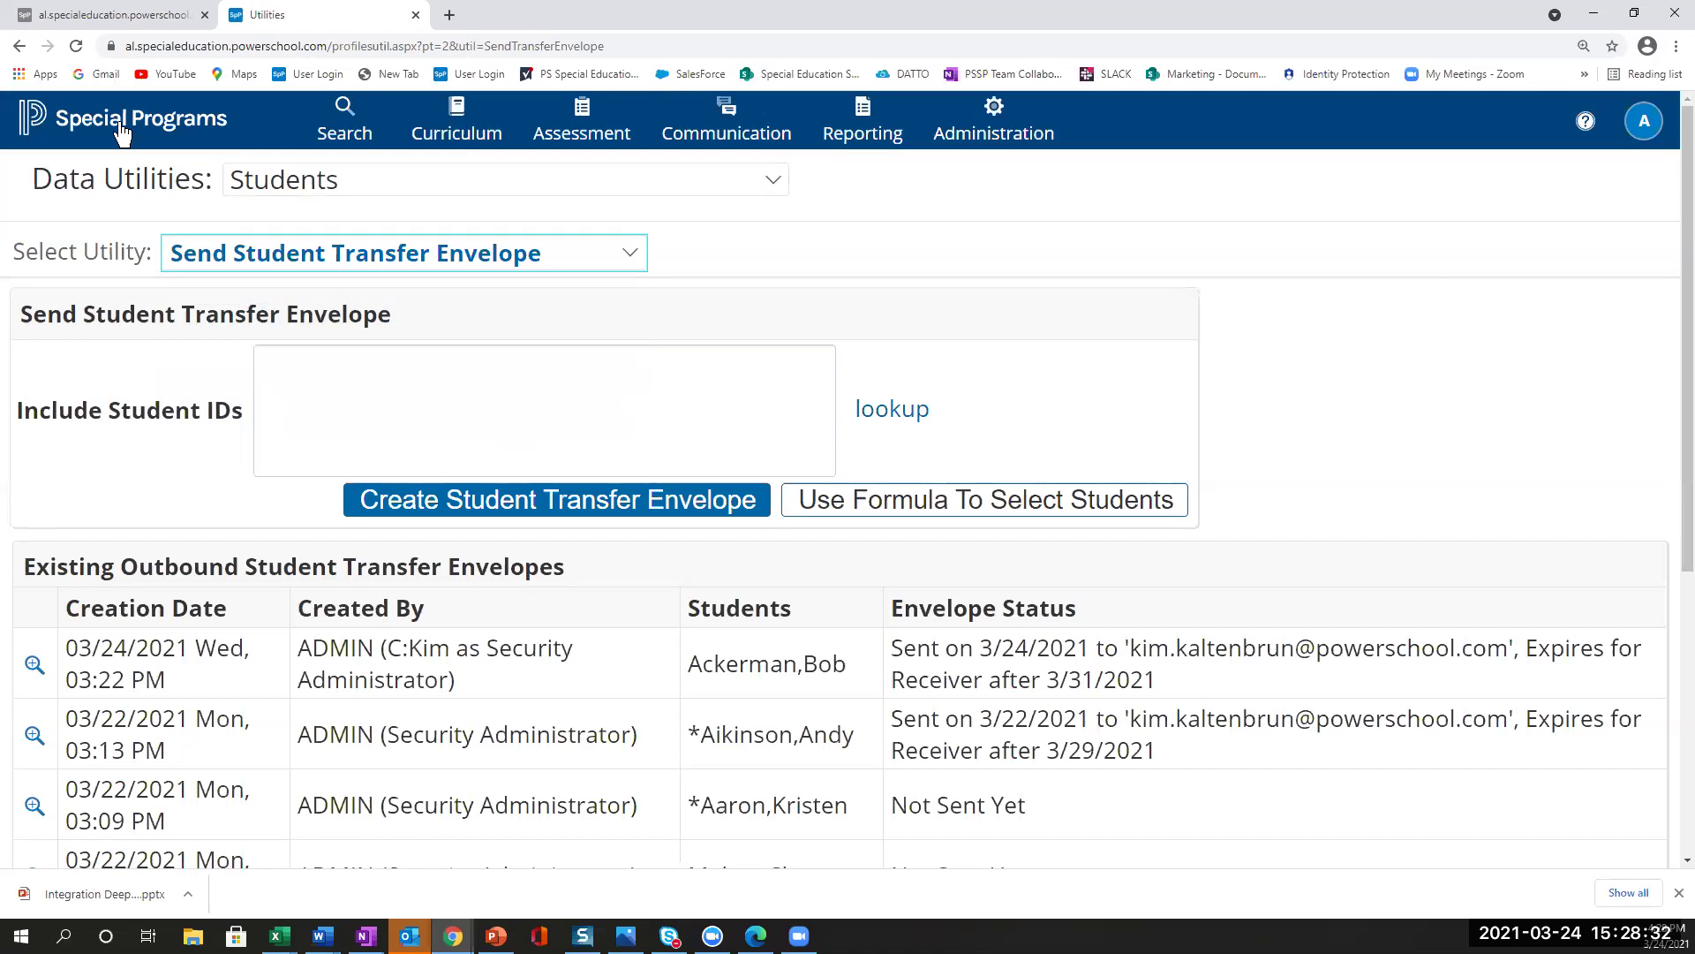
# - Return to My Home Page, then go to Administration > Utilities
pyautogui.click(121, 132)
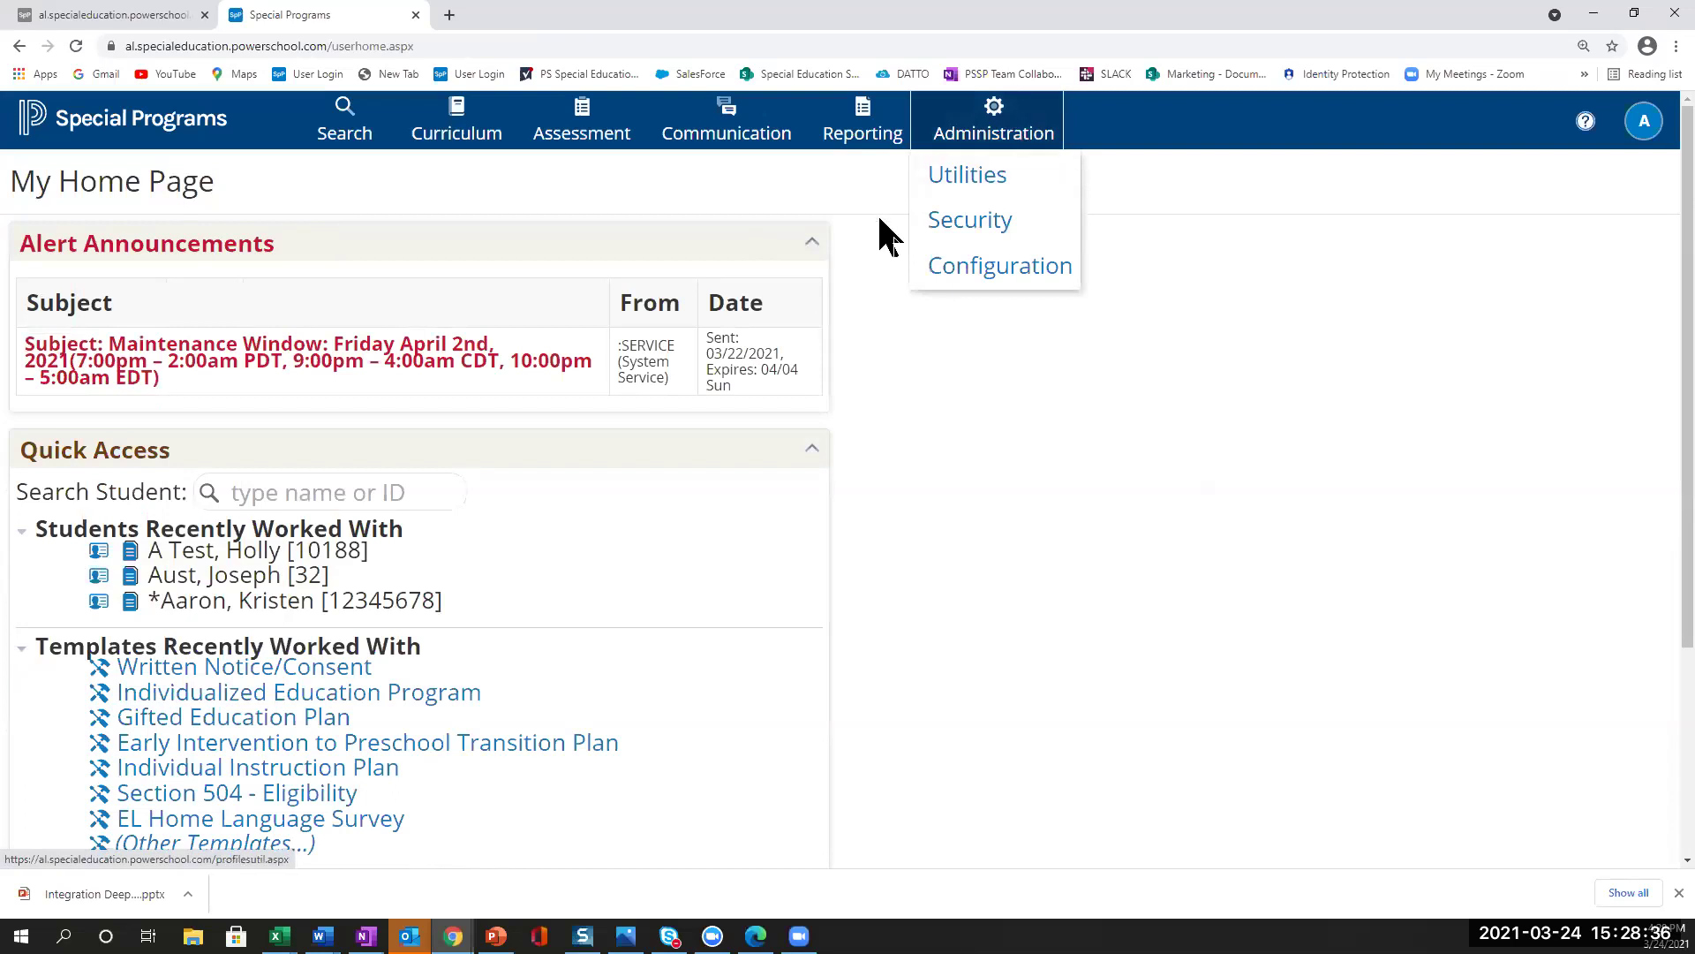
pyautogui.scroll(-3, 521, 575)
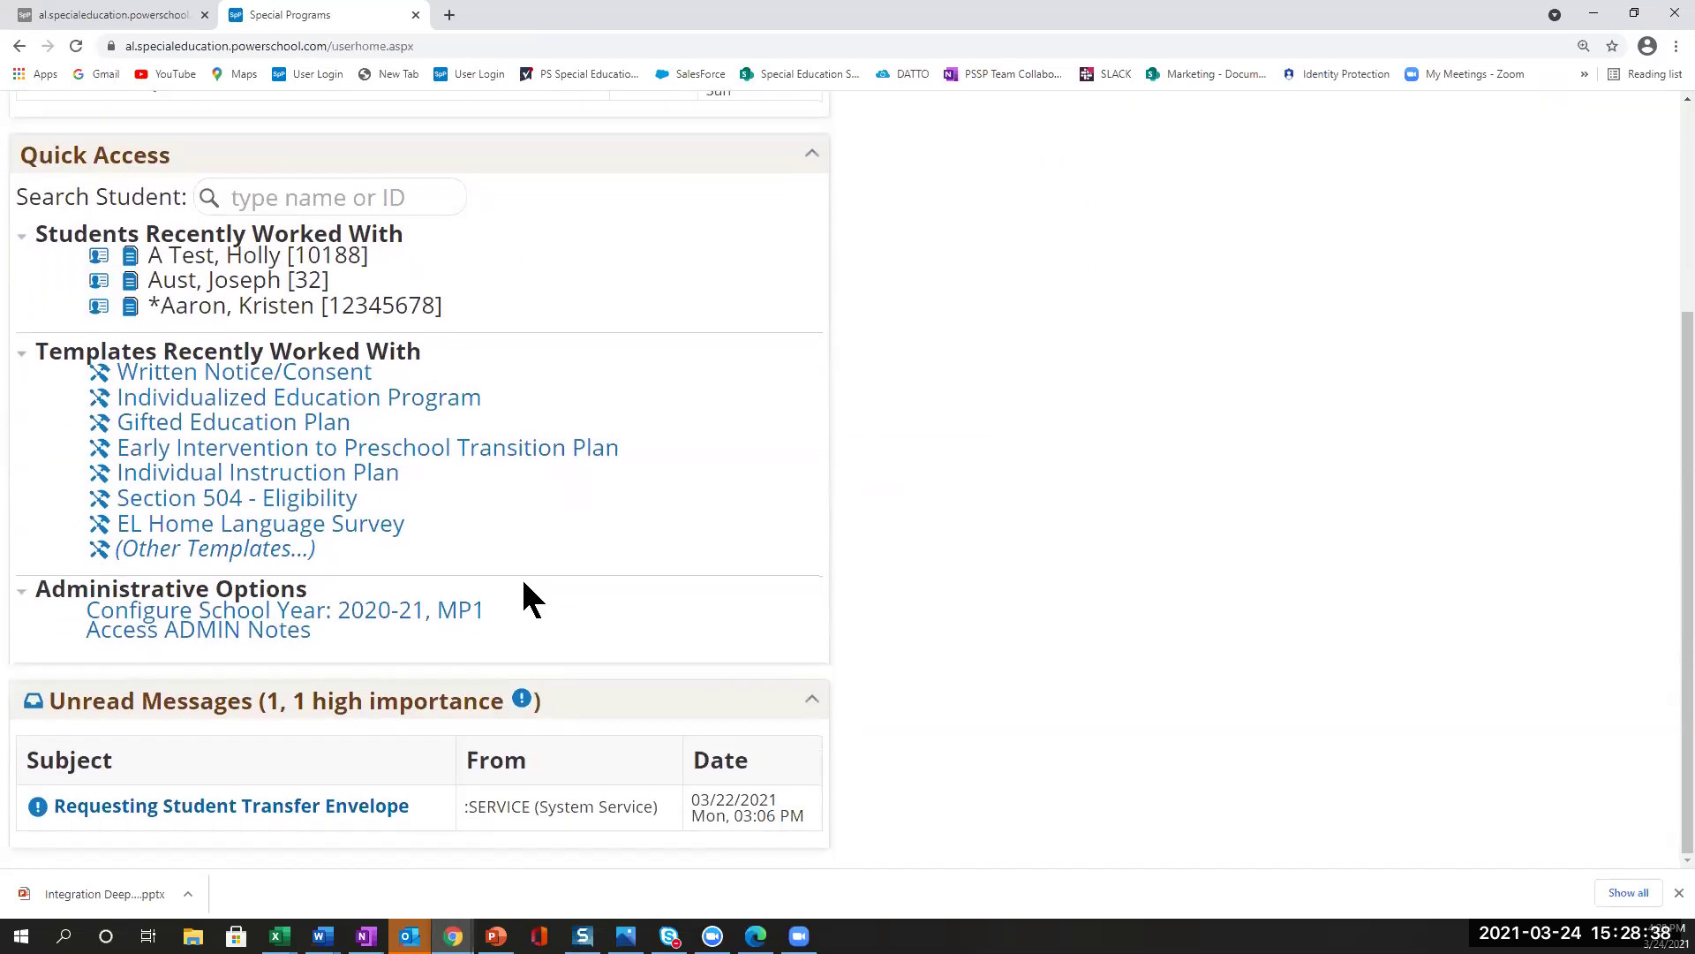
pyautogui.scroll(3, 816, 314)
pyautogui.click(992, 125)
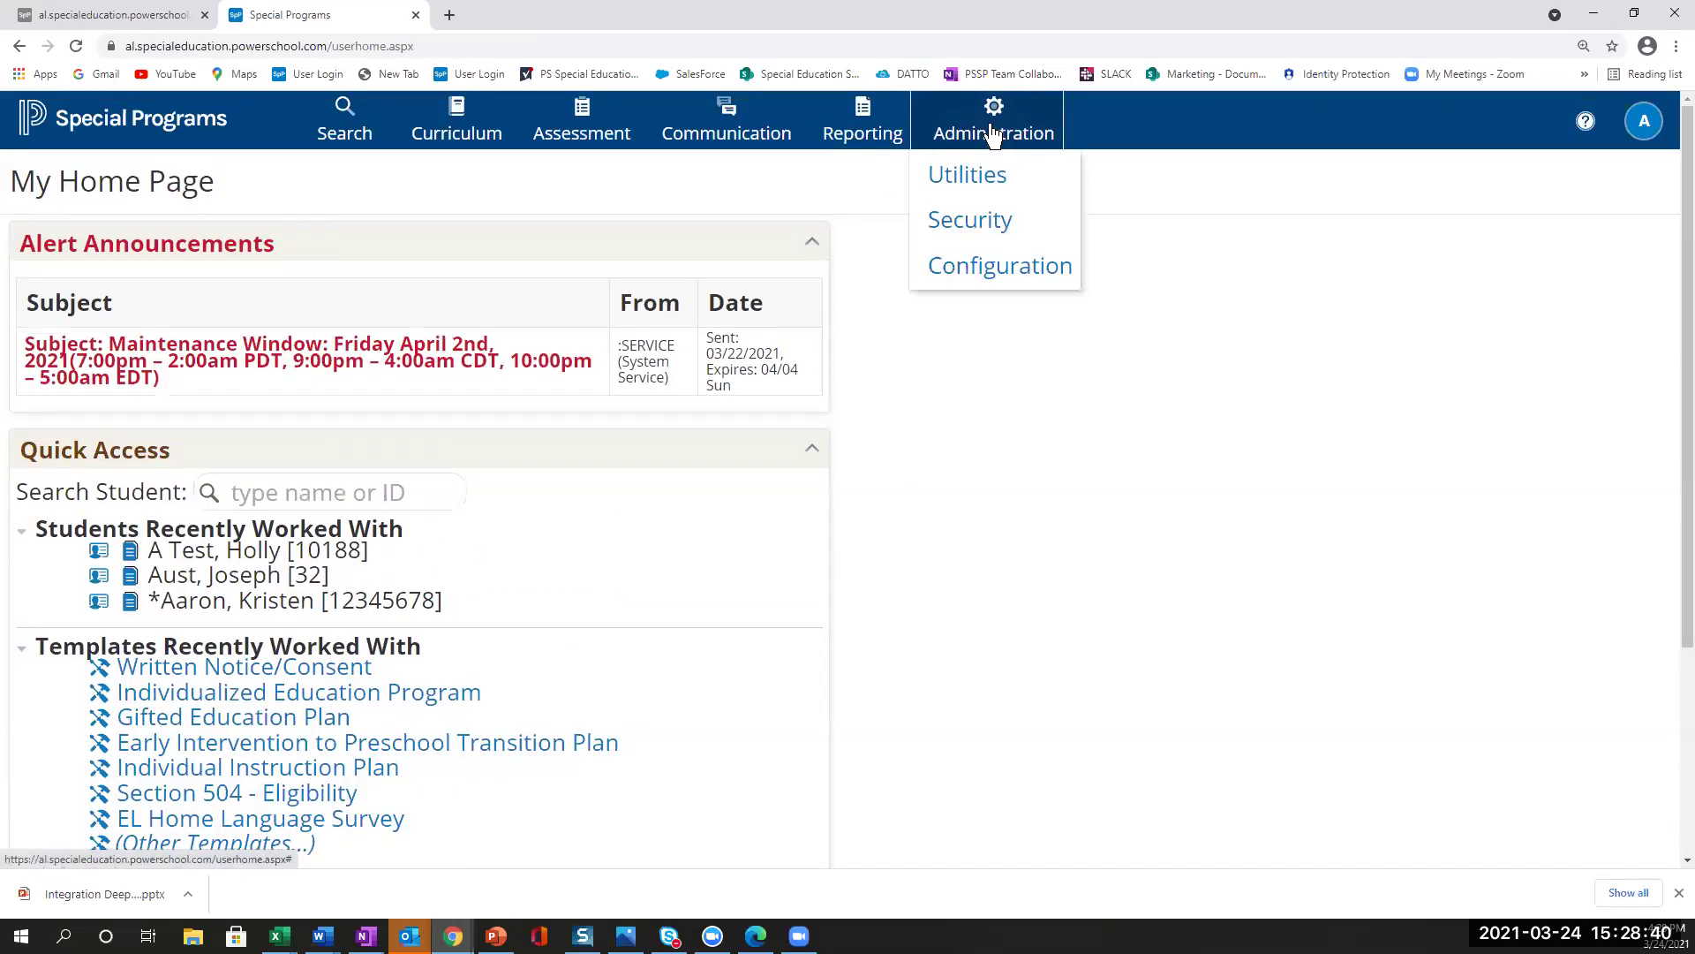
pyautogui.scroll(-3, 971, 679)
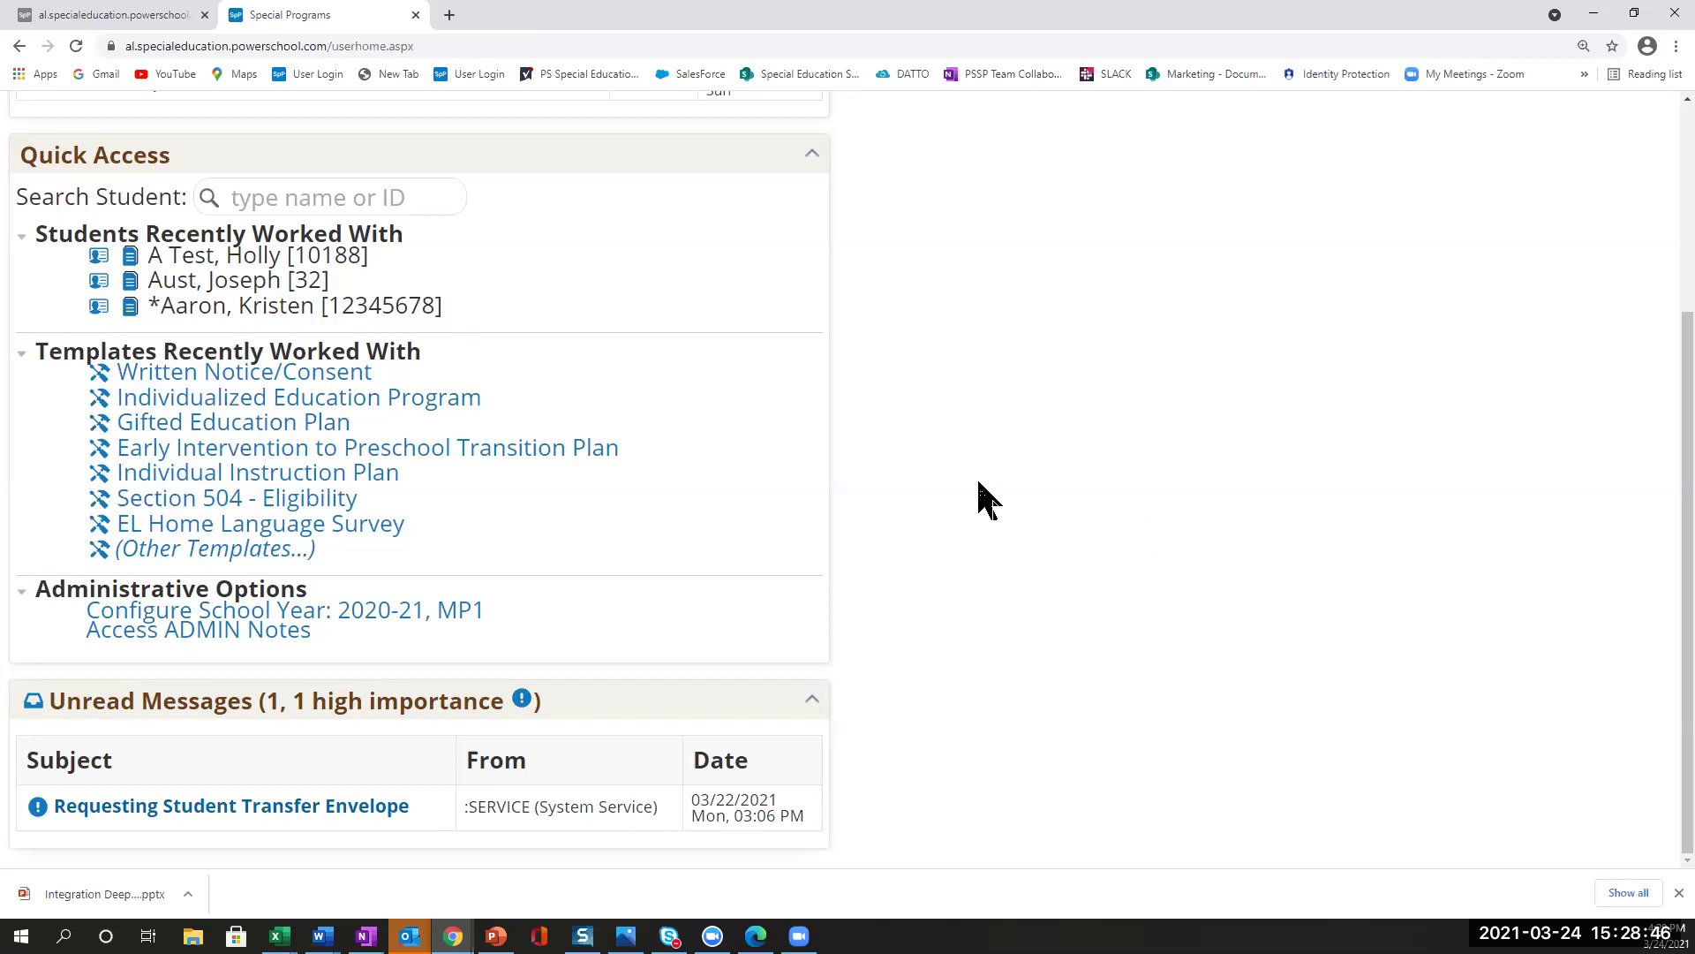
pyautogui.scroll(3, 1081, 477)
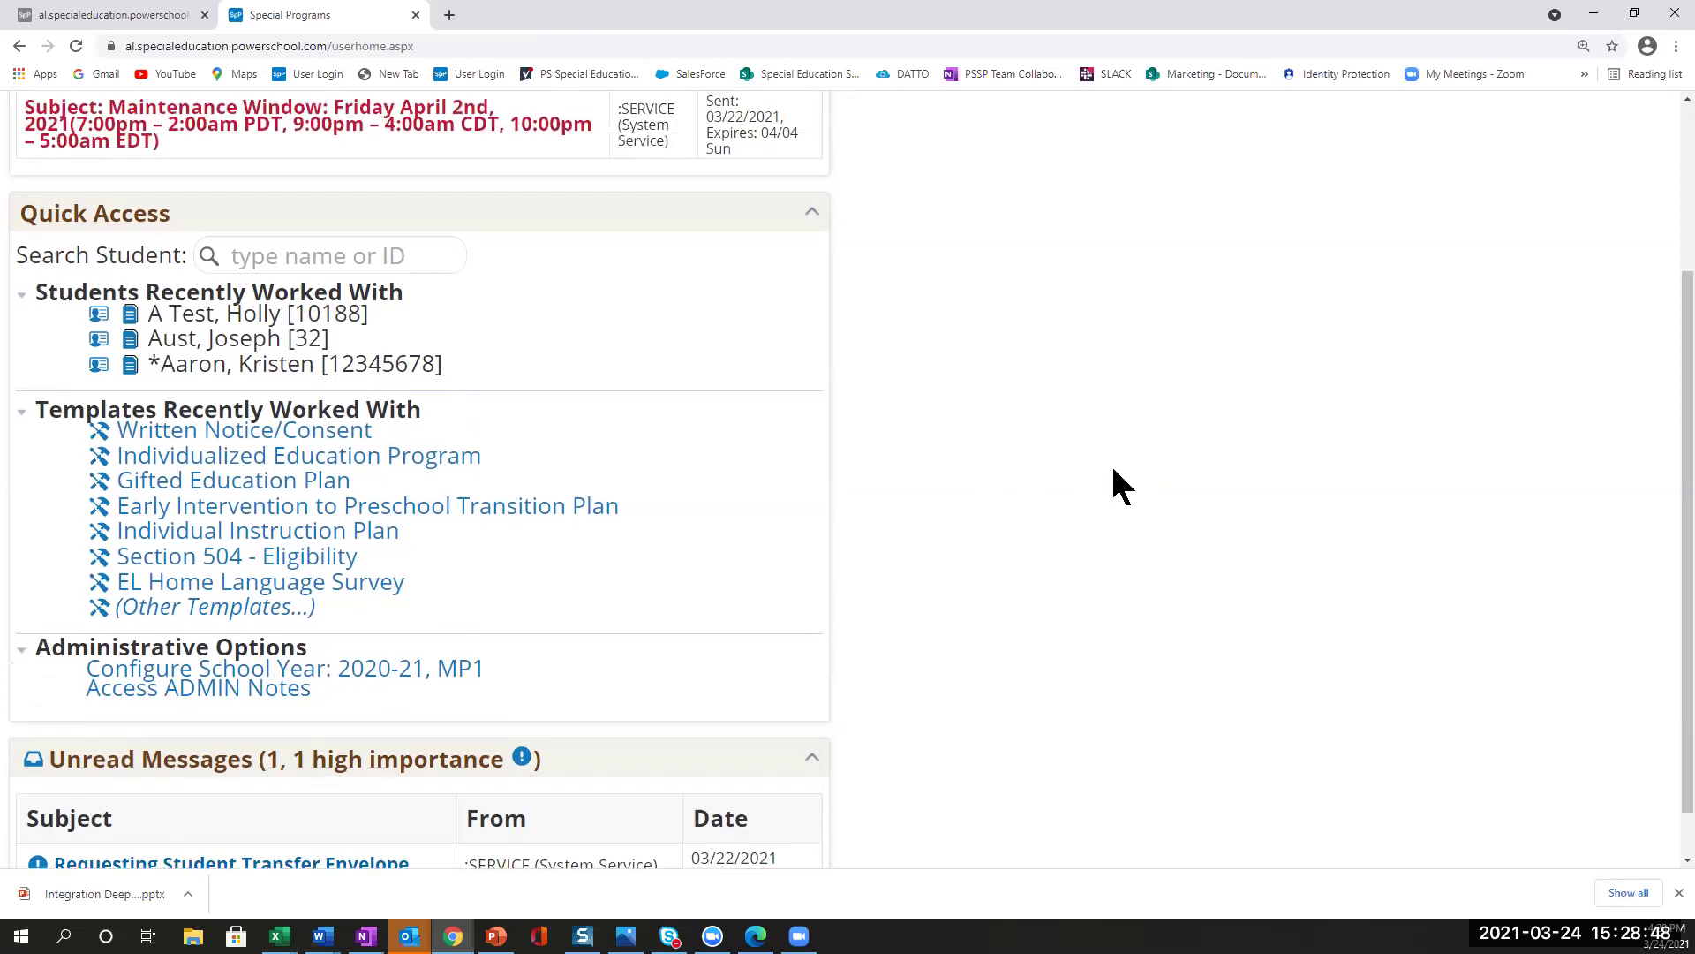
pyautogui.click(1014, 141)
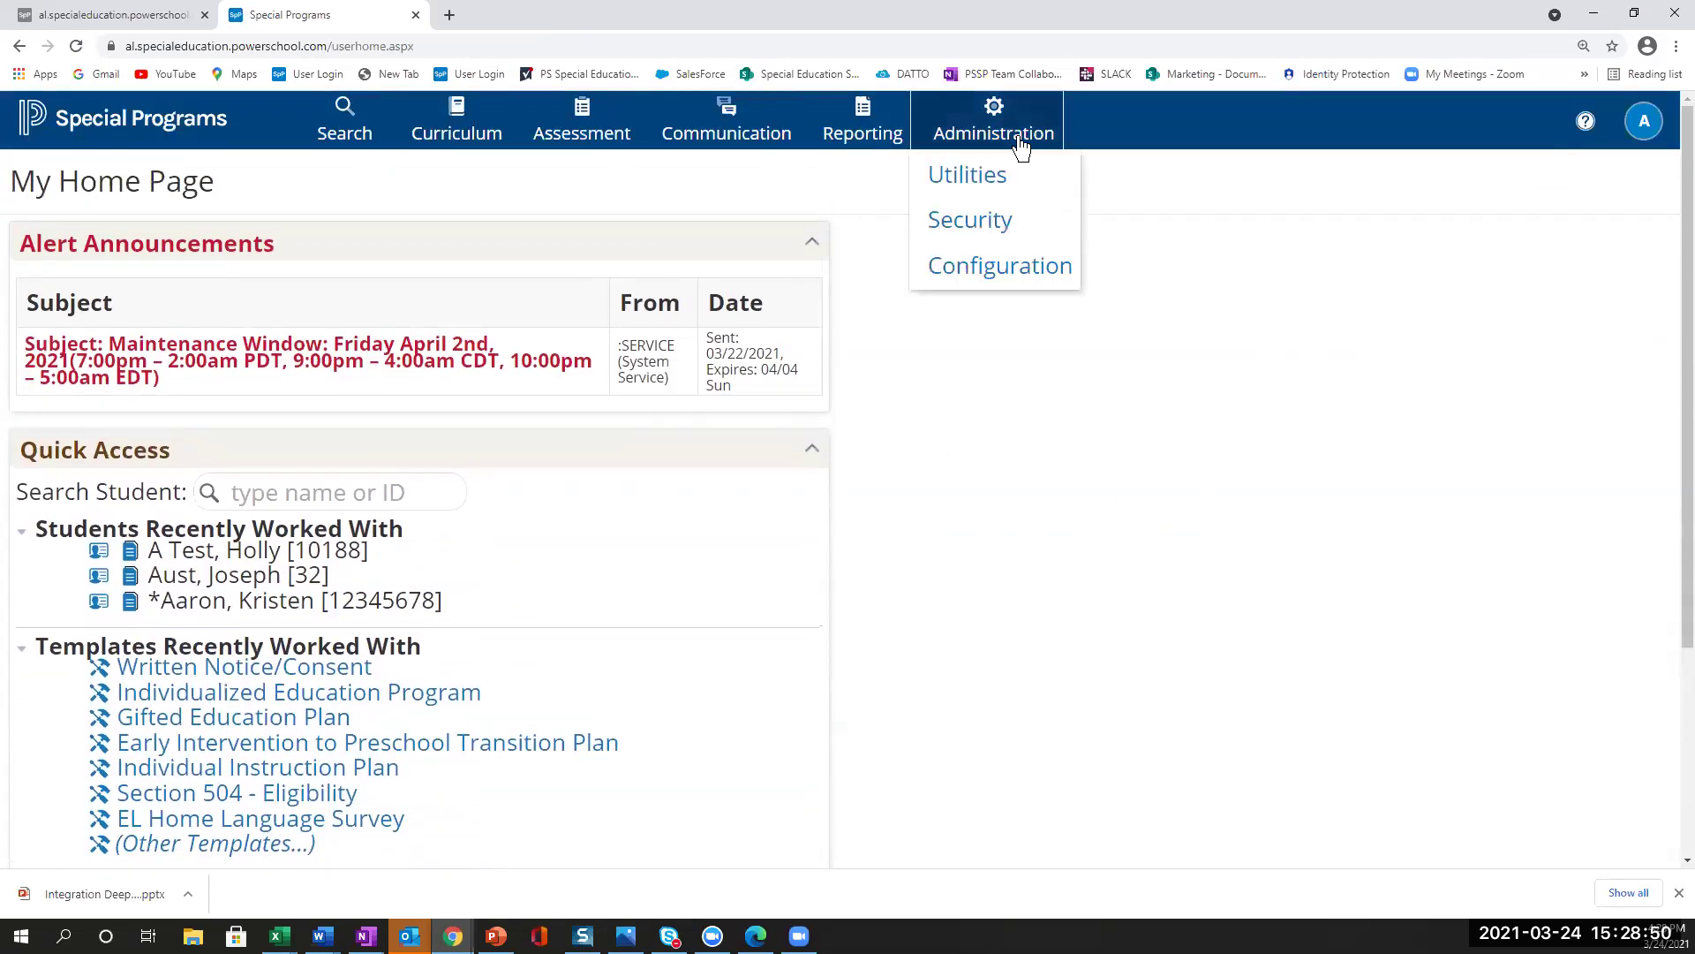
pyautogui.click(975, 181)
# - Choose the Receive Student Transfer Envelope utility and start an individual package upload
pyautogui.click(552, 264)
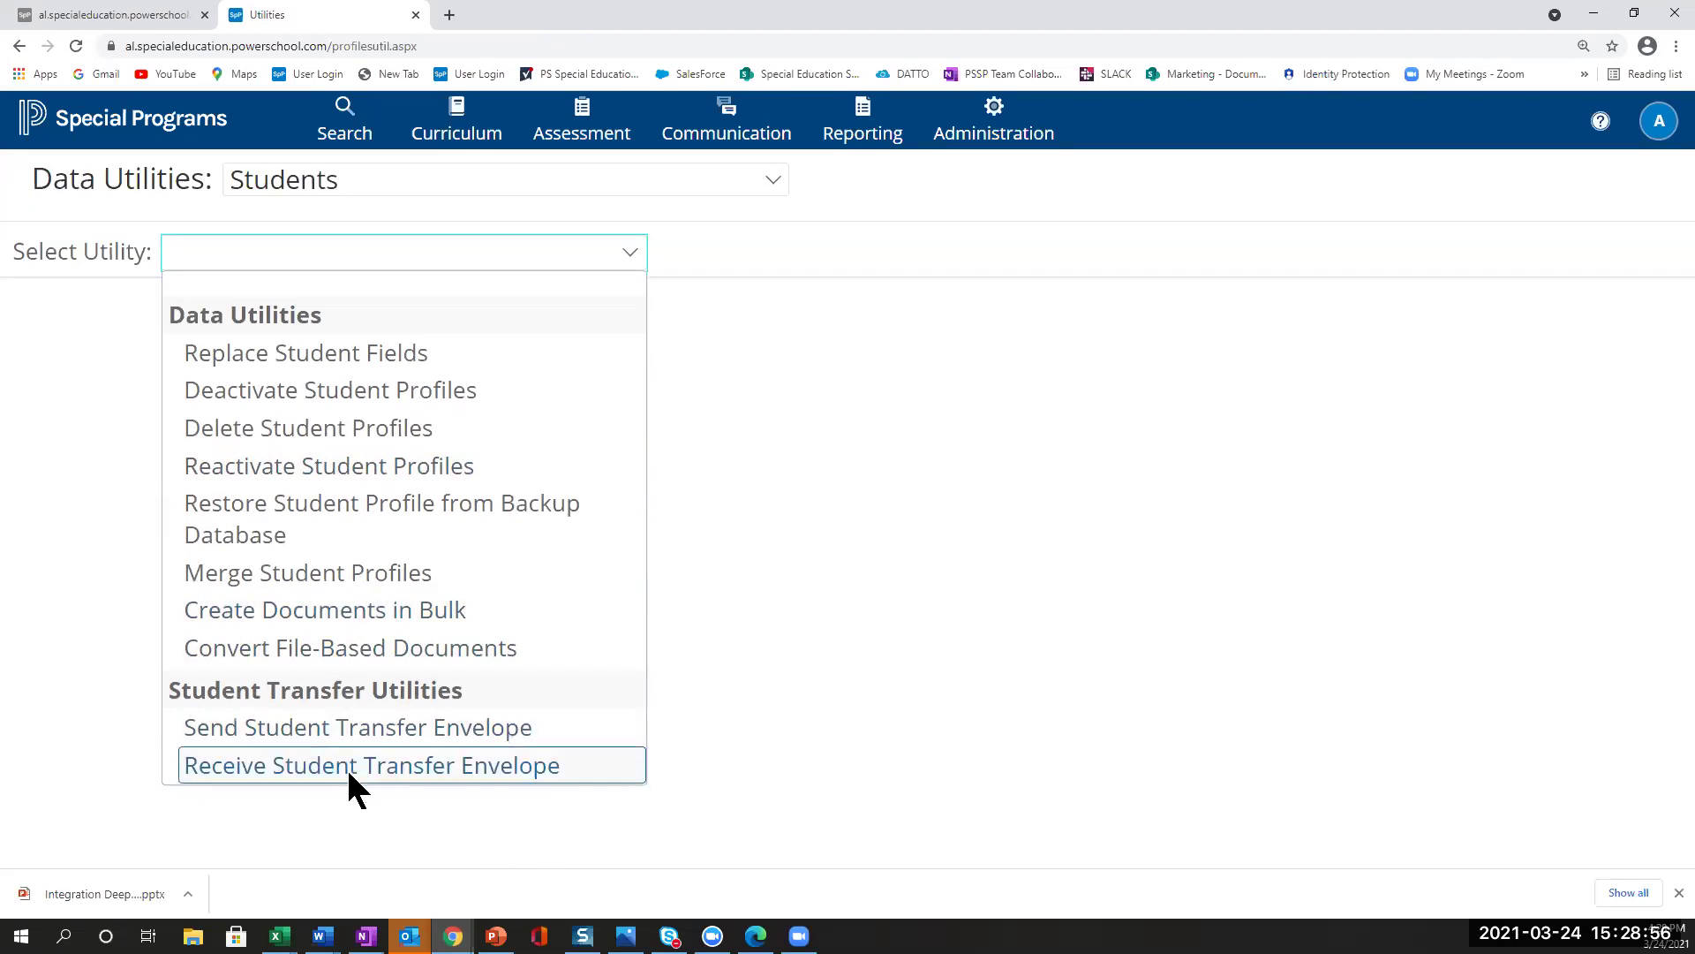
pyautogui.click(346, 764)
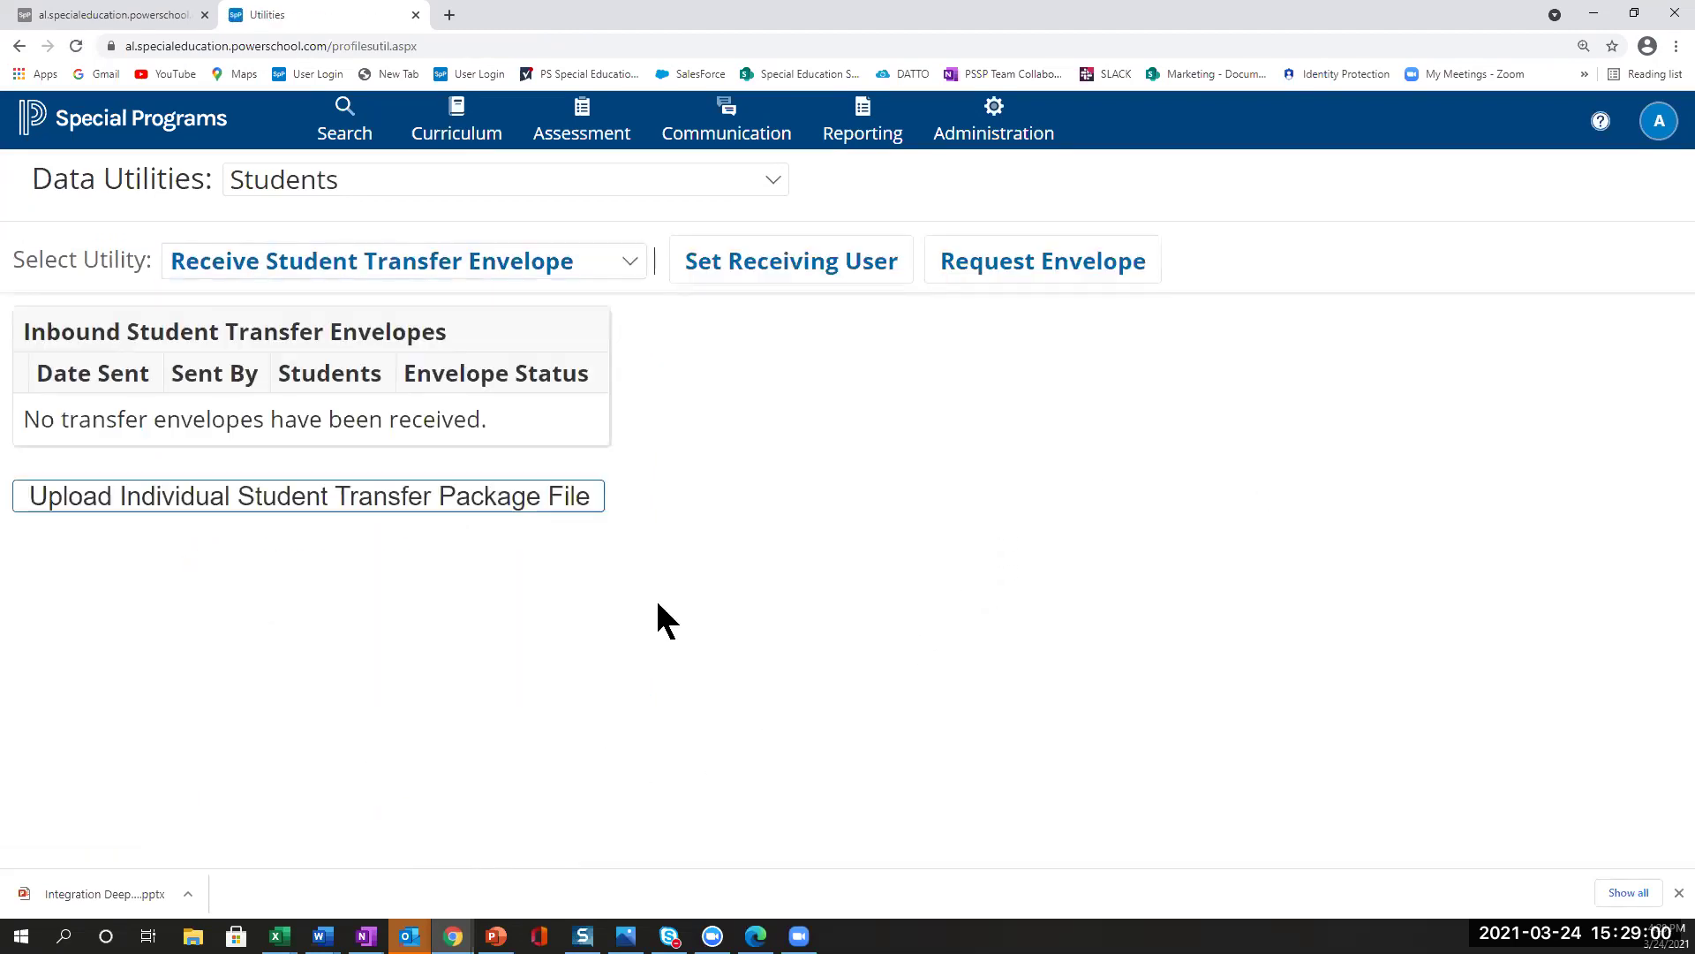
pyautogui.click(93, 501)
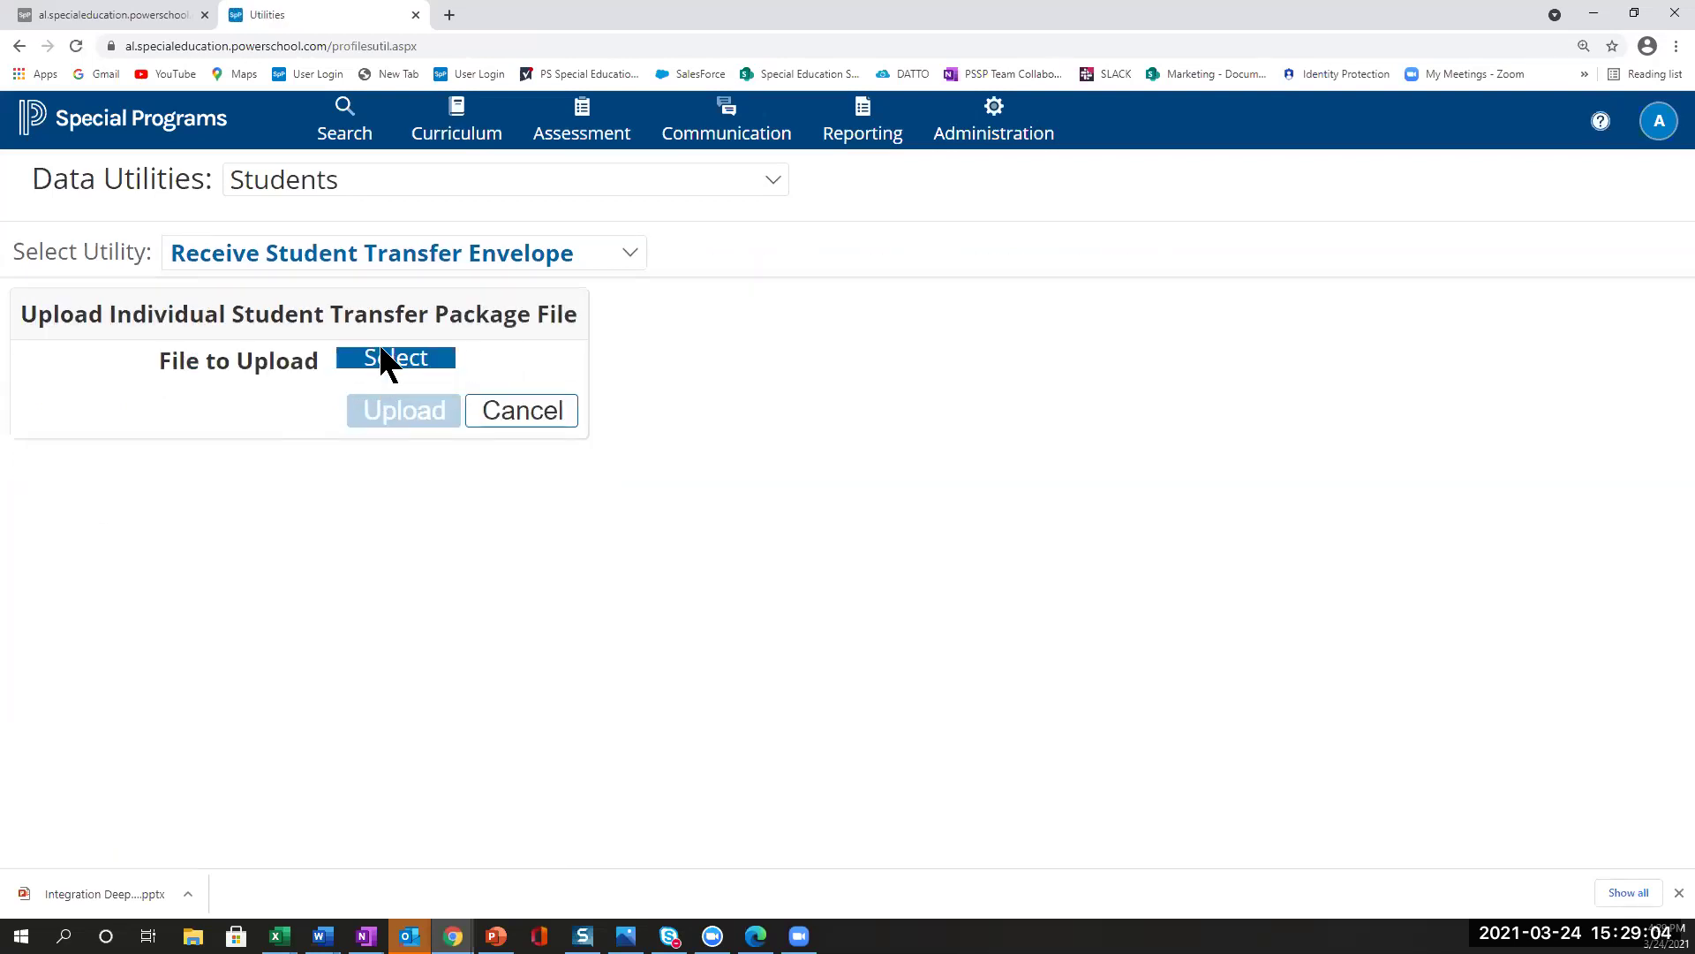
# - Select the Transfer Alert Quick Reference file as a trial, then cancel the upload
pyautogui.click(384, 353)
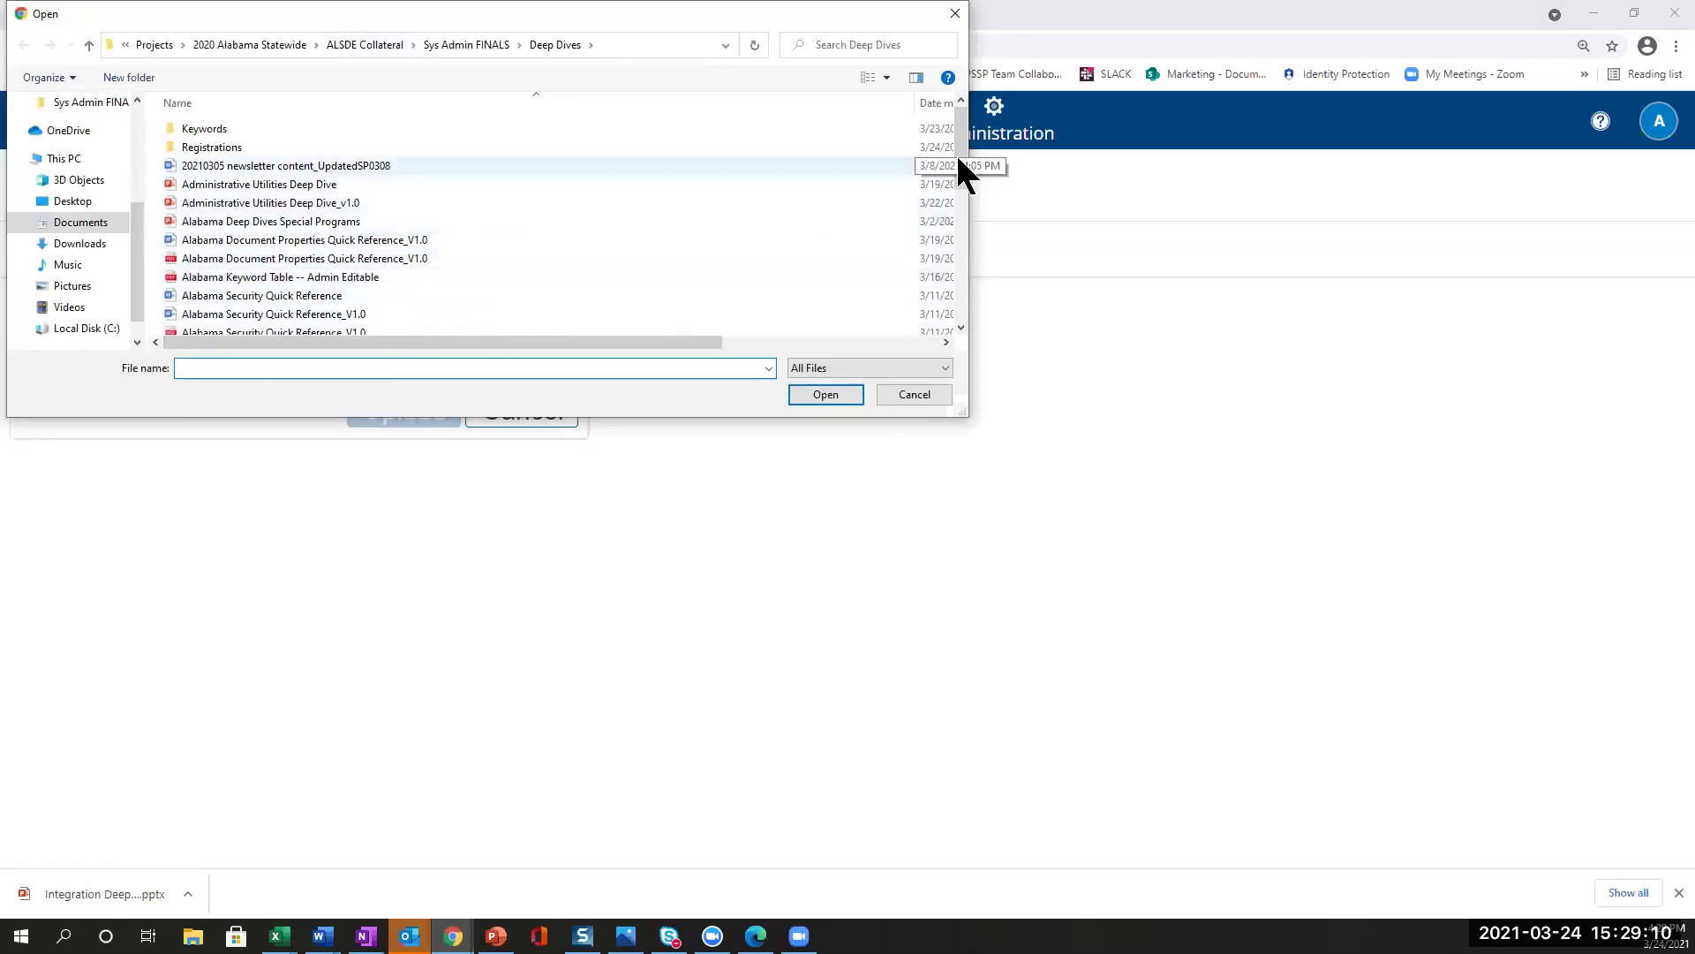
pyautogui.moveTo(963, 183); pyautogui.dragTo(976, 325)
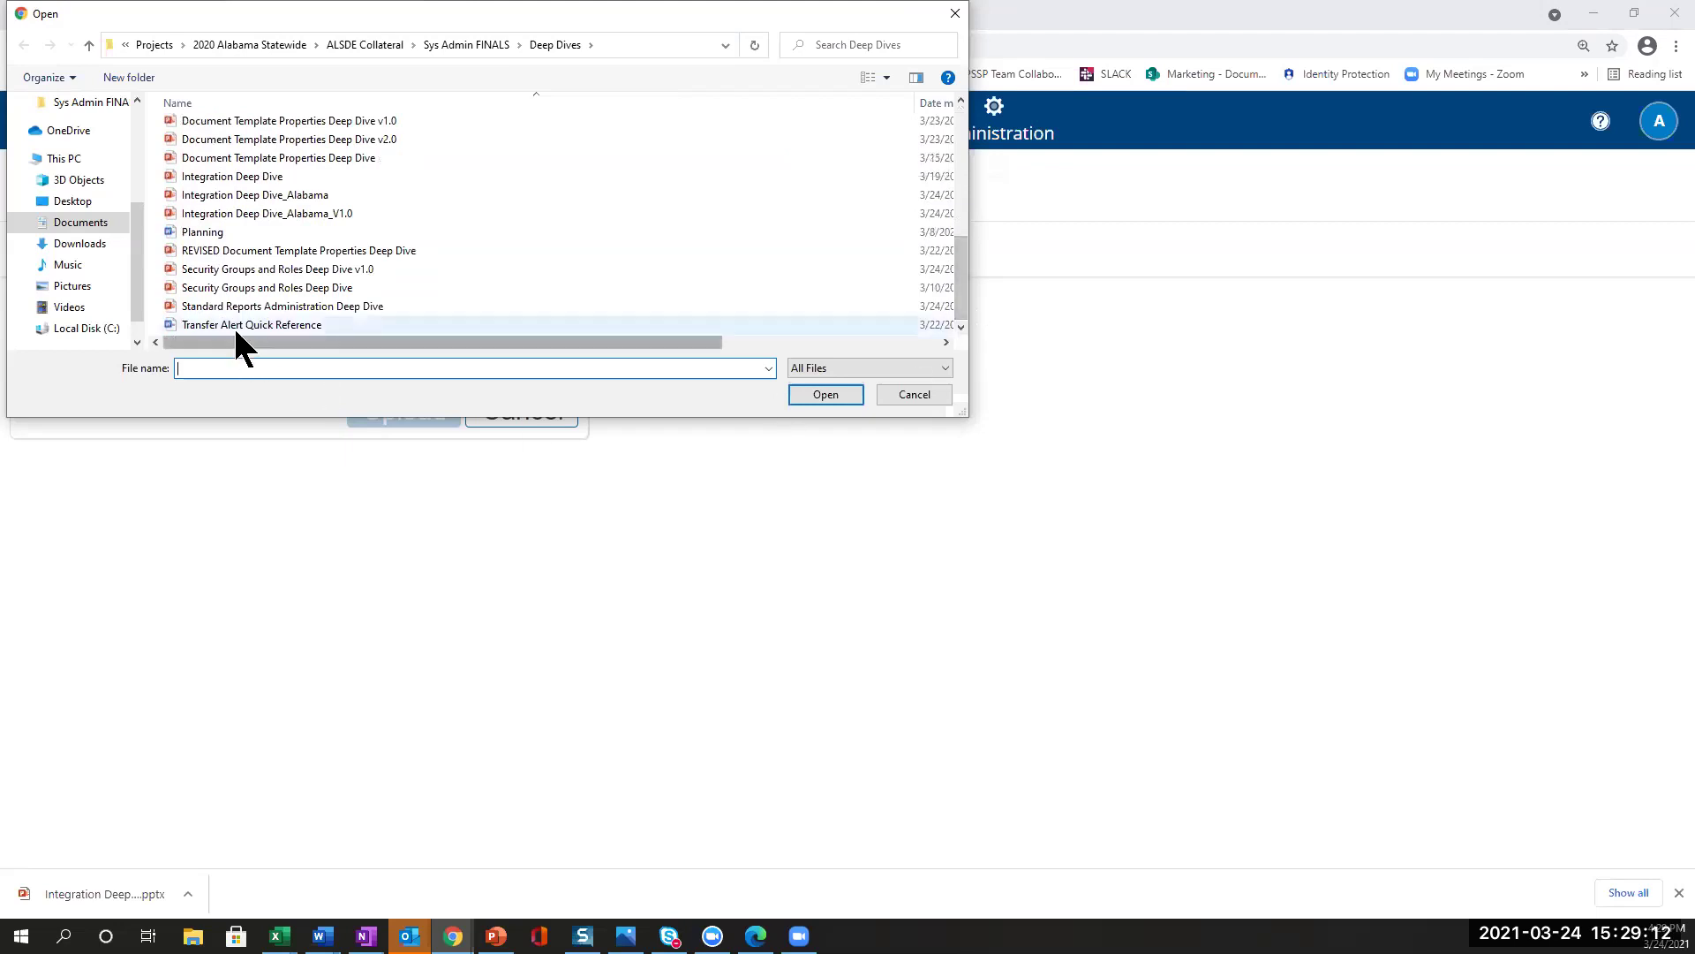
pyautogui.click(265, 325)
pyautogui.click(827, 397)
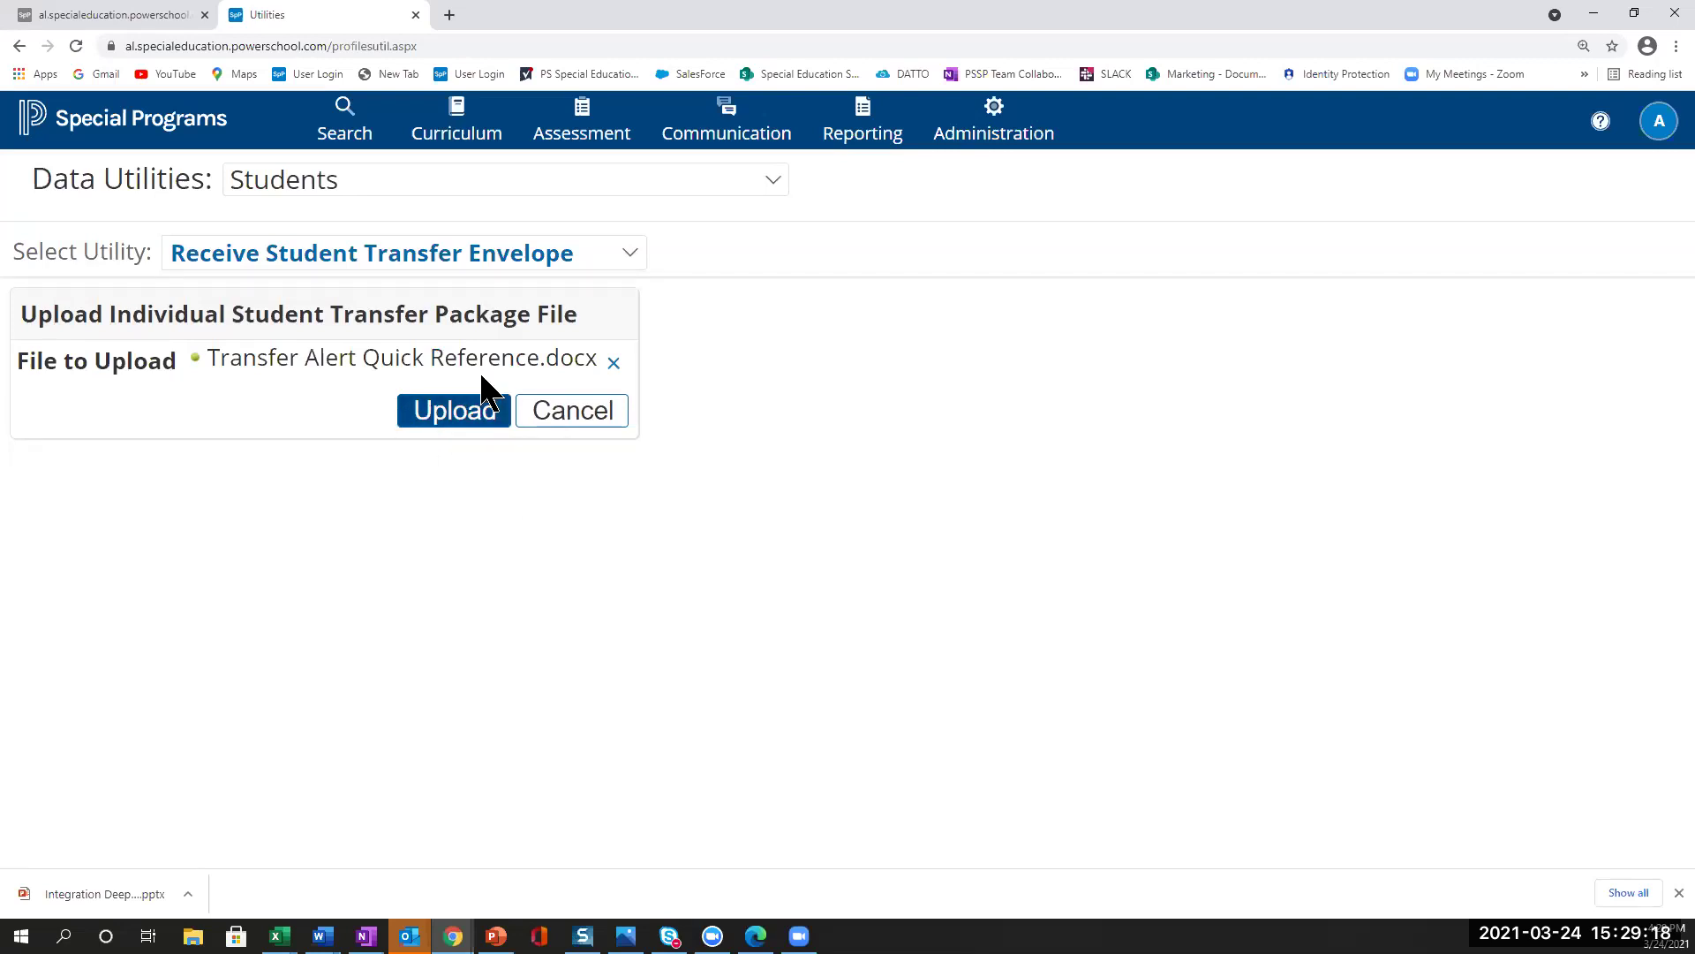
pyautogui.click(519, 248)
pyautogui.click(933, 565)
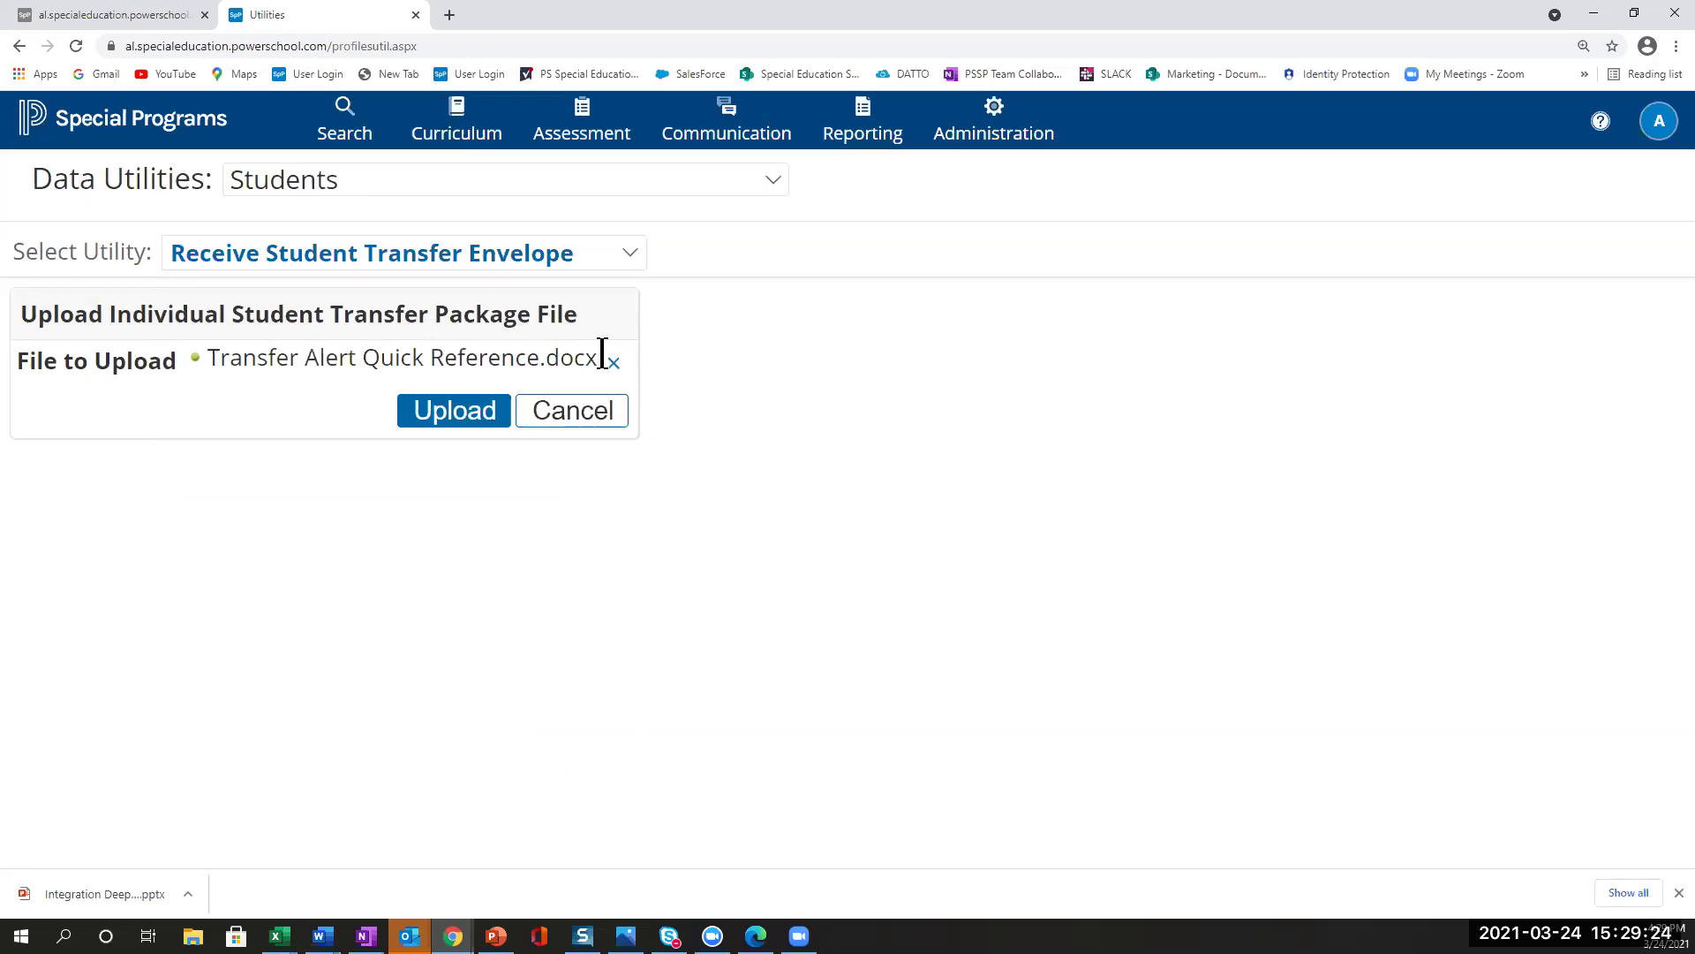
pyautogui.click(591, 413)
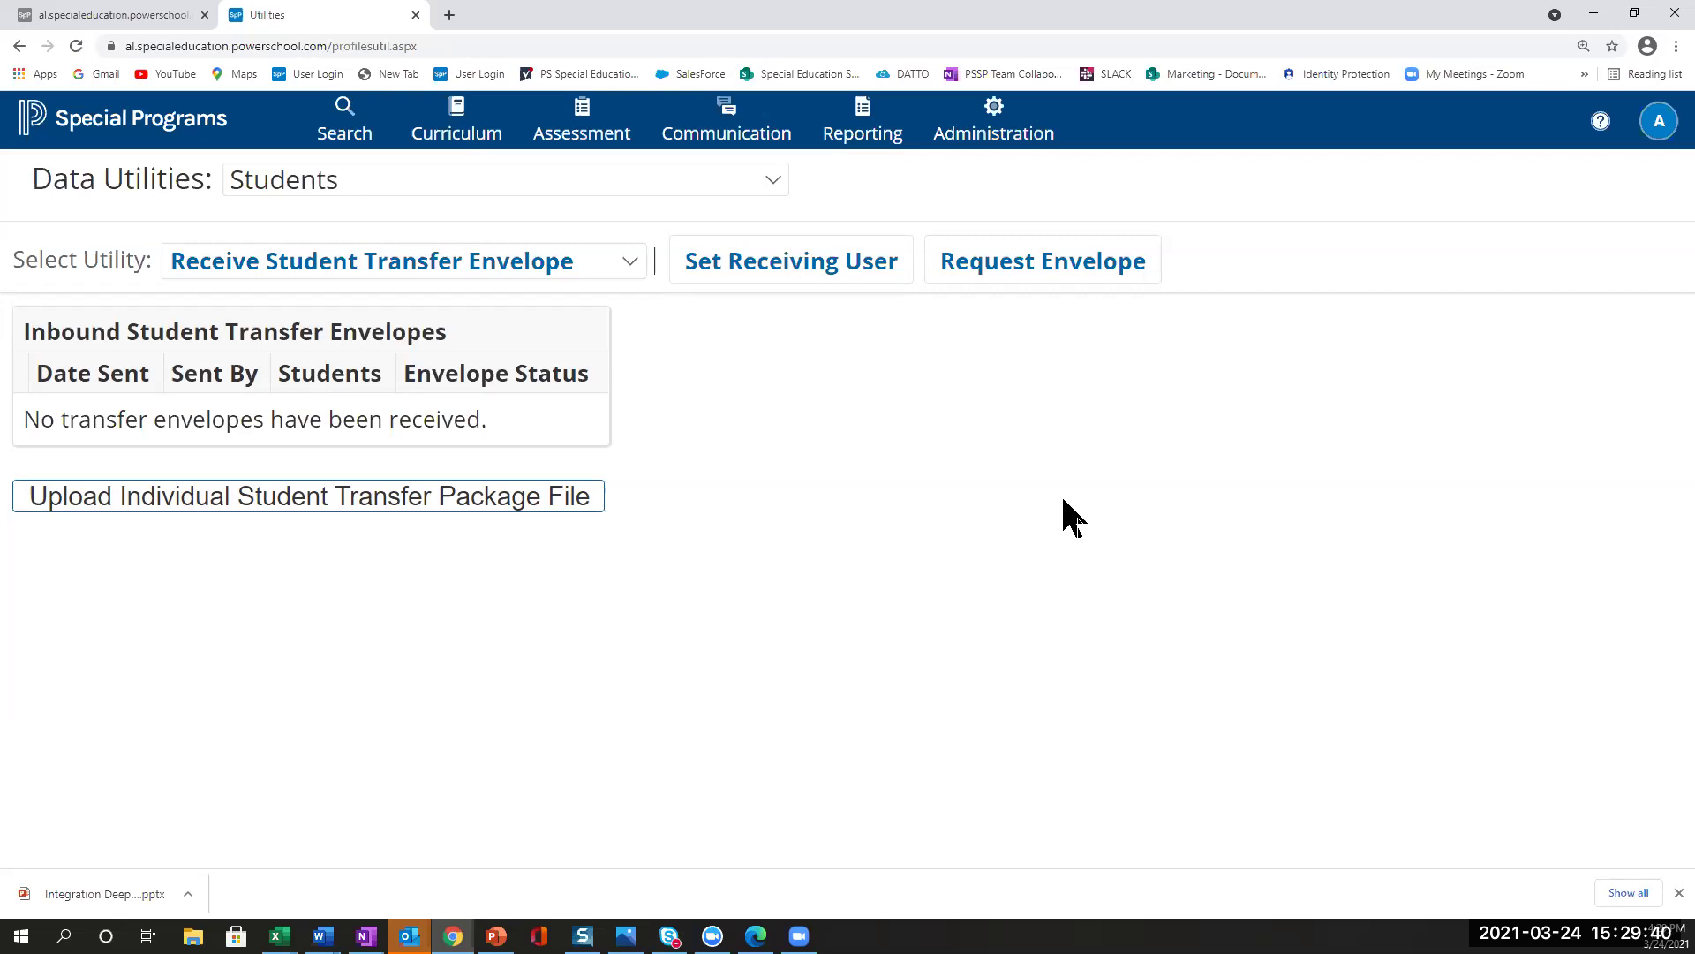
# - Try uploading Alabama Security Quick Reference.docx as an individual transfer package
pyautogui.click(285, 495)
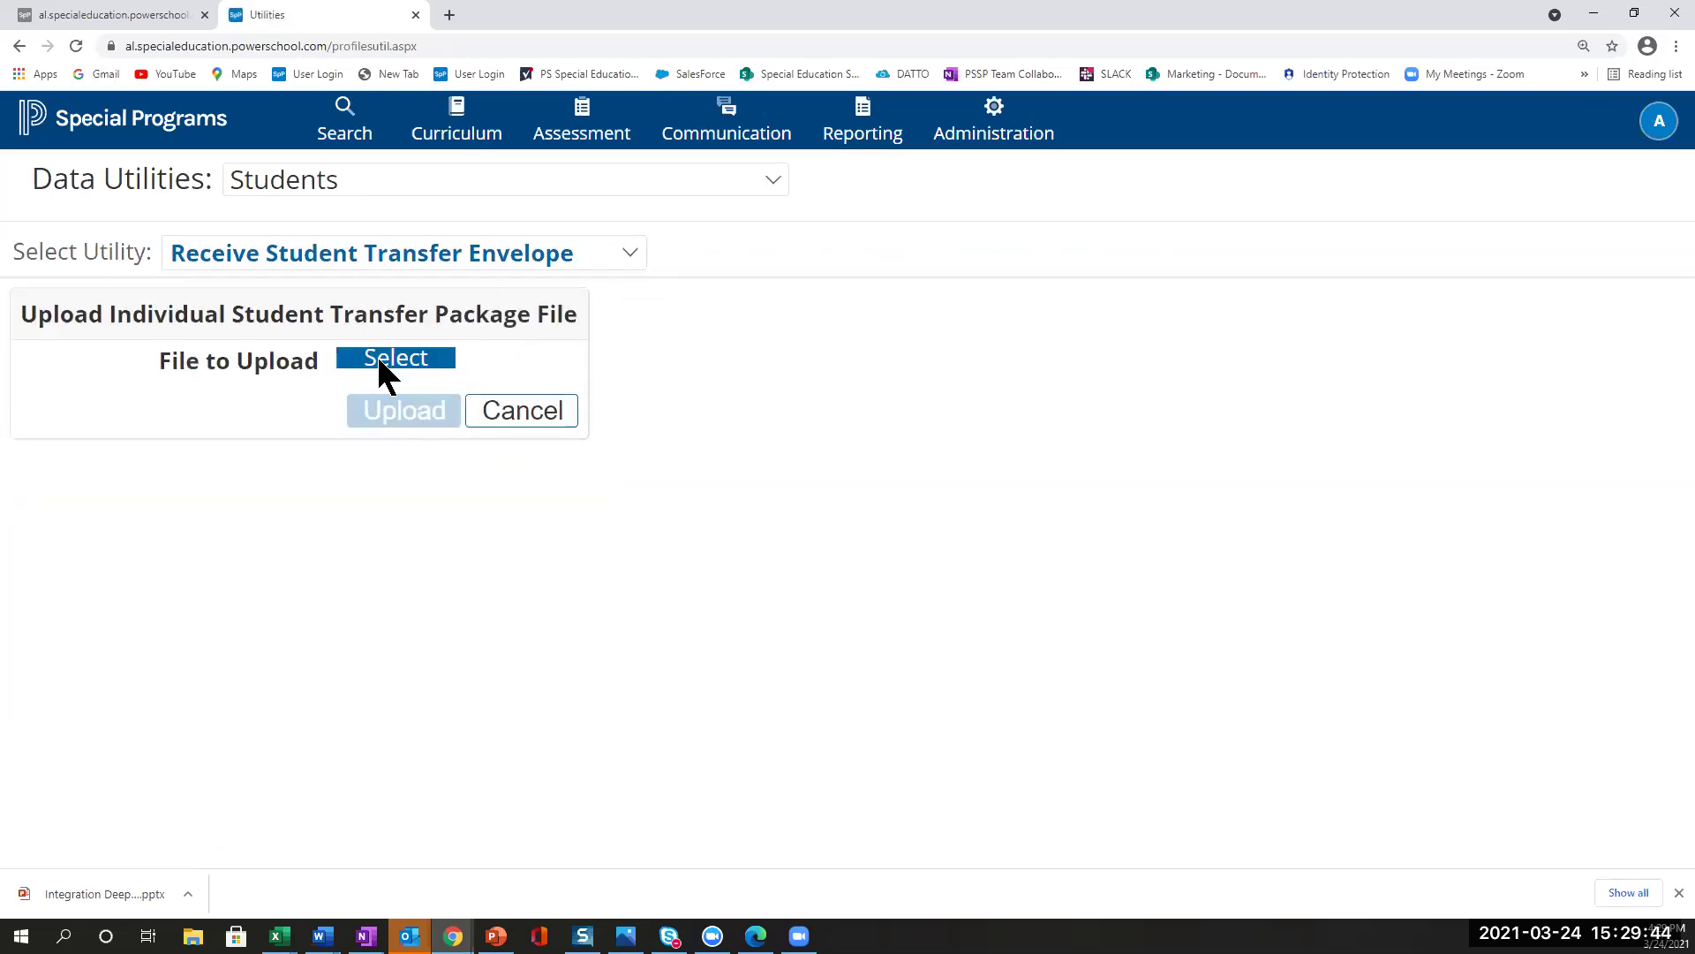
pyautogui.click(380, 359)
pyautogui.click(258, 295)
pyautogui.click(827, 395)
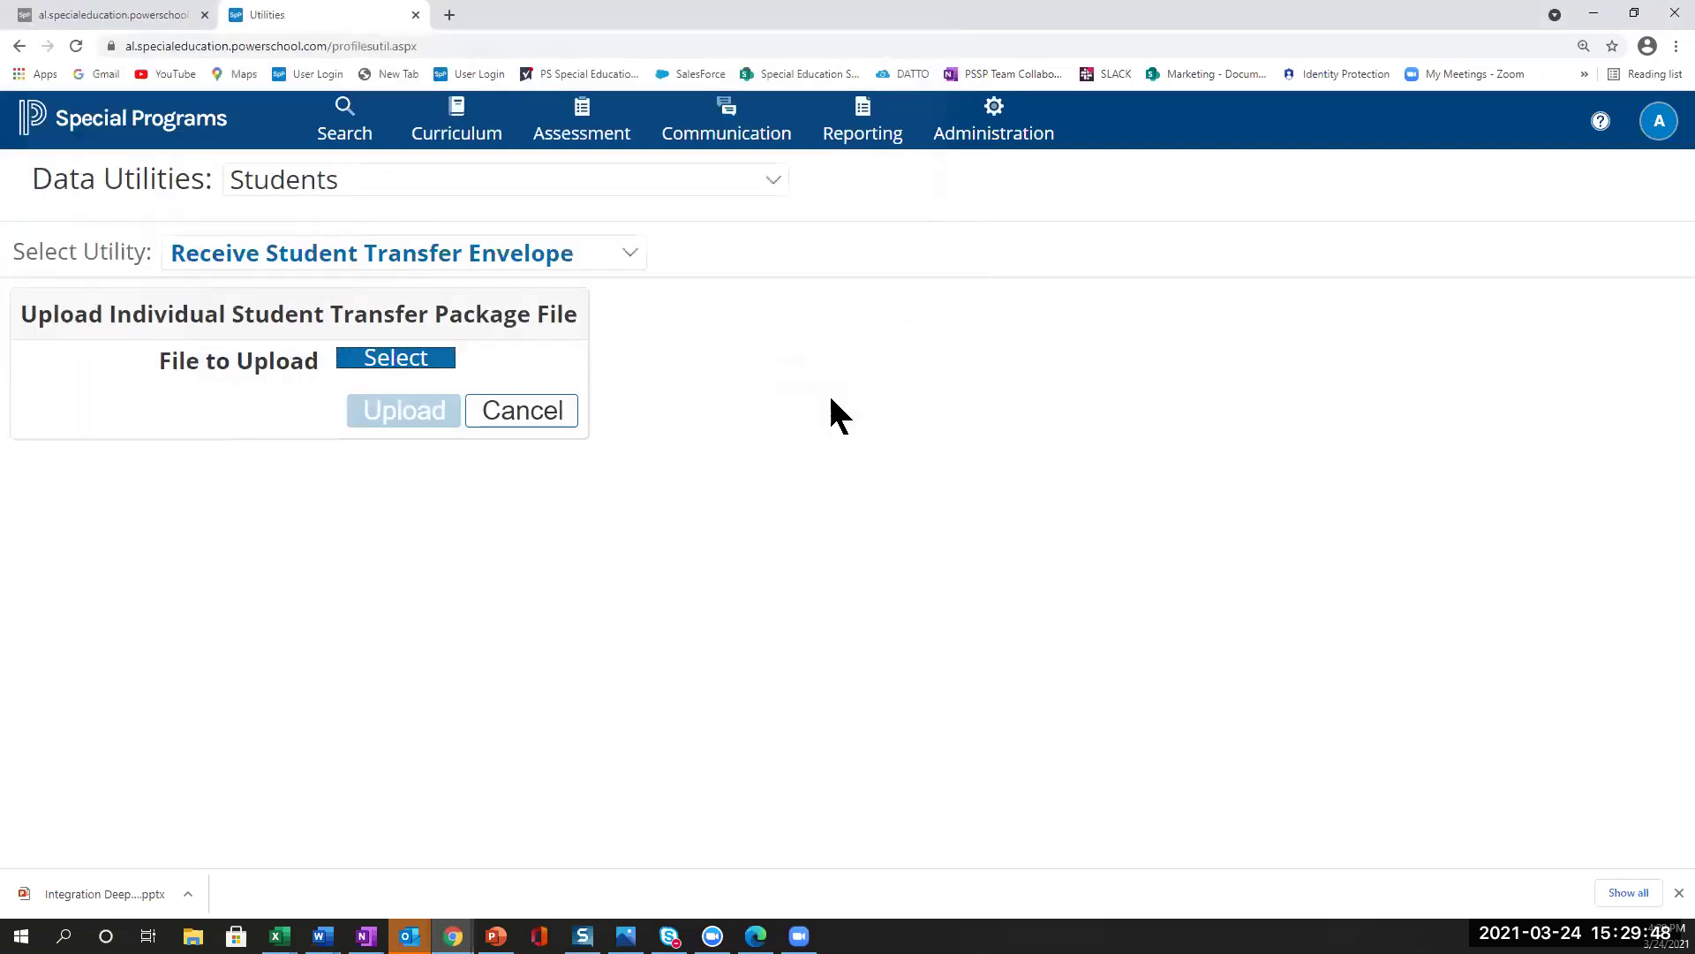
pyautogui.click(523, 413)
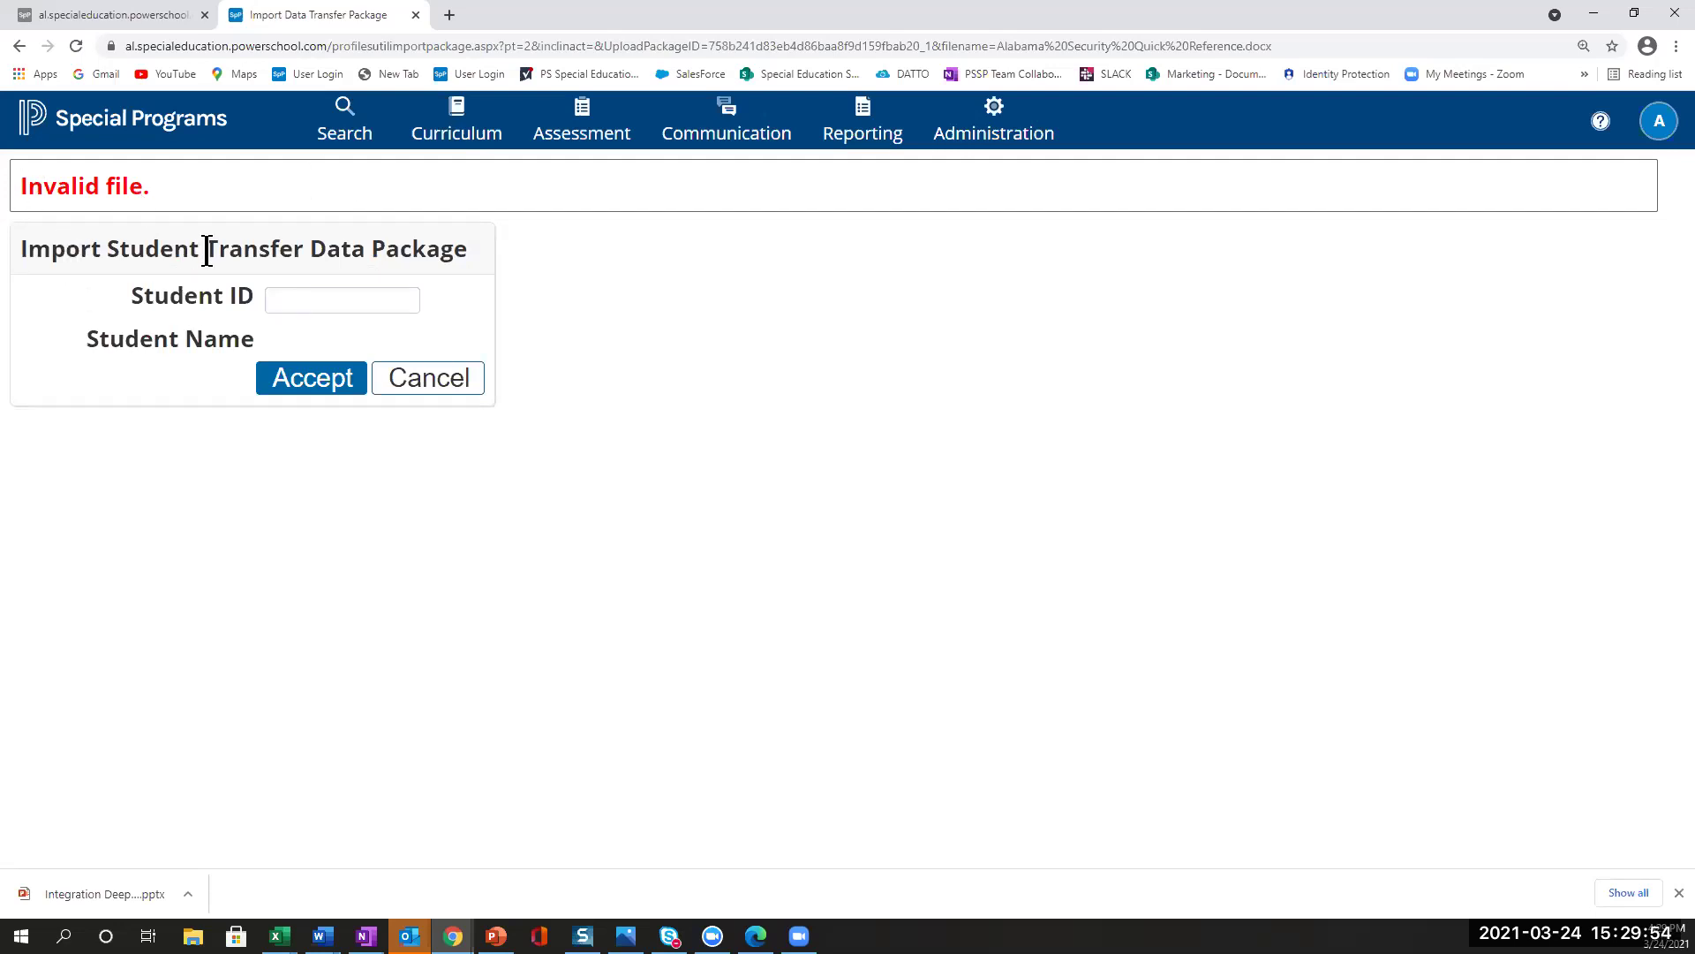
# - Cancel the rejected package import and return to the PowerPoint presentation
pyautogui.click(363, 299)
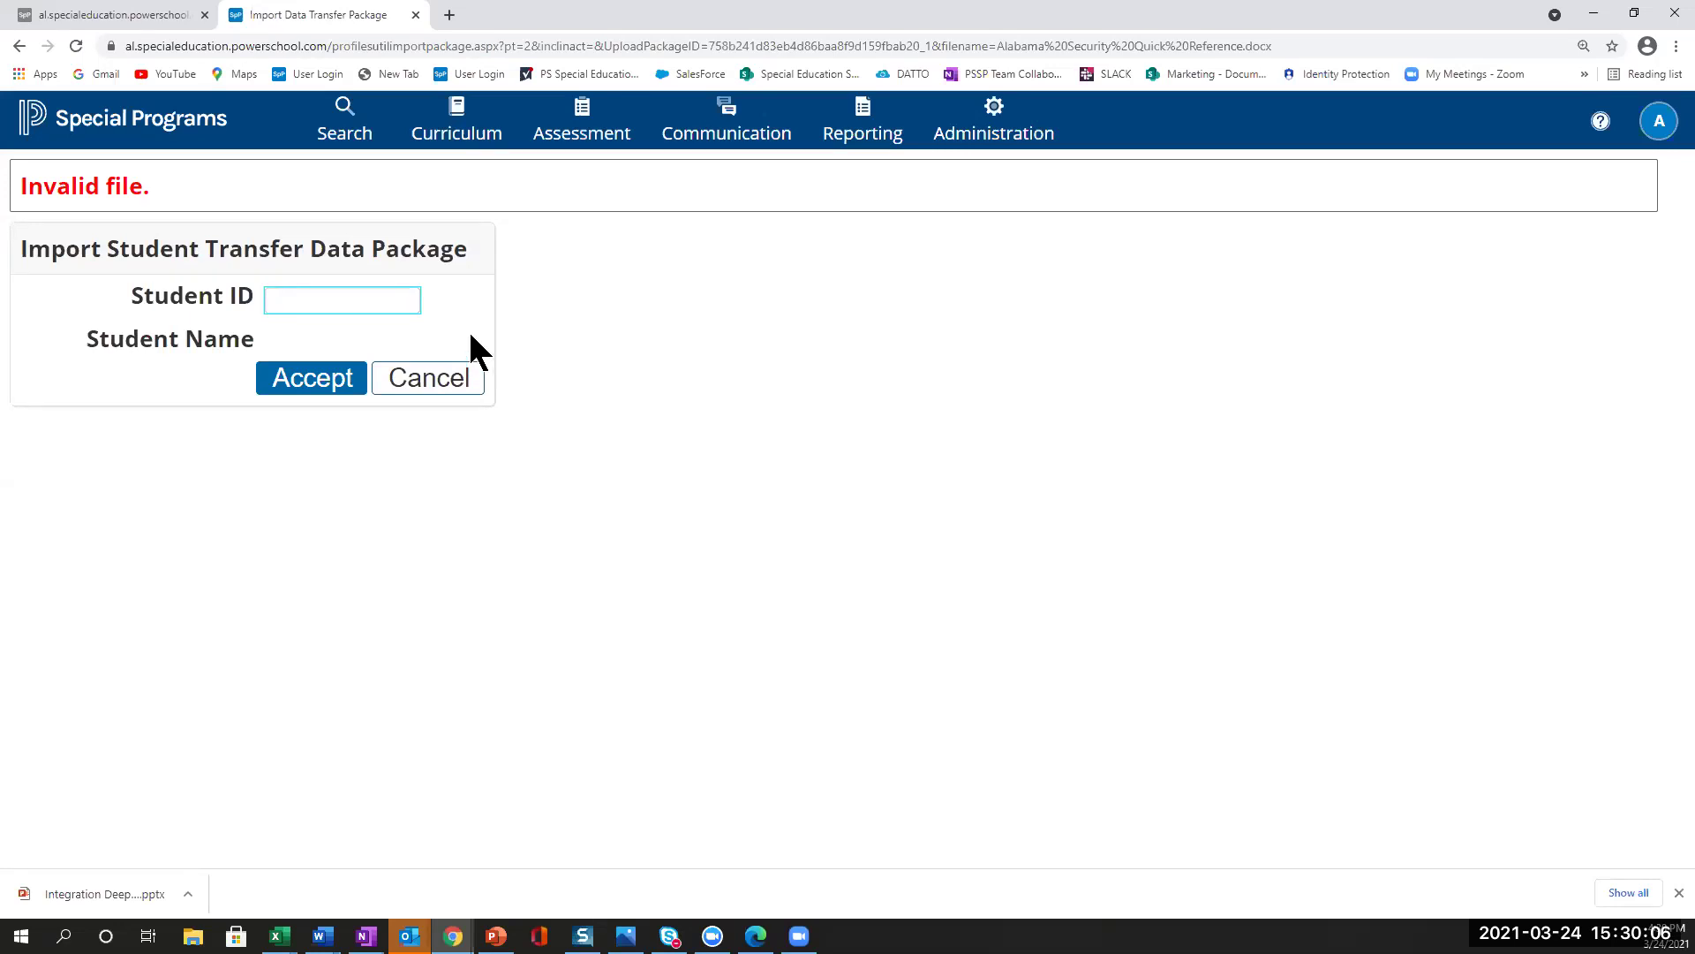
pyautogui.click(452, 379)
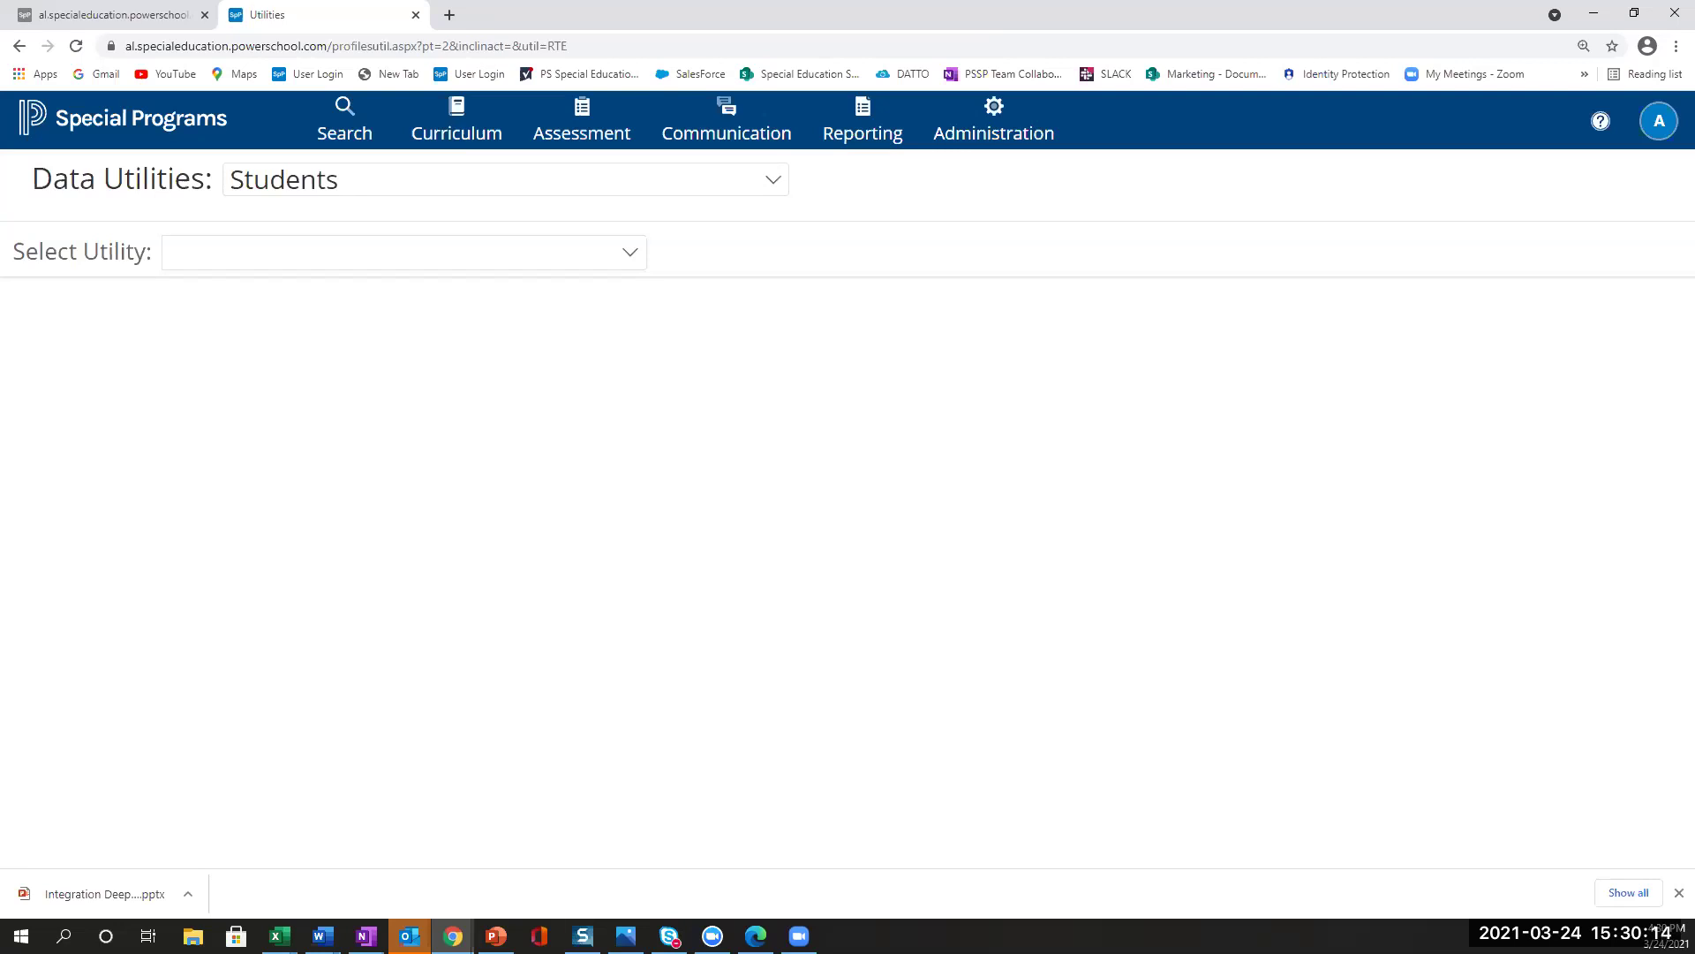
pyautogui.click(495, 935)
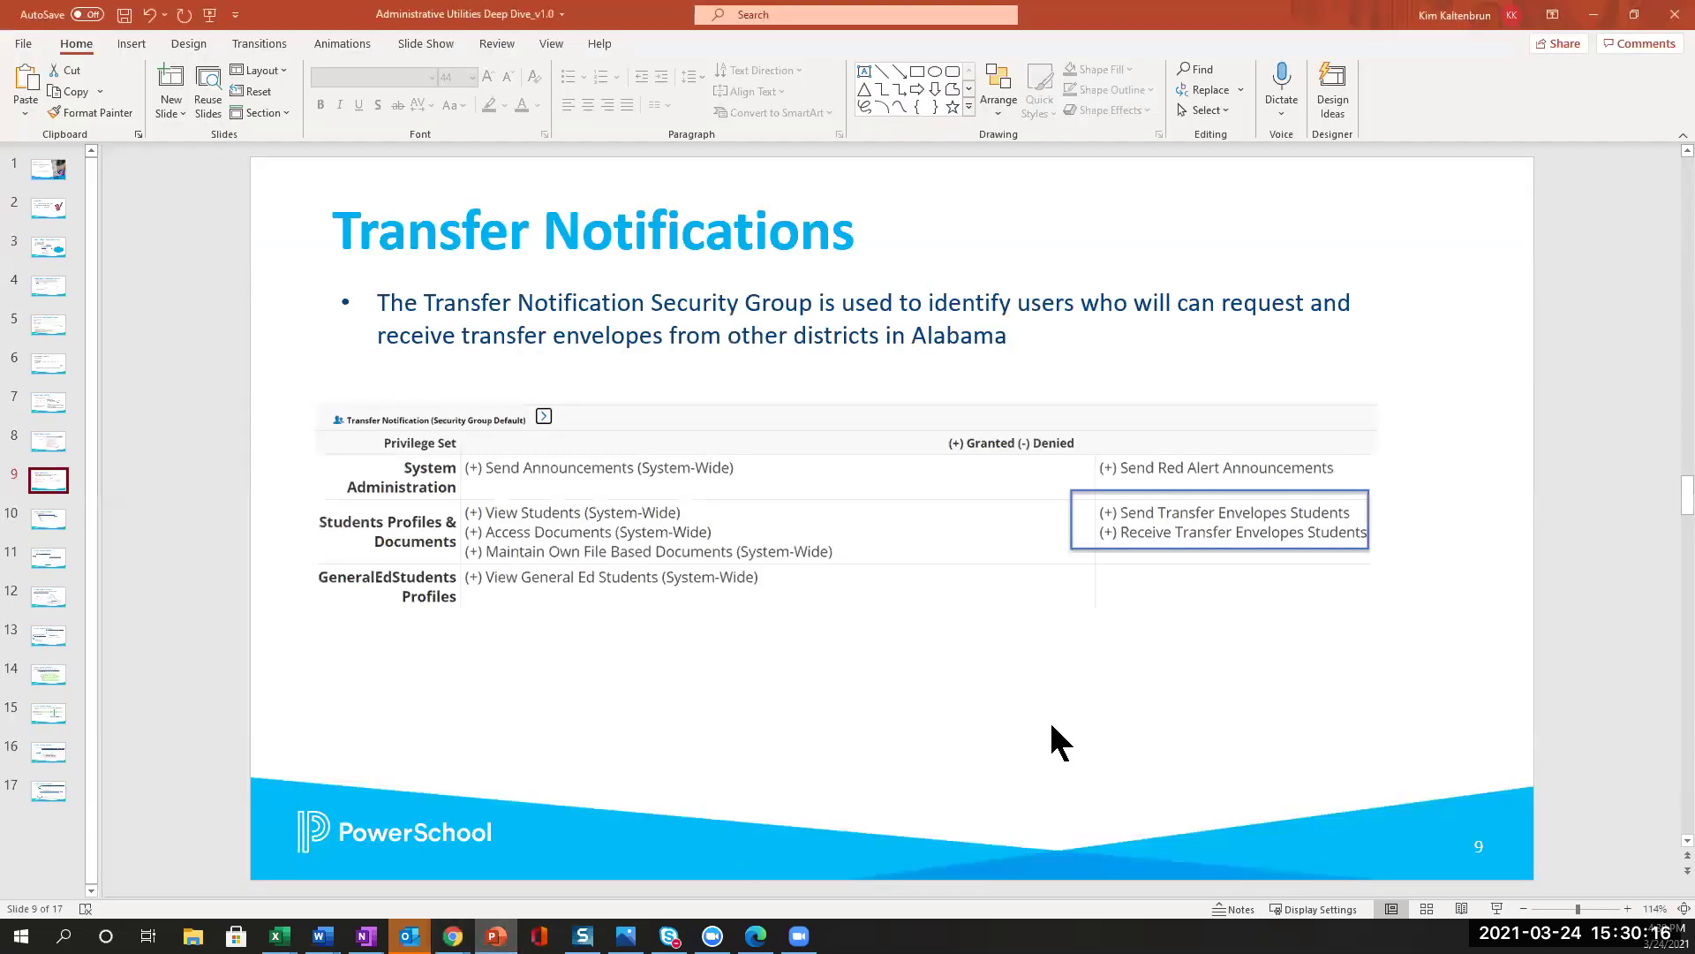